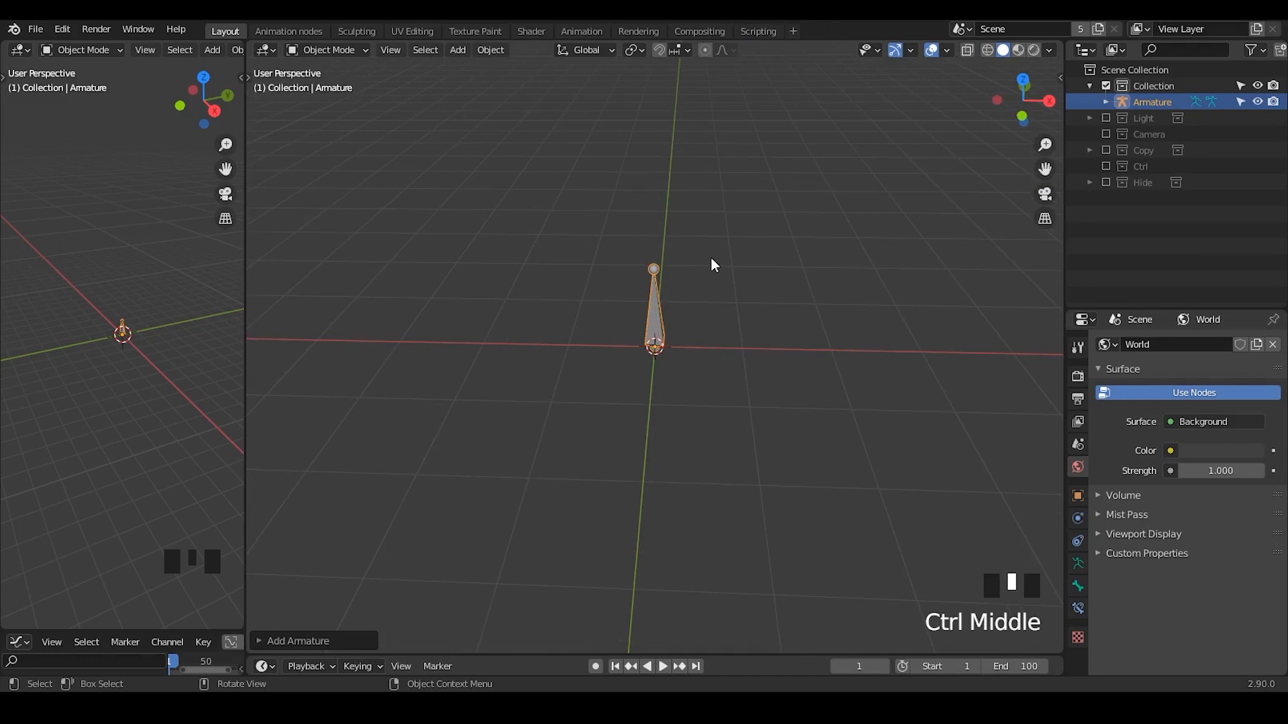
{"action": "key", "text": "r"}
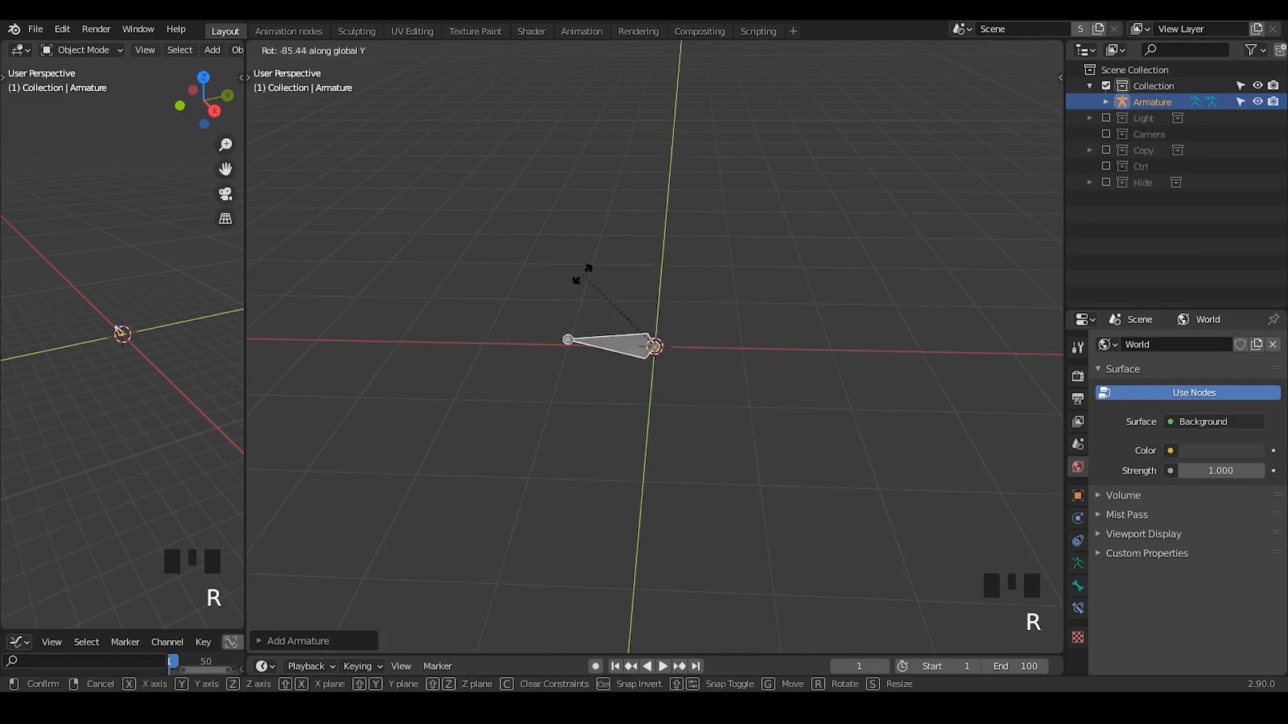
{"action": "right_click", "coordinate": [657, 271]}
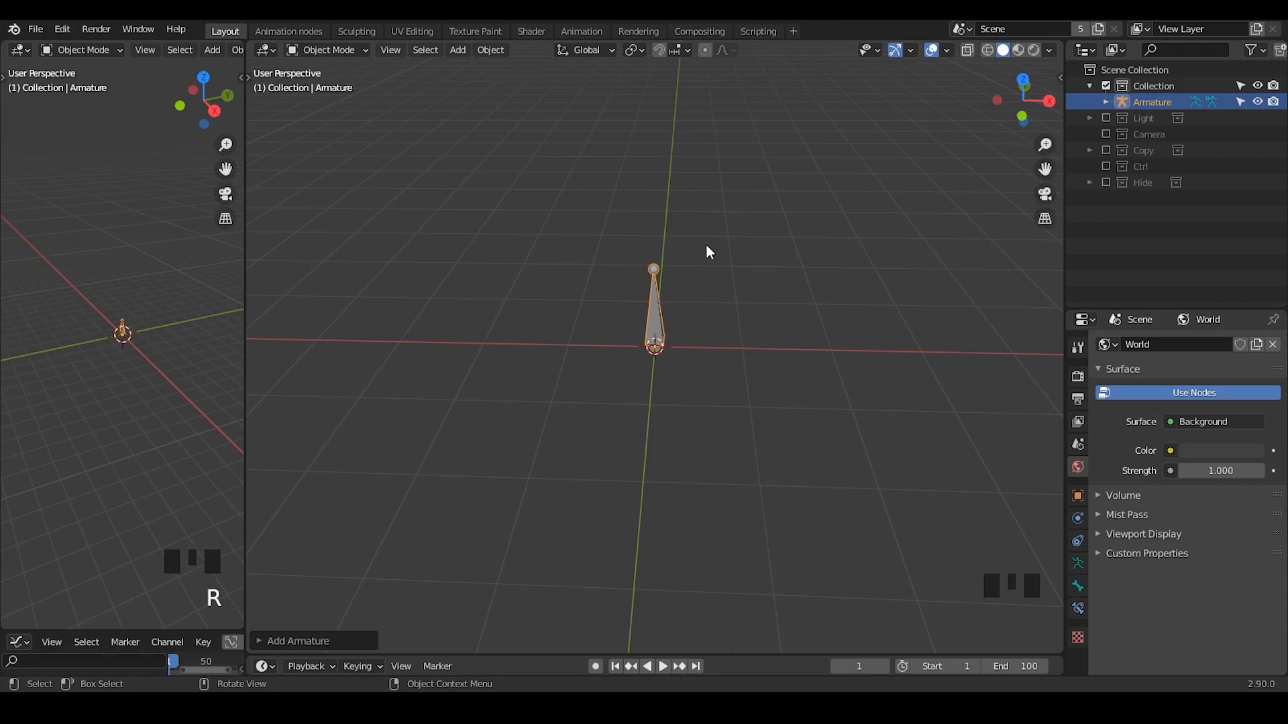
{"action": "left_click_drag", "start_coordinate": [706, 243], "coordinate": [637, 369]}
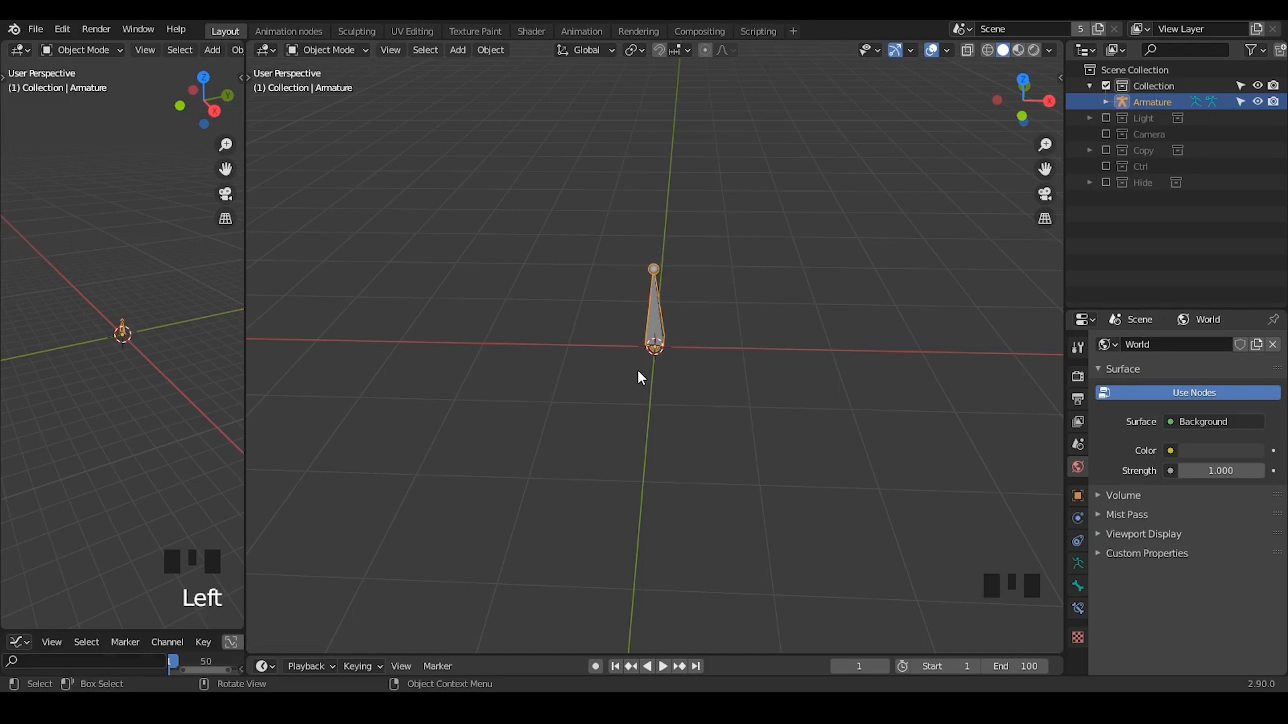
- Delete the armature and add a mesh plane in its place
{"action": "key", "text": "x"}
{"action": "left_click", "coordinate": [638, 371]}
{"action": "key", "text": "shift+a"}
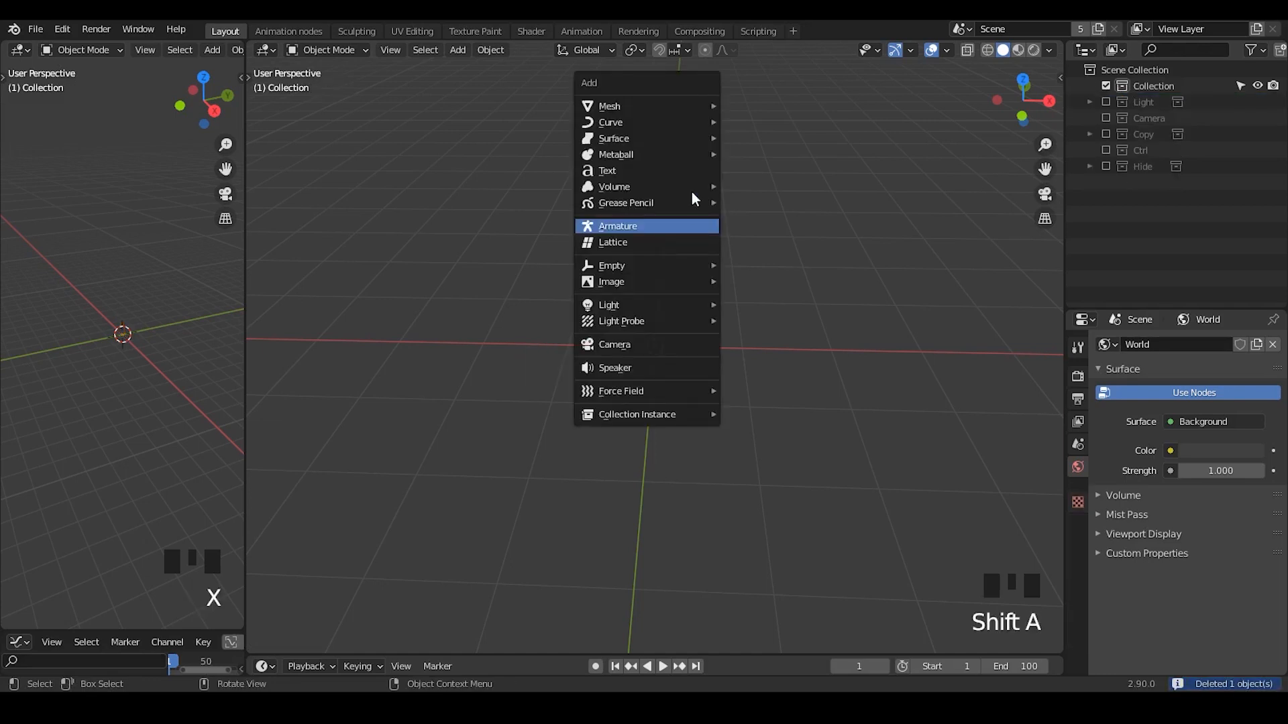
{"action": "mouse_move", "coordinate": [697, 106]}
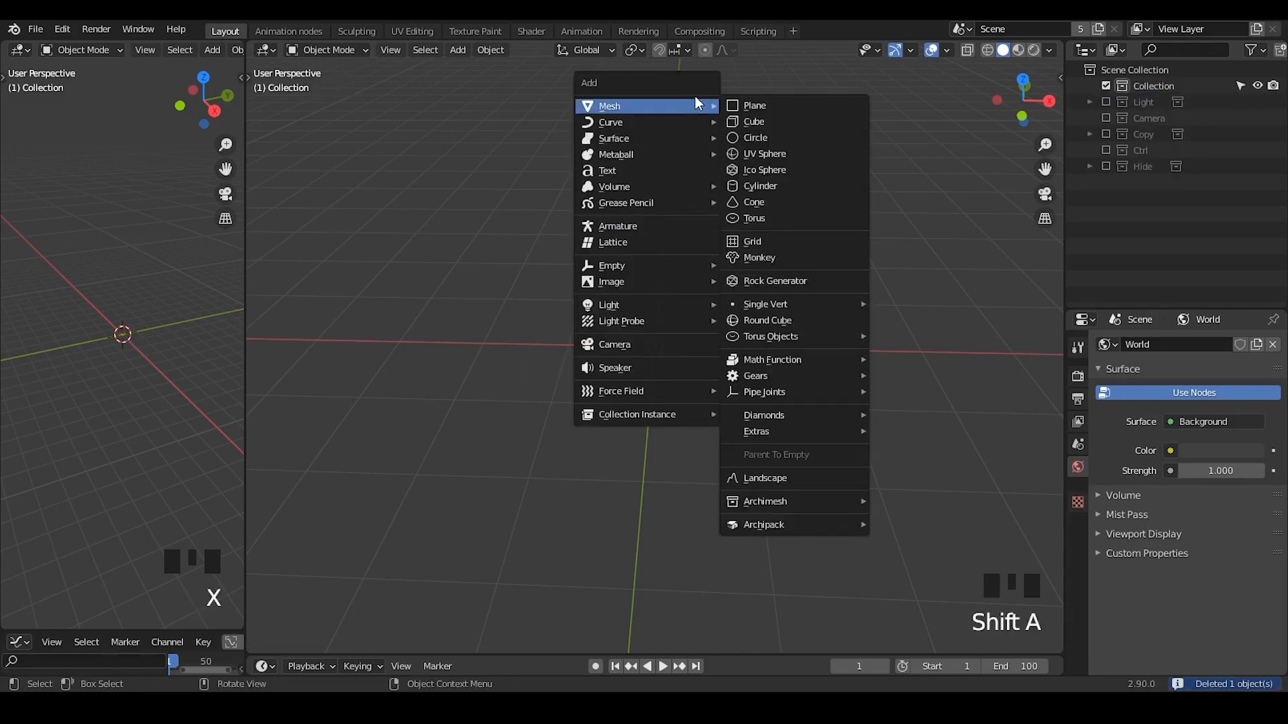
{"action": "left_click", "coordinate": [757, 107]}
- Split the plane in half with a centred loop cut running along the Y axis
{"action": "key", "text": "Tab"}
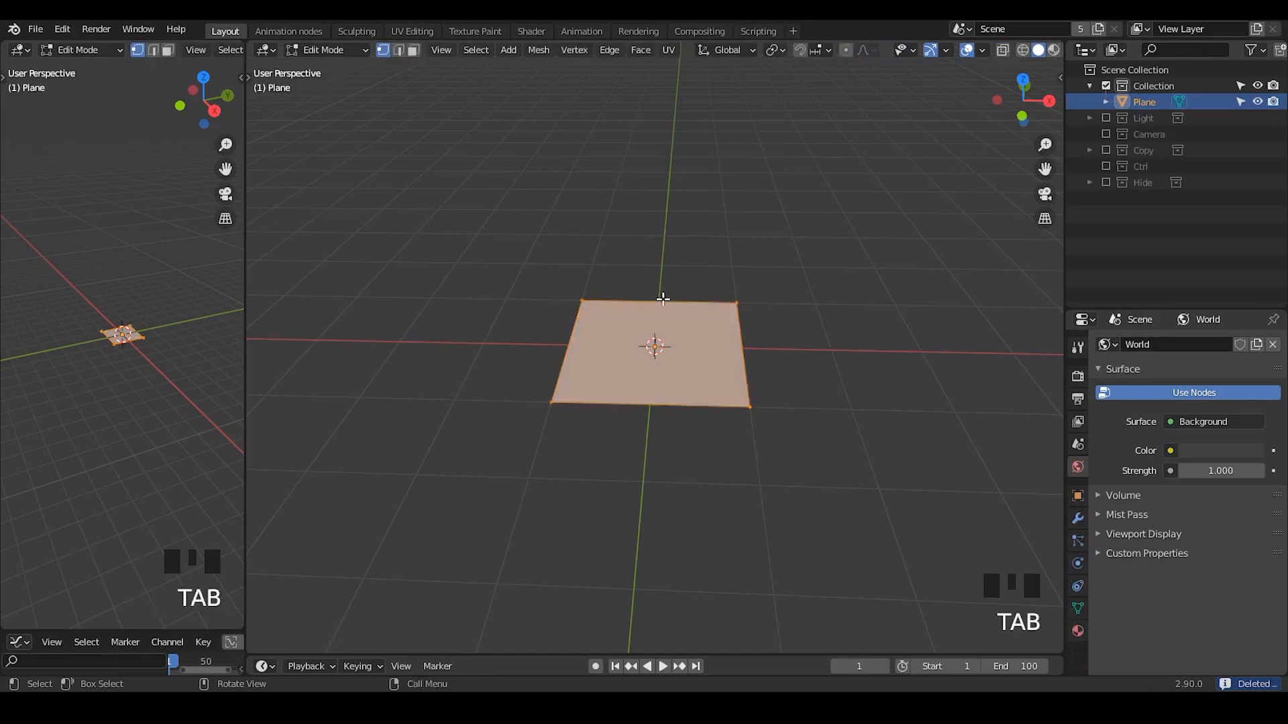
{"action": "key", "text": "ctrl+r"}
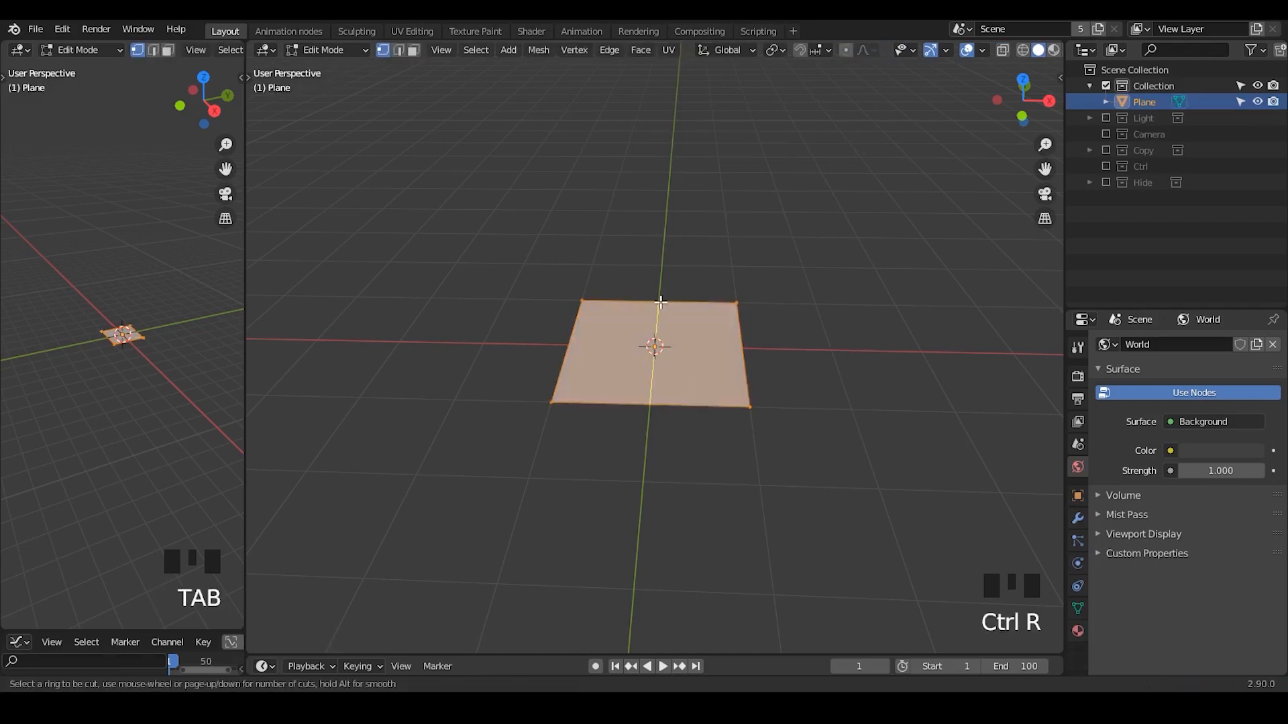
{"action": "left_click", "coordinate": [661, 301]}
{"action": "right_click", "coordinate": [656, 255]}
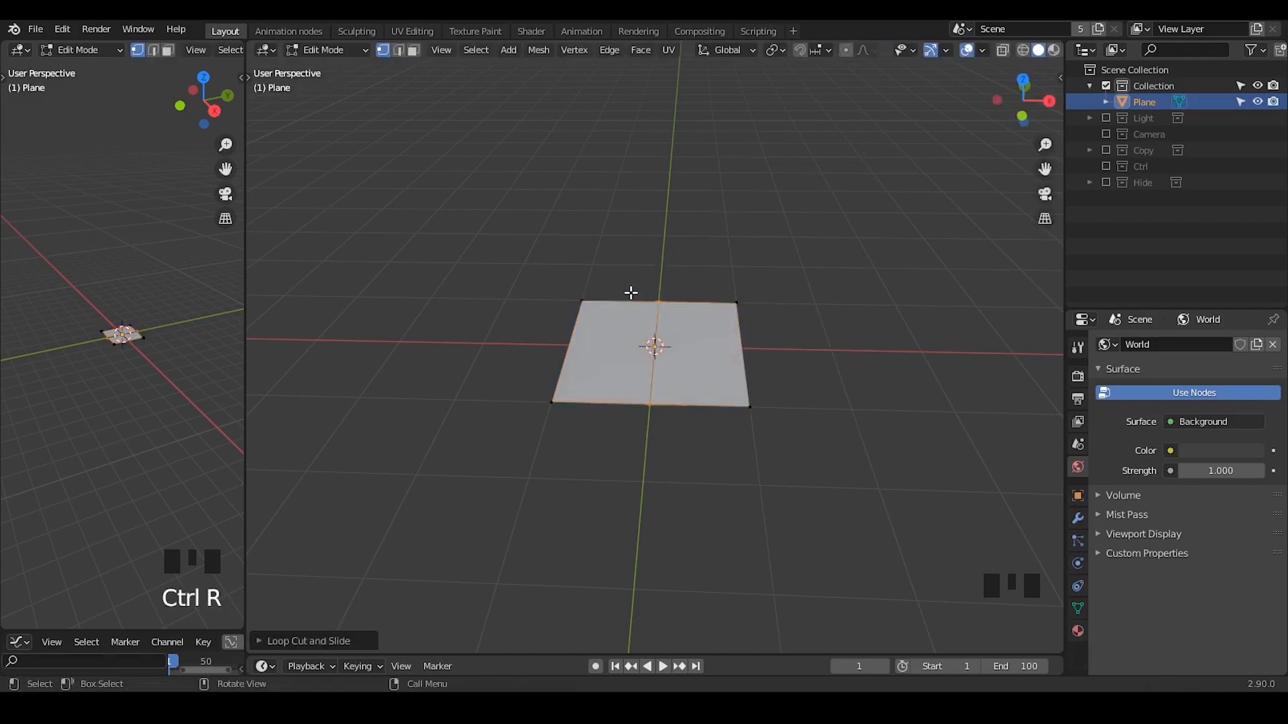
- Delete the face on the negative X side so only the half plane remains, and return to Object Mode
{"action": "key", "text": "3"}
{"action": "left_click", "coordinate": [575, 308]}
{"action": "key", "text": "x"}
{"action": "left_click", "coordinate": [598, 344]}
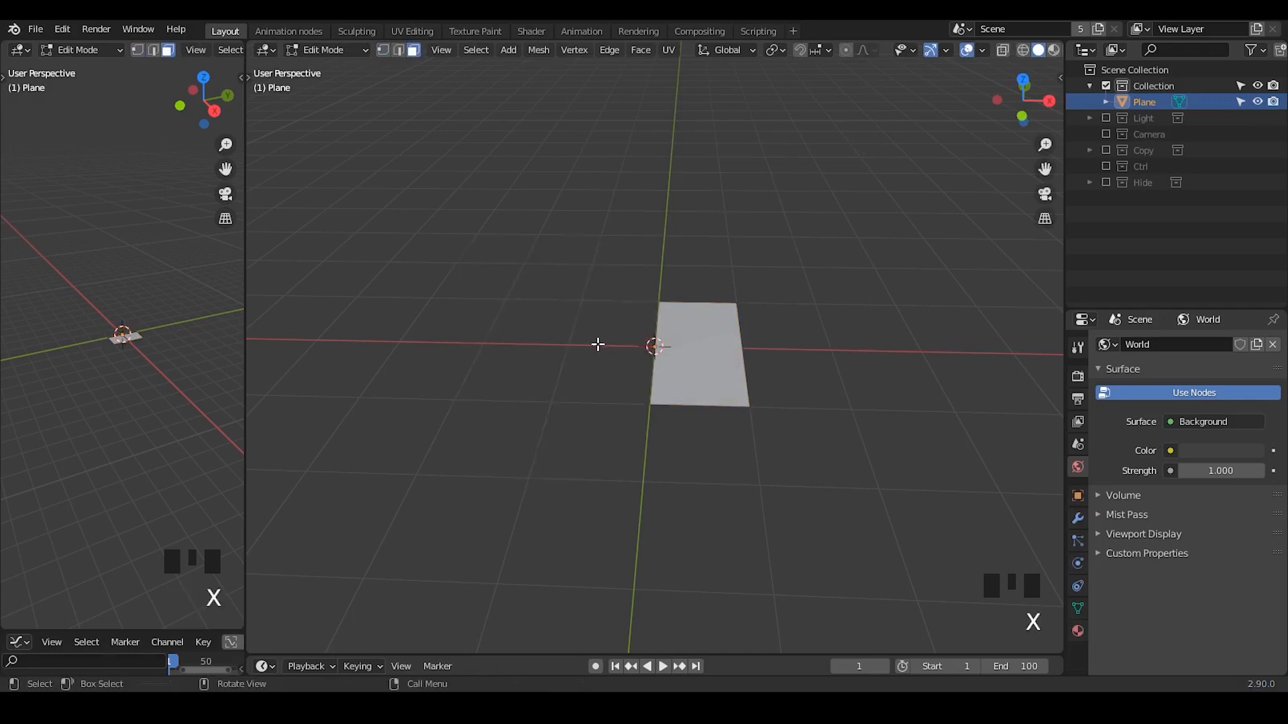
{"action": "middle_click_drag", "start_coordinate": [702, 436], "coordinate": [645, 311], "text": "ctrl"}
{"action": "key", "text": "Tab"}
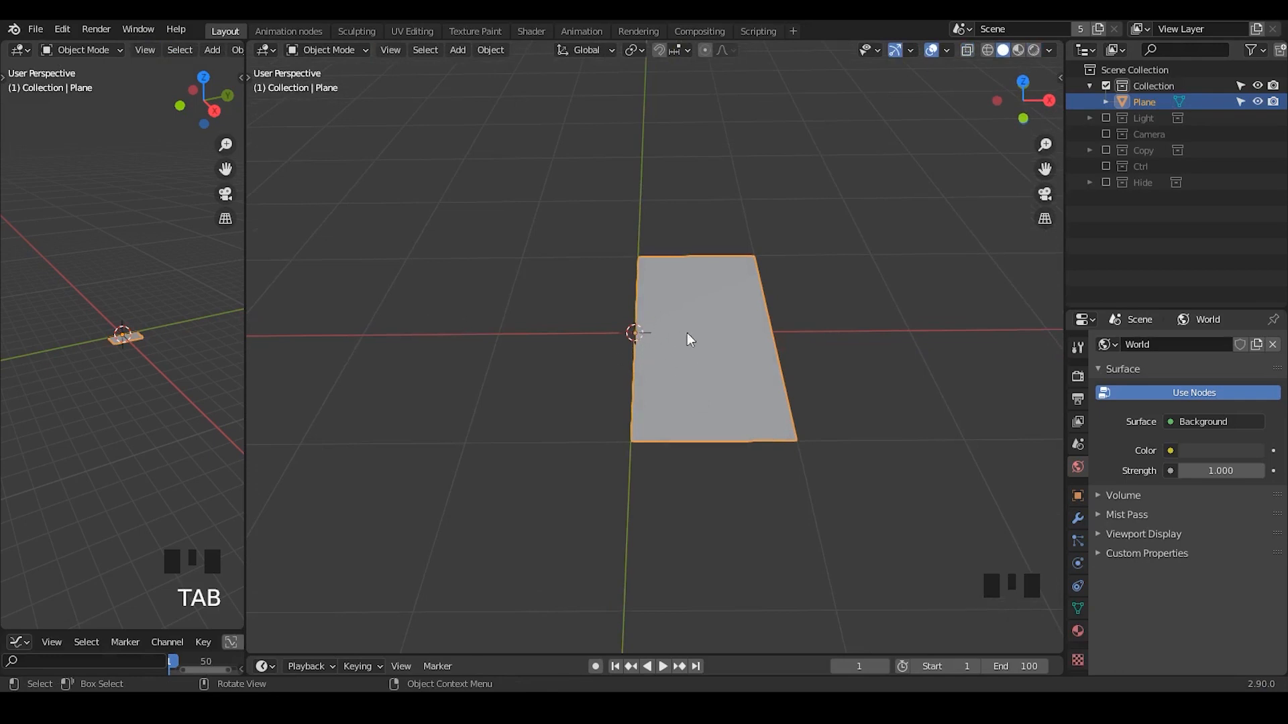
- Add a Simple Deform modifier to the half plane
{"action": "left_click", "coordinate": [1077, 347]}
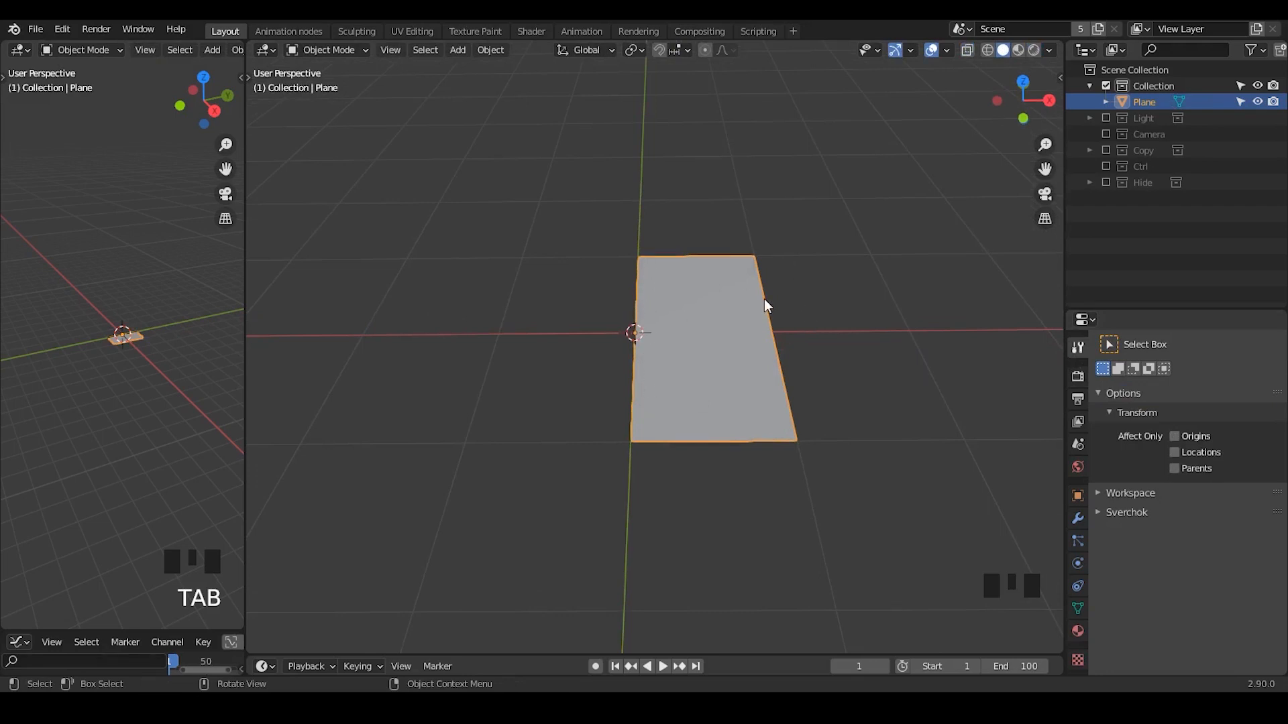
{"action": "mouse_move", "coordinate": [797, 334]}
{"action": "middle_mouse_down", "text": "shift"}
{"action": "mouse_move", "coordinate": [767, 348]}
{"action": "mouse_move", "coordinate": [747, 334]}
{"action": "mouse_move", "coordinate": [788, 368]}
{"action": "mouse_move", "coordinate": [781, 327]}
{"action": "mouse_move", "coordinate": [797, 312]}
{"action": "middle_mouse_up", "text": "shift"}
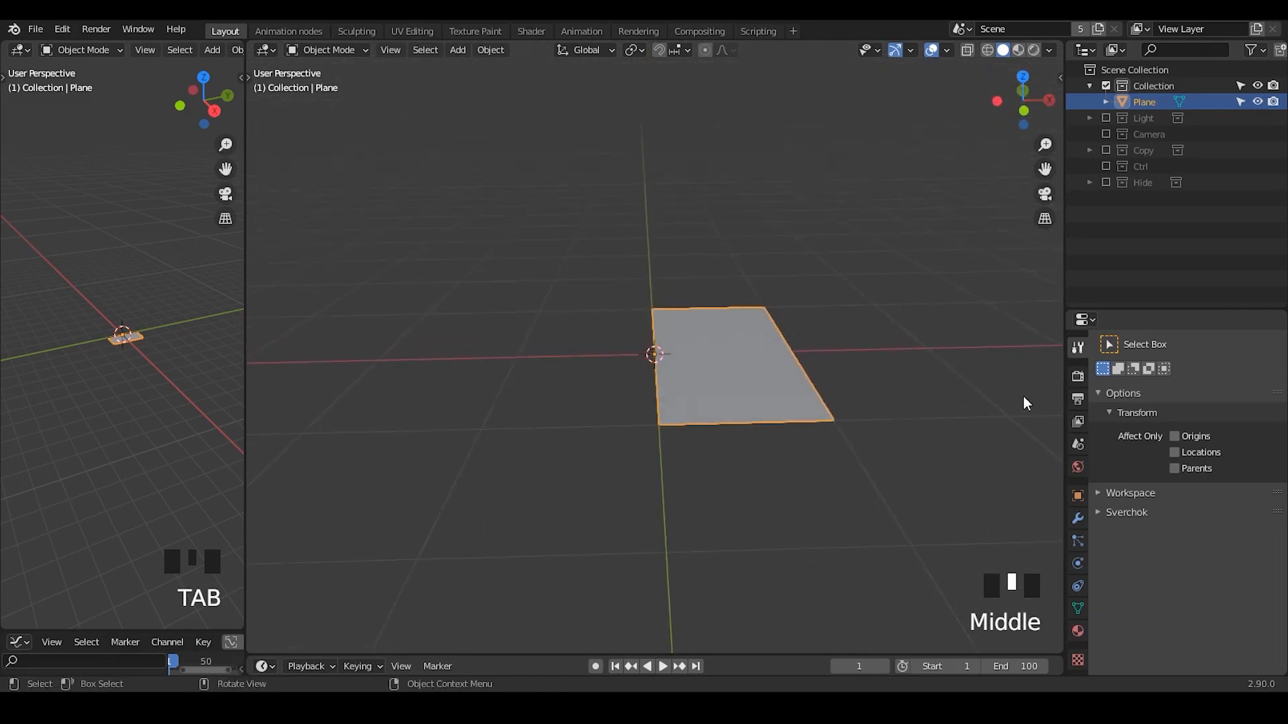
{"action": "left_click", "coordinate": [1078, 518]}
{"action": "left_click", "coordinate": [1141, 343]}
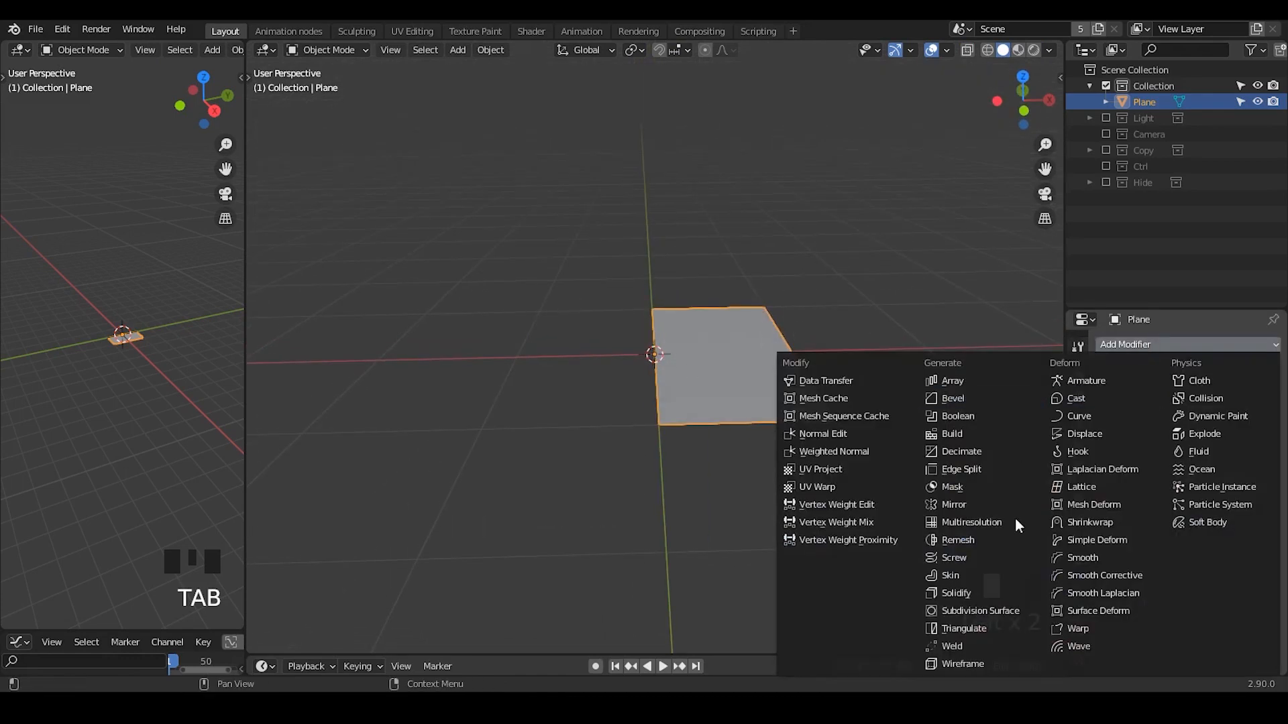
{"action": "left_click", "coordinate": [1089, 545]}
- Set the Simple Deform modifier to Bend with an angle of 92.6°
{"action": "middle_click_drag", "start_coordinate": [962, 369], "coordinate": [960, 412]}
{"action": "middle_click_drag", "start_coordinate": [758, 385], "coordinate": [1145, 413]}
{"action": "left_click", "coordinate": [1164, 395]}
{"action": "mouse_move", "coordinate": [1212, 416]}
{"action": "left_mouse_down"}
{"action": "mouse_move", "coordinate": [1241, 416]}
{"action": "mouse_move", "coordinate": [1214, 416]}
{"action": "left_mouse_up"}
- Try the Z and Y axes for the bend, leaving the axis set to Y
{"action": "left_click", "coordinate": [1245, 456]}
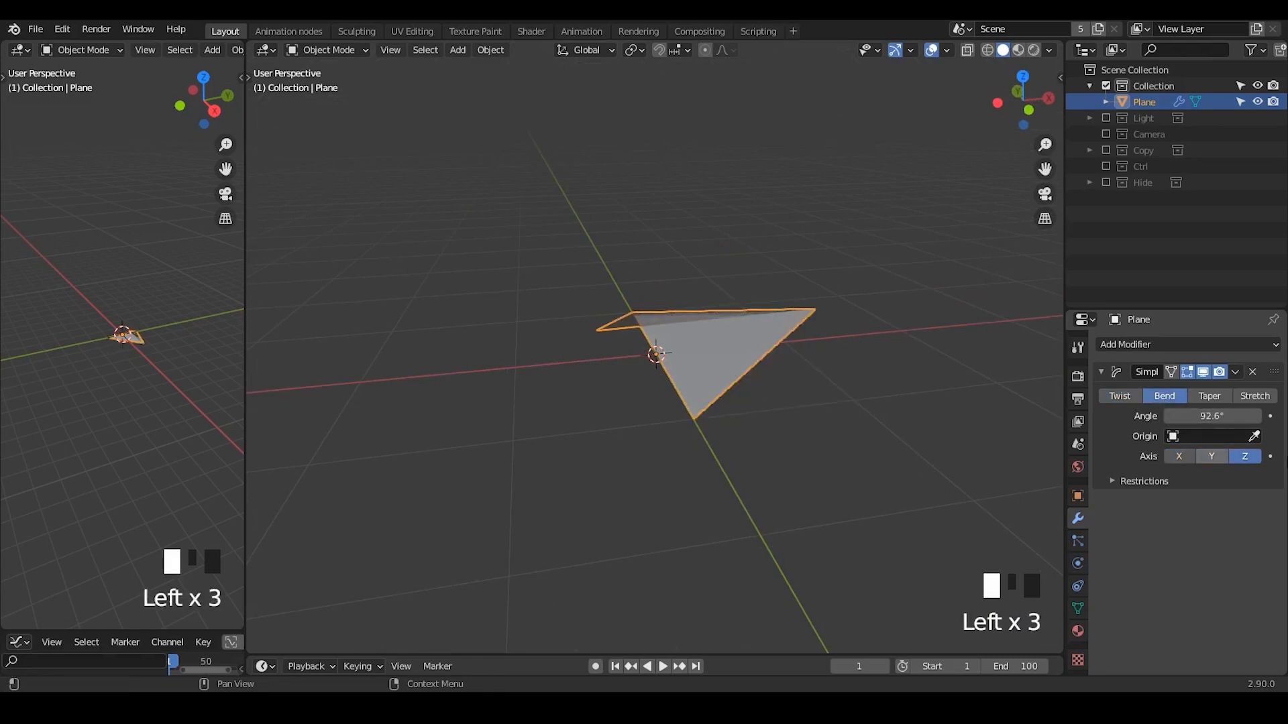
{"action": "left_click", "coordinate": [1211, 457]}
{"action": "left_click", "coordinate": [1245, 456]}
{"action": "middle_click_drag", "start_coordinate": [799, 362], "coordinate": [827, 401]}
{"action": "left_click", "coordinate": [1211, 456]}
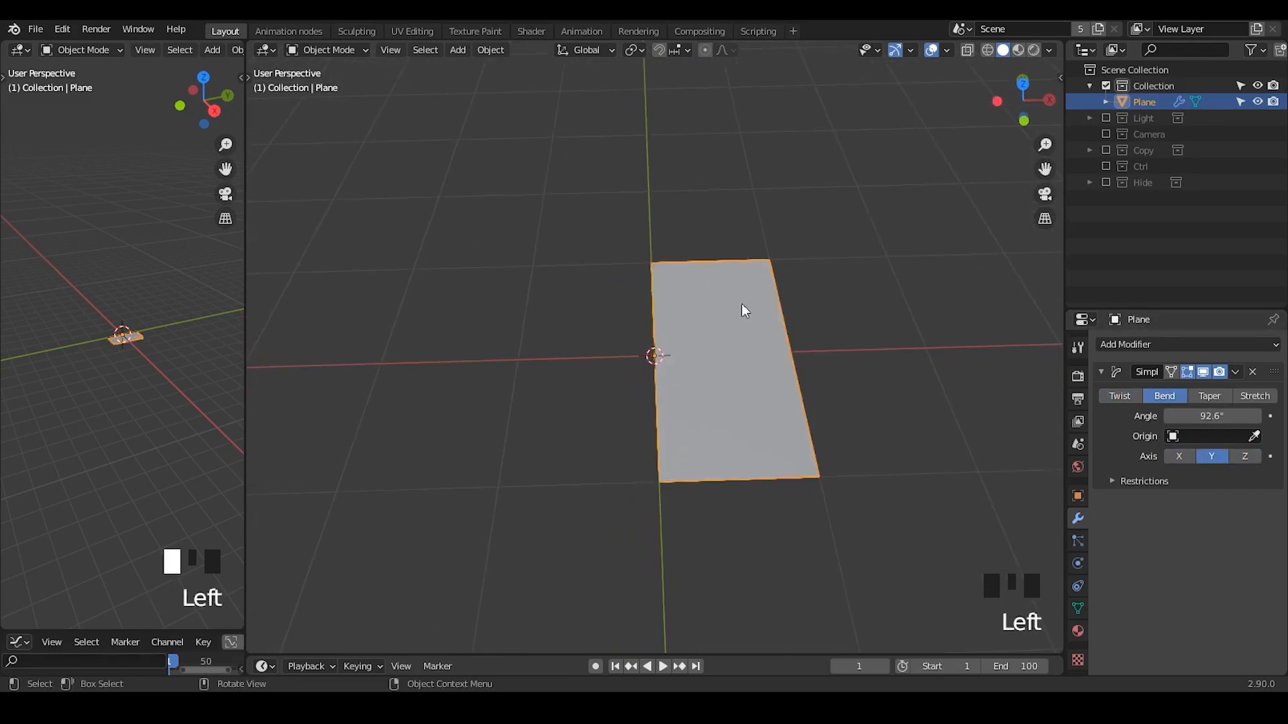
- Add five evenly spaced loop cuts to the half plane, parallel to the Y axis, and return to Object Mode
{"action": "key", "text": "Tab"}
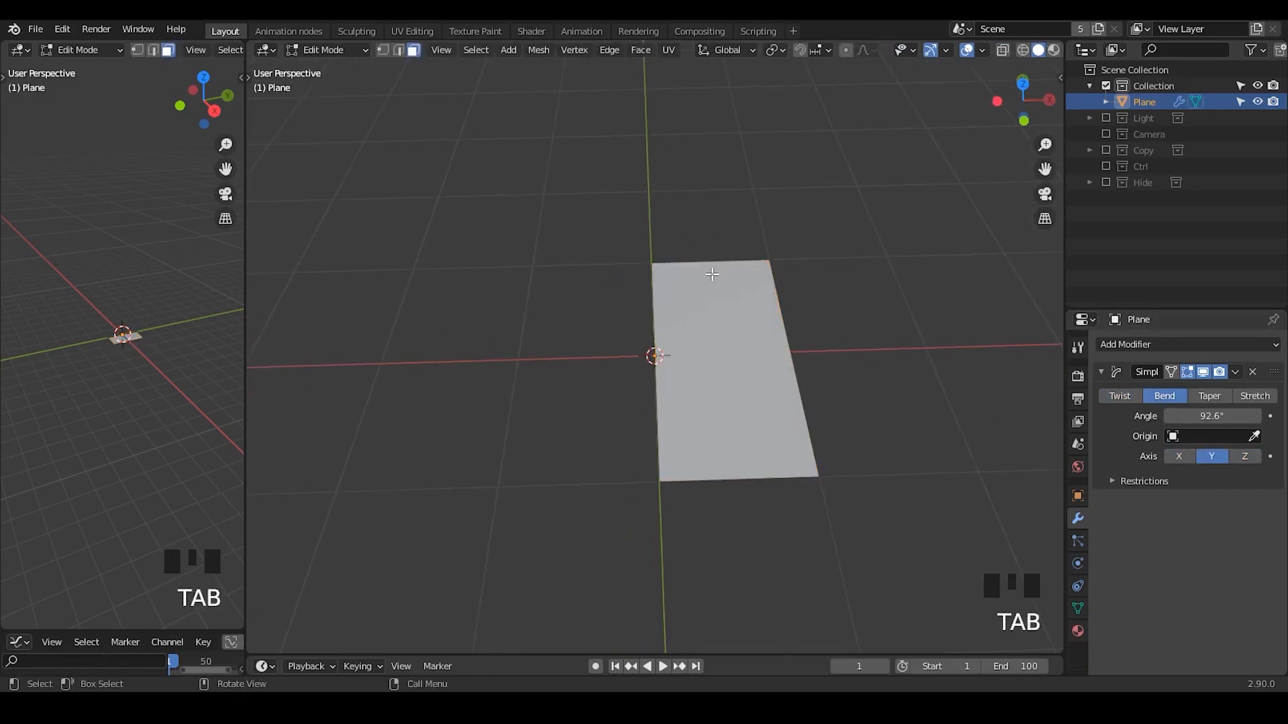
{"action": "key", "text": "ctrl+r"}
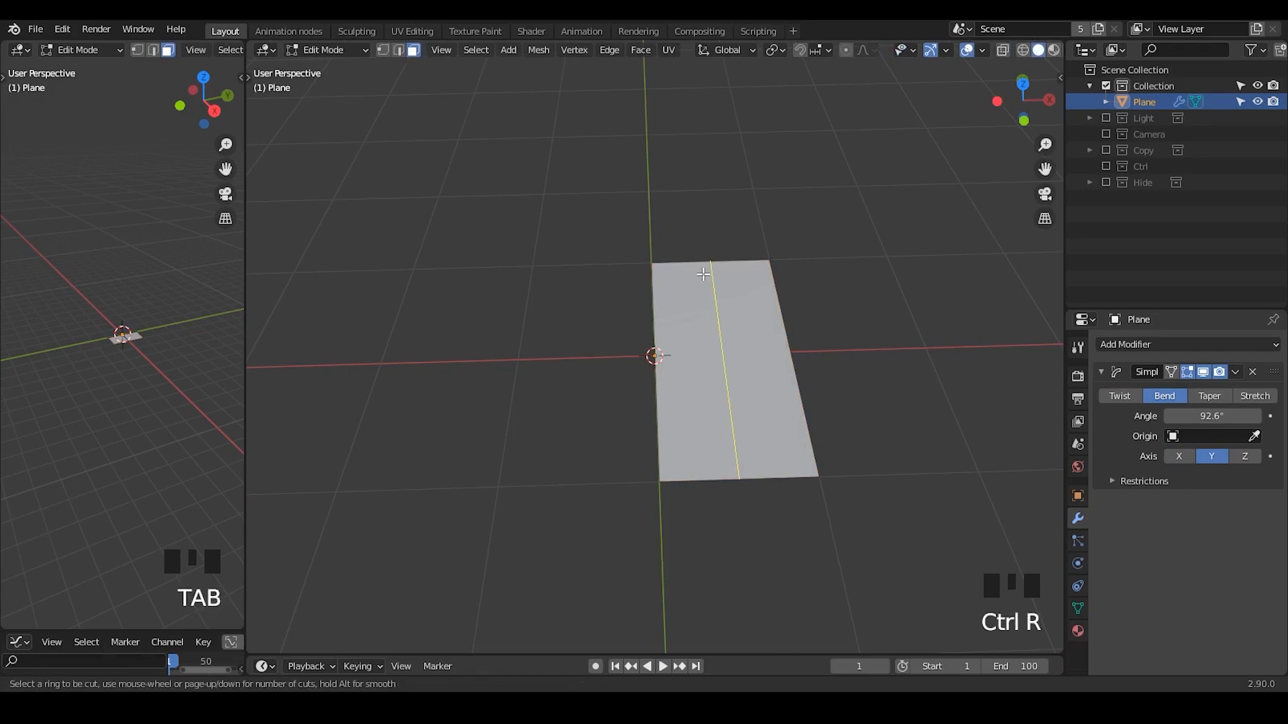
{"action": "left_click", "coordinate": [703, 275]}
{"action": "right_click", "coordinate": [703, 275]}
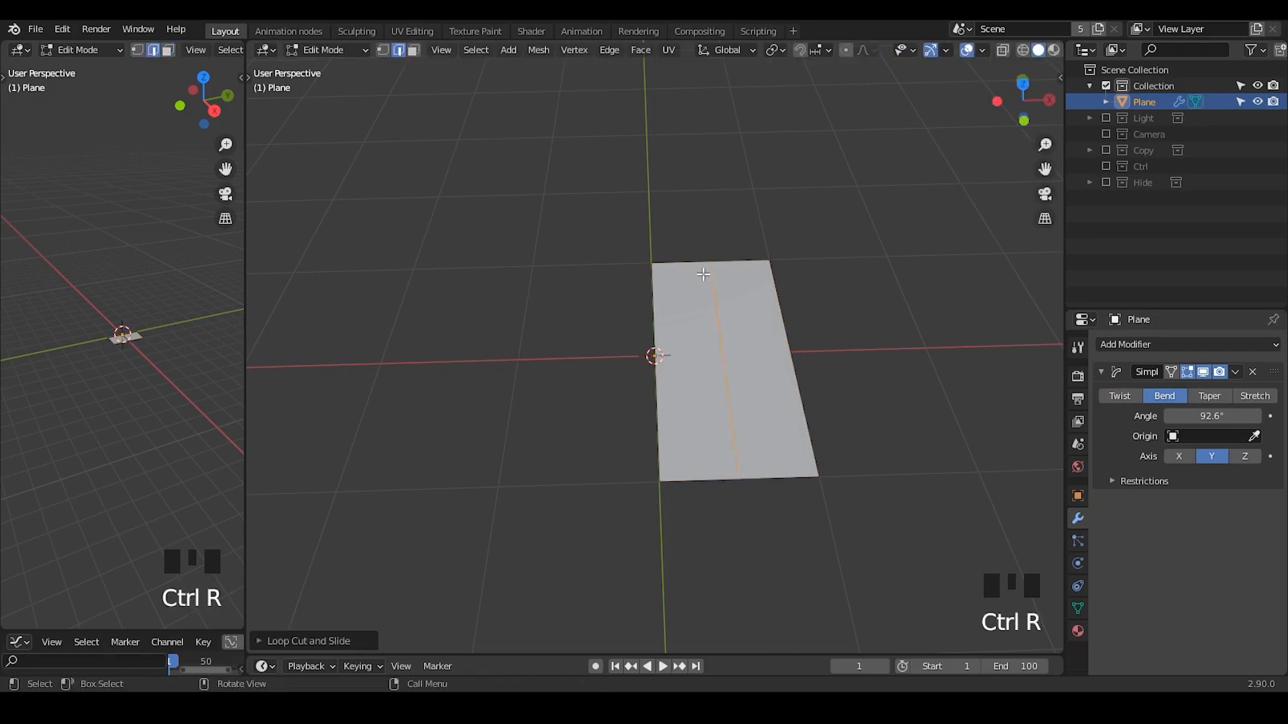
{"action": "left_click", "coordinate": [311, 643]}
{"action": "left_click_drag", "start_coordinate": [394, 512], "coordinate": [411, 512]}
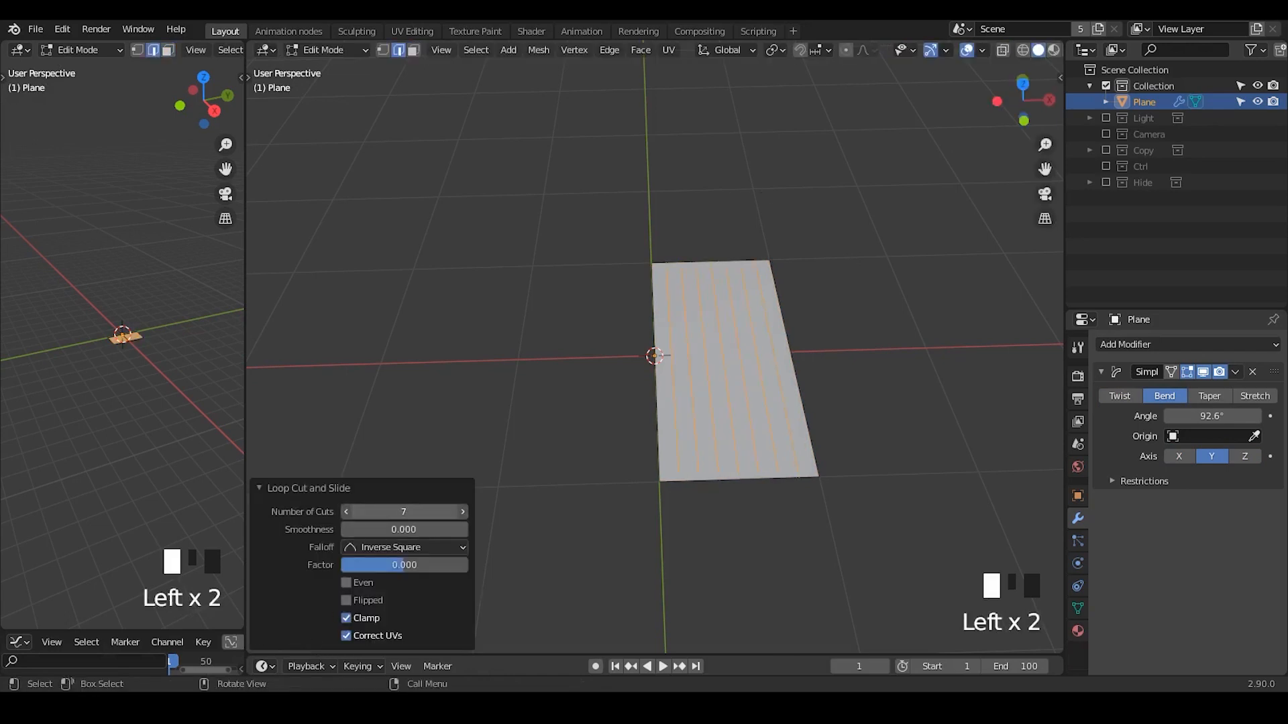
{"action": "left_click", "coordinate": [400, 511]}
{"action": "key", "text": "Return"}
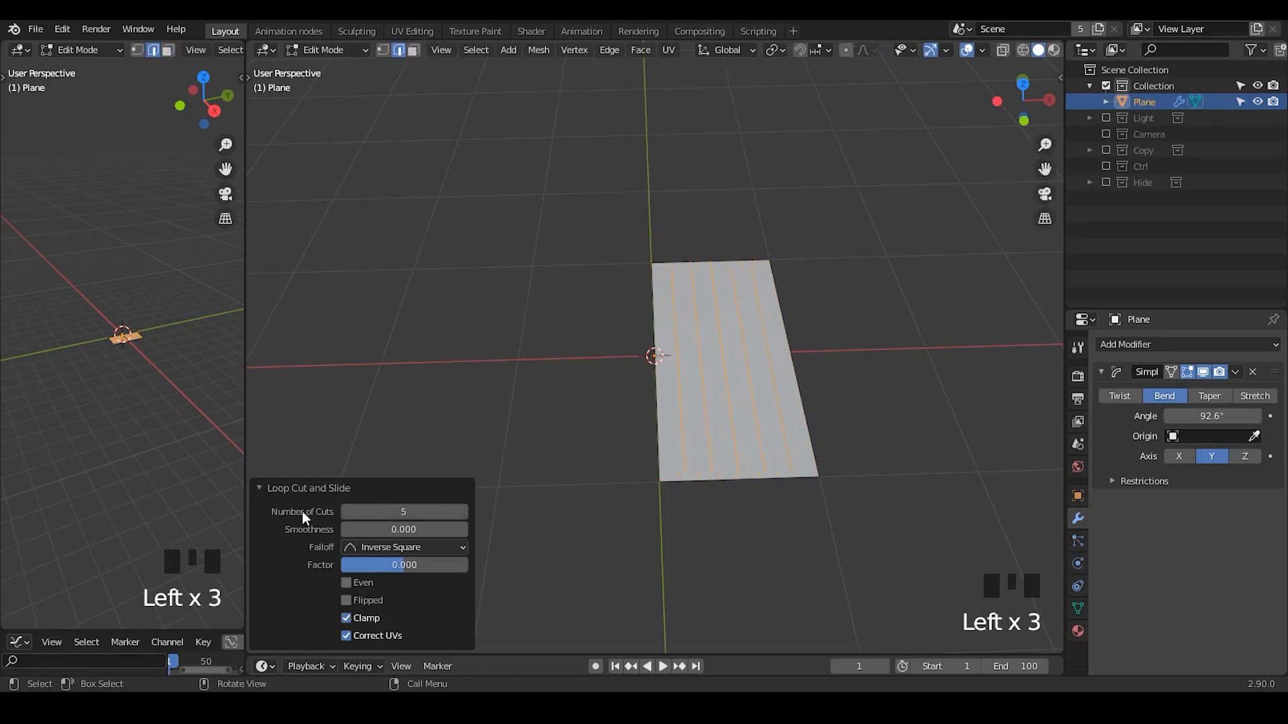
{"action": "left_click", "coordinate": [268, 496]}
{"action": "middle_click_drag", "start_coordinate": [316, 460], "coordinate": [770, 382]}
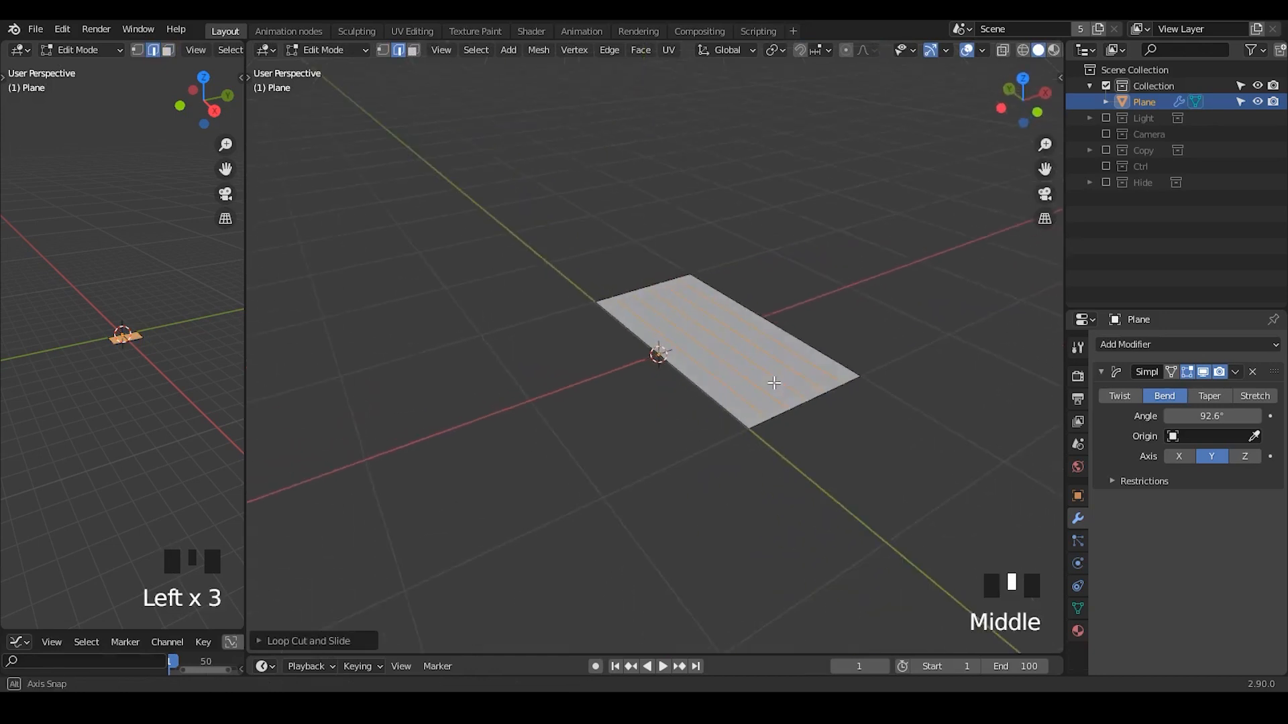
{"action": "key", "text": "Tab"}
- Test the bend of the subdivided plane on the X, Y and Z axes, leaving the axis set to X
{"action": "left_click", "coordinate": [1181, 457]}
{"action": "left_click", "coordinate": [1209, 456]}
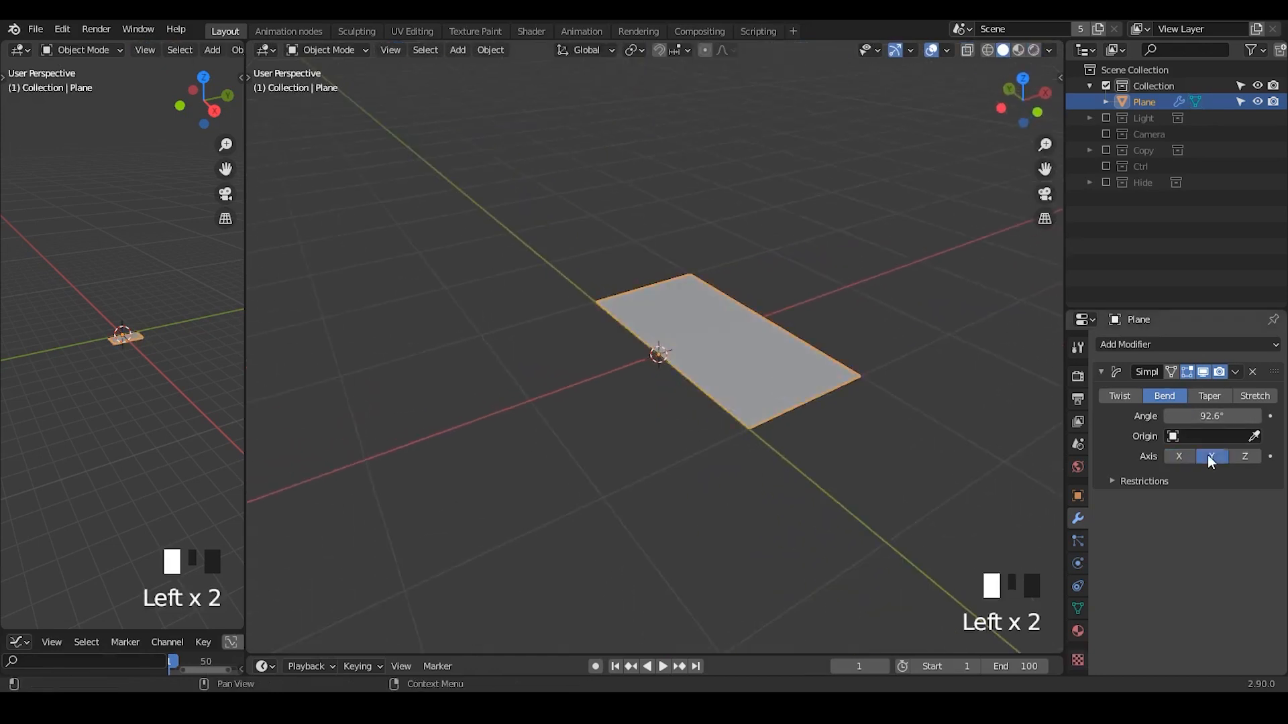
{"action": "left_click", "coordinate": [1240, 457]}
{"action": "middle_click_drag", "start_coordinate": [792, 396], "coordinate": [678, 416]}
{"action": "left_click", "coordinate": [1181, 456]}
{"action": "left_click", "coordinate": [1130, 481]}
{"action": "left_click", "coordinate": [1128, 483]}
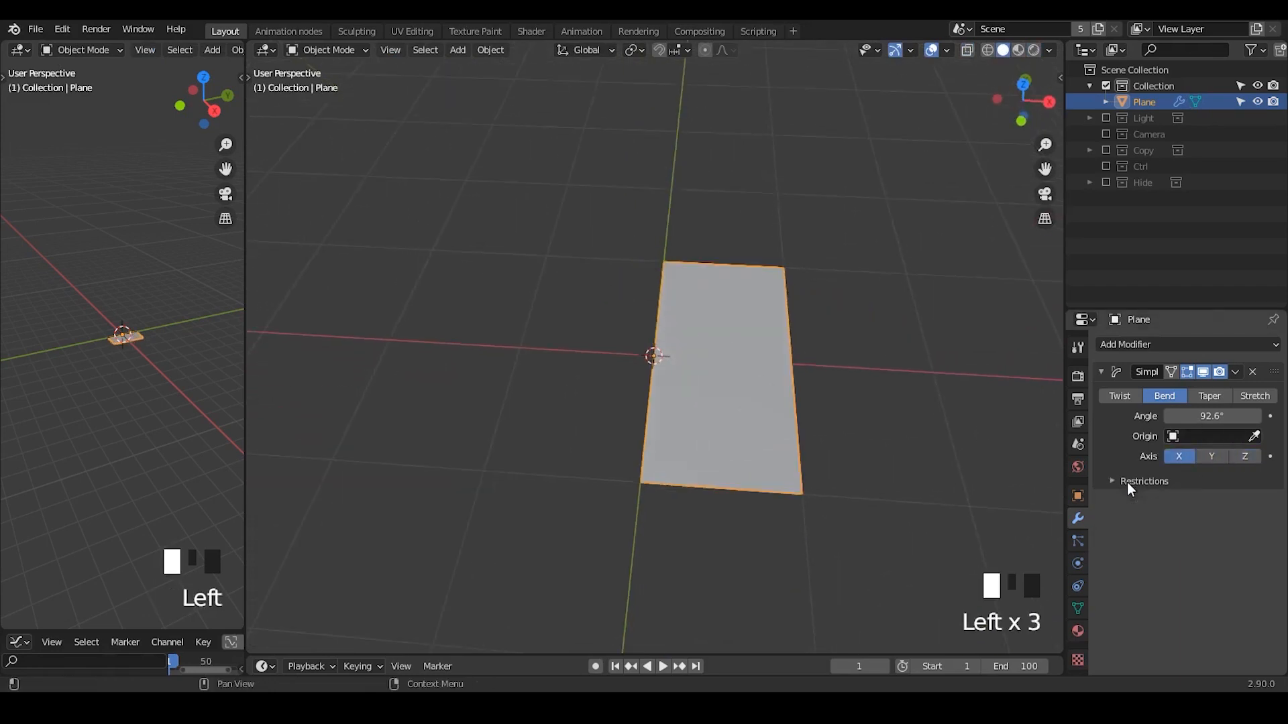
{"action": "middle_click_drag", "start_coordinate": [853, 390], "coordinate": [895, 316]}
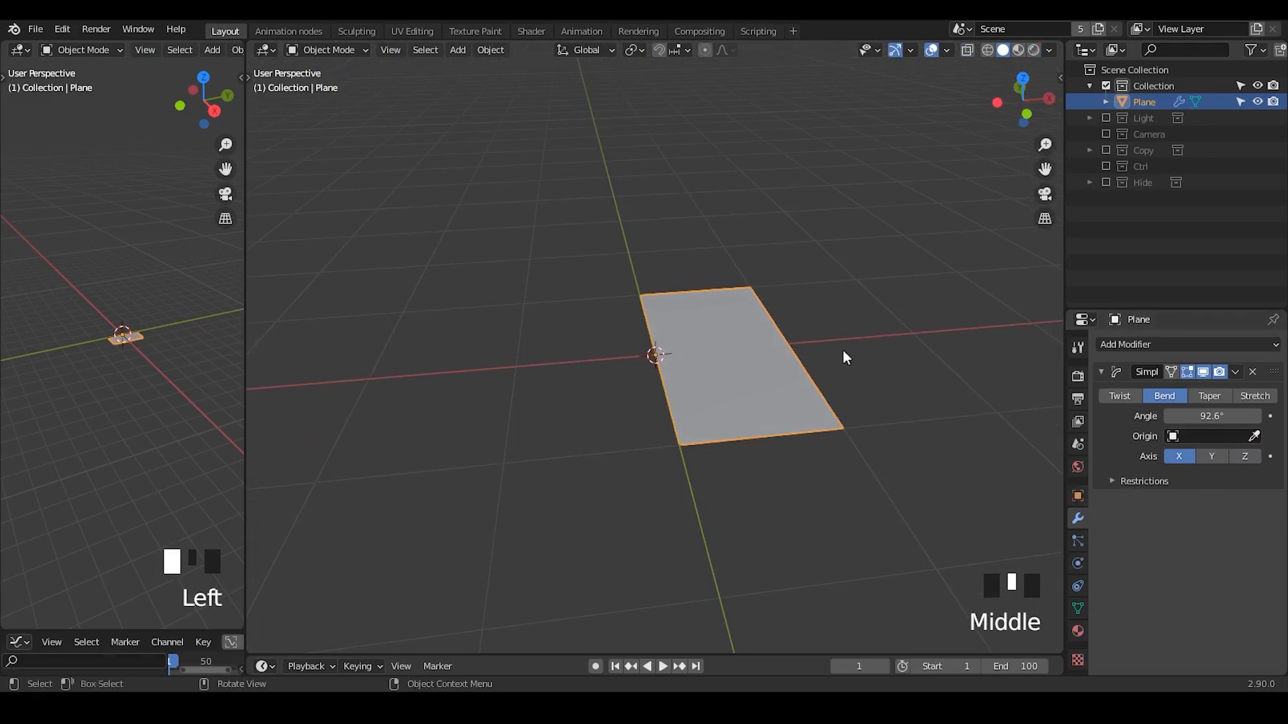
- Rotate the plane 90° about the global Y axis and apply its rotation
{"action": "key", "text": "r"}
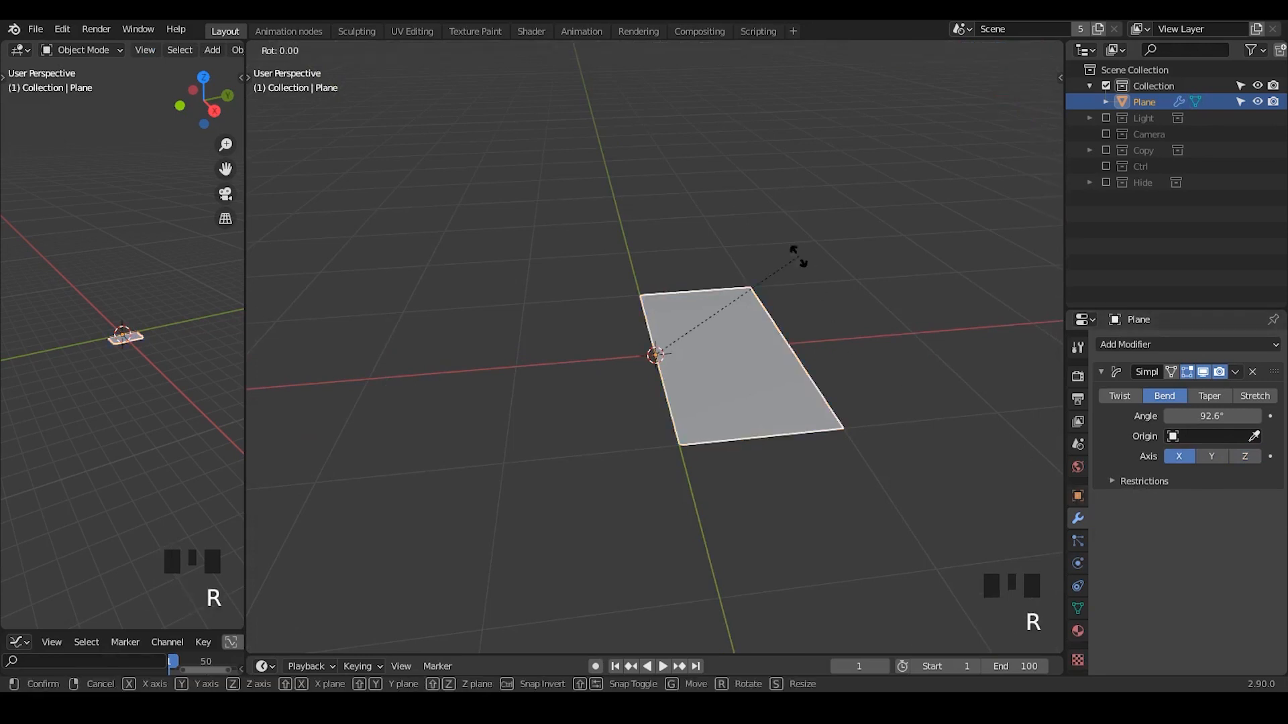
{"action": "key", "text": "y"}
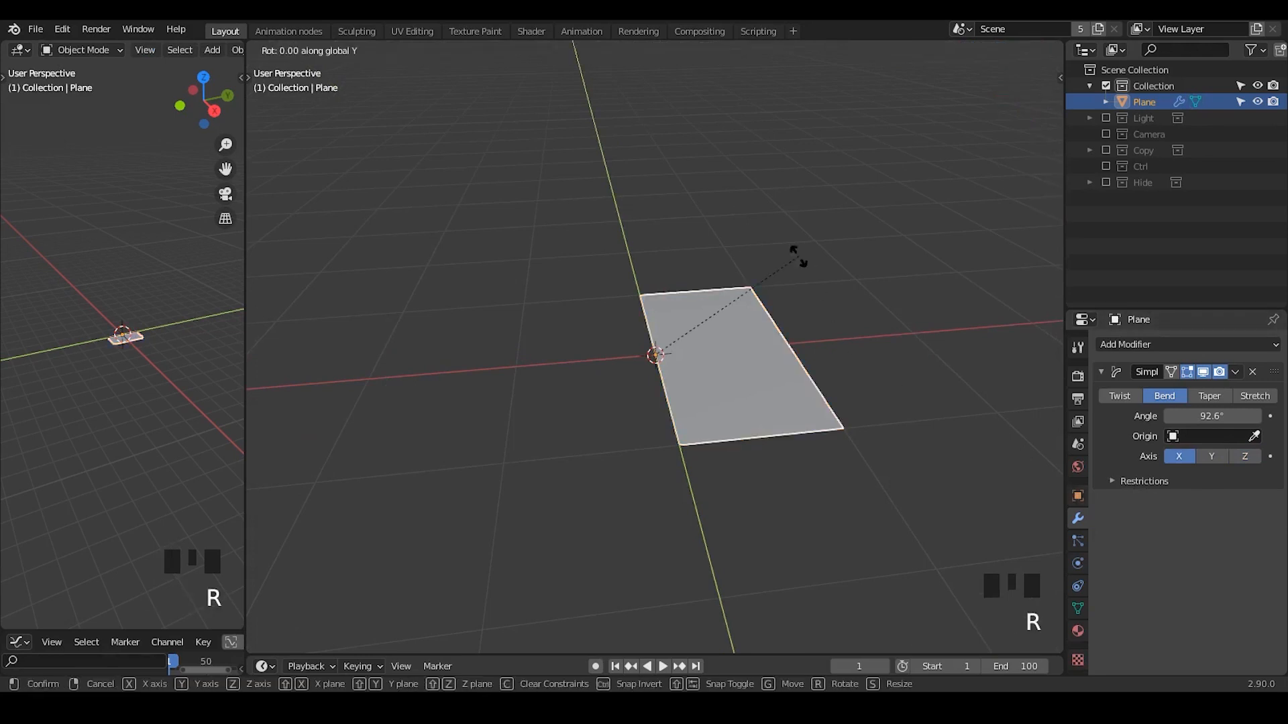
{"action": "type", "text": "90"}
{"action": "key", "text": "Return"}
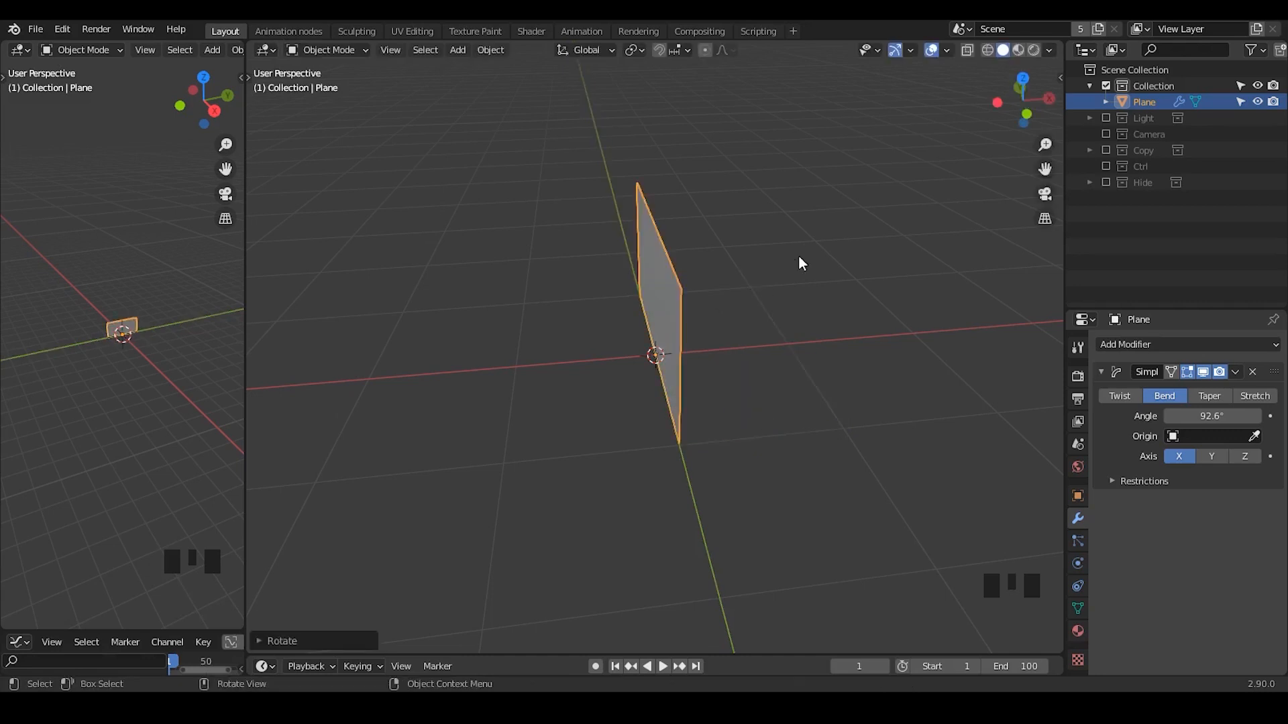
{"action": "key", "text": "ctrl+a"}
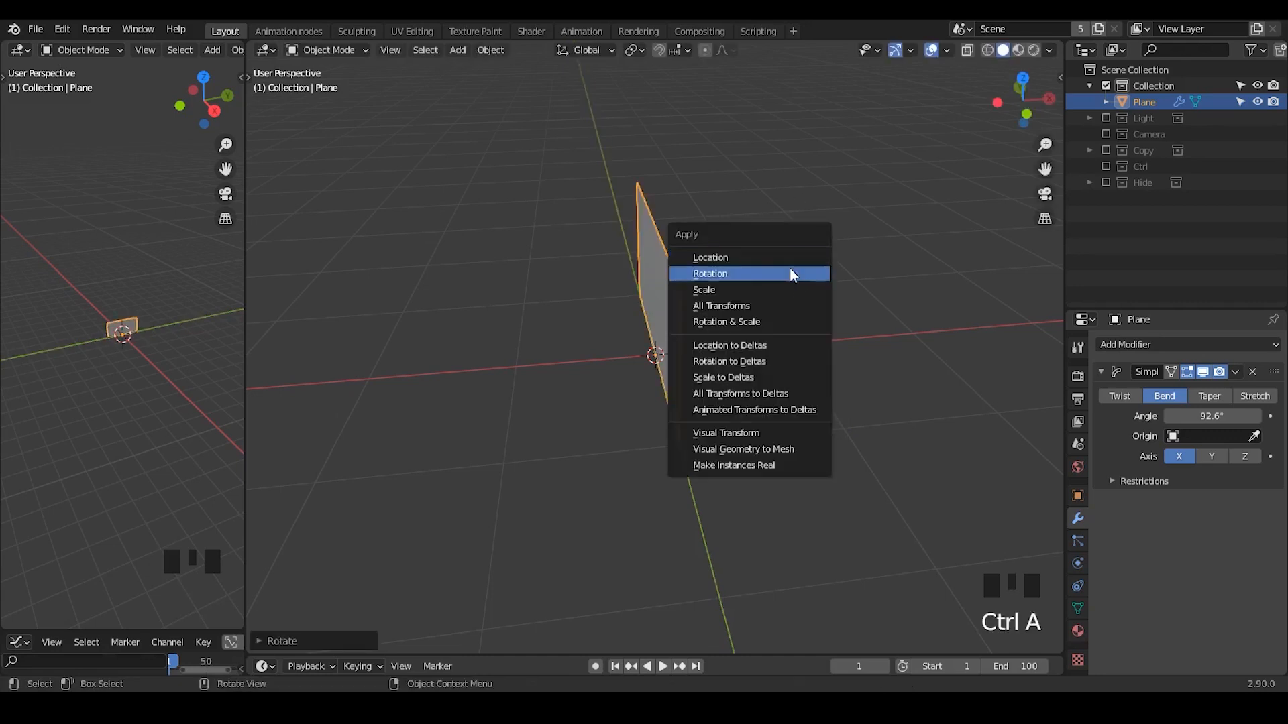
{"action": "left_click", "coordinate": [793, 273]}
- Set the Simple Deform bend axis to Y and its angle to 81.5°
{"action": "left_click", "coordinate": [1212, 457]}
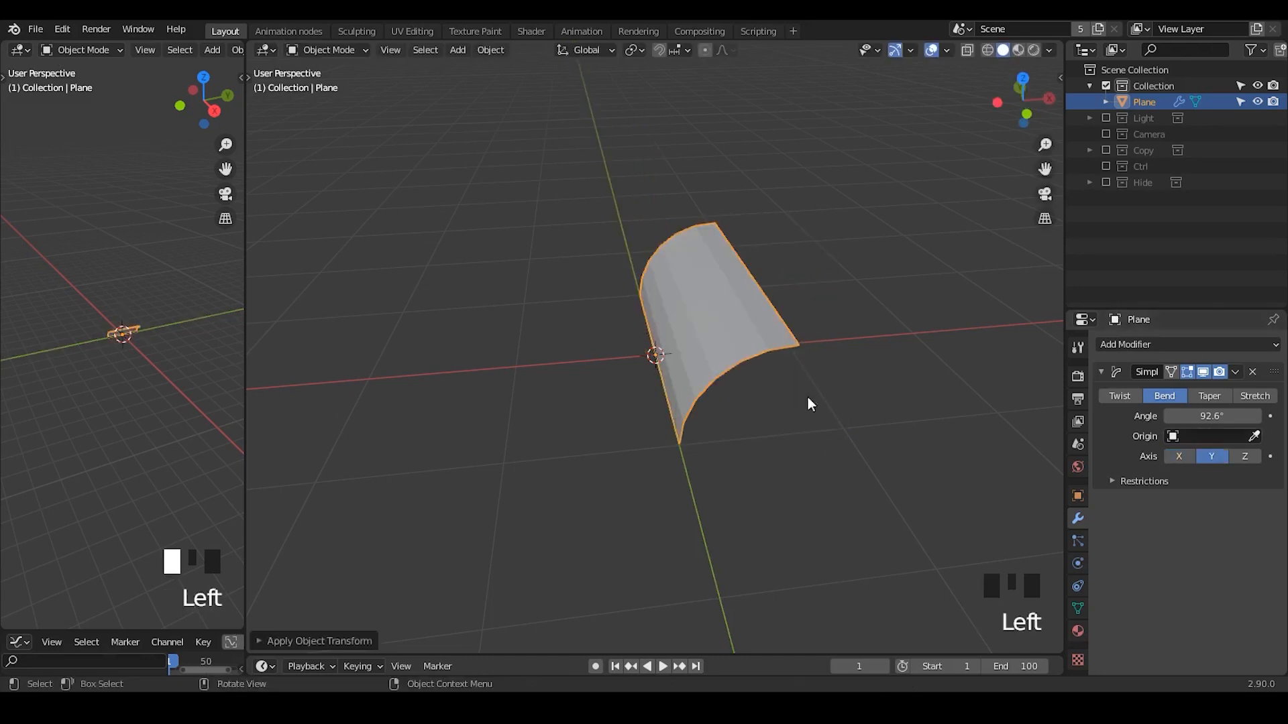
{"action": "mouse_move", "coordinate": [808, 402]}
{"action": "middle_mouse_down"}
{"action": "mouse_move", "coordinate": [831, 360]}
{"action": "mouse_move", "coordinate": [742, 382]}
{"action": "mouse_move", "coordinate": [792, 385]}
{"action": "middle_mouse_up"}
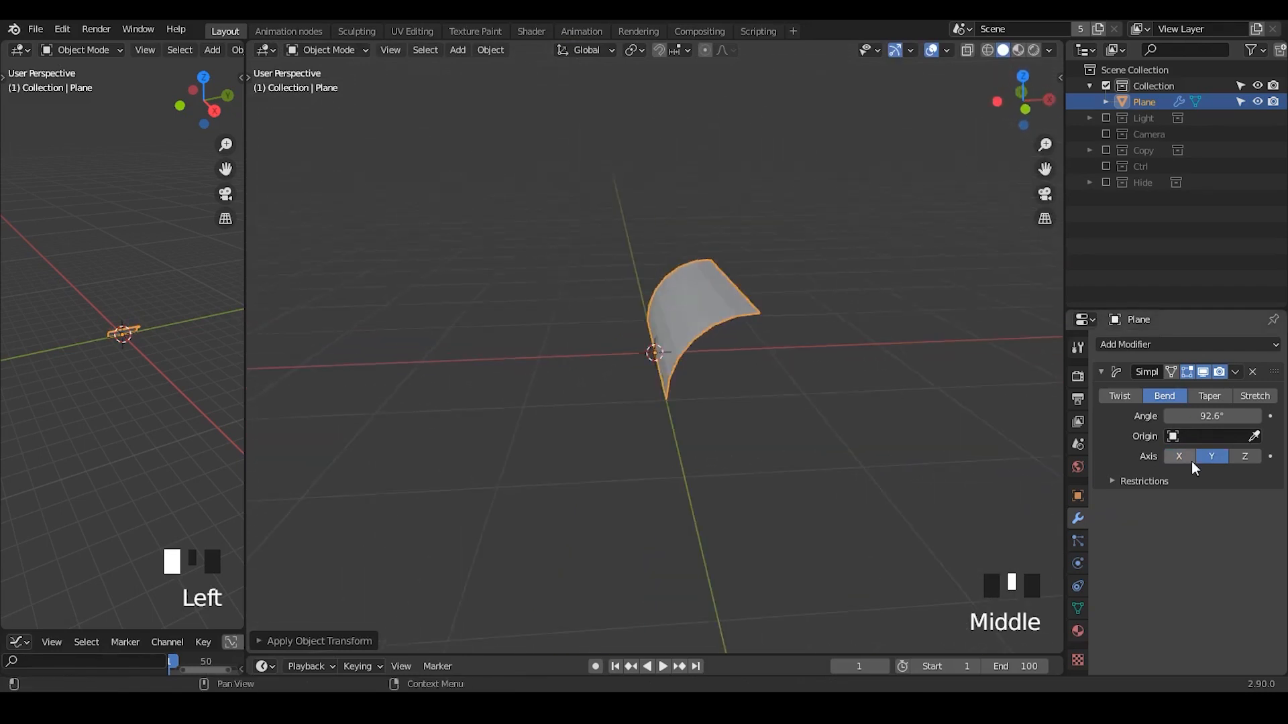
{"action": "mouse_move", "coordinate": [1211, 416]}
{"action": "left_mouse_down"}
{"action": "mouse_move", "coordinate": [1140, 416]}
{"action": "mouse_move", "coordinate": [1207, 415]}
{"action": "left_mouse_up"}
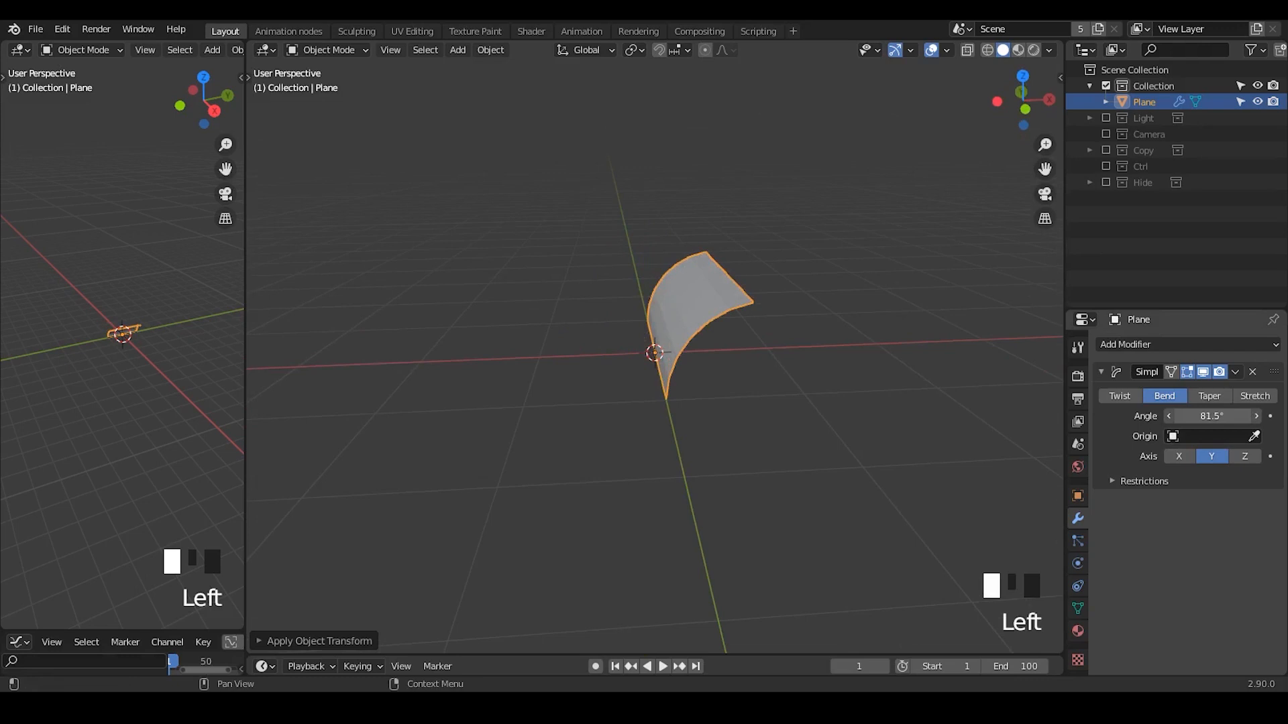
- Add a Subdivision Surface modifier to the plane and place it before Simple Deform in the modifier stack
{"action": "left_click", "coordinate": [1100, 372]}
{"action": "left_click", "coordinate": [1125, 345]}
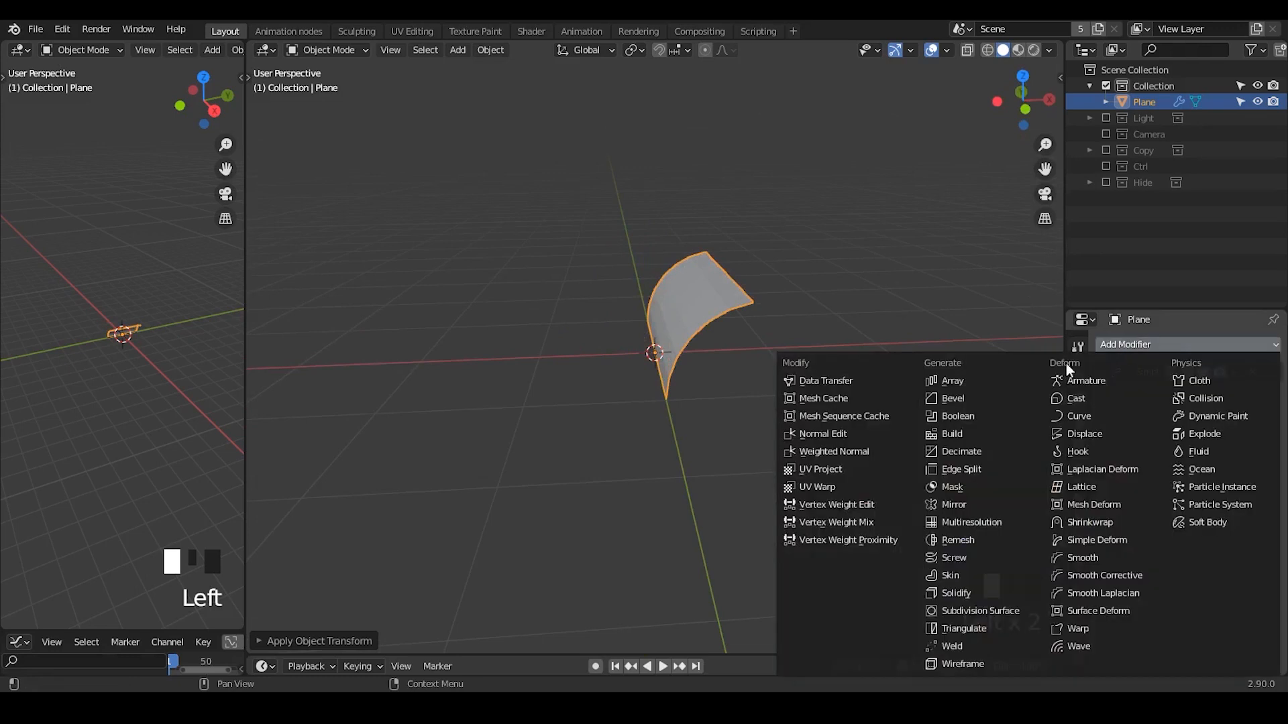
{"action": "left_click", "coordinate": [970, 610]}
{"action": "middle_click_drag", "start_coordinate": [754, 417], "coordinate": [823, 422]}
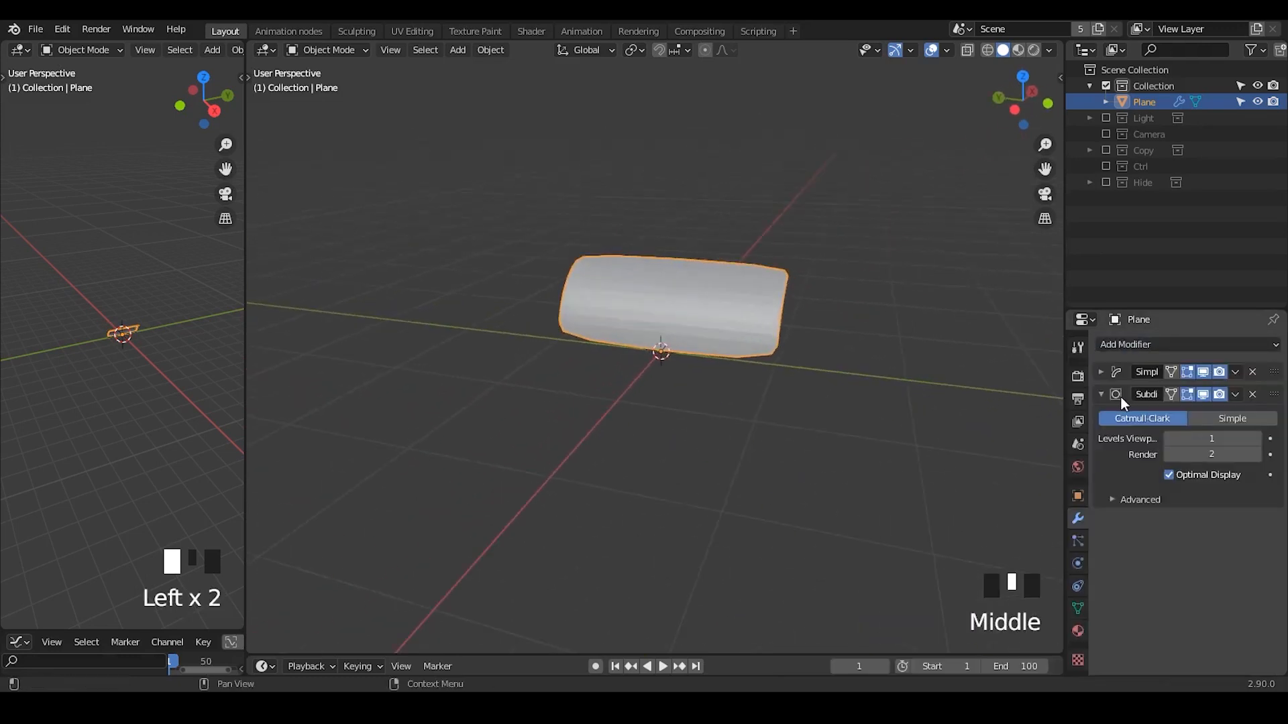
{"action": "left_click_drag", "start_coordinate": [1272, 402], "coordinate": [1273, 377]}
- Add one centred loop cut across the plane, perpendicular to the five existing lengthwise cuts
{"action": "middle_click_drag", "start_coordinate": [868, 342], "coordinate": [713, 365]}
{"action": "key", "text": "Tab"}
{"action": "key", "text": "ctrl+r"}
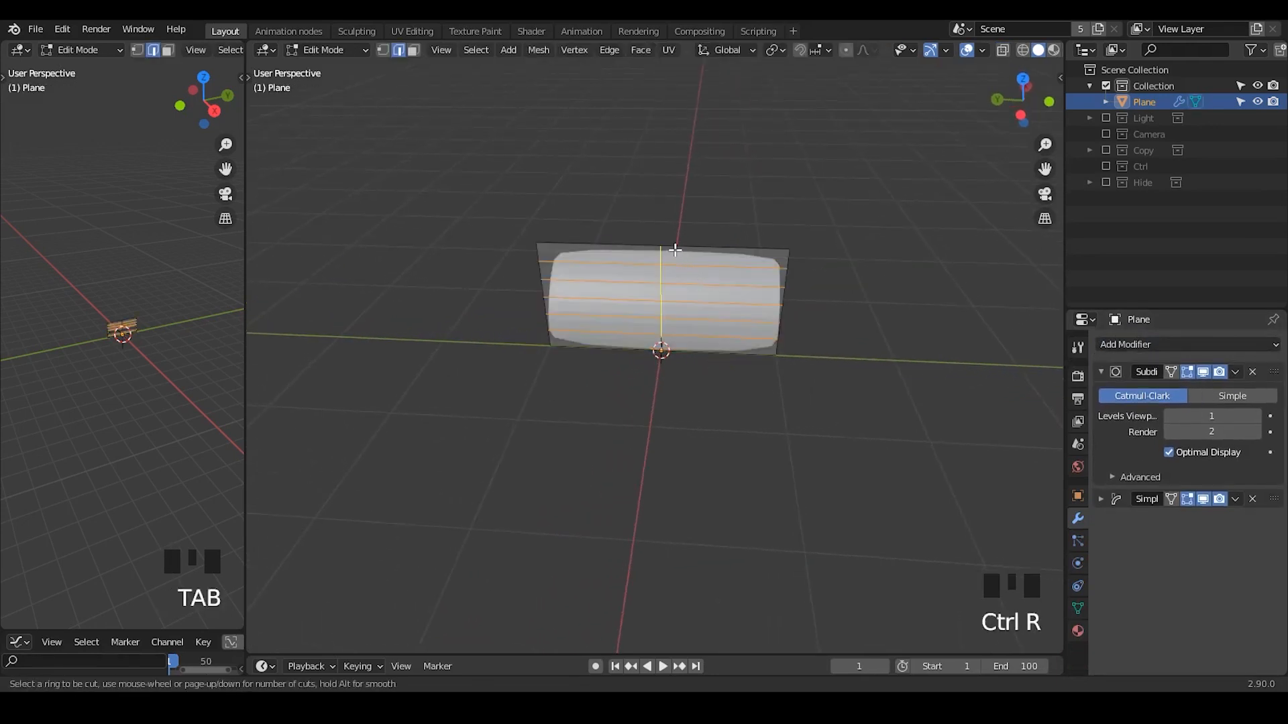
{"action": "left_click", "coordinate": [673, 247]}
{"action": "left_click", "coordinate": [673, 248]}
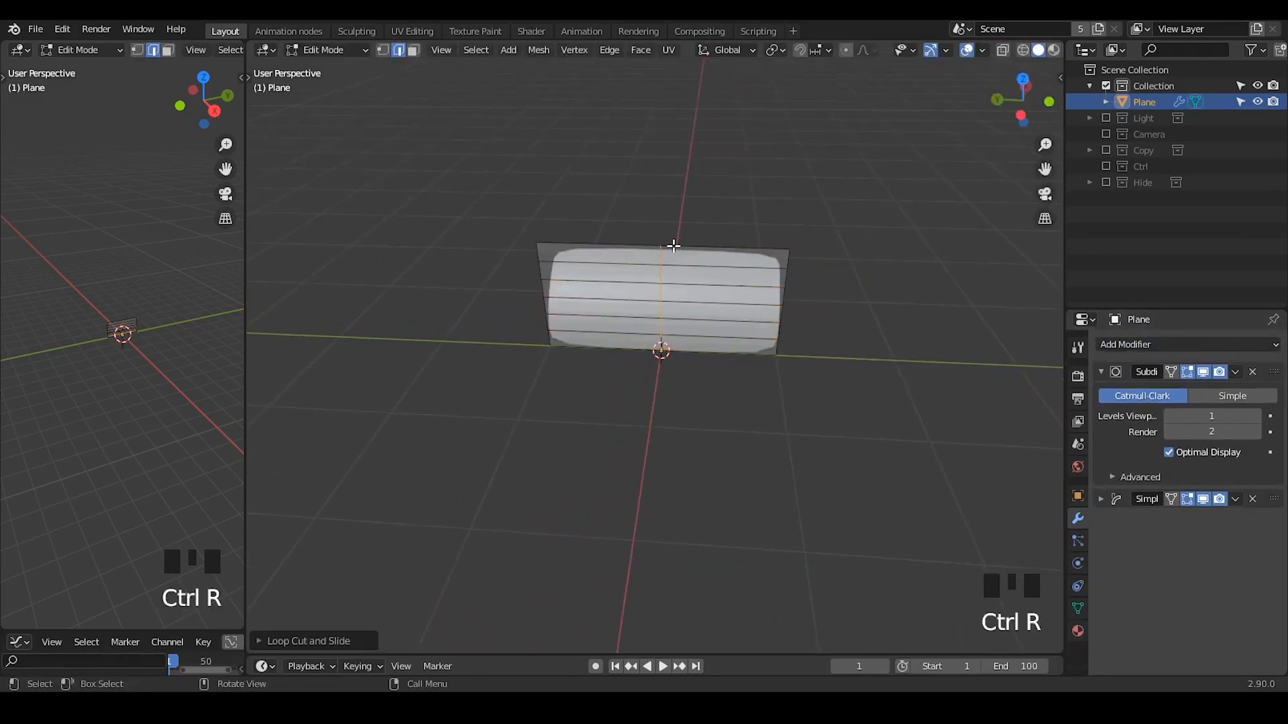
- Bevel the centre loop cut by about 0.954 m with one segment, placing edge loops close to the plane's two side edges
{"action": "key", "text": "ctrl+b"}
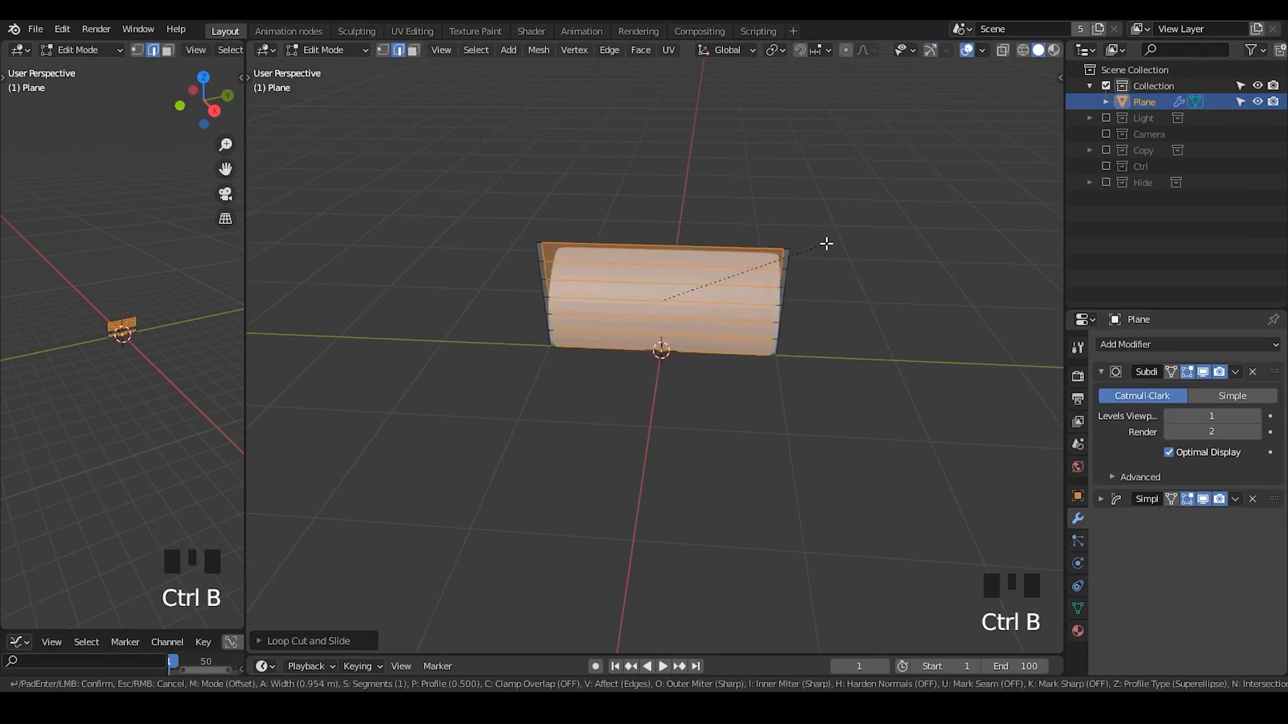
{"action": "left_click", "coordinate": [827, 243]}
{"action": "key", "text": "Tab"}
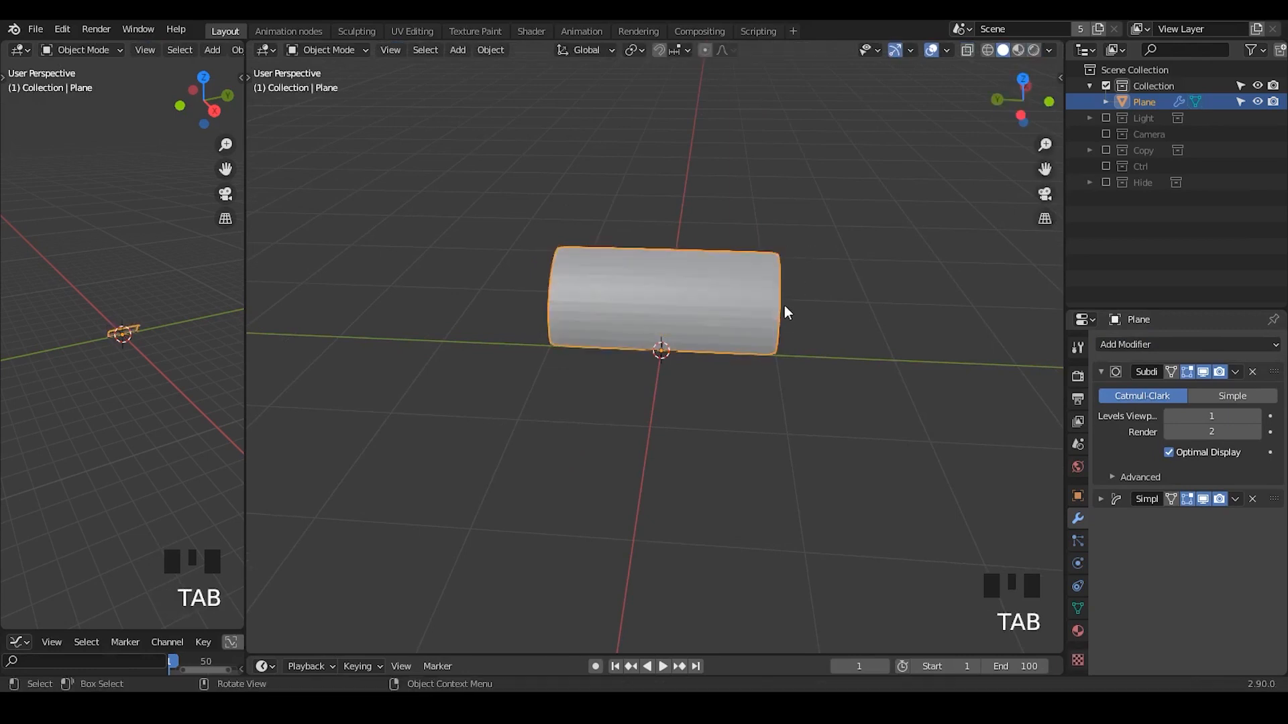
- Apply smooth shading to the bent plane
{"action": "middle_click_drag", "start_coordinate": [785, 308], "coordinate": [725, 310]}
{"action": "right_click", "coordinate": [725, 310]}
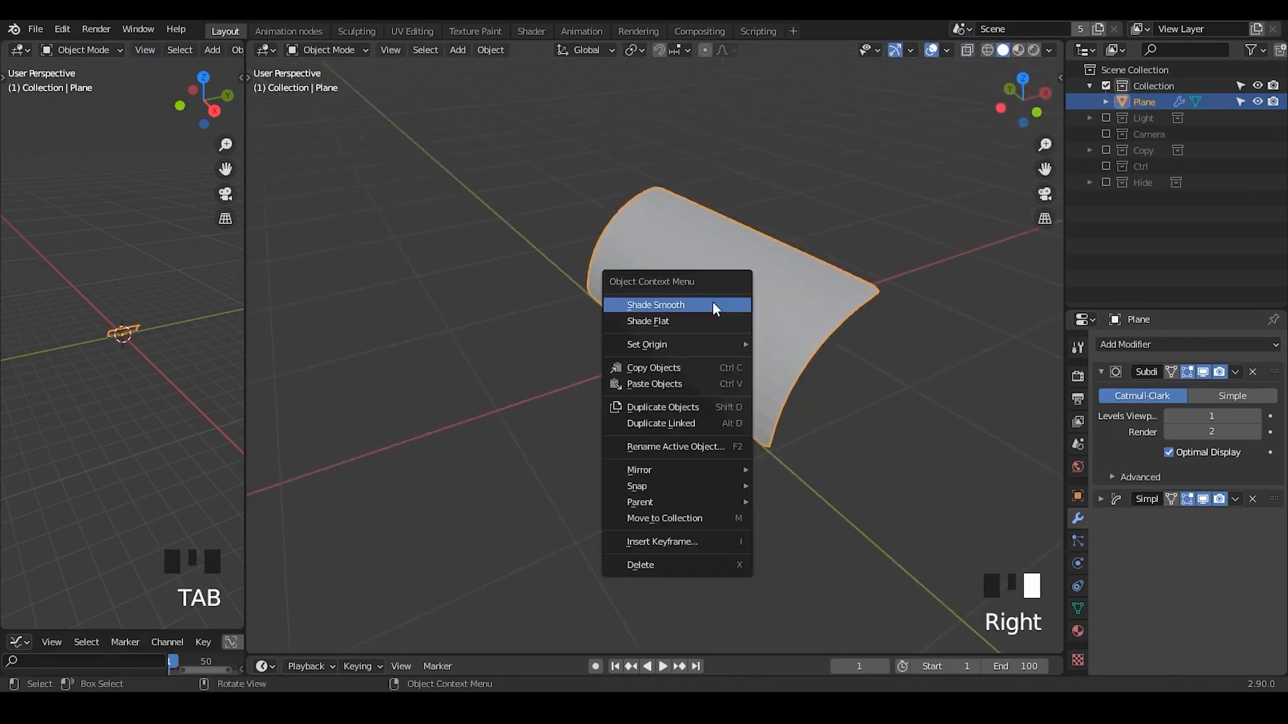
{"action": "right_click", "coordinate": [714, 309]}
{"action": "mouse_move", "coordinate": [661, 369]}
{"action": "middle_mouse_down"}
{"action": "mouse_move", "coordinate": [839, 345]}
{"action": "mouse_move", "coordinate": [667, 382]}
{"action": "mouse_move", "coordinate": [658, 364]}
{"action": "middle_mouse_up"}
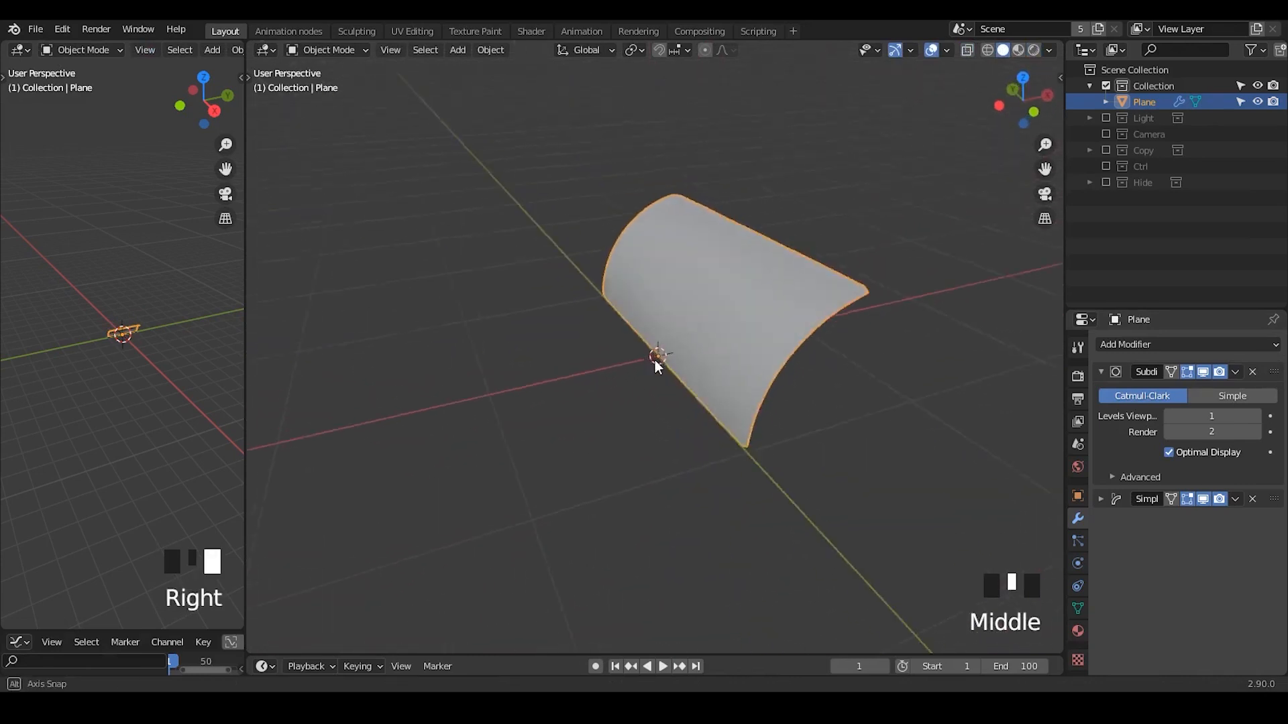
{"action": "key", "text": "Tab"}
{"action": "middle_click_drag", "start_coordinate": [756, 333], "coordinate": [819, 247]}
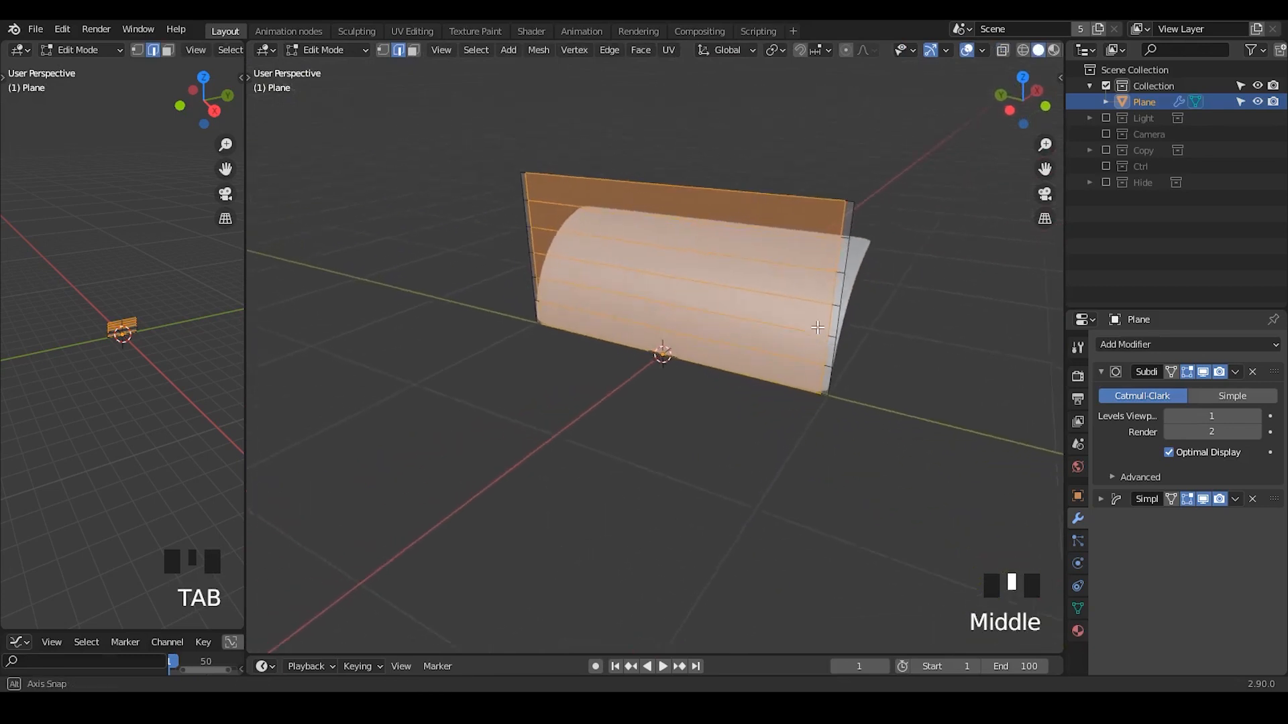
{"action": "key", "text": "Tab"}
{"action": "key", "text": "s"}
{"action": "left_click", "coordinate": [825, 249]}
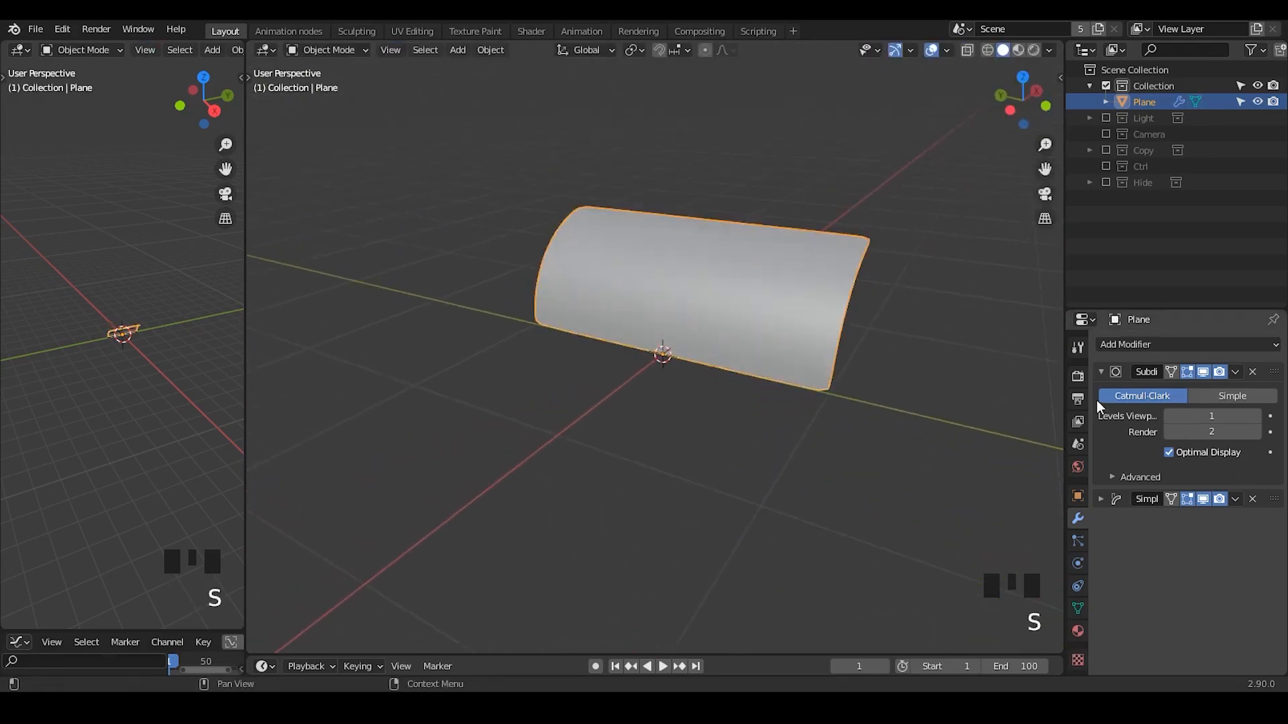
- Turn off Simple Deform in the viewport and render, and scale the plane taller along the Z axis
{"action": "left_click", "coordinate": [1100, 371]}
{"action": "left_click", "coordinate": [1203, 394]}
{"action": "left_click", "coordinate": [1220, 395]}
{"action": "key", "text": "s"}
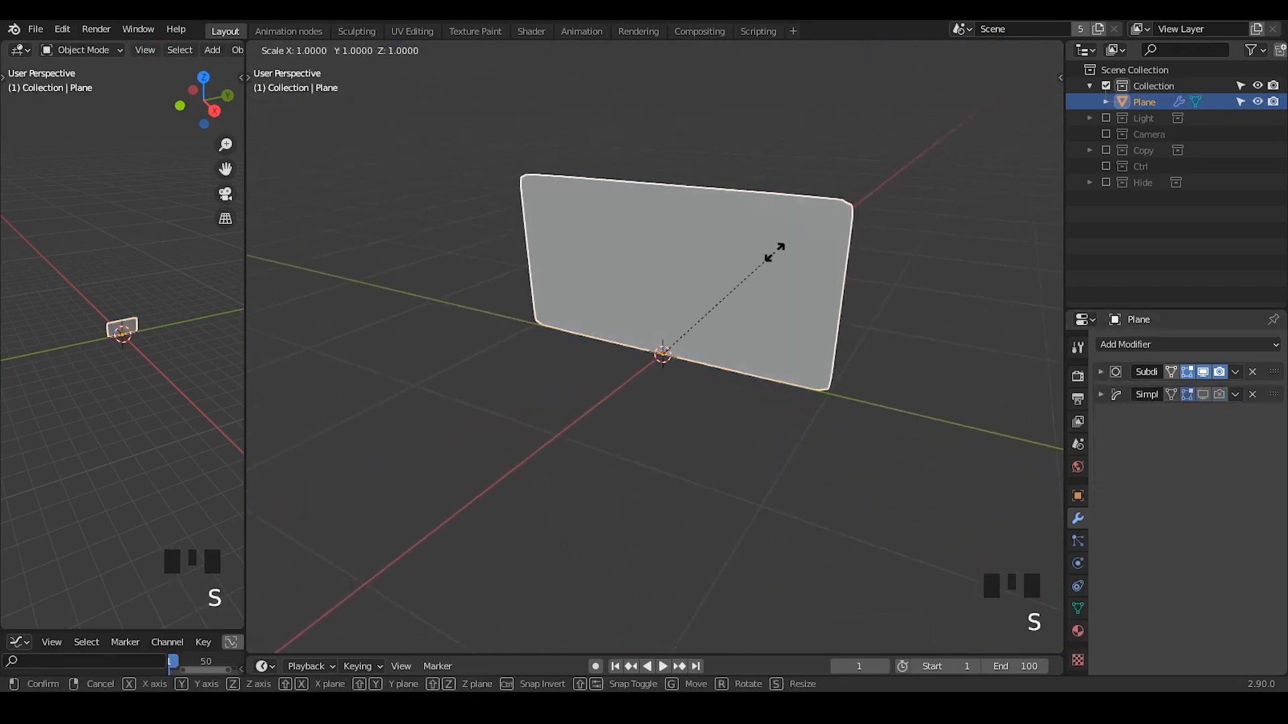
{"action": "key", "text": "z"}
{"action": "left_click", "coordinate": [771, 177]}
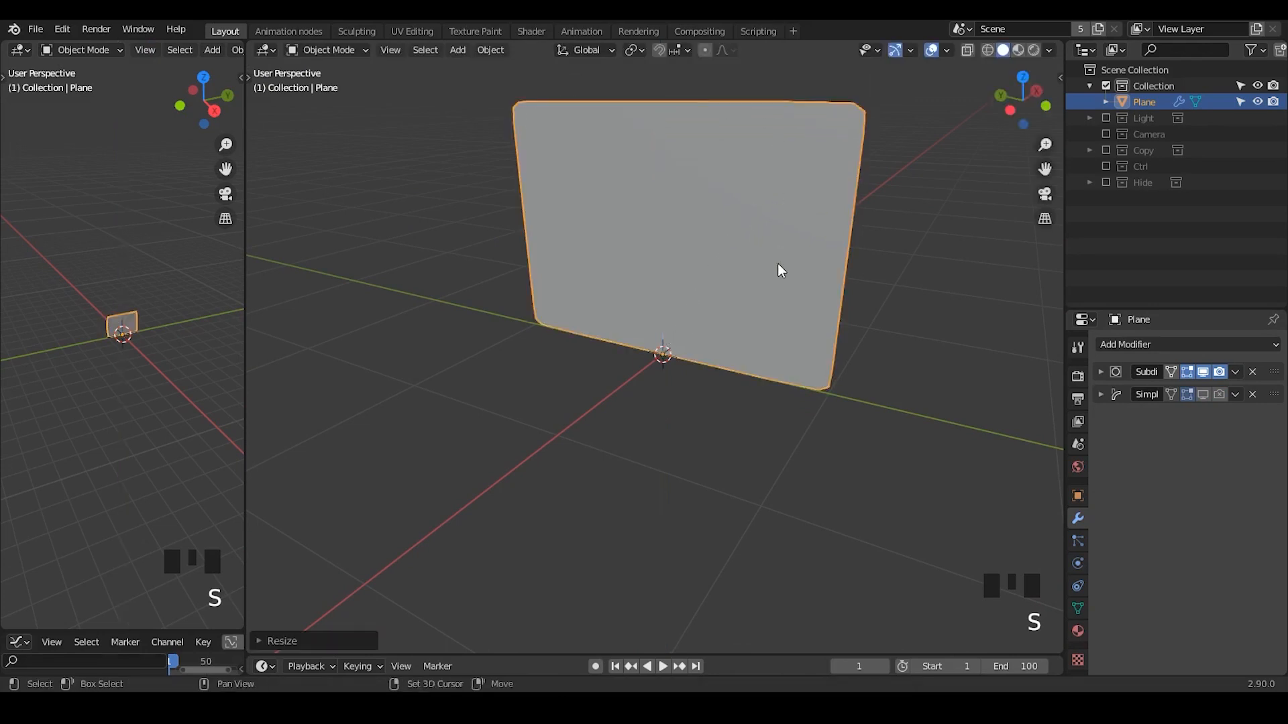
{"action": "middle_click_drag", "start_coordinate": [779, 267], "coordinate": [680, 226], "text": "shift"}
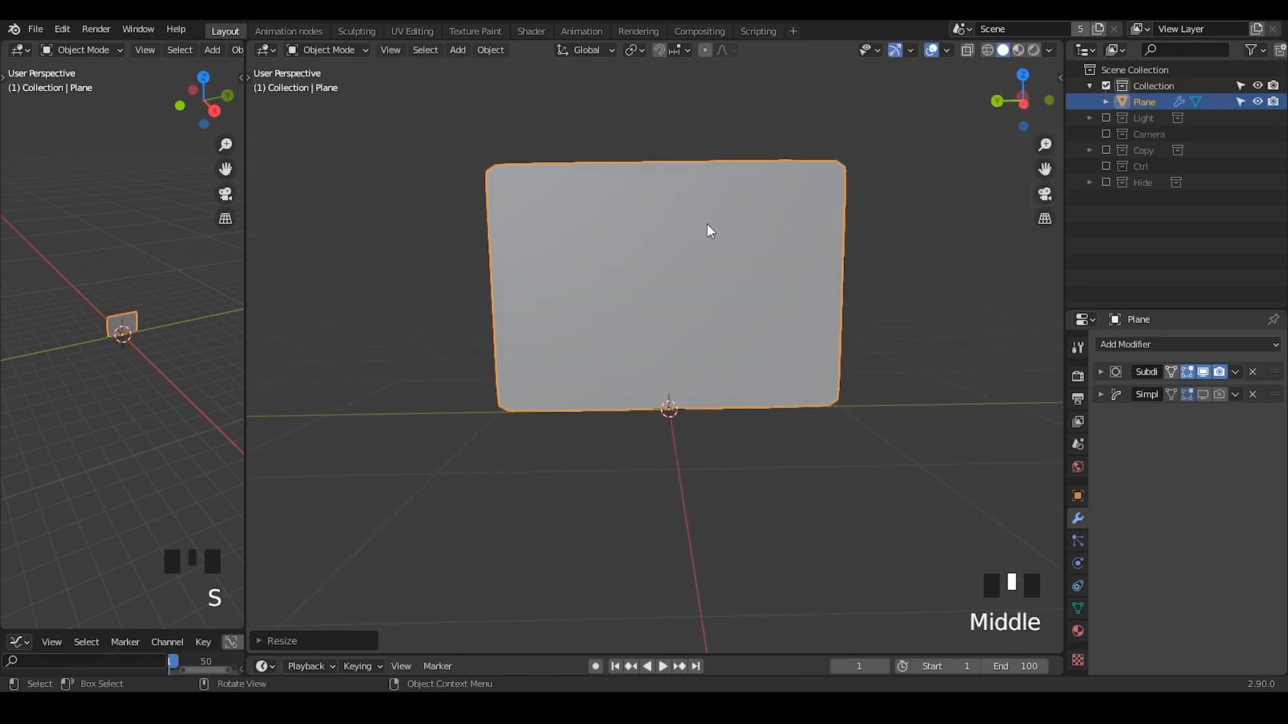
- Turn Simple Deform back on in the viewport and render, and apply the plane's scale
{"action": "left_click", "coordinate": [1203, 395]}
{"action": "left_click", "coordinate": [1219, 394]}
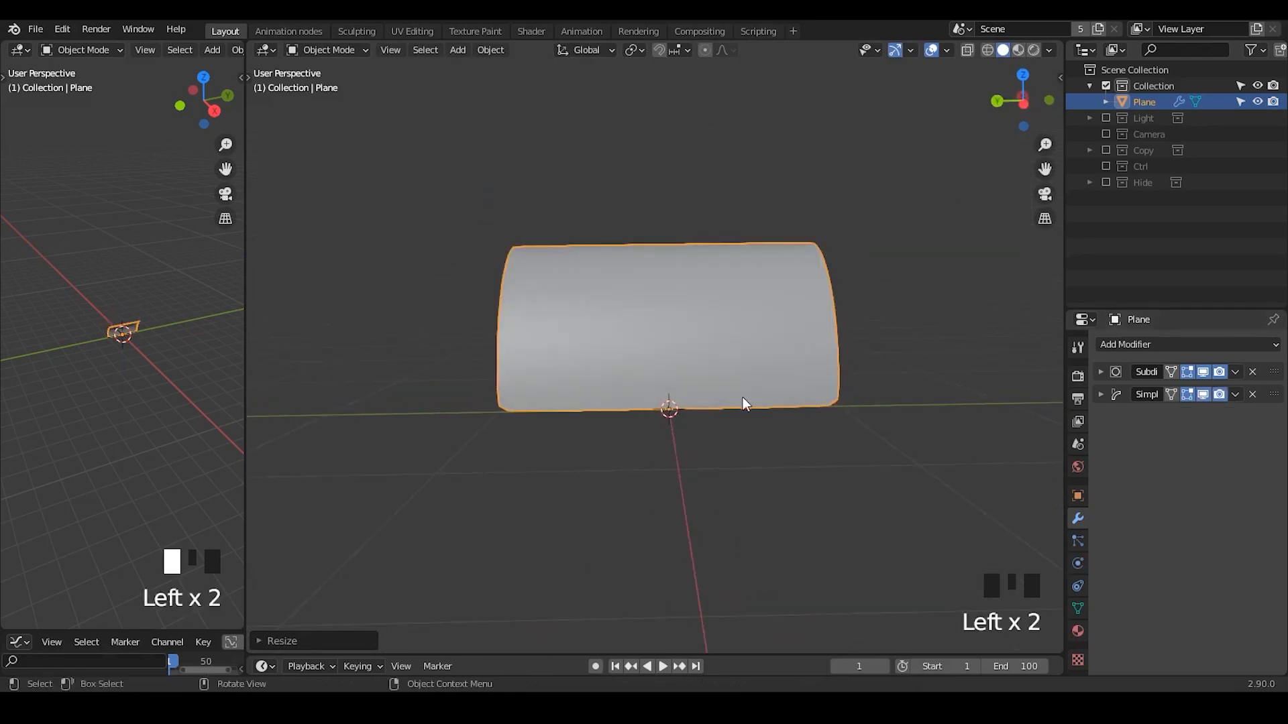
{"action": "mouse_move", "coordinate": [742, 403]}
{"action": "middle_mouse_down"}
{"action": "mouse_move", "coordinate": [752, 286]}
{"action": "mouse_move", "coordinate": [724, 402]}
{"action": "mouse_move", "coordinate": [724, 391]}
{"action": "middle_mouse_up"}
{"action": "key", "text": "ctrl+a"}
{"action": "left_click", "coordinate": [735, 300]}
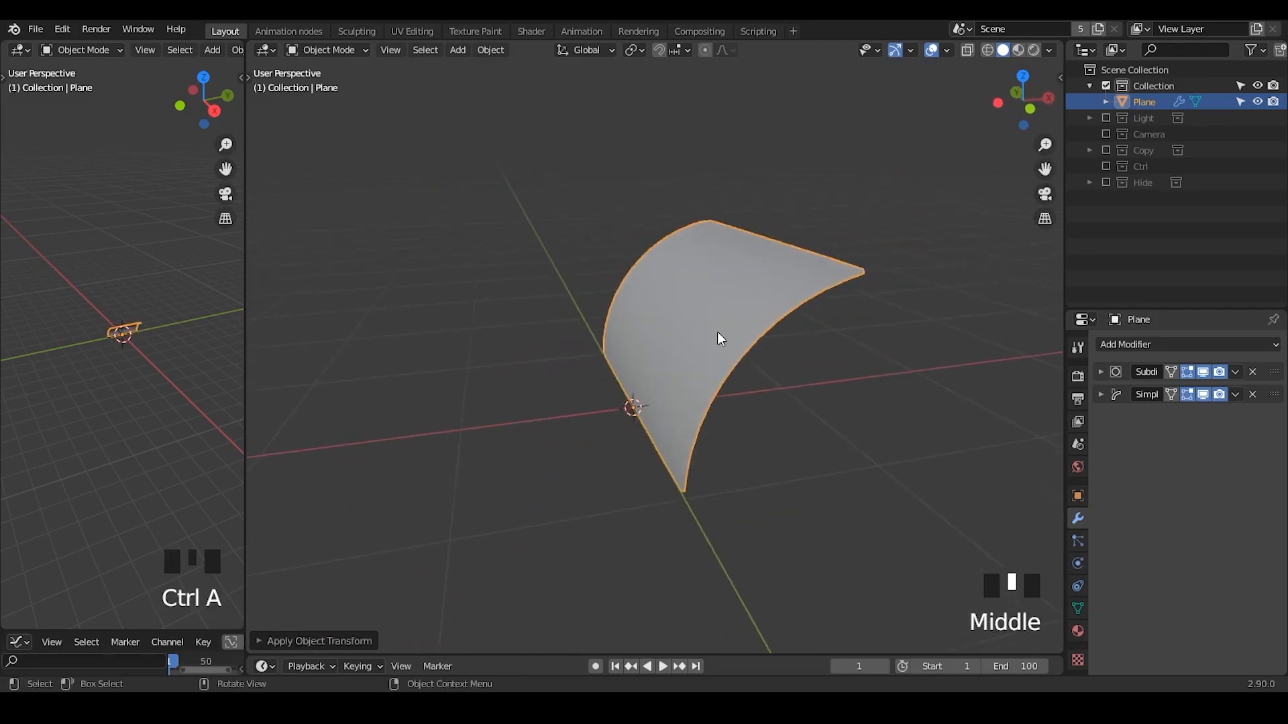
- Set the Simple Deform bend angle to 0°
{"action": "middle_click_drag", "start_coordinate": [720, 339], "coordinate": [726, 379]}
{"action": "left_click", "coordinate": [1101, 394]}
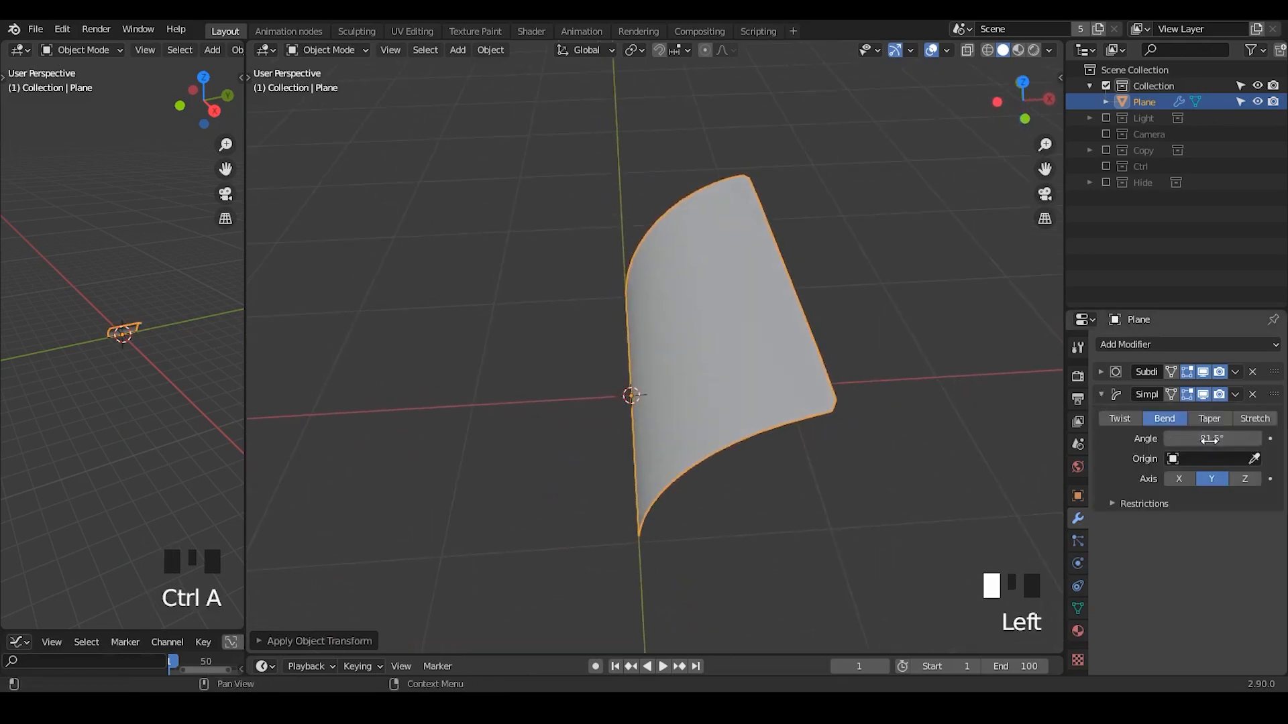
{"action": "left_click", "coordinate": [1210, 439]}
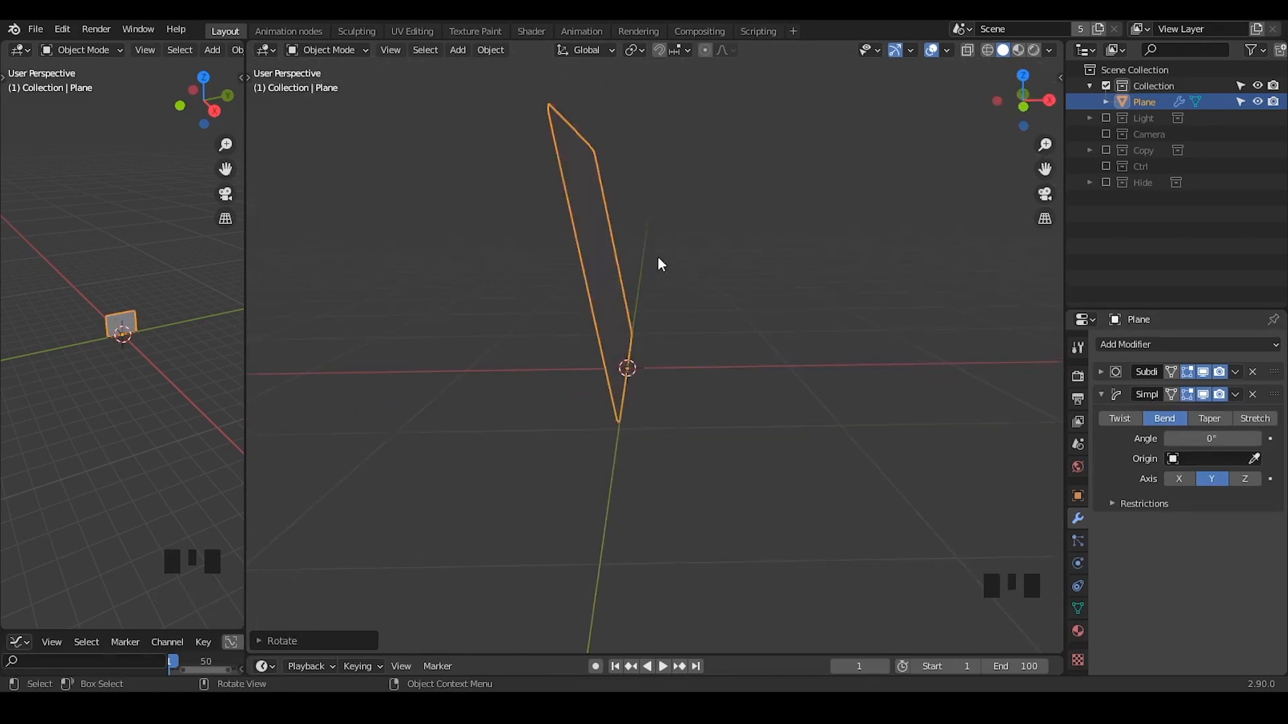
{"action": "middle_click_drag", "start_coordinate": [661, 263], "coordinate": [773, 276]}
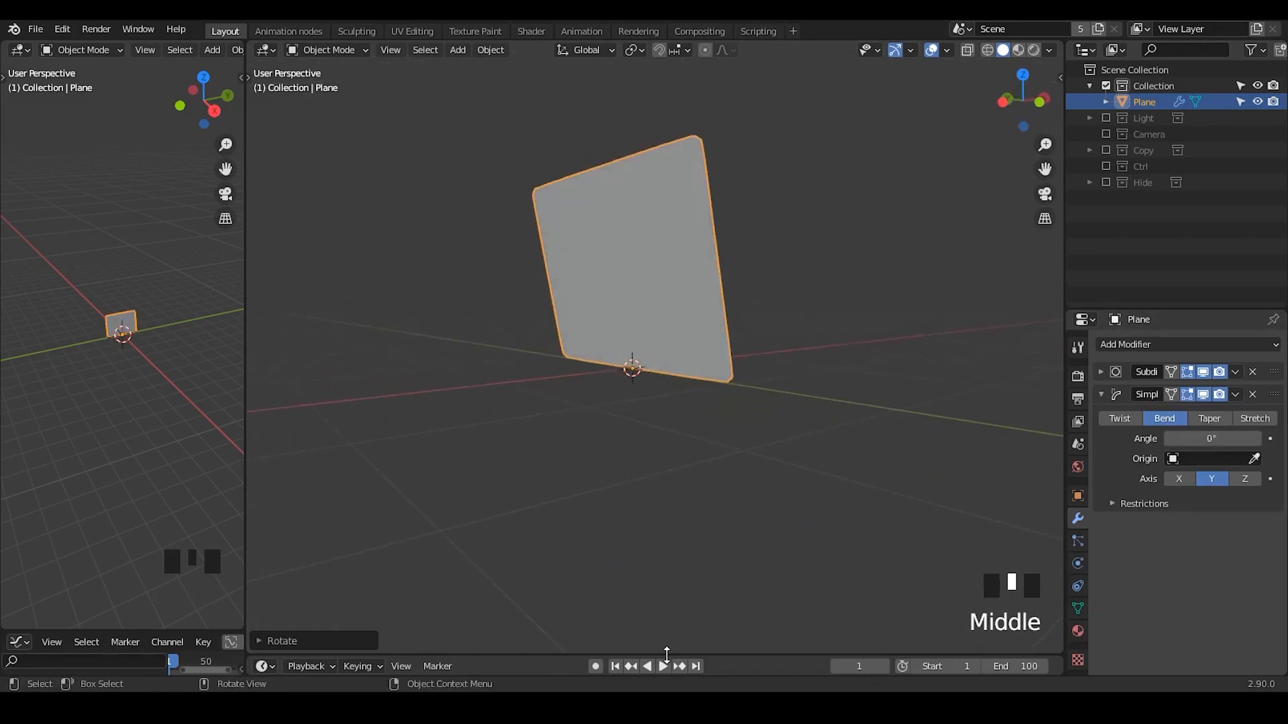
- Enlarge the timeline area beneath the 3D viewport
{"action": "left_click_drag", "start_coordinate": [667, 654], "coordinate": [693, 421]}
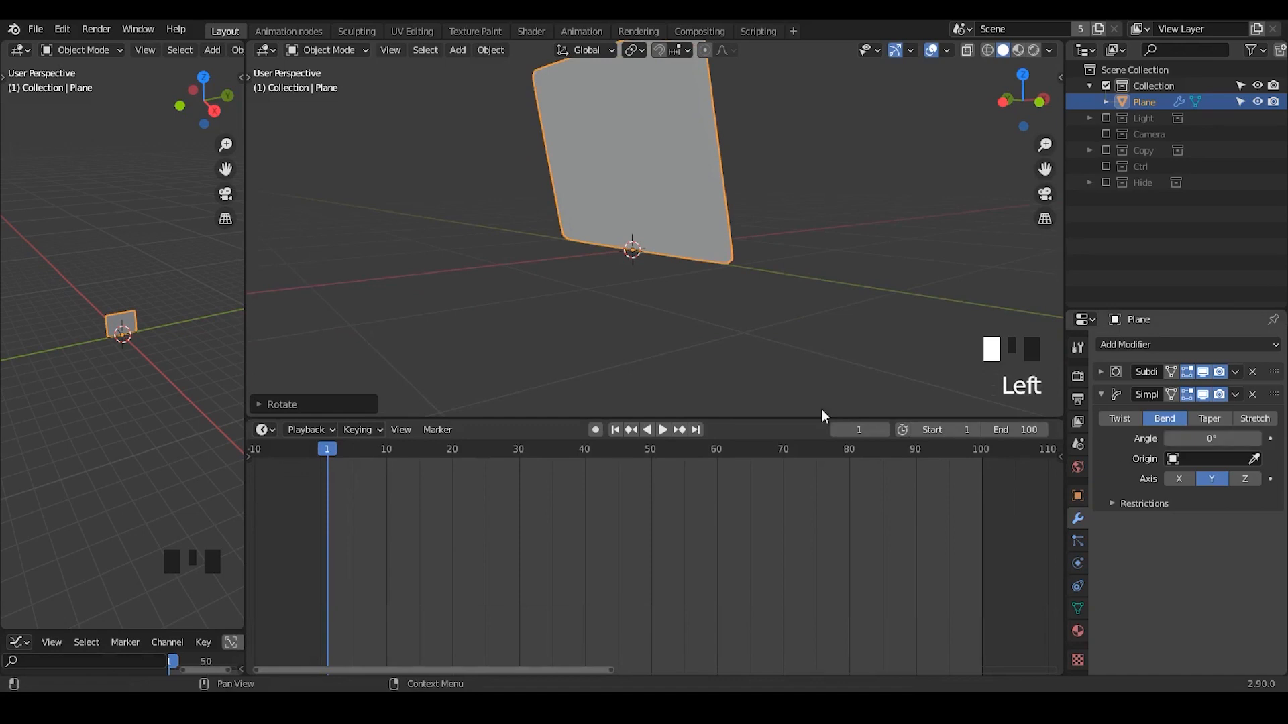
{"action": "left_click_drag", "start_coordinate": [784, 420], "coordinate": [783, 511]}
{"action": "middle_click_drag", "start_coordinate": [703, 334], "coordinate": [684, 308]}
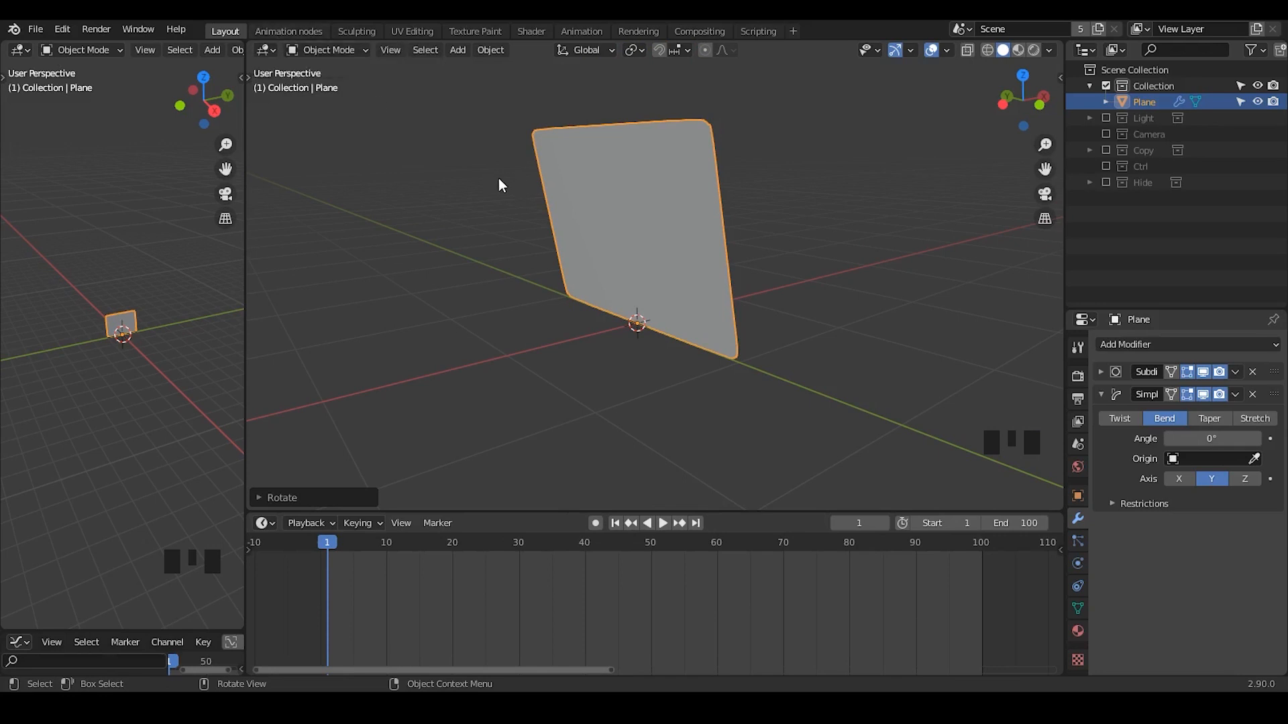
- Switch to the Animation nodes workspace and clear the plane's rotation
{"action": "left_click", "coordinate": [287, 31]}
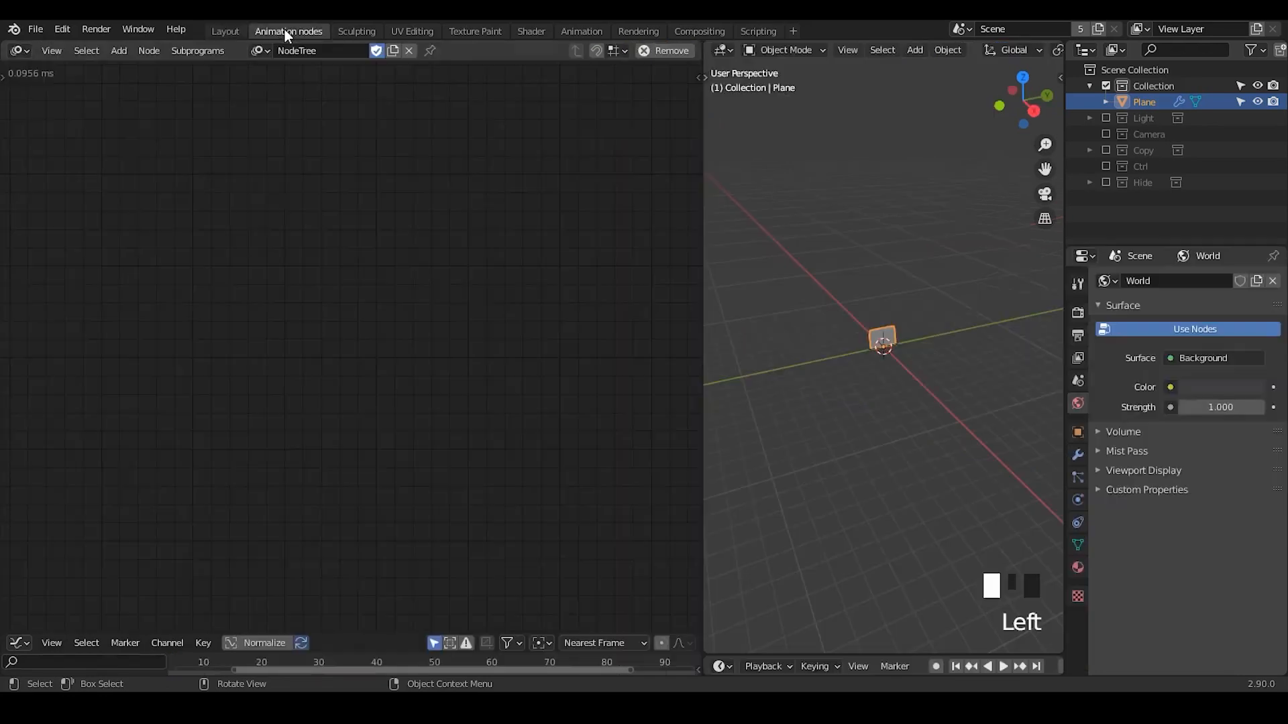
{"action": "middle_click_drag", "start_coordinate": [911, 381], "coordinate": [884, 271], "text": "ctrl"}
{"action": "key", "text": "alt+r"}
{"action": "scroll", "coordinate": [884, 271], "scroll_direction": "up", "scroll_amount": 1}
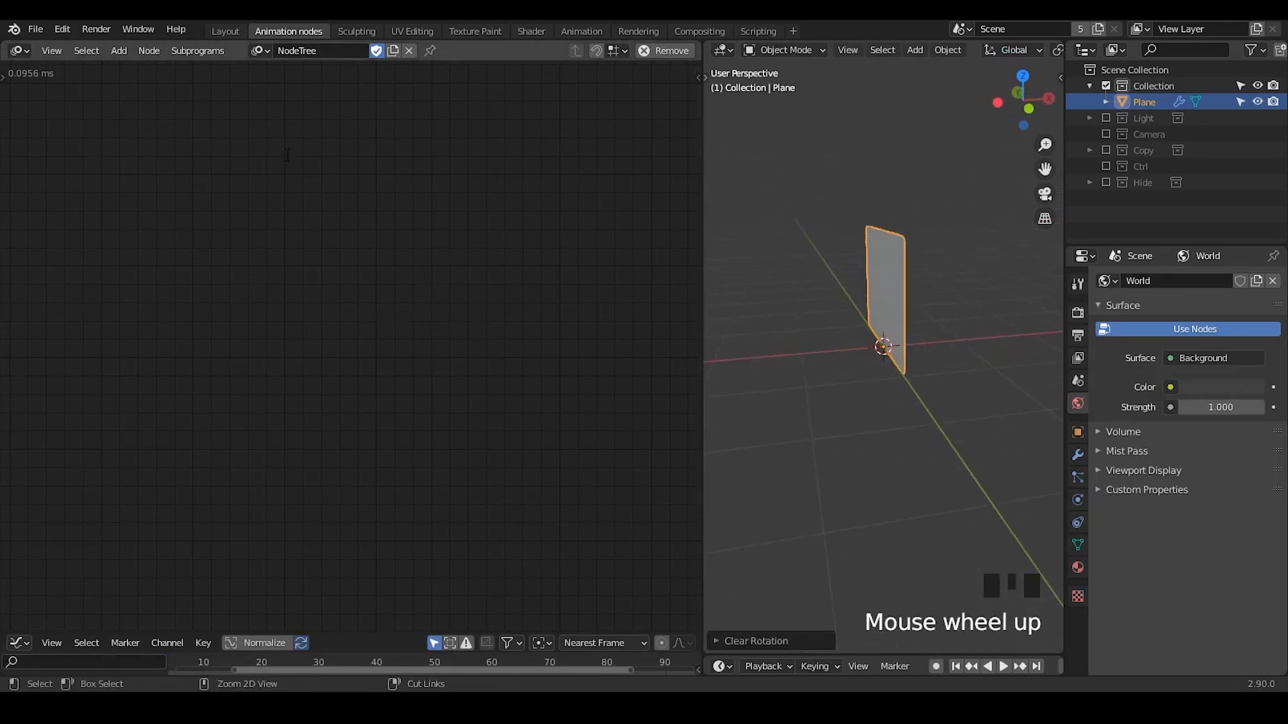
- Add an Object Instancer node to the empty node tree
{"action": "key", "text": "ctrl+a"}
{"action": "type", "text": "object insta"}
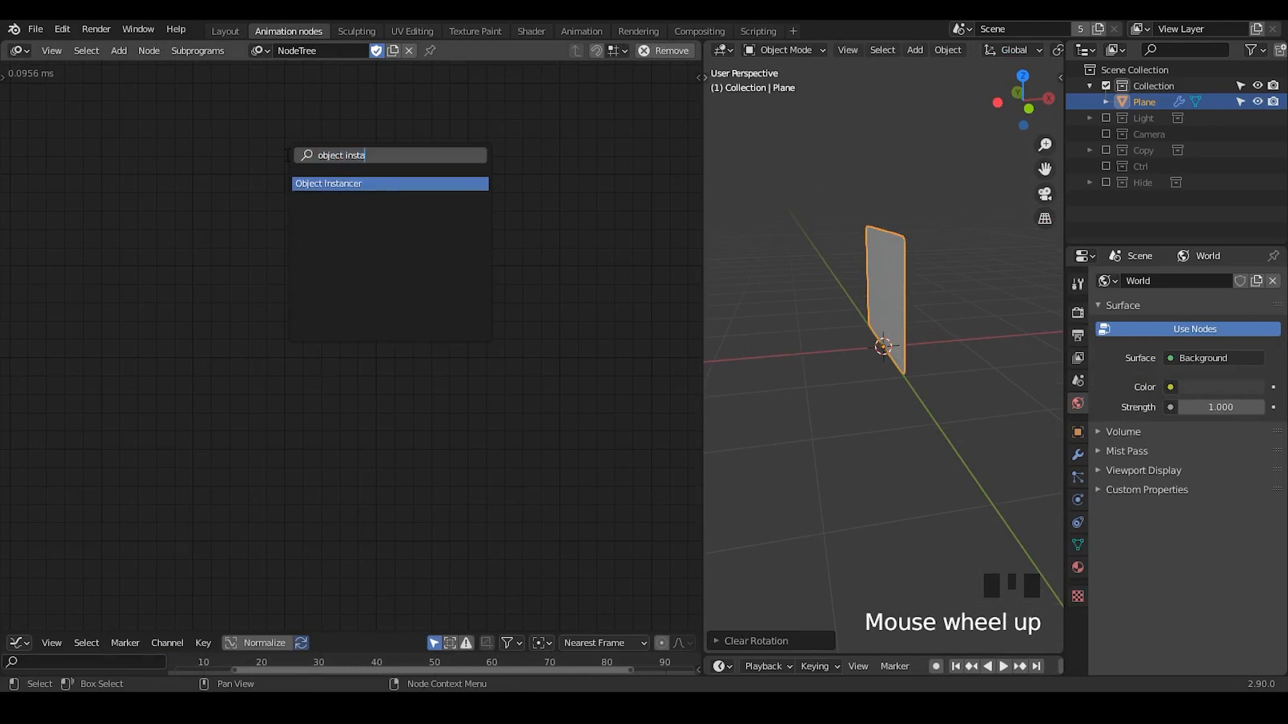
{"action": "key", "text": "Return"}
{"action": "left_click", "coordinate": [263, 146]}
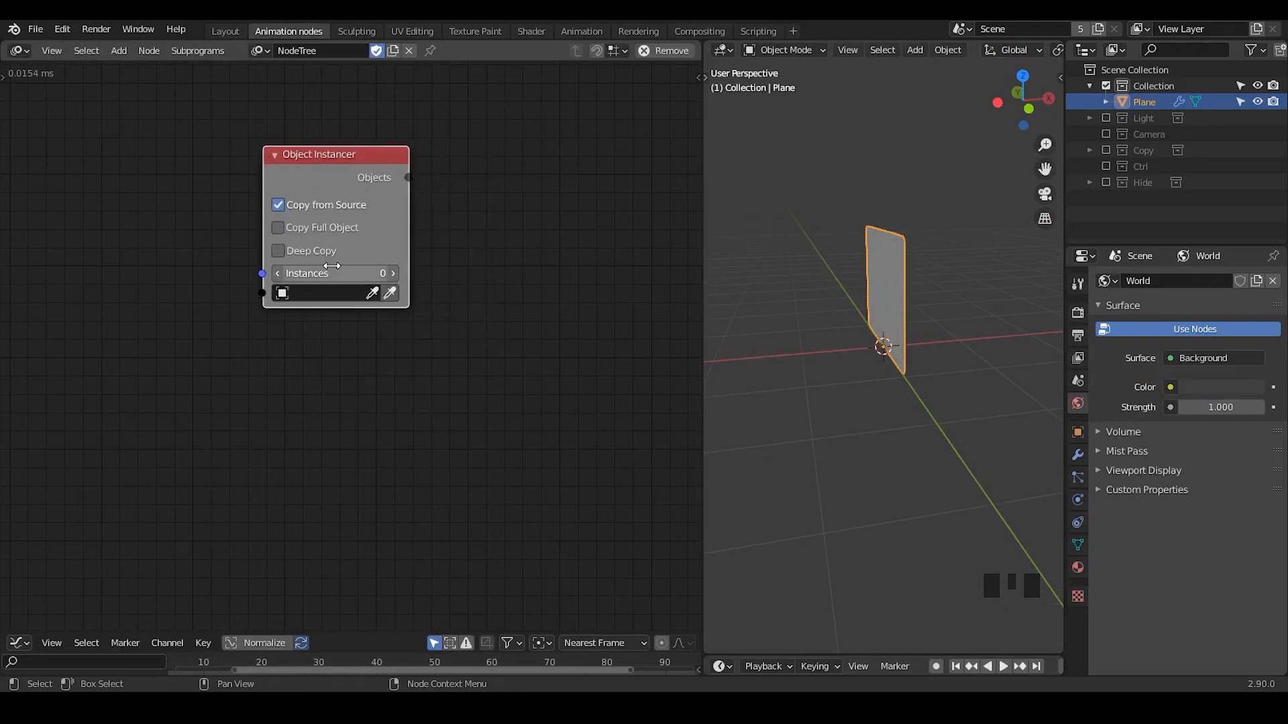
- Set the Object Instancer to 35 instances with Plane as the source object, and enable Copy Full Object
{"action": "left_click_drag", "start_coordinate": [336, 274], "coordinate": [382, 274]}
{"action": "left_click", "coordinate": [326, 268]}
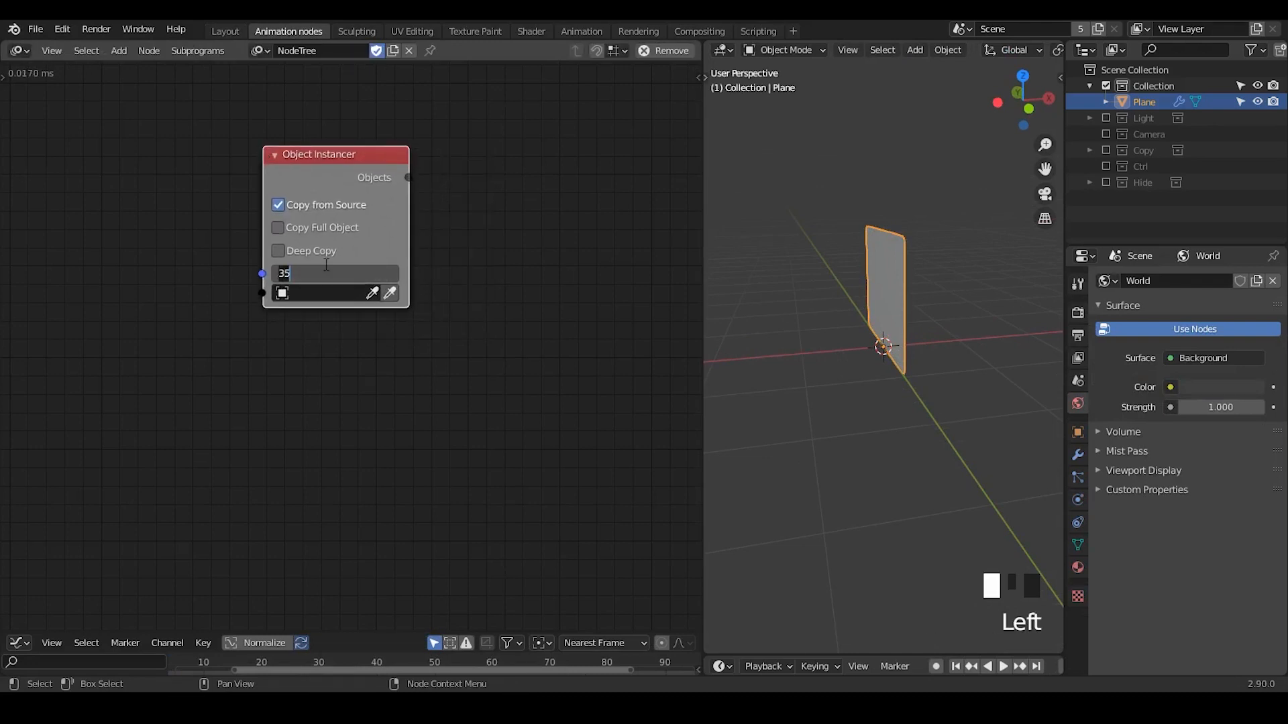
{"action": "left_click", "coordinate": [408, 230]}
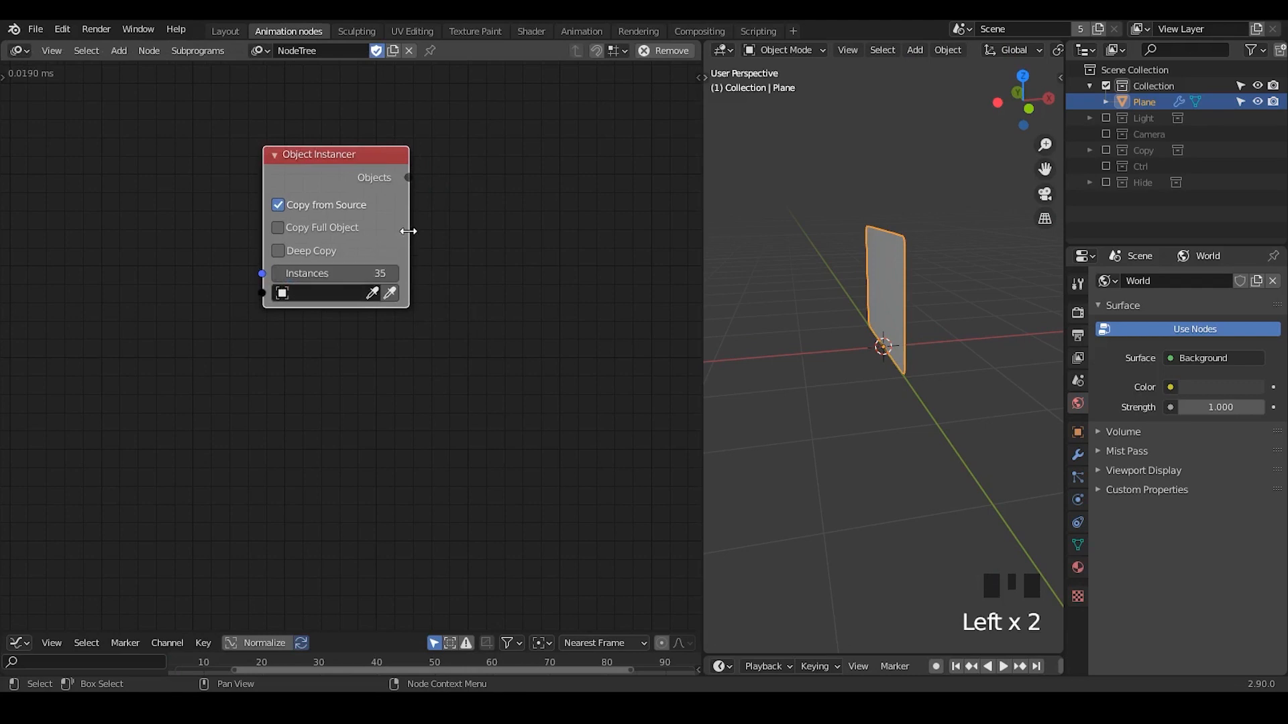
{"action": "left_click", "coordinate": [389, 294]}
{"action": "left_click", "coordinate": [290, 228]}
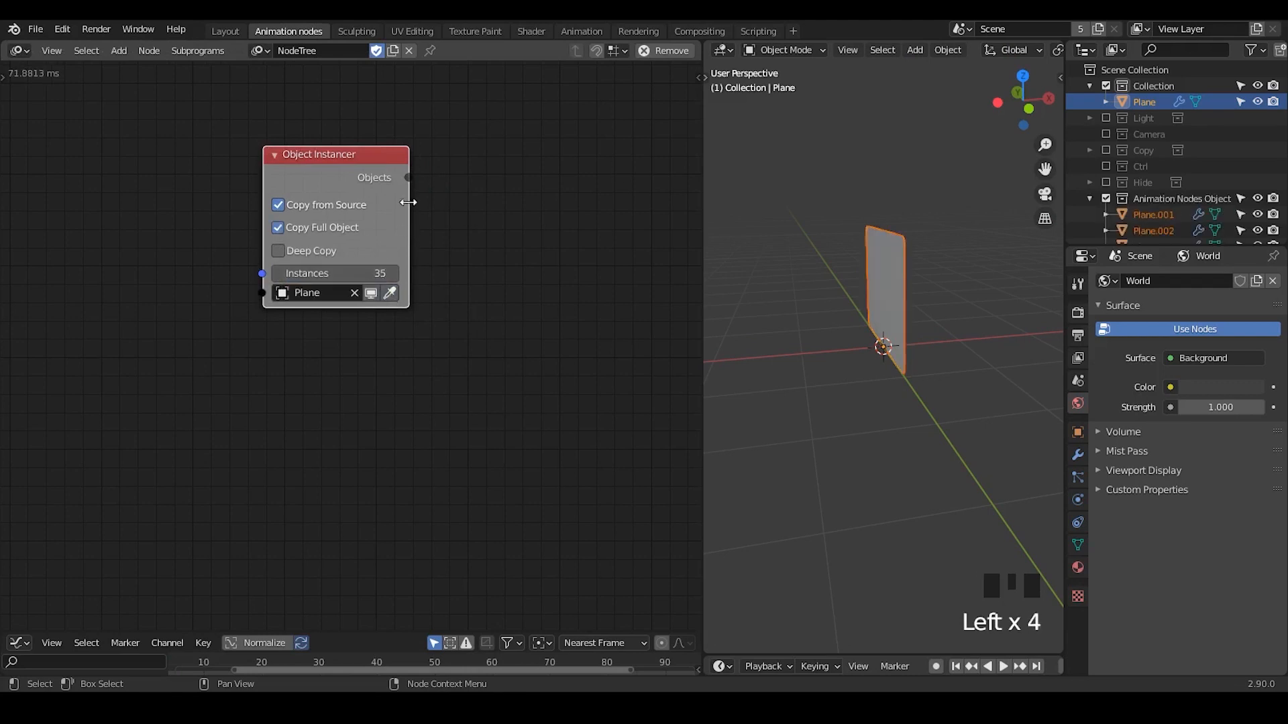
- Check the modifiers on several instanced planes in an enlarged outliner, and exclude the original plane's Collection from the view layer
{"action": "left_click", "coordinate": [1145, 209]}
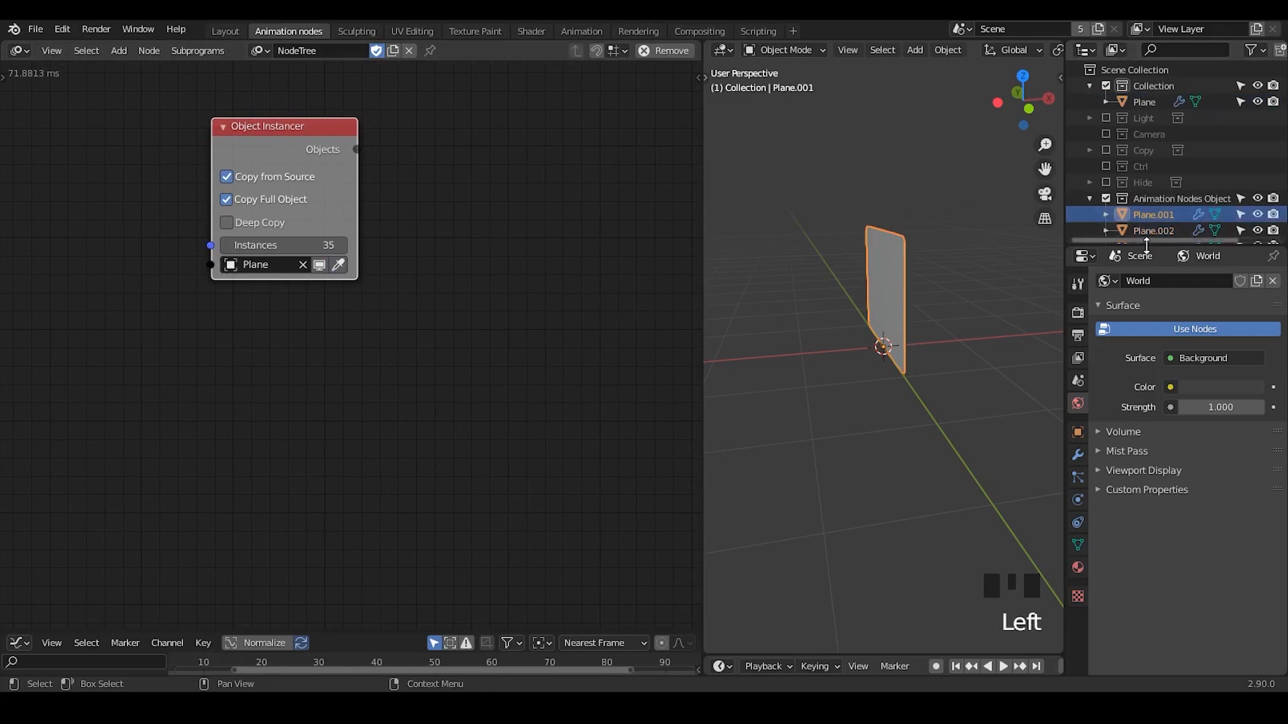
{"action": "left_click_drag", "start_coordinate": [1147, 246], "coordinate": [1147, 314]}
{"action": "left_click", "coordinate": [1078, 521]}
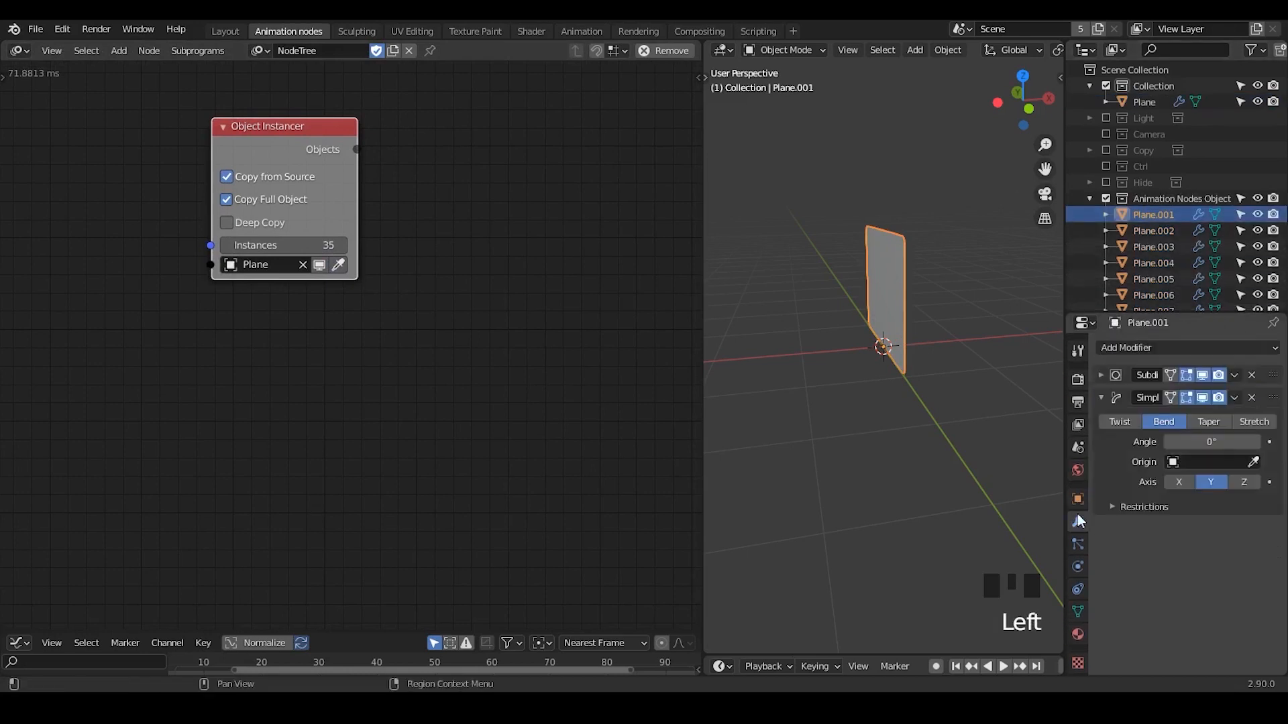
{"action": "left_click", "coordinate": [1166, 232]}
{"action": "left_click", "coordinate": [1167, 263]}
{"action": "left_click", "coordinate": [1168, 294]}
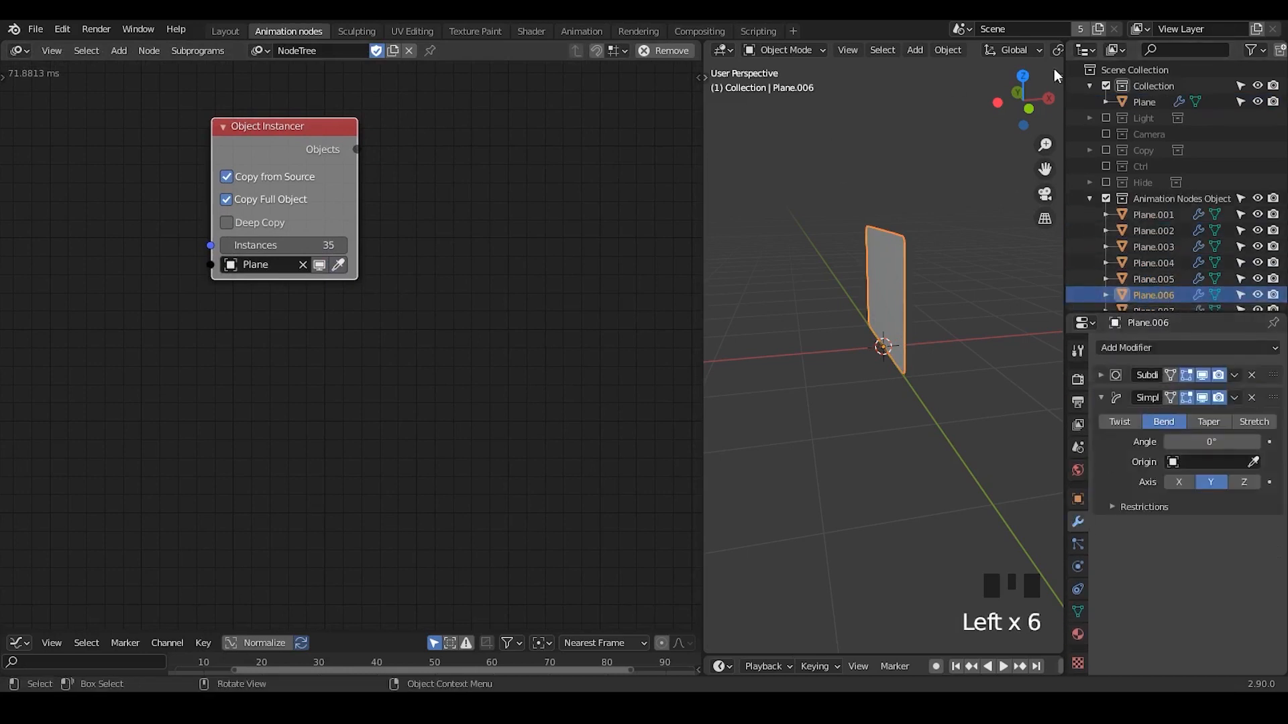
{"action": "left_click", "coordinate": [1105, 85]}
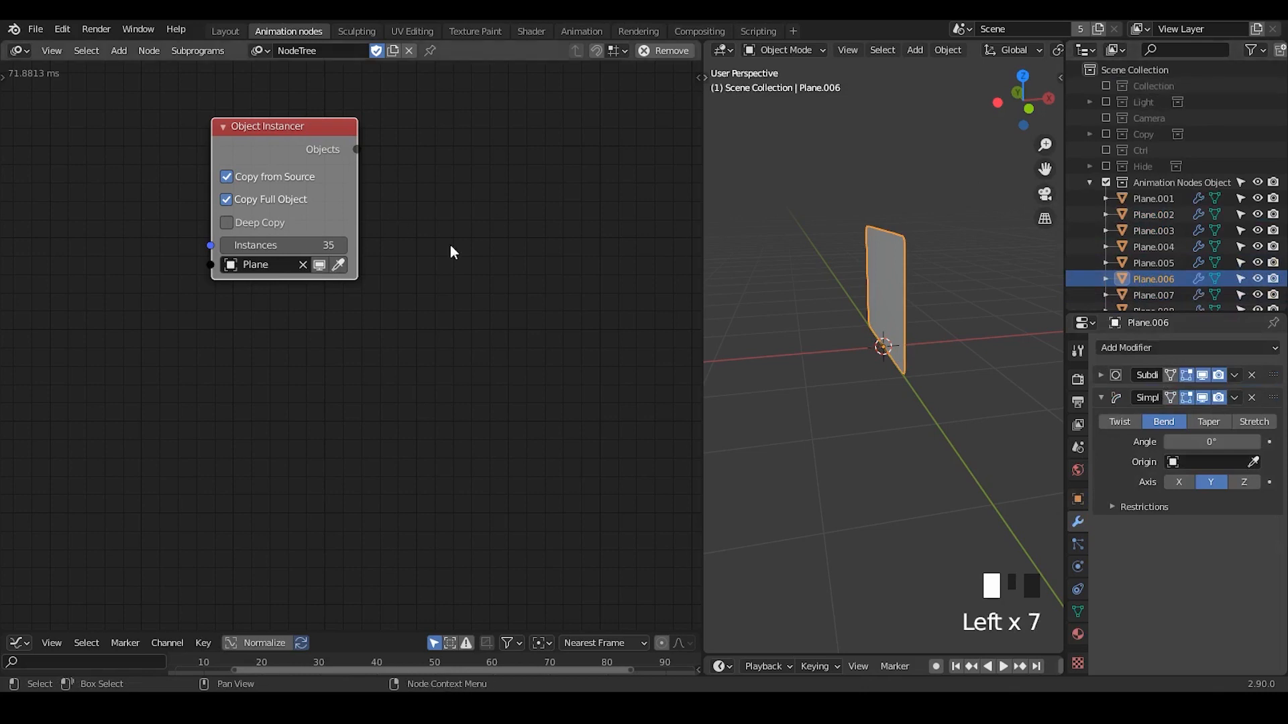
- Add an Object Transforms Output node beside the Object Instancer node
{"action": "middle_click_drag", "start_coordinate": [424, 239], "coordinate": [372, 236]}
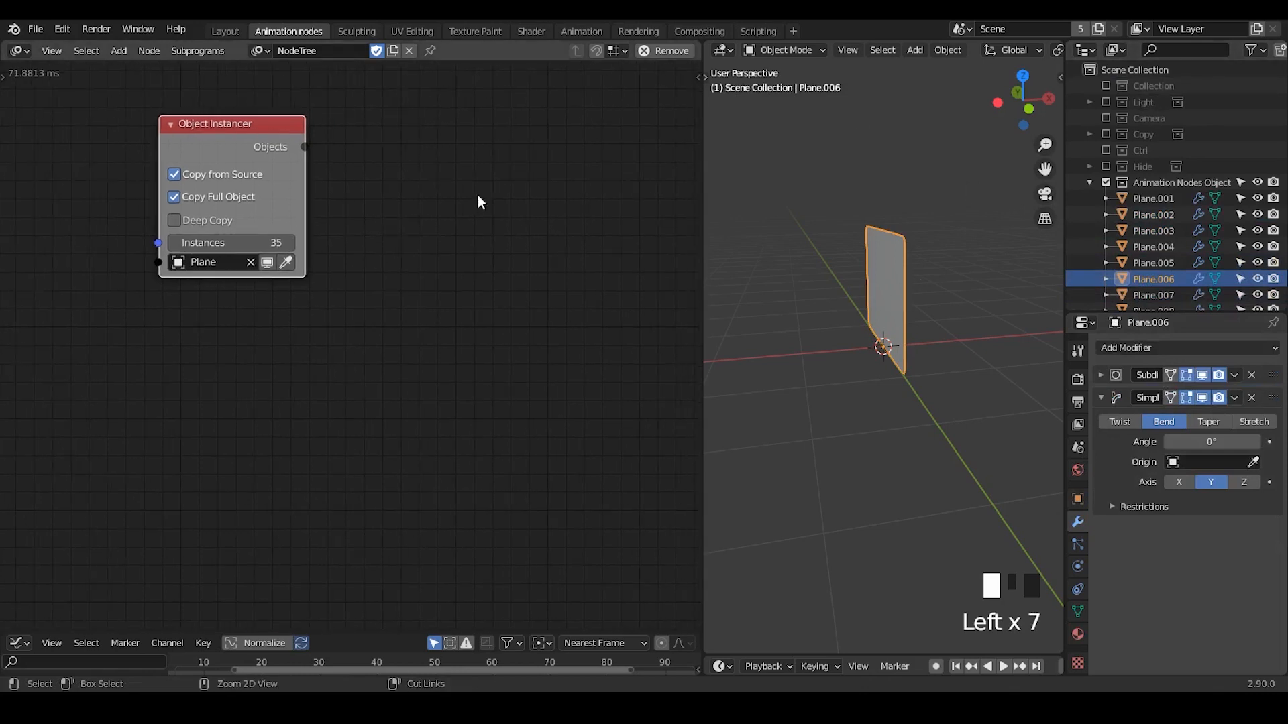
{"action": "key", "text": "ctrl+a"}
{"action": "type", "text": "objec"}
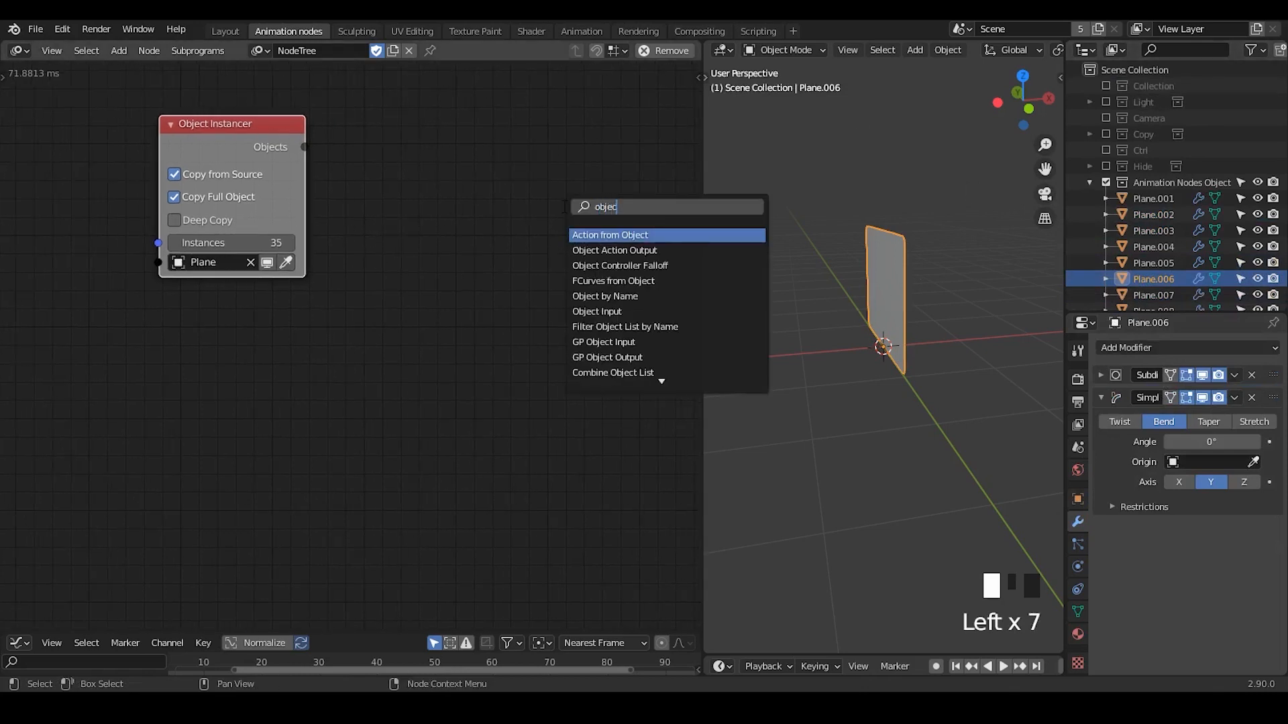
{"action": "type", "text": "t trans"}
{"action": "key", "text": "Down"}
{"action": "key", "text": "Return"}
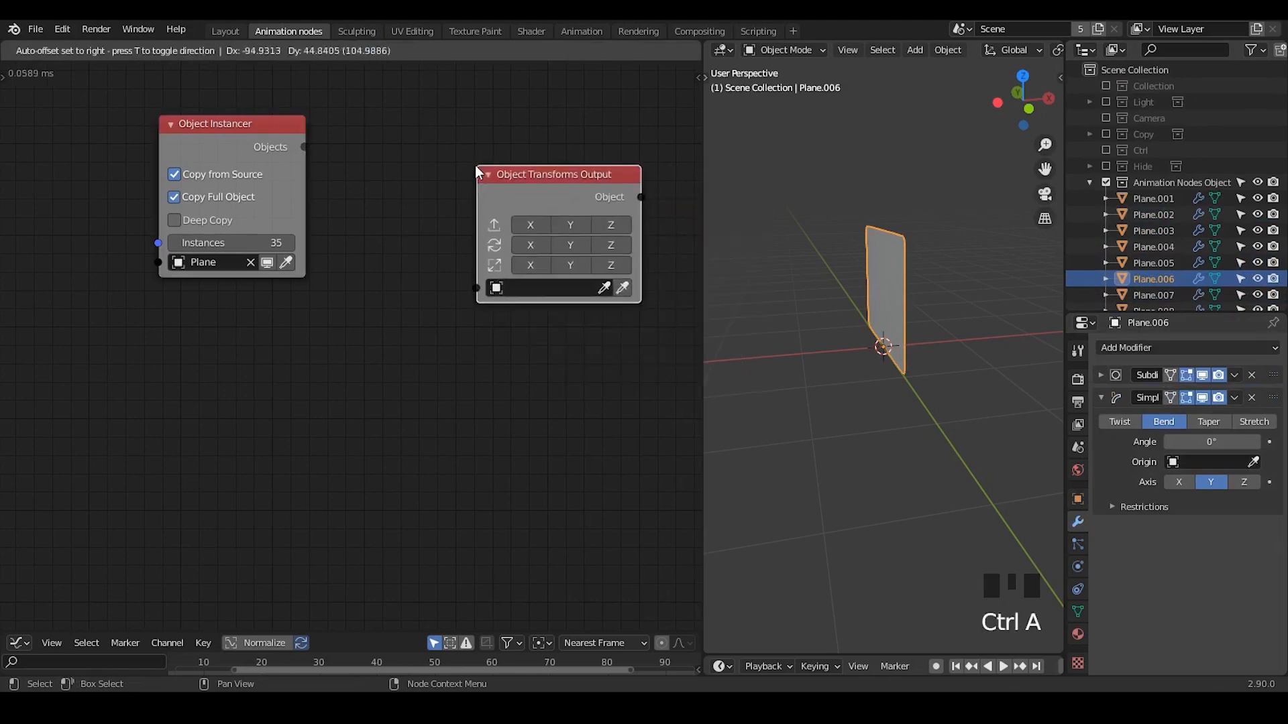
{"action": "left_click", "coordinate": [475, 165]}
- Enable X, Y and Z rotation on the Object Transforms Output node and feed it the Object Instancer's Objects output
{"action": "left_click", "coordinate": [534, 242]}
{"action": "left_click", "coordinate": [570, 242]}
{"action": "left_click", "coordinate": [619, 244]}
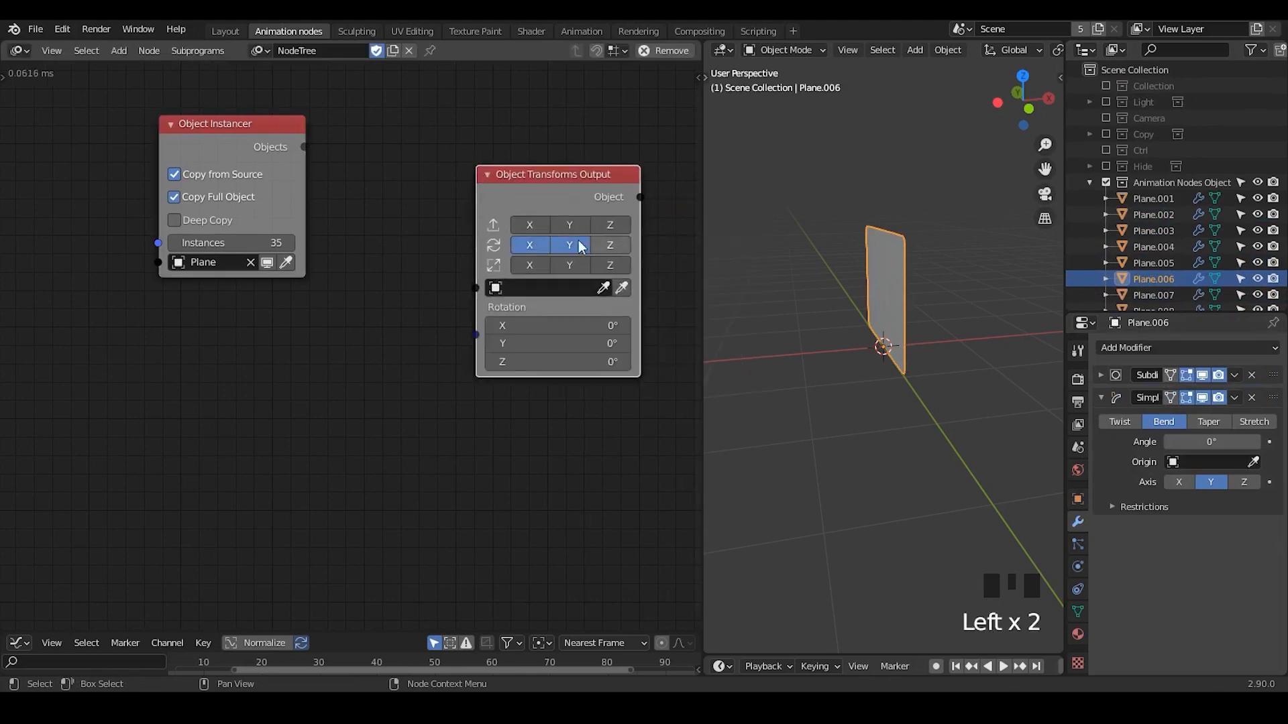
{"action": "left_click_drag", "start_coordinate": [304, 147], "coordinate": [475, 288]}
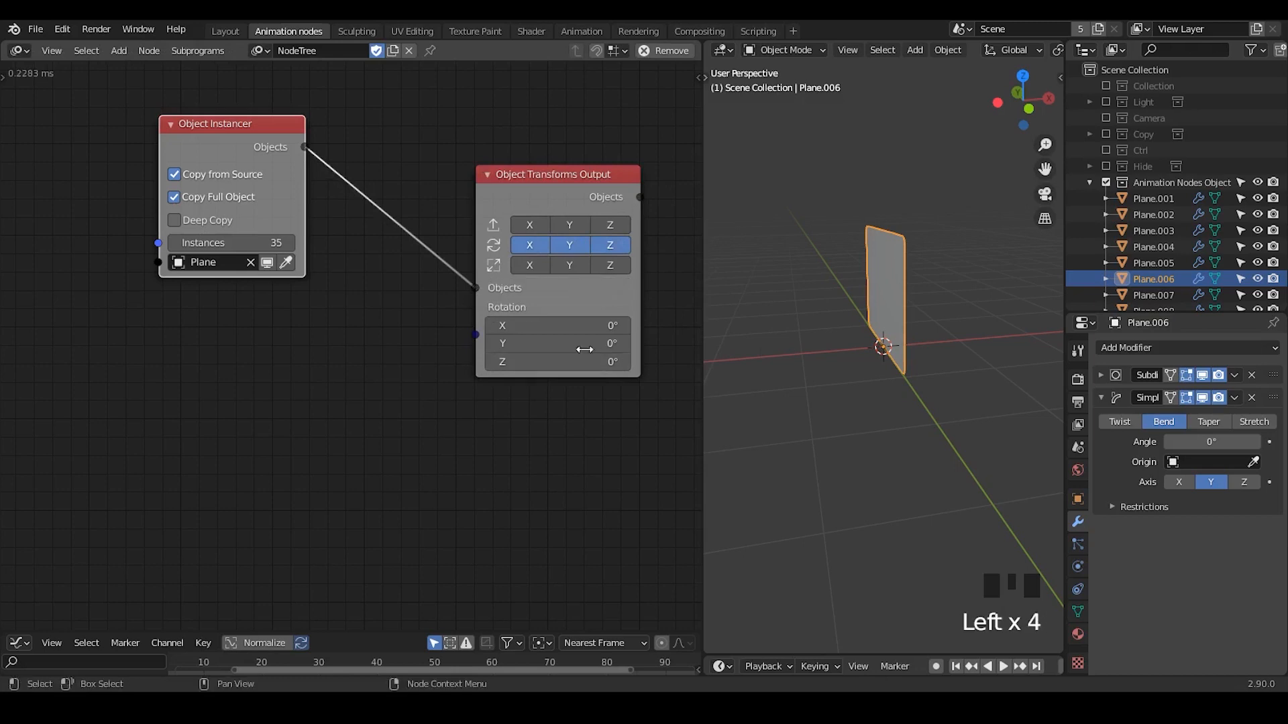
- Set the Object Transforms Output node's Y rotation to 28° and show the object transform properties of Plane.006
{"action": "left_click_drag", "start_coordinate": [550, 344], "coordinate": [508, 343]}
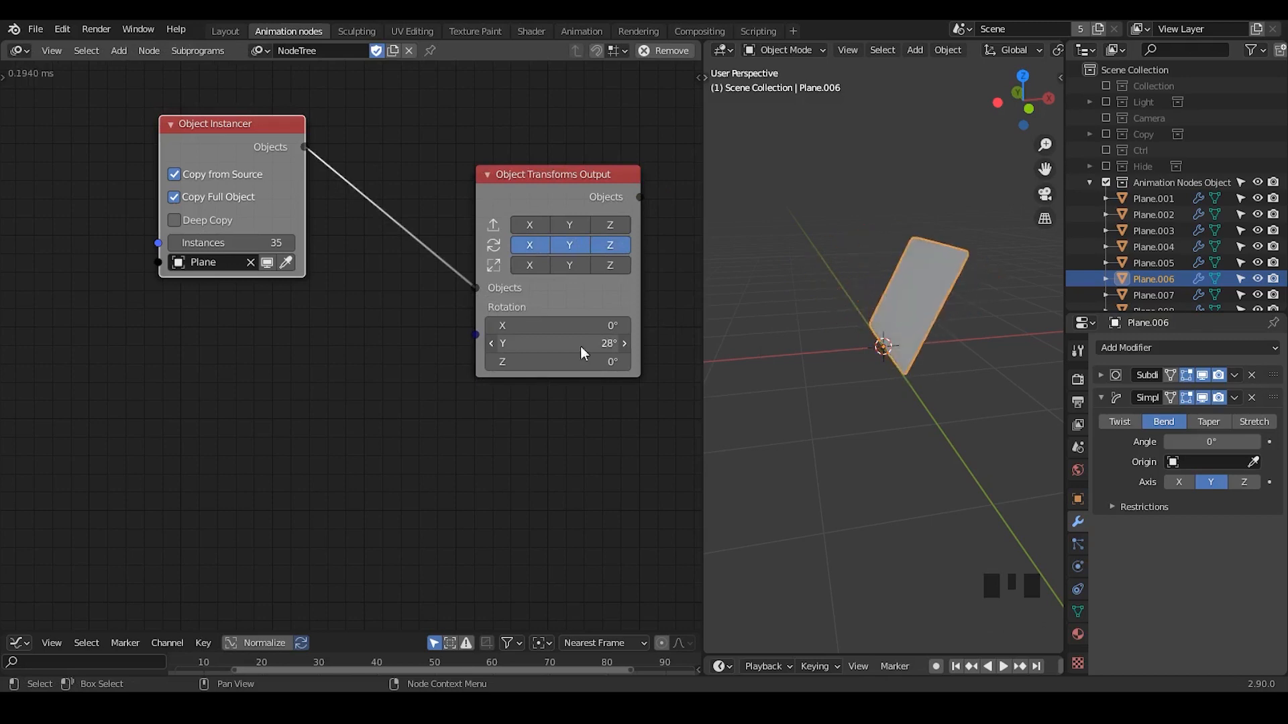
{"action": "left_click", "coordinate": [1077, 499]}
{"action": "left_click", "coordinate": [1078, 524]}
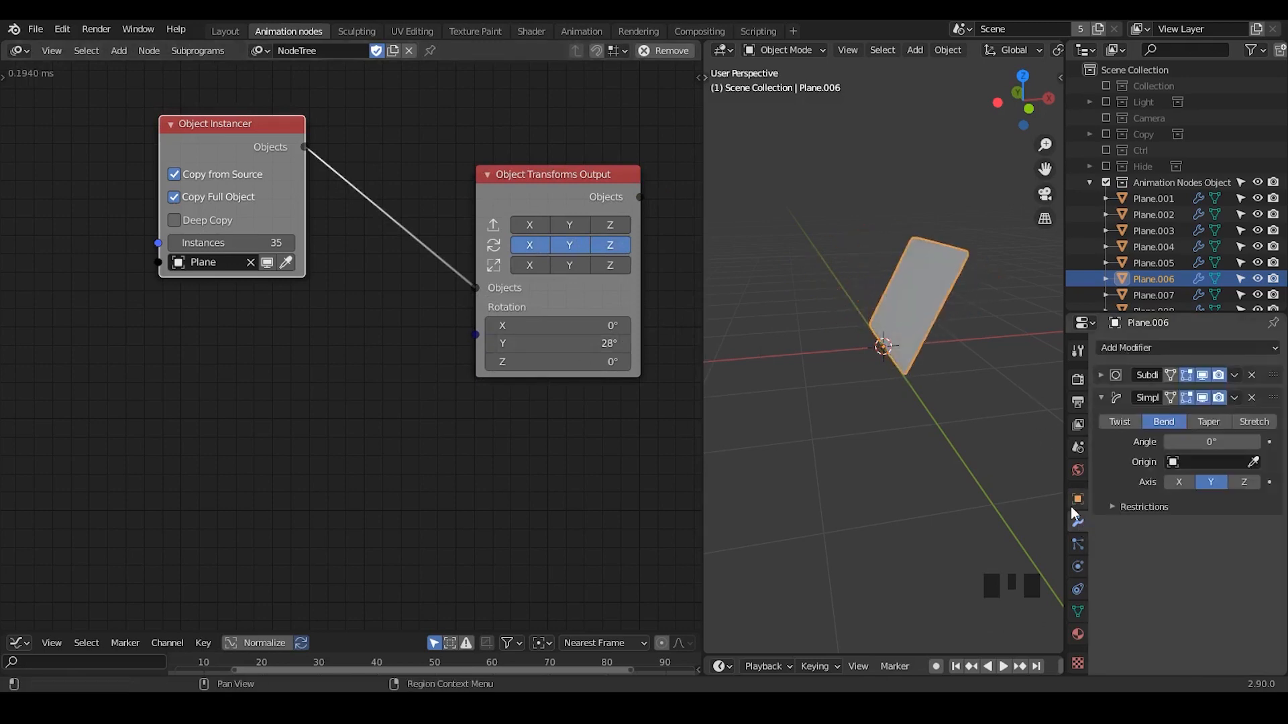
{"action": "left_click", "coordinate": [1078, 501]}
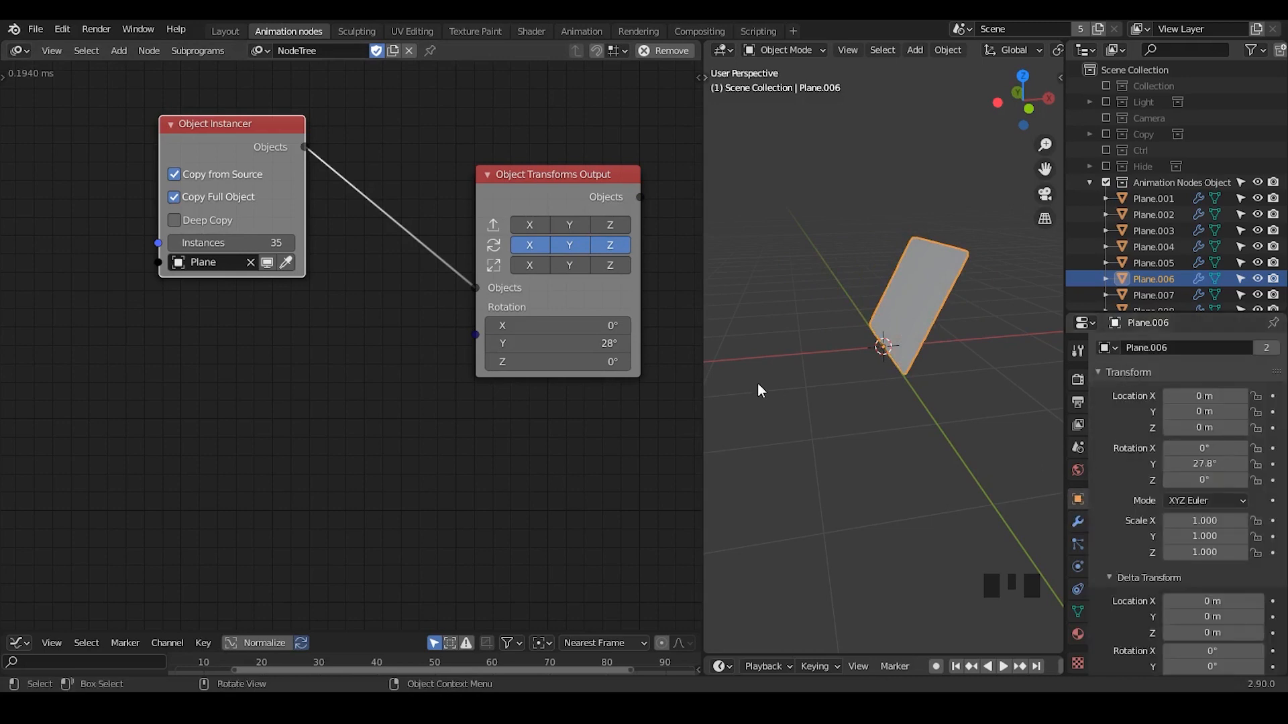
- Set the Object Transforms Output node's Y rotation to 32° and compare the rotation of several instanced planes
{"action": "mouse_move", "coordinate": [557, 343]}
{"action": "left_mouse_down"}
{"action": "mouse_move", "coordinate": [526, 343]}
{"action": "mouse_move", "coordinate": [558, 343]}
{"action": "left_mouse_up"}
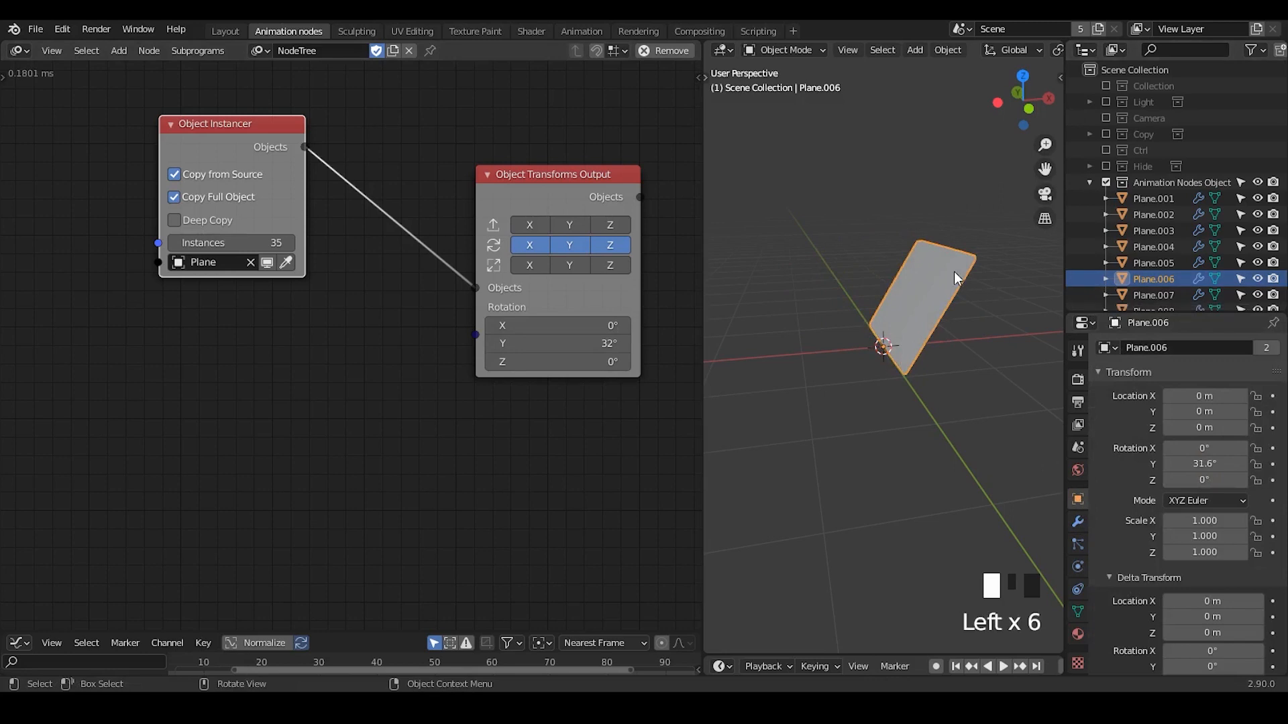
{"action": "left_click", "coordinate": [1158, 212]}
{"action": "left_click", "coordinate": [1158, 228]}
{"action": "left_click", "coordinate": [1160, 247]}
{"action": "left_click", "coordinate": [1161, 265]}
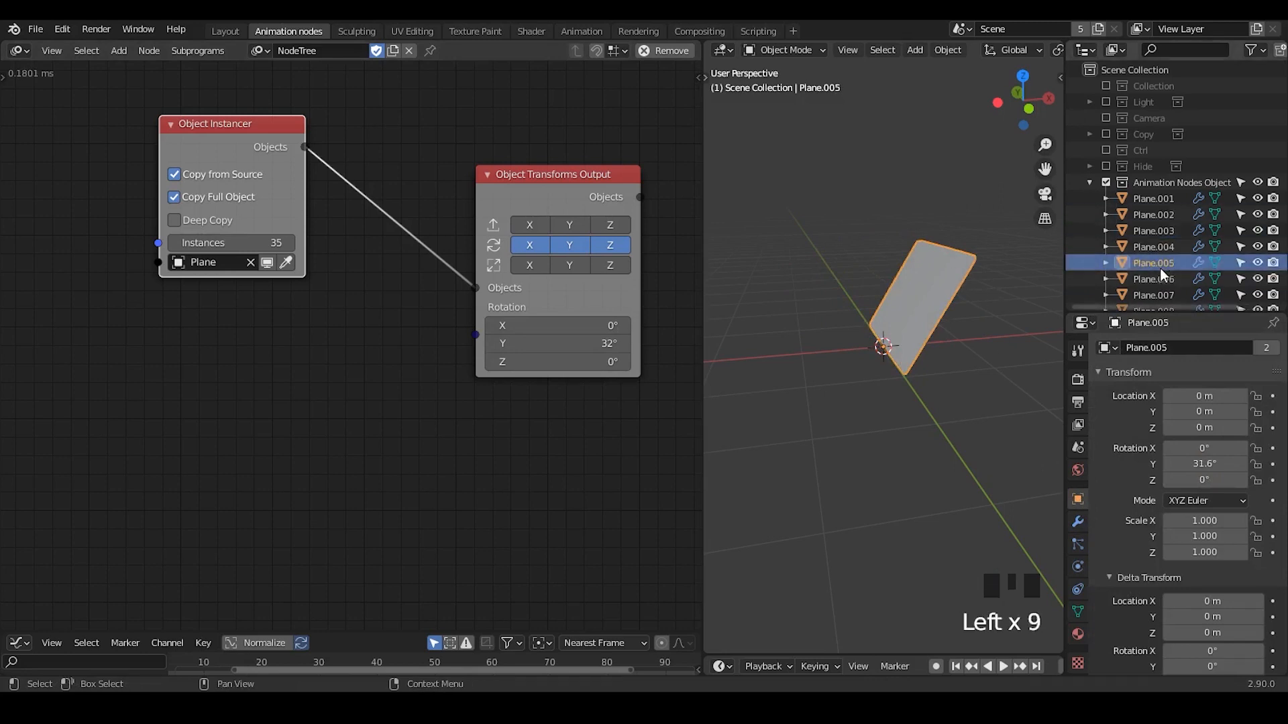
{"action": "left_click", "coordinate": [1161, 278]}
- Move the Object Instancer node farther from the Object Transforms Output node and add a Combine Euler node between them
{"action": "scroll", "coordinate": [341, 189], "scroll_direction": "down", "scroll_amount": 1}
{"action": "middle_click_drag", "start_coordinate": [341, 189], "coordinate": [435, 153]}
{"action": "left_click_drag", "start_coordinate": [329, 126], "coordinate": [44, 135]}
{"action": "middle_click_drag", "start_coordinate": [474, 290], "coordinate": [429, 272]}
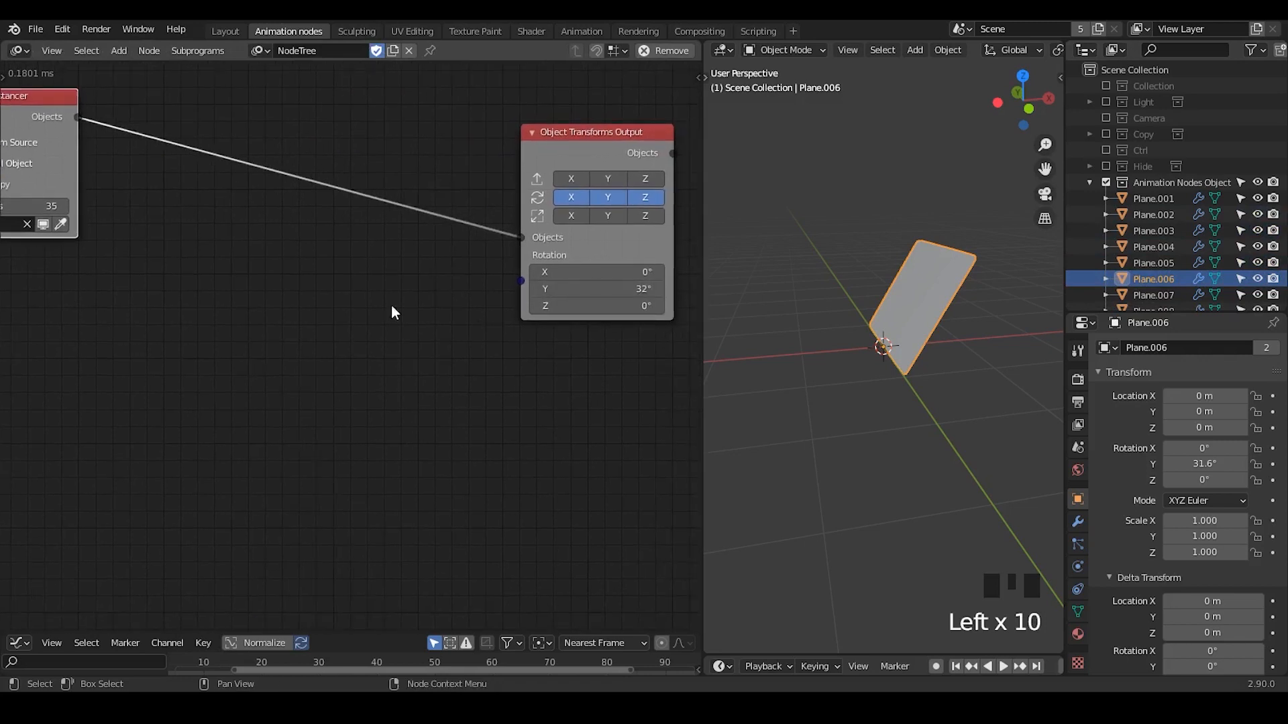
{"action": "key", "text": "ctrl+a"}
{"action": "type", "text": "combine euler"}
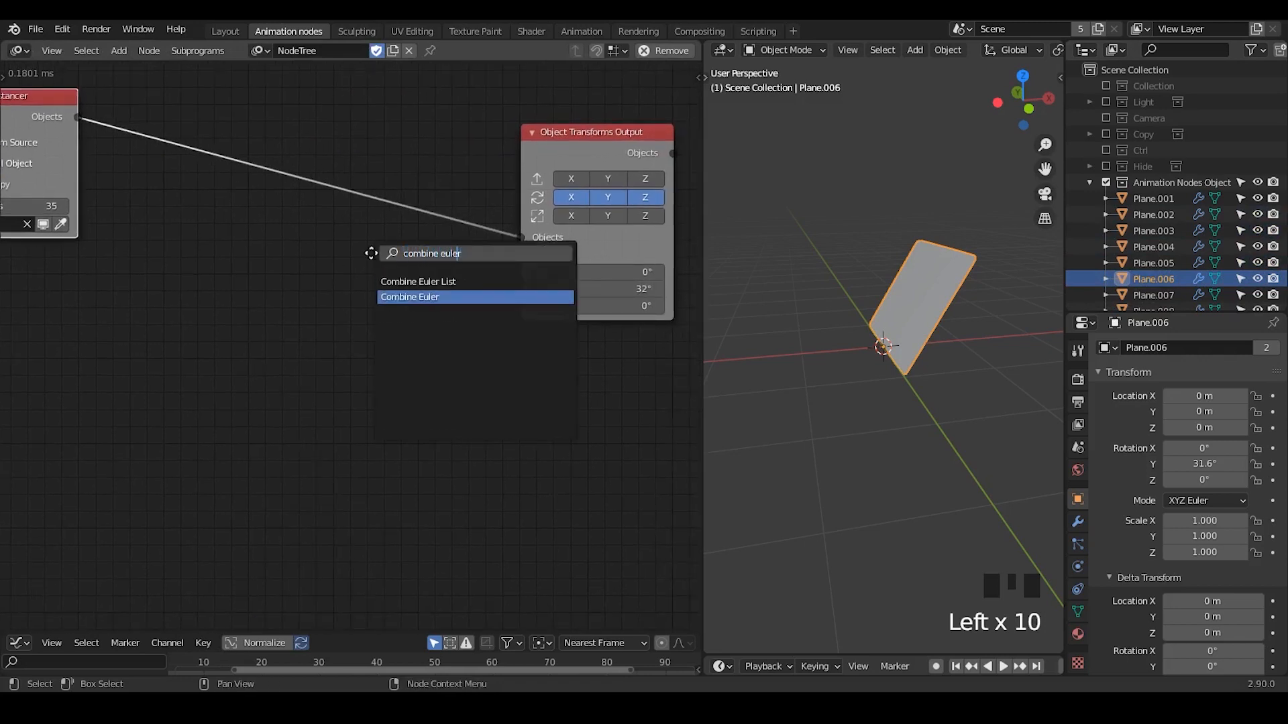
{"action": "key", "text": "Return"}
{"action": "left_click", "coordinate": [359, 263]}
- Feed the Combine Euler output into the Object Transforms Output node's Rotation input and enable Use Degree
{"action": "left_click_drag", "start_coordinate": [442, 295], "coordinate": [522, 261]}
{"action": "left_click_drag", "start_coordinate": [373, 295], "coordinate": [401, 291]}
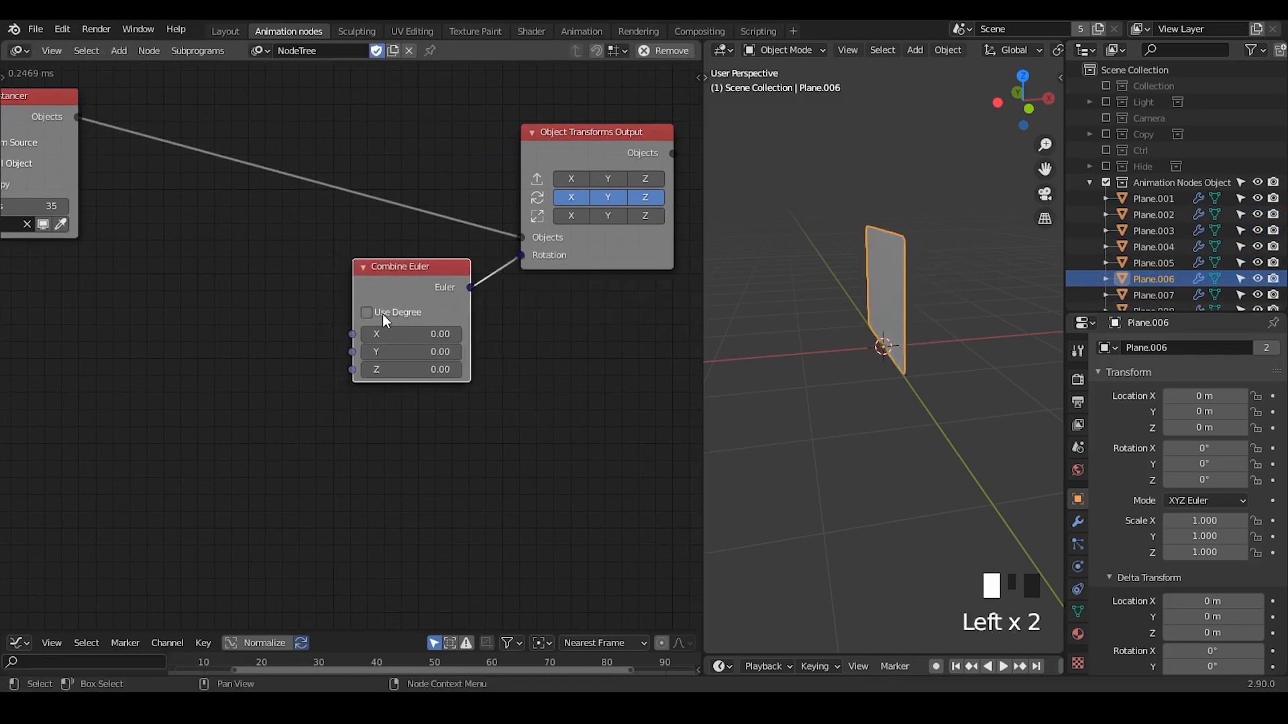
{"action": "middle_click_drag", "start_coordinate": [407, 325], "coordinate": [487, 287]}
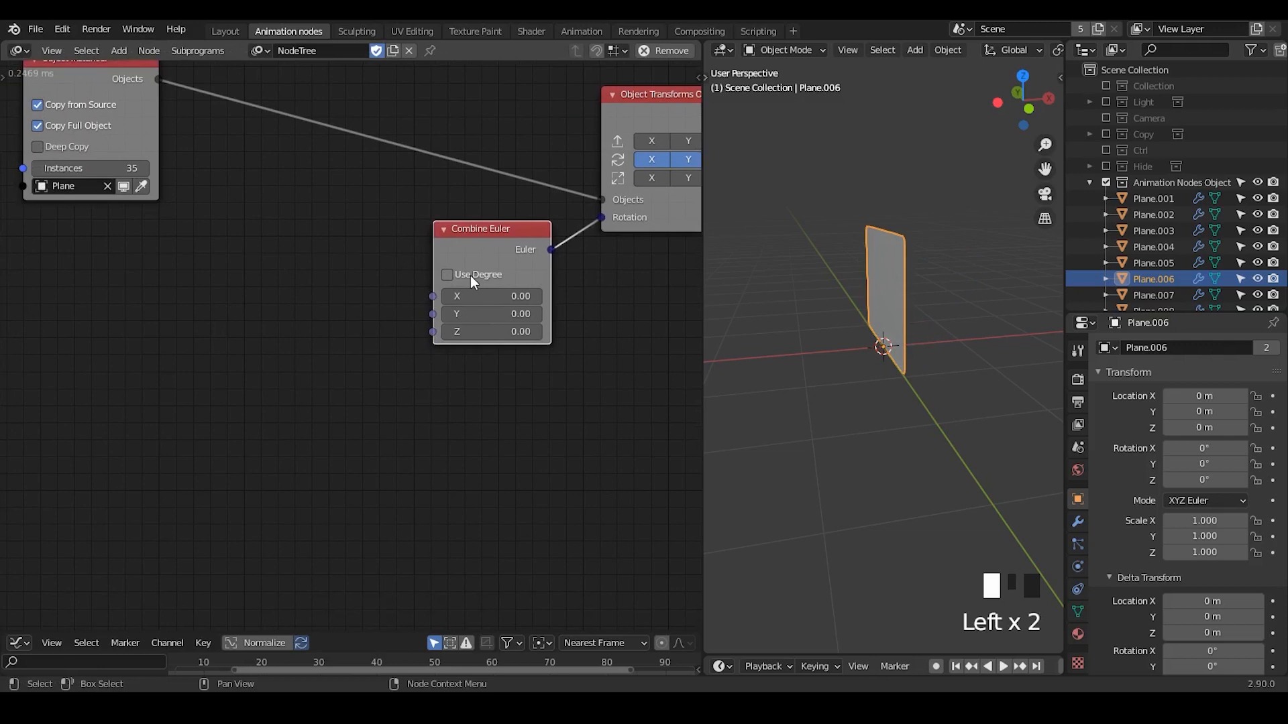
{"action": "left_click", "coordinate": [472, 280]}
- Add a Float Range node in front of the Combine Euler node, keeping its Start / Step mode
{"action": "key", "text": "ctrl+a"}
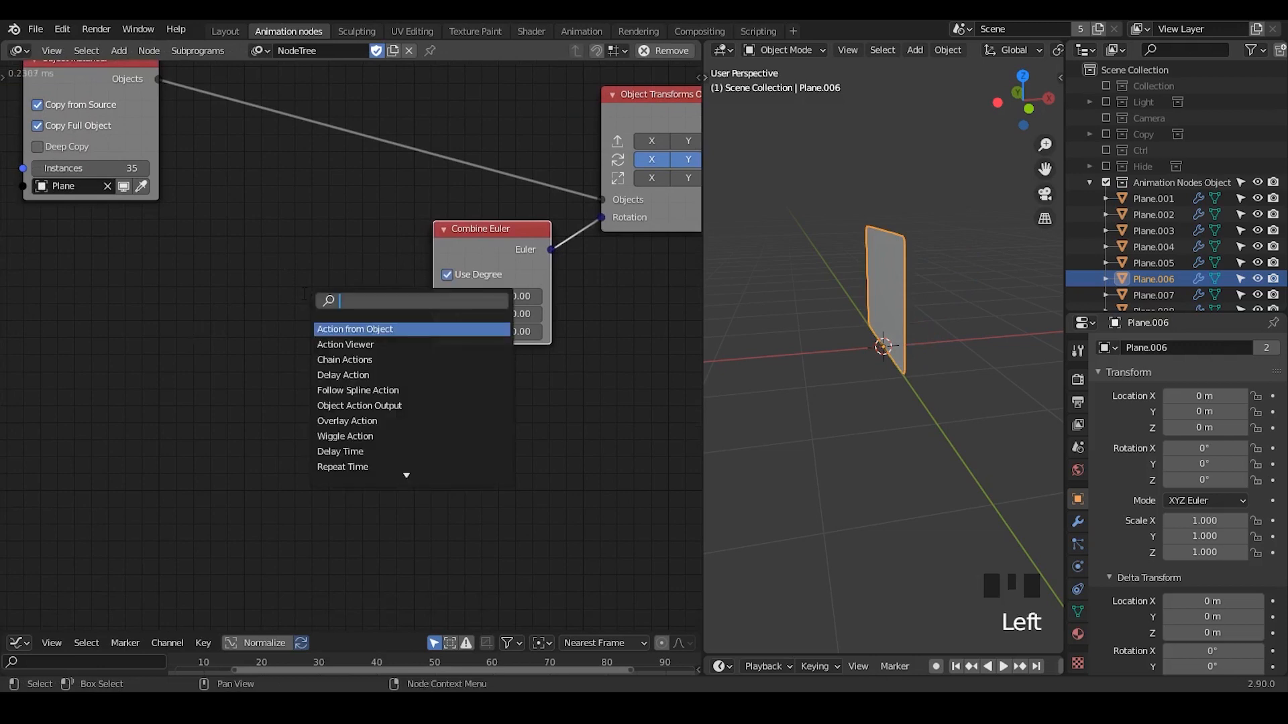
{"action": "type", "text": "float range"}
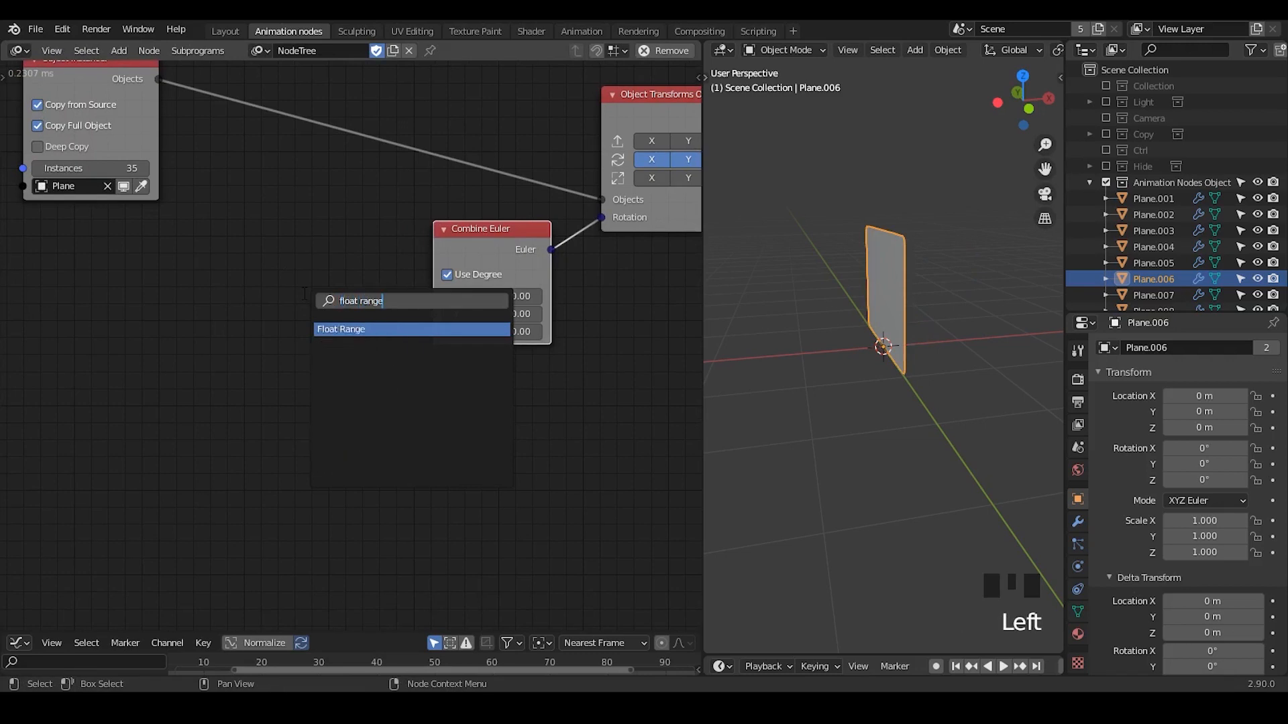
{"action": "key", "text": "Return"}
{"action": "left_click", "coordinate": [180, 242]}
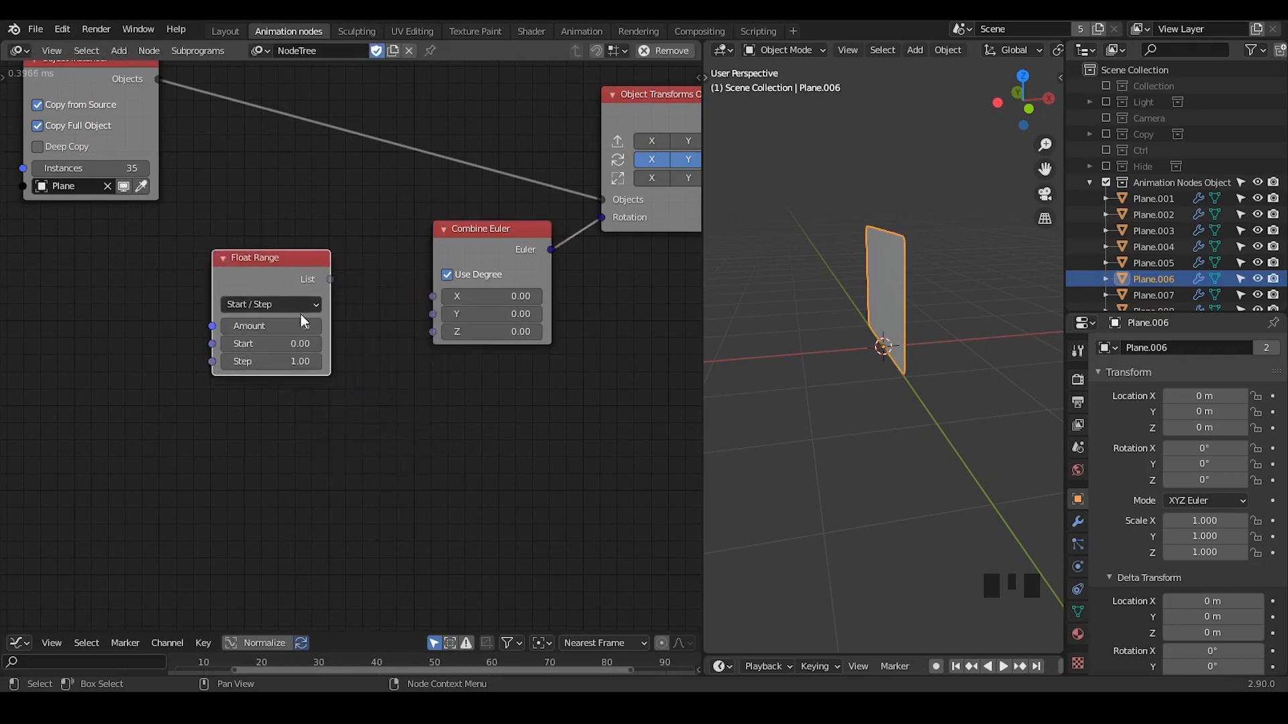
{"action": "left_click", "coordinate": [288, 305]}
- Connect the Object Instancer's Objects output to the Float Range Amount through a Get List Length node, and expand that node
{"action": "middle_click_drag", "start_coordinate": [227, 277], "coordinate": [476, 289]}
{"action": "left_click_drag", "start_coordinate": [387, 111], "coordinate": [461, 338]}
{"action": "left_click_drag", "start_coordinate": [289, 184], "coordinate": [263, 267]}
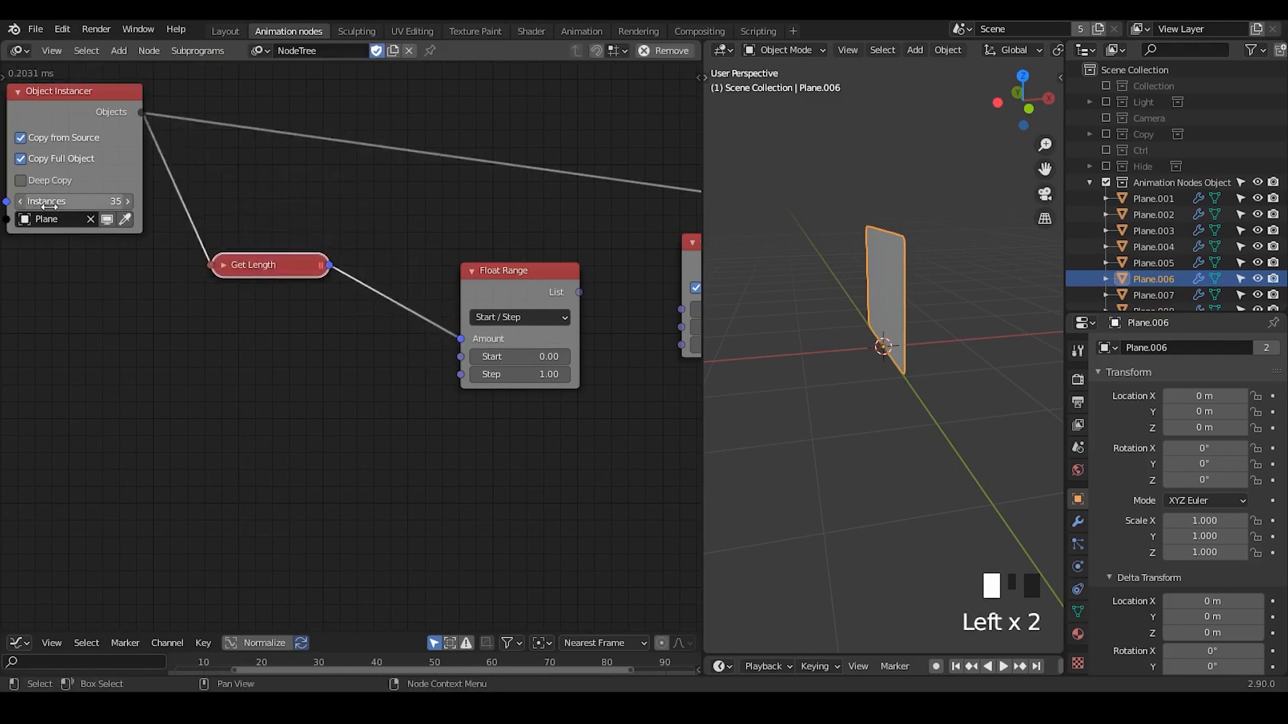
{"action": "left_click", "coordinate": [222, 265]}
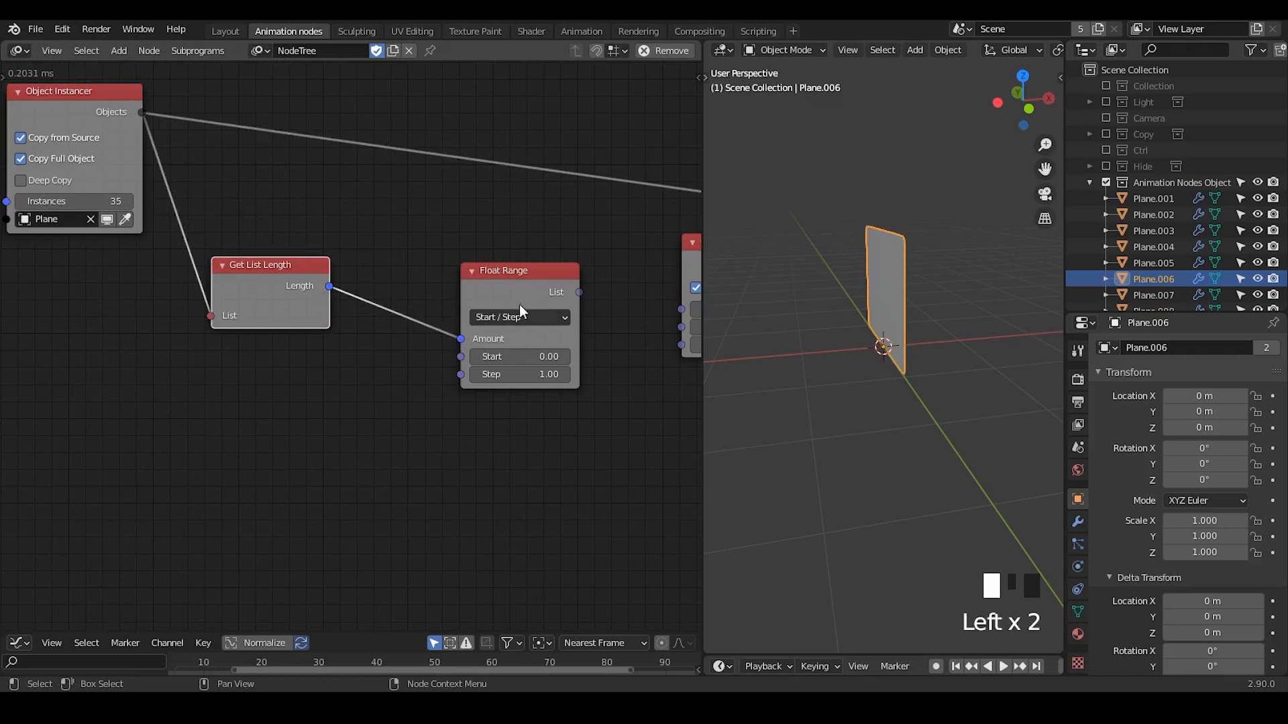
- Feed the Float Range list into the Combine Euler's Y input and select a plane in the middle of the fan
{"action": "middle_click_drag", "start_coordinate": [584, 351], "coordinate": [438, 316]}
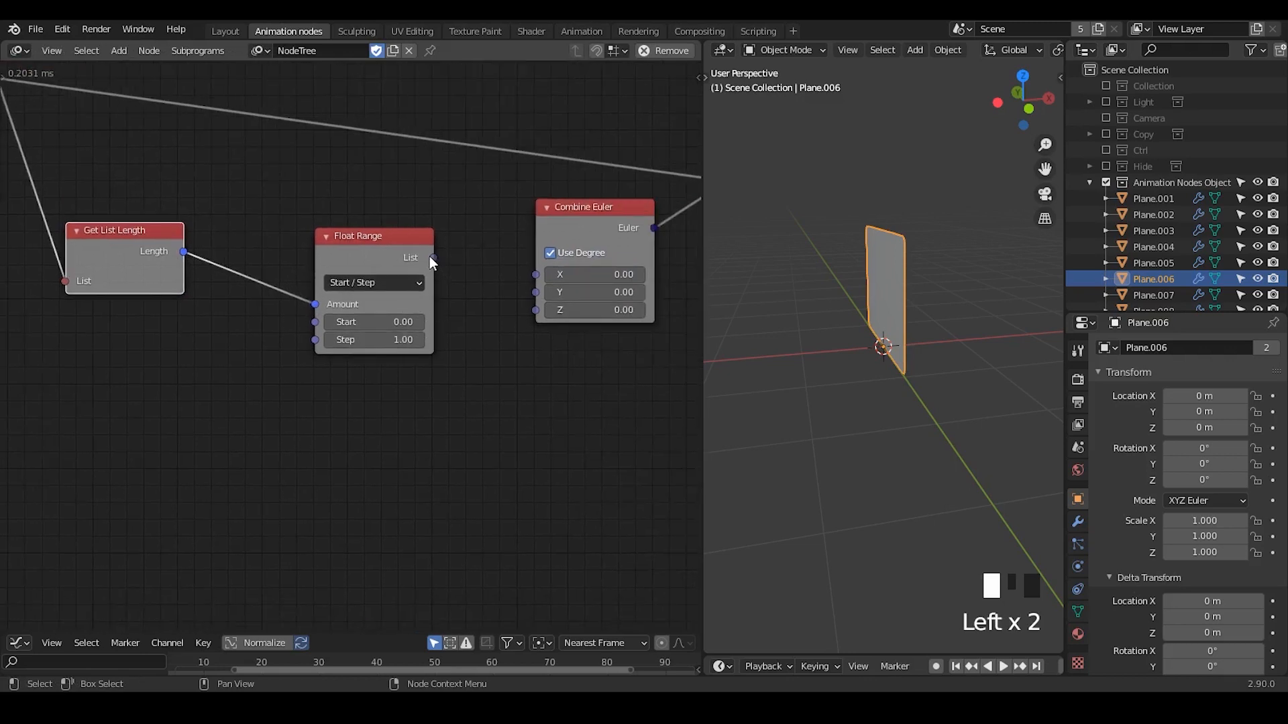
{"action": "left_click_drag", "start_coordinate": [434, 257], "coordinate": [453, 268]}
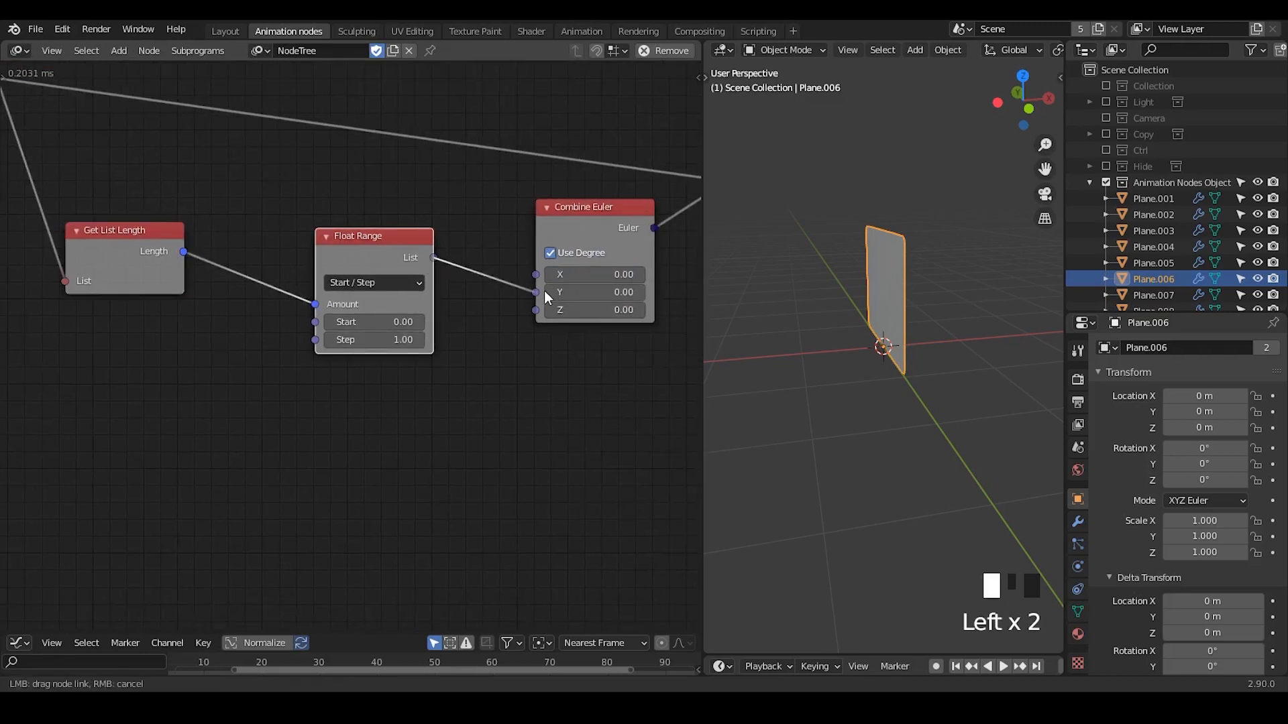
{"action": "left_click_drag", "start_coordinate": [545, 291], "coordinate": [454, 274]}
{"action": "left_click_drag", "start_coordinate": [546, 296], "coordinate": [545, 292]}
{"action": "middle_click_drag", "start_coordinate": [905, 282], "coordinate": [941, 254]}
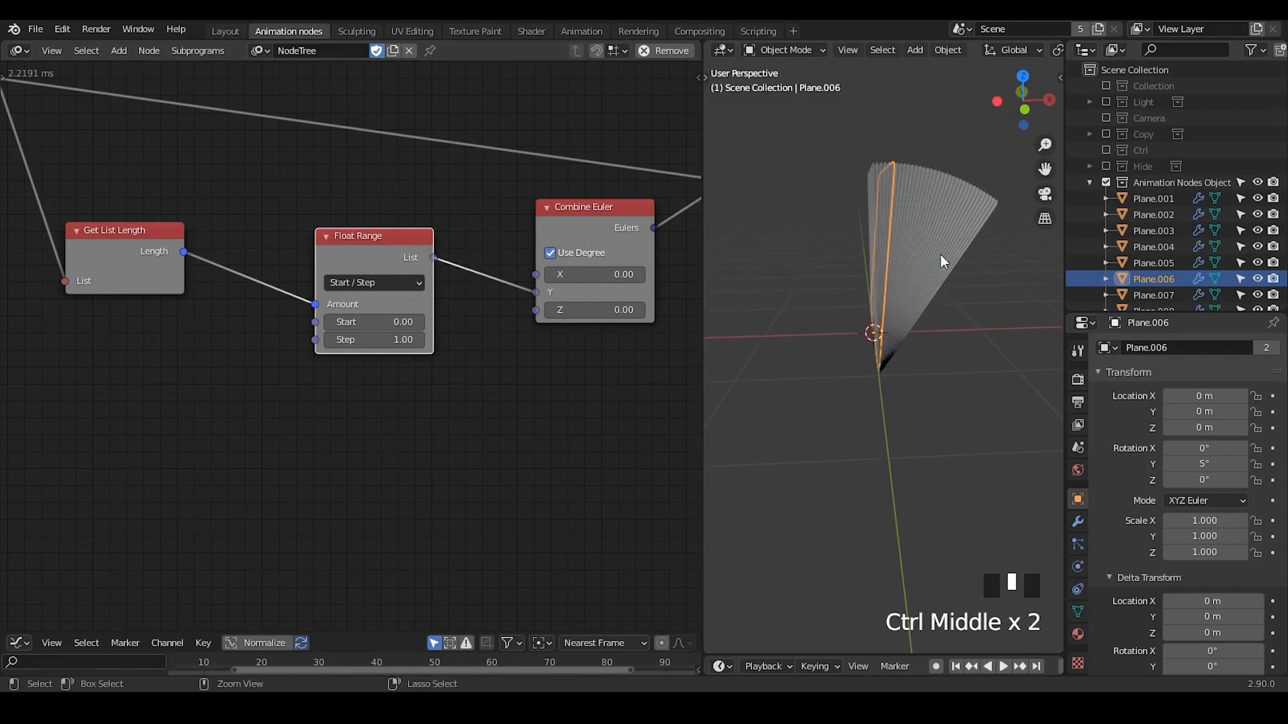
{"action": "left_click", "coordinate": [940, 257]}
- Set the Float Range Step to 2.65 and arrange the node with a Viewer attached to its list output
{"action": "left_click_drag", "start_coordinate": [255, 259], "coordinate": [285, 259]}
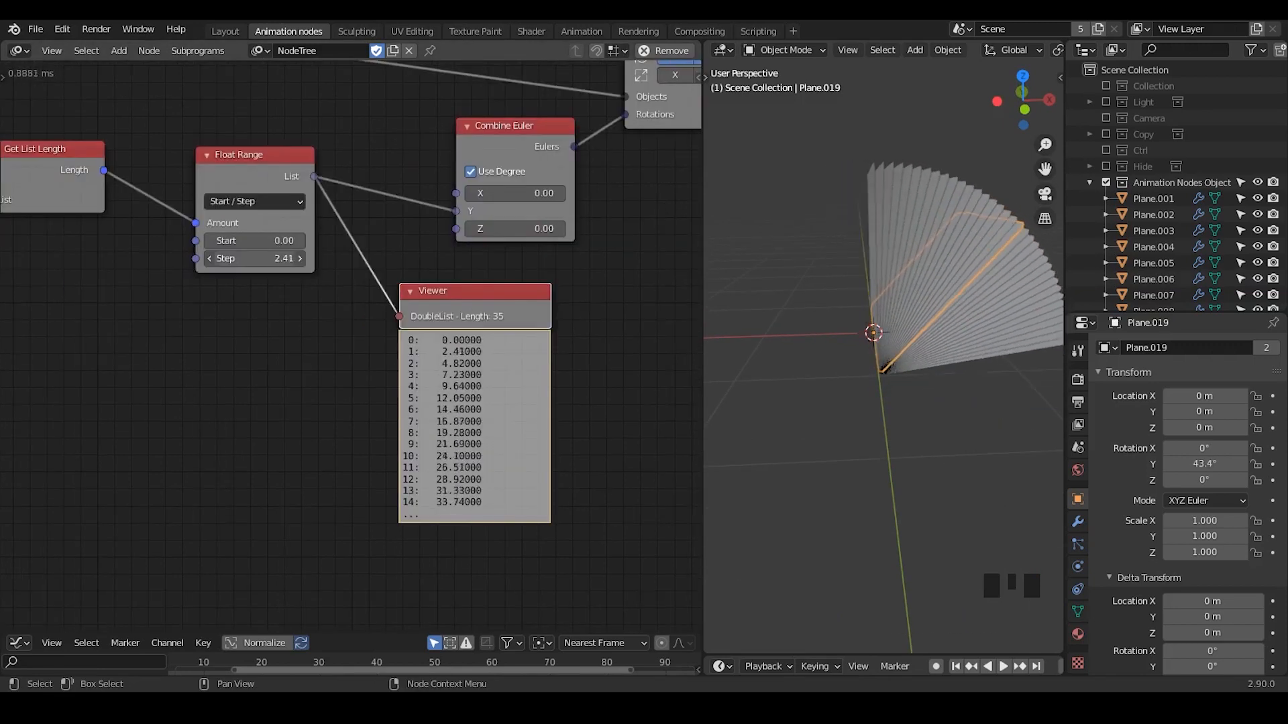
{"action": "middle_click_drag", "start_coordinate": [771, 318], "coordinate": [865, 327], "text": "shift"}
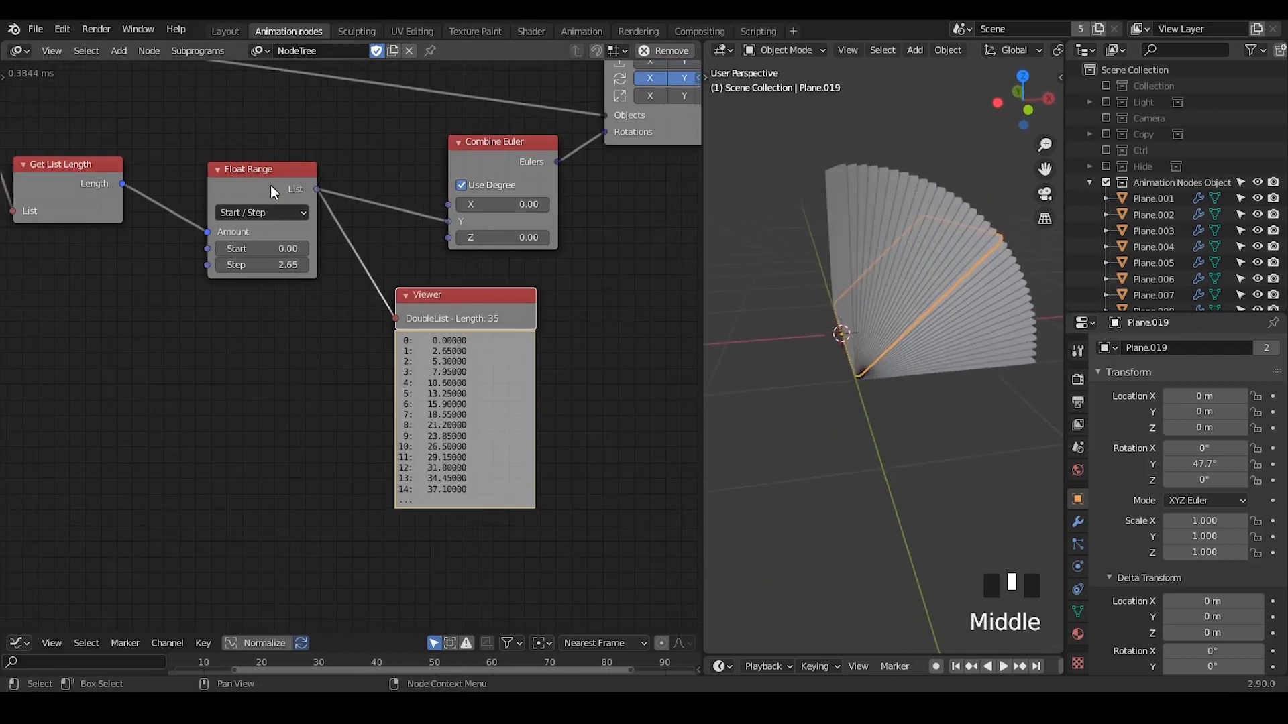
{"action": "left_click_drag", "start_coordinate": [271, 186], "coordinate": [250, 192]}
{"action": "scroll", "coordinate": [357, 245], "scroll_direction": "down", "scroll_amount": 1}
{"action": "middle_click_drag", "start_coordinate": [382, 279], "coordinate": [427, 318]}
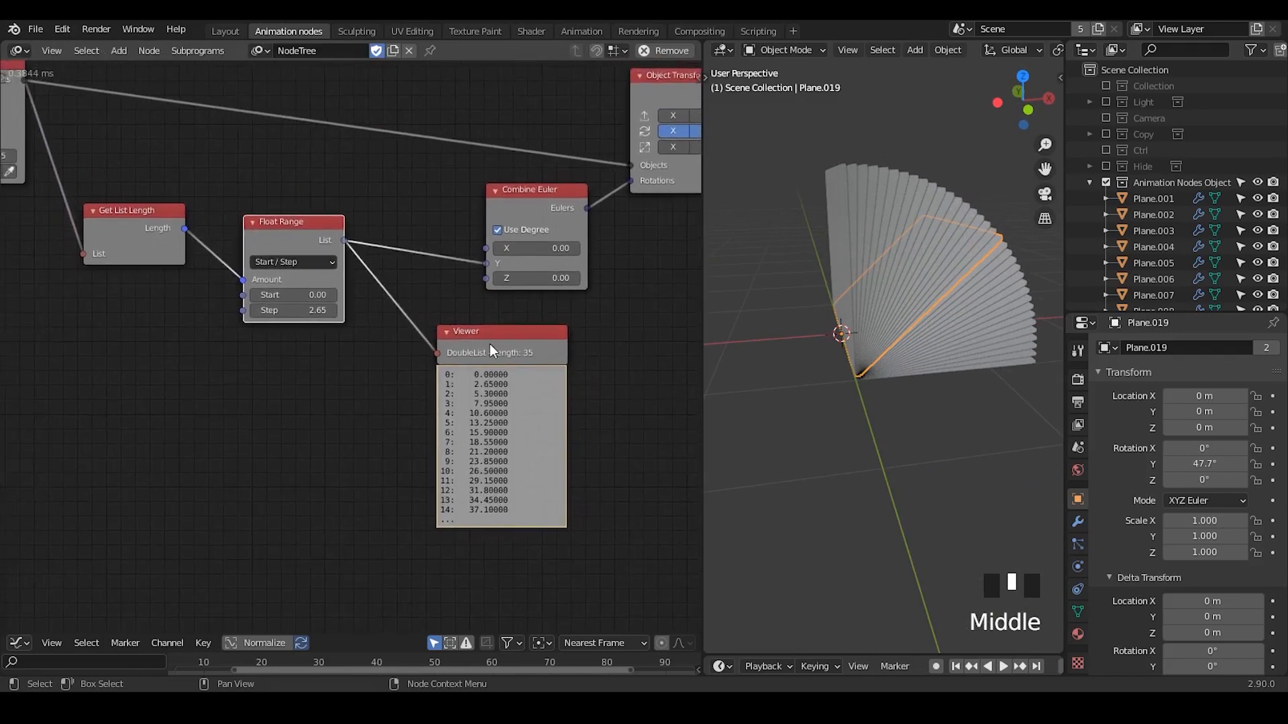
{"action": "left_click_drag", "start_coordinate": [491, 350], "coordinate": [497, 338]}
- Insert a float Math node between the Float Range and Combine Euler nodes and set its operation to Add
{"action": "key", "text": "ctrl+a"}
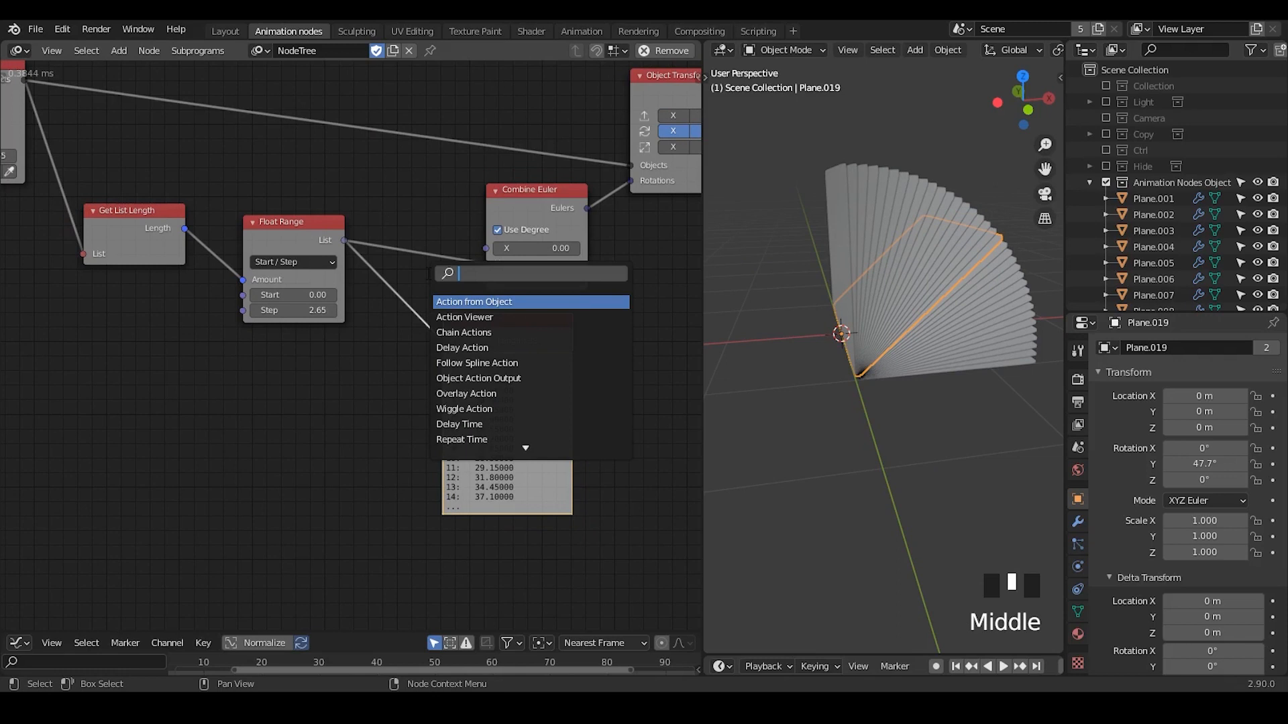
{"action": "type", "text": "flaot"}
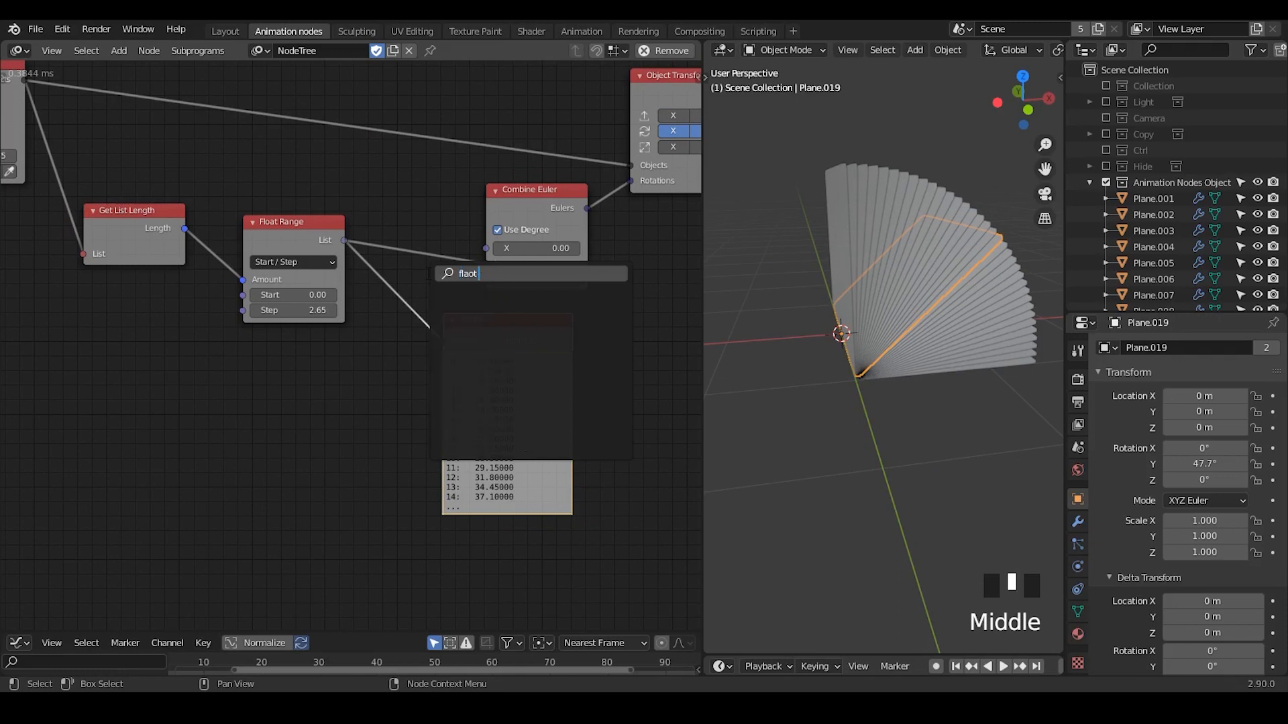
{"action": "key", "text": "BackSpace"}
{"action": "type", "text": "oat math"}
{"action": "key", "text": "Return"}
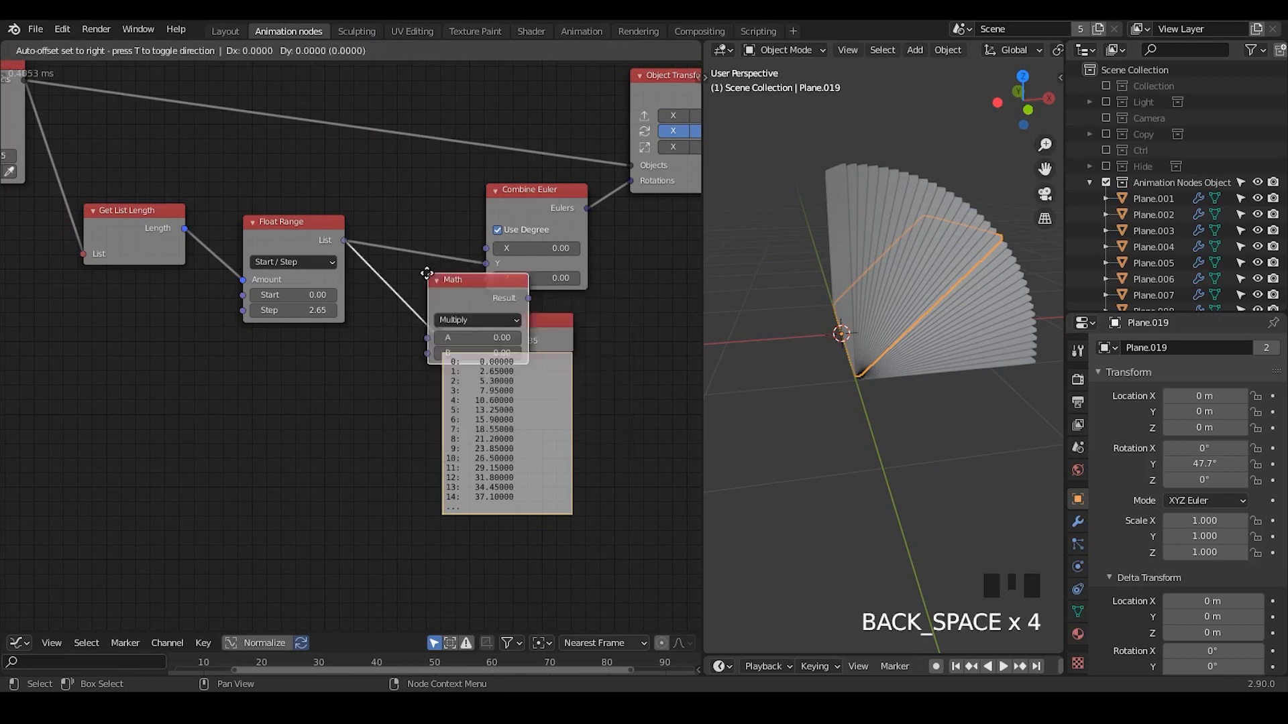
{"action": "left_click", "coordinate": [407, 209]}
{"action": "left_click", "coordinate": [446, 255]}
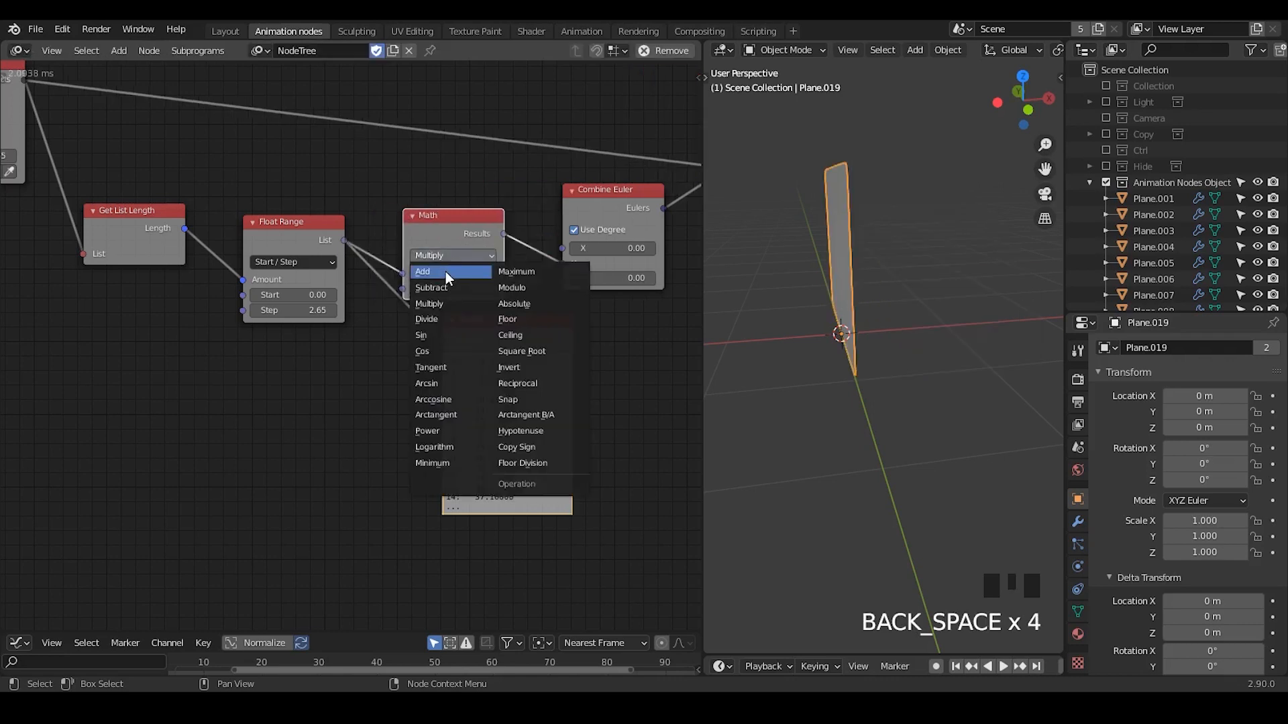
{"action": "left_click", "coordinate": [445, 272]}
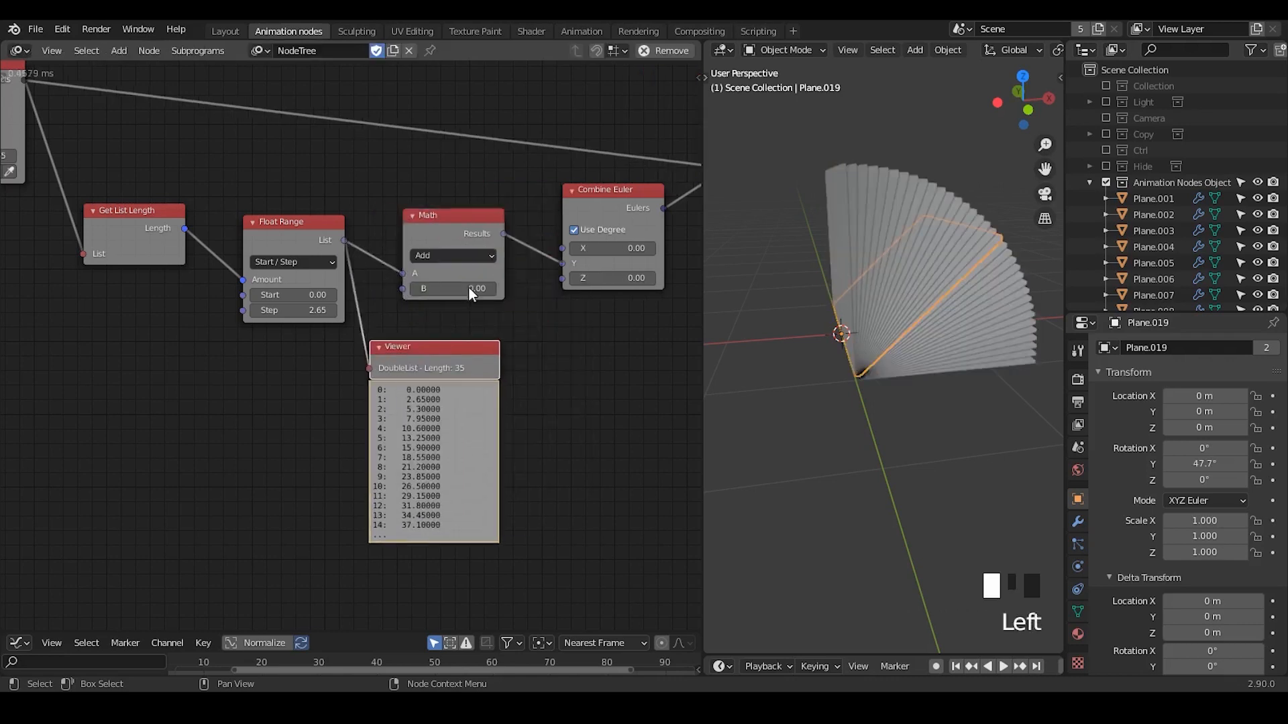
- Set the Math node's B value to -12.12 and widen the 3D viewport
{"action": "mouse_move", "coordinate": [453, 288]}
{"action": "left_mouse_down"}
{"action": "mouse_move", "coordinate": [409, 288]}
{"action": "mouse_move", "coordinate": [465, 288]}
{"action": "mouse_move", "coordinate": [400, 288]}
{"action": "mouse_move", "coordinate": [443, 288]}
{"action": "left_mouse_up"}
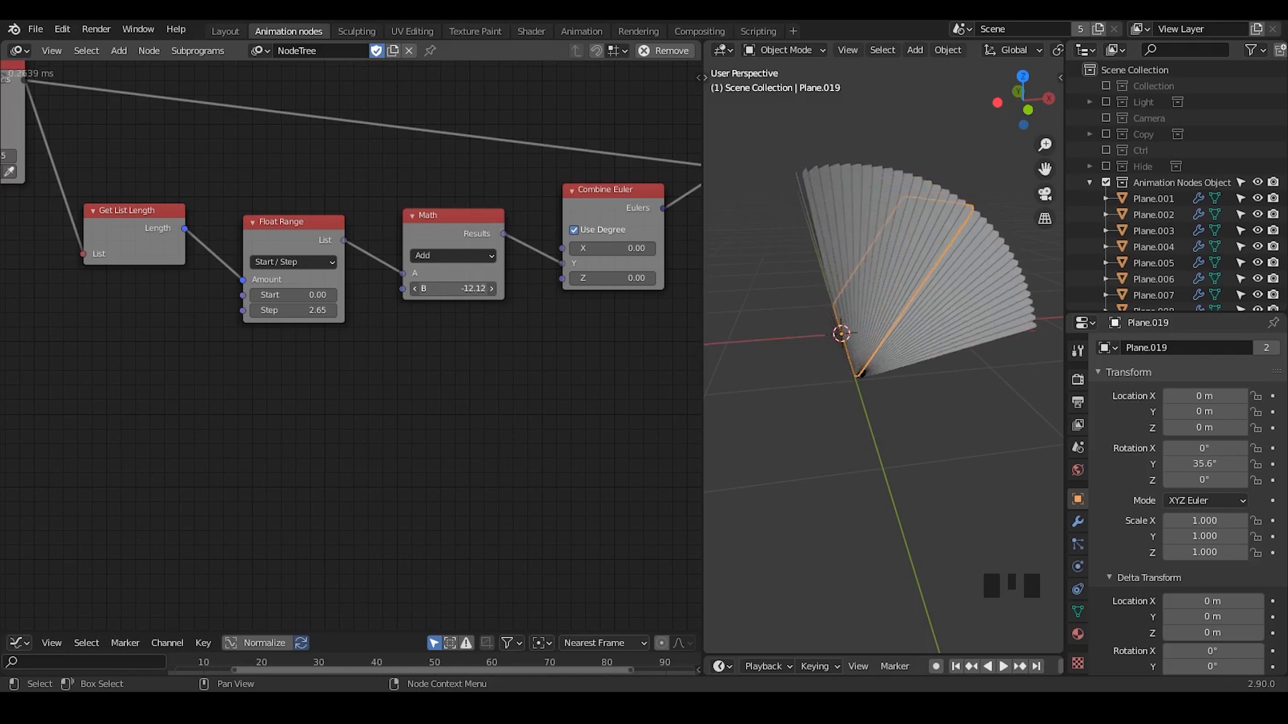
{"action": "middle_click_drag", "start_coordinate": [476, 328], "coordinate": [500, 324]}
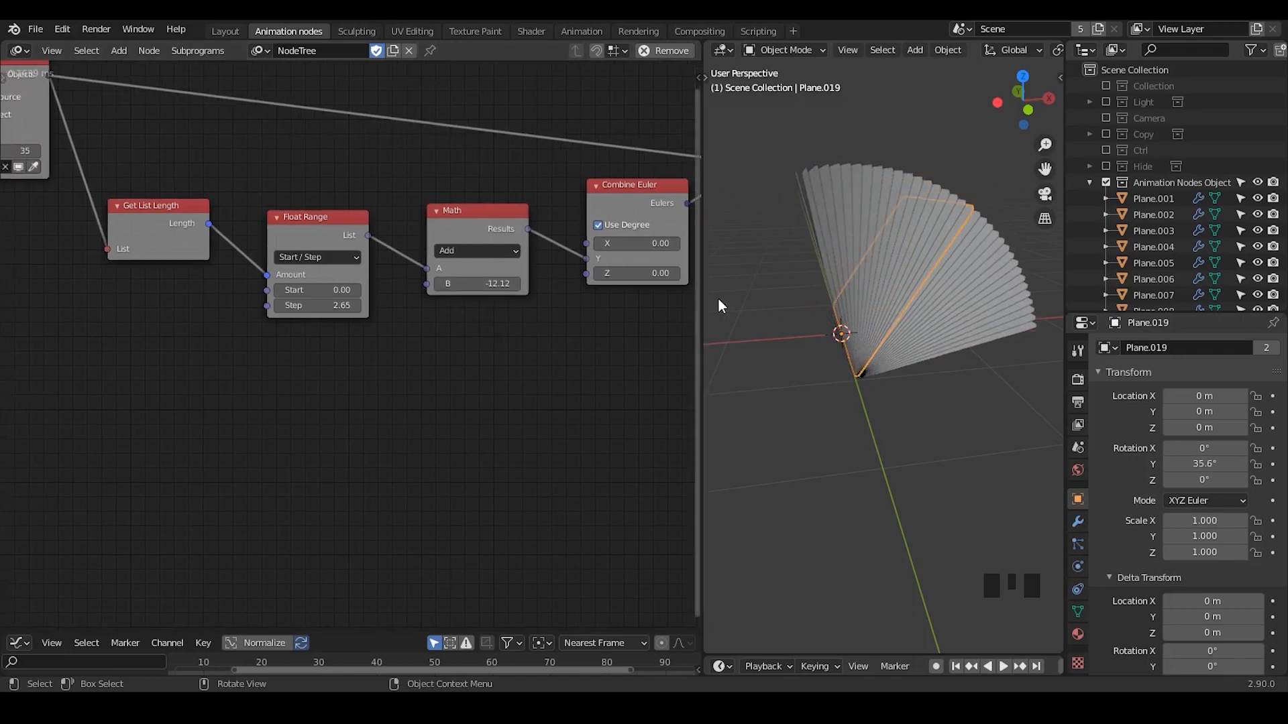
{"action": "left_click_drag", "start_coordinate": [703, 297], "coordinate": [596, 316]}
{"action": "middle_click_drag", "start_coordinate": [376, 345], "coordinate": [368, 259]}
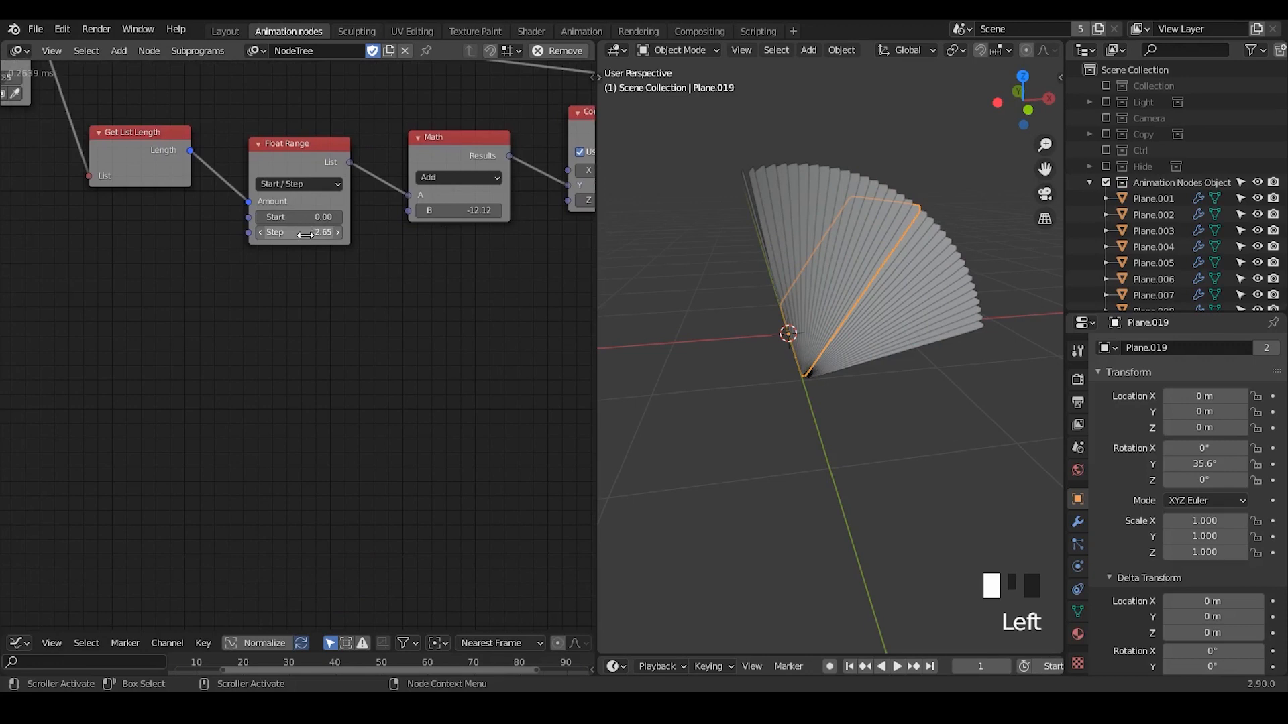
- Set the Float Range Step to 2.83 and inspect the rotation of individual planes up to the fan's last one
{"action": "mouse_move", "coordinate": [308, 236]}
{"action": "left_mouse_down"}
{"action": "mouse_move", "coordinate": [275, 235]}
{"action": "mouse_move", "coordinate": [328, 236]}
{"action": "mouse_move", "coordinate": [305, 235]}
{"action": "left_mouse_up"}
{"action": "left_click", "coordinate": [912, 239]}
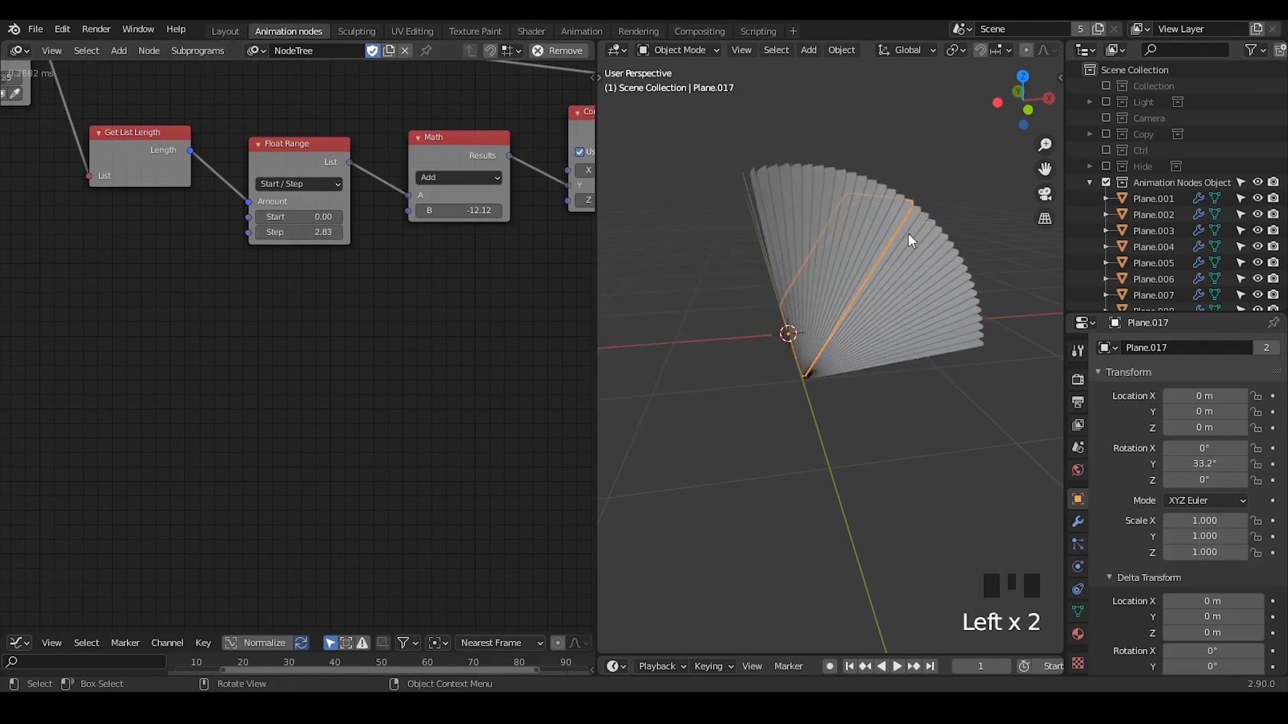
{"action": "left_click", "coordinate": [971, 329]}
{"action": "left_click", "coordinate": [983, 360]}
{"action": "left_click", "coordinate": [978, 216]}
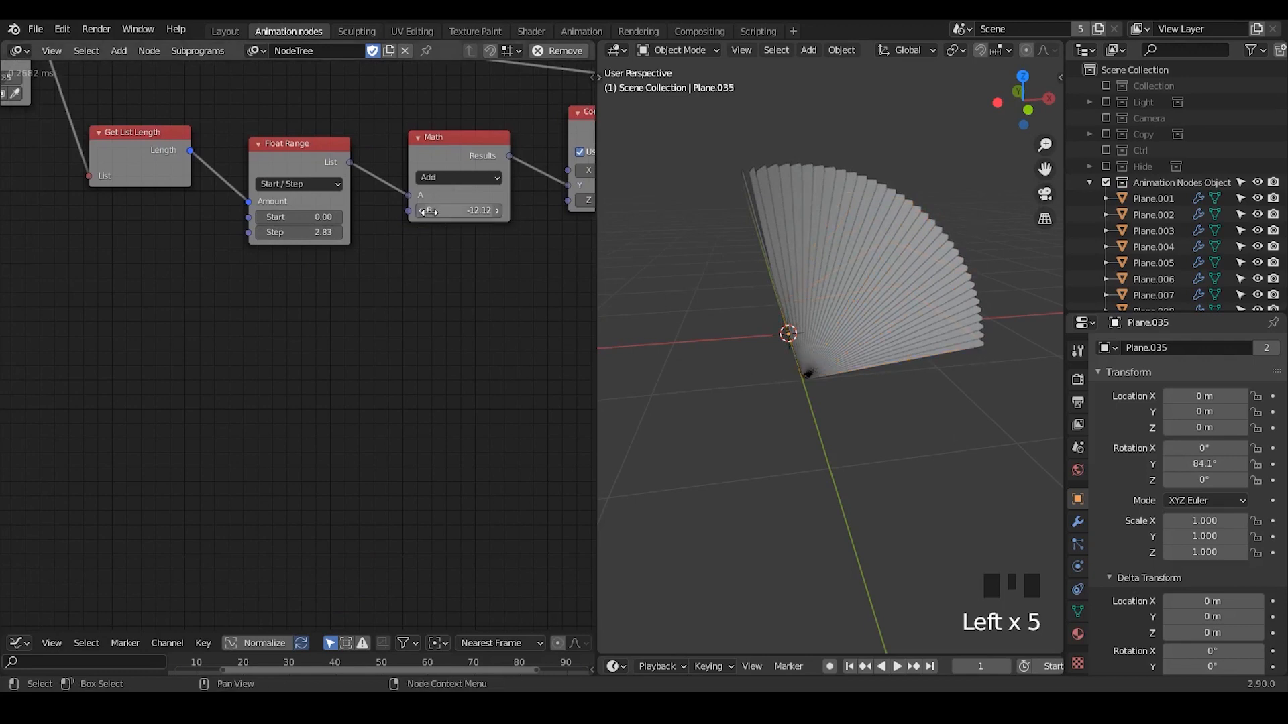
- Set the Math node's B value to -11.25
{"action": "mouse_move", "coordinate": [452, 209]}
{"action": "left_mouse_down"}
{"action": "mouse_move", "coordinate": [366, 209]}
{"action": "mouse_move", "coordinate": [456, 210]}
{"action": "left_mouse_up"}
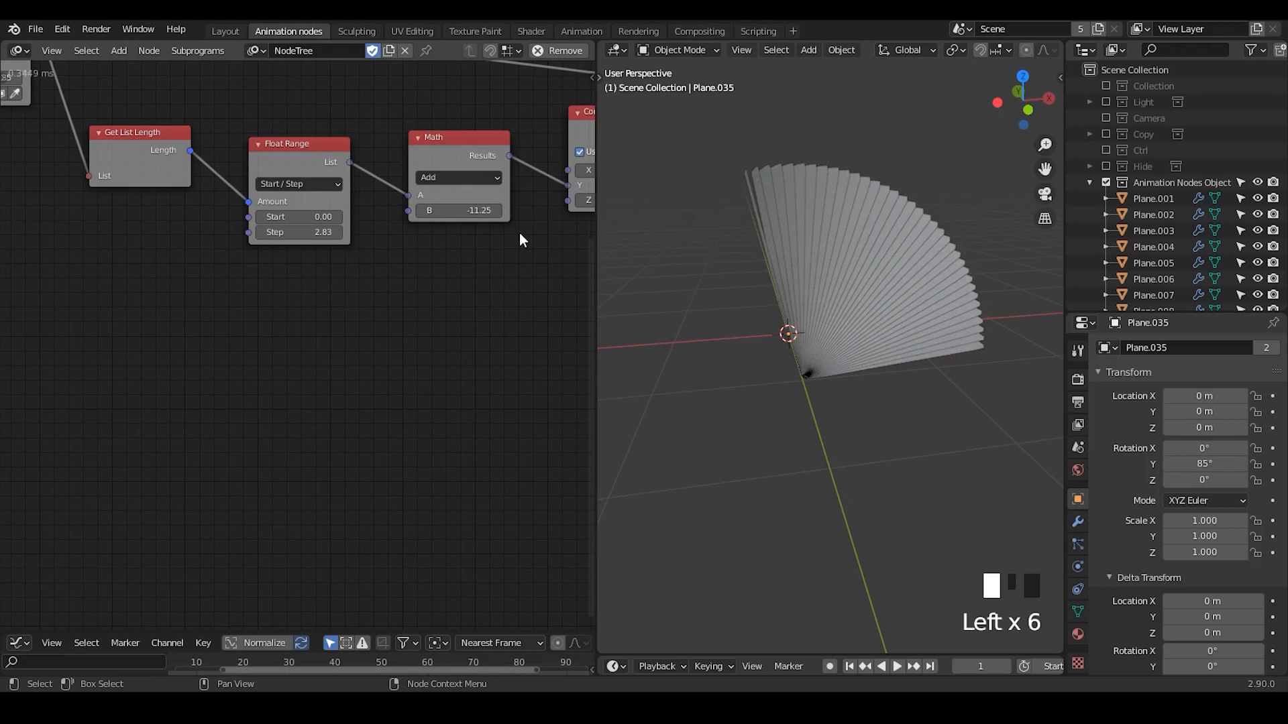
{"action": "middle_click_drag", "start_coordinate": [519, 233], "coordinate": [463, 274]}
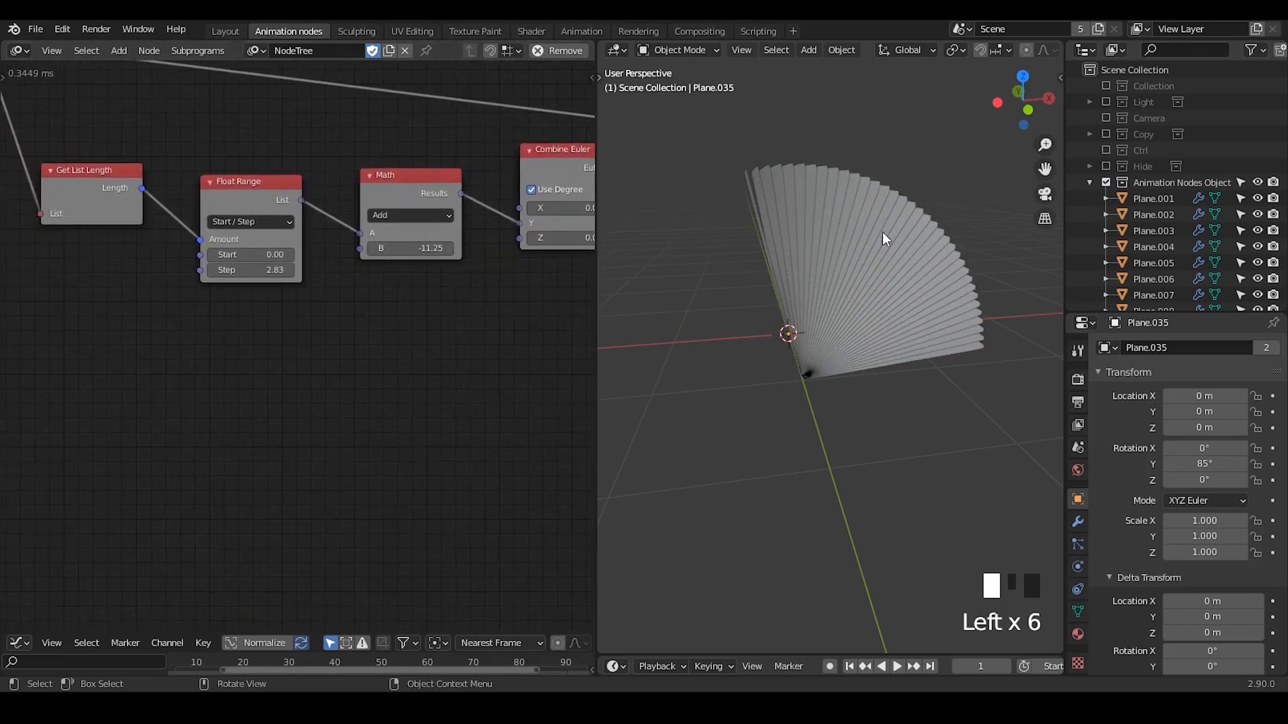
{"action": "left_click", "coordinate": [854, 352]}
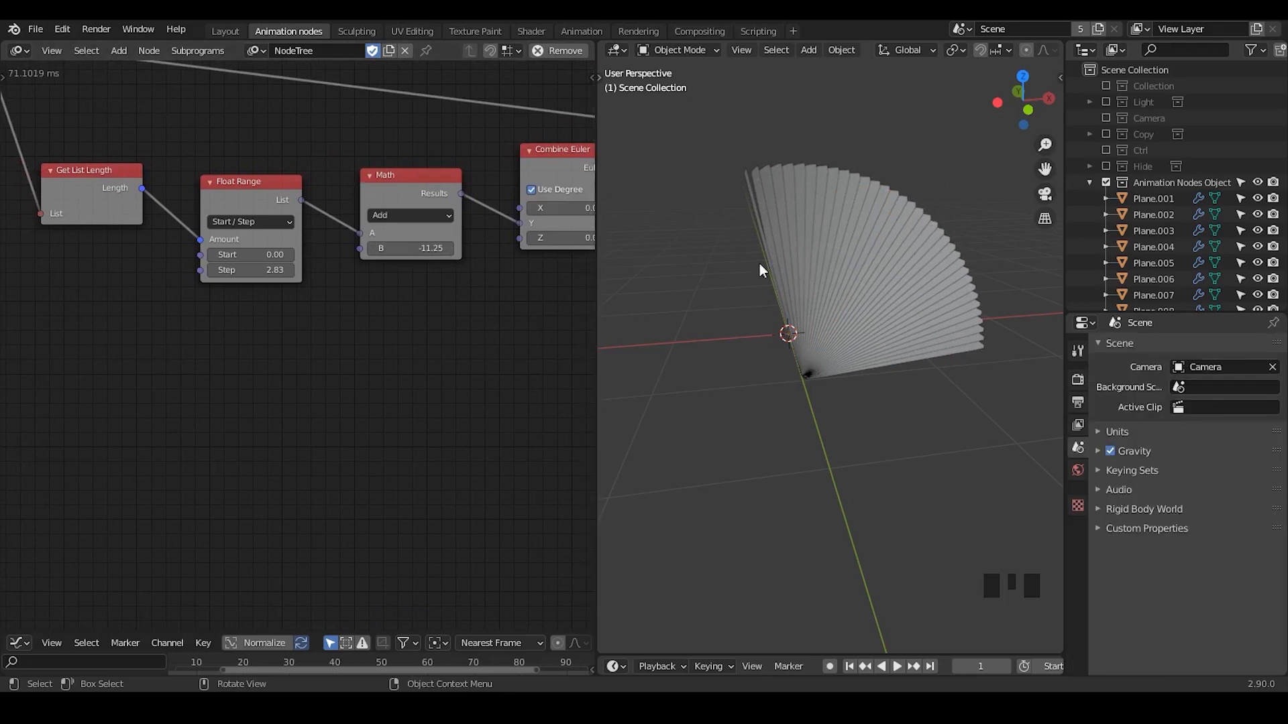
- Set the Math node's B value to 80.13 and the Float Range Step to 0 to stack all planes flat
{"action": "left_click", "coordinate": [397, 249]}
{"action": "left_click_drag", "start_coordinate": [409, 248], "coordinate": [495, 248]}
{"action": "double_click", "coordinate": [254, 270]}
{"action": "type", "text": "0"}
{"action": "key", "text": "Return"}
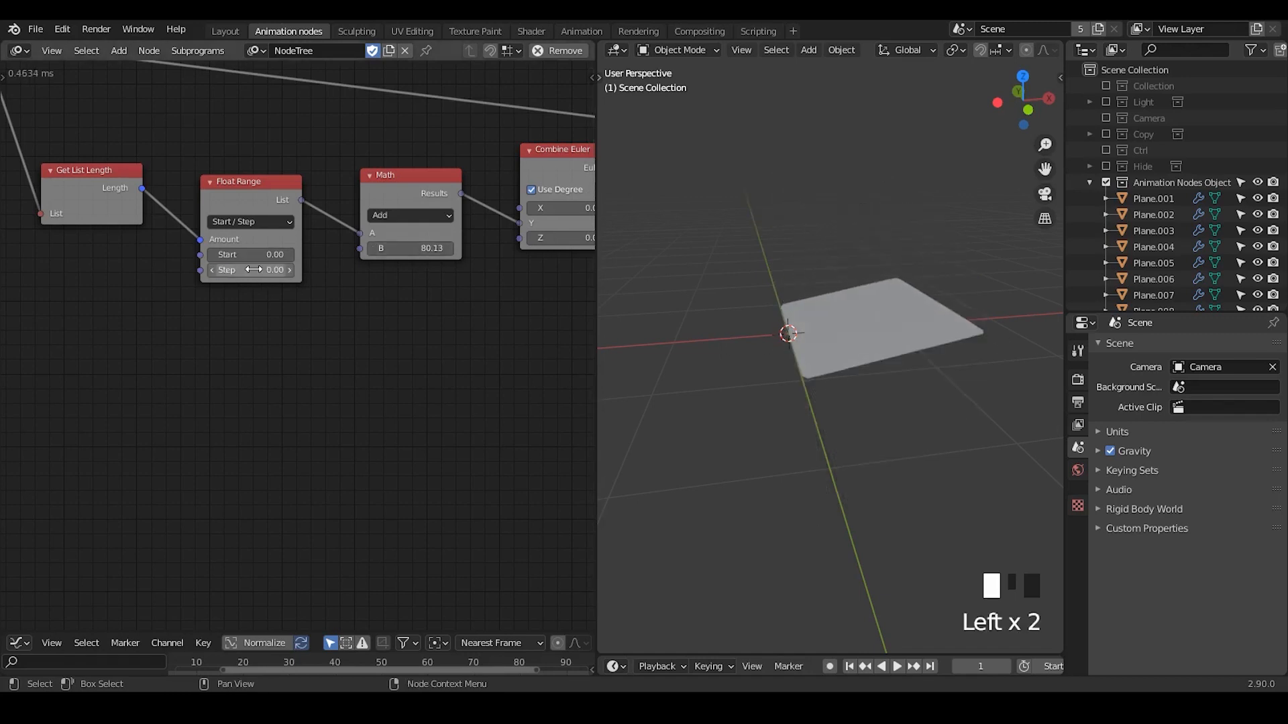
- Fan the planes out on the opposite side with a Float Range Step of 1.23 and a Math B value of about -94.3
{"action": "left_click_drag", "start_coordinate": [410, 248], "coordinate": [359, 249]}
{"action": "left_click_drag", "start_coordinate": [253, 270], "coordinate": [266, 269]}
{"action": "left_click_drag", "start_coordinate": [390, 246], "coordinate": [255, 246]}
{"action": "middle_click_drag", "start_coordinate": [1006, 362], "coordinate": [1060, 315], "text": "shift"}
{"action": "left_click_drag", "start_coordinate": [416, 248], "coordinate": [394, 248]}
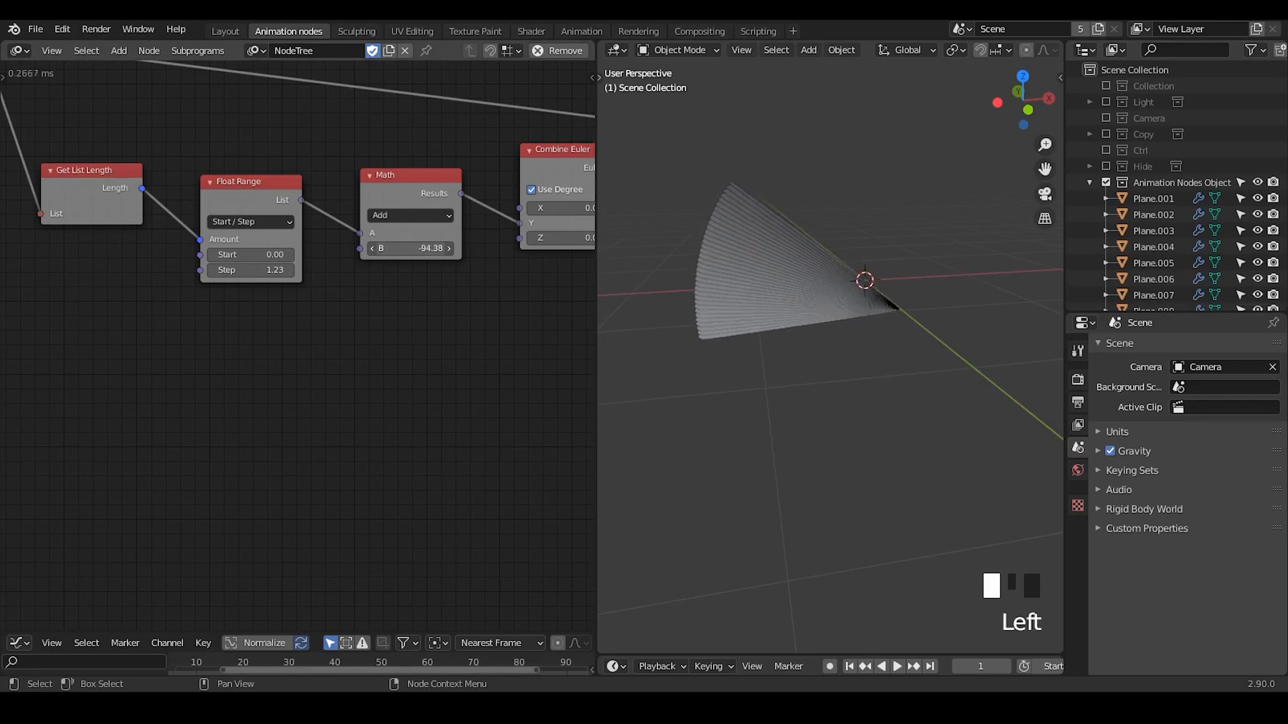
- Collapse the fan with a Float Range Step of 0 and set the Math node's B value to -90.24
{"action": "double_click", "coordinate": [271, 271]}
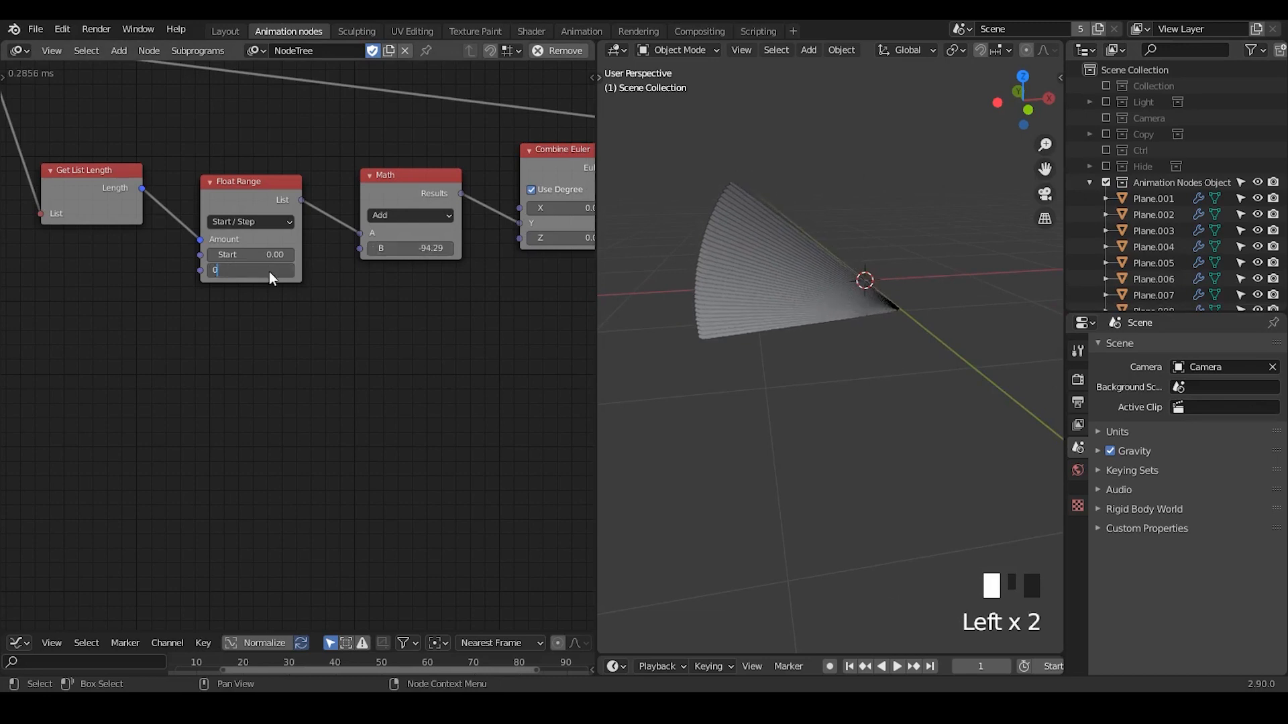
{"action": "type", "text": "0"}
{"action": "key", "text": "Return"}
{"action": "left_click_drag", "start_coordinate": [403, 248], "coordinate": [413, 249]}
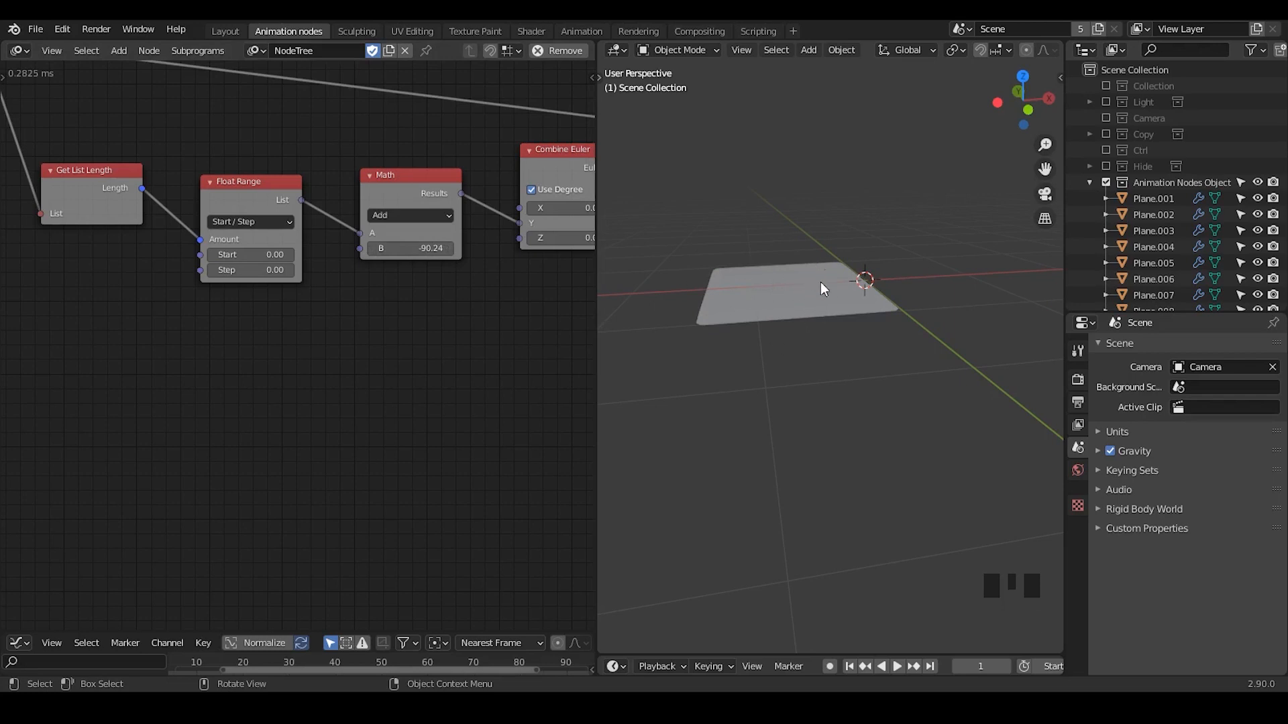
- Set the Math node's B value to -86.55 and the Float Range Step to 3.00, and select a plane in the fan
{"action": "left_click_drag", "start_coordinate": [409, 249], "coordinate": [424, 249]}
{"action": "left_click_drag", "start_coordinate": [251, 270], "coordinate": [280, 269]}
{"action": "left_click_drag", "start_coordinate": [267, 206], "coordinate": [246, 201]}
{"action": "left_click", "coordinate": [840, 205]}
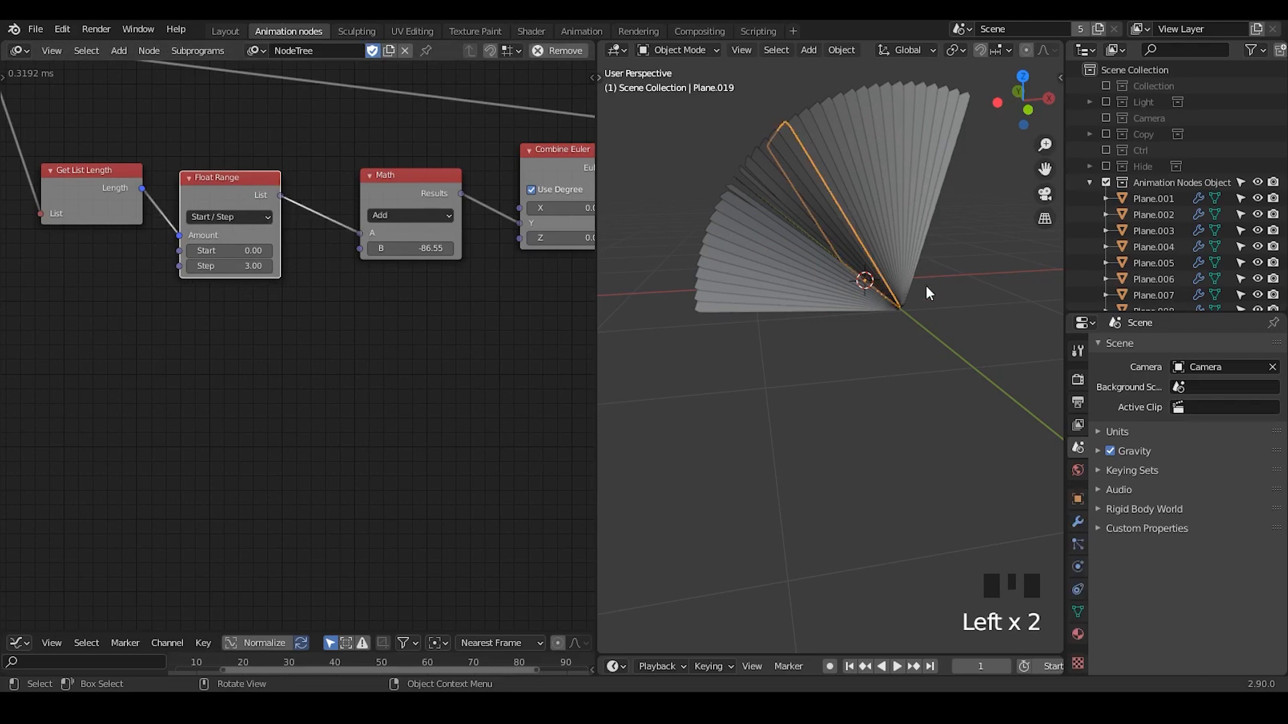
{"action": "left_click", "coordinate": [933, 240]}
{"action": "left_click", "coordinate": [976, 235]}
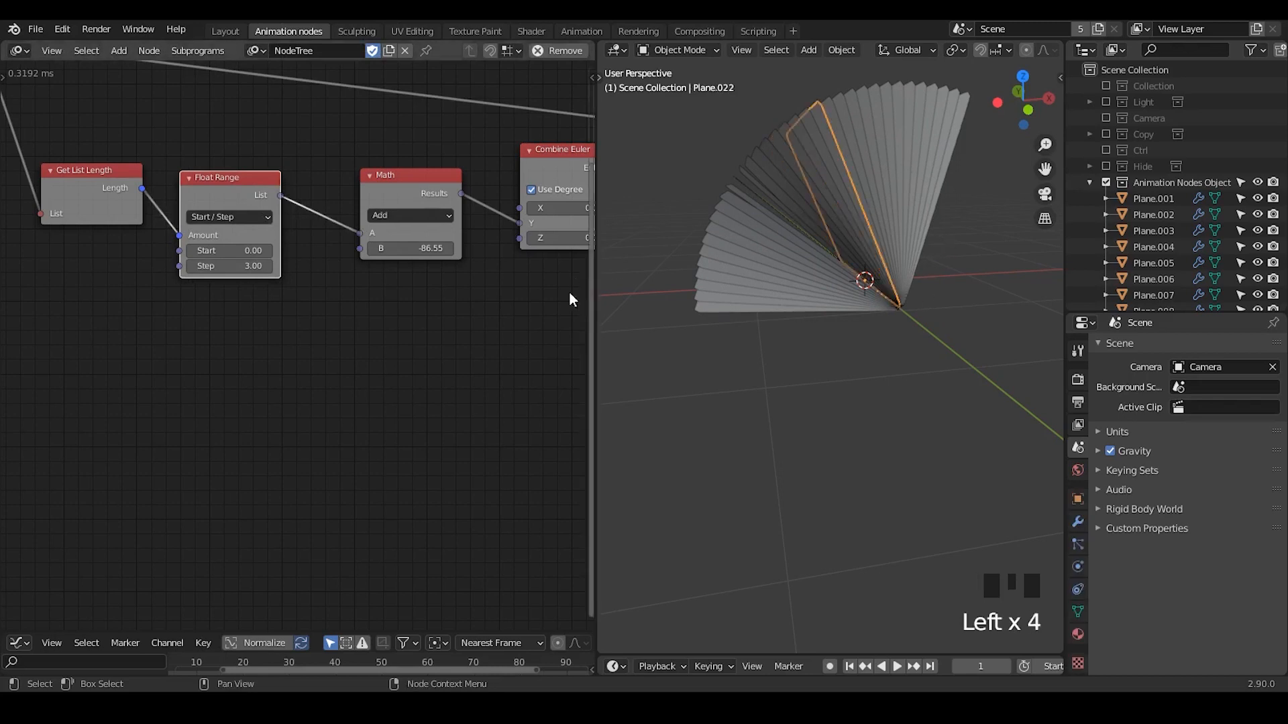
{"action": "middle_click_drag", "start_coordinate": [435, 363], "coordinate": [429, 377]}
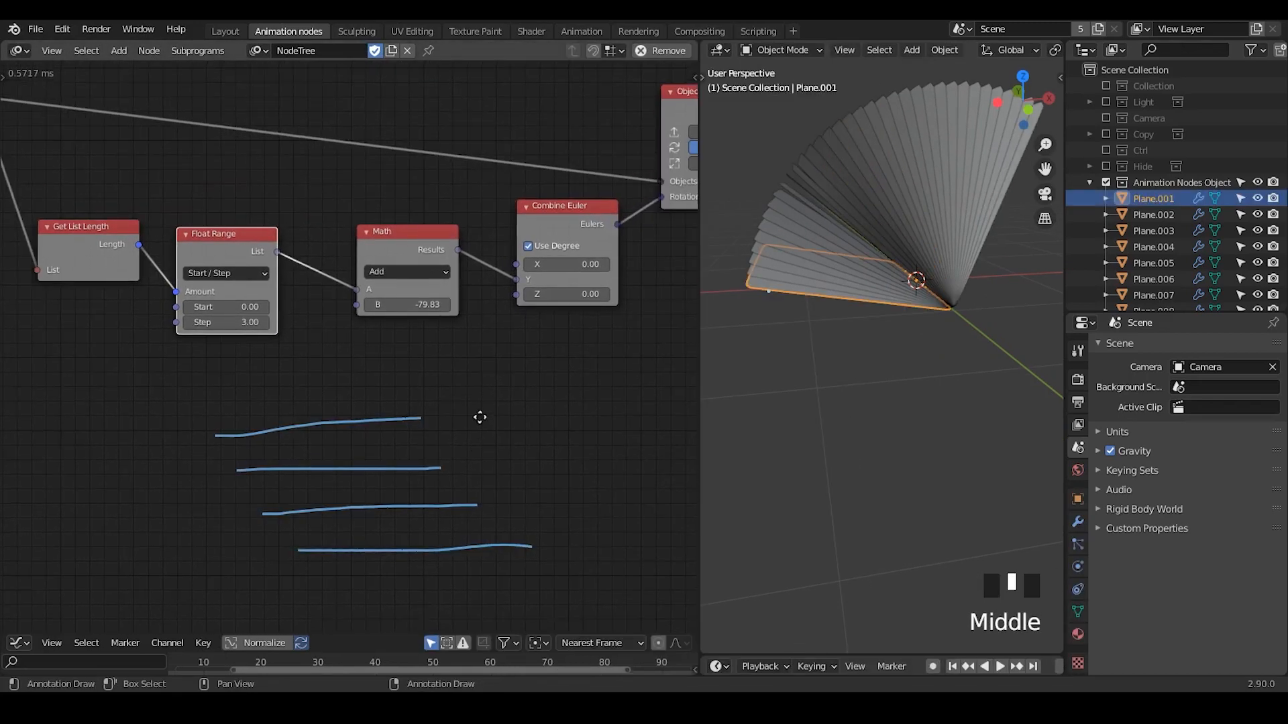
{"action": "middle_click_drag", "start_coordinate": [477, 417], "coordinate": [488, 356]}
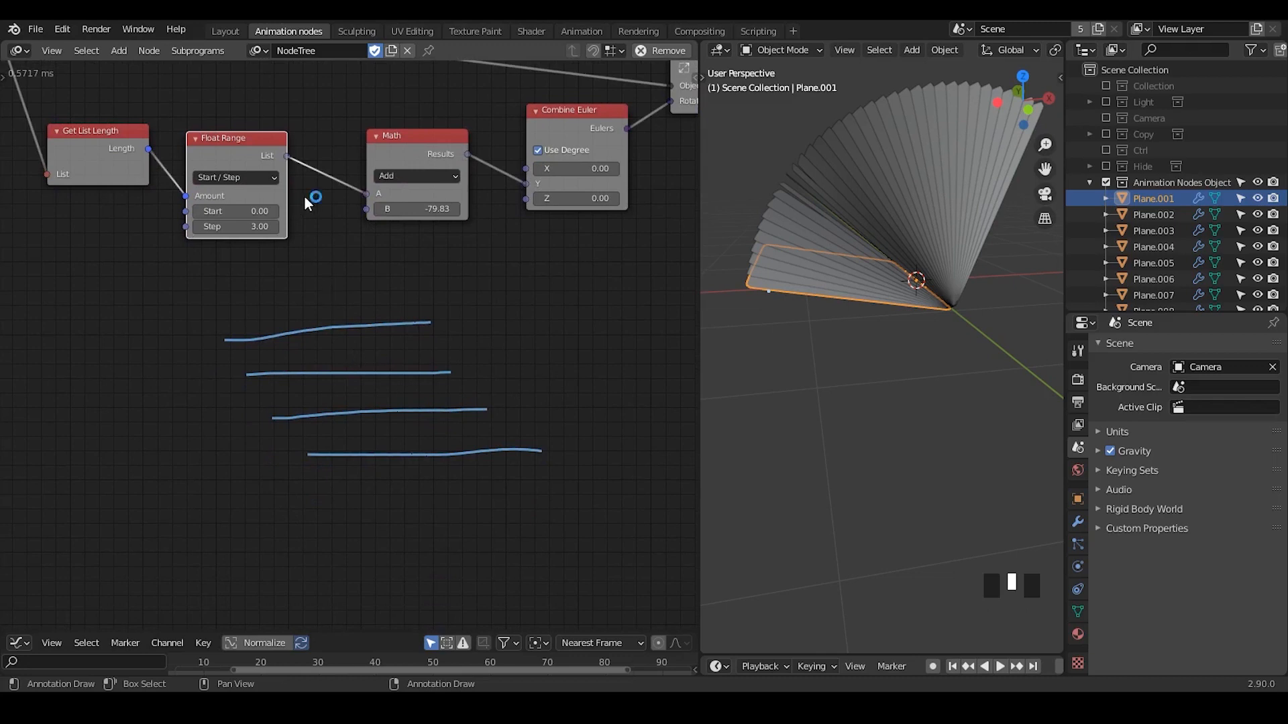
- Add an Action from Object node and place it below the Get List Length and Float Range nodes
{"action": "key", "text": "shift+a"}
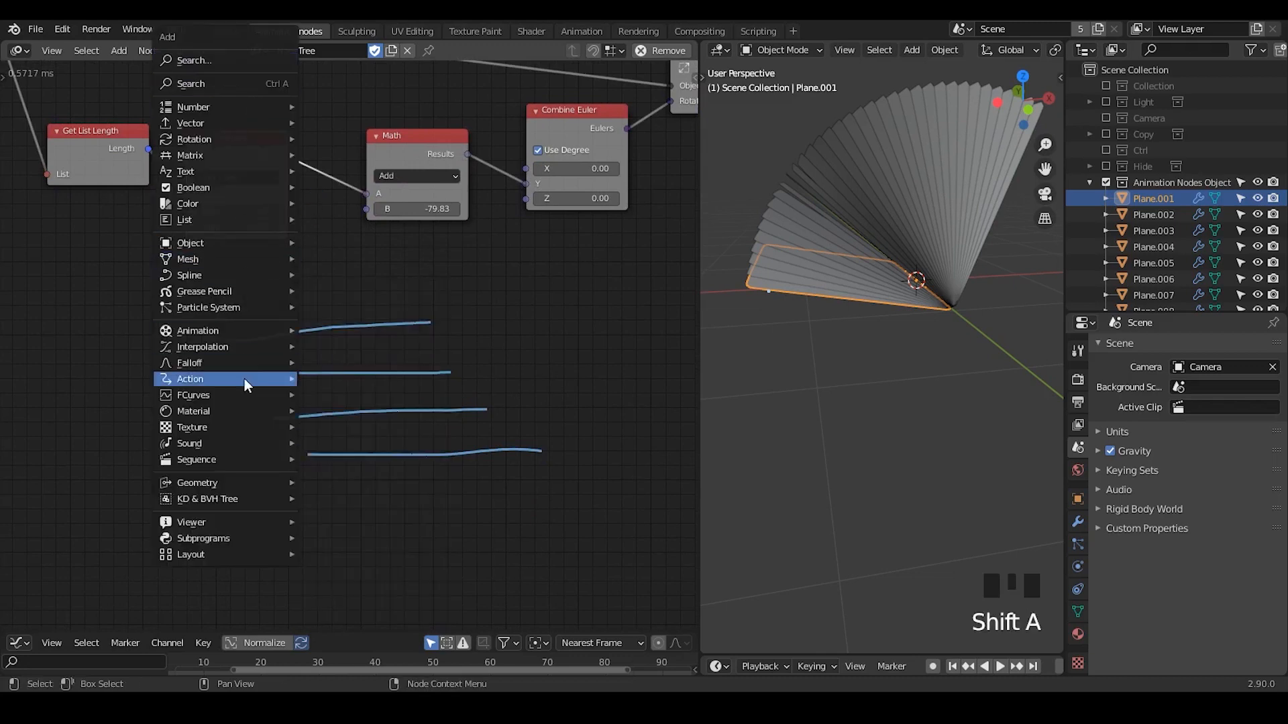
{"action": "mouse_move", "coordinate": [244, 379]}
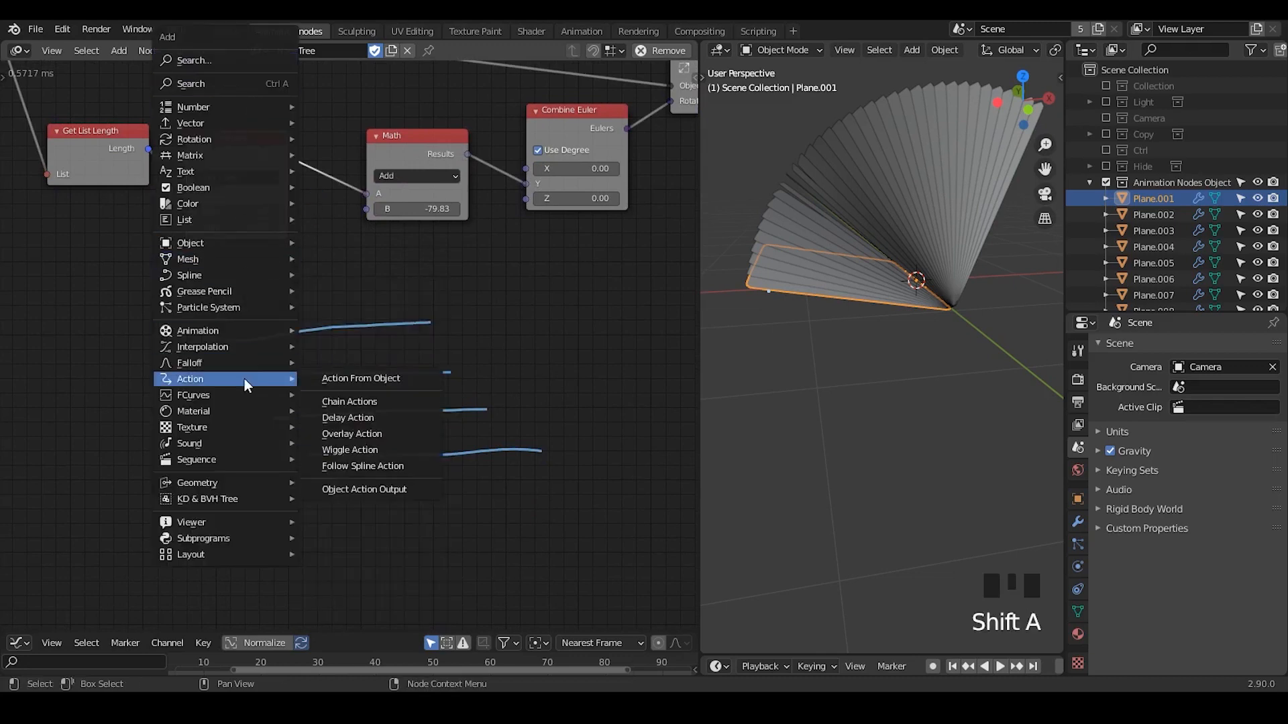
{"action": "left_click", "coordinate": [376, 381]}
{"action": "left_click", "coordinate": [266, 336]}
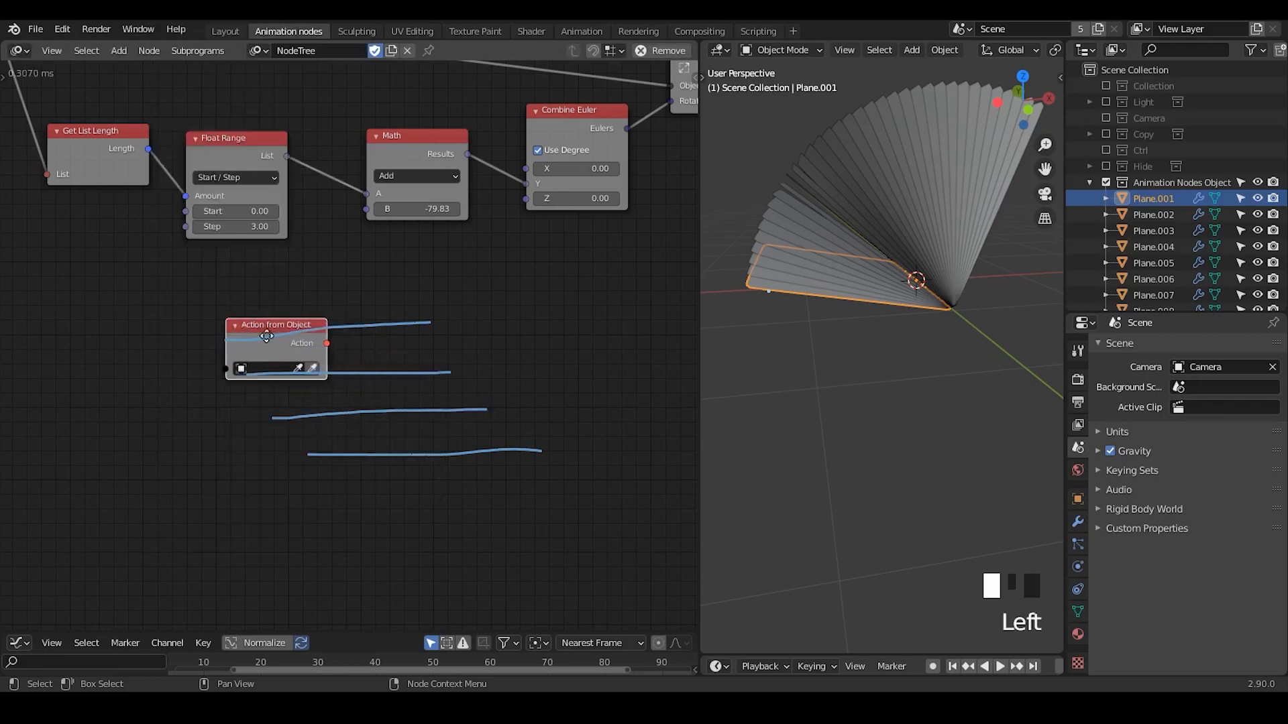
{"action": "left_click_drag", "start_coordinate": [267, 336], "coordinate": [220, 299]}
- Add a Delay Action node beside the Action from Object node and erase the blue annotation strokes in the node editor
{"action": "key", "text": "shift+a"}
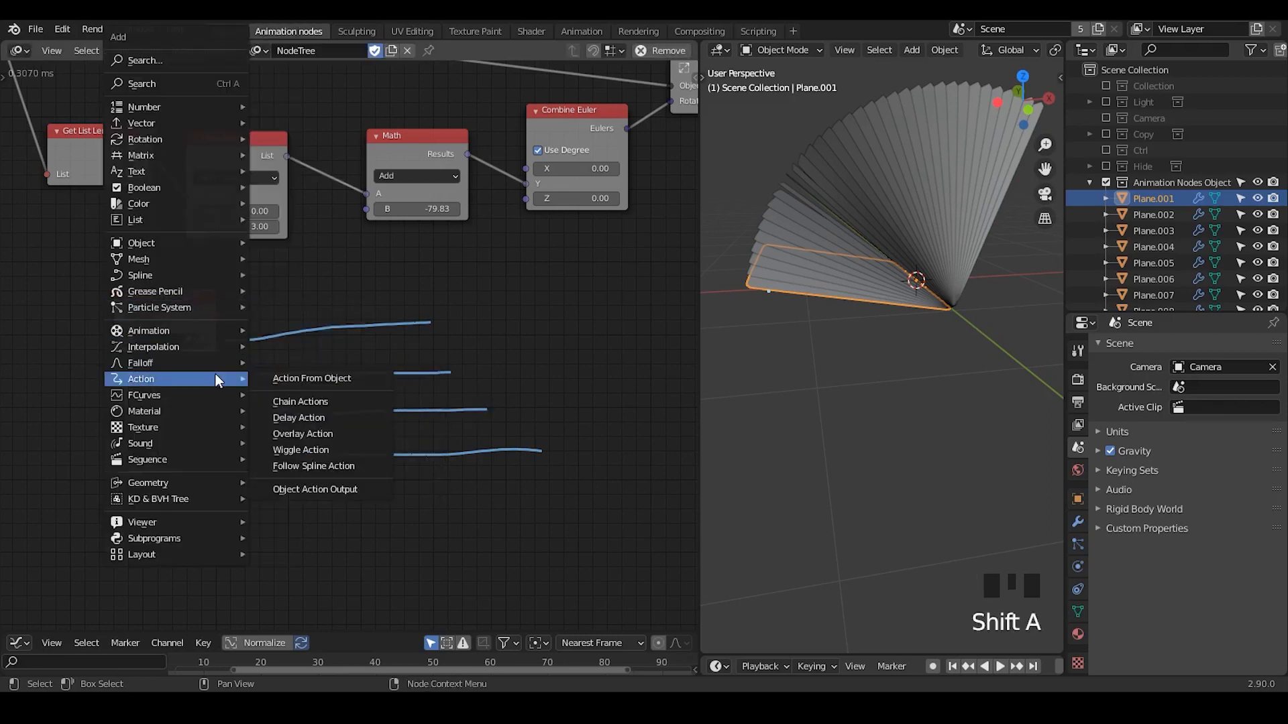
{"action": "left_click", "coordinate": [298, 417]}
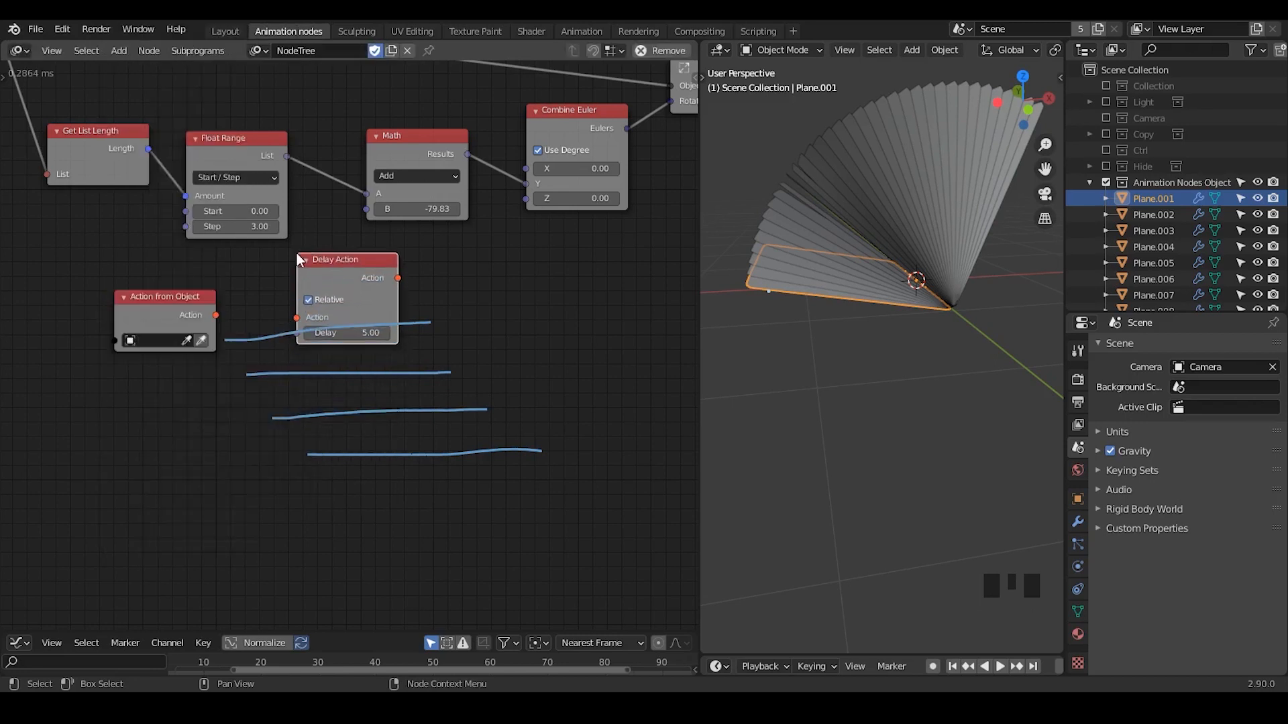
{"action": "left_click", "coordinate": [354, 245]}
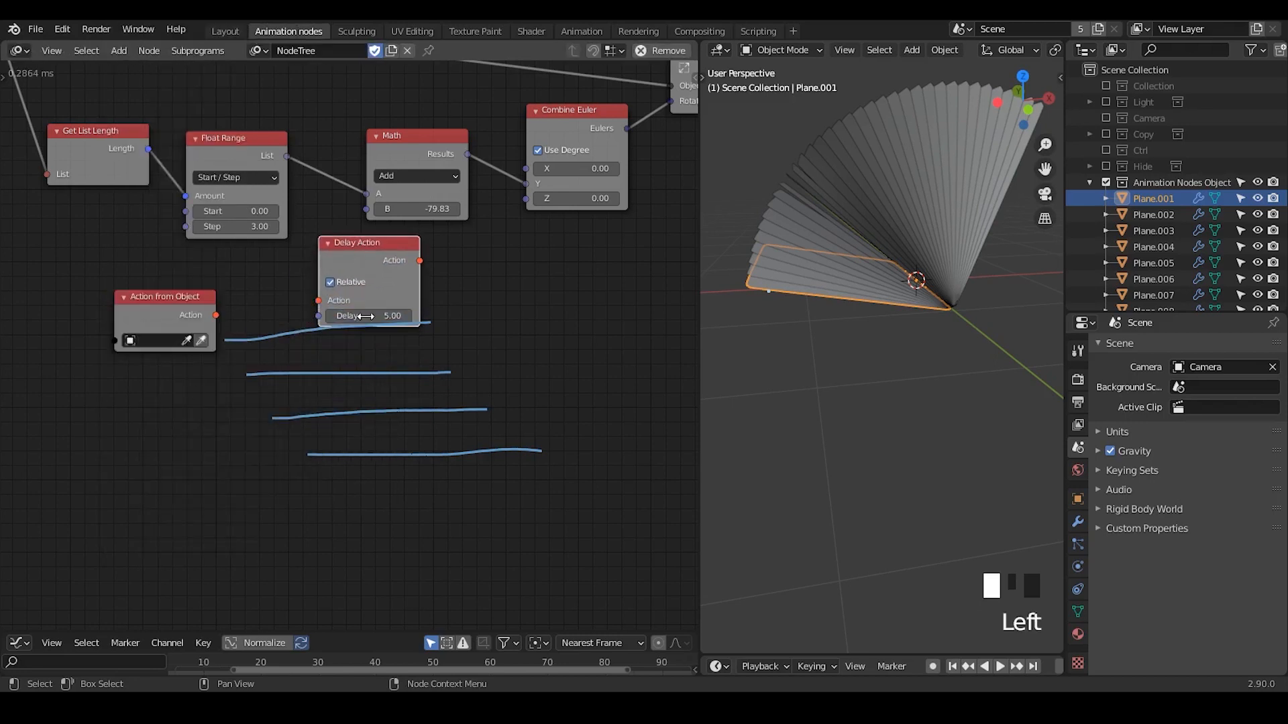
{"action": "mouse_move", "coordinate": [483, 330]}
{"action": "right_mouse_down"}
{"action": "mouse_move", "coordinate": [210, 402]}
{"action": "mouse_move", "coordinate": [490, 411]}
{"action": "right_mouse_up"}
{"action": "left_click_drag", "start_coordinate": [381, 251], "coordinate": [376, 286]}
- View the selected plane's object transforms, and link the Action from Object output to the Delay Action node's Action input
{"action": "left_click", "coordinate": [139, 308]}
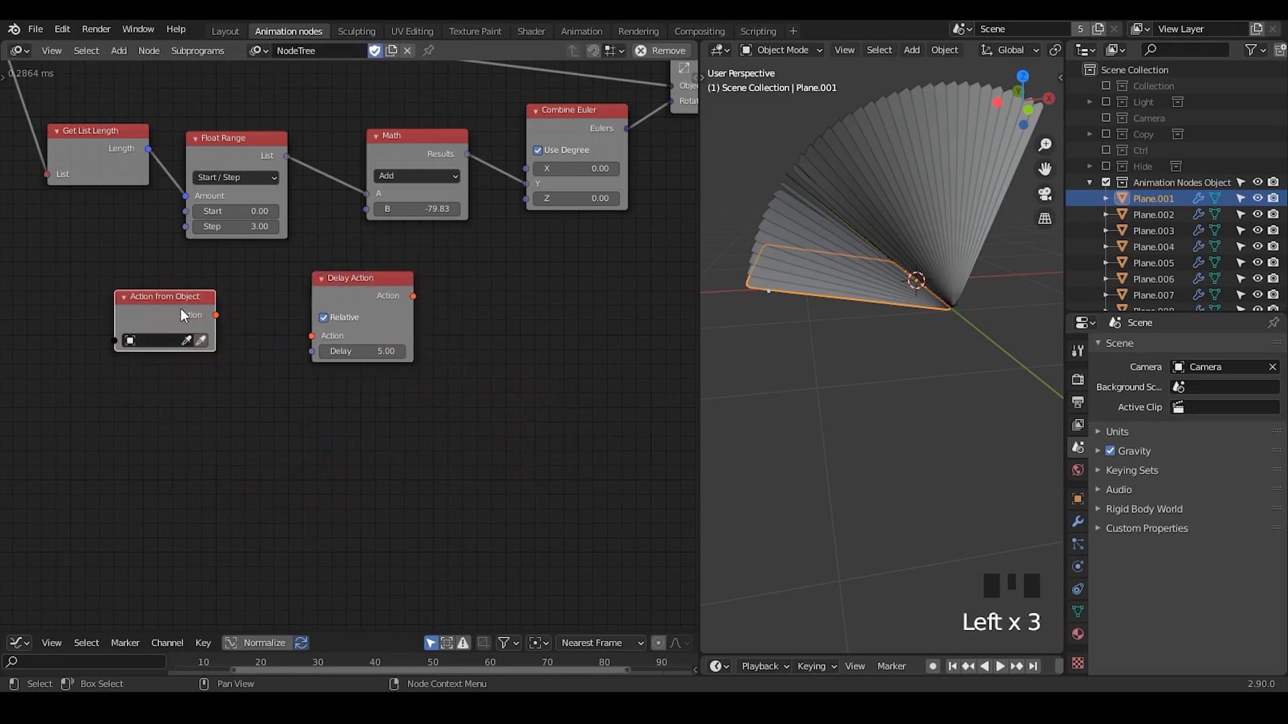
{"action": "key", "text": "shift+a"}
{"action": "mouse_move", "coordinate": [223, 381]}
{"action": "left_click", "coordinate": [182, 312]}
{"action": "left_click", "coordinate": [1078, 499]}
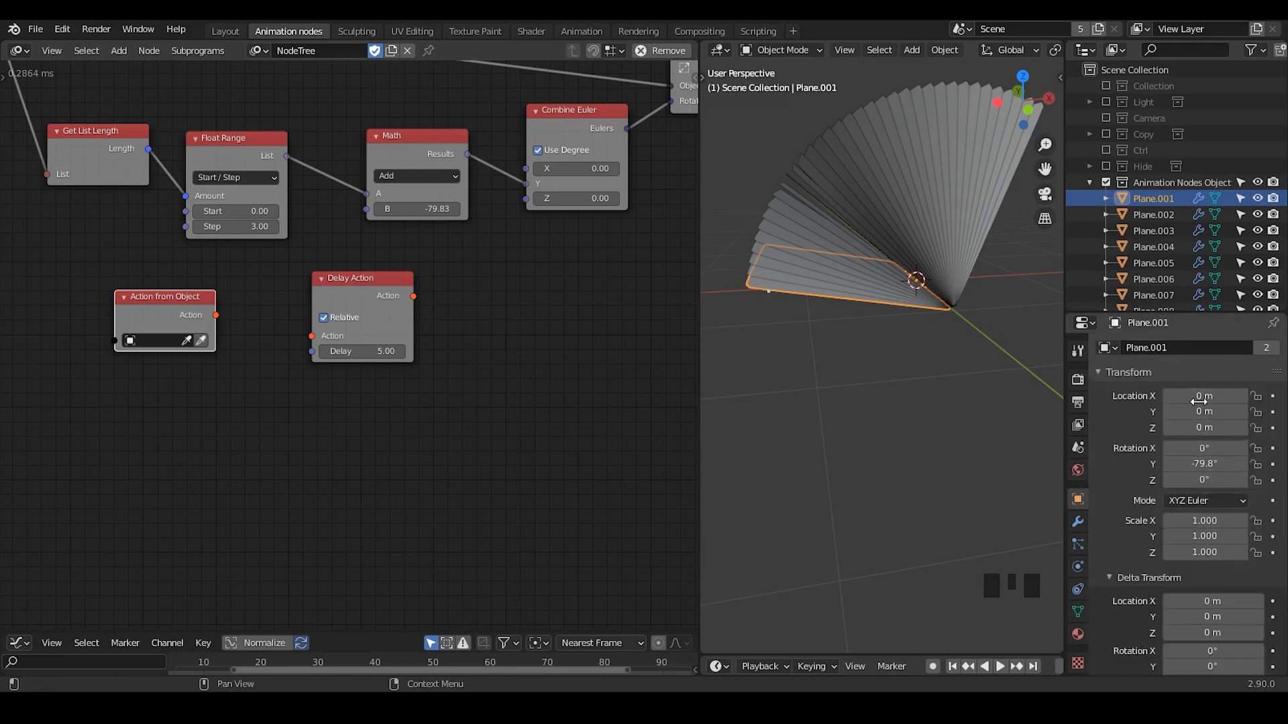
{"action": "left_click", "coordinate": [1108, 578]}
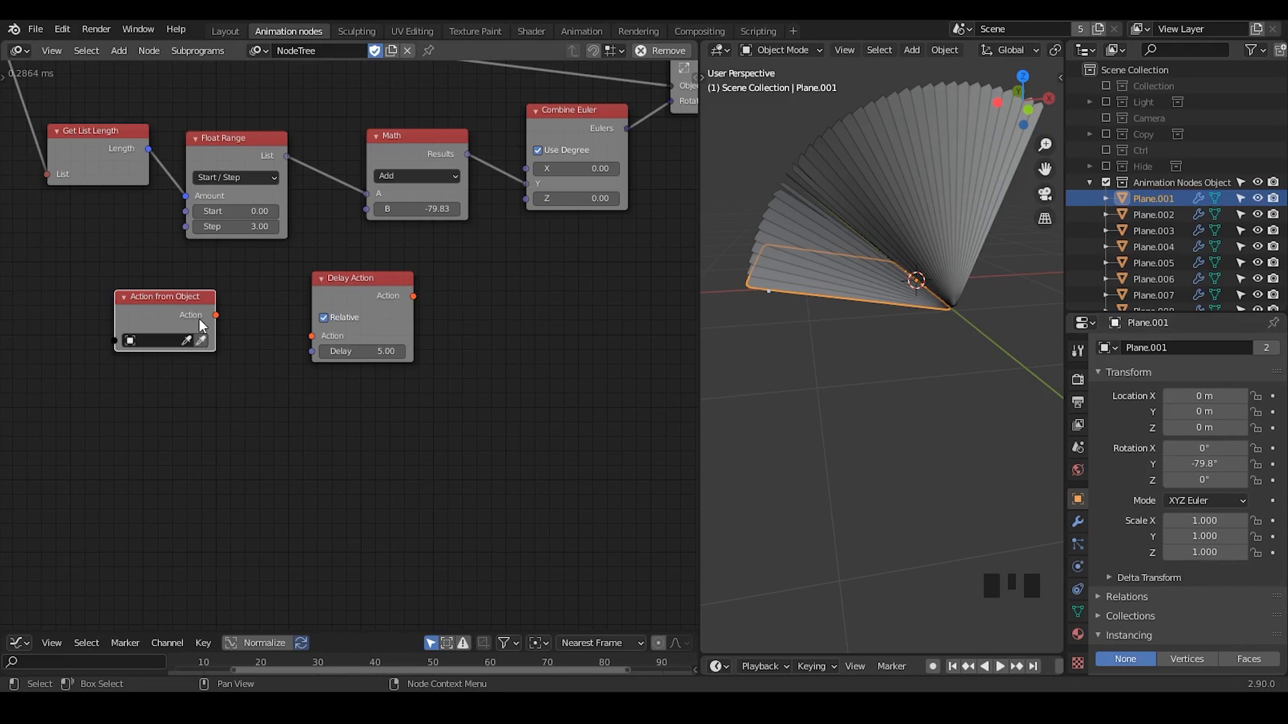
{"action": "left_click_drag", "start_coordinate": [216, 314], "coordinate": [314, 341]}
{"action": "left_click_drag", "start_coordinate": [361, 292], "coordinate": [393, 280]}
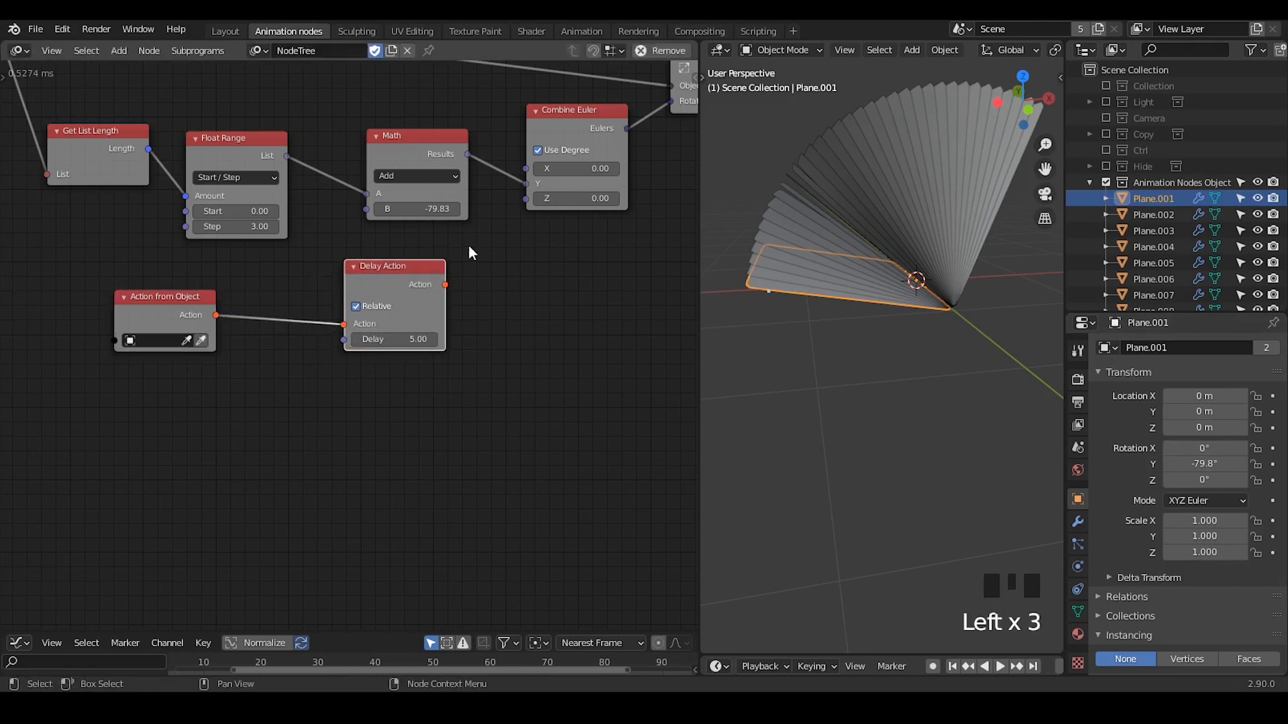
- Enable the X, Y and Z location channels on the Object Transforms Output node
{"action": "middle_click_drag", "start_coordinate": [469, 252], "coordinate": [544, 362]}
{"action": "middle_click_drag", "start_coordinate": [691, 161], "coordinate": [530, 170]}
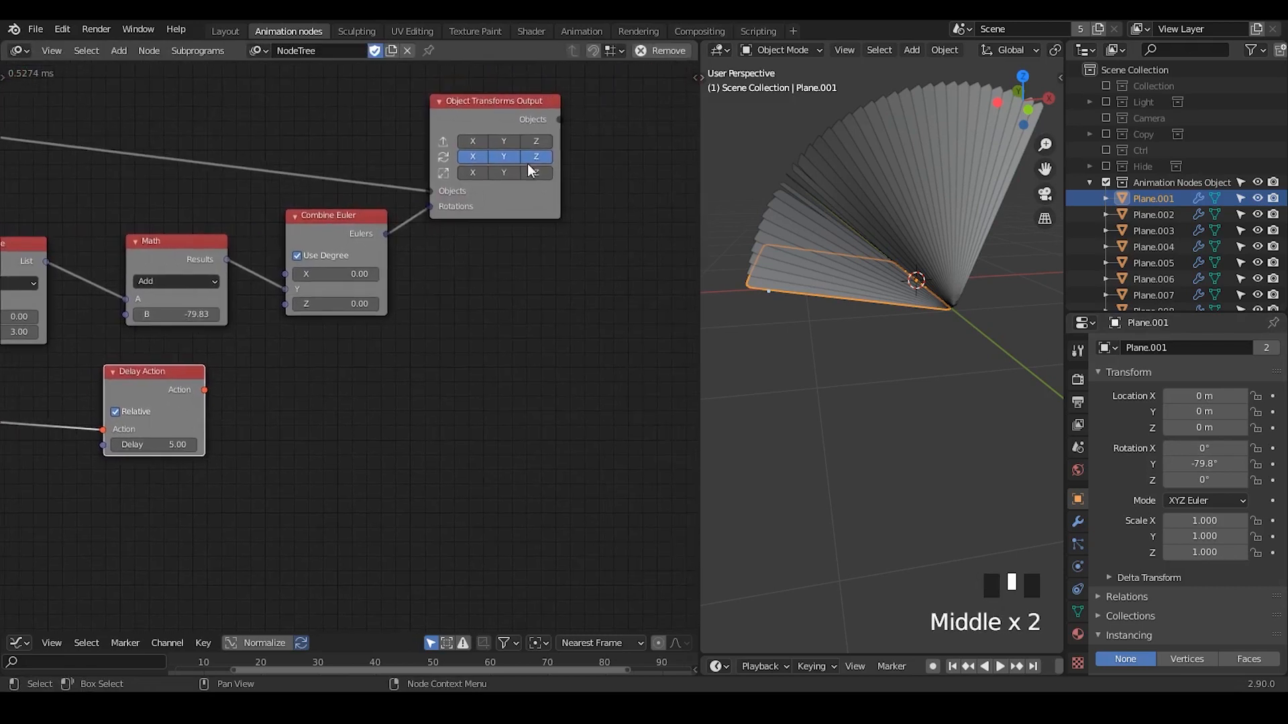
{"action": "middle_click_drag", "start_coordinate": [468, 243], "coordinate": [486, 174], "text": "ctrl"}
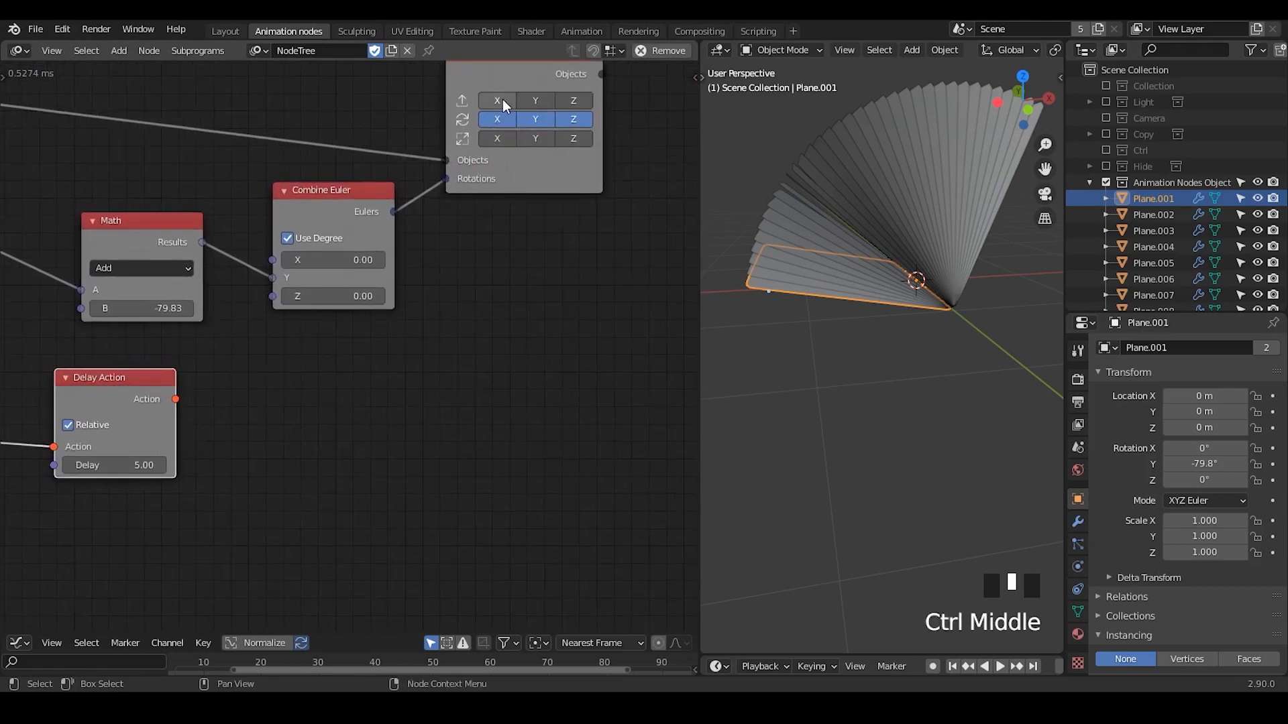
{"action": "left_click", "coordinate": [502, 99]}
{"action": "left_click", "coordinate": [537, 100]}
{"action": "left_click", "coordinate": [574, 100]}
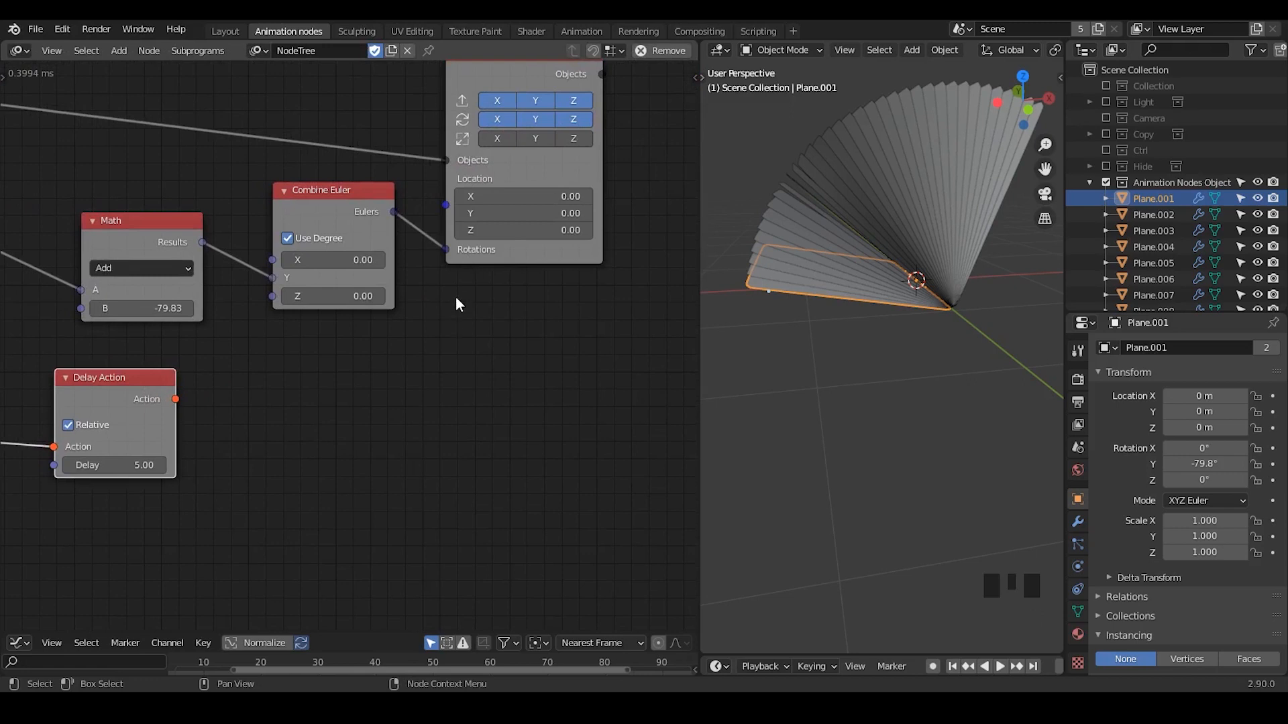
- Select a plane in the middle of the fan and show its modifier settings
{"action": "middle_click_drag", "start_coordinate": [456, 305], "coordinate": [475, 154]}
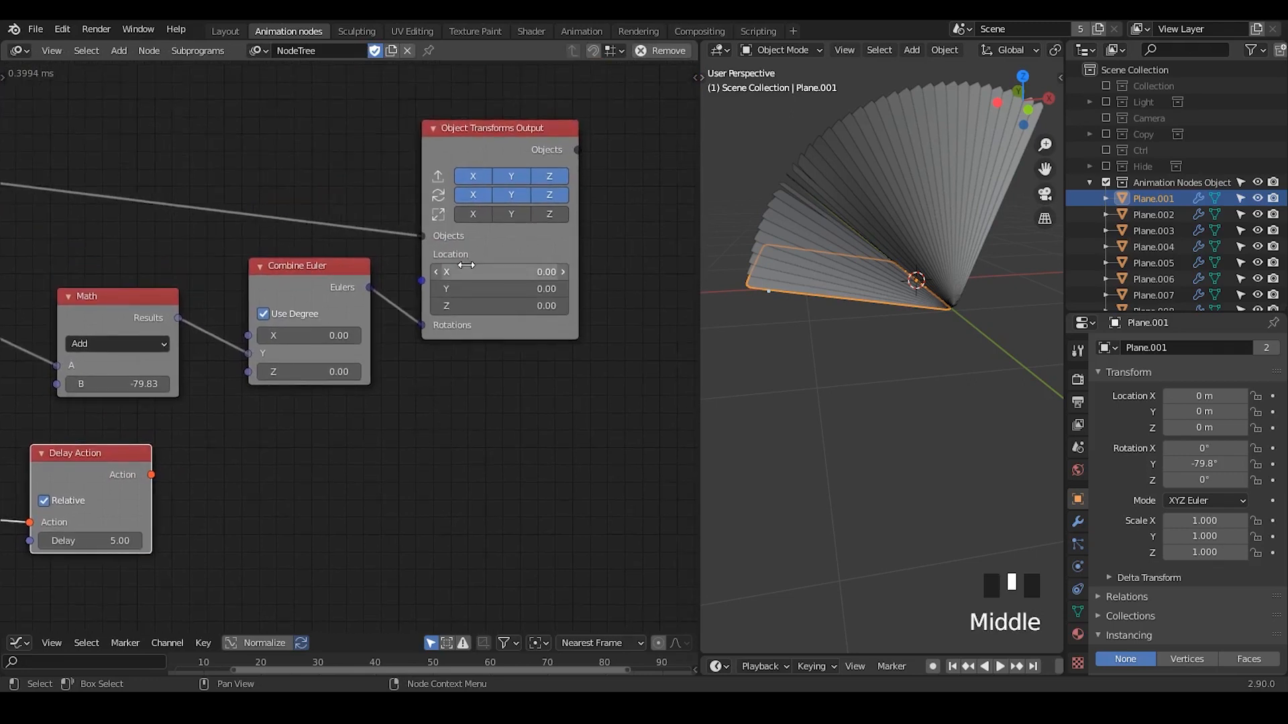
{"action": "middle_click_drag", "start_coordinate": [163, 430], "coordinate": [378, 267]}
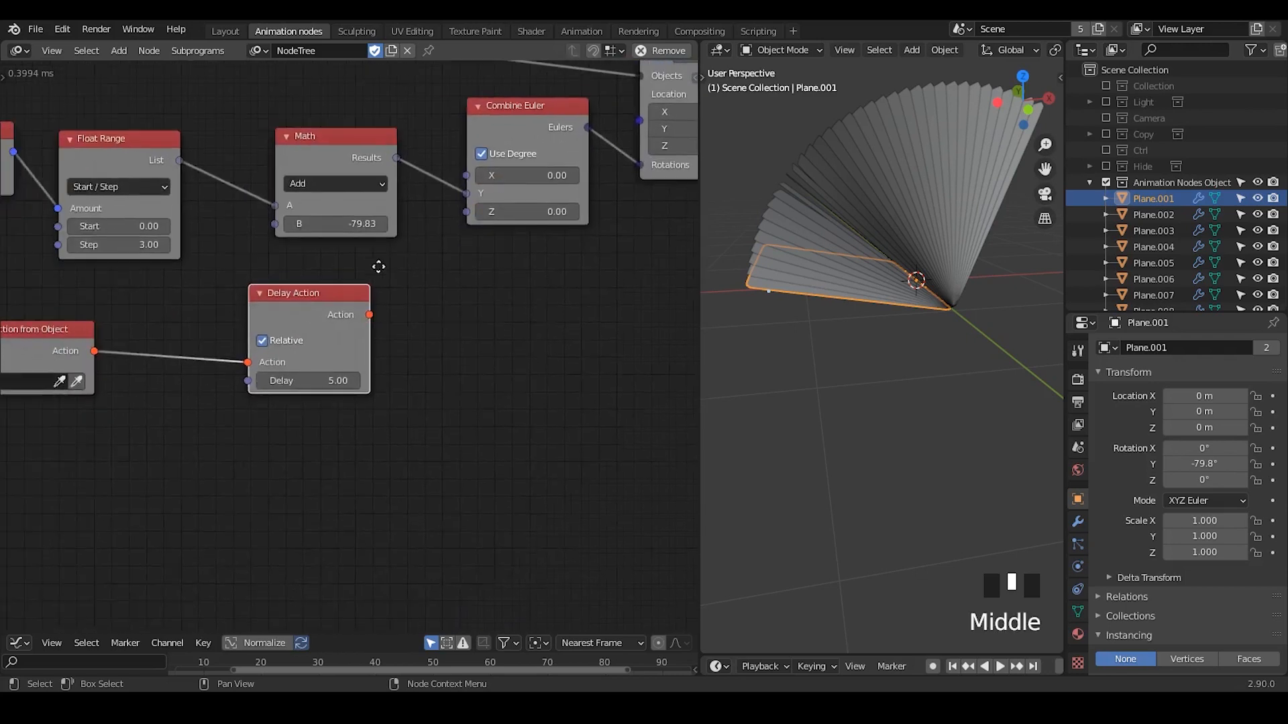
{"action": "middle_click_drag", "start_coordinate": [462, 294], "coordinate": [579, 289]}
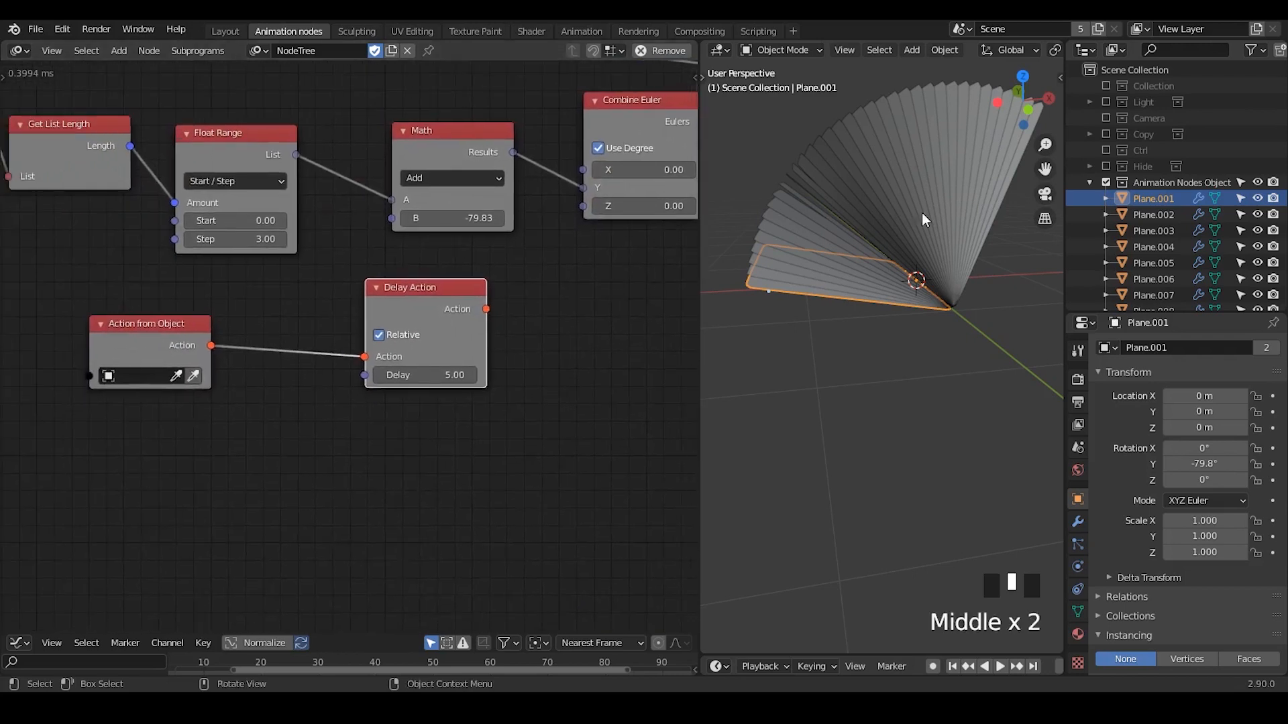
{"action": "left_click", "coordinate": [934, 214]}
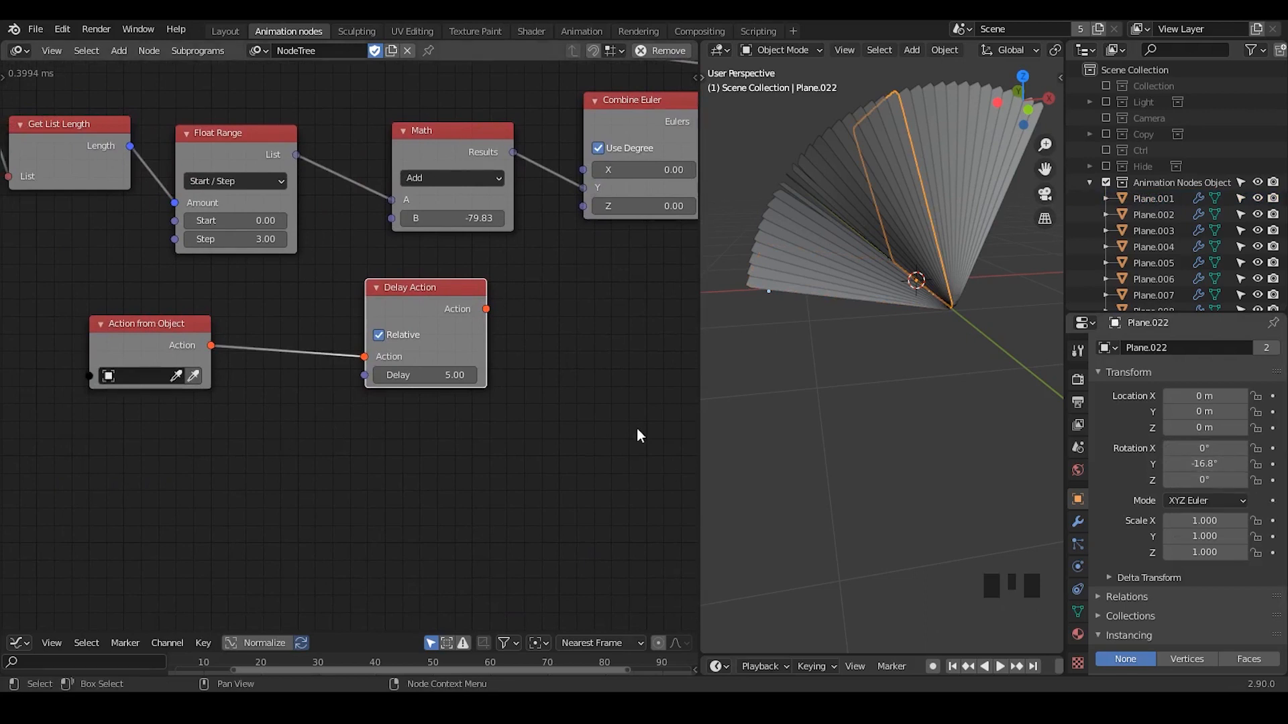
{"action": "left_click", "coordinate": [1078, 522]}
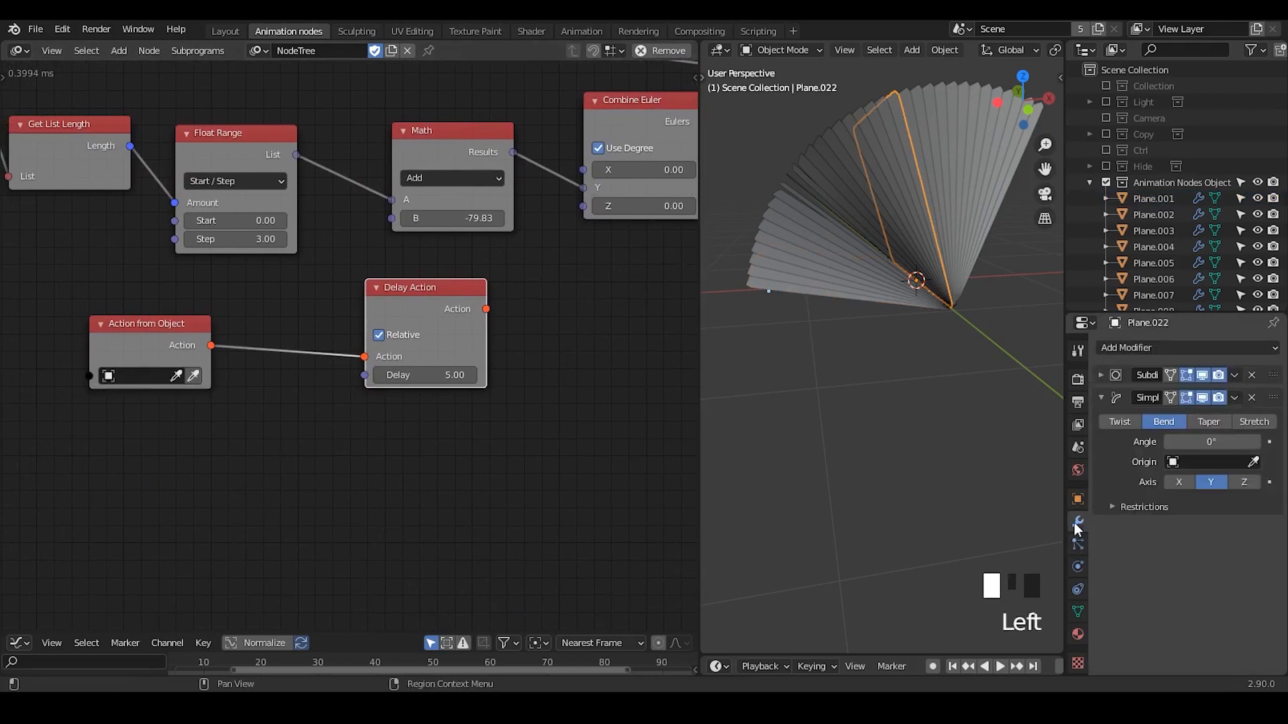
- Try a Simple Deform bend angle of 50.8° on the last plane of the fan and reset it to 0°
{"action": "left_click", "coordinate": [1013, 162]}
{"action": "middle_click_drag", "start_coordinate": [1016, 199], "coordinate": [847, 157], "text": "shift"}
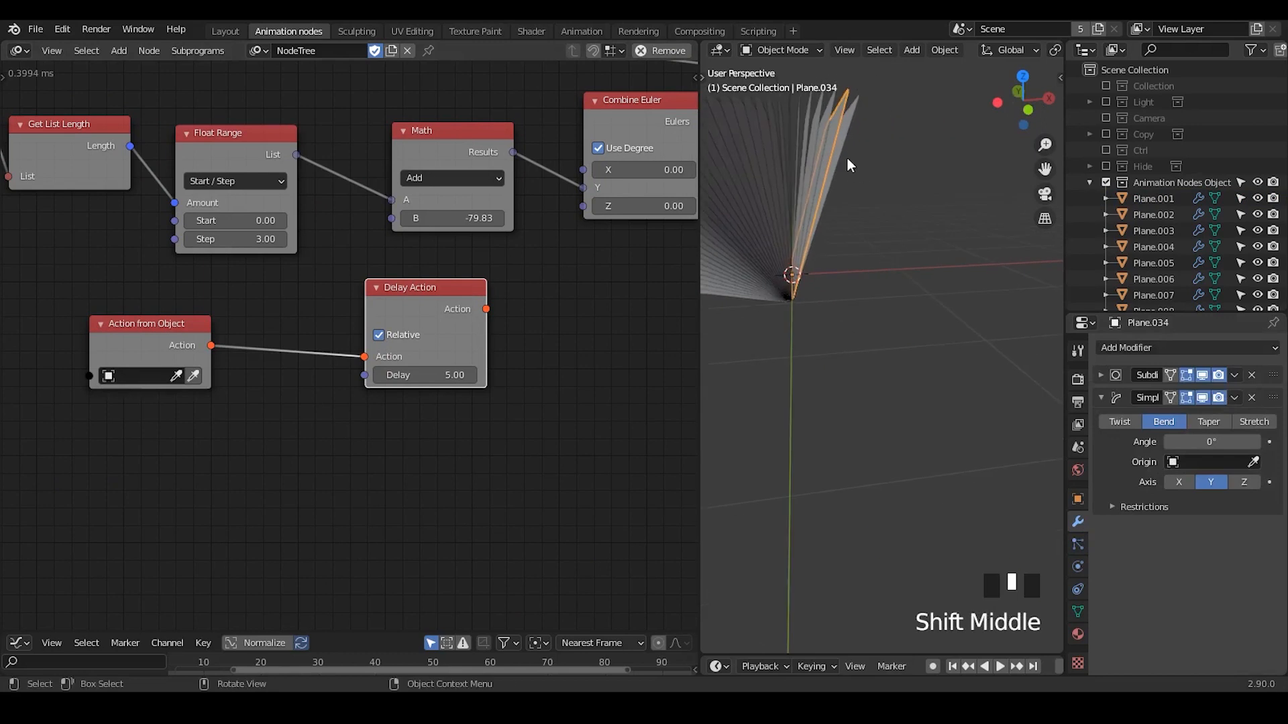
{"action": "left_click", "coordinate": [847, 159]}
{"action": "mouse_move", "coordinate": [1213, 449]}
{"action": "left_mouse_down"}
{"action": "mouse_move", "coordinate": [1275, 449]}
{"action": "mouse_move", "coordinate": [1207, 445]}
{"action": "left_mouse_up"}
{"action": "left_click", "coordinate": [1207, 445]}
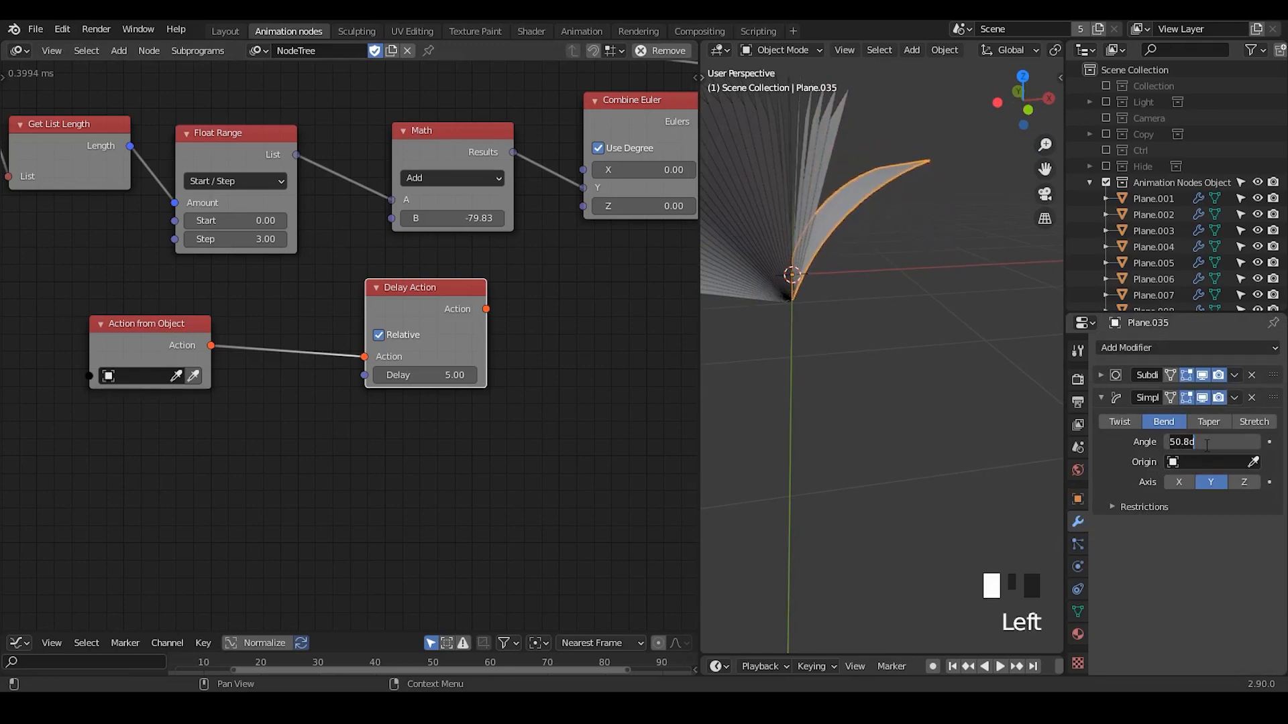
{"action": "type", "text": "0"}
{"action": "key", "text": "Return"}
{"action": "middle_click_drag", "start_coordinate": [782, 439], "coordinate": [902, 473], "text": "shift"}
{"action": "middle_click_drag", "start_coordinate": [891, 389], "coordinate": [864, 392], "text": "ctrl"}
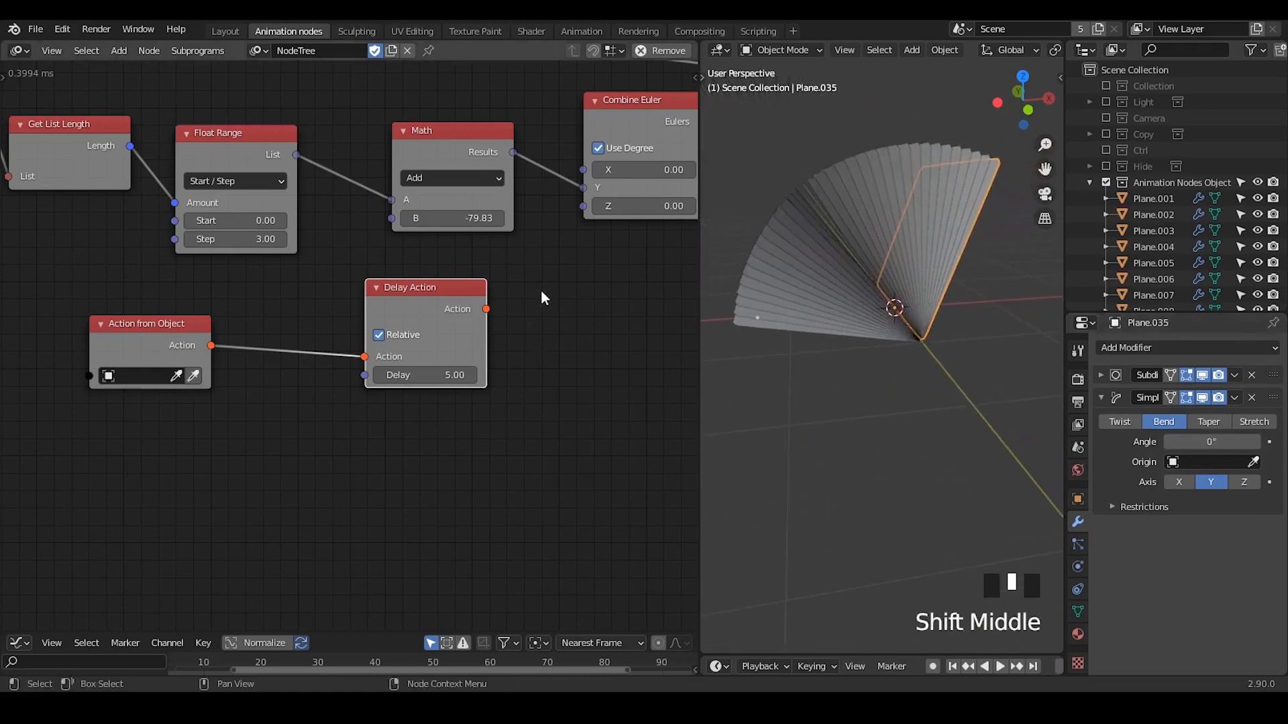
- Delete the Action from Object and Delay Action nodes and erase the stray annotation dot on the fan
{"action": "left_click", "coordinate": [115, 454]}
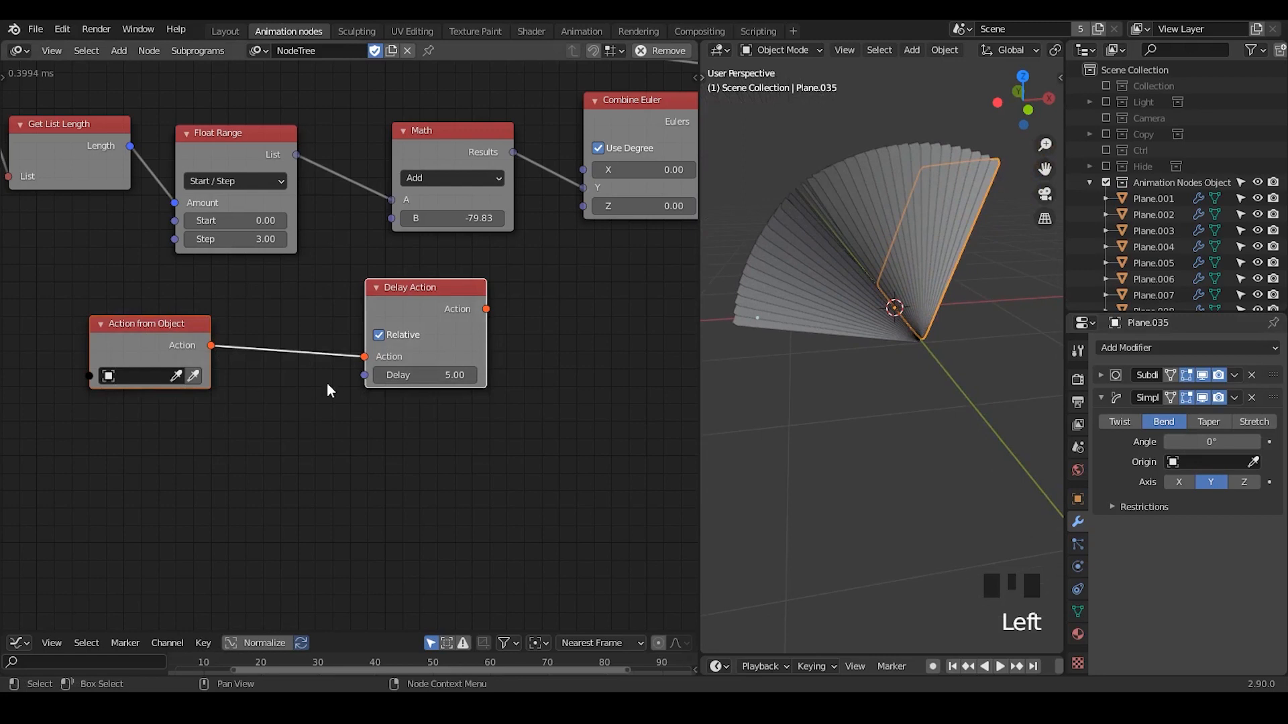
{"action": "key", "text": "x"}
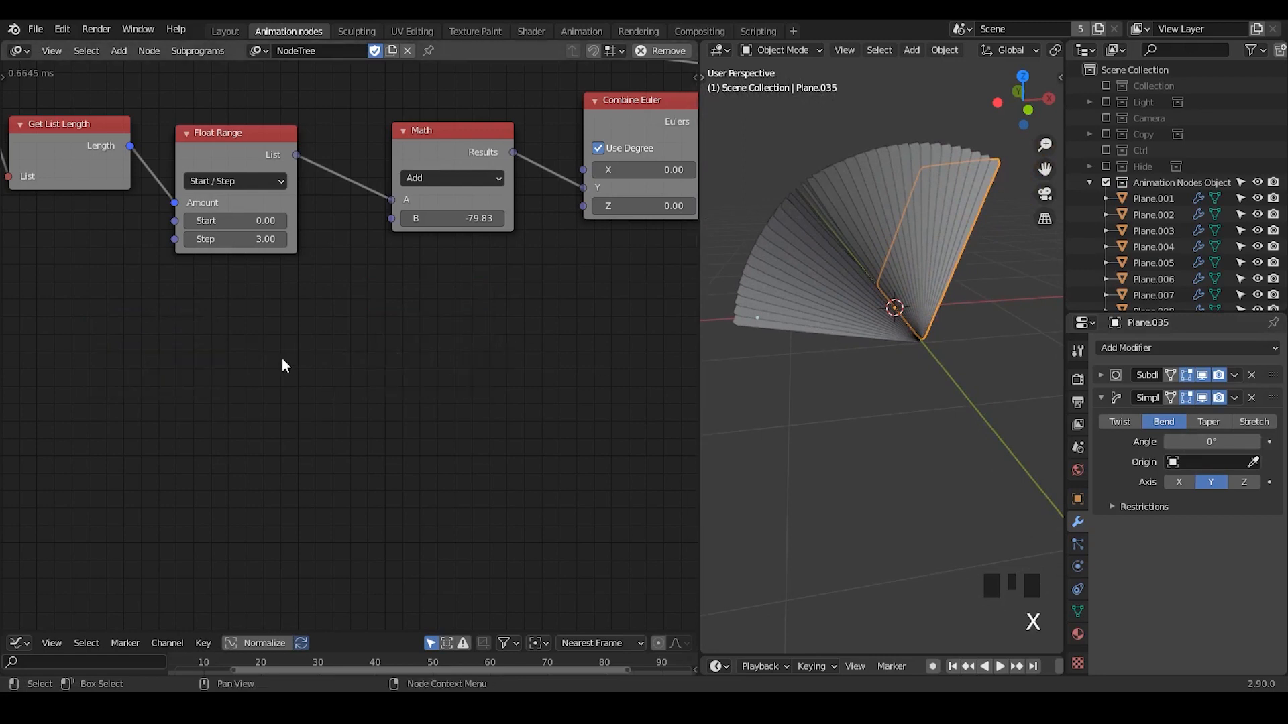
{"action": "key", "text": "d"}
{"action": "right_click_drag", "start_coordinate": [762, 303], "coordinate": [758, 308]}
- Search for "delay" among the nodes and add a Delay Time node below the Float Range node
{"action": "key", "text": "ctrl+a"}
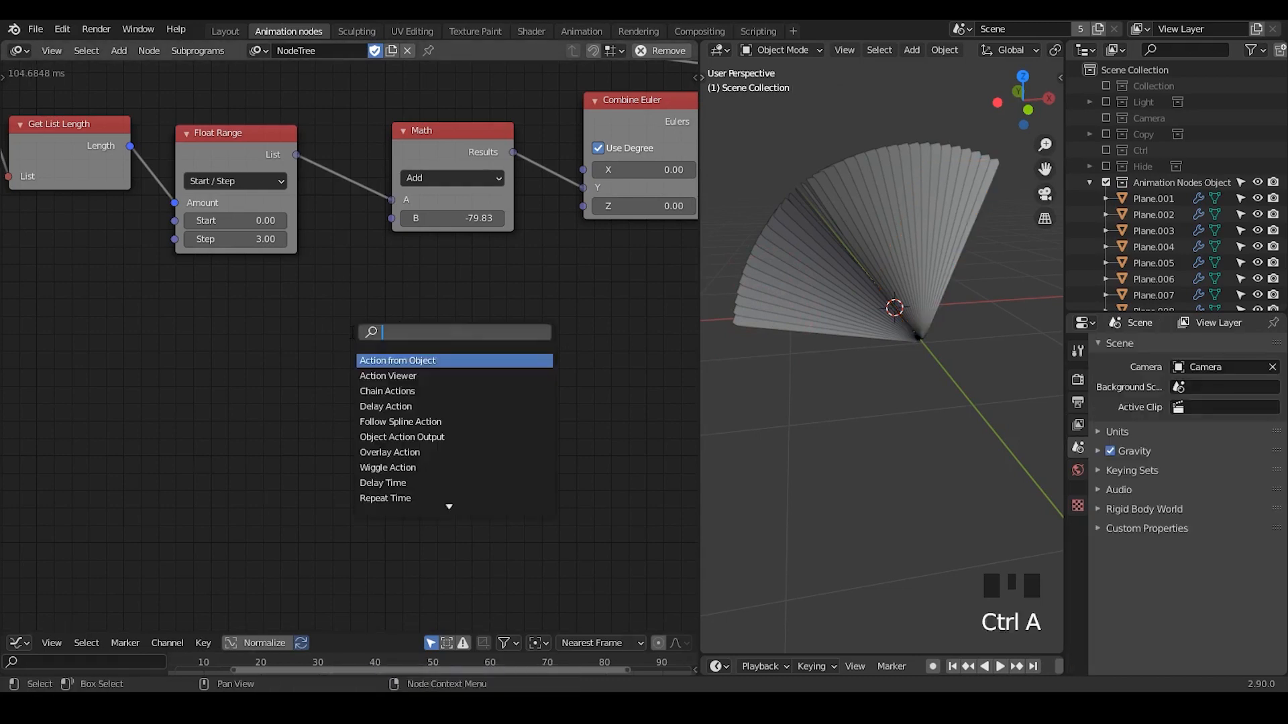
{"action": "type", "text": "delay"}
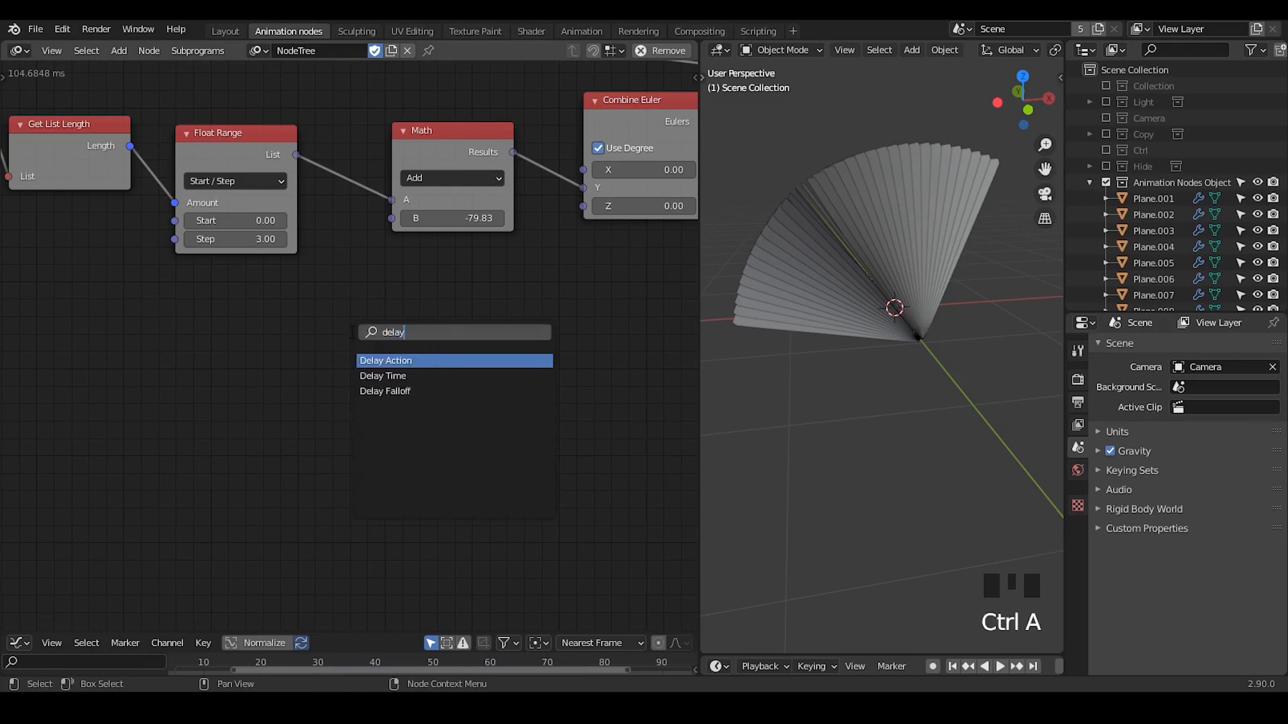
{"action": "key", "text": "Down"}
{"action": "key", "text": "Return"}
{"action": "left_click", "coordinate": [295, 402]}
{"action": "middle_click_drag", "start_coordinate": [295, 403], "coordinate": [439, 253]}
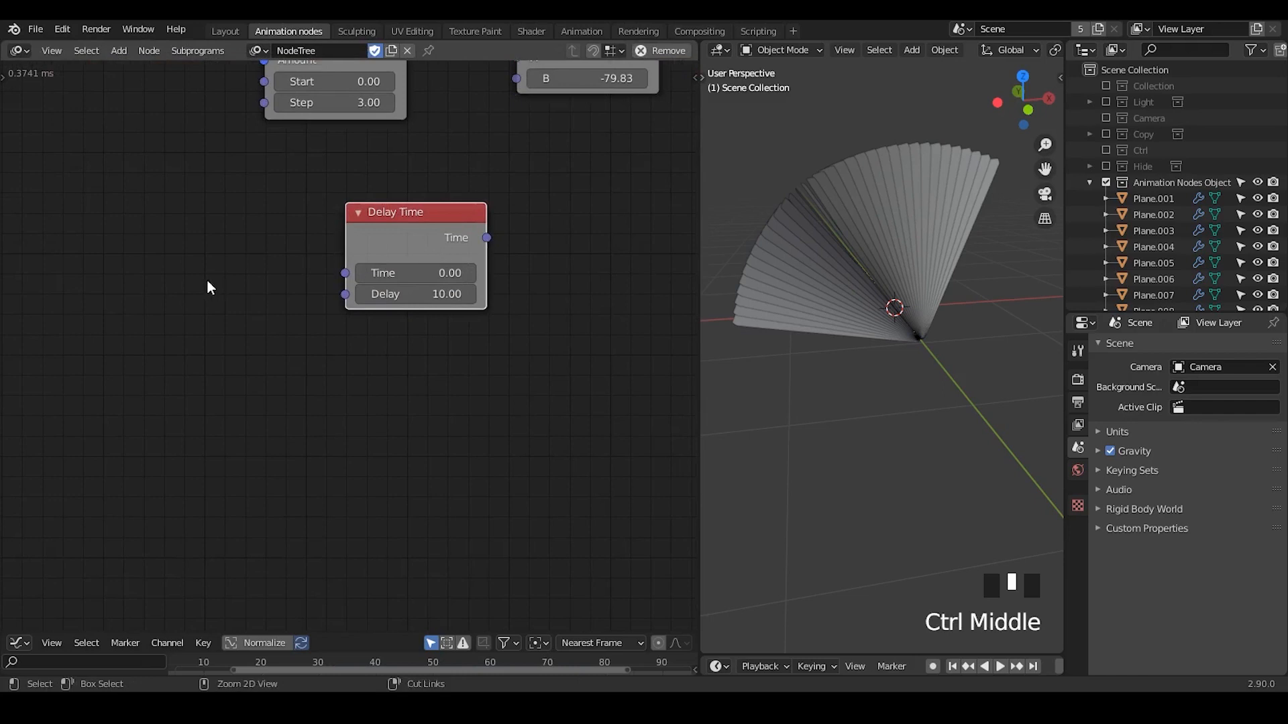
- Add a Time Info node and feed its Frame output into the Delay Time node's Time input
{"action": "key", "text": "ctrl+a"}
{"action": "type", "text": "time info"}
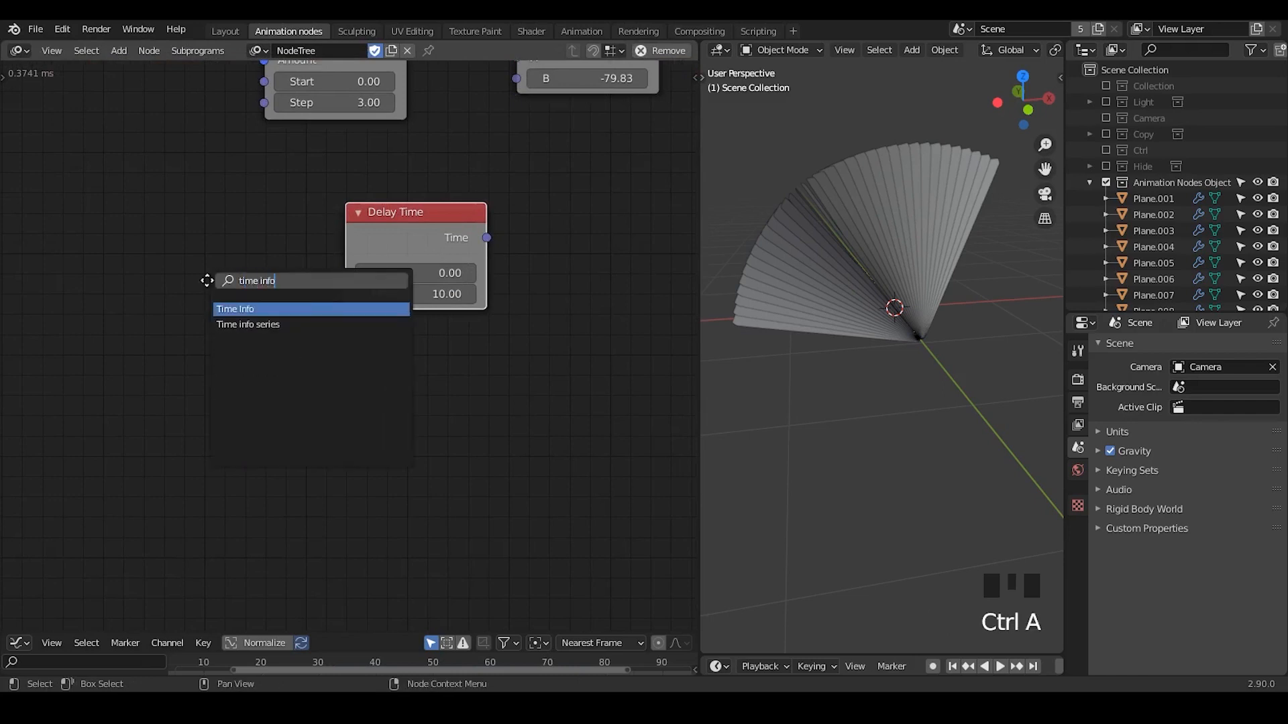
{"action": "key", "text": "Return"}
{"action": "left_click", "coordinate": [67, 238]}
{"action": "left_click_drag", "start_coordinate": [208, 268], "coordinate": [400, 275]}
{"action": "middle_click_drag", "start_coordinate": [536, 265], "coordinate": [456, 252]}
- Add an Animate Float node and connect the Delay Time output to its Time input
{"action": "key", "text": "ctrl+a"}
{"action": "type", "text": "animate"}
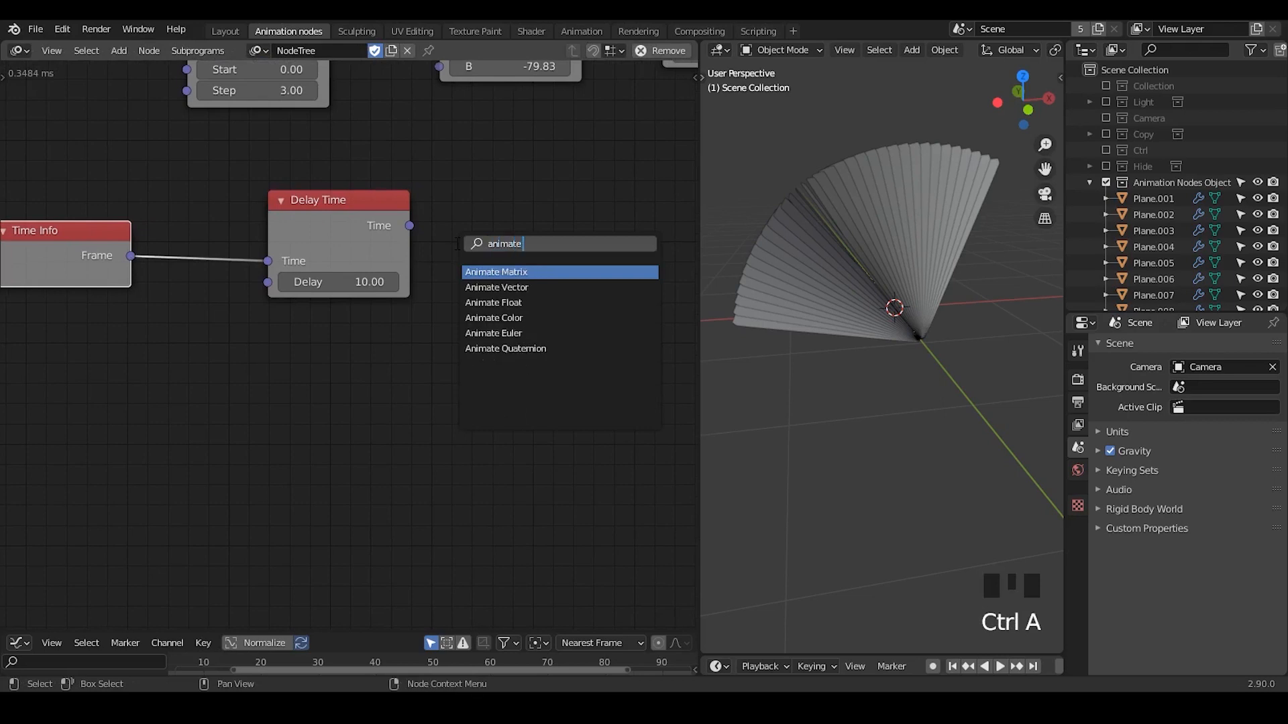
{"action": "type", "text": " float"}
{"action": "key", "text": "Return"}
{"action": "left_click", "coordinate": [461, 181]}
{"action": "left_click_drag", "start_coordinate": [374, 206], "coordinate": [460, 268]}
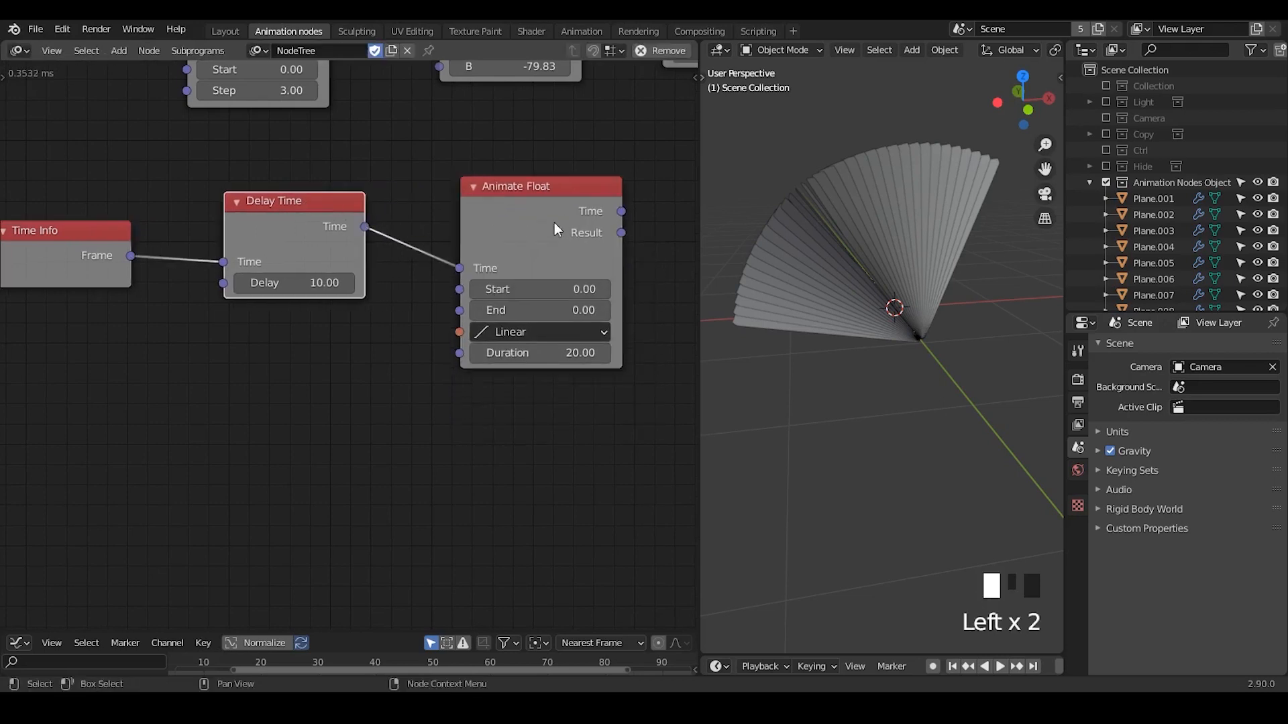
- Attach a Viewer node to the Result output of the Animate Float node
{"action": "middle_click_drag", "start_coordinate": [554, 222], "coordinate": [474, 200]}
{"action": "left_click", "coordinate": [478, 201]}
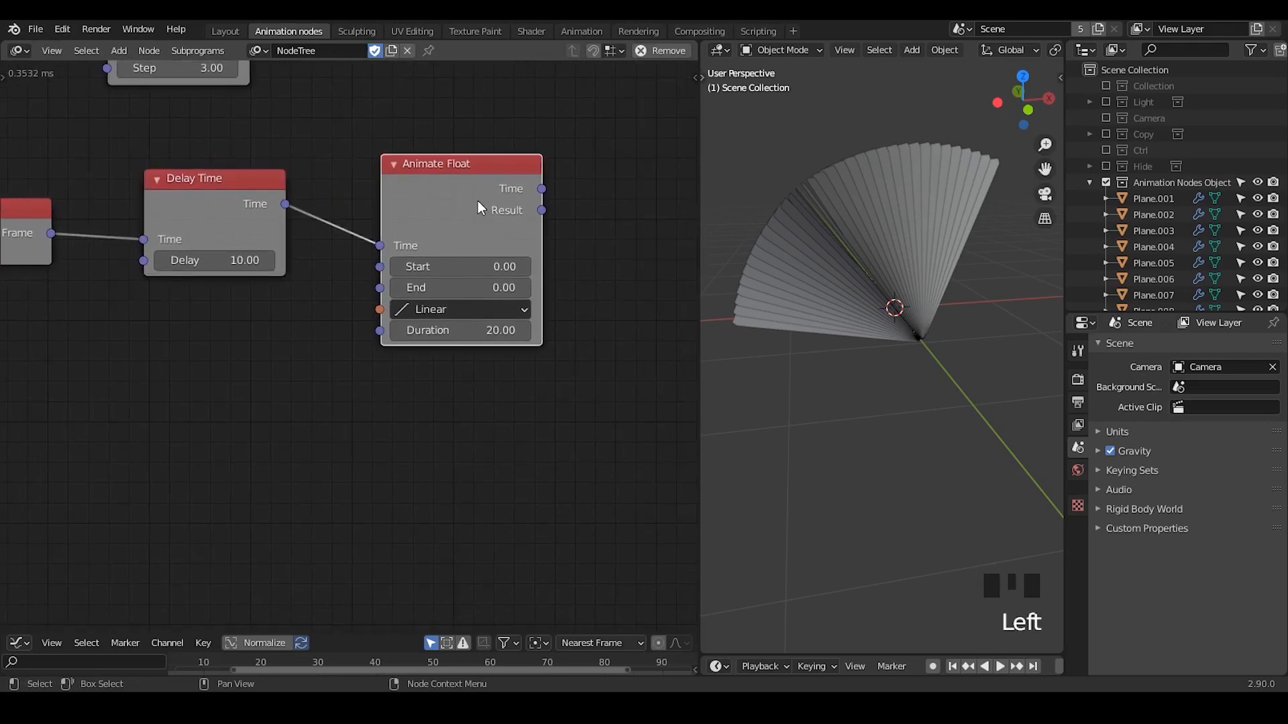
{"action": "key", "text": "w"}
{"action": "left_click", "coordinate": [473, 291]}
{"action": "left_click", "coordinate": [473, 292]}
{"action": "key", "text": "w"}
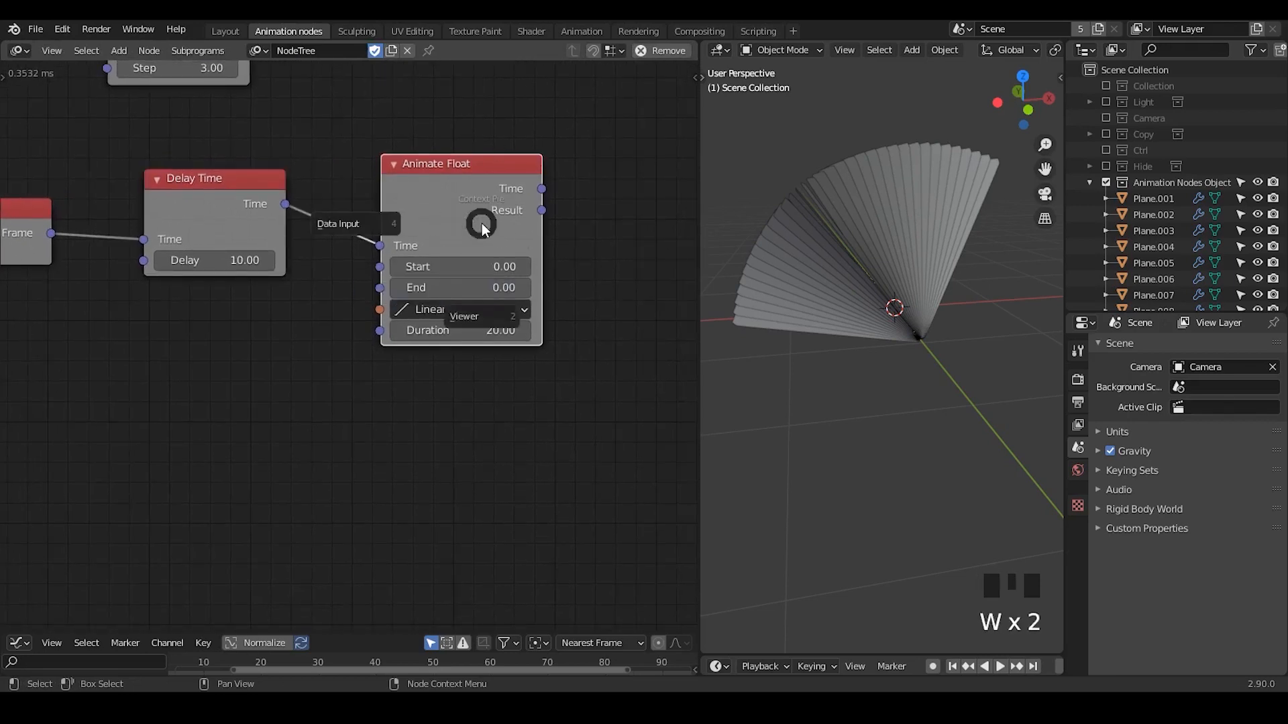
{"action": "left_click", "coordinate": [488, 297]}
{"action": "left_click", "coordinate": [489, 297]}
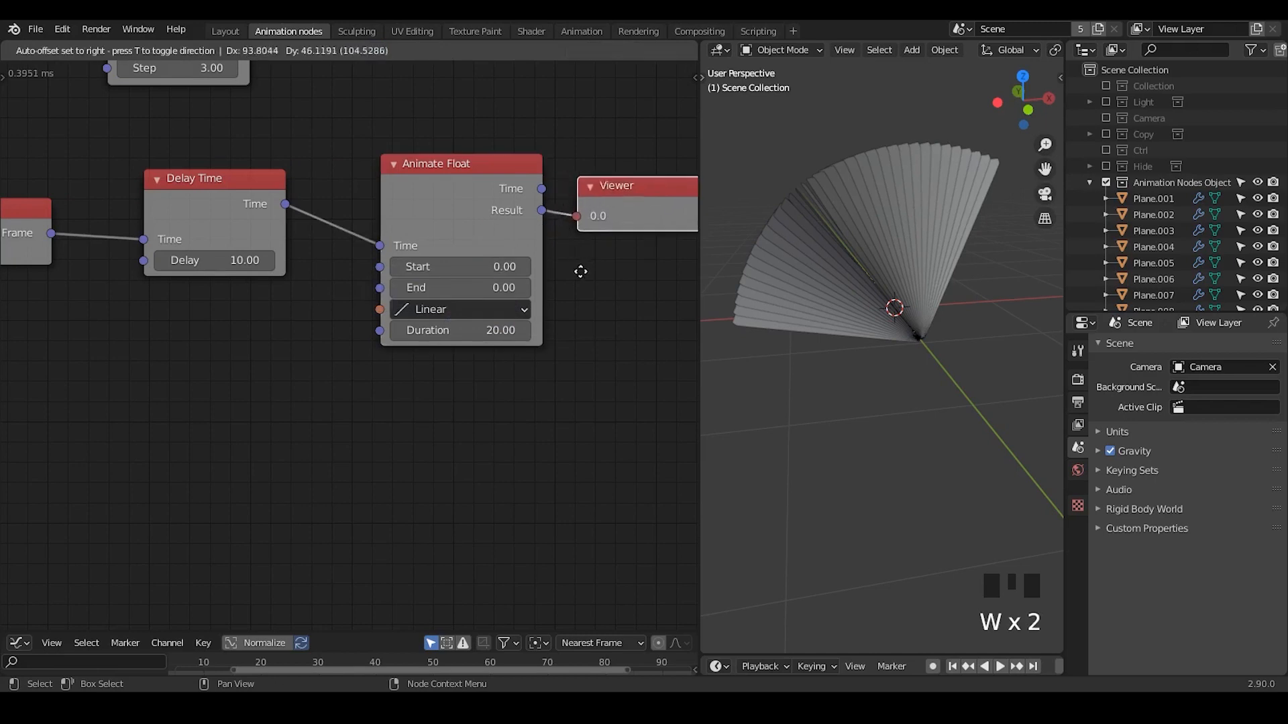
- Set the Delay Time node's Delay to 0
{"action": "middle_click_drag", "start_coordinate": [581, 295], "coordinate": [551, 290]}
{"action": "left_click", "coordinate": [186, 250]}
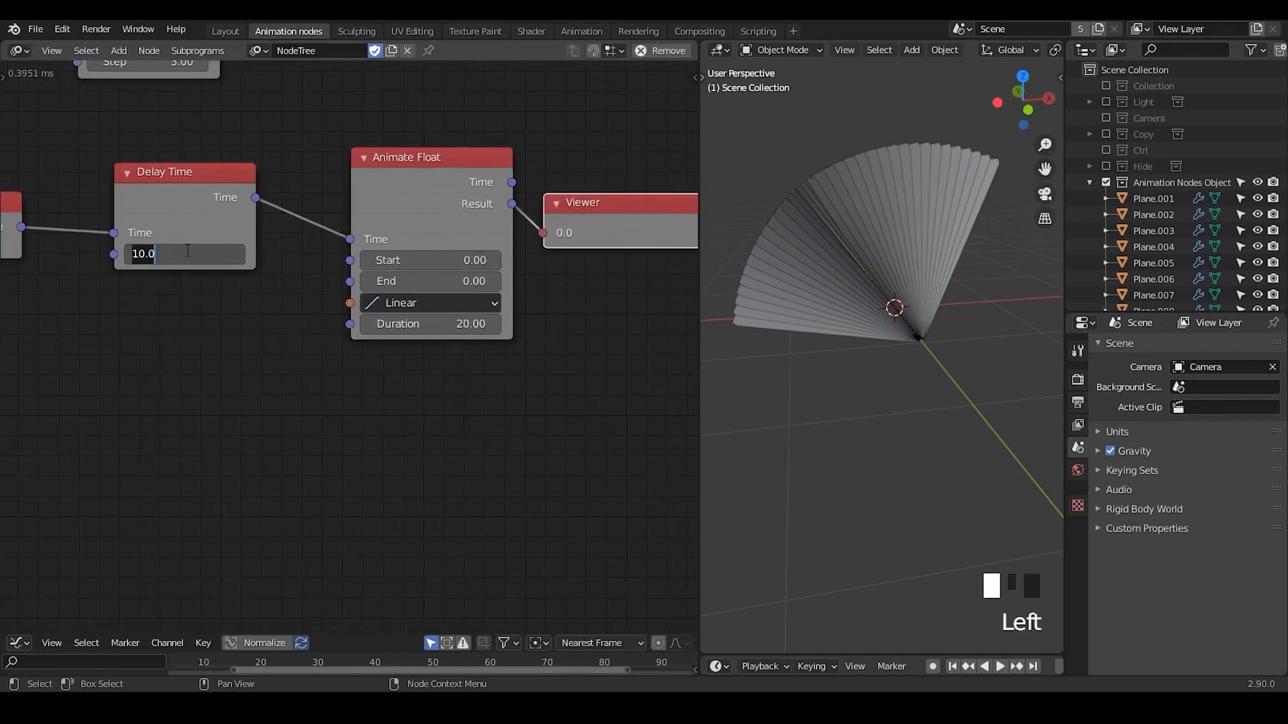
{"action": "key", "text": "Escape"}
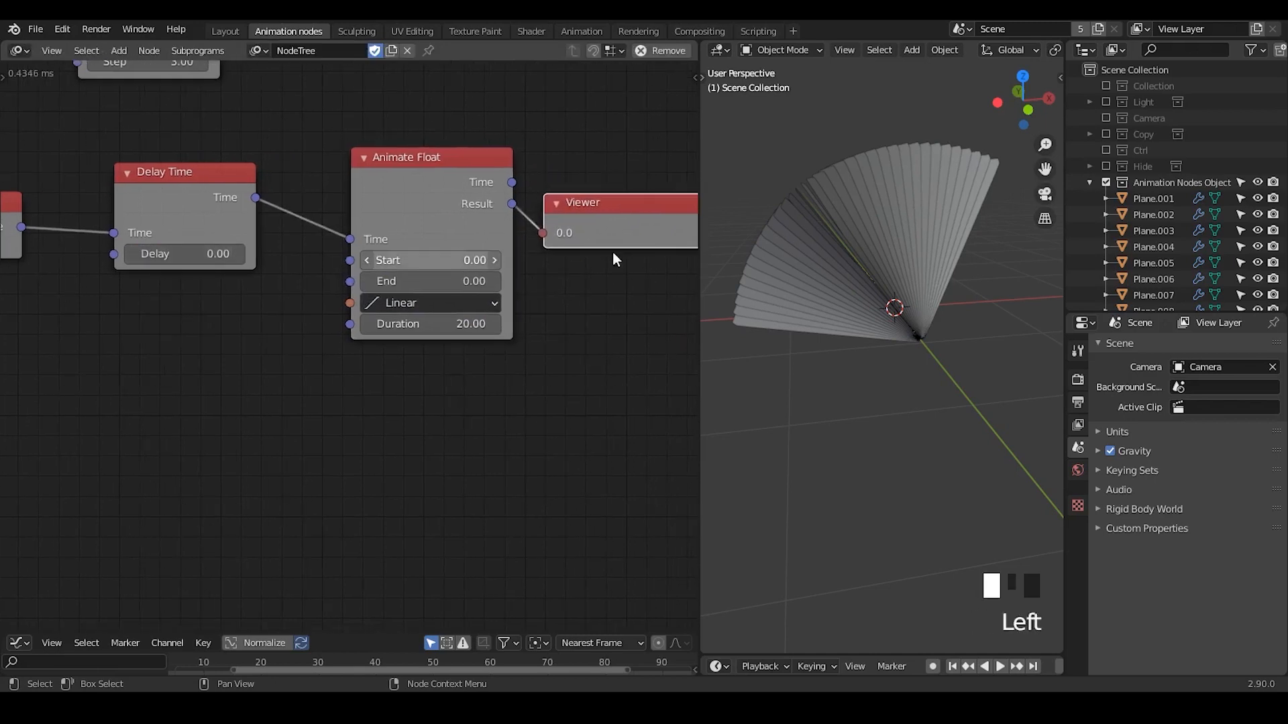
- Widen the 3D viewport, enlarge the timeline area beneath it and slightly reposition the Animate Float node
{"action": "left_click_drag", "start_coordinate": [698, 279], "coordinate": [551, 302]}
{"action": "middle_click_drag", "start_coordinate": [451, 377], "coordinate": [374, 377]}
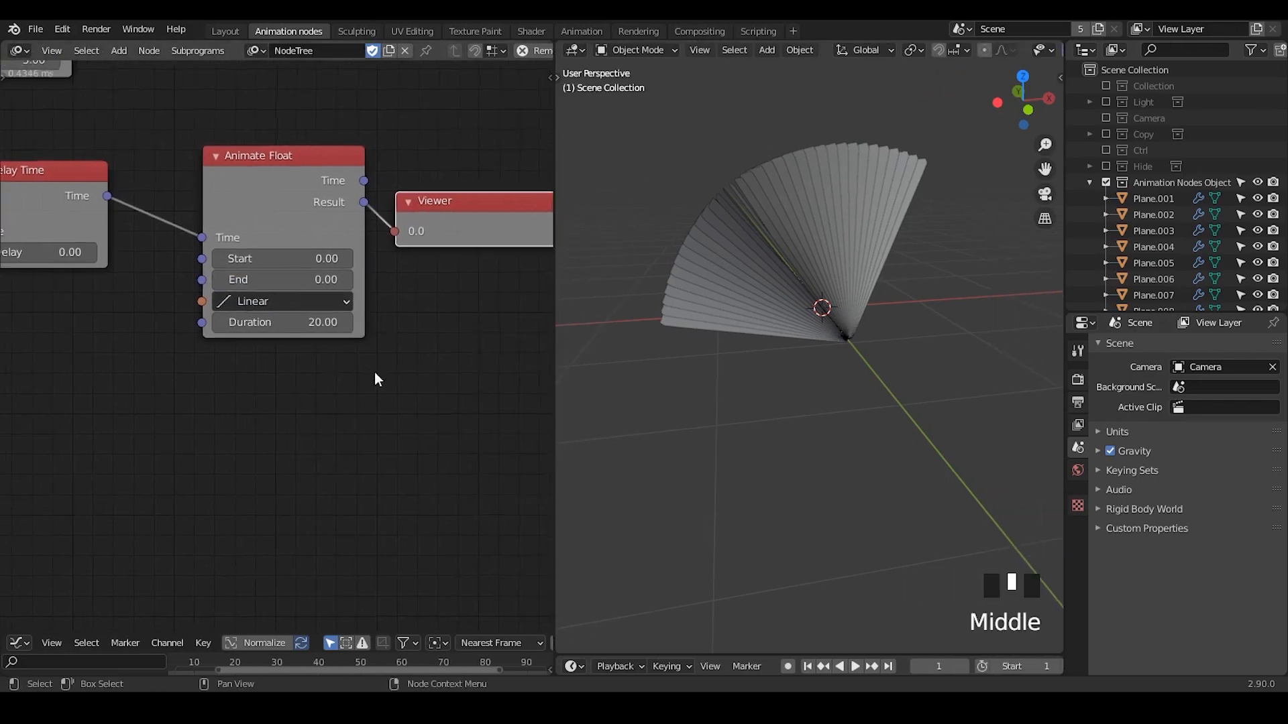
{"action": "middle_click_drag", "start_coordinate": [393, 305], "coordinate": [387, 375], "text": "ctrl"}
{"action": "left_click_drag", "start_coordinate": [283, 221], "coordinate": [259, 235]}
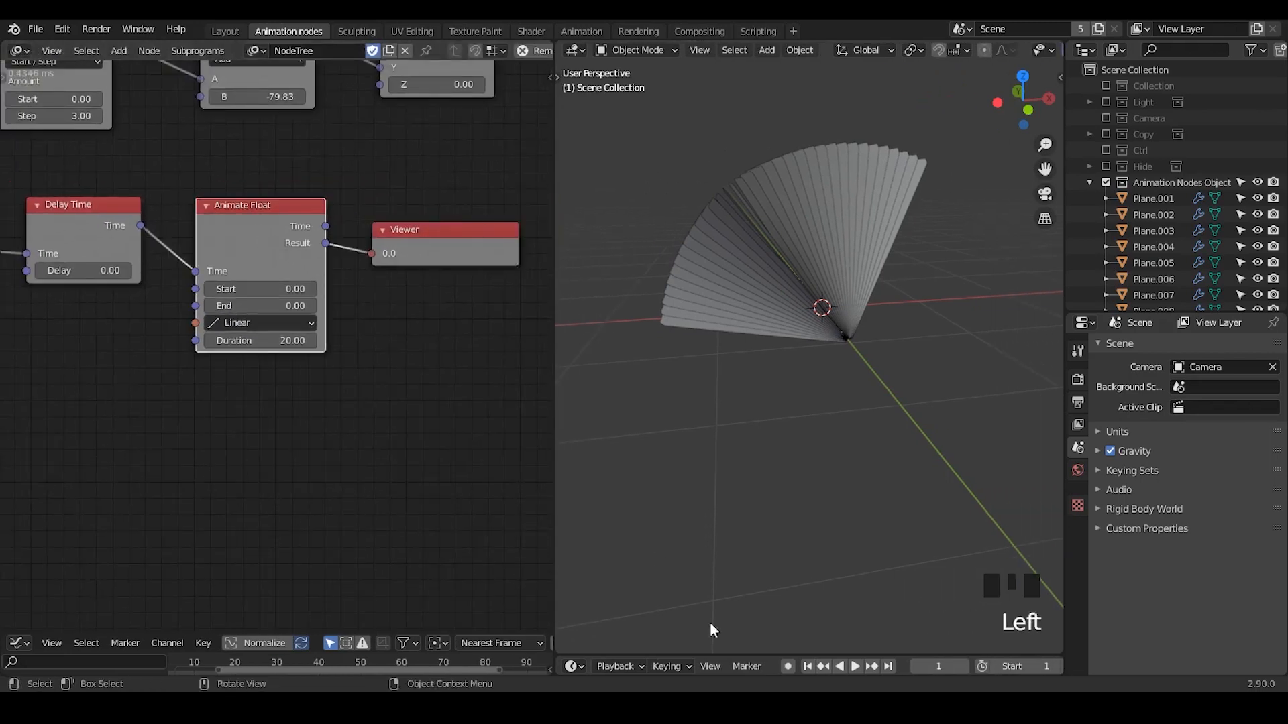
{"action": "left_click_drag", "start_coordinate": [736, 654], "coordinate": [736, 388]}
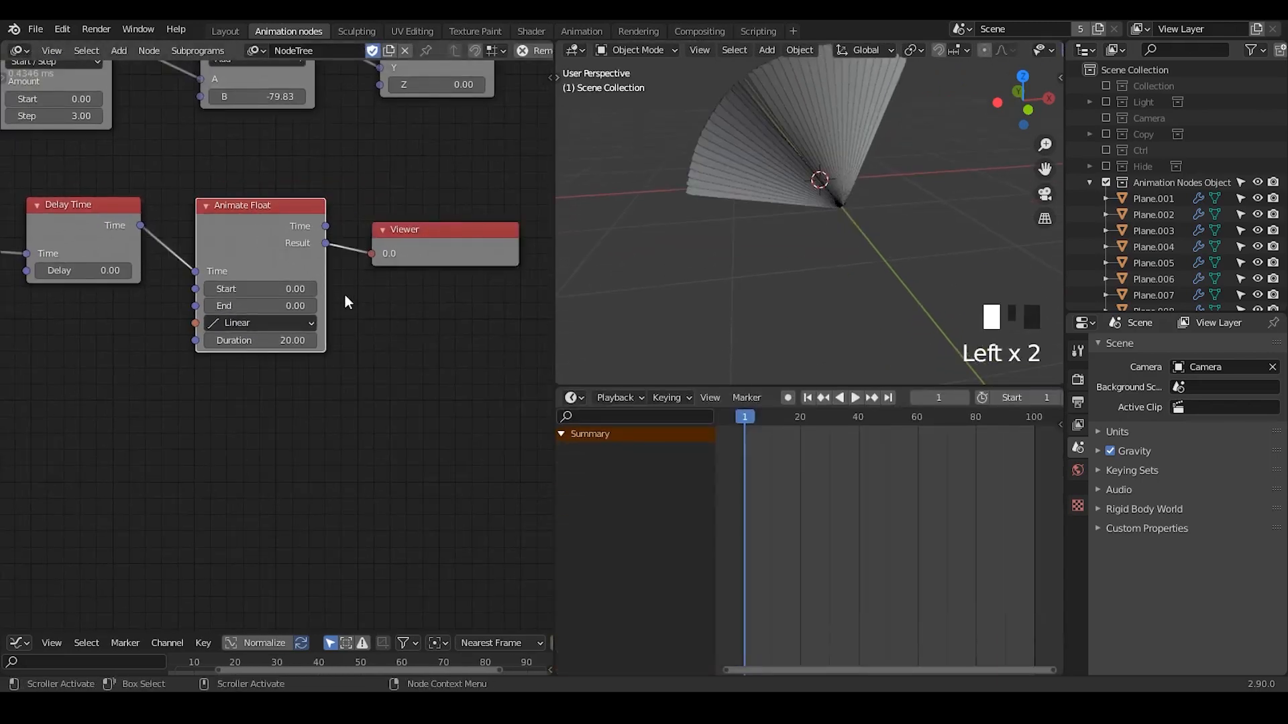
- Set the Animate Float node's End value to 200
{"action": "left_click", "coordinate": [283, 305]}
{"action": "type", "text": "200"}
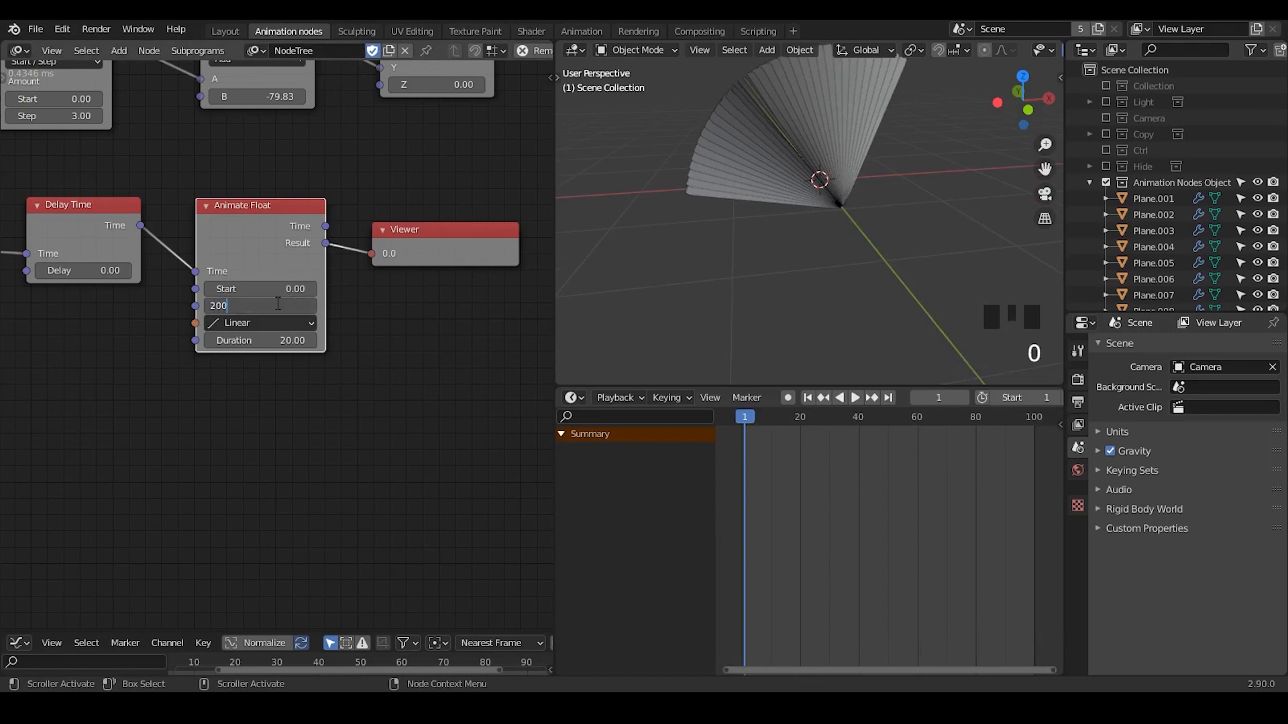
{"action": "key", "text": "Return"}
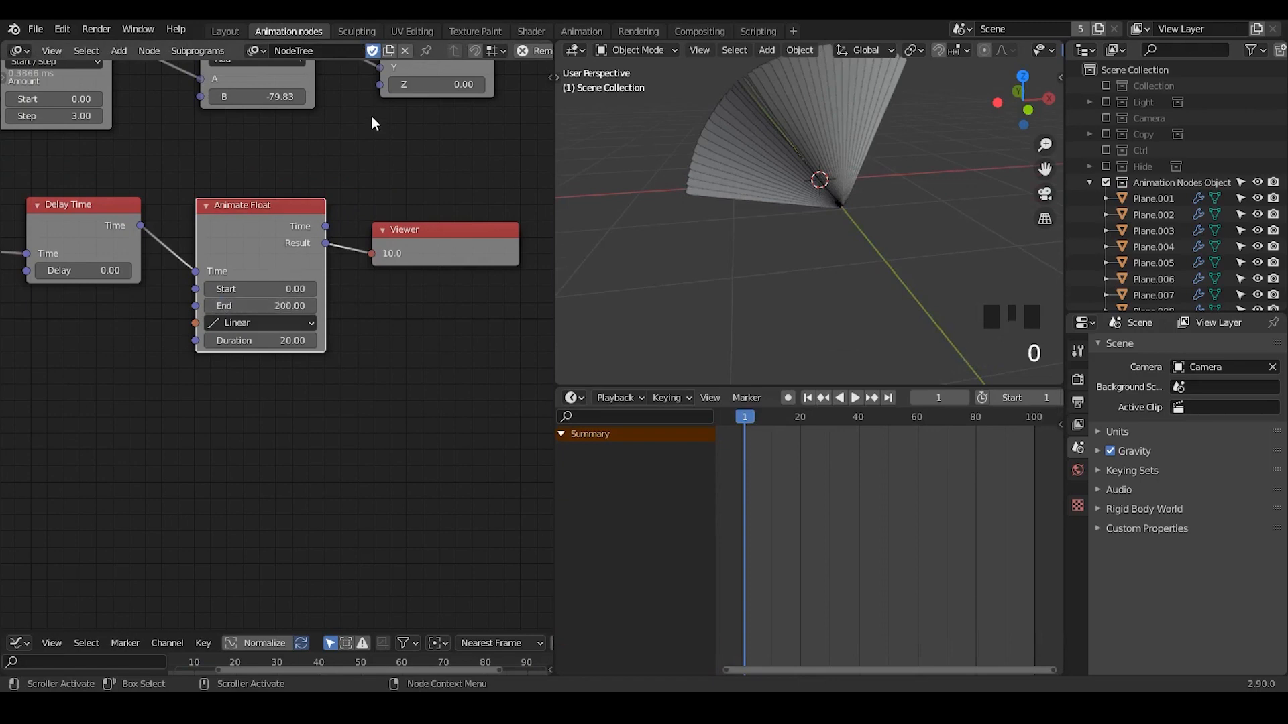
- Connect the Animate Float Result output to the Math node's B input and select Plane.001 in the fan
{"action": "middle_click_drag", "start_coordinate": [371, 193], "coordinate": [371, 283]}
{"action": "left_click", "coordinate": [350, 320]}
{"action": "left_click_drag", "start_coordinate": [325, 334], "coordinate": [197, 188]}
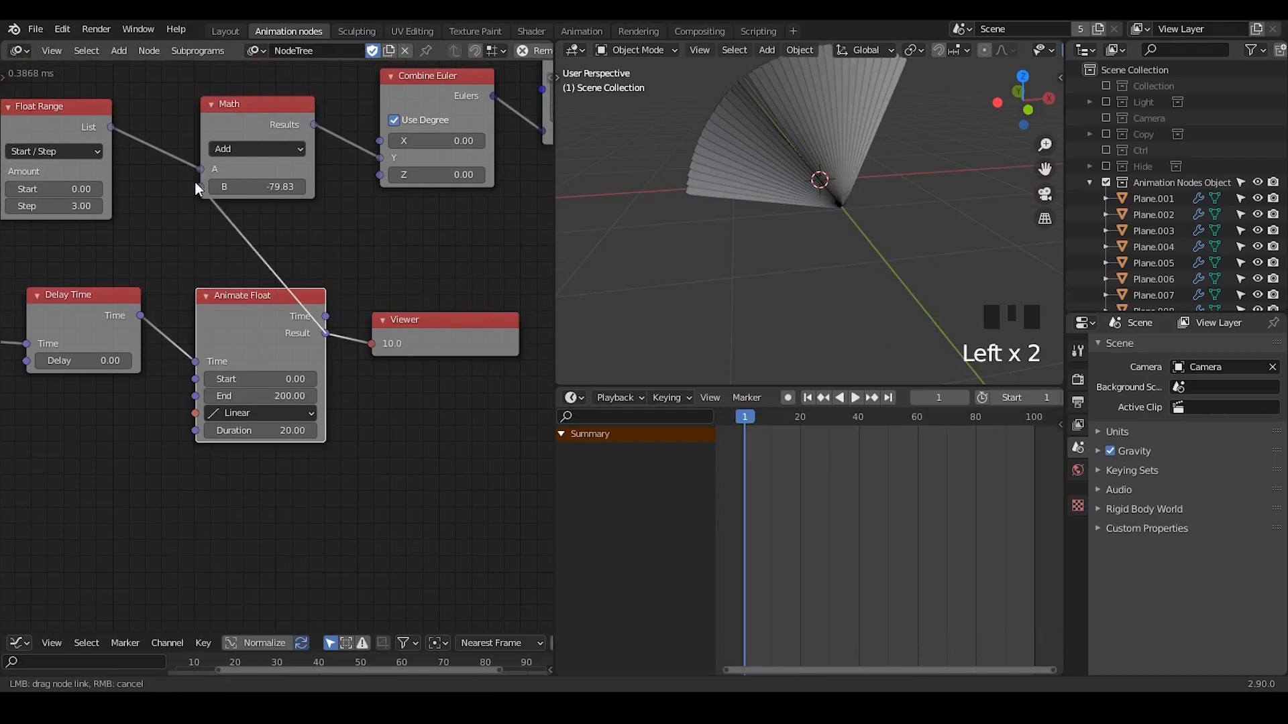
{"action": "left_click_drag", "start_coordinate": [344, 263], "coordinate": [200, 188]}
{"action": "middle_click_drag", "start_coordinate": [841, 214], "coordinate": [810, 223], "text": "shift"}
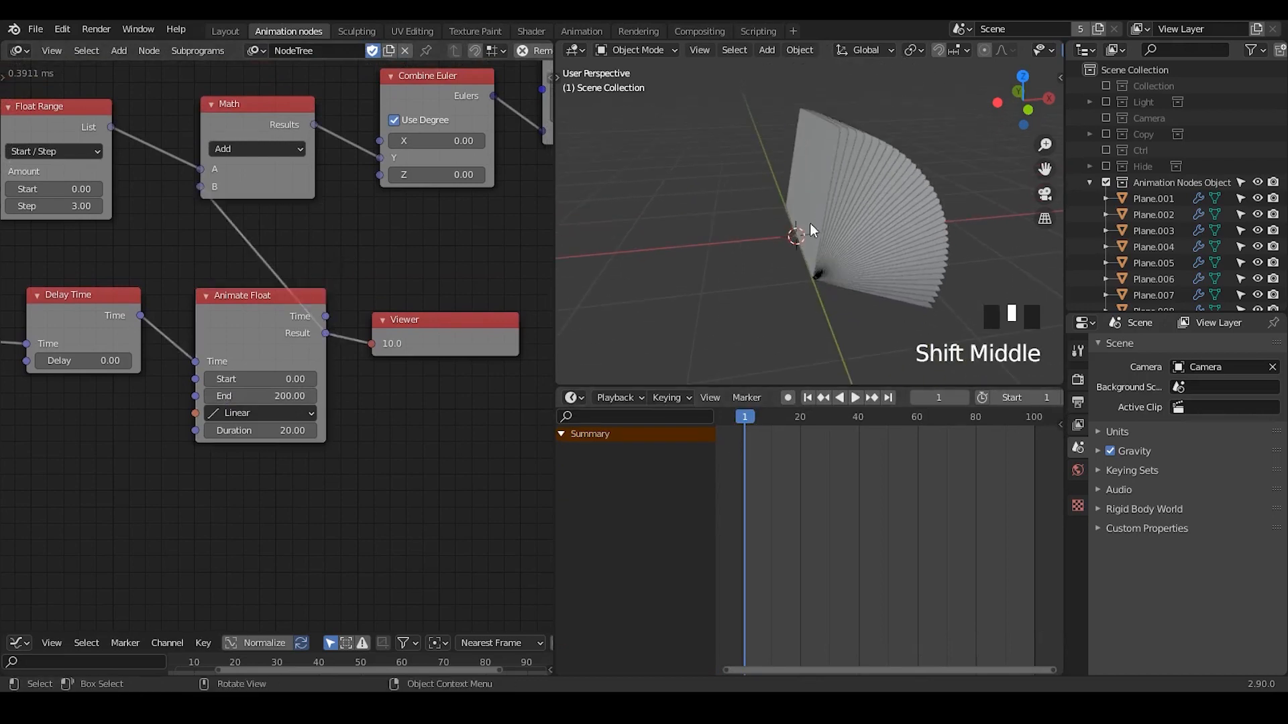
{"action": "left_click", "coordinate": [811, 223]}
- Rearrange the nodes, shifting the Viewer slightly and moving Time Info, Delay Time and Animate Float away from it as a group
{"action": "left_click", "coordinate": [431, 379]}
{"action": "left_click_drag", "start_coordinate": [406, 342], "coordinate": [417, 337]}
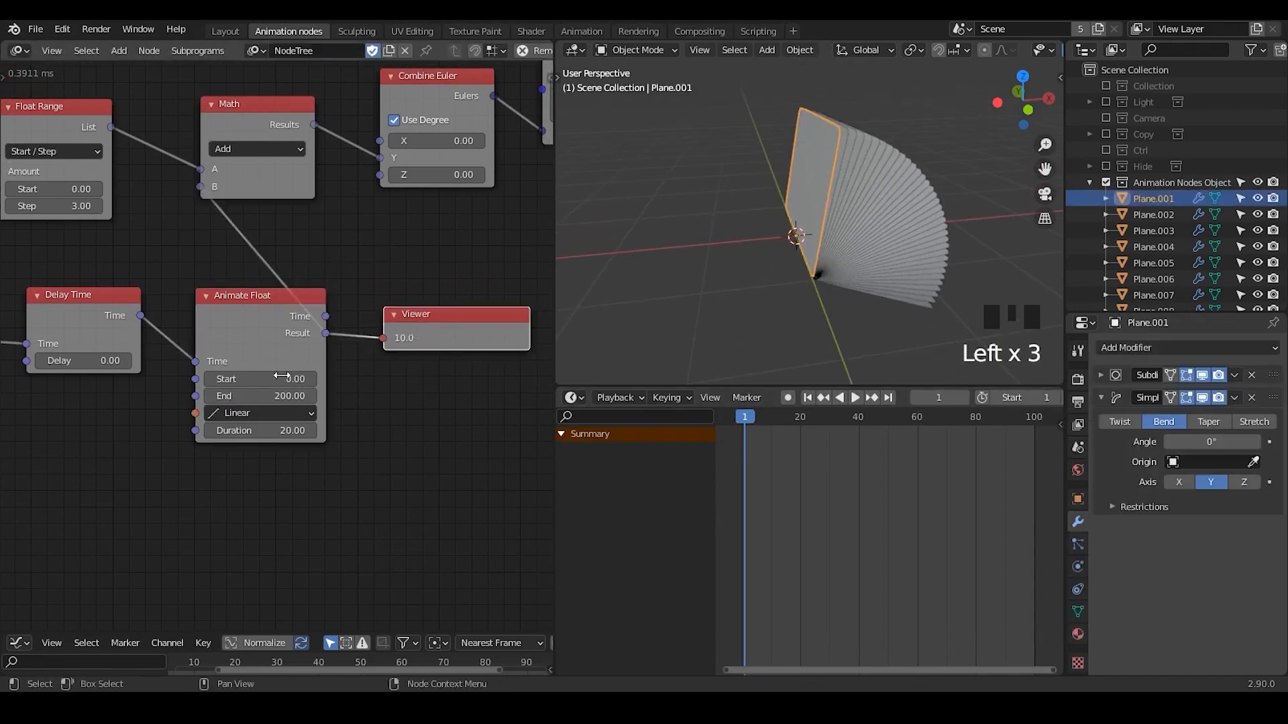
{"action": "middle_click_drag", "start_coordinate": [347, 362], "coordinate": [452, 322]}
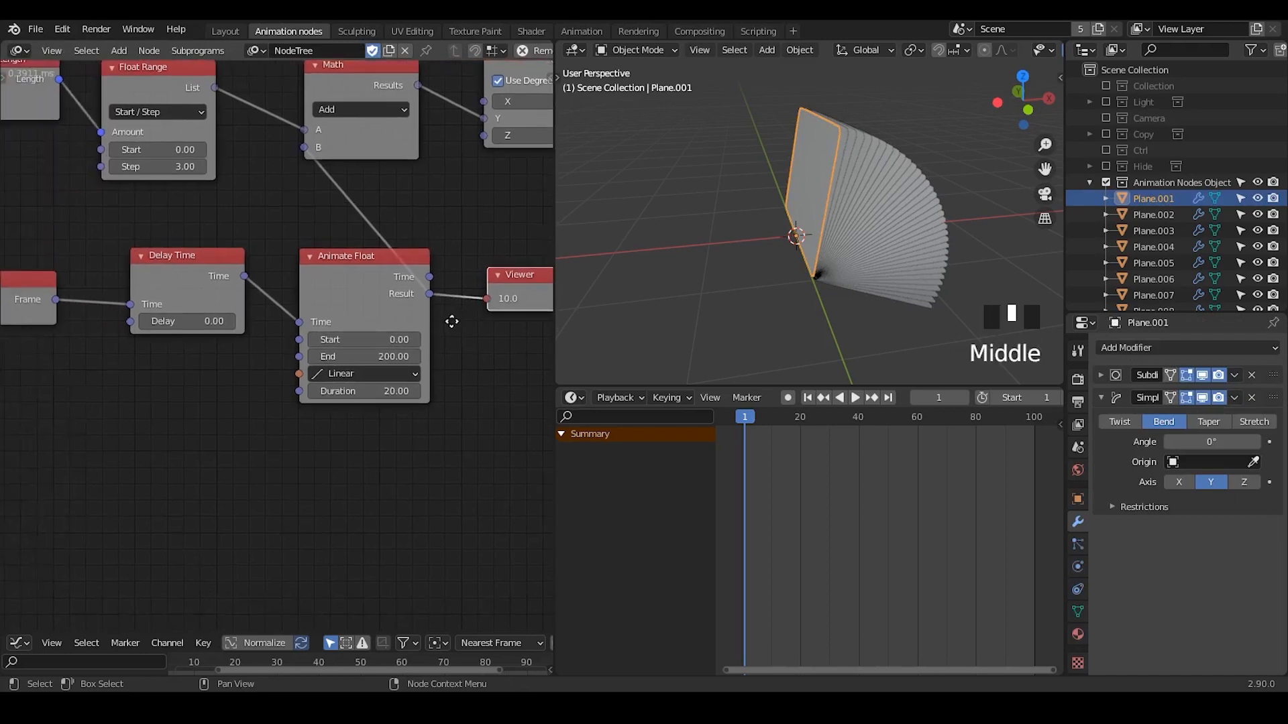
{"action": "middle_click_drag", "start_coordinate": [272, 262], "coordinate": [336, 254]}
{"action": "left_click_drag", "start_coordinate": [421, 206], "coordinate": [79, 330]}
{"action": "key", "text": "g"}
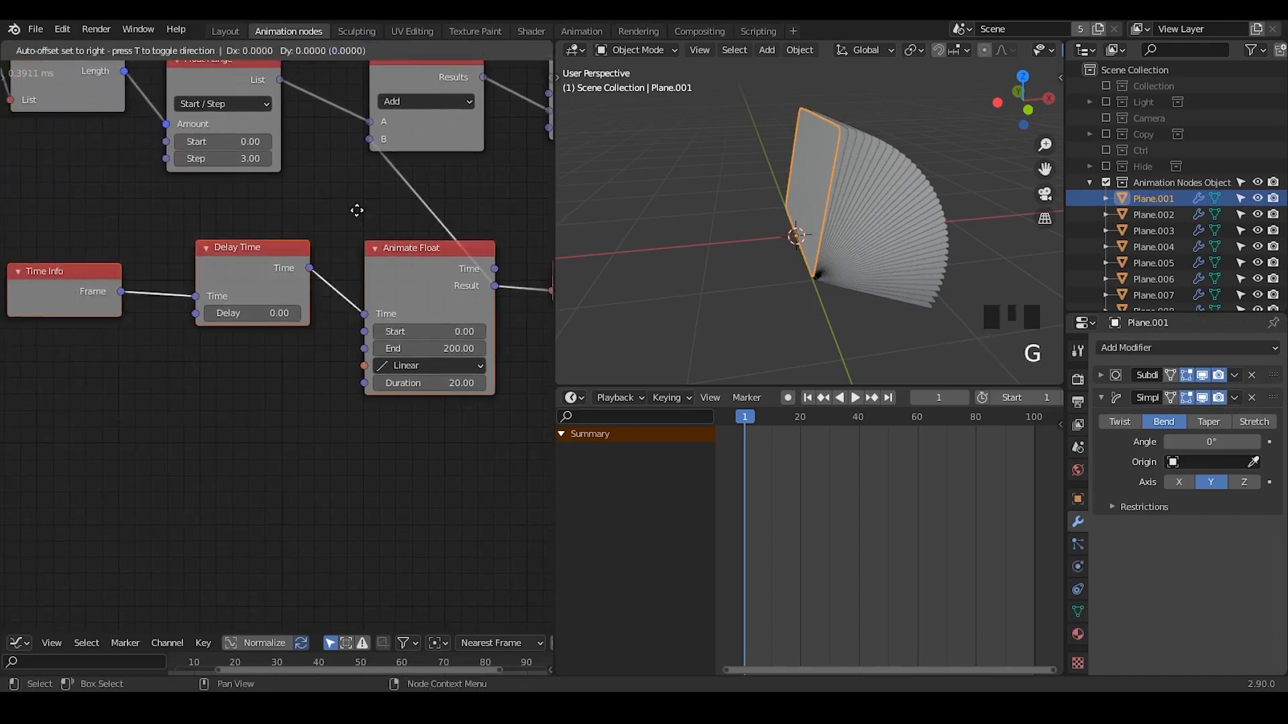
{"action": "left_click", "coordinate": [223, 214]}
{"action": "middle_click_drag", "start_coordinate": [414, 233], "coordinate": [255, 232]}
{"action": "left_click", "coordinate": [290, 235]}
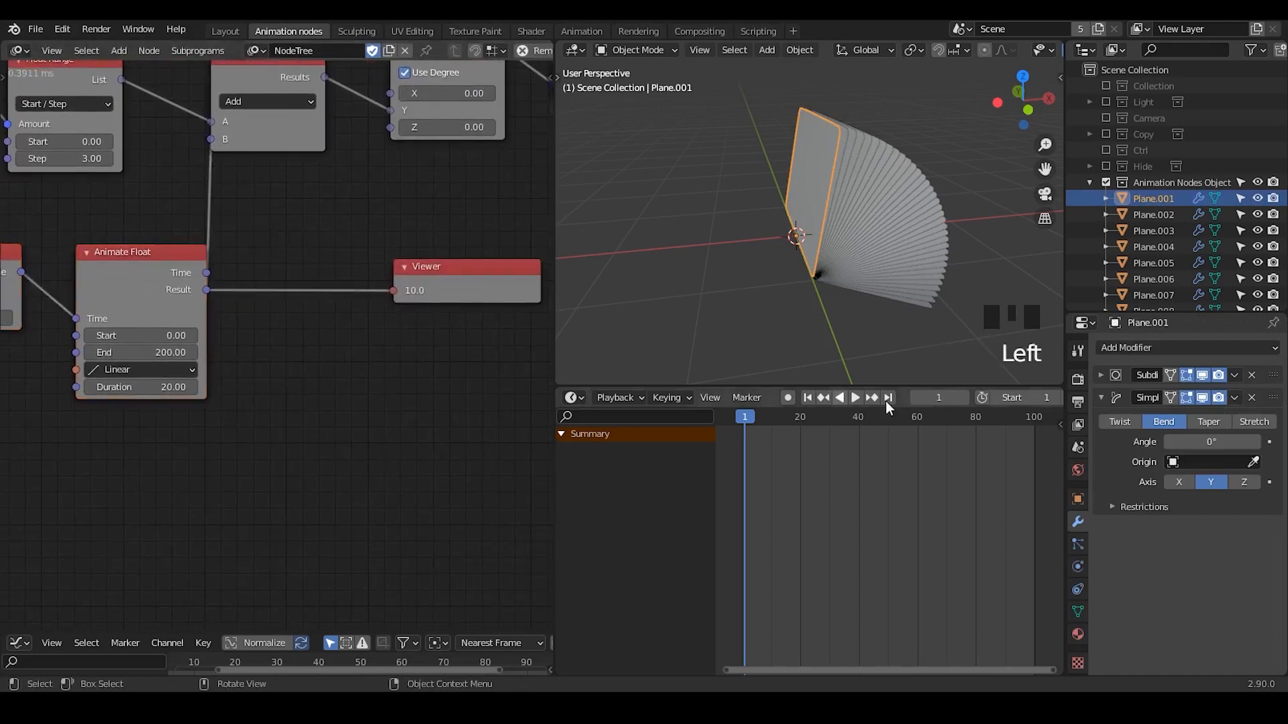
- Scrub the animation to frame 20 and move the Viewer node closer to the Animate Float node
{"action": "middle_click_drag", "start_coordinate": [150, 324], "coordinate": [273, 312]}
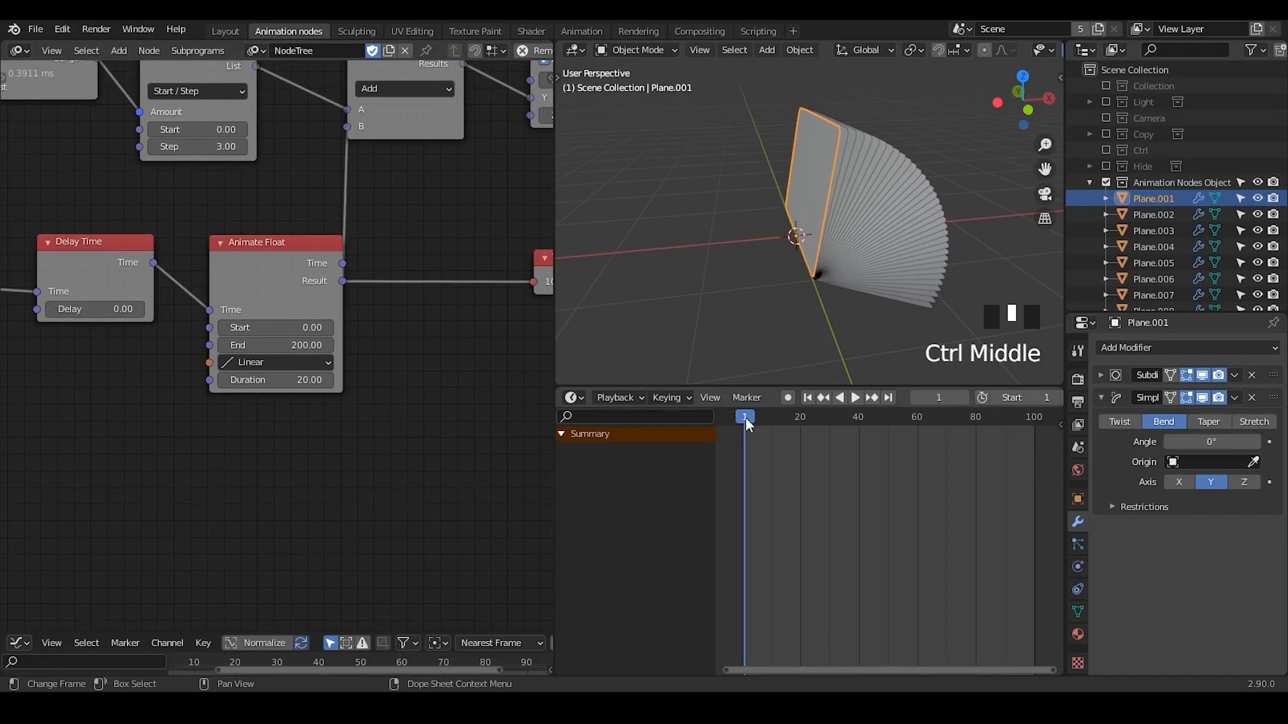
{"action": "middle_click_drag", "start_coordinate": [489, 379], "coordinate": [425, 394]}
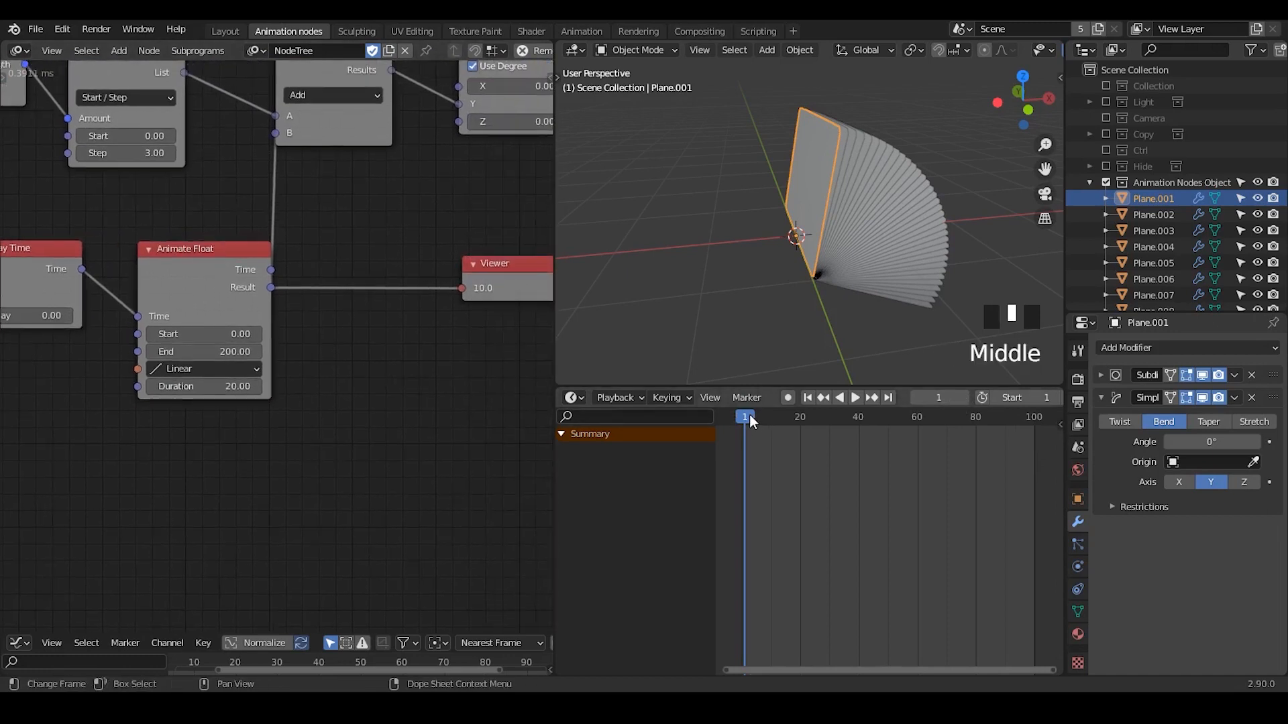
{"action": "left_click_drag", "start_coordinate": [750, 415], "coordinate": [800, 417]}
{"action": "middle_click_drag", "start_coordinate": [477, 293], "coordinate": [461, 288]}
{"action": "left_click_drag", "start_coordinate": [461, 289], "coordinate": [369, 285]}
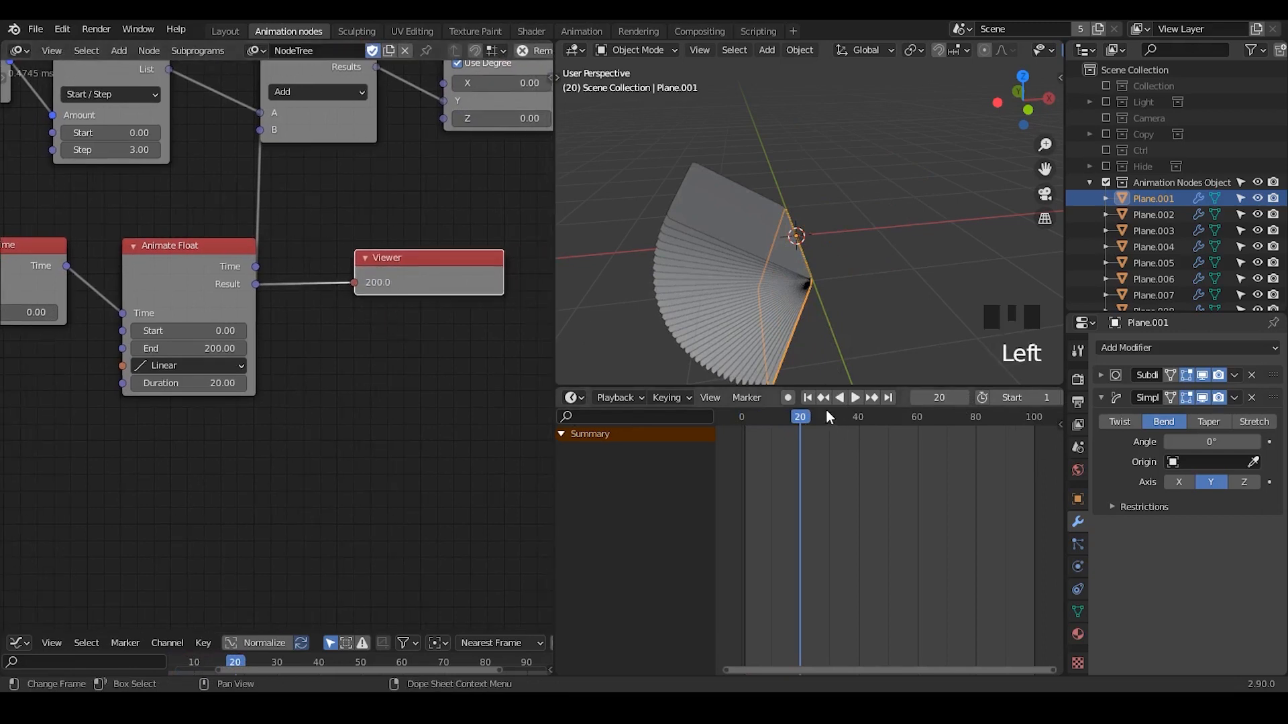
- Advance the current frame step by step to frame 38, checking the Viewer value beyond the 20-frame duration
{"action": "left_click", "coordinate": [967, 396]}
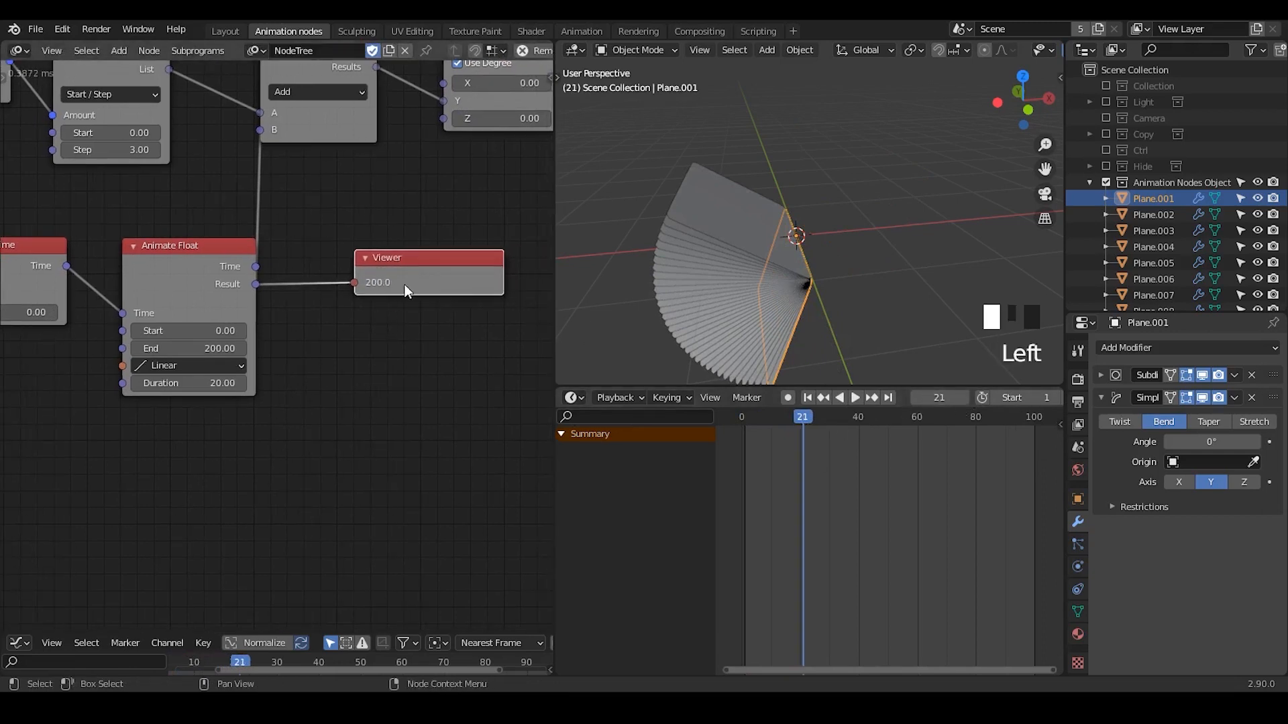
{"action": "left_click", "coordinate": [965, 399]}
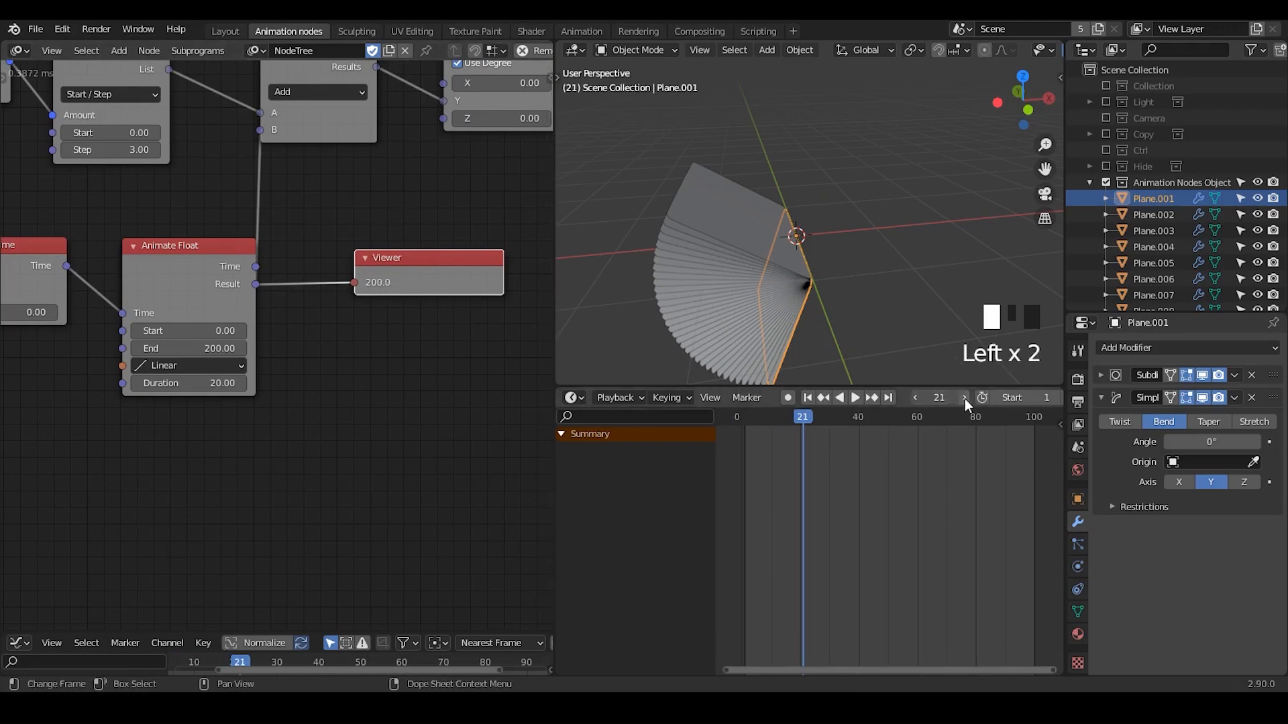
{"action": "left_click", "coordinate": [965, 398]}
{"action": "left_click", "coordinate": [964, 399]}
{"action": "left_click", "coordinate": [964, 399]}
{"action": "left_click", "coordinate": [965, 398]}
{"action": "left_click", "coordinate": [964, 399]}
{"action": "left_click", "coordinate": [965, 399]}
{"action": "left_click", "coordinate": [965, 399]}
{"action": "left_click", "coordinate": [965, 398]}
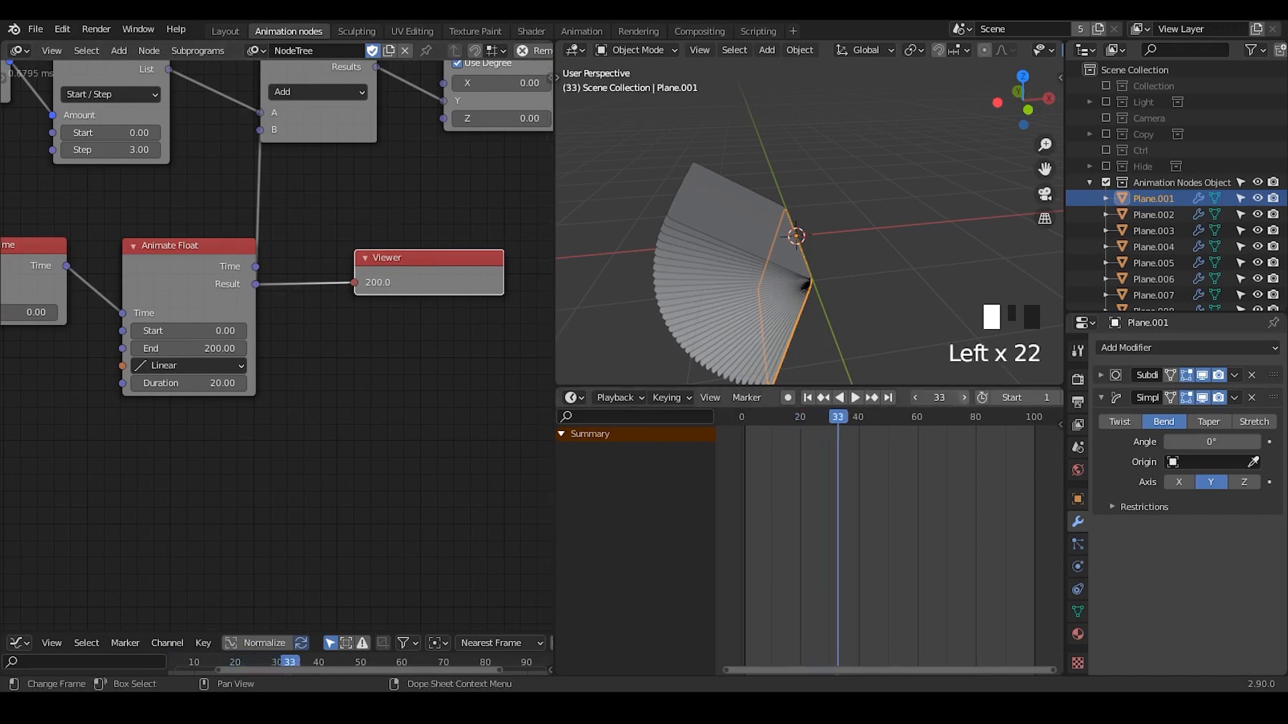
{"action": "left_click", "coordinate": [964, 399]}
{"action": "left_click", "coordinate": [965, 399]}
{"action": "left_click", "coordinate": [965, 398]}
{"action": "left_click", "coordinate": [965, 398]}
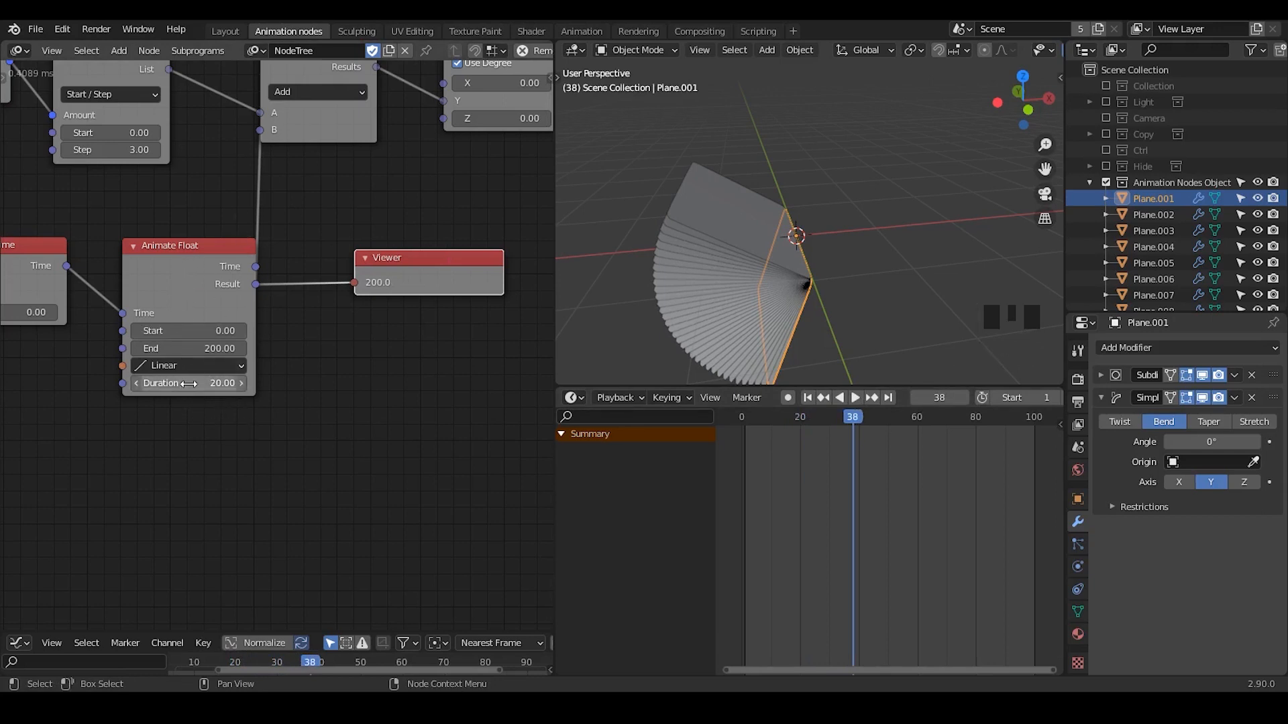
- Set the Delay Time node's Delay to 40 and scrub the animation through to frame 81
{"action": "middle_click_drag", "start_coordinate": [175, 425], "coordinate": [304, 414]}
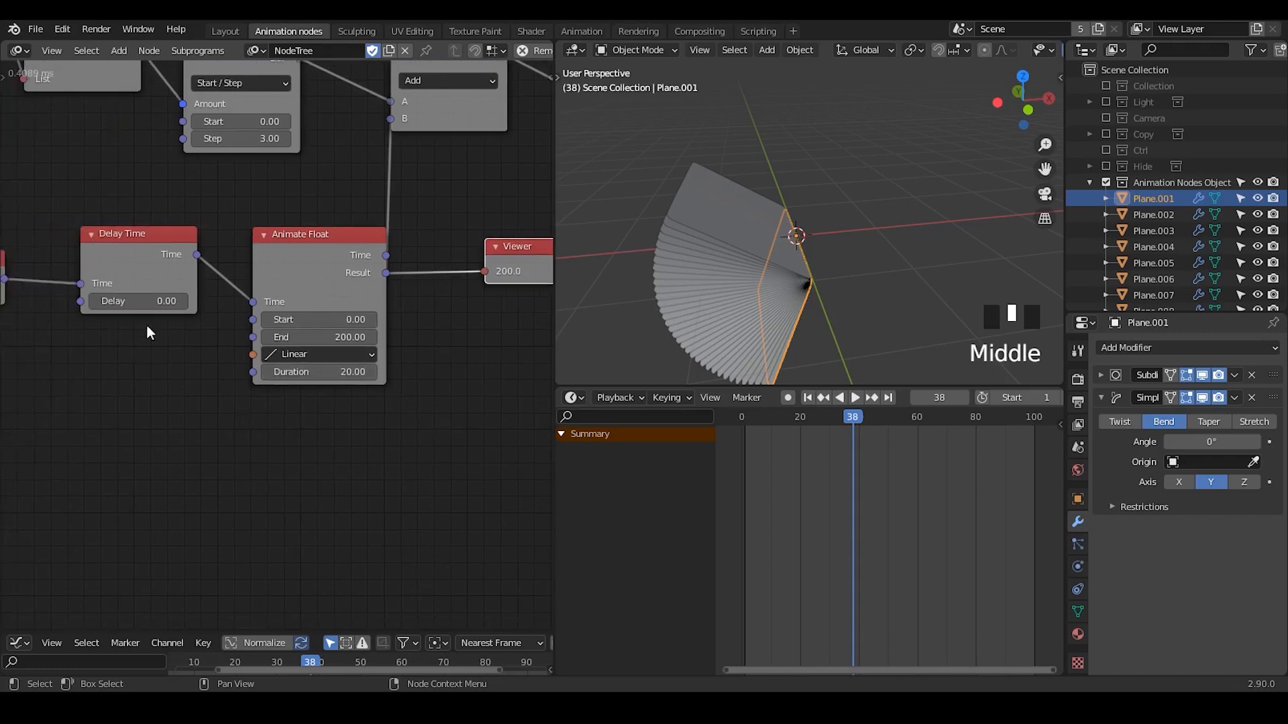
{"action": "left_click", "coordinate": [135, 304]}
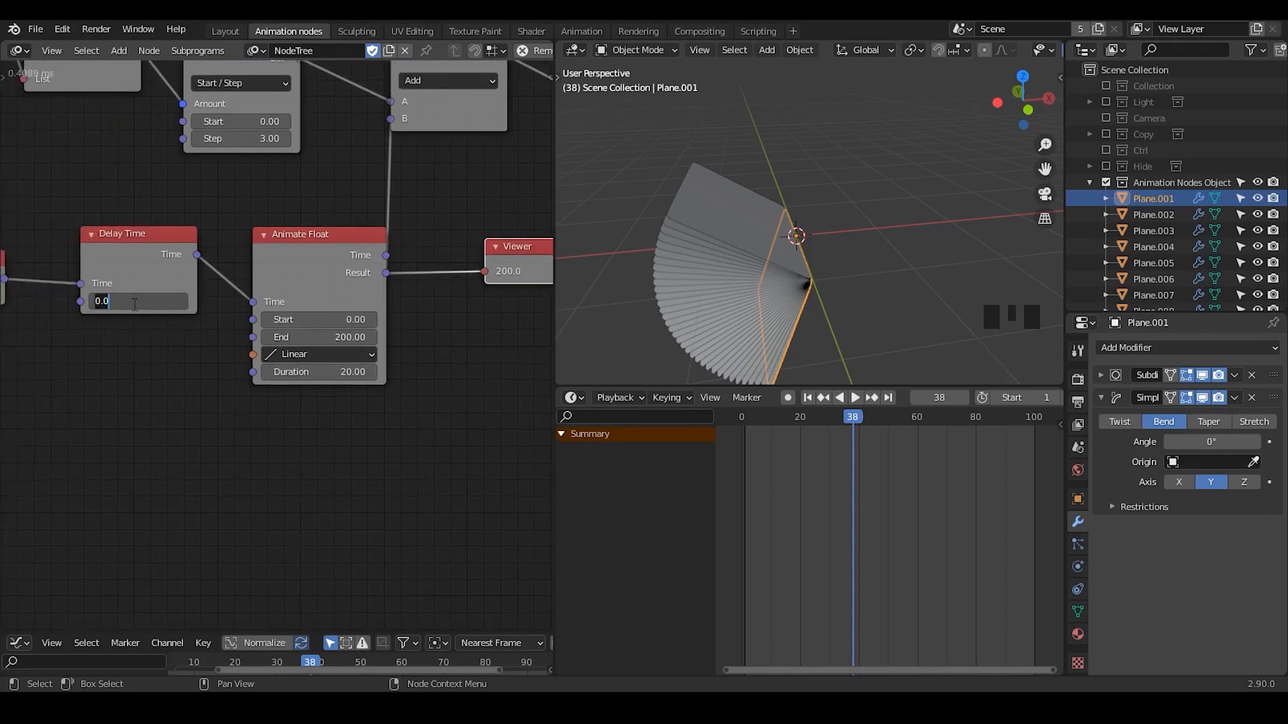
{"action": "type", "text": "40"}
{"action": "key", "text": "Return"}
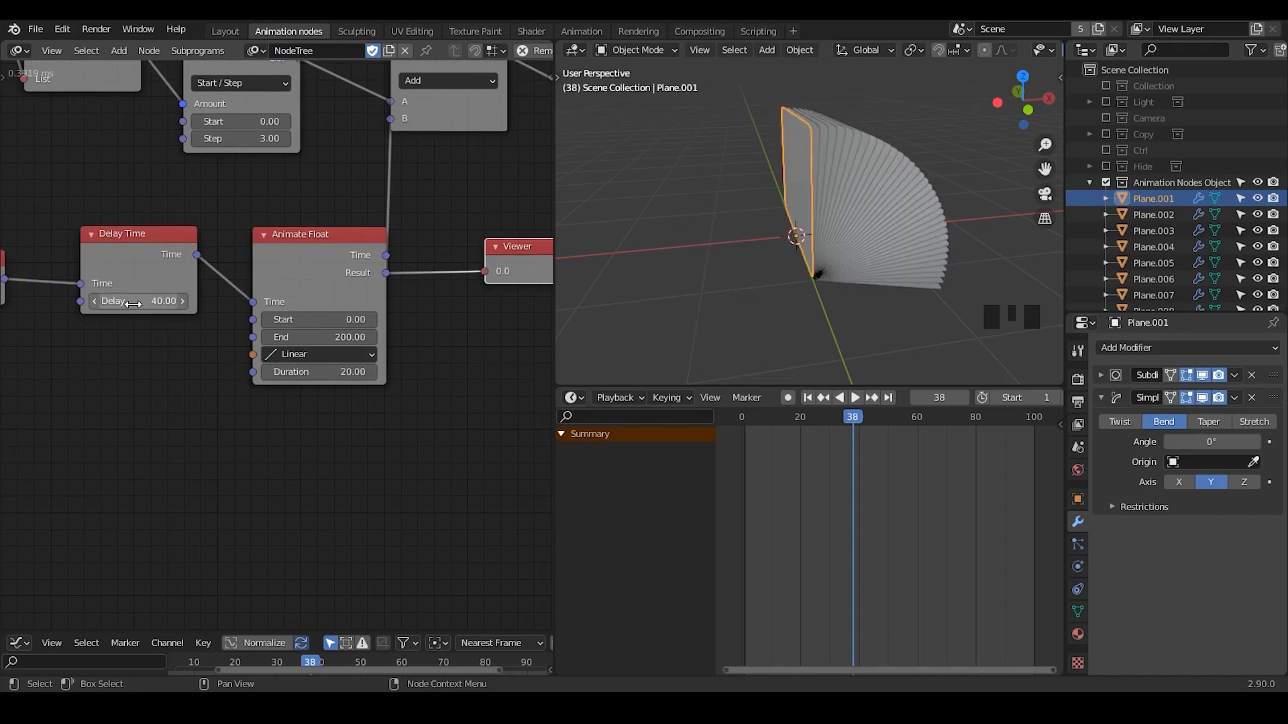
{"action": "middle_click_drag", "start_coordinate": [470, 320], "coordinate": [426, 309]}
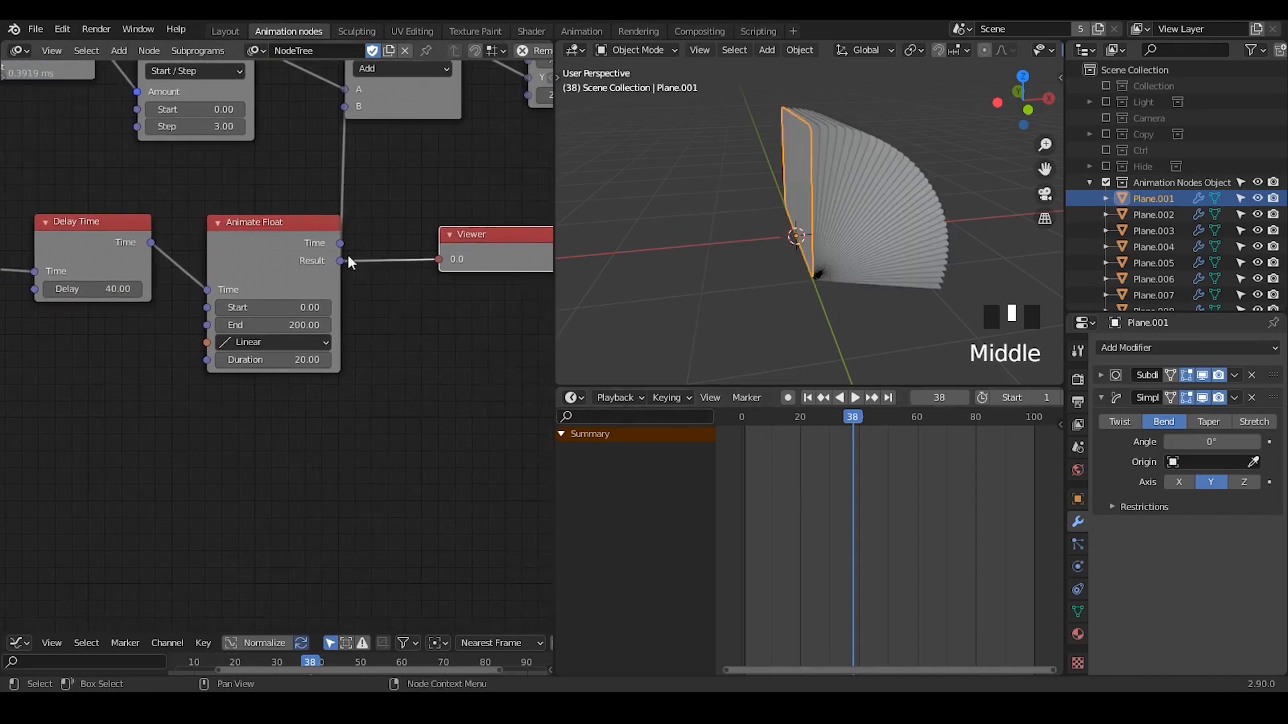
{"action": "left_click_drag", "start_coordinate": [752, 414], "coordinate": [977, 439]}
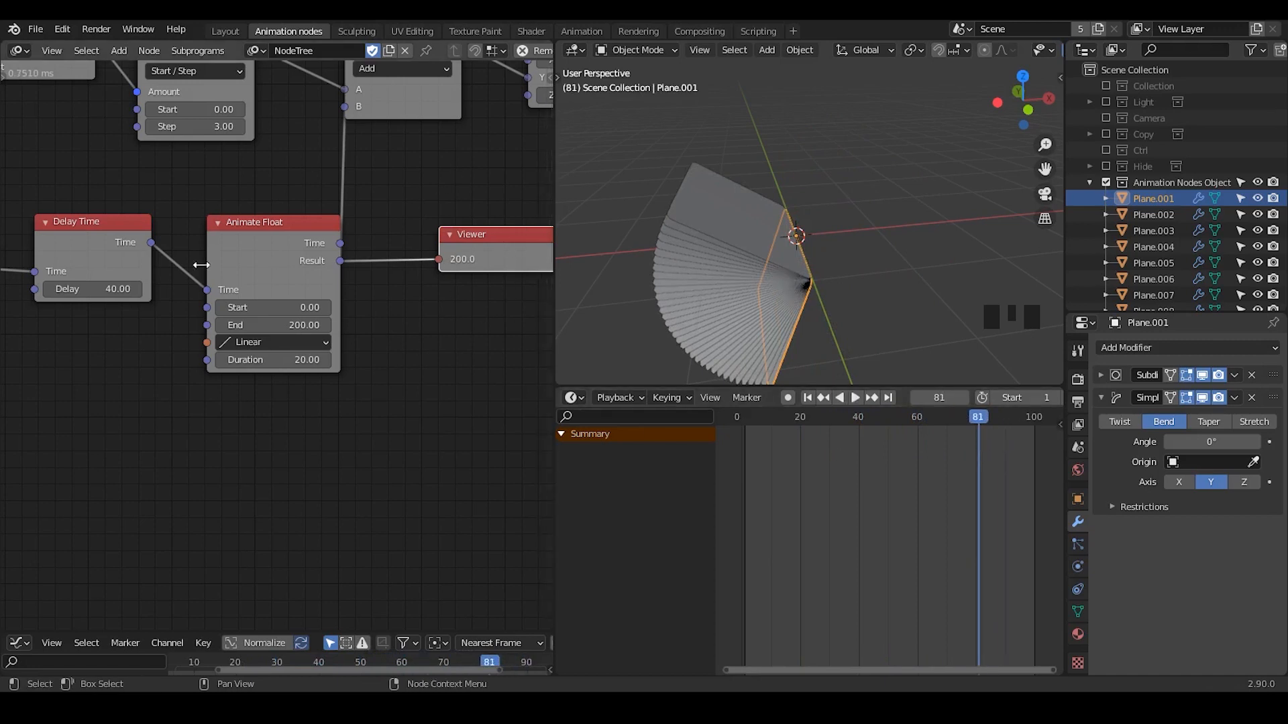
- Move the time and animation nodes as a group beneath the Float Range and Math nodes, then nudge the Delay Time node
{"action": "mouse_move", "coordinate": [271, 268]}
{"action": "middle_mouse_down"}
{"action": "mouse_move", "coordinate": [384, 257]}
{"action": "mouse_move", "coordinate": [282, 269]}
{"action": "middle_mouse_up"}
{"action": "left_click_drag", "start_coordinate": [447, 177], "coordinate": [24, 362]}
{"action": "middle_click_drag", "start_coordinate": [340, 226], "coordinate": [303, 315]}
{"action": "key", "text": "g"}
{"action": "left_click", "coordinate": [297, 307]}
{"action": "left_click", "coordinate": [386, 332]}
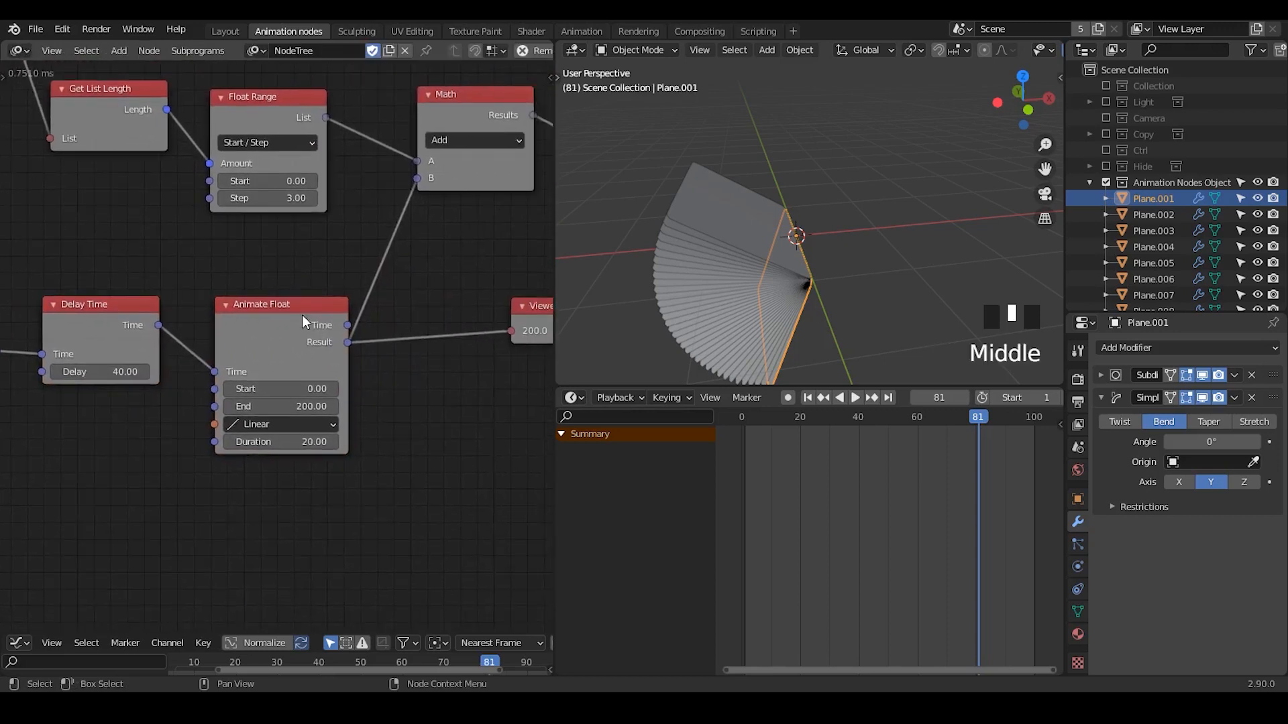
{"action": "left_click_drag", "start_coordinate": [303, 315], "coordinate": [305, 297]}
{"action": "middle_click_drag", "start_coordinate": [186, 286], "coordinate": [301, 224]}
{"action": "left_click", "coordinate": [227, 266]}
{"action": "left_click_drag", "start_coordinate": [227, 266], "coordinate": [230, 257]}
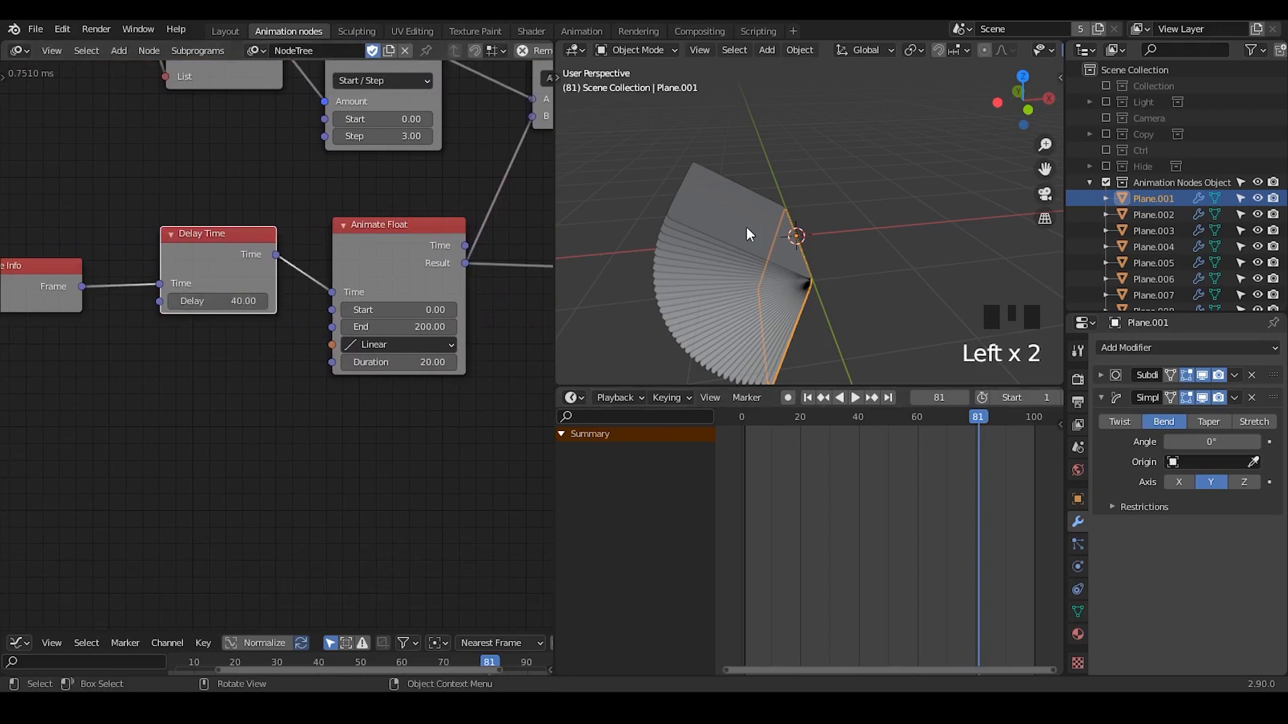
- Select individual planes of the fan, including Plane.018 and Plane.035, to examine their order from first to last
{"action": "left_click", "coordinate": [701, 232]}
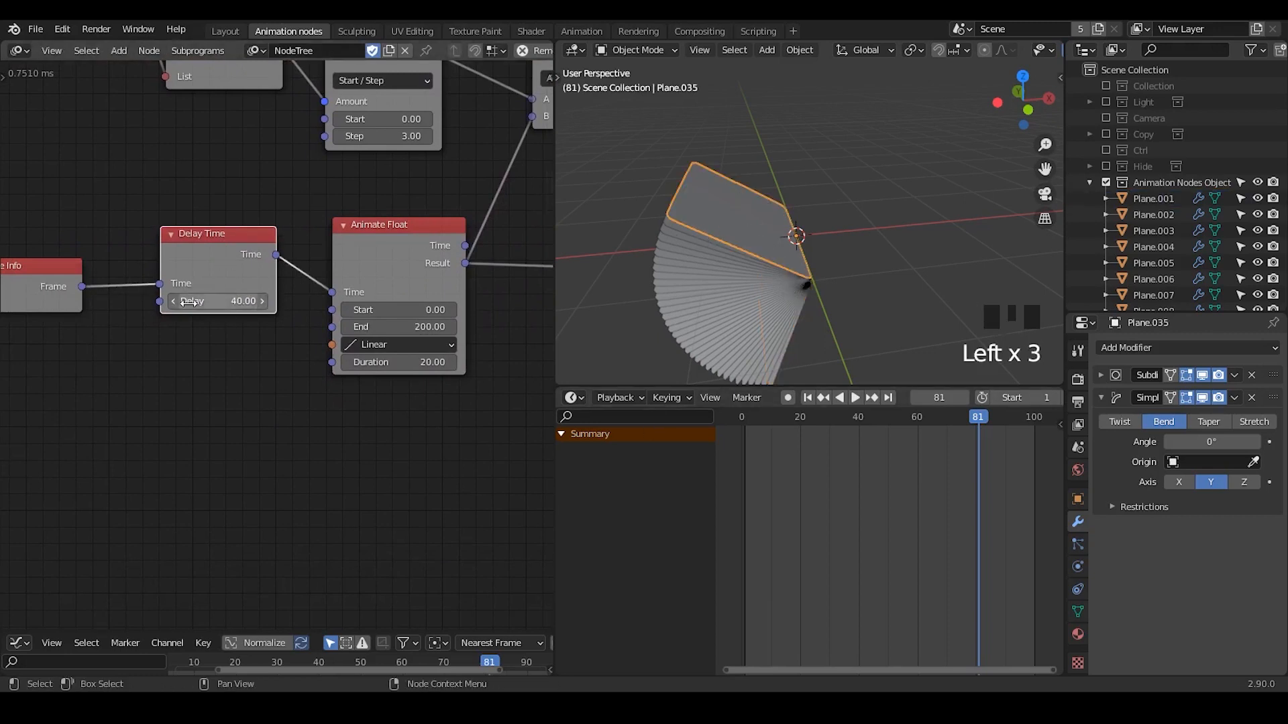
{"action": "left_click", "coordinate": [733, 268]}
{"action": "left_click", "coordinate": [765, 324]}
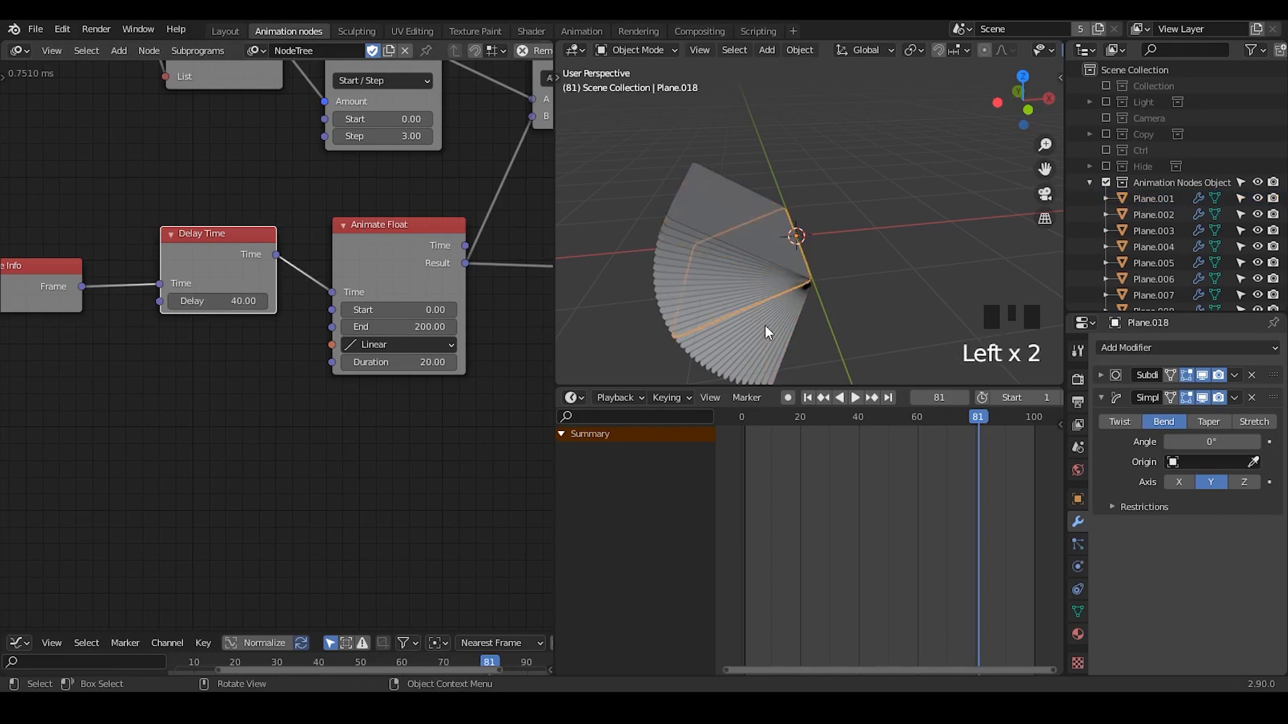
{"action": "left_click", "coordinate": [734, 266]}
{"action": "left_click", "coordinate": [715, 244]}
{"action": "left_click", "coordinate": [745, 214]}
{"action": "left_click", "coordinate": [745, 214]}
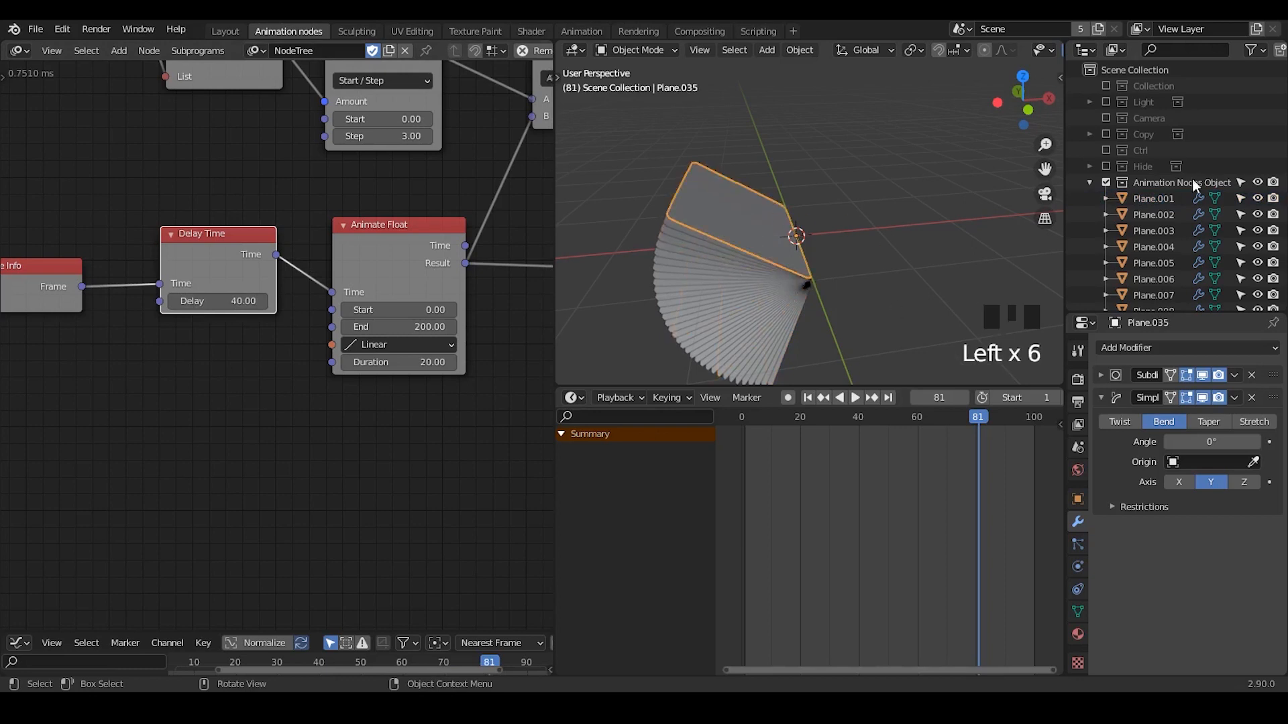
{"action": "left_click", "coordinate": [1167, 199]}
{"action": "left_click", "coordinate": [769, 191]}
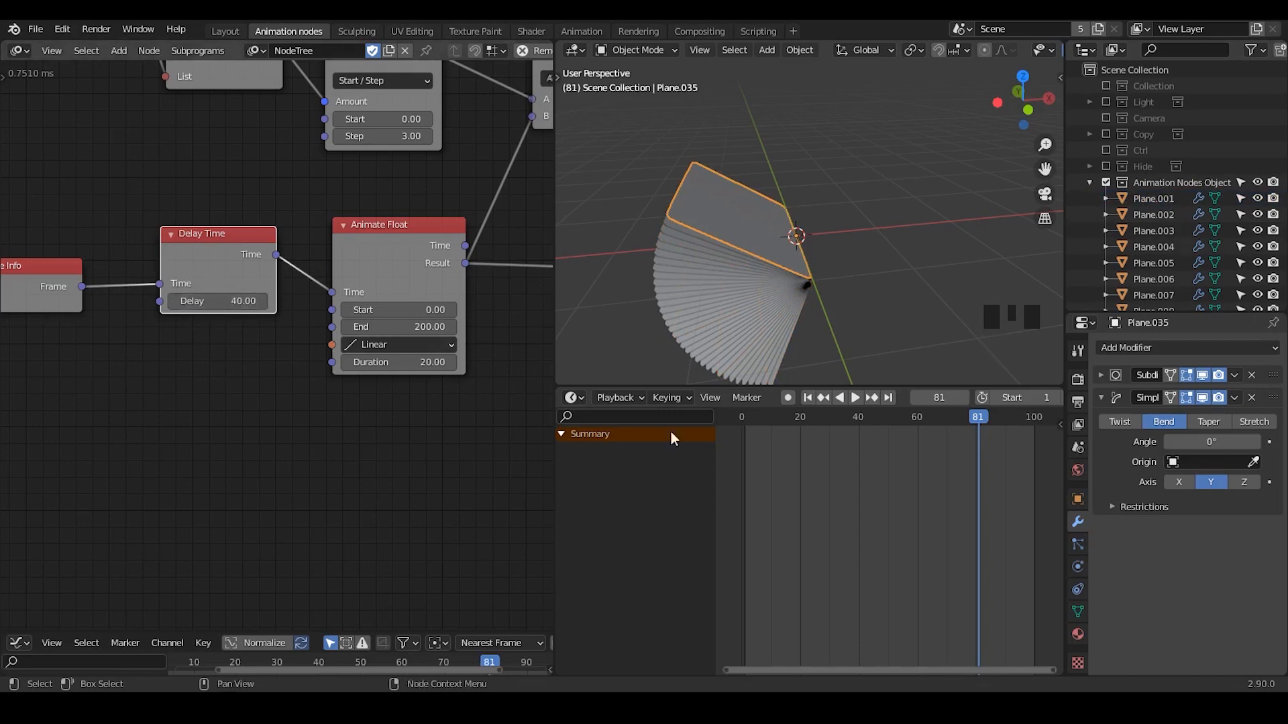
- Annotate four staggered horizontal lines beneath the Delay Time node to illustrate offset start times, and erase them
{"action": "left_click_drag", "start_coordinate": [161, 461], "coordinate": [265, 458]}
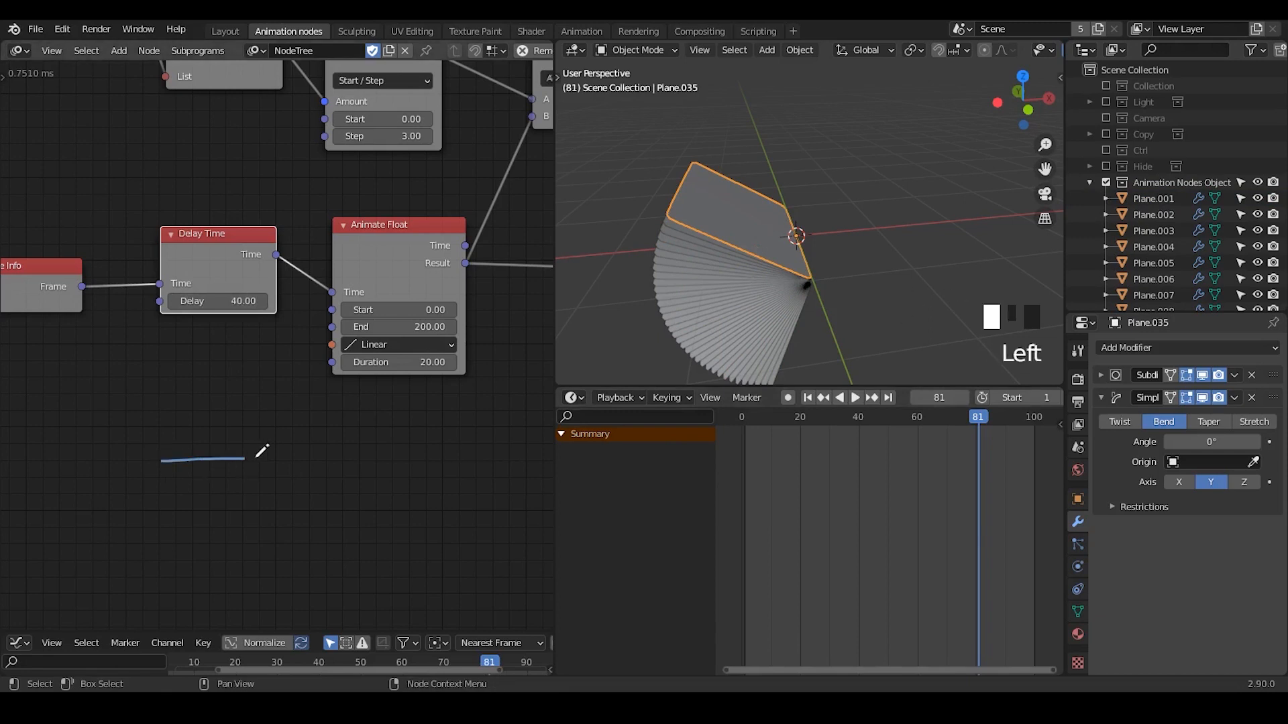
{"action": "left_click_drag", "start_coordinate": [182, 493], "coordinate": [321, 483]}
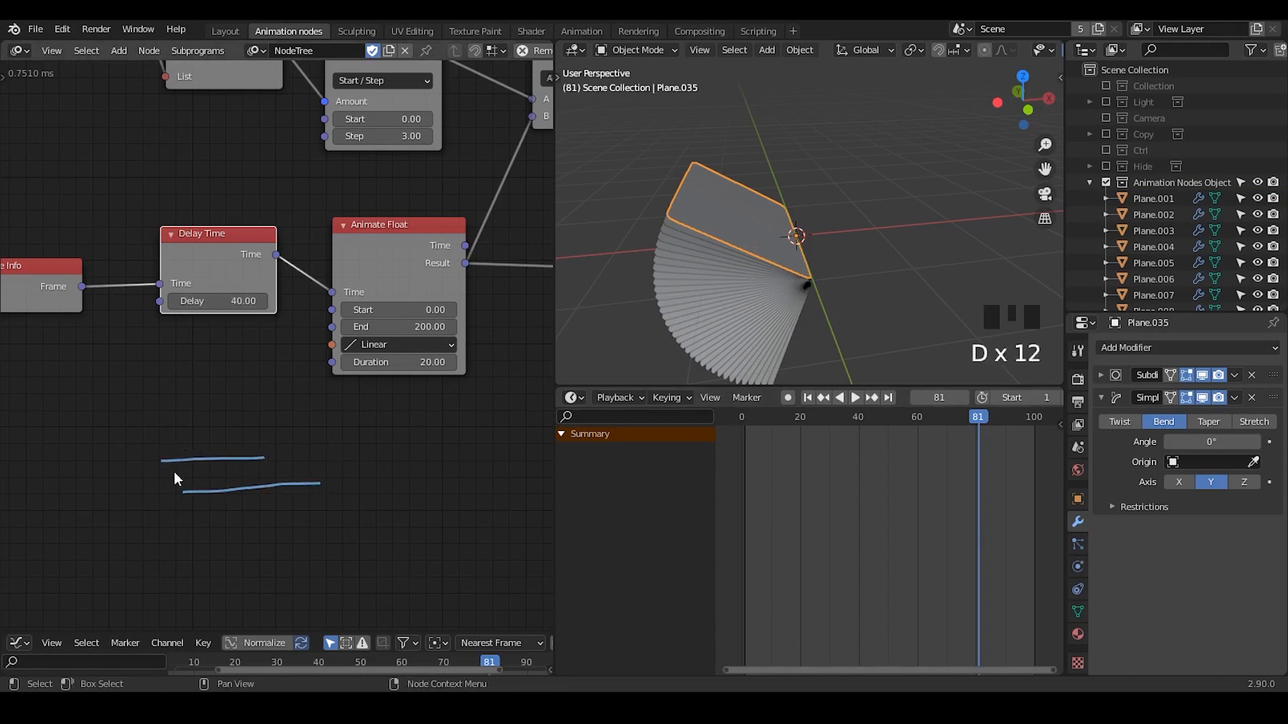
{"action": "left_click_drag", "start_coordinate": [202, 523], "coordinate": [313, 518]}
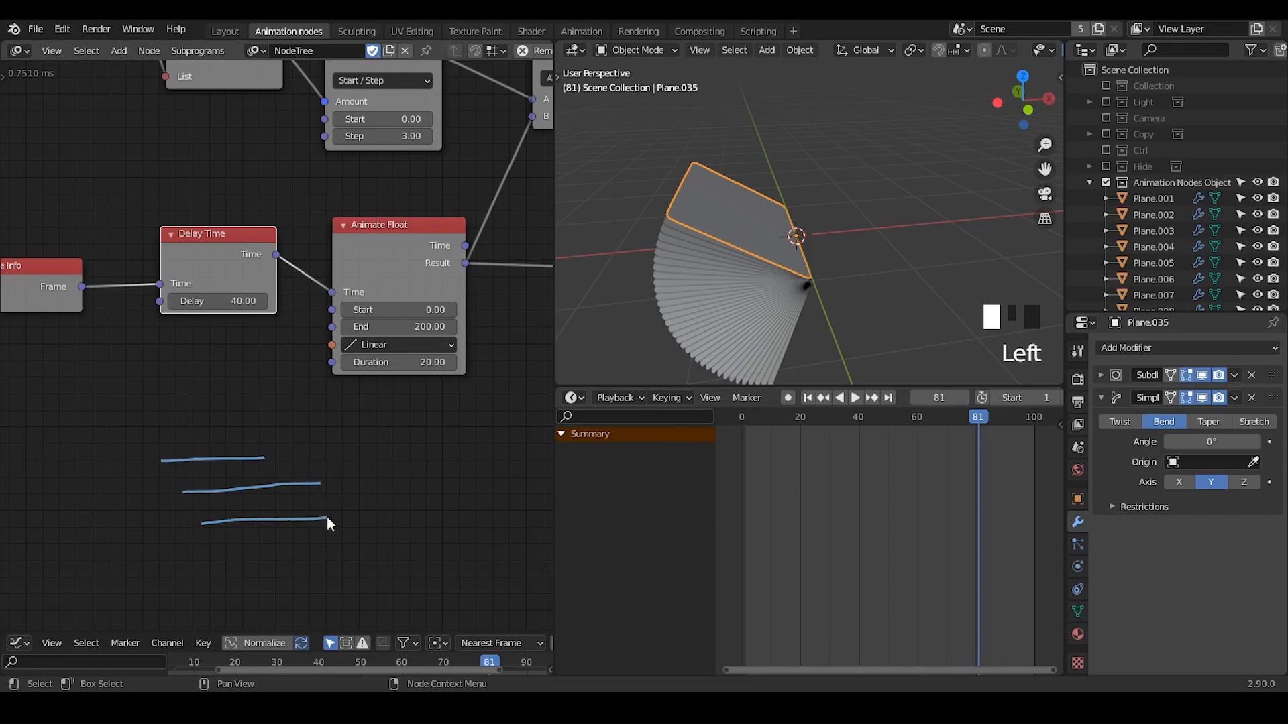
{"action": "key", "text": "d"}
{"action": "left_click", "coordinate": [223, 555]}
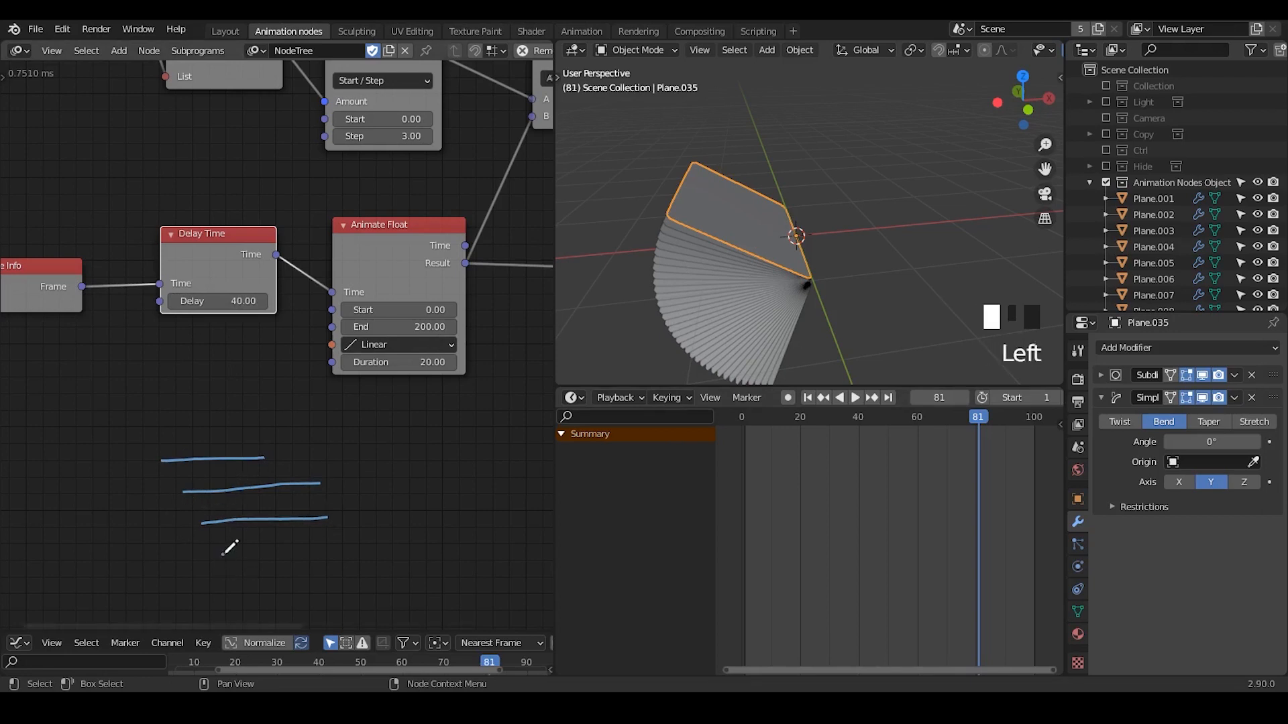
{"action": "key", "text": "d"}
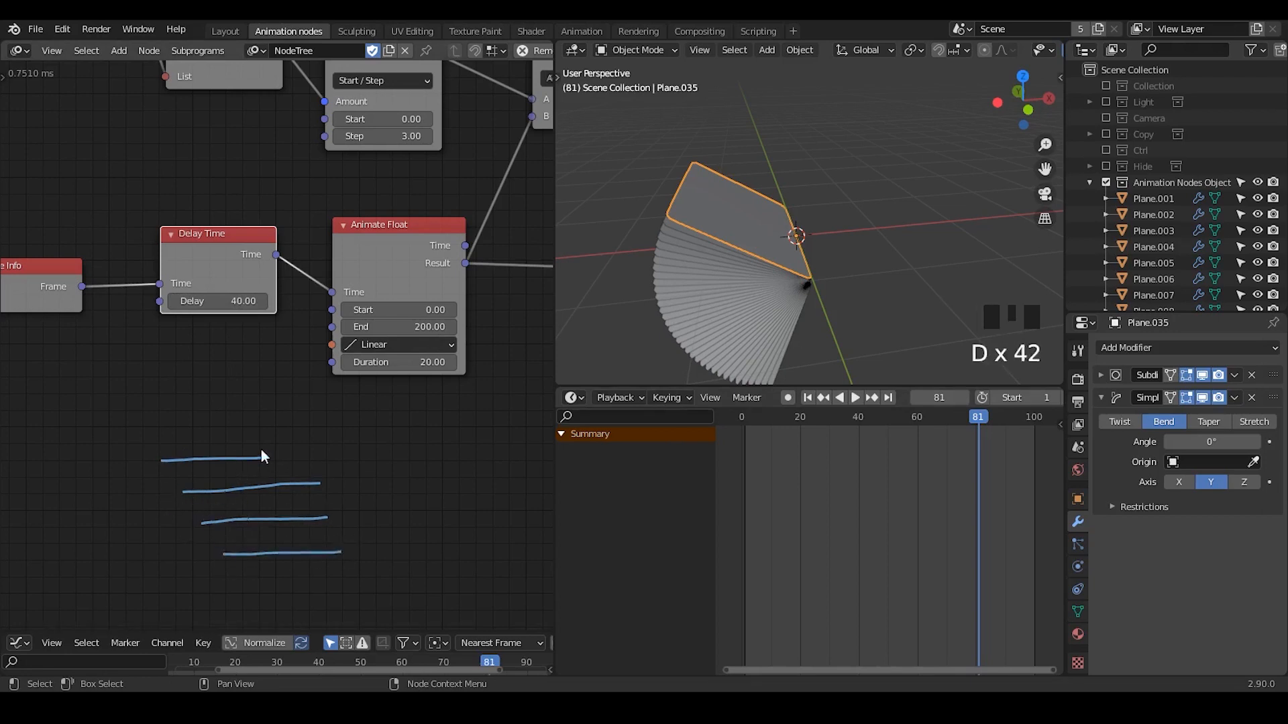
{"action": "mouse_move", "coordinate": [253, 458]}
{"action": "right_mouse_down"}
{"action": "mouse_move", "coordinate": [228, 447]}
{"action": "mouse_move", "coordinate": [359, 460]}
{"action": "right_mouse_up"}
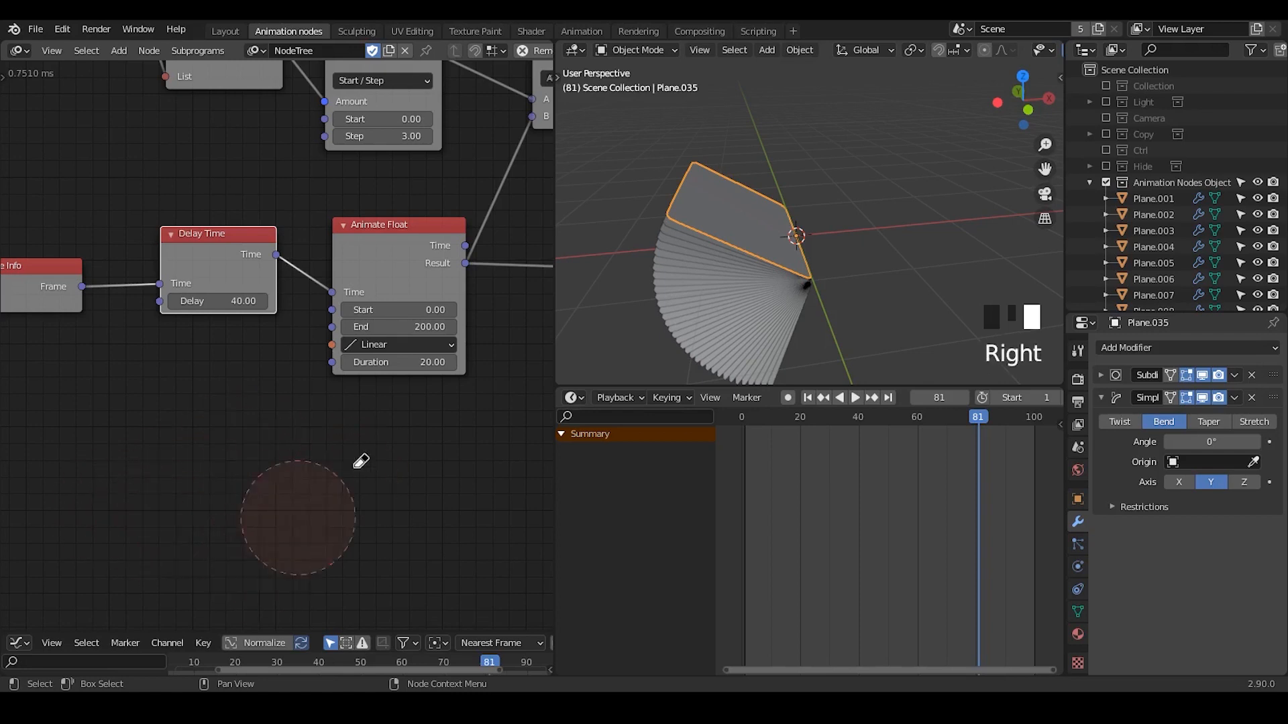
{"action": "key", "text": "d"}
- Move the Object Instancer, Get List Length and Float Range nodes together to the left to free space around the Delay Time node
{"action": "middle_click_drag", "start_coordinate": [407, 446], "coordinate": [408, 263]}
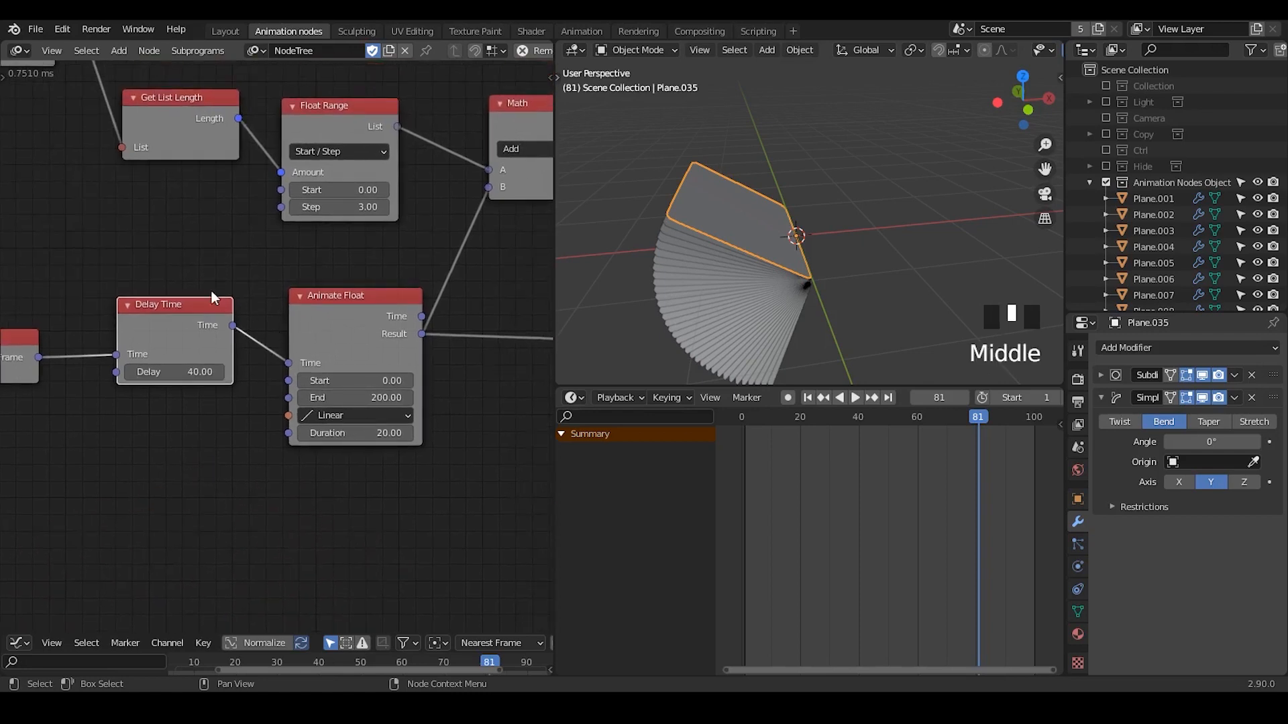
{"action": "middle_click_drag", "start_coordinate": [210, 290], "coordinate": [319, 388]}
{"action": "left_click_drag", "start_coordinate": [446, 125], "coordinate": [137, 331]}
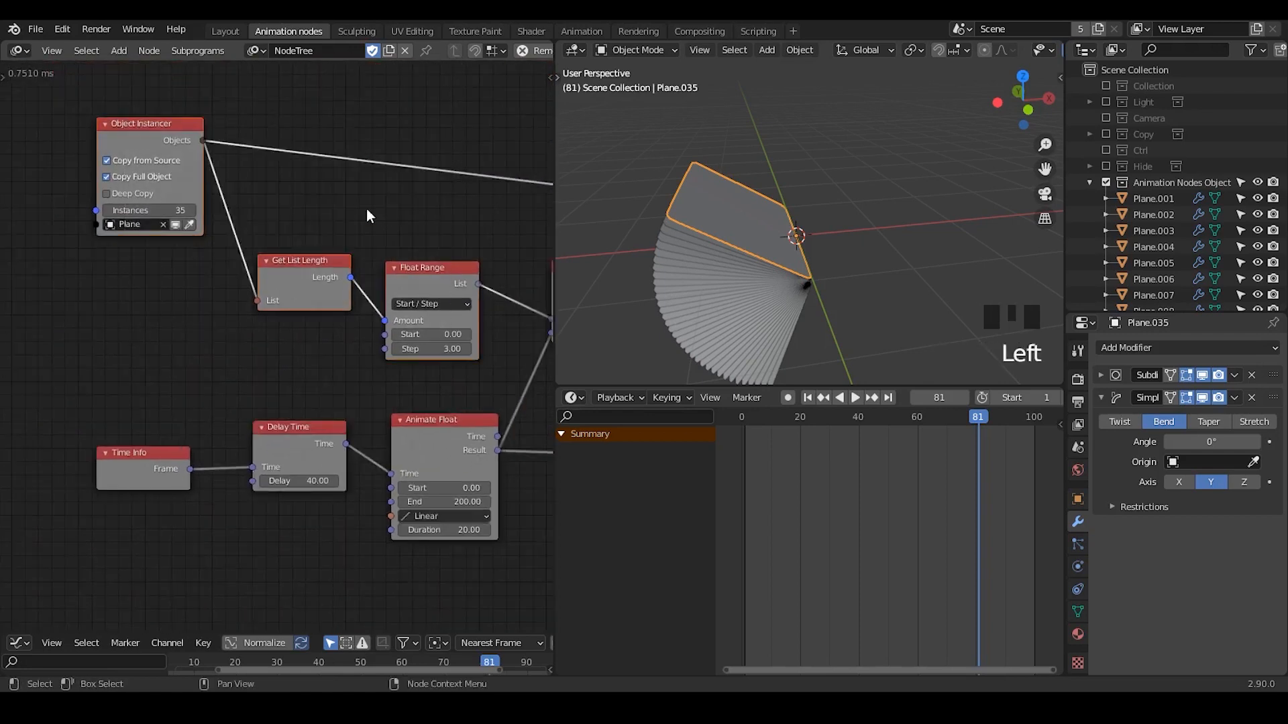
{"action": "key", "text": "g"}
{"action": "left_click", "coordinate": [62, 217]}
{"action": "middle_click_drag", "start_coordinate": [240, 337], "coordinate": [371, 318]}
{"action": "left_click", "coordinate": [372, 318]}
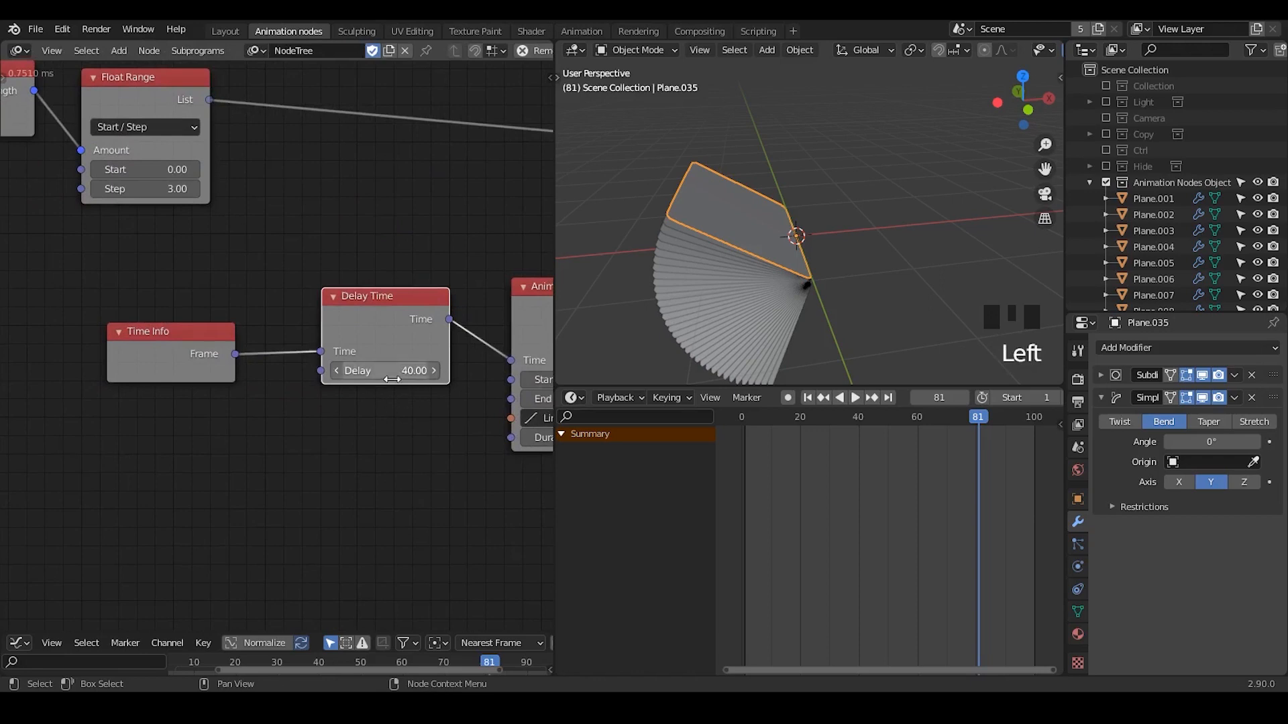
{"action": "middle_click_drag", "start_coordinate": [281, 327], "coordinate": [282, 392]}
{"action": "left_click", "coordinate": [280, 388]}
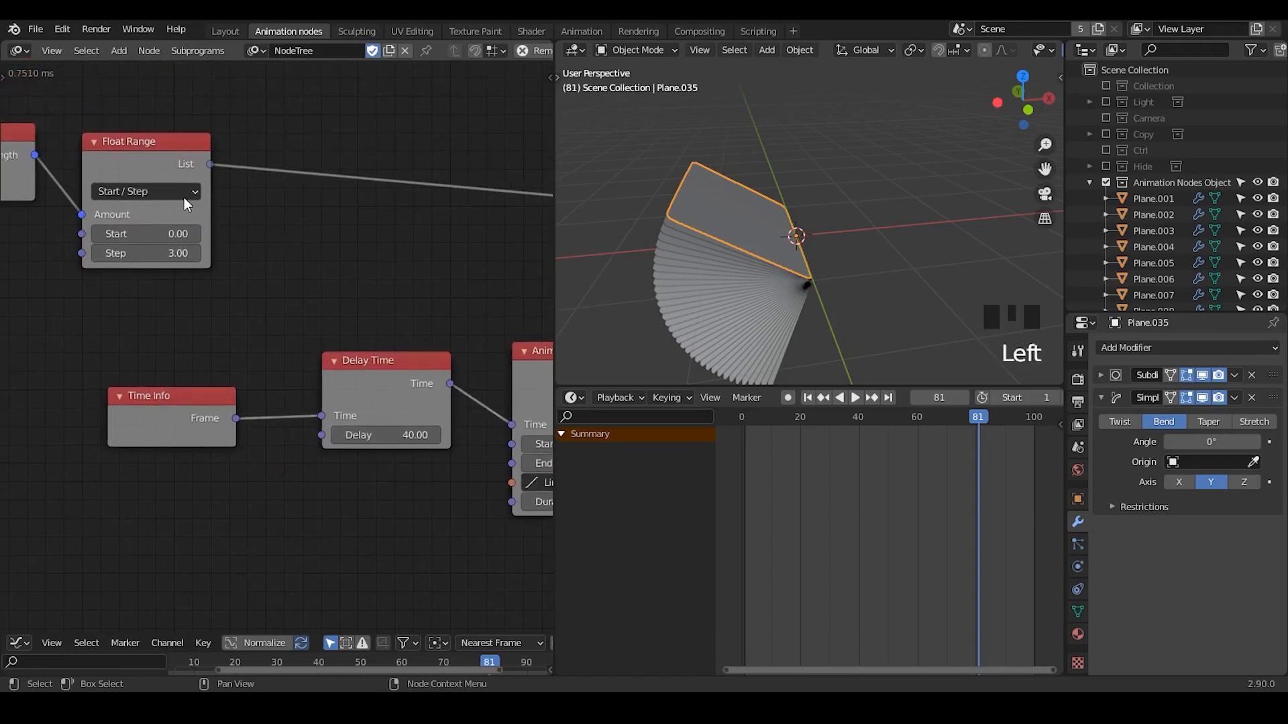
- Connect Float Range's List output to Delay Time's Delay input, and place the inserted Get List Element node between them
{"action": "left_click_drag", "start_coordinate": [202, 155], "coordinate": [323, 439]}
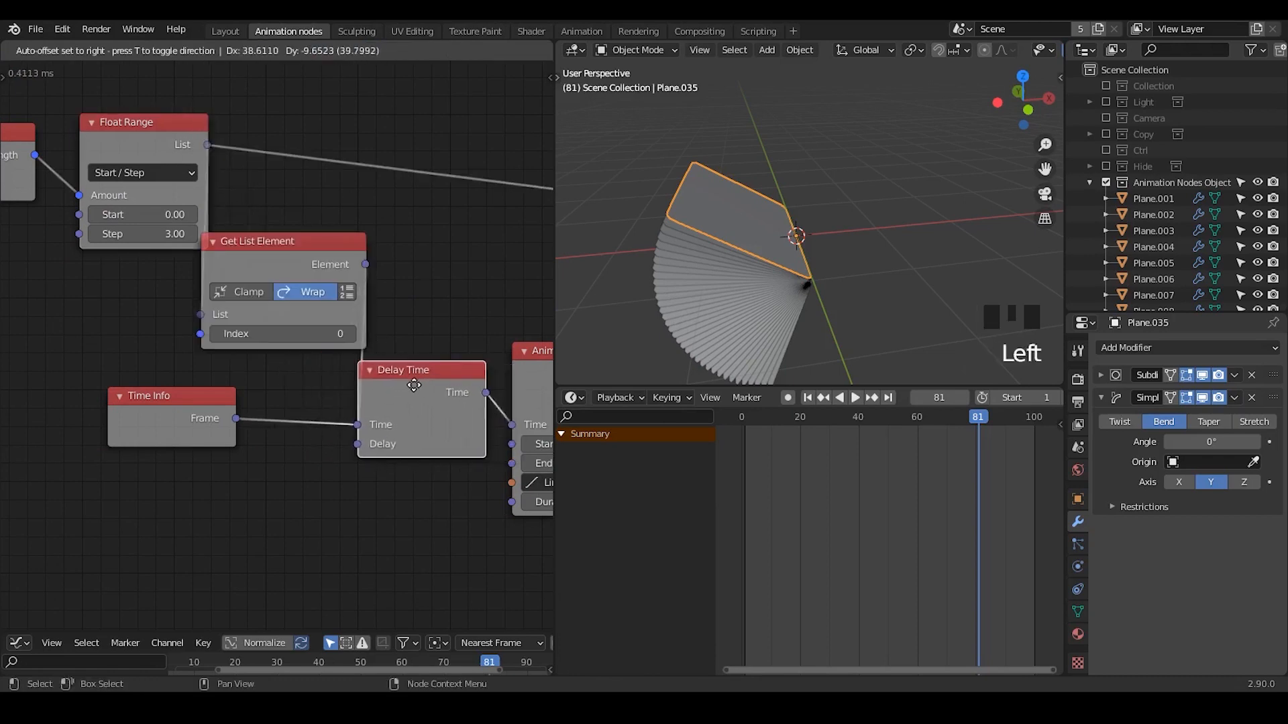
{"action": "left_click_drag", "start_coordinate": [284, 258], "coordinate": [312, 225]}
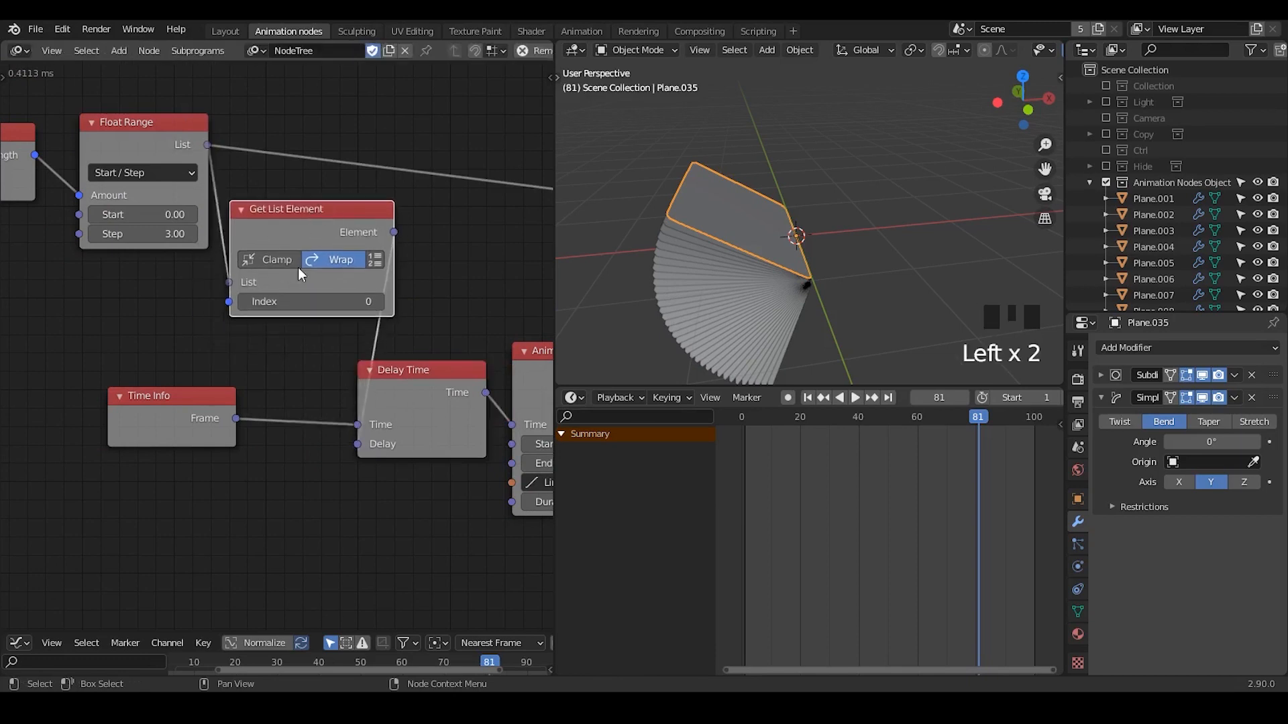
{"action": "left_click", "coordinate": [272, 205]}
- Shift the Object Instancer, Get List Length and Float Range group farther left of the Get List Element node
{"action": "middle_click_drag", "start_coordinate": [272, 208], "coordinate": [349, 354], "text": "ctrl"}
{"action": "middle_click_drag", "start_coordinate": [350, 354], "coordinate": [316, 420], "text": "ctrl"}
{"action": "left_click_drag", "start_coordinate": [291, 130], "coordinate": [51, 361]}
{"action": "key", "text": "g"}
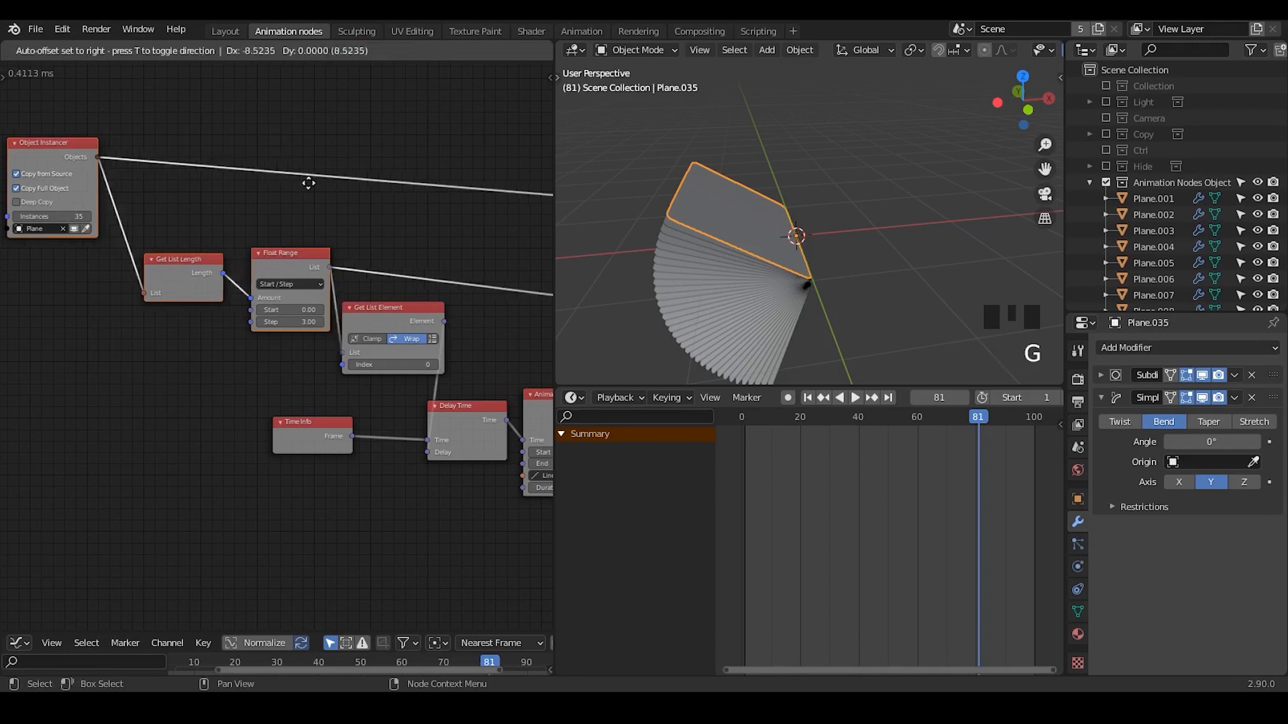
{"action": "left_click", "coordinate": [287, 203]}
- Reposition the Get List Element node between the Float Range and Delay Time nodes
{"action": "mouse_move", "coordinate": [287, 204]}
{"action": "middle_mouse_down"}
{"action": "mouse_move", "coordinate": [224, 201]}
{"action": "mouse_move", "coordinate": [281, 220]}
{"action": "middle_mouse_up"}
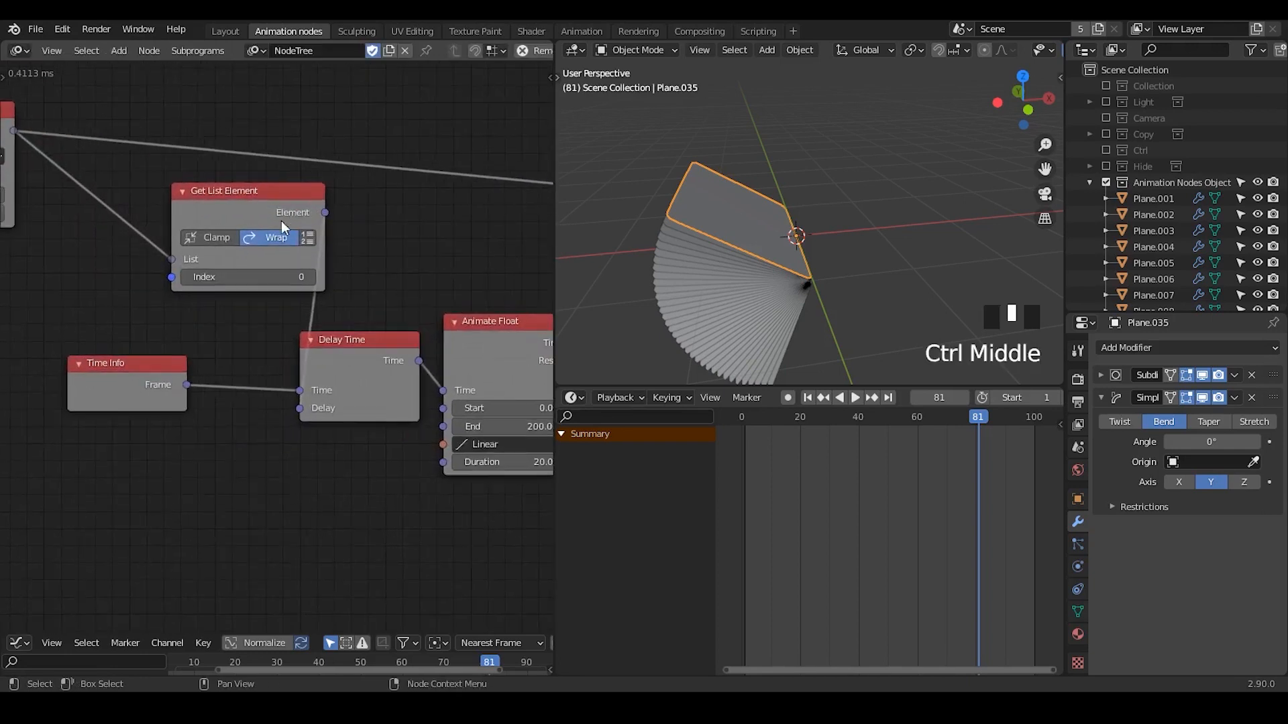
{"action": "left_click_drag", "start_coordinate": [280, 220], "coordinate": [200, 213]}
{"action": "middle_click_drag", "start_coordinate": [113, 213], "coordinate": [256, 295]}
{"action": "left_click_drag", "start_coordinate": [332, 284], "coordinate": [312, 275]}
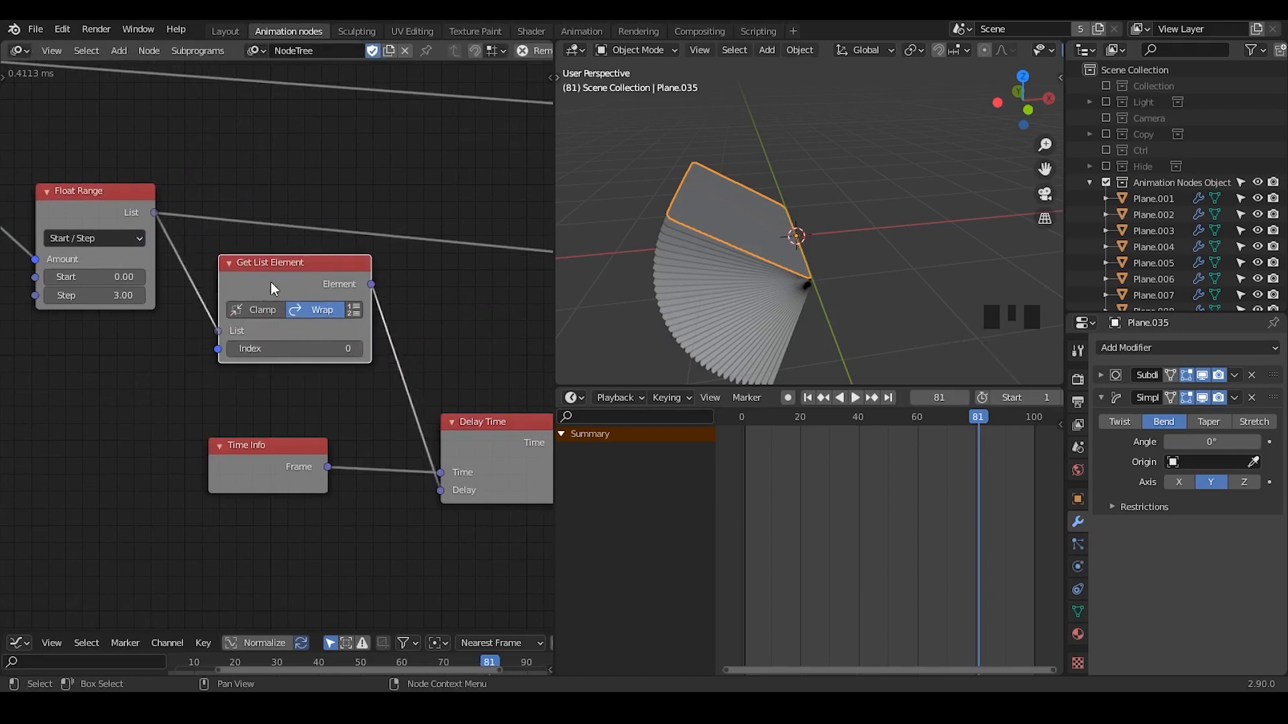
- Review the chain of Float Range, Get List Element and Delay Time nodes, and delete the Get List Element node
{"action": "middle_click_drag", "start_coordinate": [257, 269], "coordinate": [223, 261]}
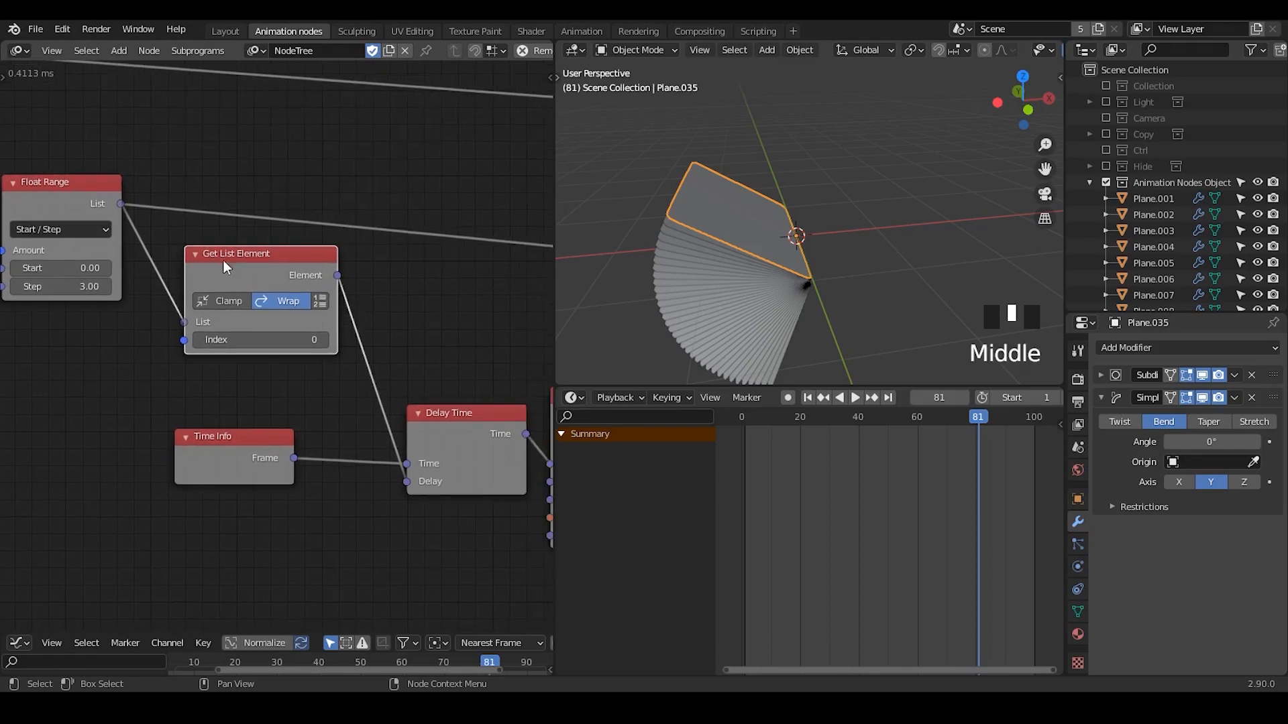
{"action": "left_click", "coordinate": [249, 268]}
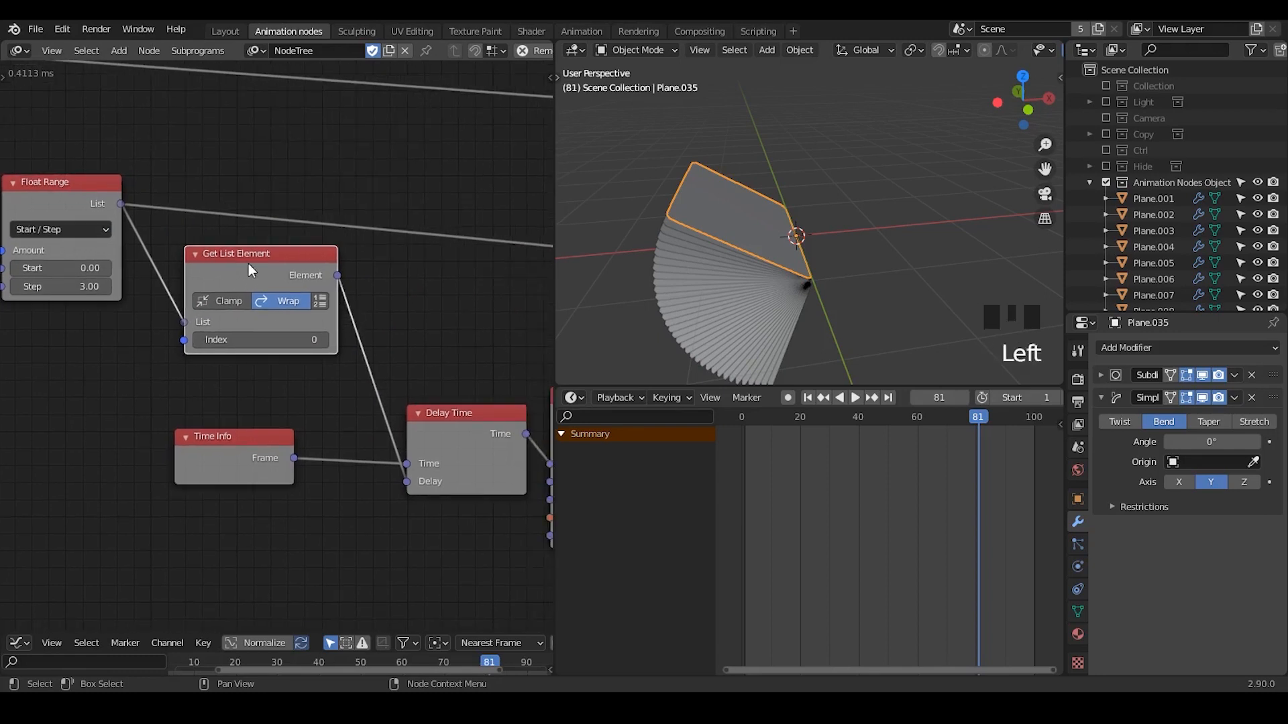
{"action": "left_click", "coordinate": [85, 187]}
{"action": "left_click", "coordinate": [438, 414], "text": "shift"}
{"action": "left_click", "coordinate": [225, 199]}
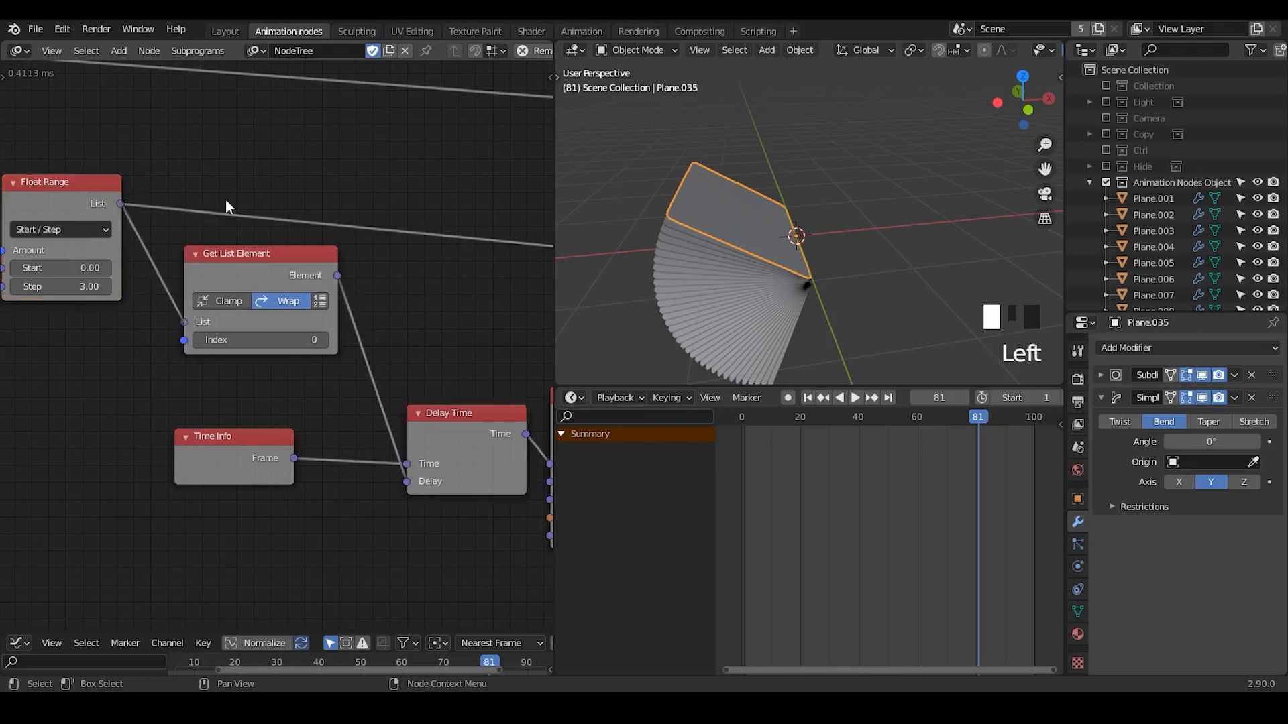
{"action": "left_click", "coordinate": [67, 187]}
{"action": "left_click", "coordinate": [259, 260], "text": "shift"}
{"action": "left_click", "coordinate": [474, 436], "text": "shift"}
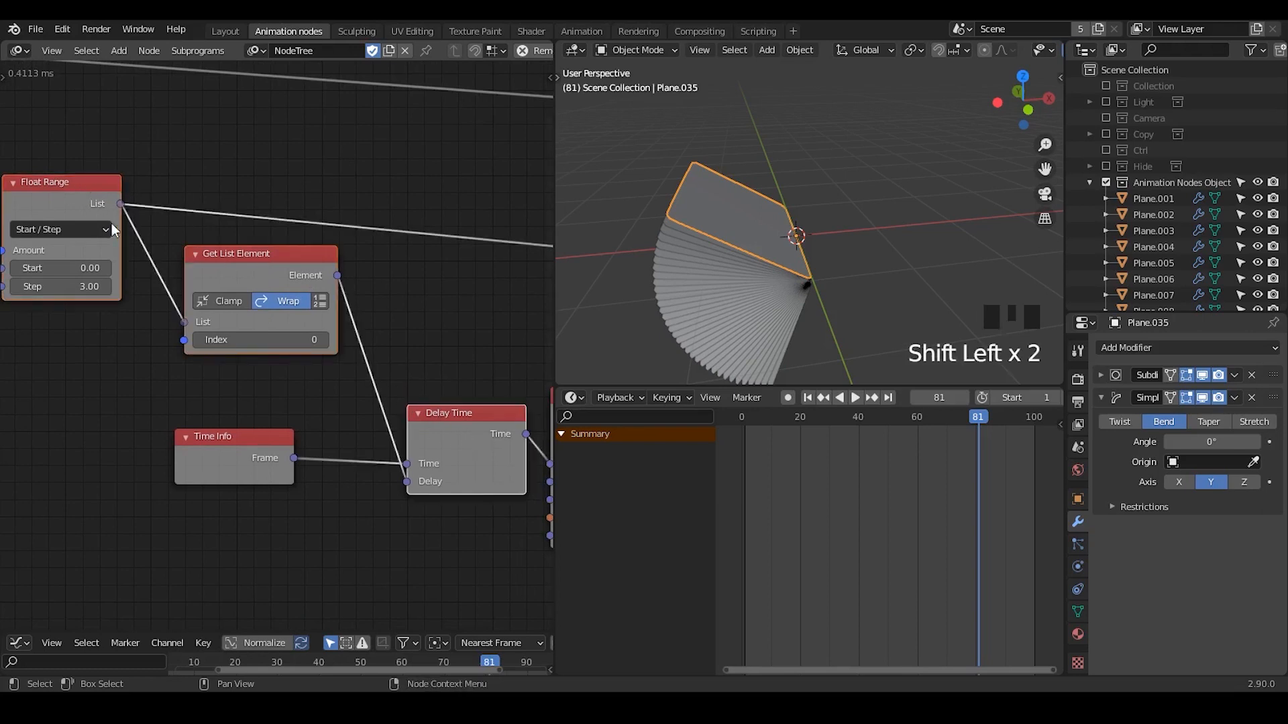
{"action": "left_click", "coordinate": [359, 206]}
{"action": "left_click", "coordinate": [301, 268]}
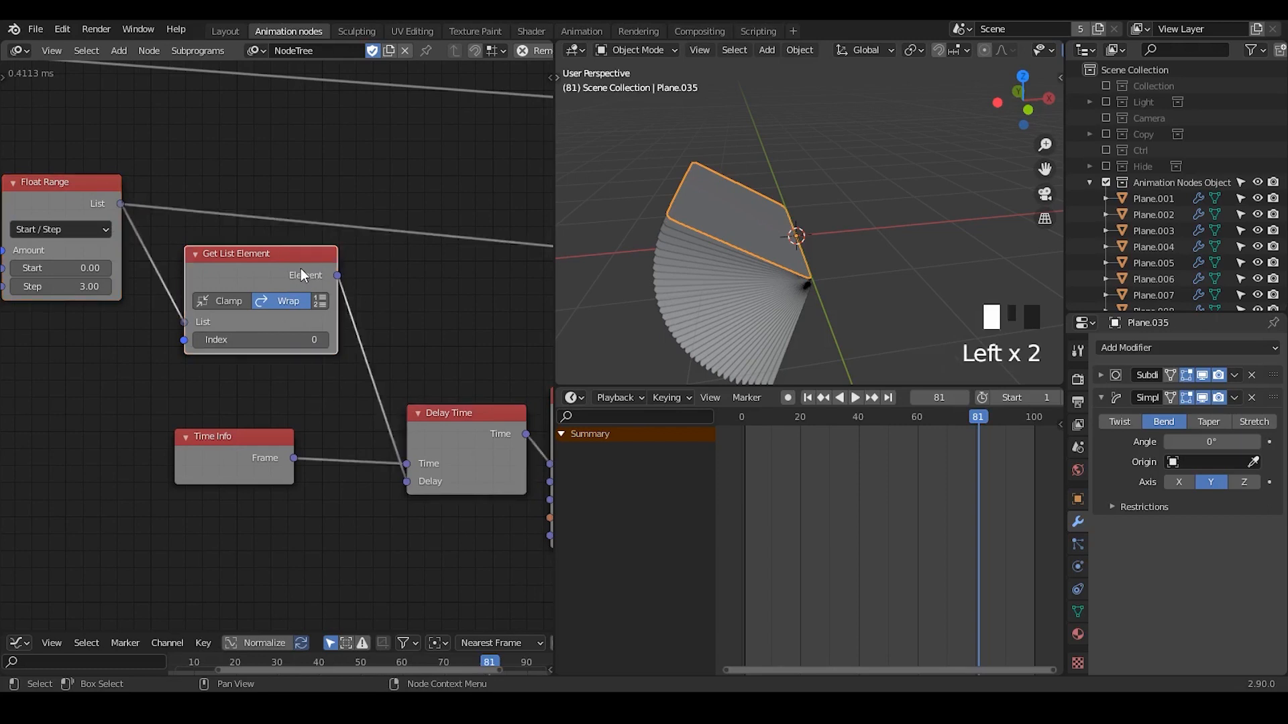
{"action": "key", "text": "x"}
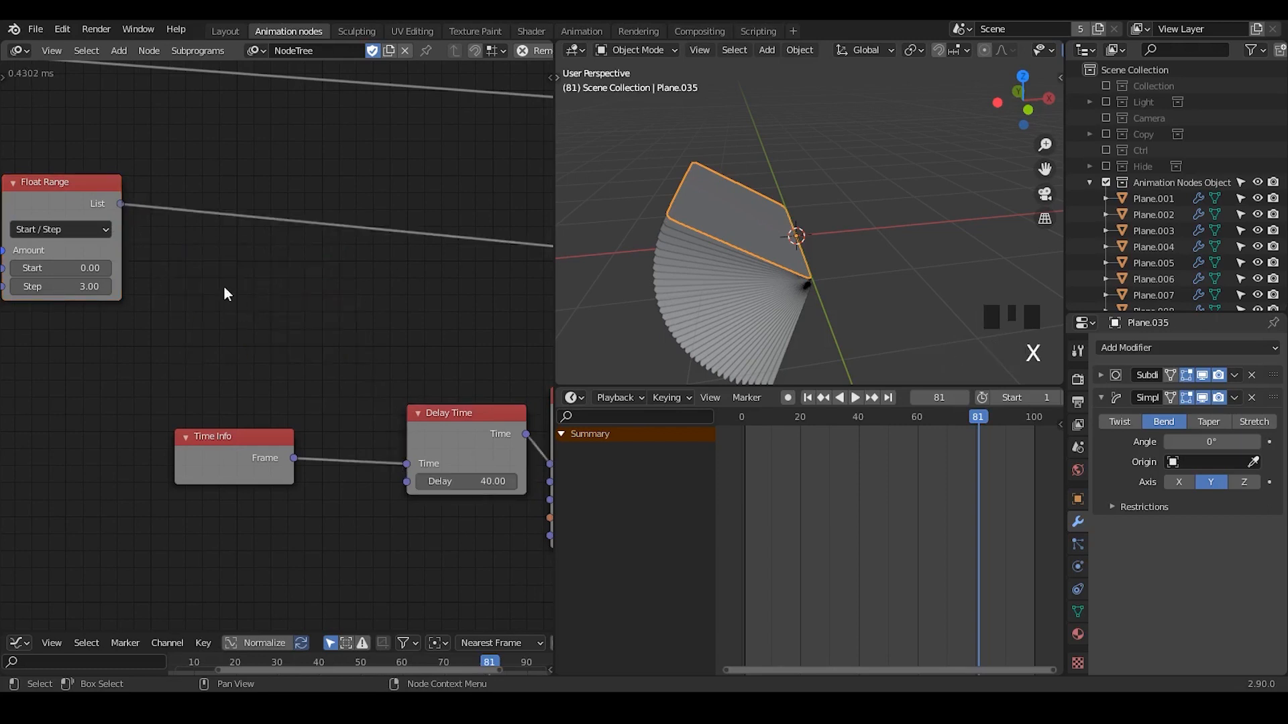
- In a widened node editor, create a loop through the Object Instancer's Objects and move its Invoke Subprogram node right, past Float Range
{"action": "middle_click_drag", "start_coordinate": [223, 293], "coordinate": [360, 356]}
{"action": "left_click_drag", "start_coordinate": [555, 307], "coordinate": [763, 306]}
{"action": "middle_click_drag", "start_coordinate": [341, 273], "coordinate": [543, 321]}
{"action": "left_click", "coordinate": [65, 146]}
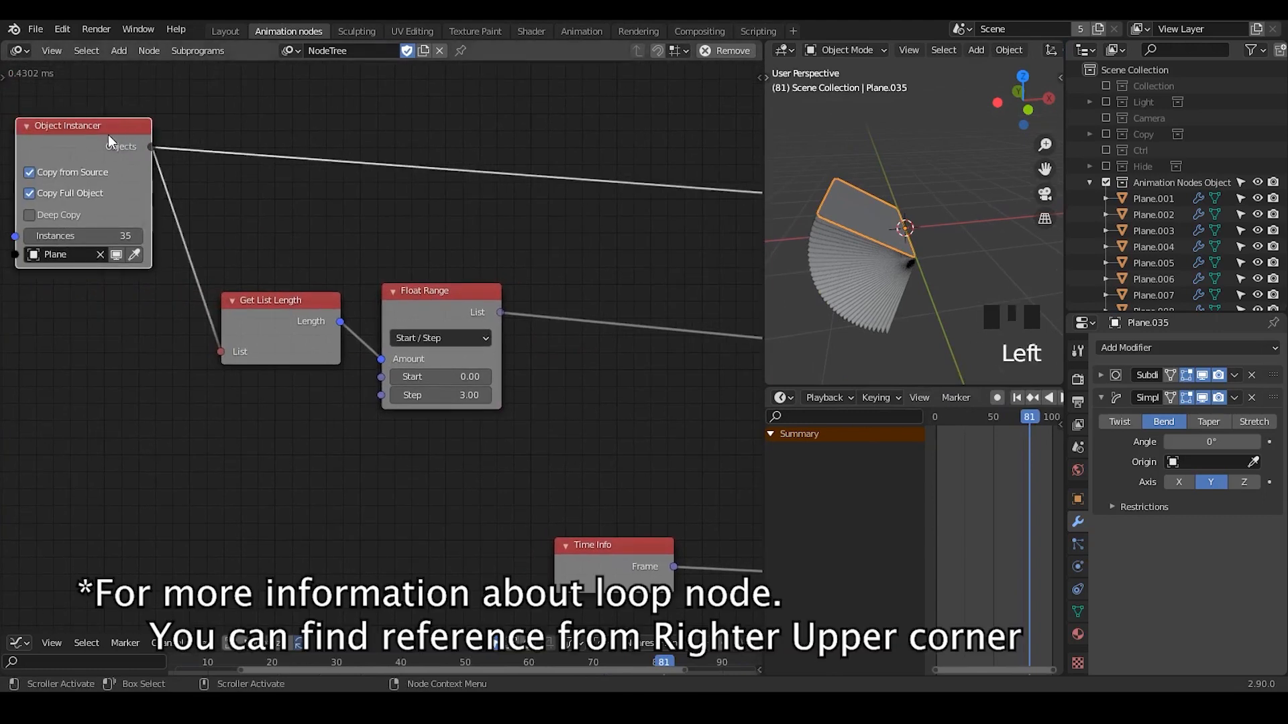
{"action": "key", "text": "w"}
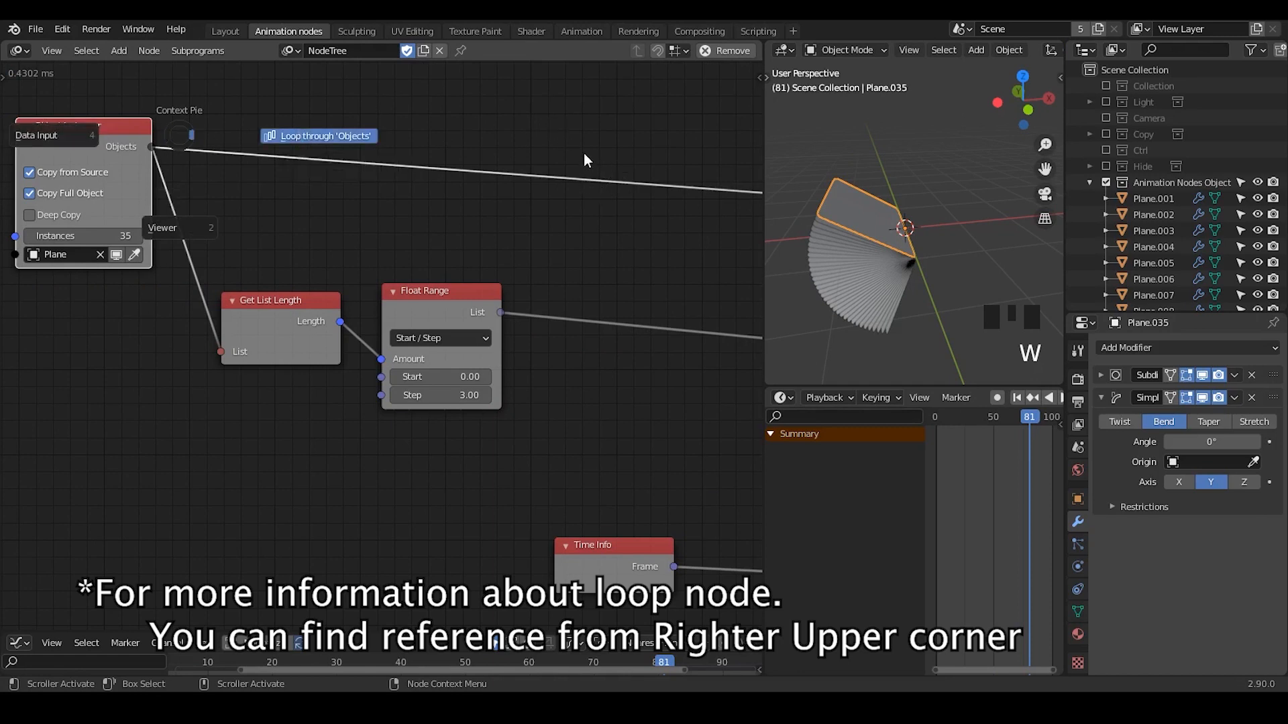
{"action": "left_click", "coordinate": [325, 135]}
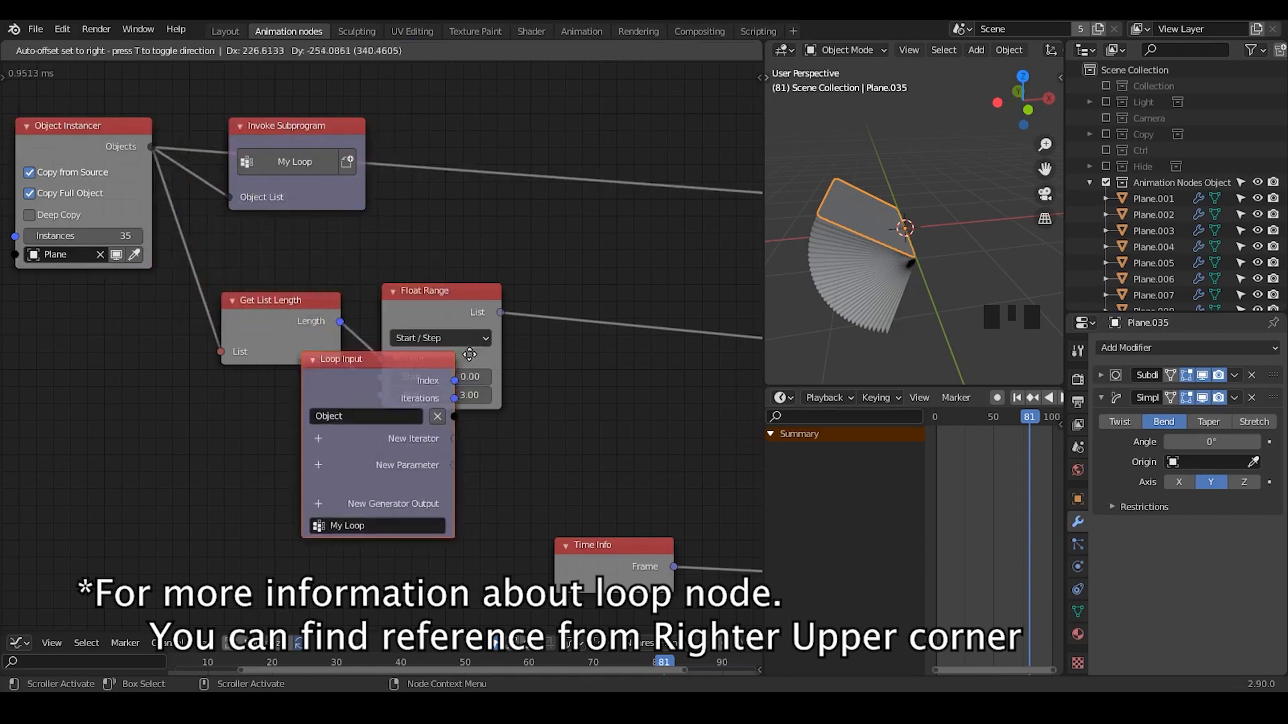
{"action": "left_click", "coordinate": [310, 140]}
{"action": "left_click_drag", "start_coordinate": [310, 141], "coordinate": [642, 152]}
- Add a Float List iterator to the Loop Input node of My Loop
{"action": "middle_click_drag", "start_coordinate": [217, 499], "coordinate": [156, 428]}
{"action": "left_click", "coordinate": [153, 422]}
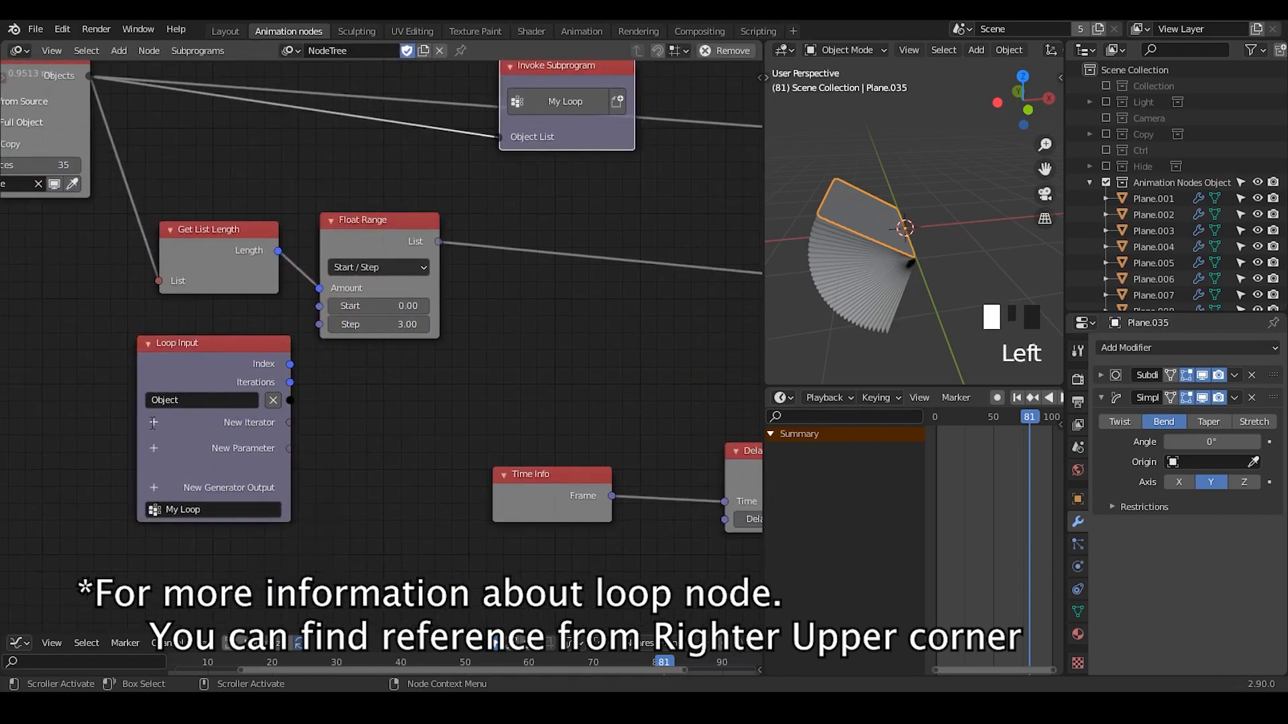
{"action": "type", "text": "float"}
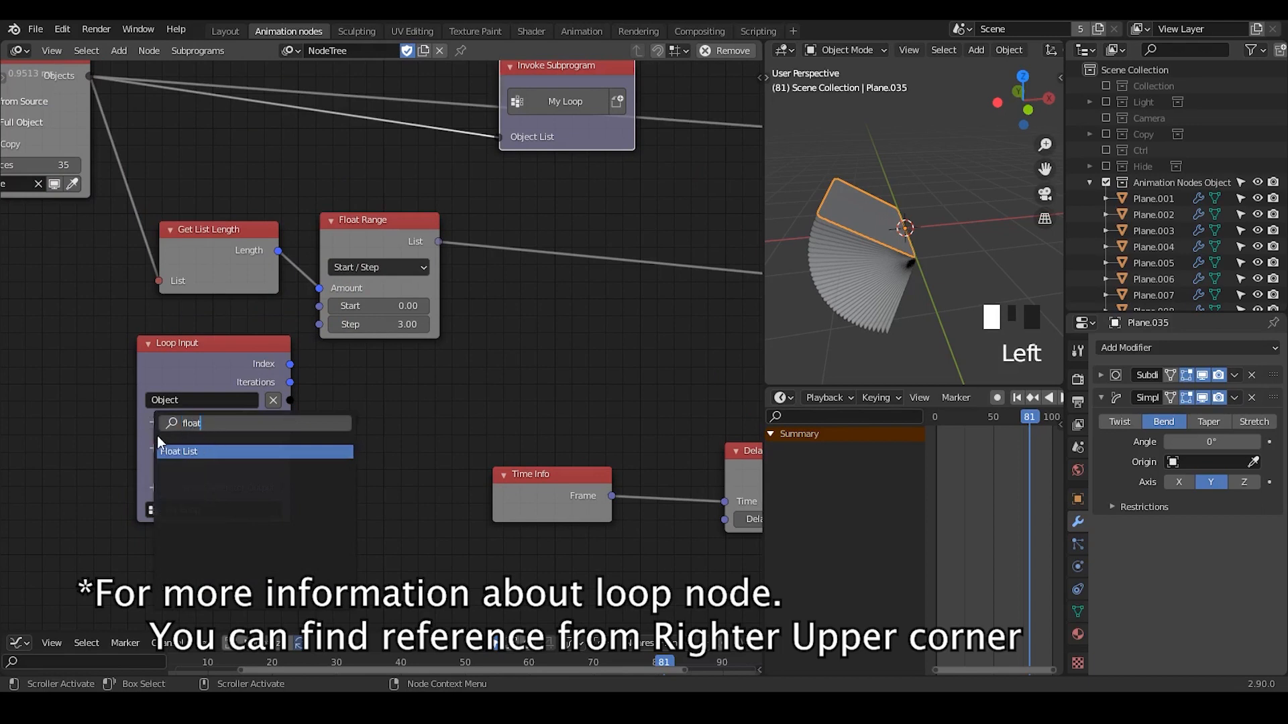
{"action": "key", "text": "Return"}
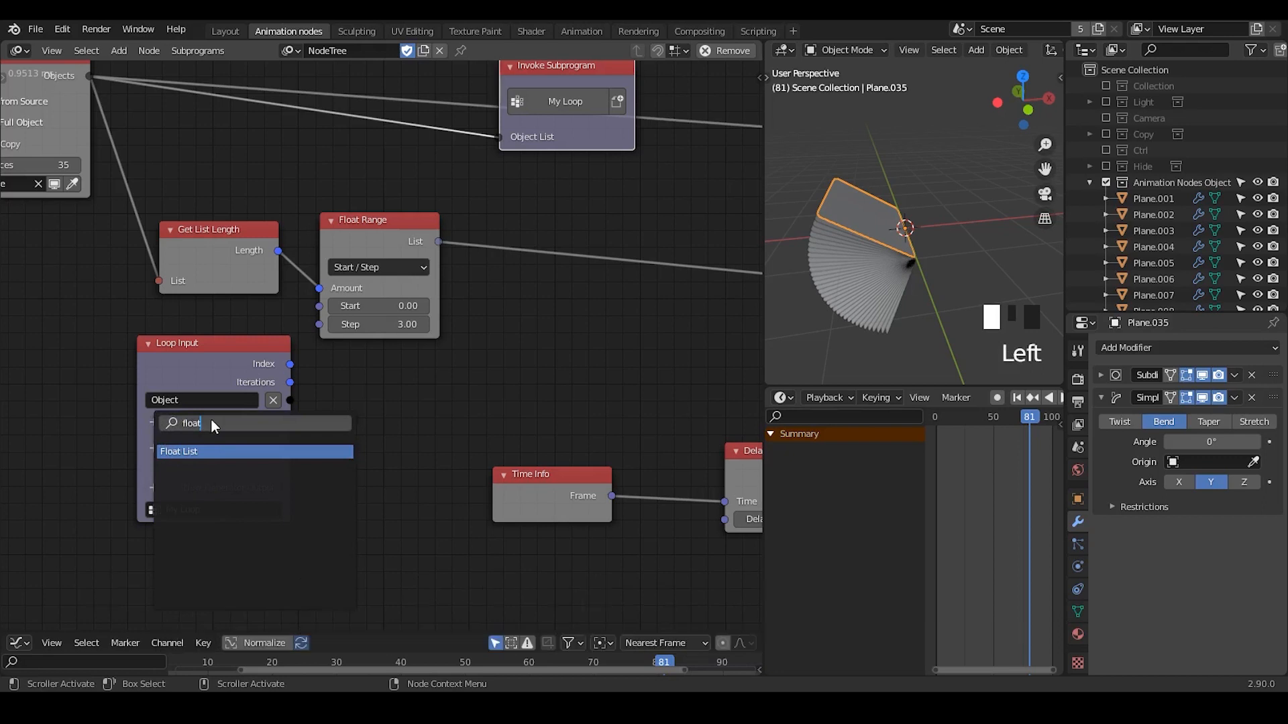
{"action": "left_click", "coordinate": [379, 389]}
- Connect Float Range's List output to the Float List input of Invoke Subprogram and place that node beside Float Range
{"action": "middle_click_drag", "start_coordinate": [378, 389], "coordinate": [355, 248]}
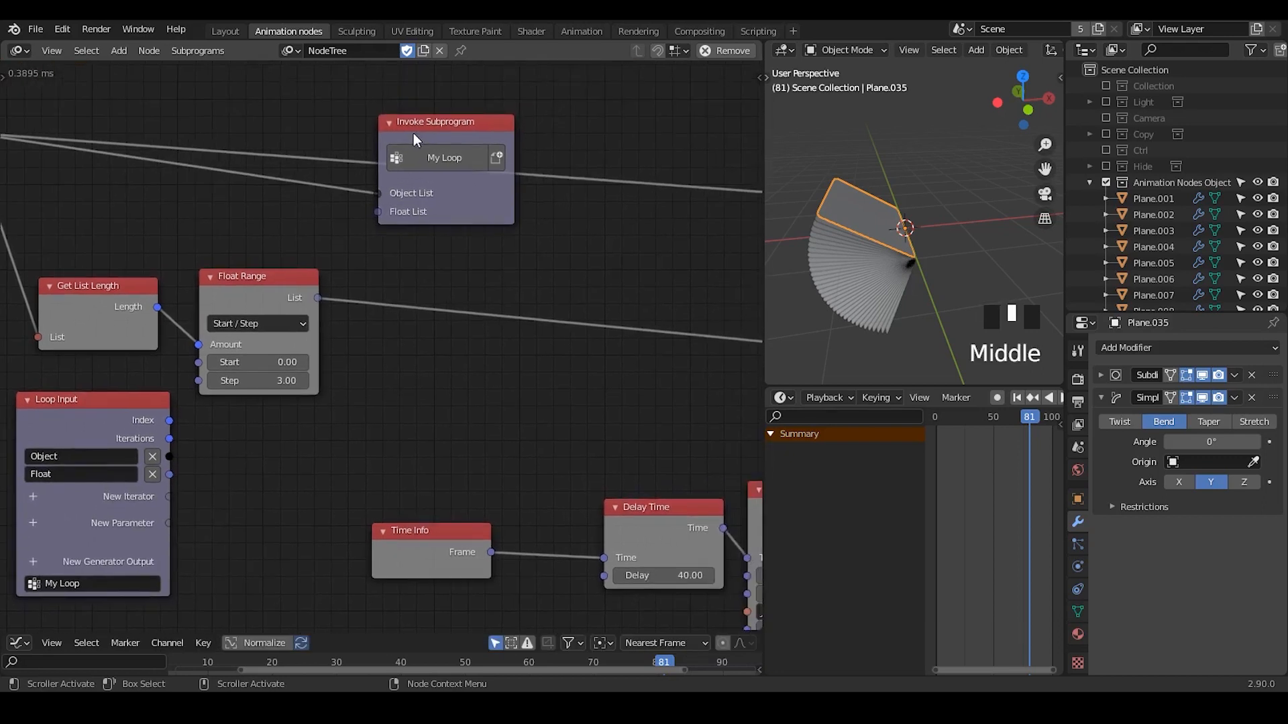
{"action": "left_click_drag", "start_coordinate": [413, 133], "coordinate": [489, 207]}
{"action": "left_click_drag", "start_coordinate": [321, 298], "coordinate": [465, 284]}
{"action": "left_click_drag", "start_coordinate": [500, 216], "coordinate": [440, 206]}
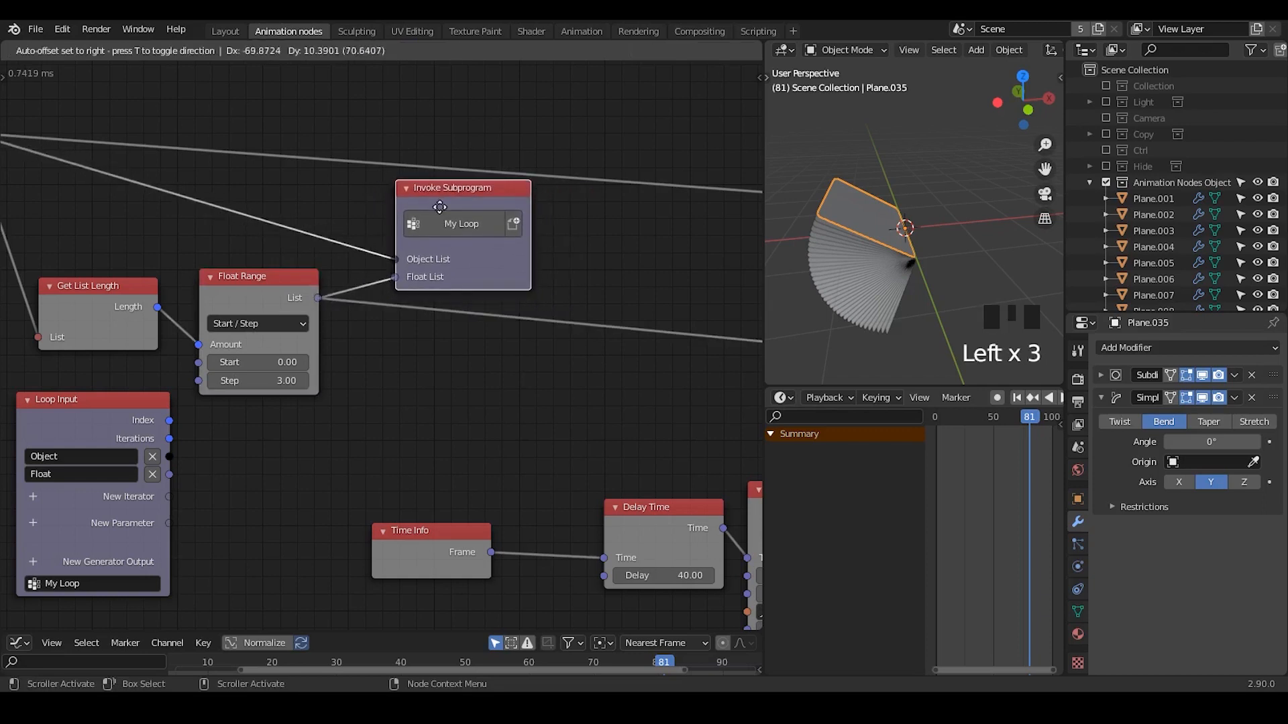
- Move the Invoke Subprogram node for My Loop above the area just past the Float Range node
{"action": "middle_click_drag", "start_coordinate": [724, 314], "coordinate": [430, 298]}
{"action": "left_click_drag", "start_coordinate": [48, 342], "coordinate": [449, 181]}
{"action": "mouse_move", "coordinate": [449, 181]}
{"action": "middle_mouse_down"}
{"action": "mouse_move", "coordinate": [279, 208]}
{"action": "mouse_move", "coordinate": [389, 279]}
{"action": "mouse_move", "coordinate": [439, 183]}
{"action": "middle_mouse_up"}
- Cut the old list links and connect Loop Input's Object output to the Object input of Object Transforms Output
{"action": "left_click_drag", "start_coordinate": [285, 222], "coordinate": [444, 223]}
{"action": "left_click_drag", "start_coordinate": [373, 196], "coordinate": [374, 187]}
{"action": "right_click_drag", "start_coordinate": [374, 181], "coordinate": [344, 327], "text": "ctrl"}
{"action": "left_click_drag", "start_coordinate": [285, 221], "coordinate": [664, 225]}
{"action": "left_click_drag", "start_coordinate": [312, 230], "coordinate": [280, 230]}
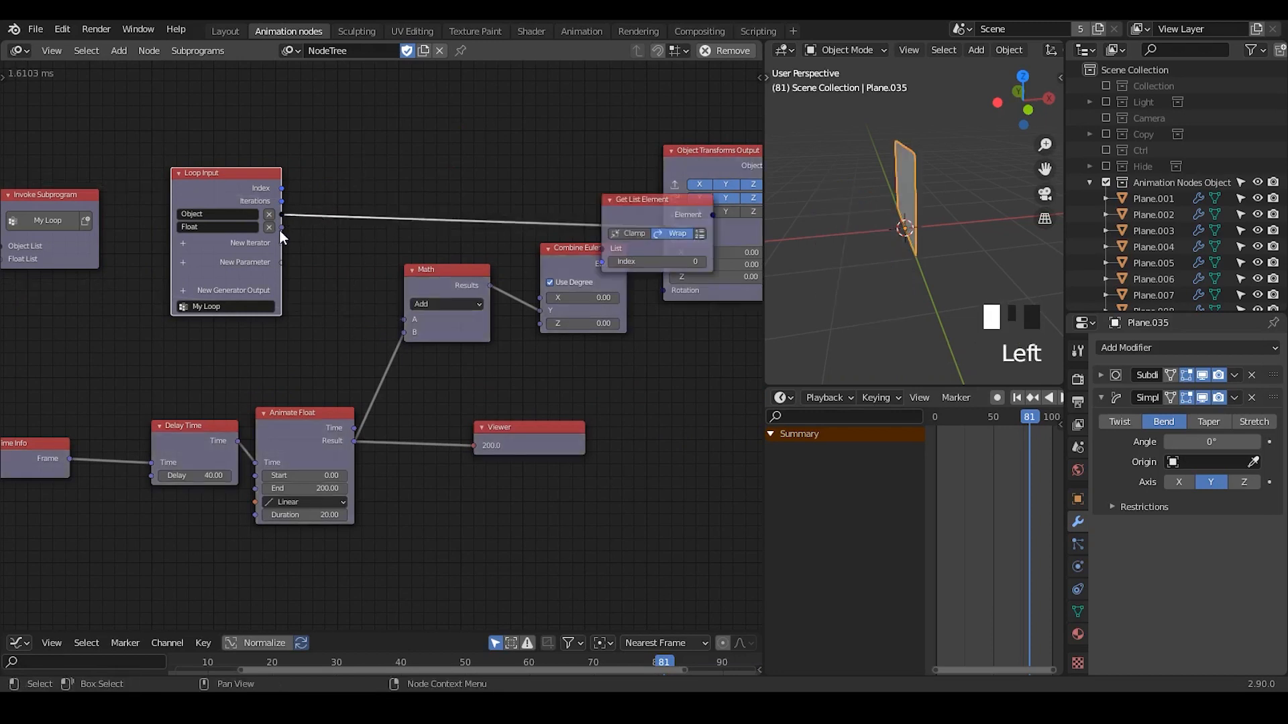
- Delete the Get List Element node and shift the Combine Euler node slightly
{"action": "left_click_drag", "start_coordinate": [625, 222], "coordinate": [502, 234]}
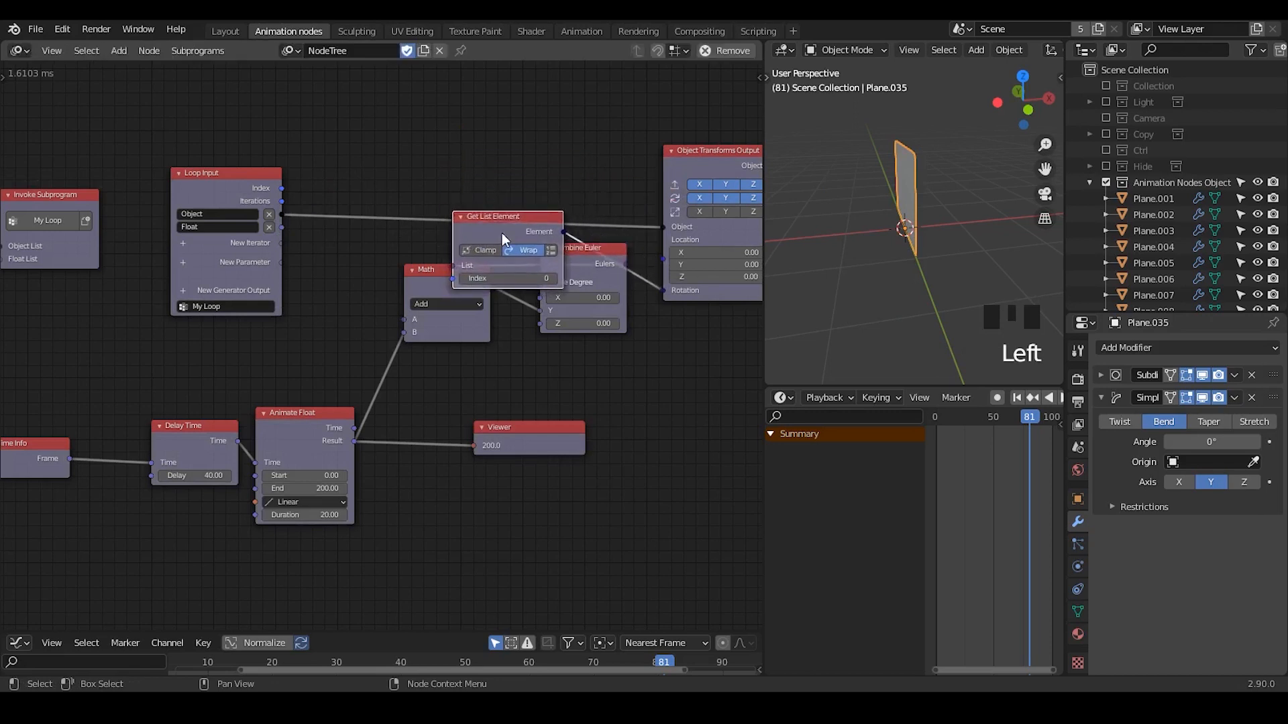
{"action": "key", "text": "x"}
{"action": "left_click_drag", "start_coordinate": [588, 250], "coordinate": [579, 258]}
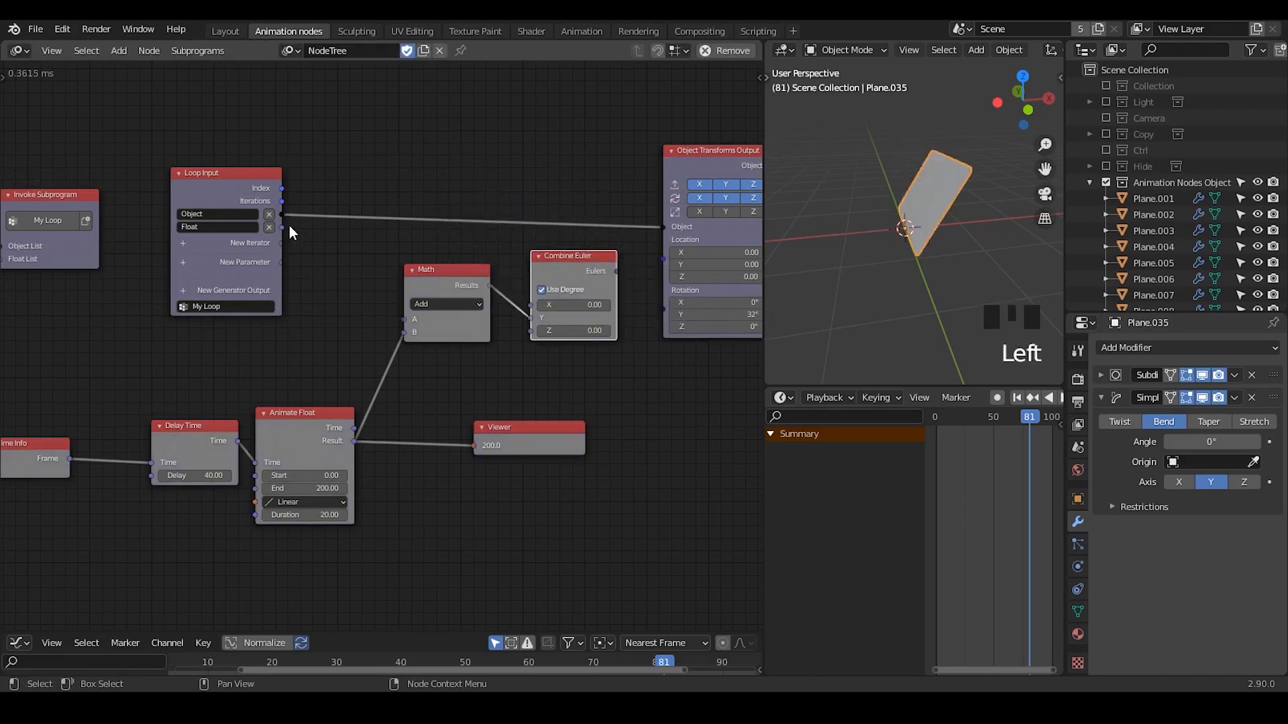
- Connect Loop Input's Float output to Delay Time's Delay input and place the Loop Input node ahead of Time Info
{"action": "left_click_drag", "start_coordinate": [281, 227], "coordinate": [151, 475]}
{"action": "left_click_drag", "start_coordinate": [246, 214], "coordinate": [114, 296]}
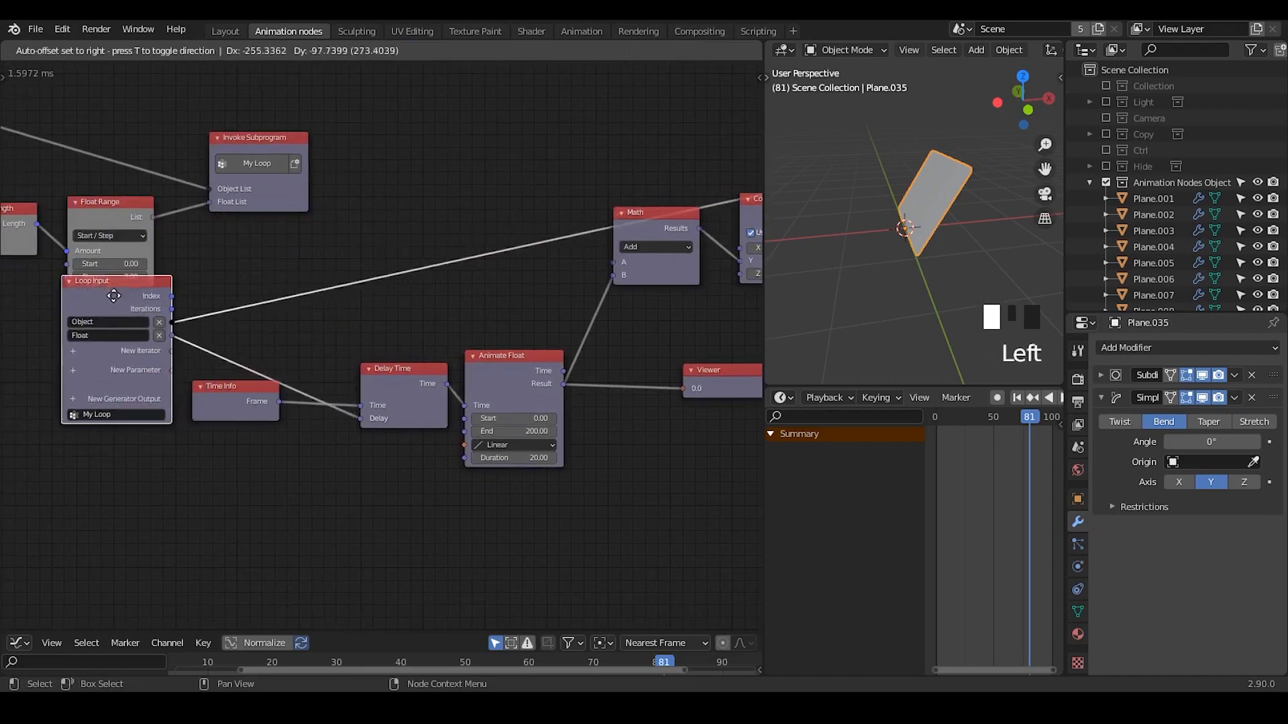
- Delete the Math node set to Add between Animate Float and Combine Euler
{"action": "middle_click_drag", "start_coordinate": [420, 291], "coordinate": [316, 276]}
{"action": "left_click", "coordinate": [534, 217]}
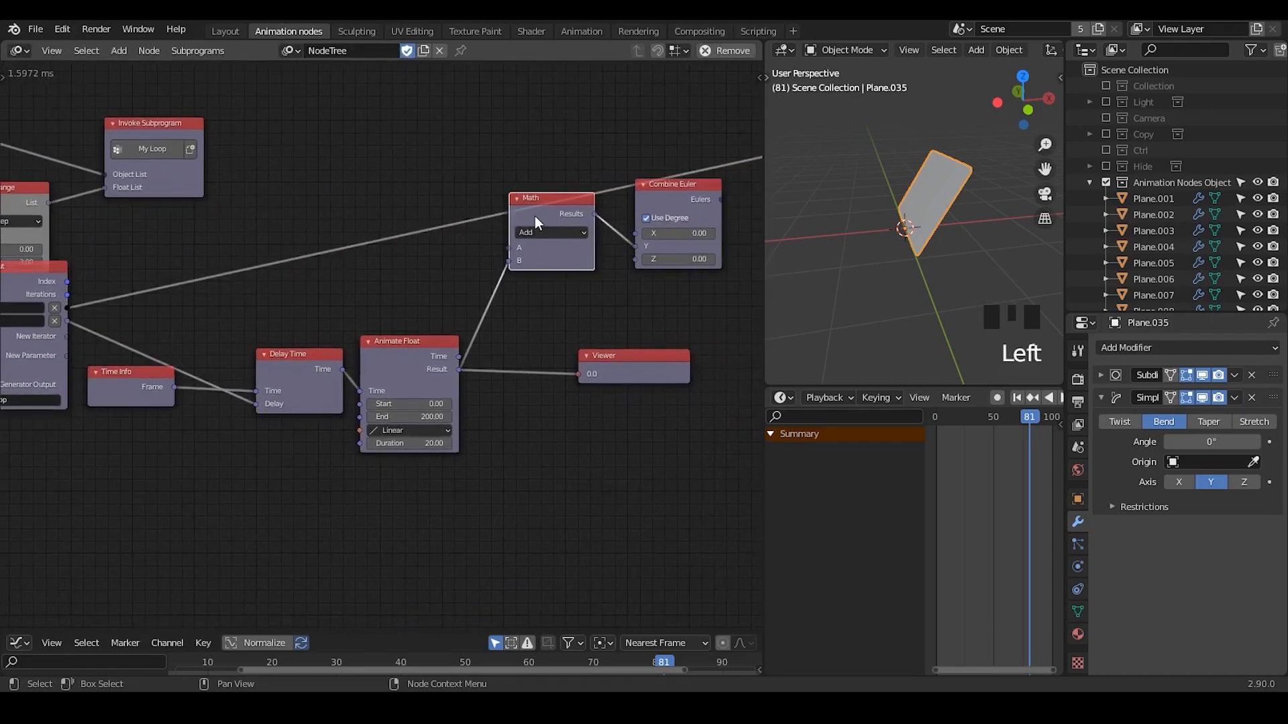
{"action": "key", "text": "x"}
- Reposition the Animate Float and Viewer nodes and set Animate Float's End value to 1
{"action": "left_click_drag", "start_coordinate": [423, 351], "coordinate": [435, 318]}
{"action": "left_click_drag", "start_coordinate": [591, 366], "coordinate": [581, 337]}
{"action": "left_click", "coordinate": [422, 385]}
{"action": "type", "text": "1"}
{"action": "key", "text": "Return"}
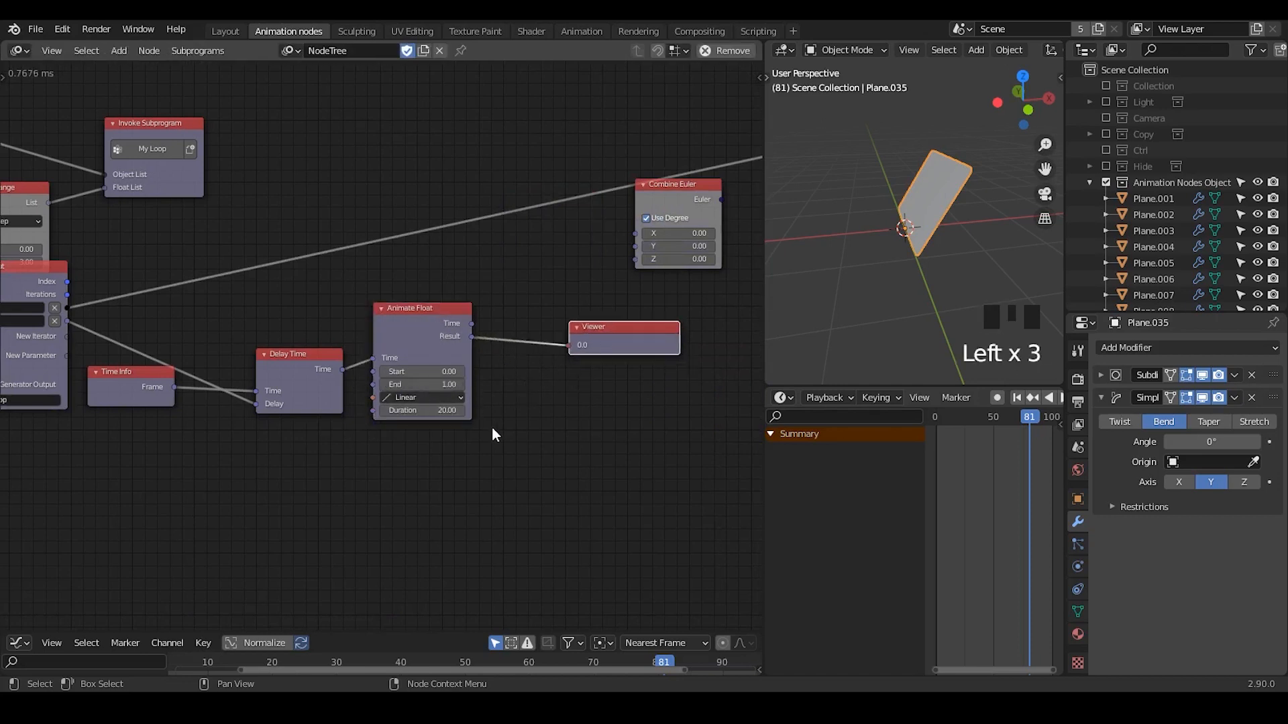
- Connect Animate Float's Result to Combine Euler's Y and the Euler output to Object Transforms Output's Rotation
{"action": "middle_click_drag", "start_coordinate": [523, 394], "coordinate": [463, 402]}
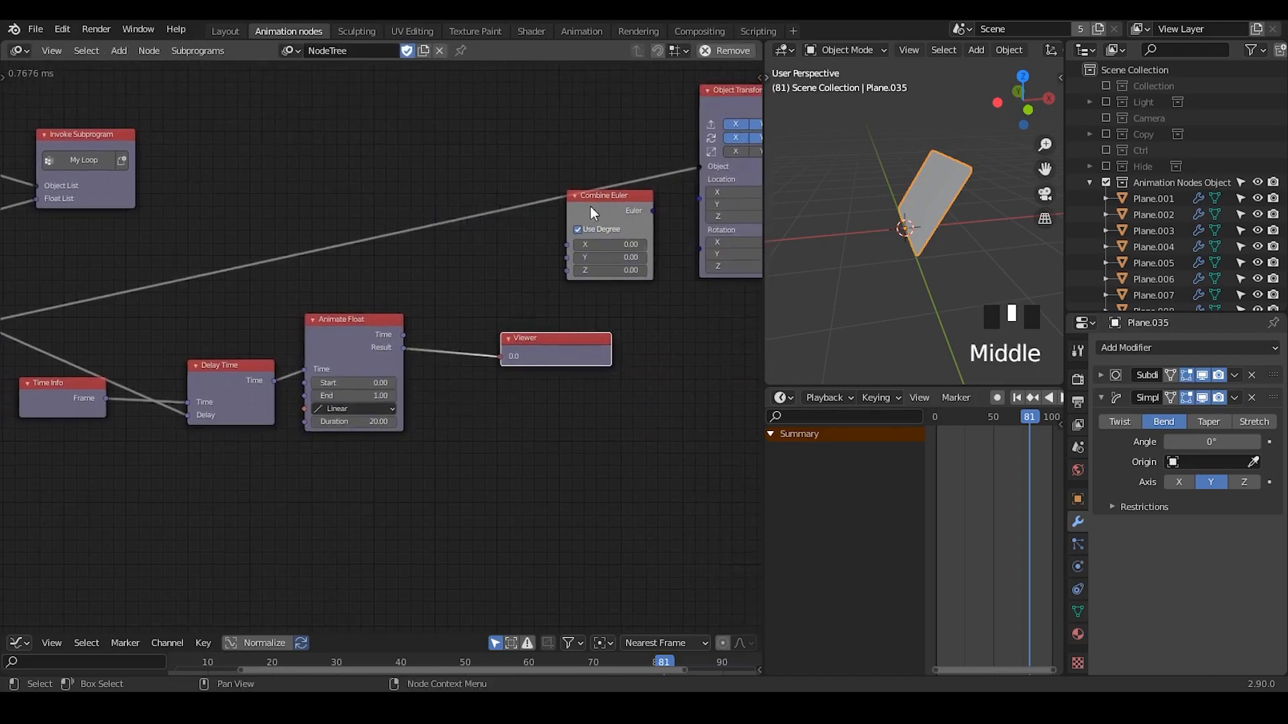
{"action": "left_click_drag", "start_coordinate": [592, 212], "coordinate": [593, 250]}
{"action": "left_click_drag", "start_coordinate": [404, 348], "coordinate": [570, 290]}
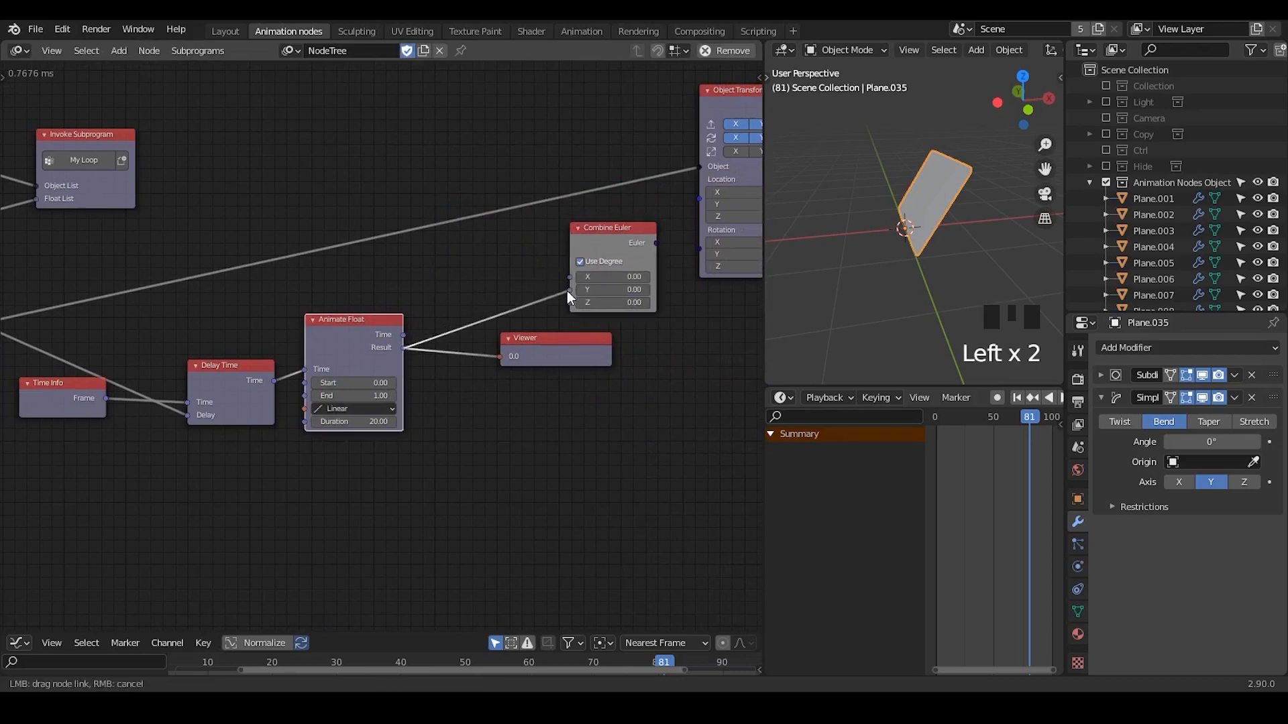
{"action": "left_click_drag", "start_coordinate": [656, 243], "coordinate": [701, 253]}
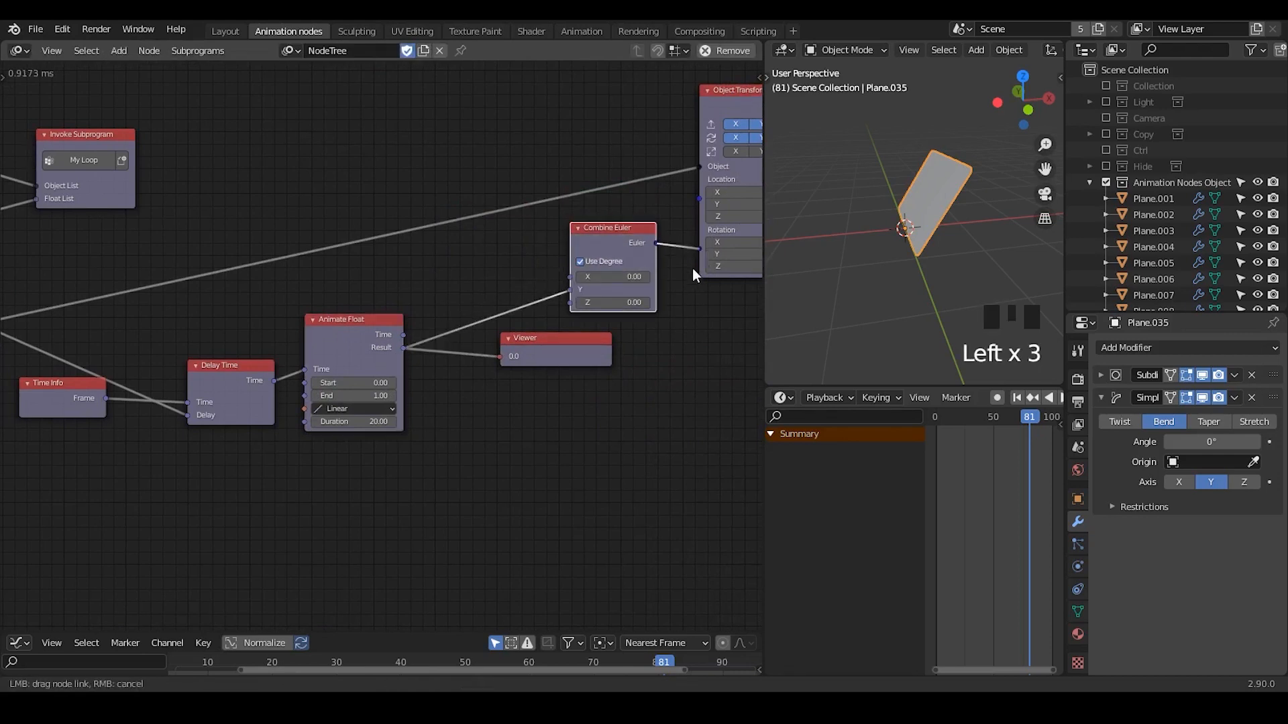
- Disable the X, Y and Z location channels in the Object Transforms Output node
{"action": "middle_click_drag", "start_coordinate": [664, 251], "coordinate": [530, 251]}
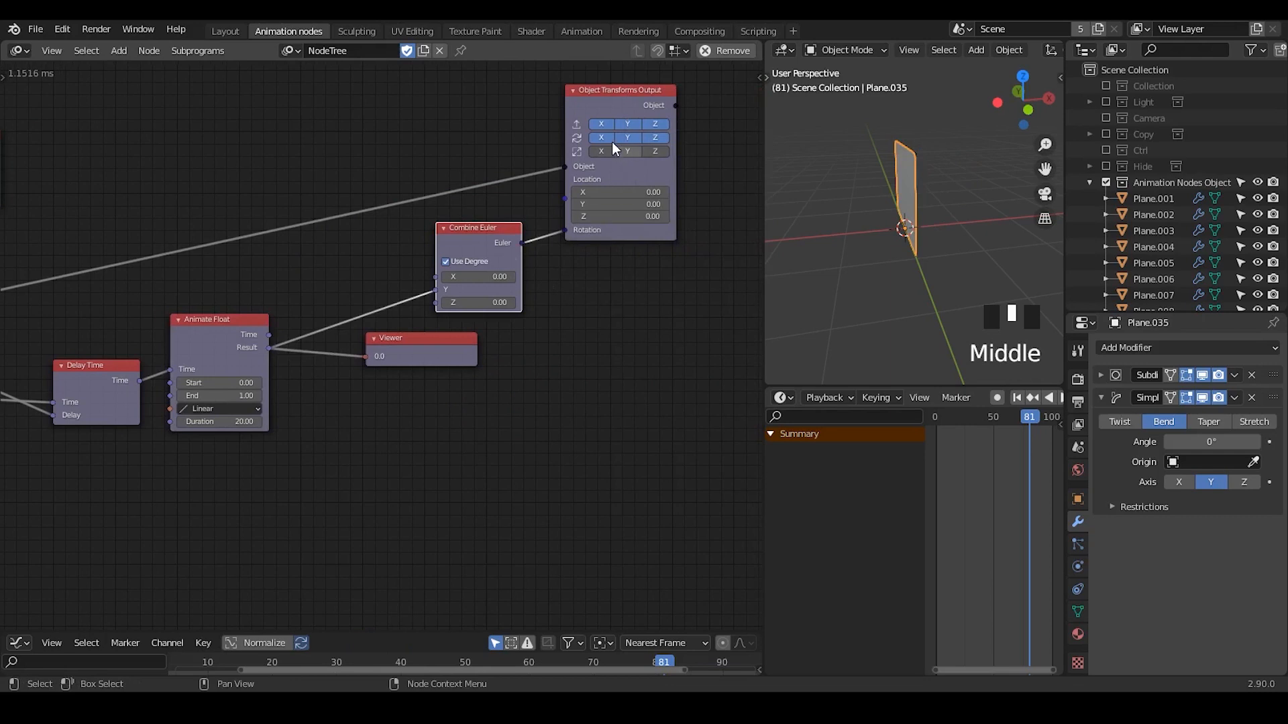
{"action": "left_click", "coordinate": [602, 125]}
{"action": "left_click", "coordinate": [629, 124]}
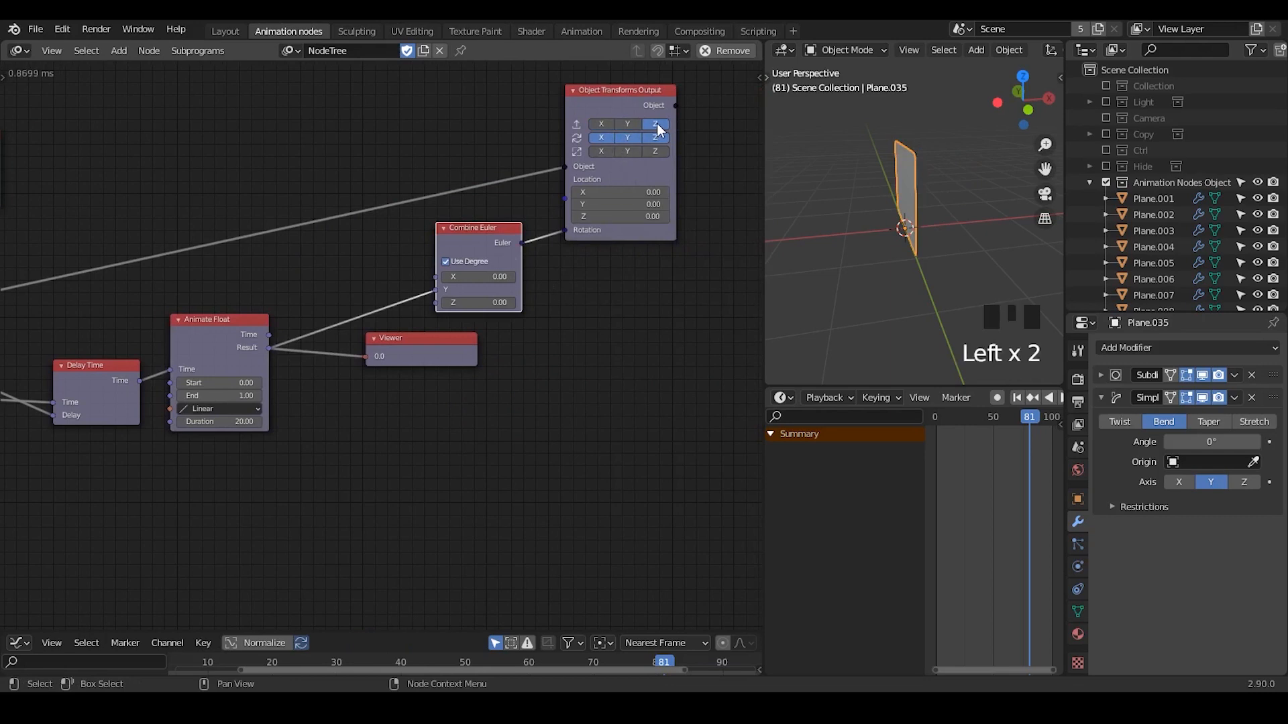
{"action": "left_click", "coordinate": [657, 124]}
- Move the Object Instancer, Get List Length, Float Range and Invoke Subprogram nodes together above the loop nodes
{"action": "middle_click_drag", "start_coordinate": [290, 362], "coordinate": [540, 287]}
{"action": "left_click_drag", "start_coordinate": [646, 269], "coordinate": [619, 318]}
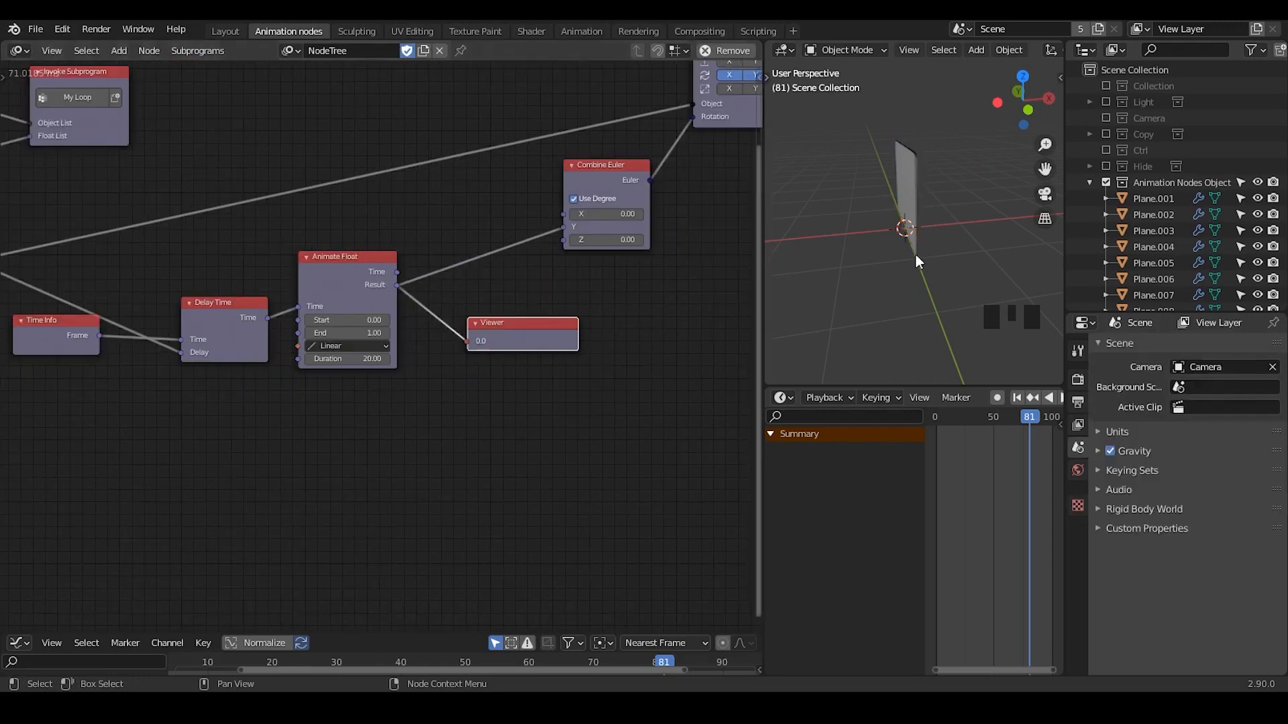
{"action": "middle_click_drag", "start_coordinate": [168, 285], "coordinate": [503, 483]}
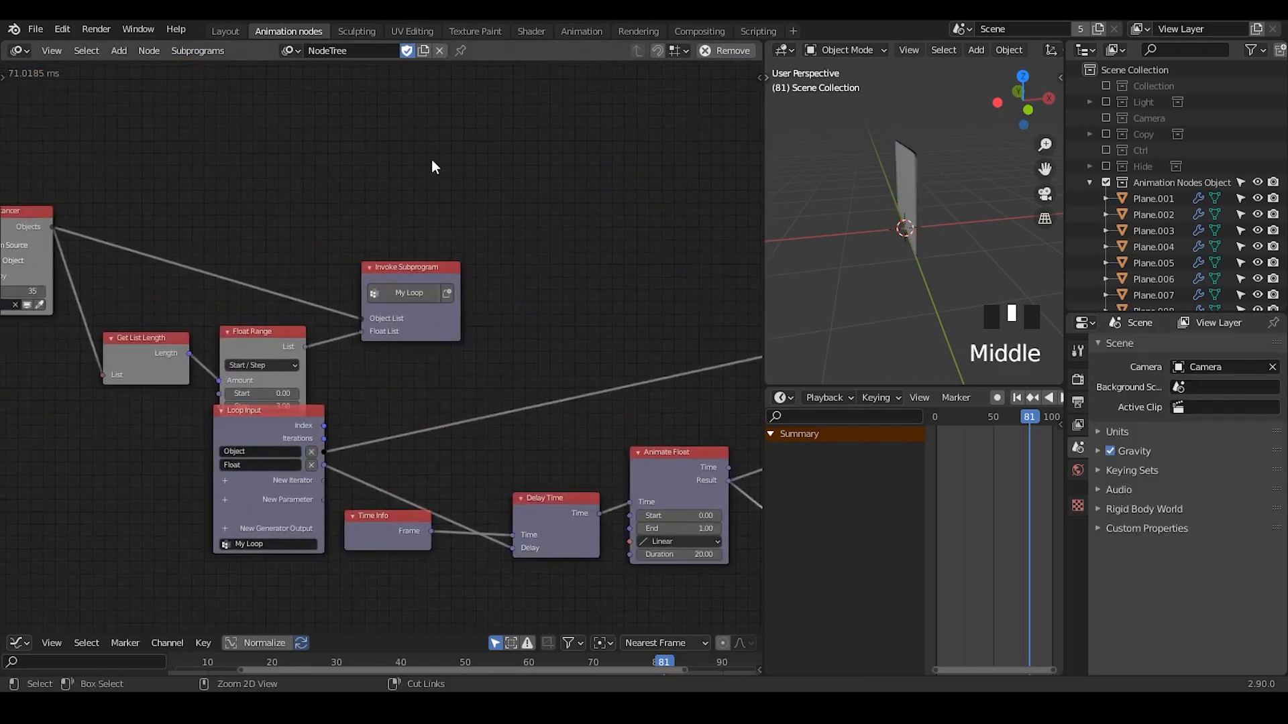
{"action": "left_click_drag", "start_coordinate": [461, 145], "coordinate": [20, 362]}
{"action": "key", "text": "g"}
{"action": "left_click", "coordinate": [518, 258]}
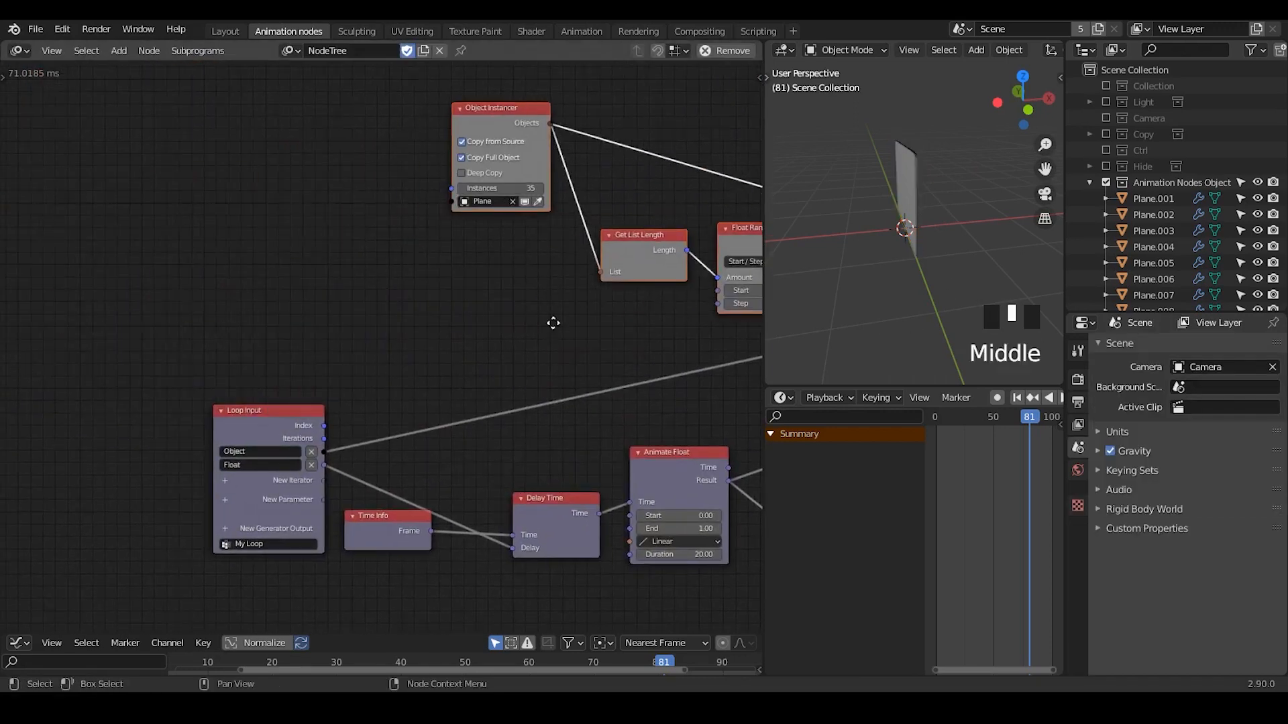
{"action": "middle_click_drag", "start_coordinate": [552, 322], "coordinate": [194, 261]}
{"action": "middle_click_drag", "start_coordinate": [498, 290], "coordinate": [485, 395]}
- Delete the Viewer node from the node tree
{"action": "left_click_drag", "start_coordinate": [682, 129], "coordinate": [31, 532]}
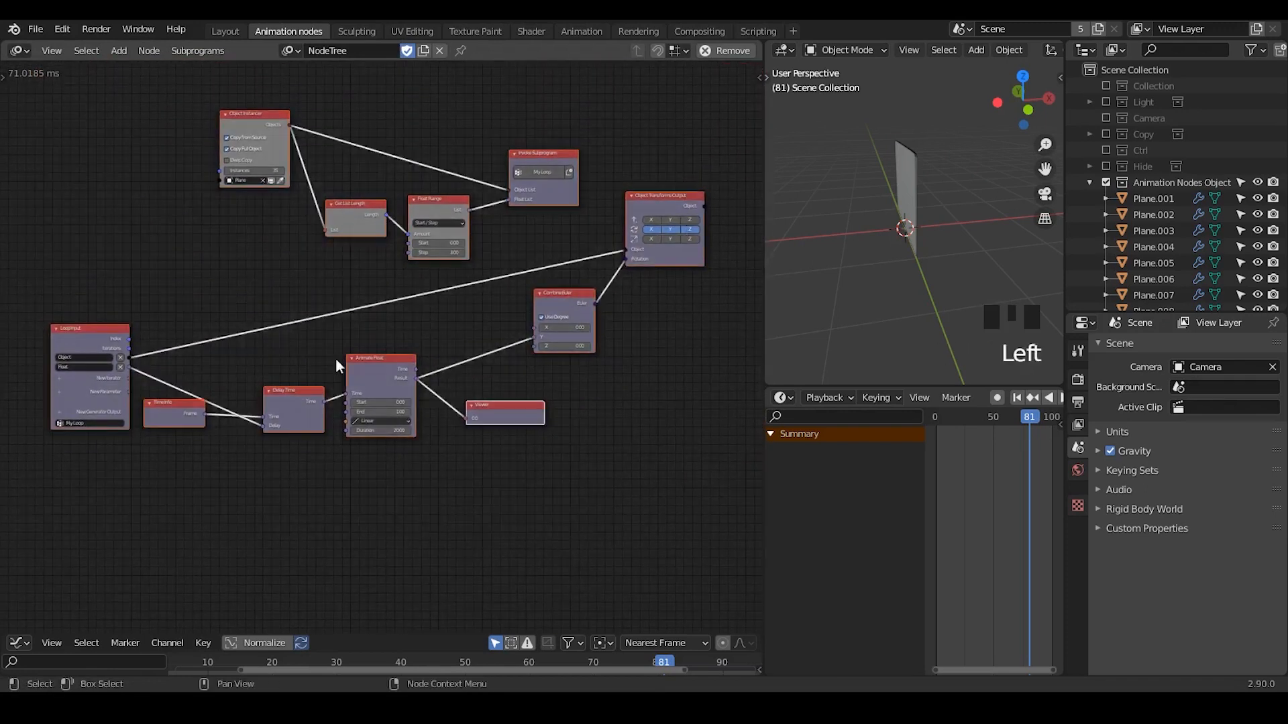
{"action": "left_click", "coordinate": [322, 298]}
{"action": "left_click", "coordinate": [501, 410]}
{"action": "key", "text": "x"}
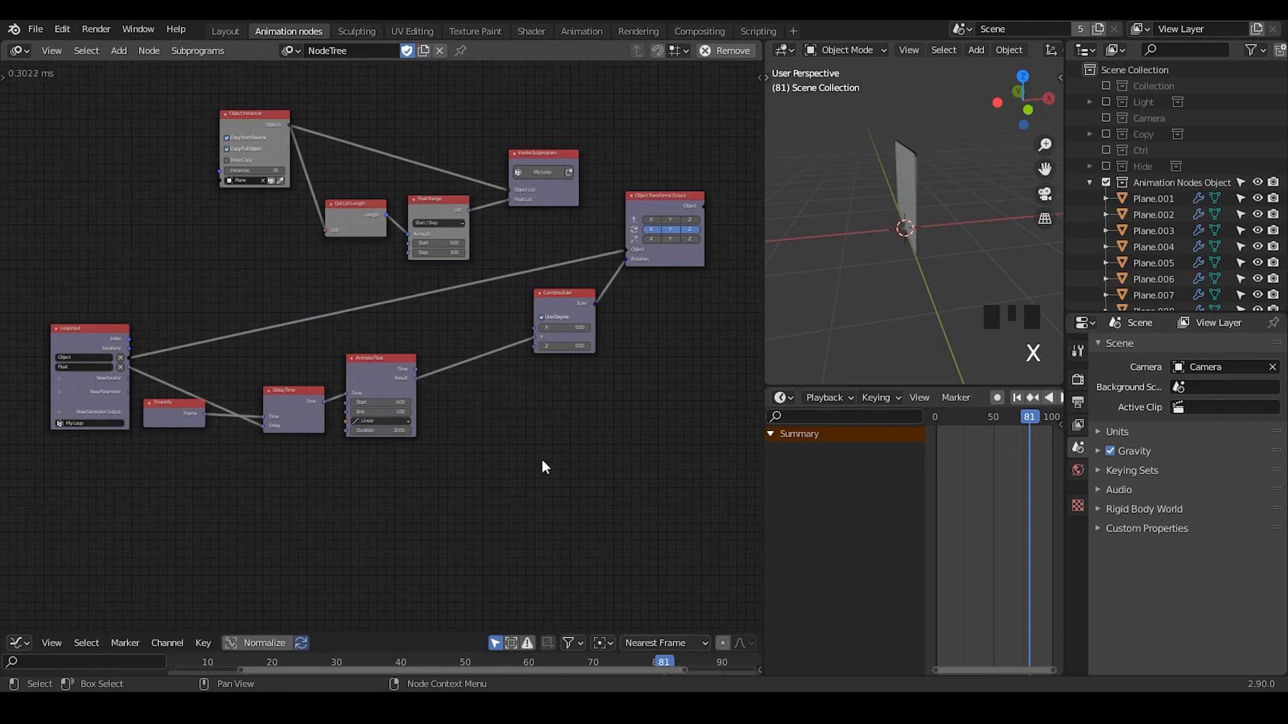
- Widen the 3D viewport and return the timeline to frame 1
{"action": "middle_click_drag", "start_coordinate": [544, 465], "coordinate": [507, 393]}
{"action": "left_click_drag", "start_coordinate": [764, 284], "coordinate": [495, 288]}
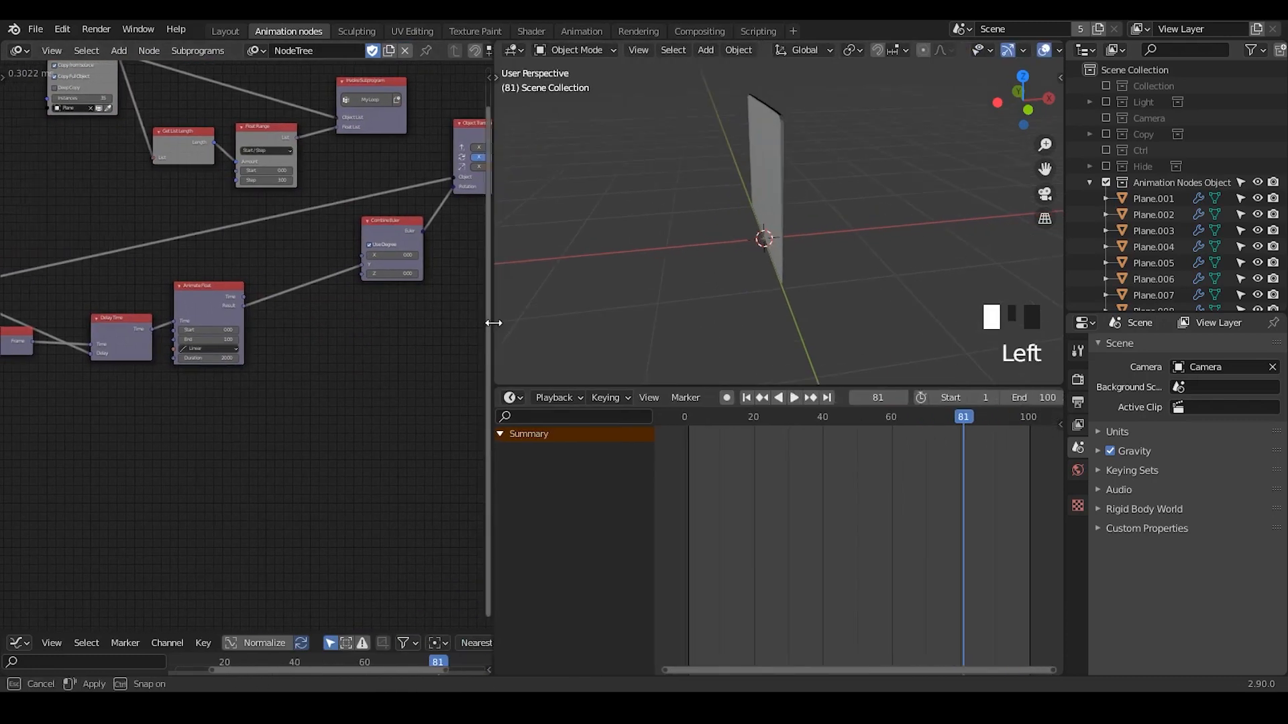
{"action": "left_click", "coordinate": [746, 398]}
- Insert a Map Range node into the link between Animate Float and Combine Euler
{"action": "middle_click_drag", "start_coordinate": [472, 365], "coordinate": [314, 282]}
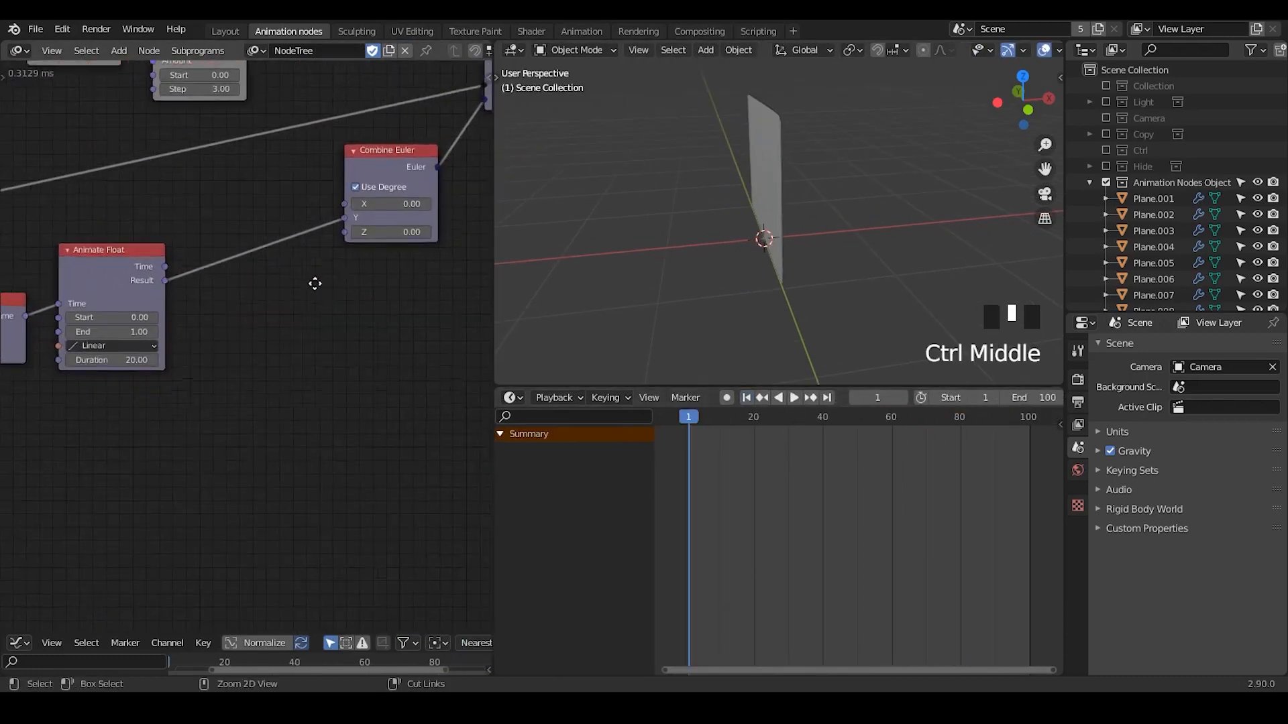
{"action": "key", "text": "ctrl+a"}
{"action": "type", "text": "map range"}
{"action": "key", "text": "Return"}
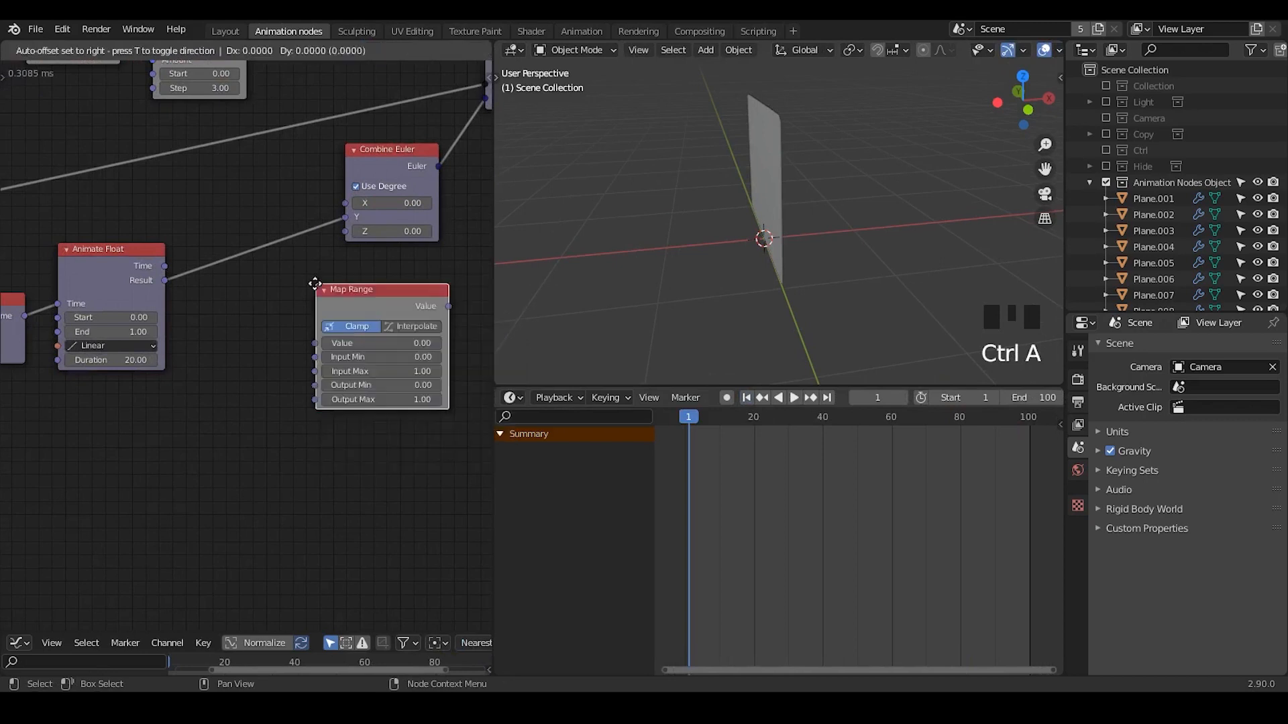
{"action": "left_click", "coordinate": [284, 324]}
- Widen the node editor and align the Map Range node with Animate Float's Result output
{"action": "middle_click_drag", "start_coordinate": [288, 391], "coordinate": [205, 386]}
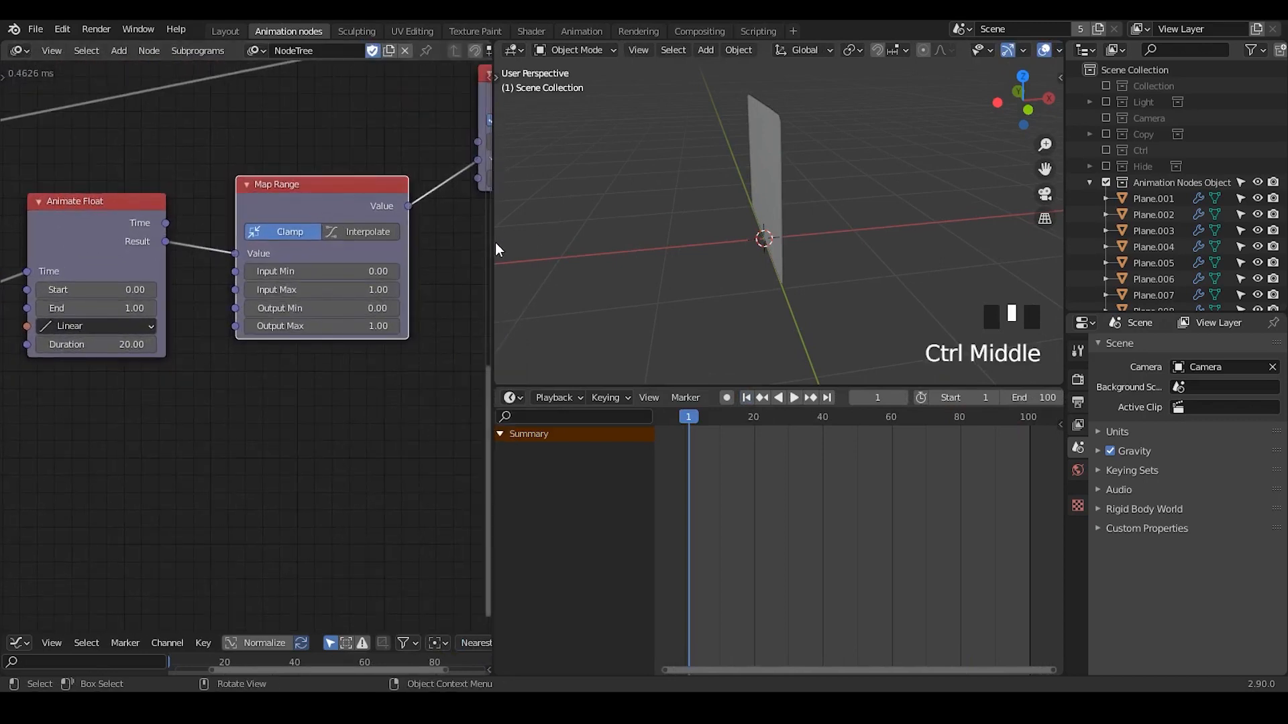
{"action": "left_click_drag", "start_coordinate": [494, 244], "coordinate": [685, 260]}
{"action": "middle_click_drag", "start_coordinate": [661, 262], "coordinate": [404, 276]}
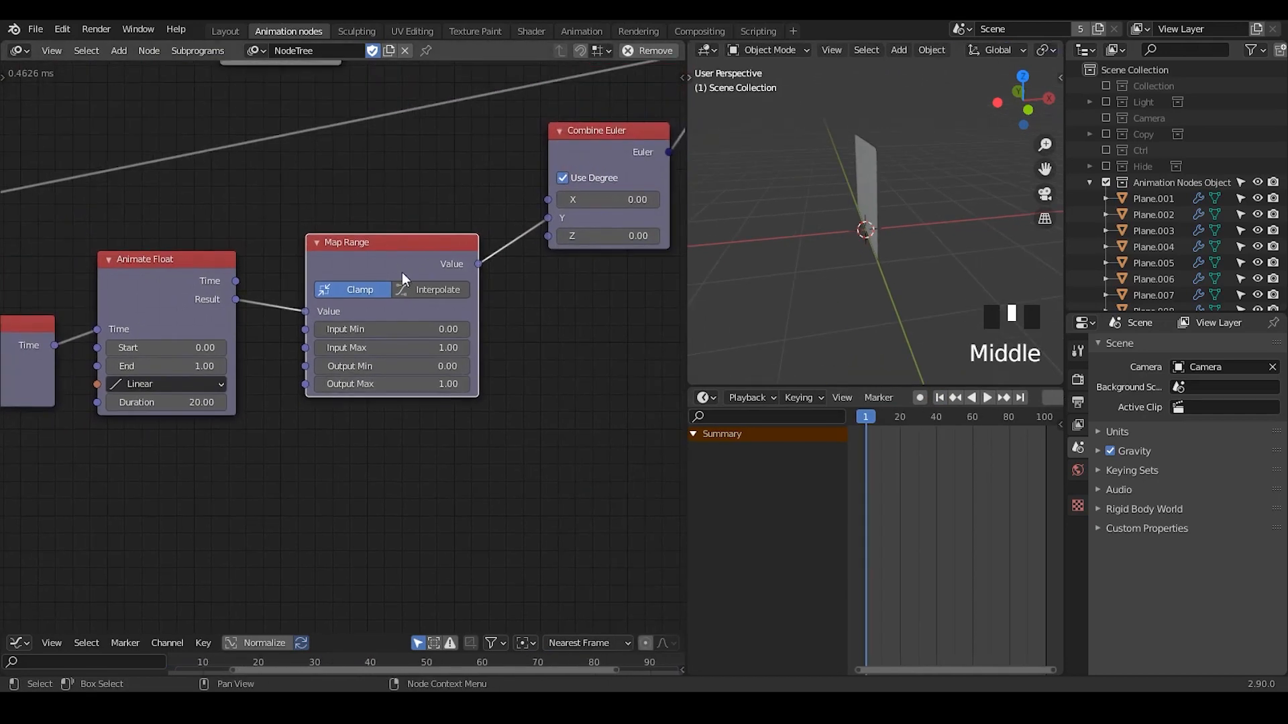
{"action": "left_click_drag", "start_coordinate": [236, 299], "coordinate": [264, 230]}
{"action": "left_click_drag", "start_coordinate": [161, 350], "coordinate": [158, 347]}
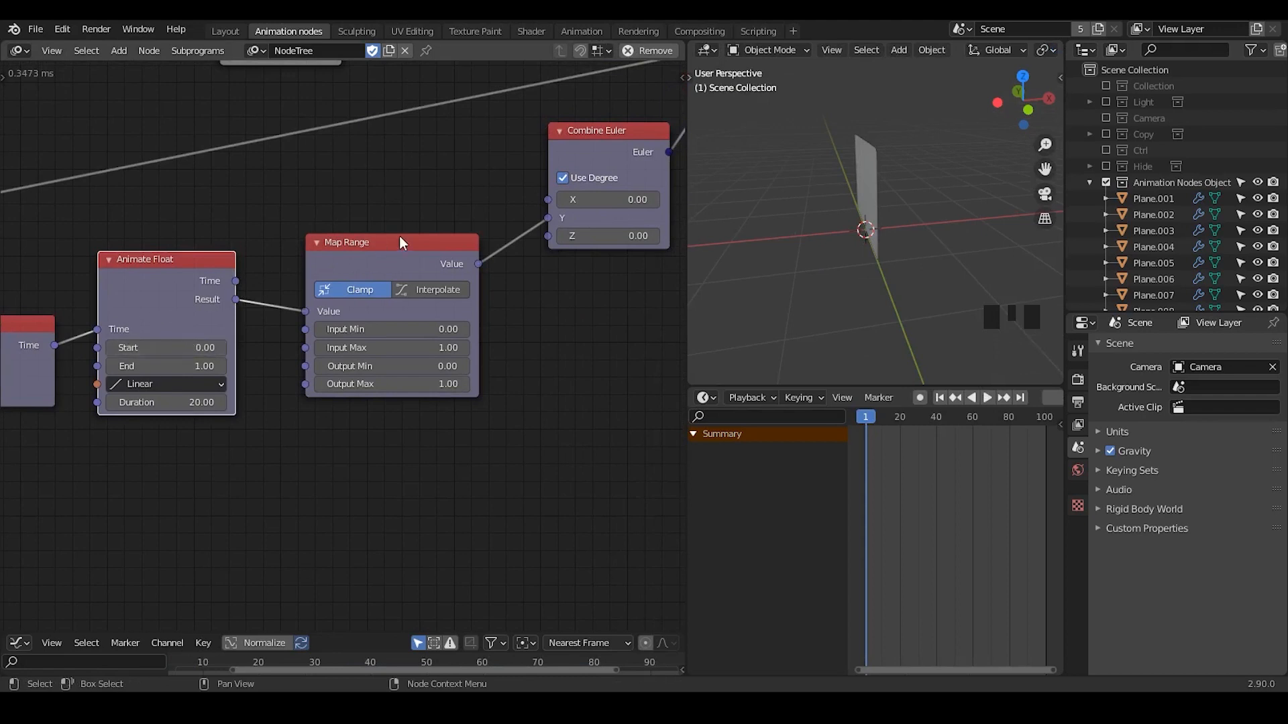
{"action": "left_click_drag", "start_coordinate": [388, 241], "coordinate": [385, 228]}
- Set the Map Range node's Output Min to -90 and Output Max to 90
{"action": "left_click", "coordinate": [408, 355]}
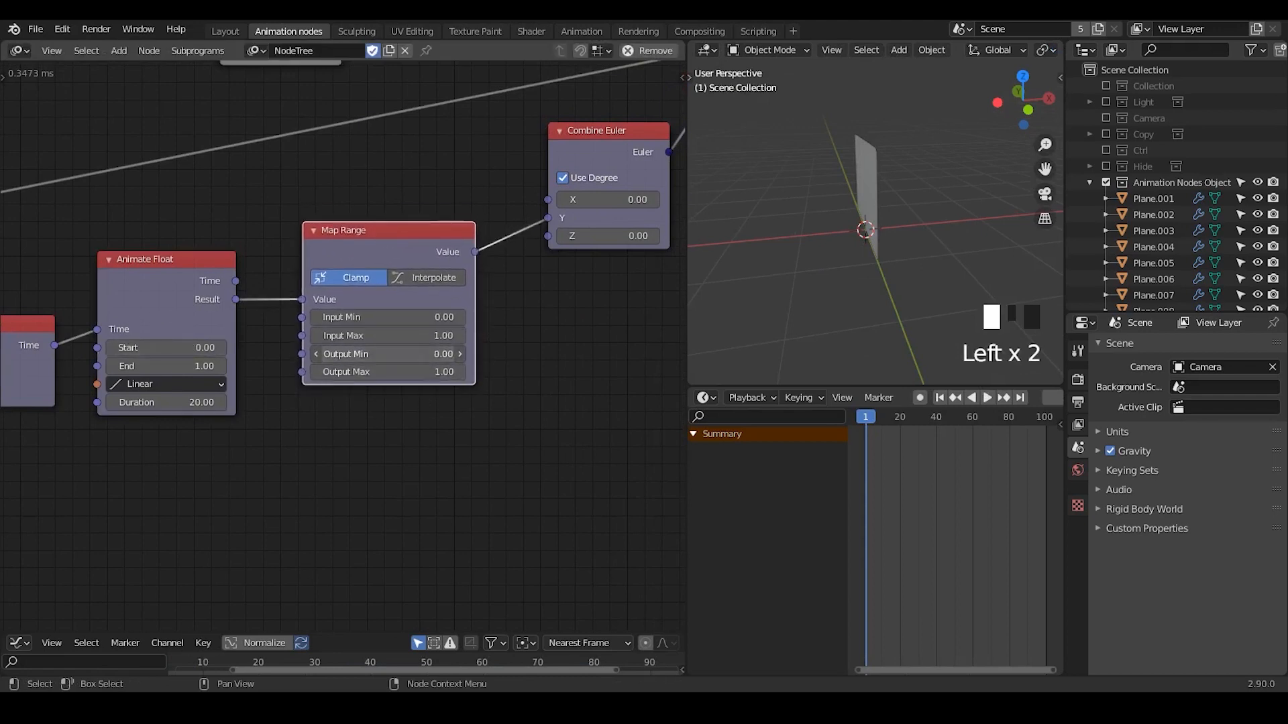
{"action": "type", "text": "-90"}
{"action": "key", "text": "Return"}
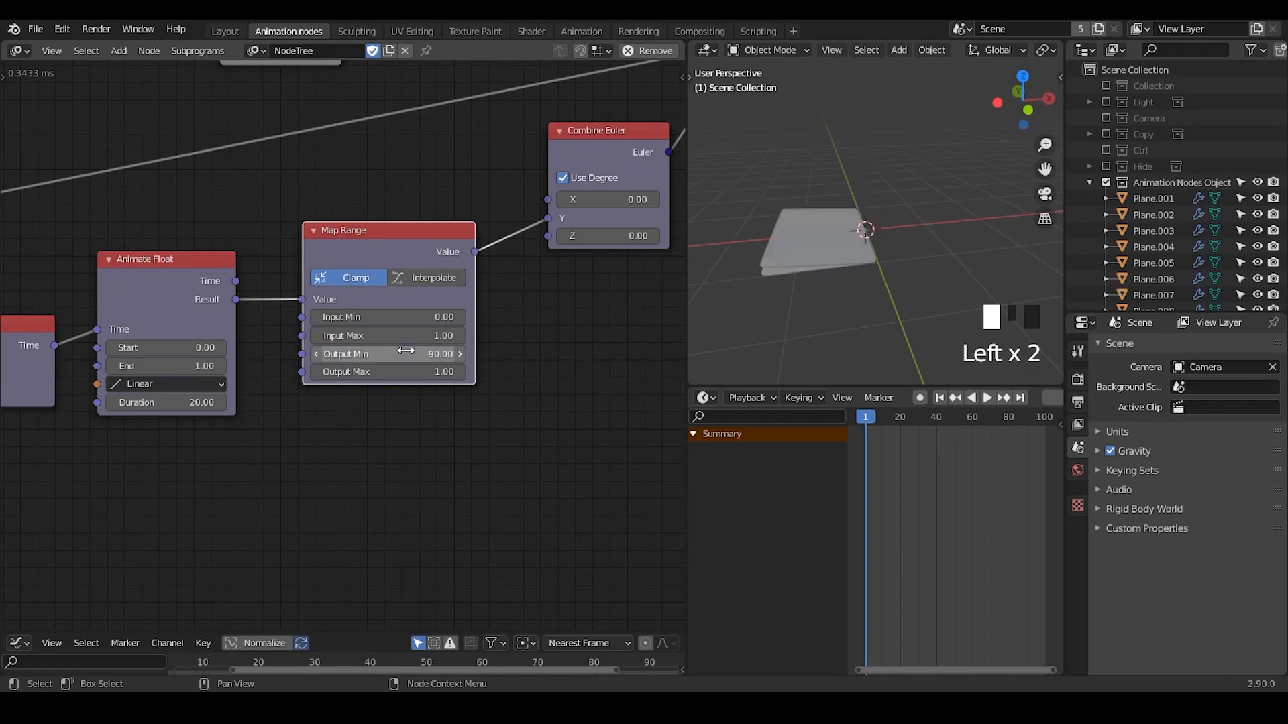
{"action": "left_click", "coordinate": [402, 373]}
{"action": "type", "text": "90"}
{"action": "key", "text": "Return"}
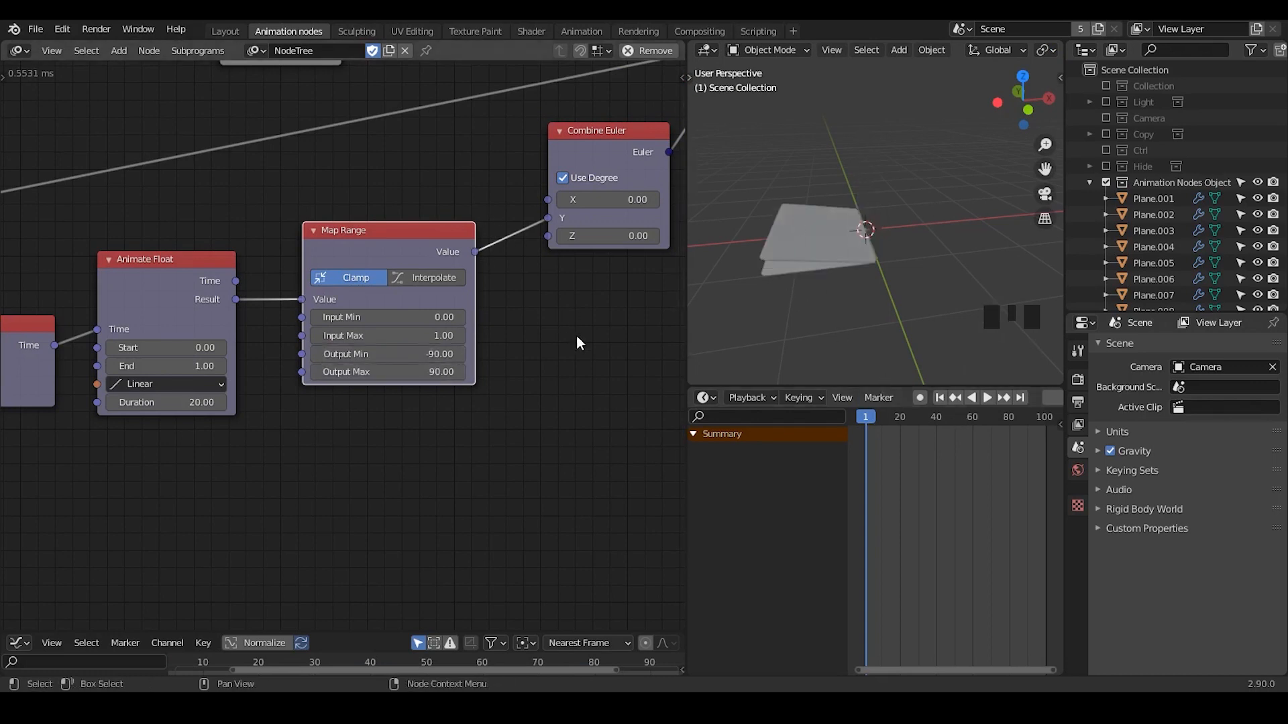
- Enlarge the 3D viewport and play the animation to check how the pages turn
{"action": "middle_click_drag", "start_coordinate": [577, 336], "coordinate": [552, 348]}
{"action": "left_click_drag", "start_coordinate": [687, 308], "coordinate": [541, 310]}
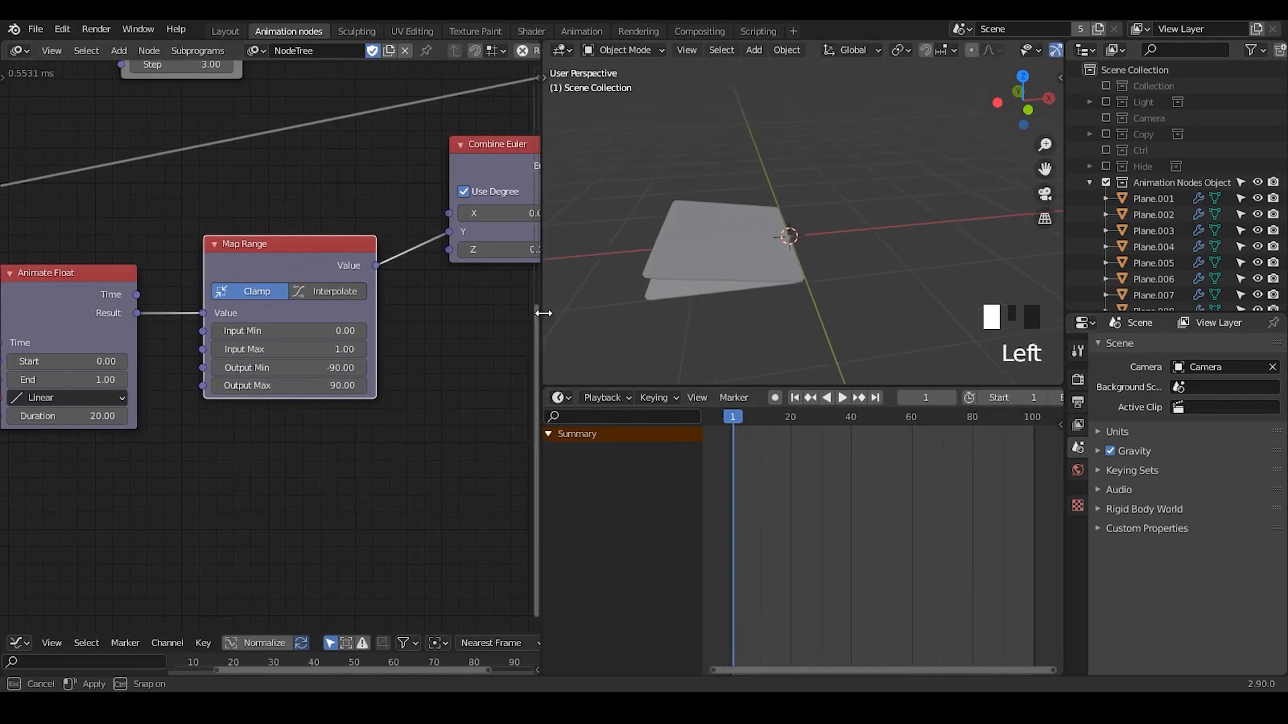
{"action": "middle_click_drag", "start_coordinate": [415, 424], "coordinate": [438, 397]}
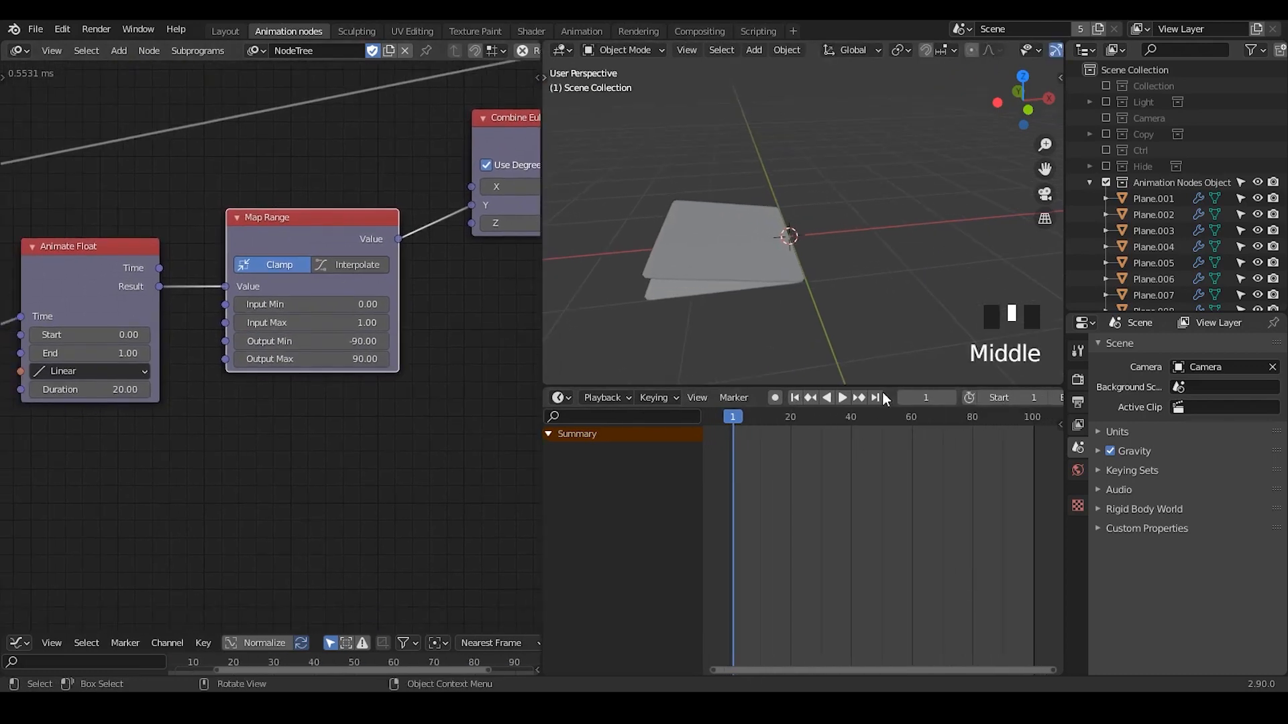
{"action": "left_click", "coordinate": [839, 401]}
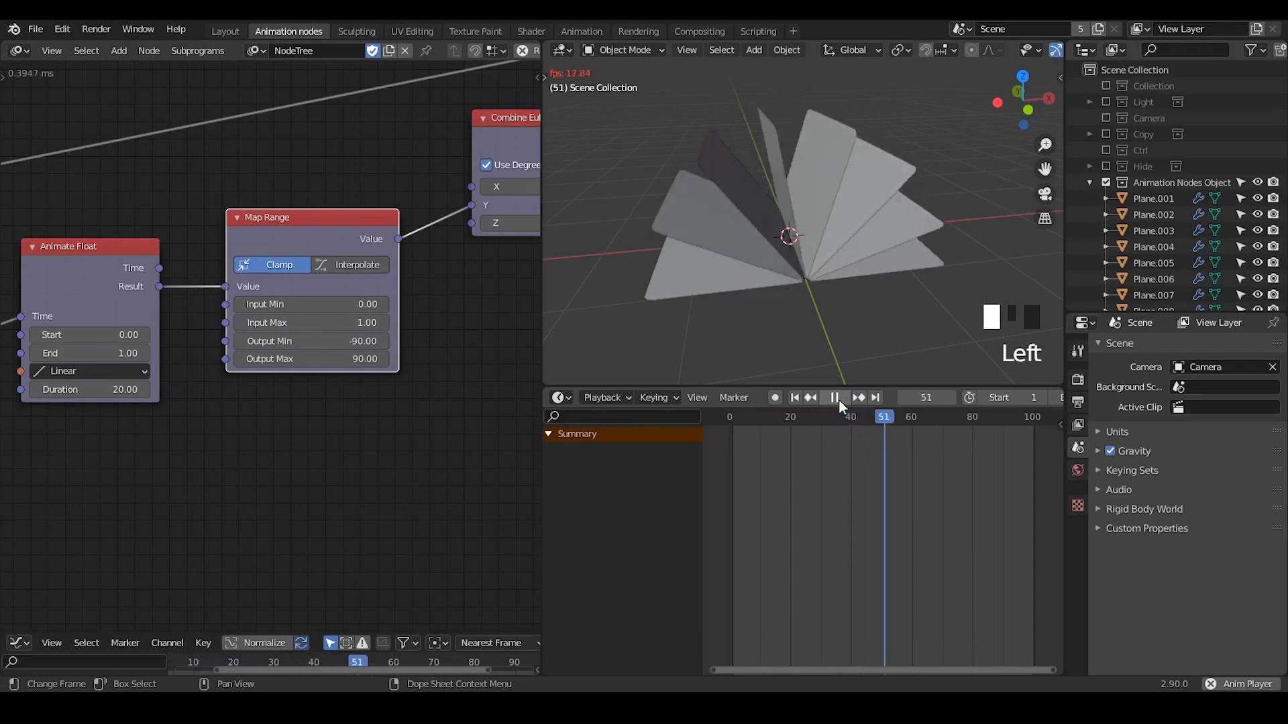
{"action": "left_click", "coordinate": [838, 399]}
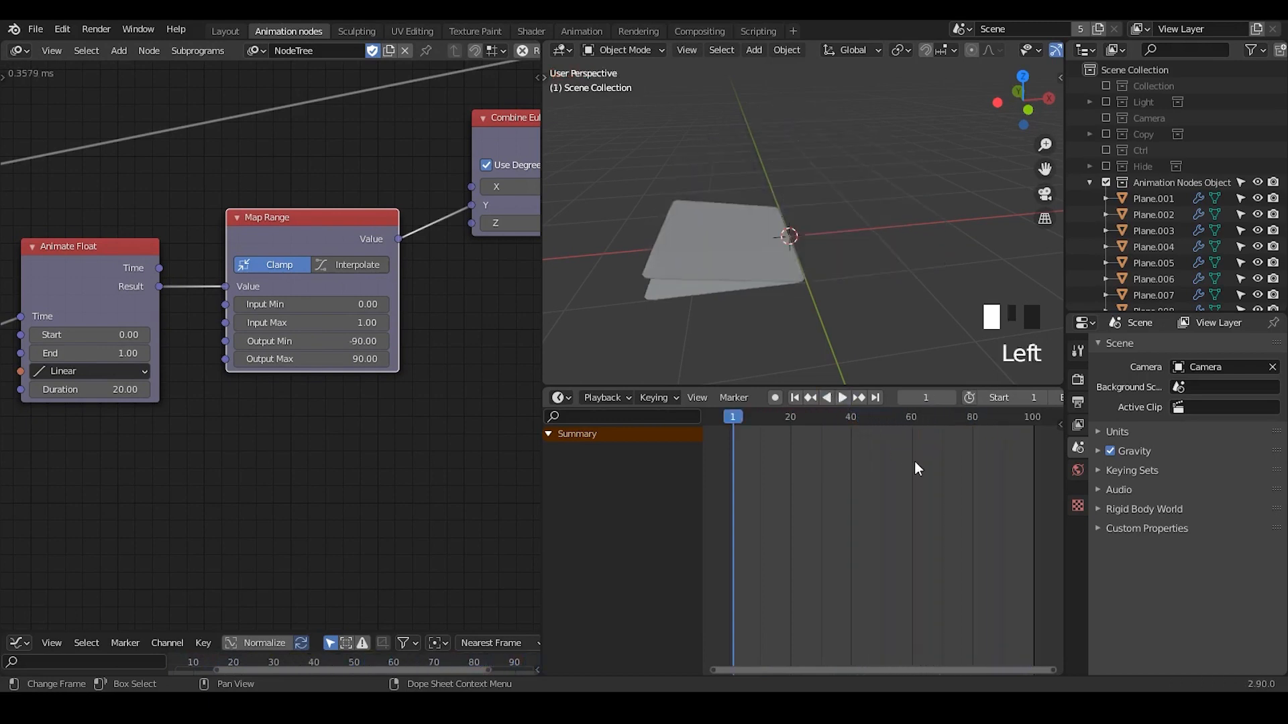
- Set the scene's end frame to 300 and fit the longer frame range in the timeline
{"action": "middle_click_drag", "start_coordinate": [917, 466], "coordinate": [966, 456]}
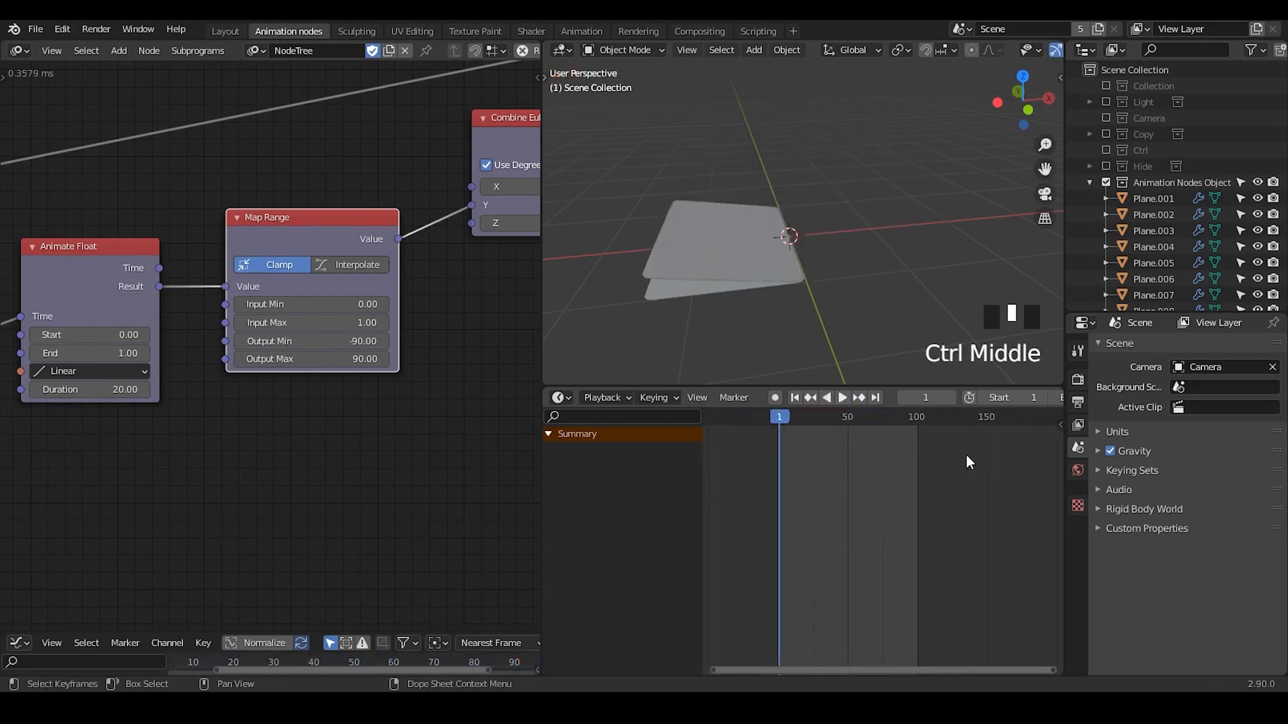
{"action": "middle_click_drag", "start_coordinate": [1000, 398], "coordinate": [868, 399]}
{"action": "left_click", "coordinate": [1014, 398]}
{"action": "type", "text": "300"}
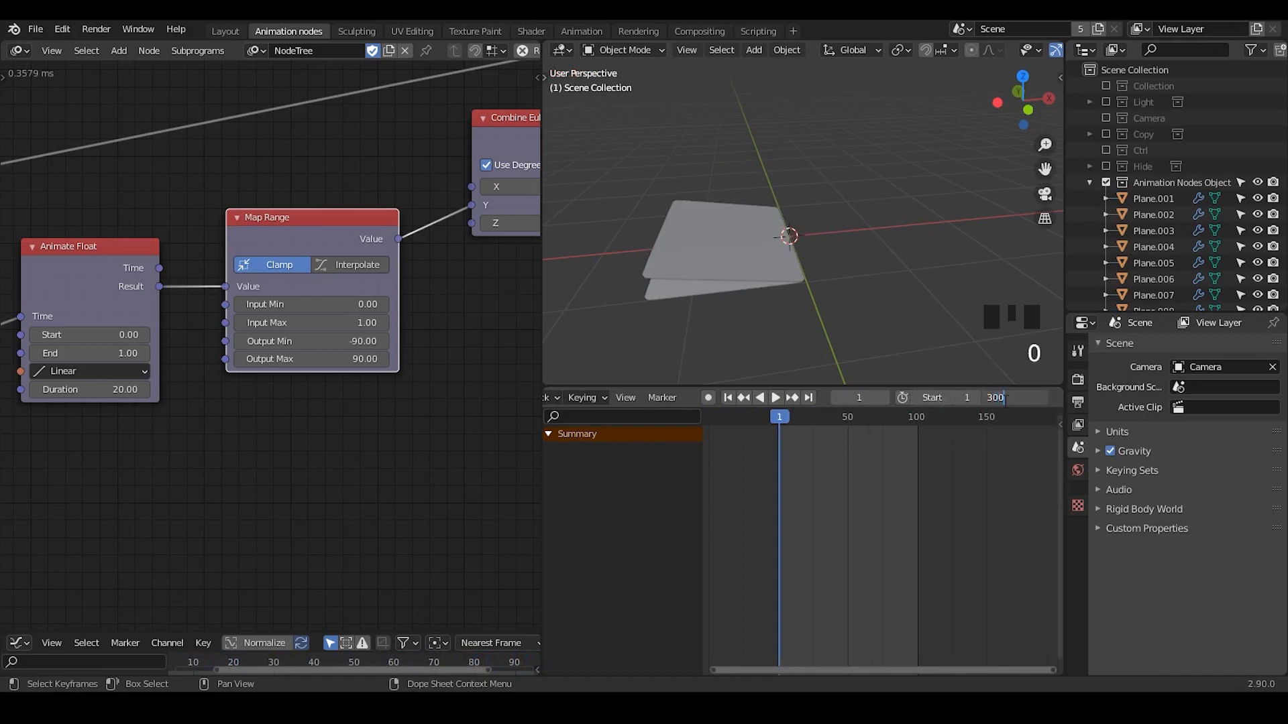
{"action": "key", "text": "Return"}
{"action": "middle_click_drag", "start_coordinate": [955, 485], "coordinate": [888, 487], "text": "ctrl"}
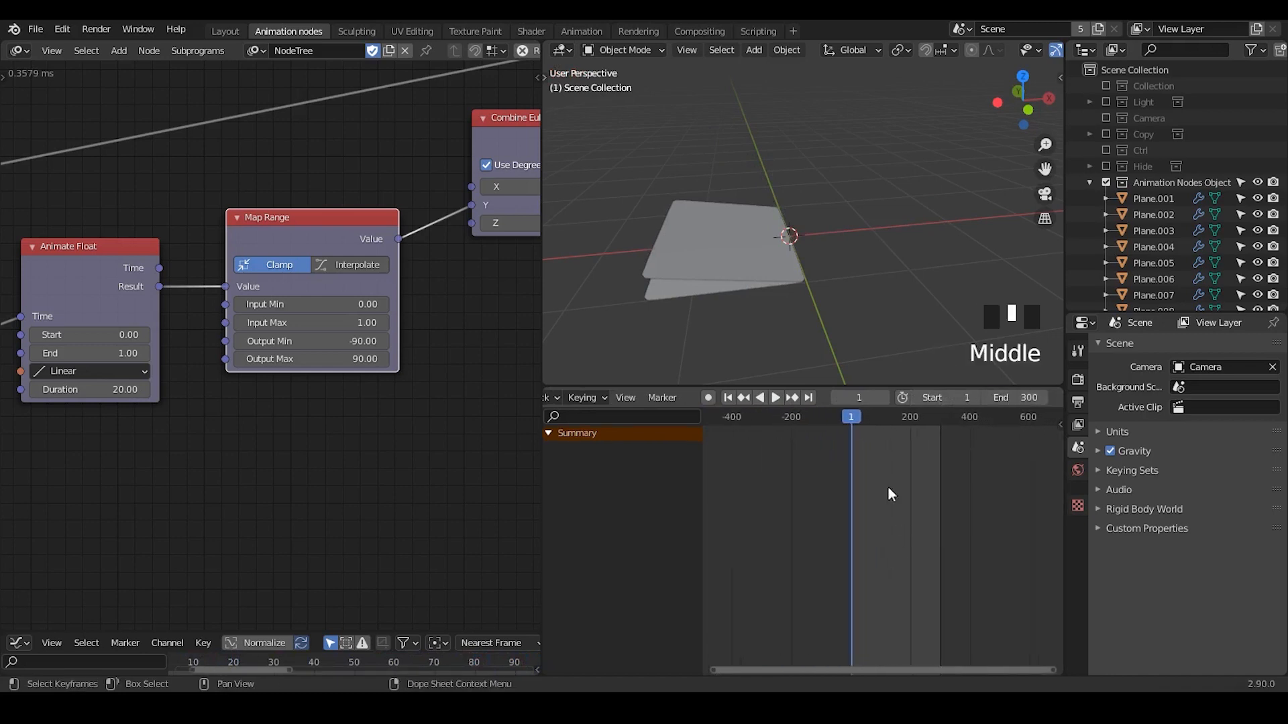
- Scrub through the timeline and select the top page, Plane.001, to examine its rotation during the turn
{"action": "left_click_drag", "start_coordinate": [852, 422], "coordinate": [892, 417]}
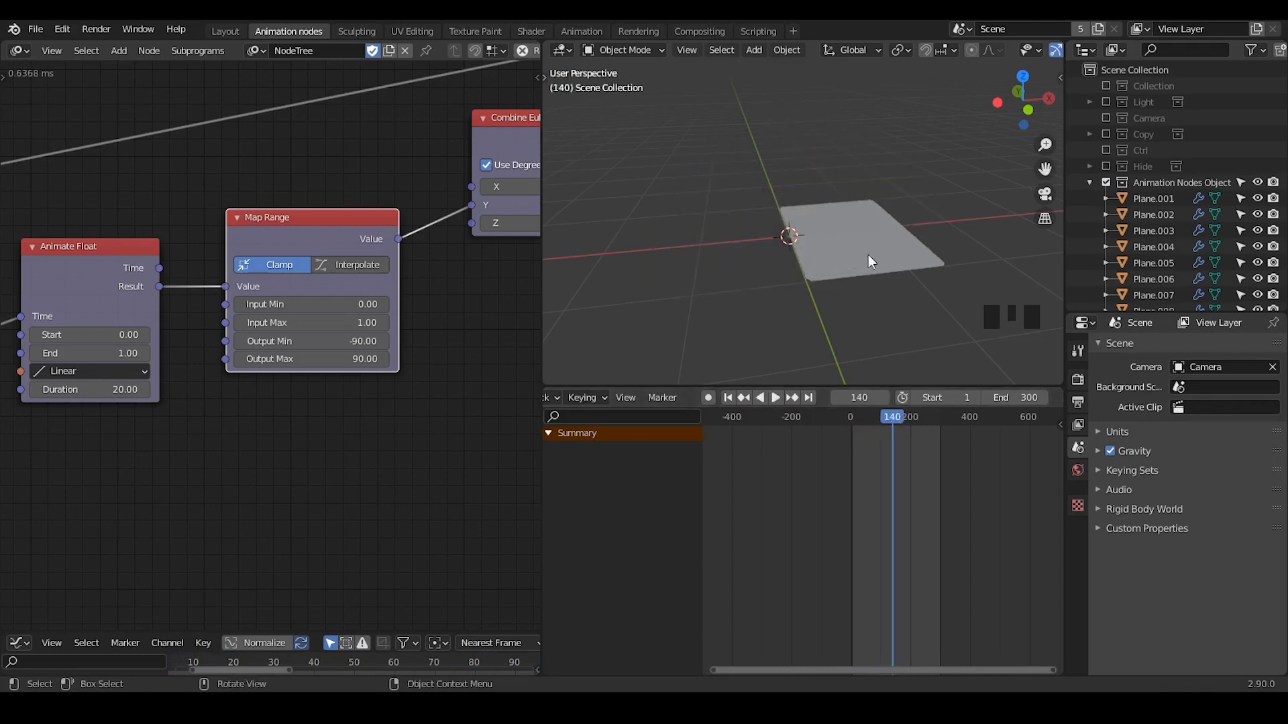
{"action": "left_click", "coordinate": [858, 215]}
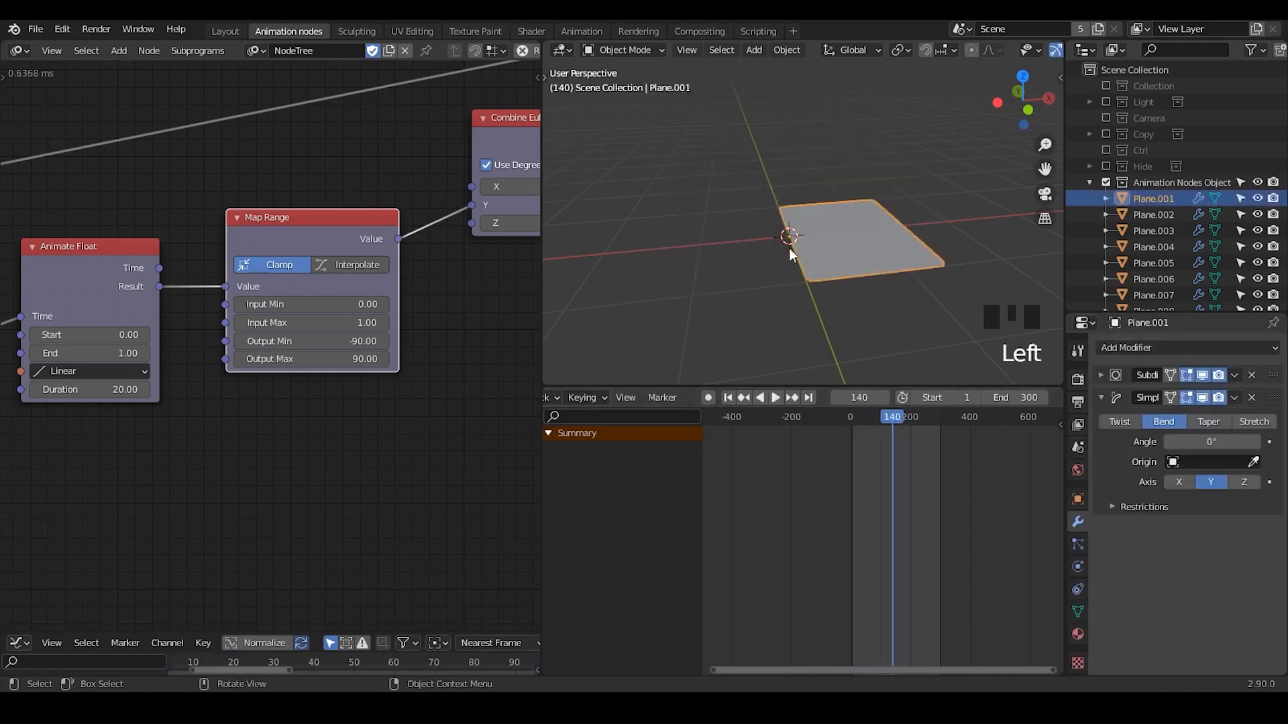
{"action": "left_click_drag", "start_coordinate": [850, 416], "coordinate": [860, 420]}
{"action": "left_click_drag", "start_coordinate": [883, 418], "coordinate": [856, 421]}
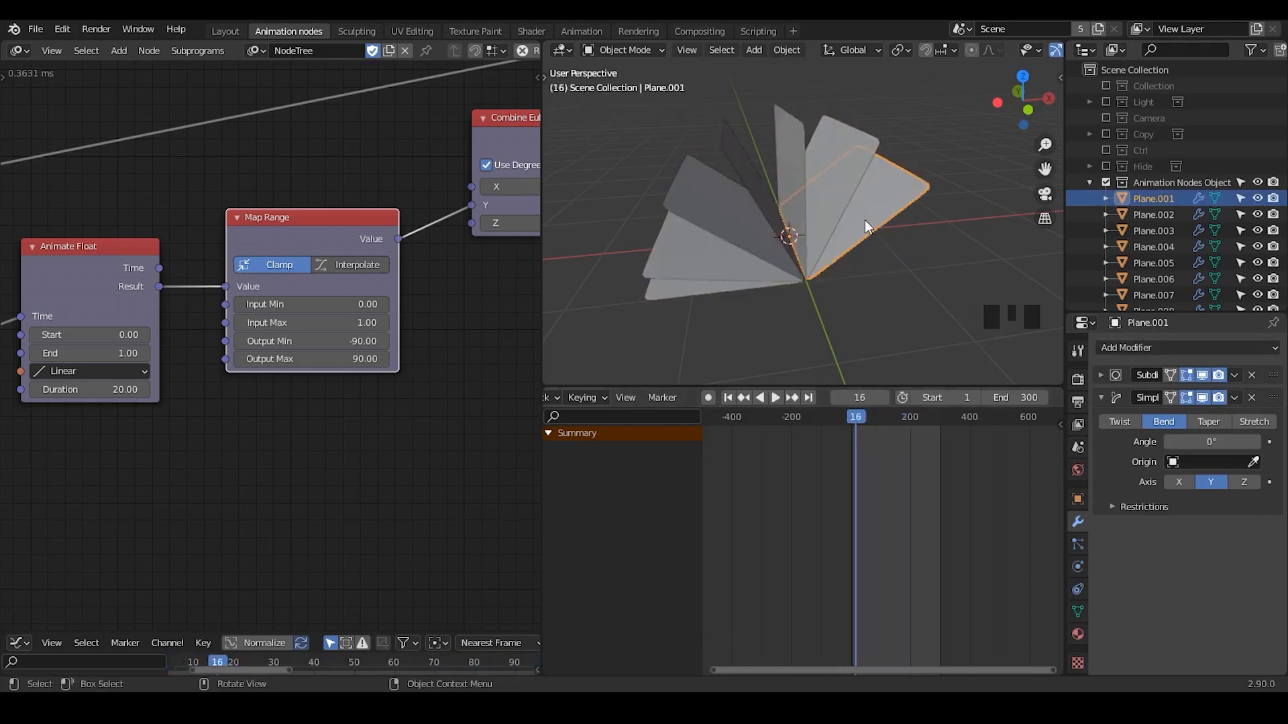
- Select the turning pages one by one to examine their order and spacing, and move the timeline to frame 37
{"action": "left_click", "coordinate": [865, 220]}
{"action": "left_click", "coordinate": [816, 151]}
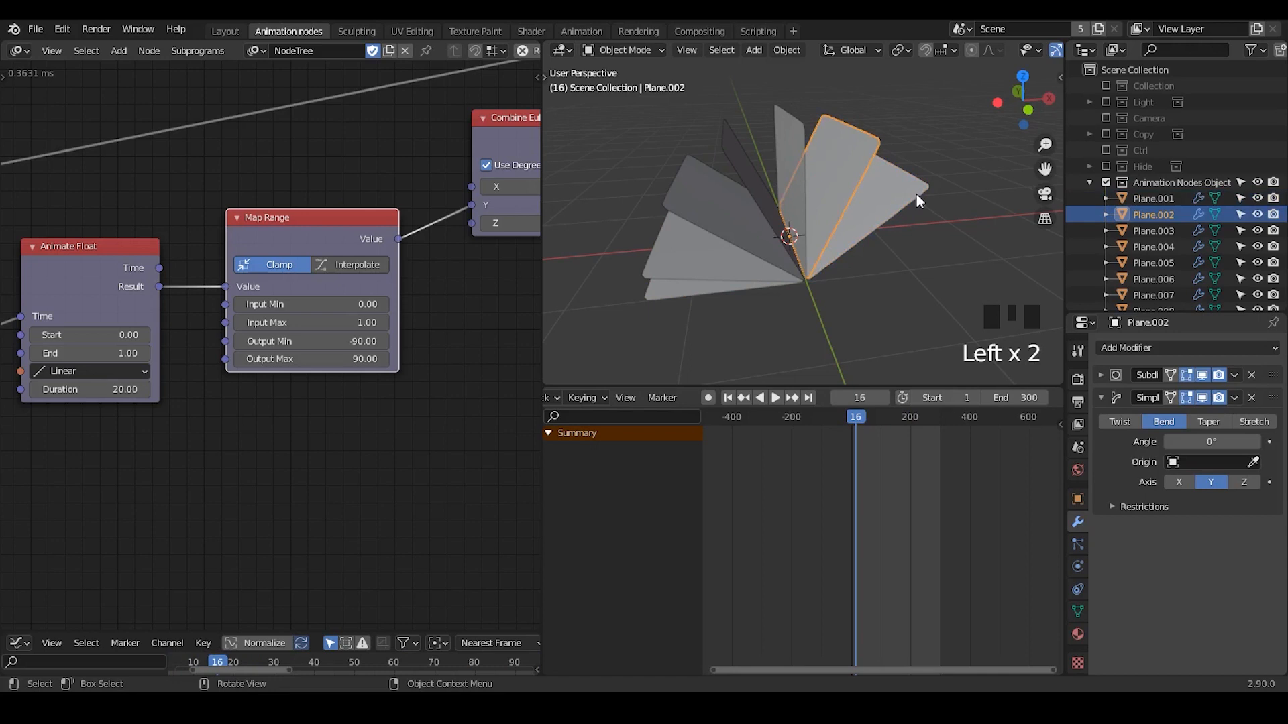
{"action": "left_click", "coordinate": [789, 142]}
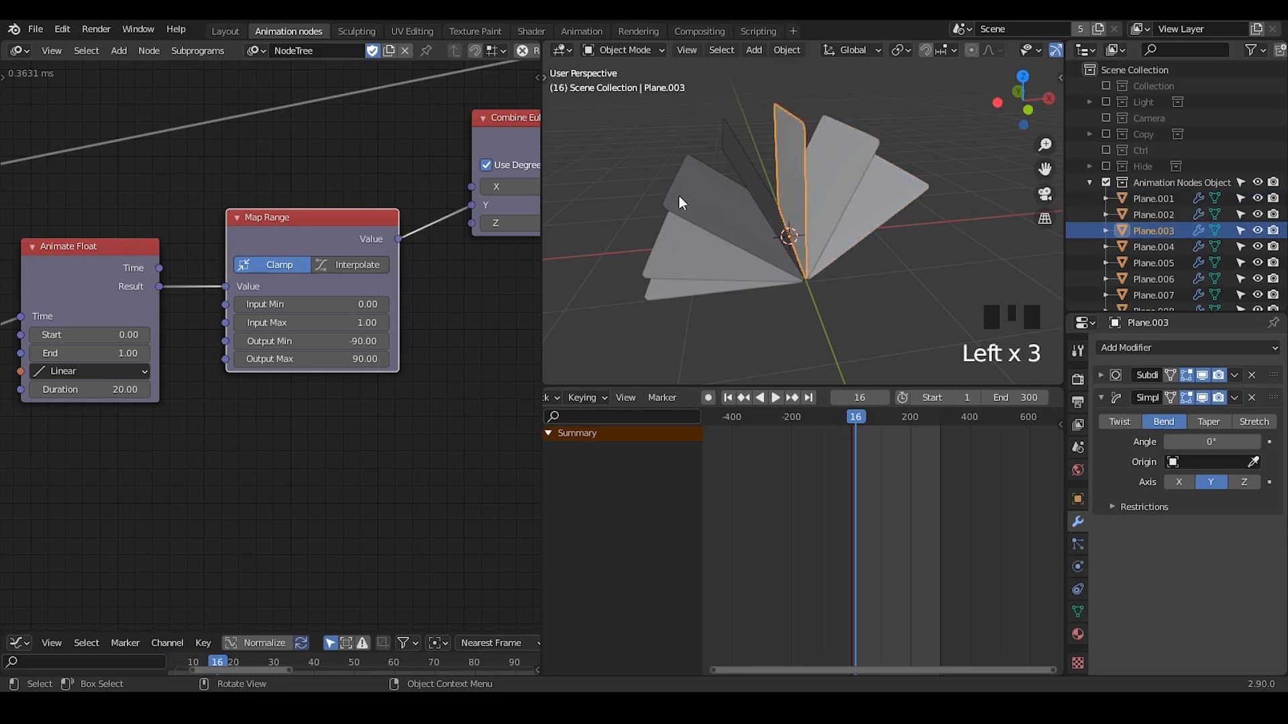
{"action": "left_click", "coordinate": [735, 171]}
{"action": "left_click", "coordinate": [714, 176]}
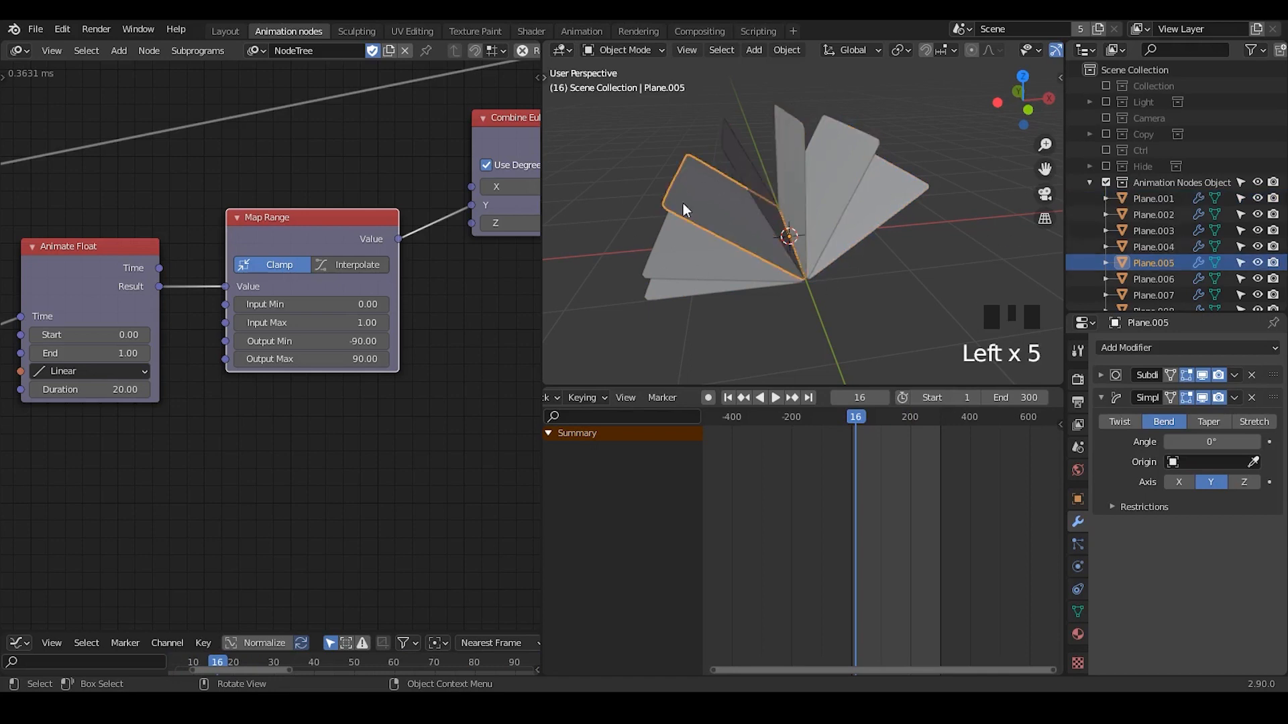
{"action": "mouse_move", "coordinate": [860, 416]}
{"action": "left_mouse_down"}
{"action": "mouse_move", "coordinate": [918, 416]}
{"action": "mouse_move", "coordinate": [835, 421]}
{"action": "mouse_move", "coordinate": [901, 416]}
{"action": "mouse_move", "coordinate": [840, 421]}
{"action": "mouse_move", "coordinate": [874, 425]}
{"action": "mouse_move", "coordinate": [856, 428]}
{"action": "left_mouse_up"}
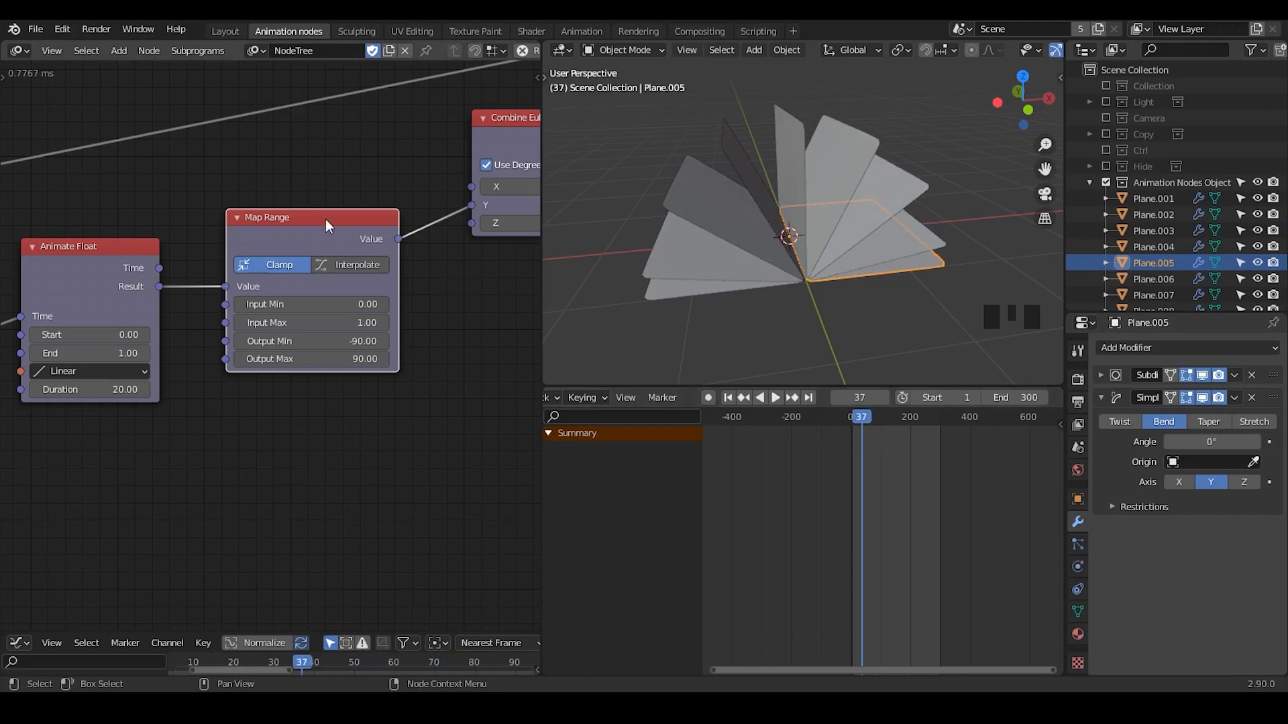
- Try a Duration of 43.16 on the Animate Float node and select pages to compare how they fan out
{"action": "middle_click_drag", "start_coordinate": [130, 372], "coordinate": [227, 332]}
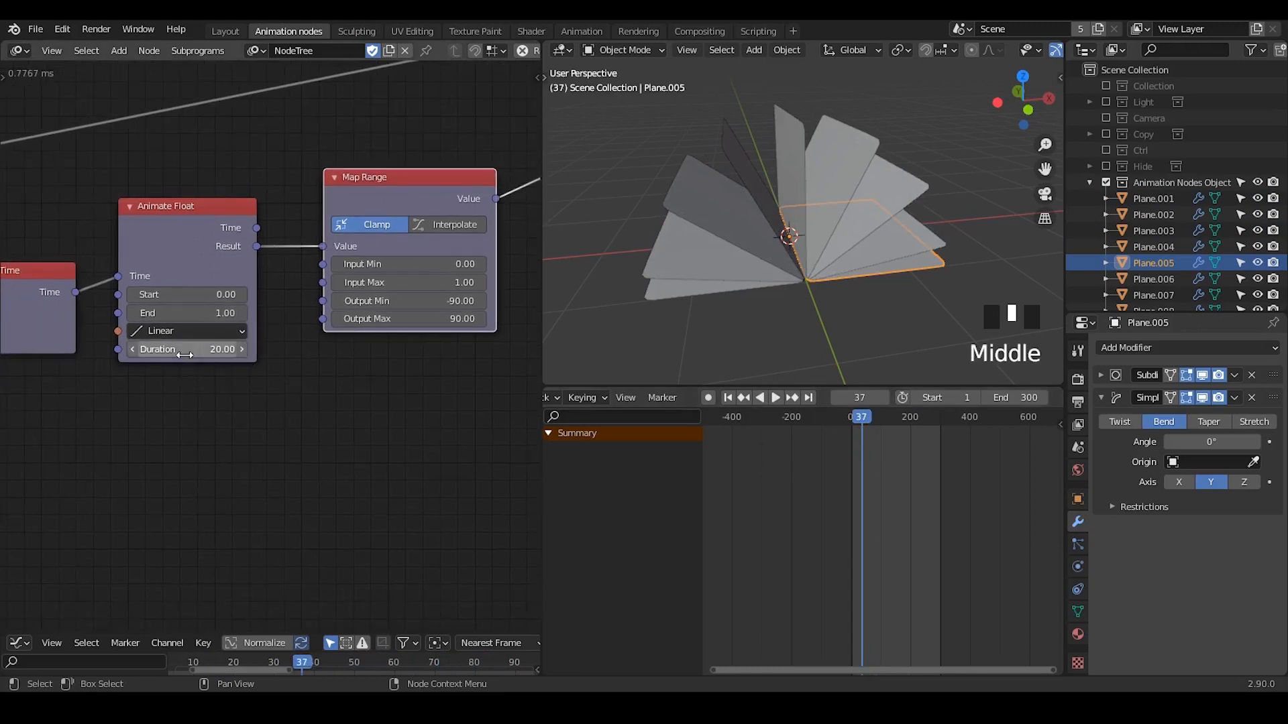
{"action": "left_click_drag", "start_coordinate": [201, 350], "coordinate": [255, 350]}
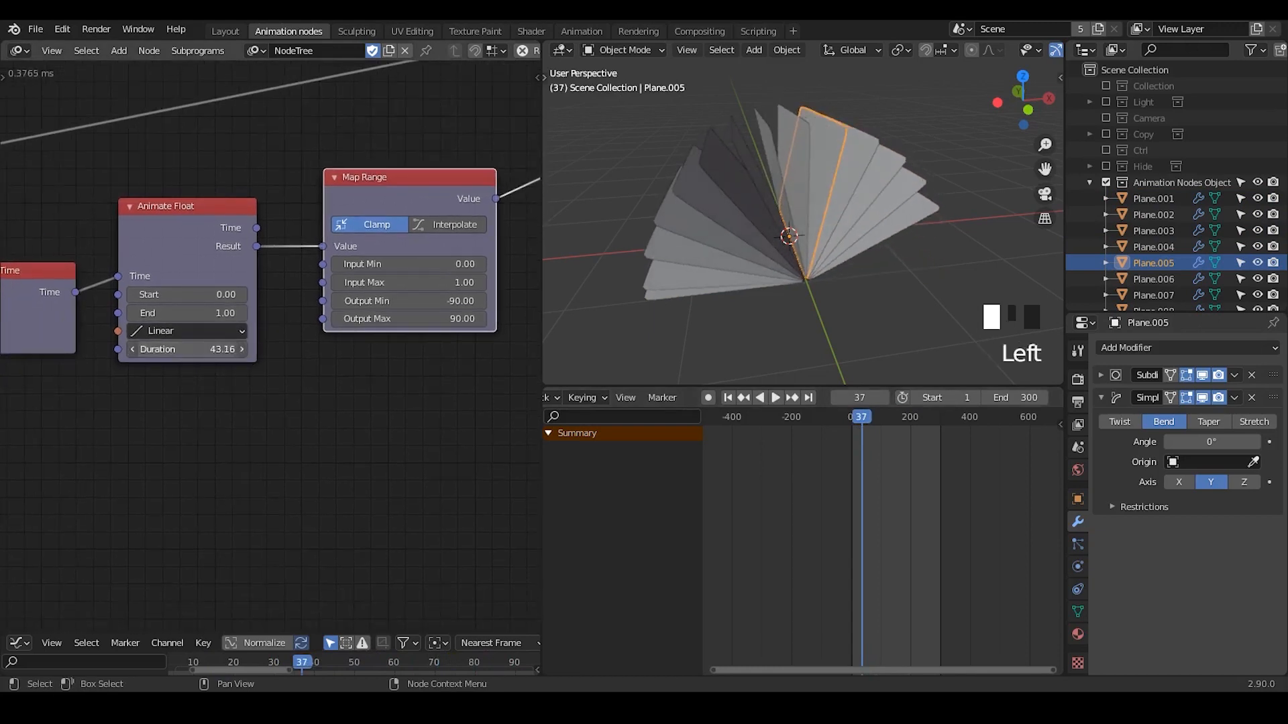
{"action": "left_click", "coordinate": [214, 361]}
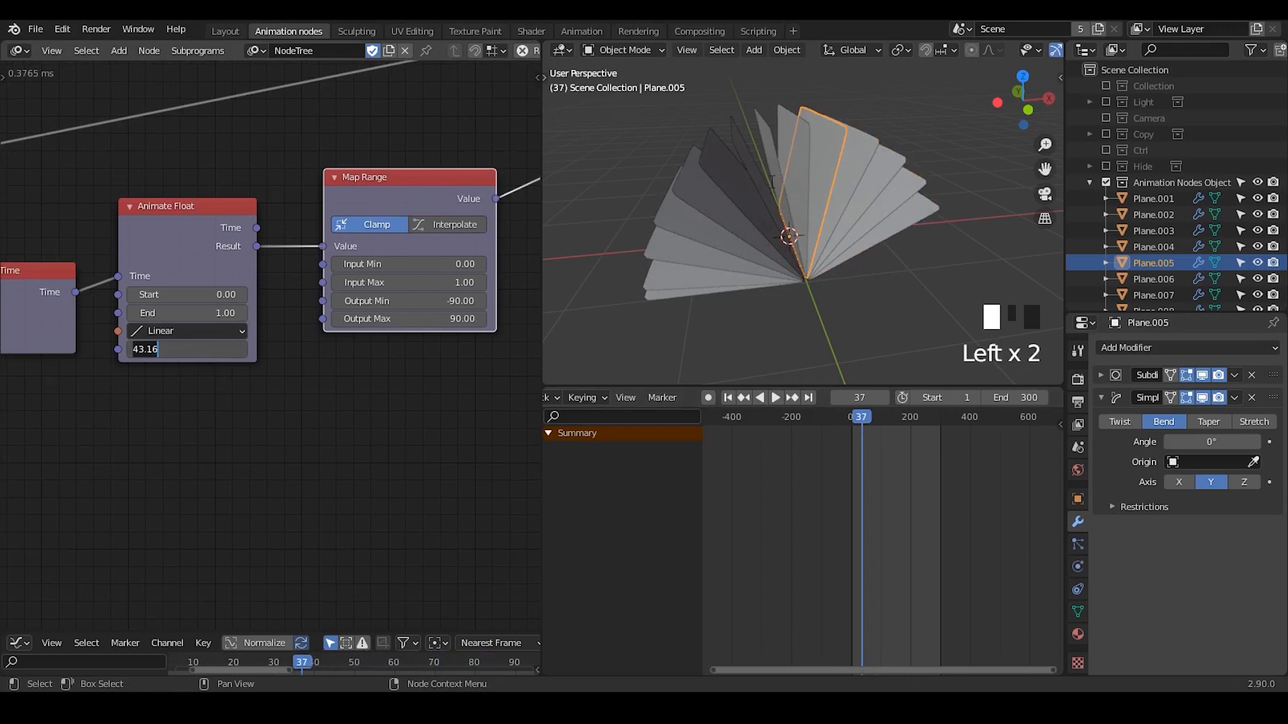
{"action": "left_click", "coordinate": [829, 226]}
{"action": "left_click", "coordinate": [894, 239]}
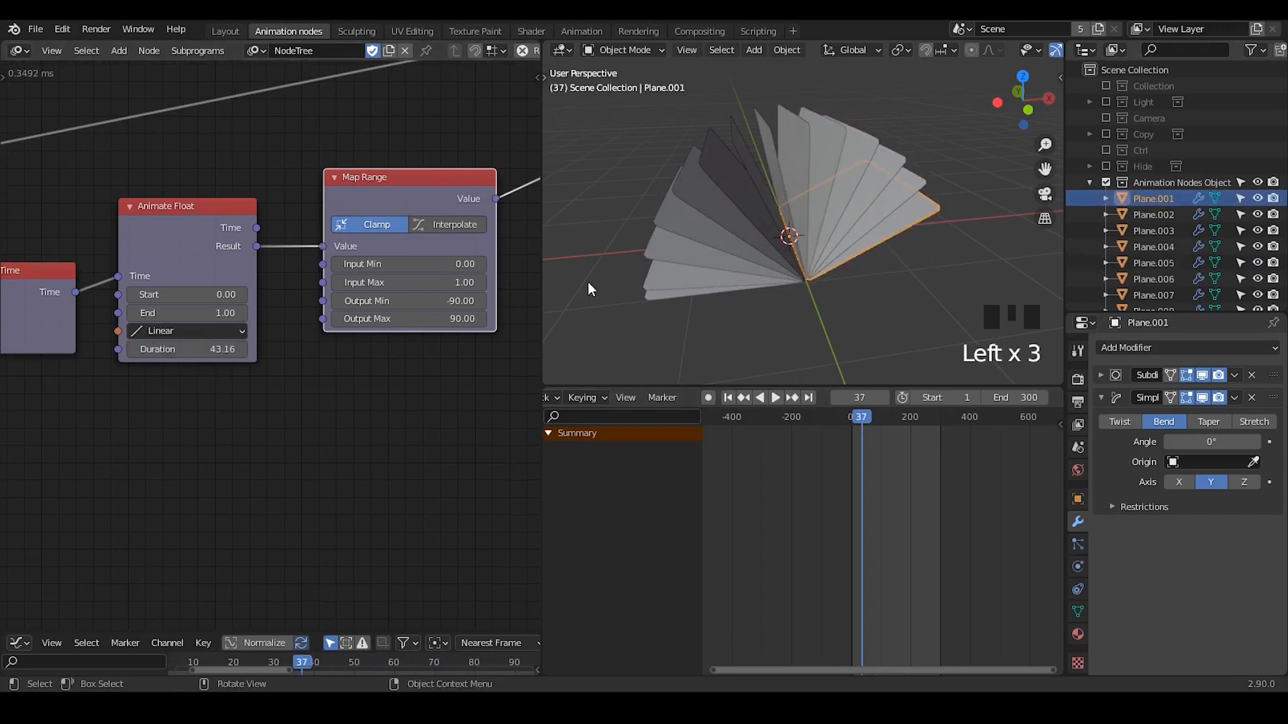
- Set the Animate Float node's Duration to 20
{"action": "left_click", "coordinate": [181, 347]}
{"action": "type", "text": "30"}
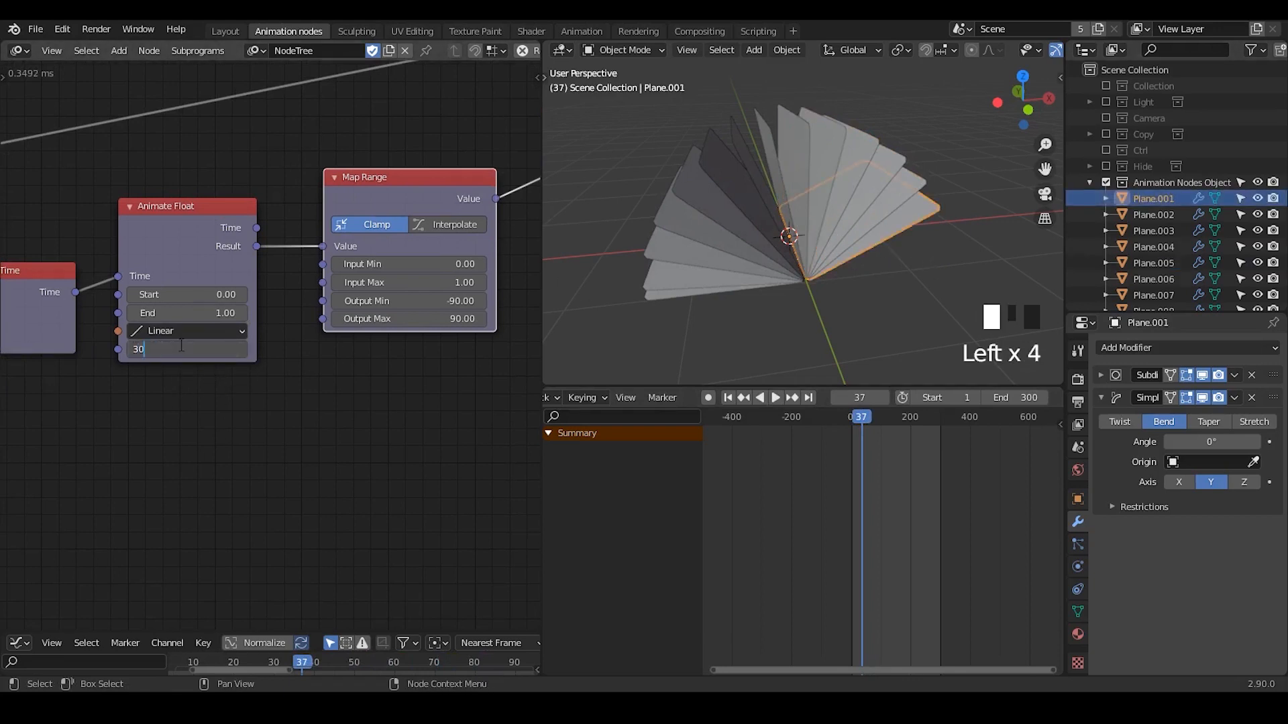
{"action": "key", "text": "BackSpace"}
{"action": "key", "text": "BackSpace"}
{"action": "type", "text": "20"}
{"action": "key", "text": "Return"}
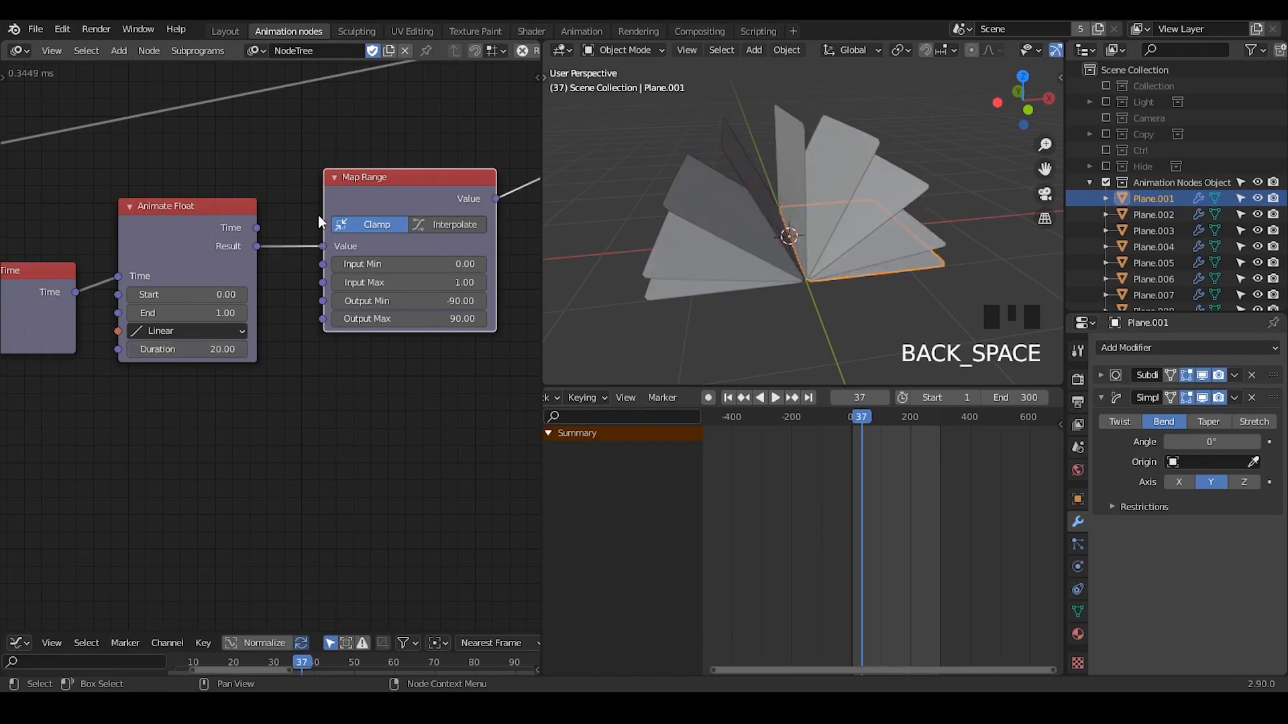
- Set the Float Range node's Step to 1 and select neighbouring pages to check their spacing
{"action": "middle_click_drag", "start_coordinate": [275, 294], "coordinate": [159, 569]}
{"action": "middle_click_drag", "start_coordinate": [271, 327], "coordinate": [409, 319]}
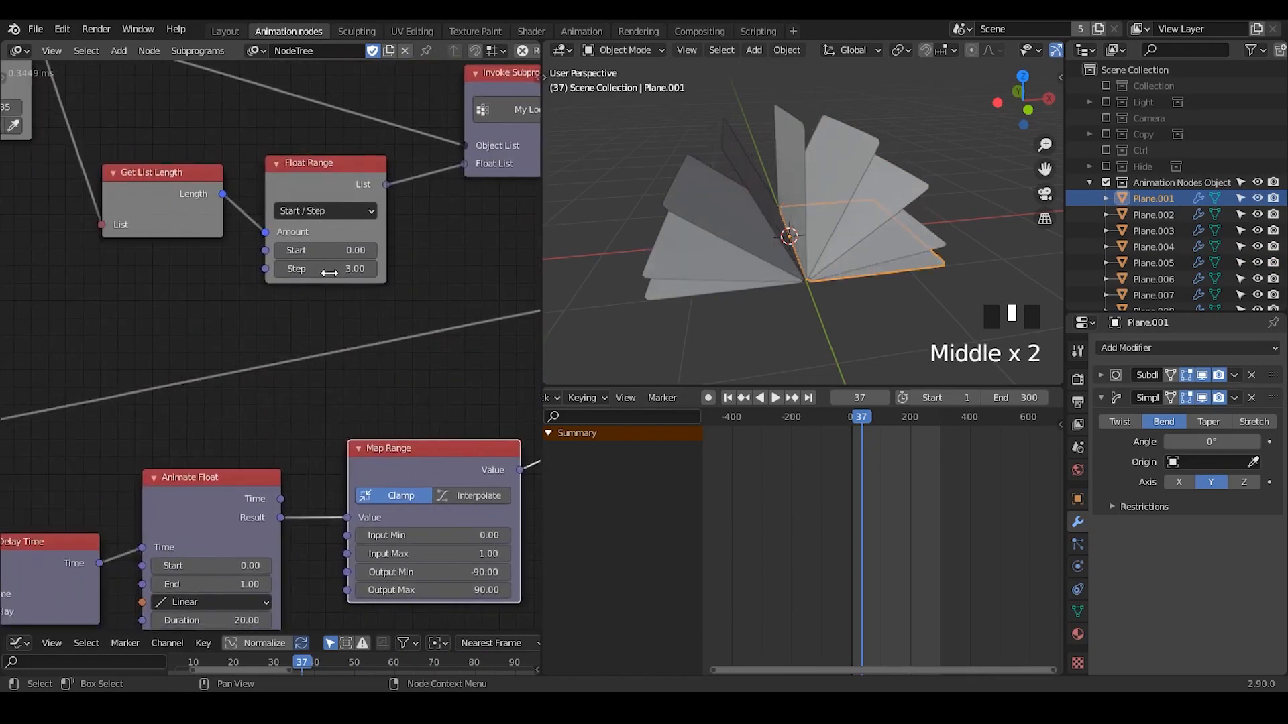
{"action": "left_click_drag", "start_coordinate": [359, 269], "coordinate": [334, 269]}
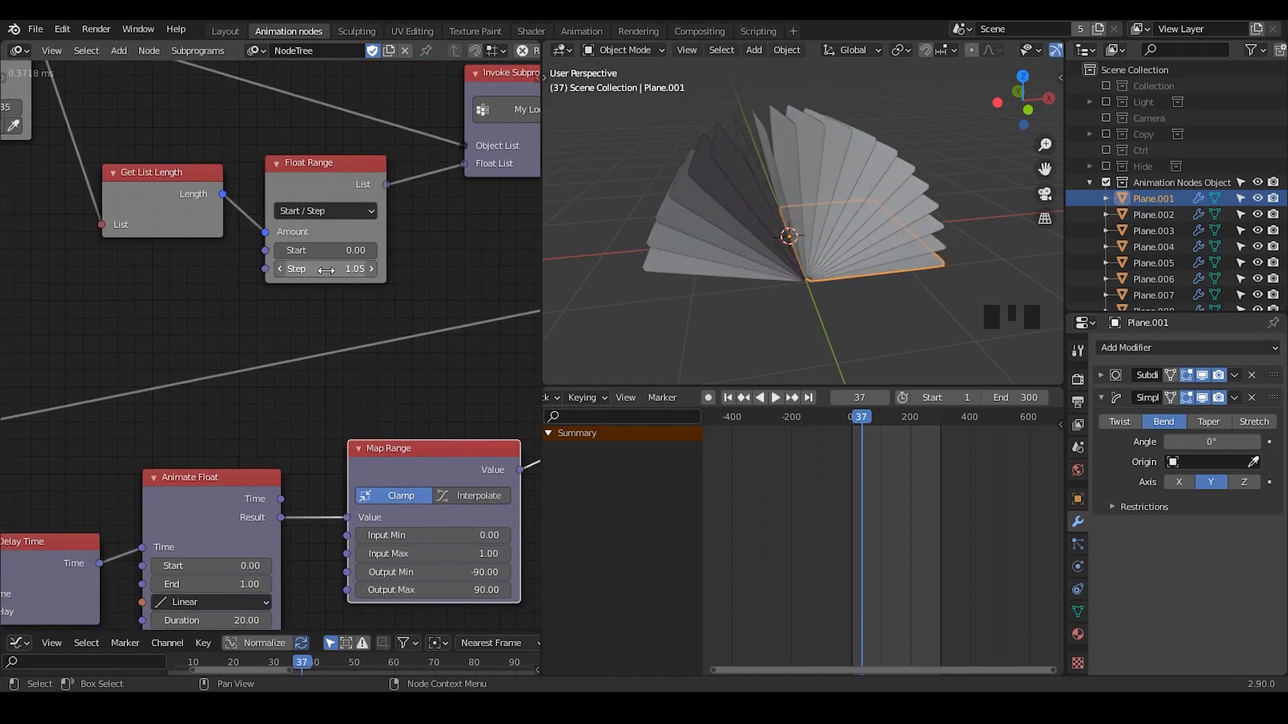
{"action": "left_click", "coordinate": [335, 274]}
{"action": "type", "text": "1"}
{"action": "left_click", "coordinate": [769, 167]}
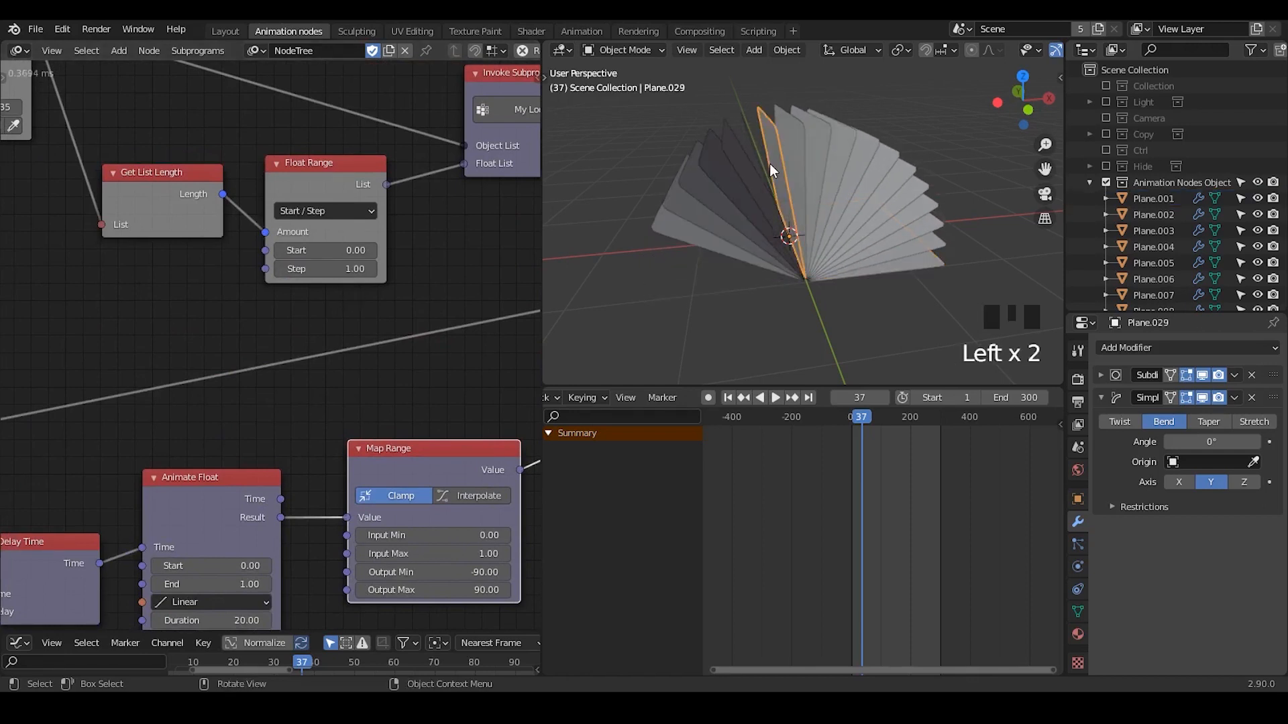
{"action": "left_click", "coordinate": [754, 168]}
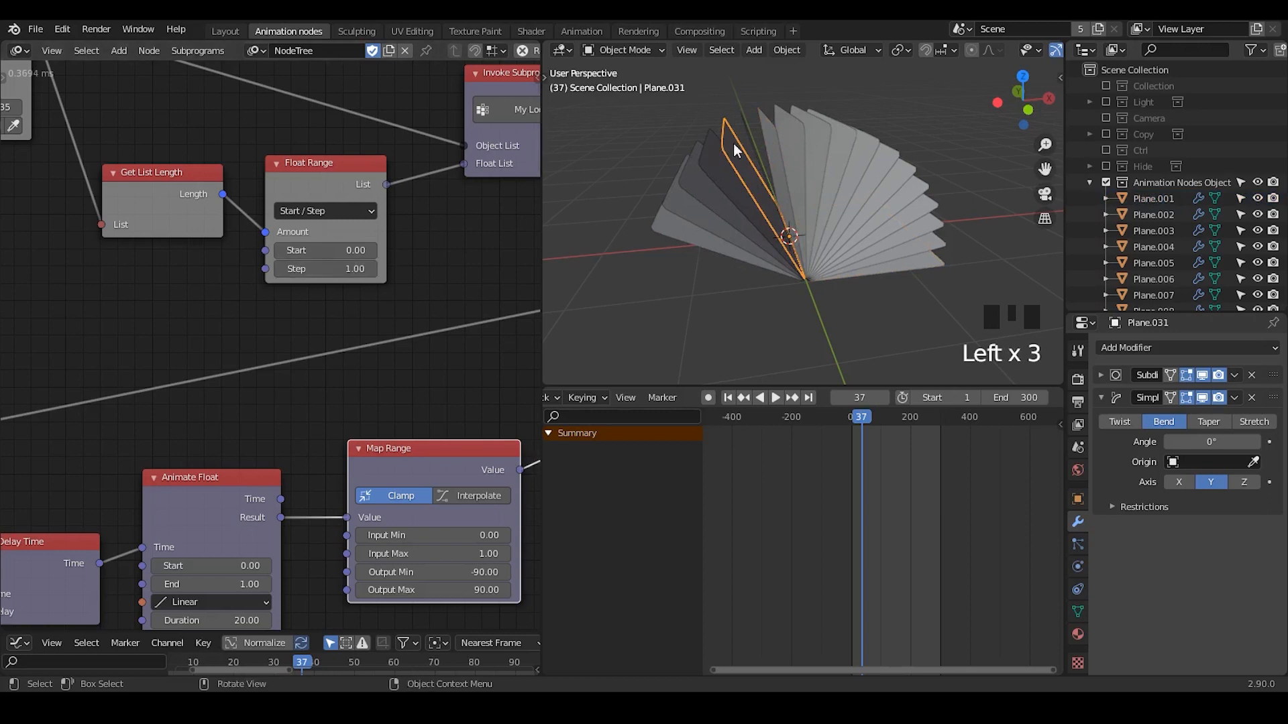
{"action": "left_click", "coordinate": [787, 154]}
- Try a Step of 3.70 on the Float Range node and select pages to inspect the wider spacing
{"action": "left_click_drag", "start_coordinate": [329, 269], "coordinate": [334, 268]}
{"action": "left_click", "coordinate": [753, 192]}
{"action": "left_click", "coordinate": [832, 183]}
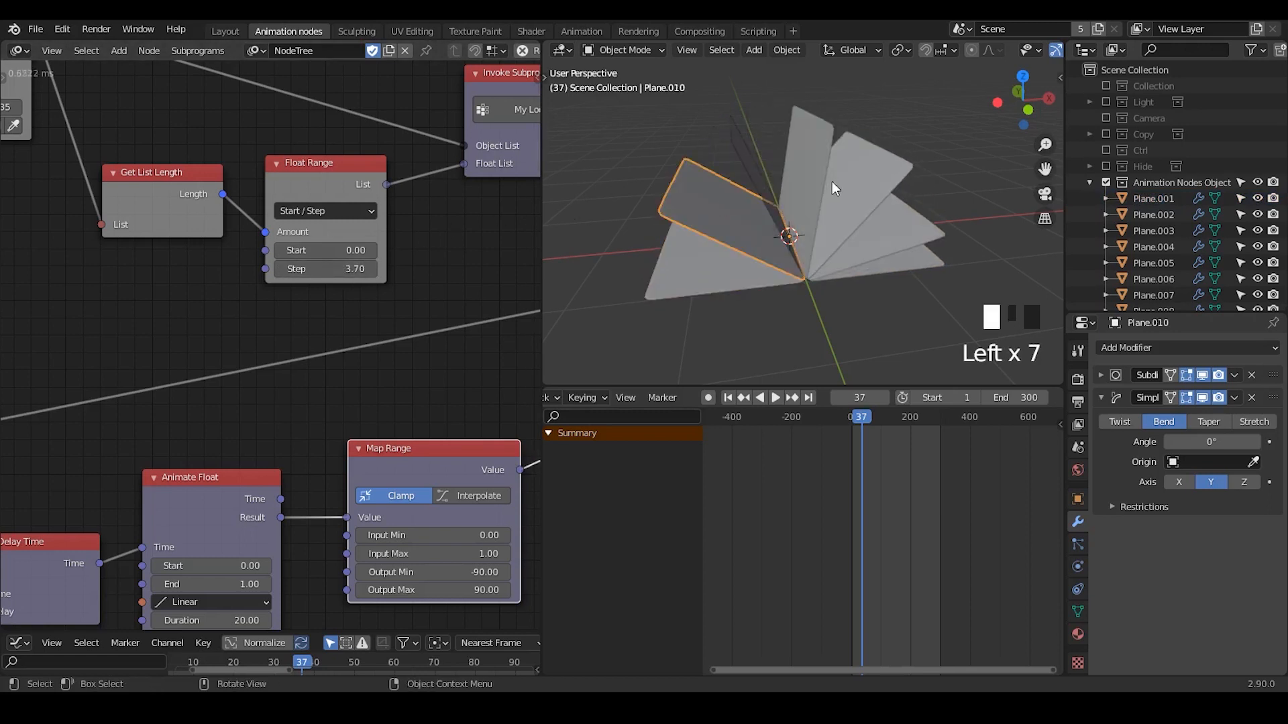
{"action": "left_click", "coordinate": [808, 168]}
{"action": "left_click", "coordinate": [778, 169]}
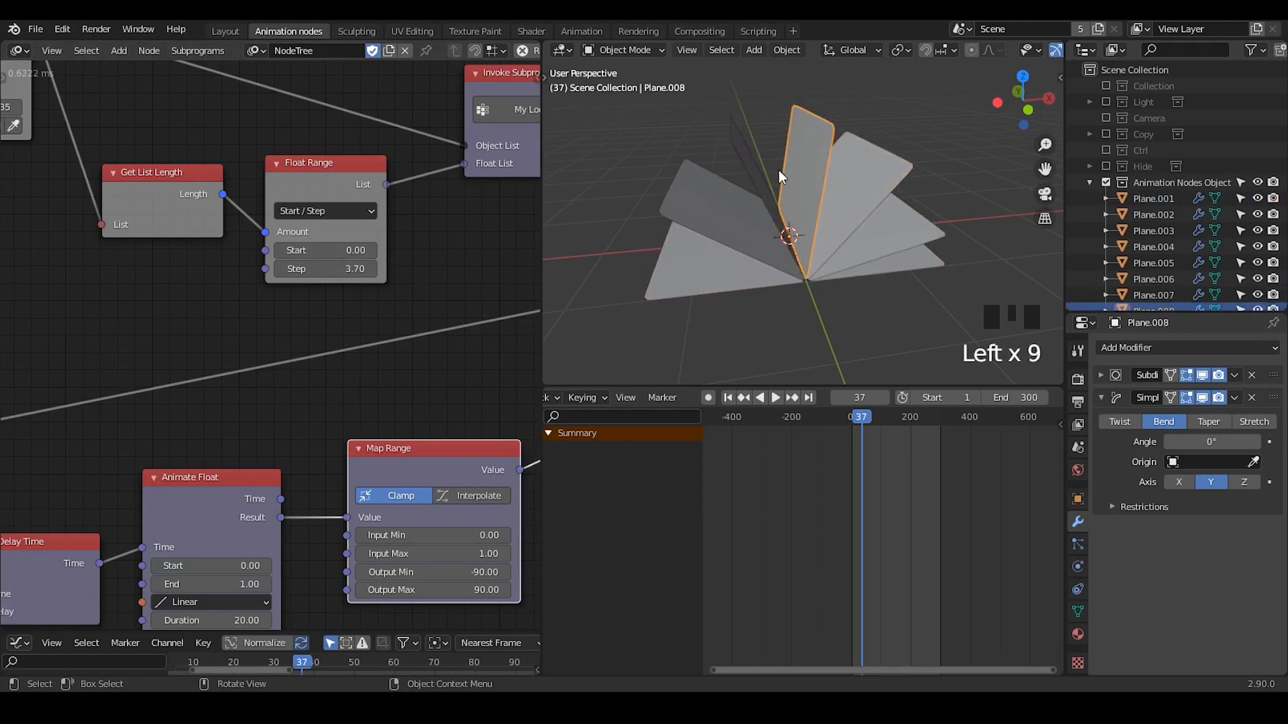
{"action": "left_click", "coordinate": [807, 168]}
{"action": "left_click", "coordinate": [807, 167]}
- Set the Float Range node's Step back to 1
{"action": "left_click", "coordinate": [349, 268]}
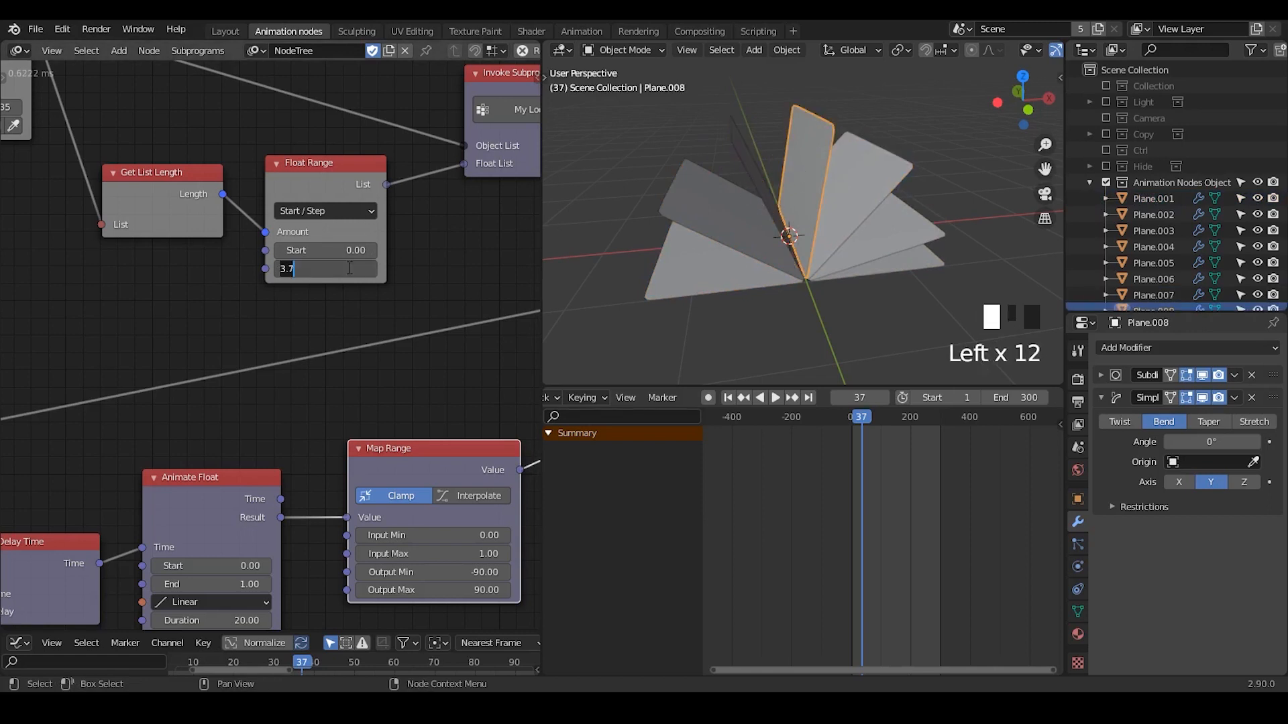
{"action": "type", "text": "1"}
{"action": "key", "text": "Return"}
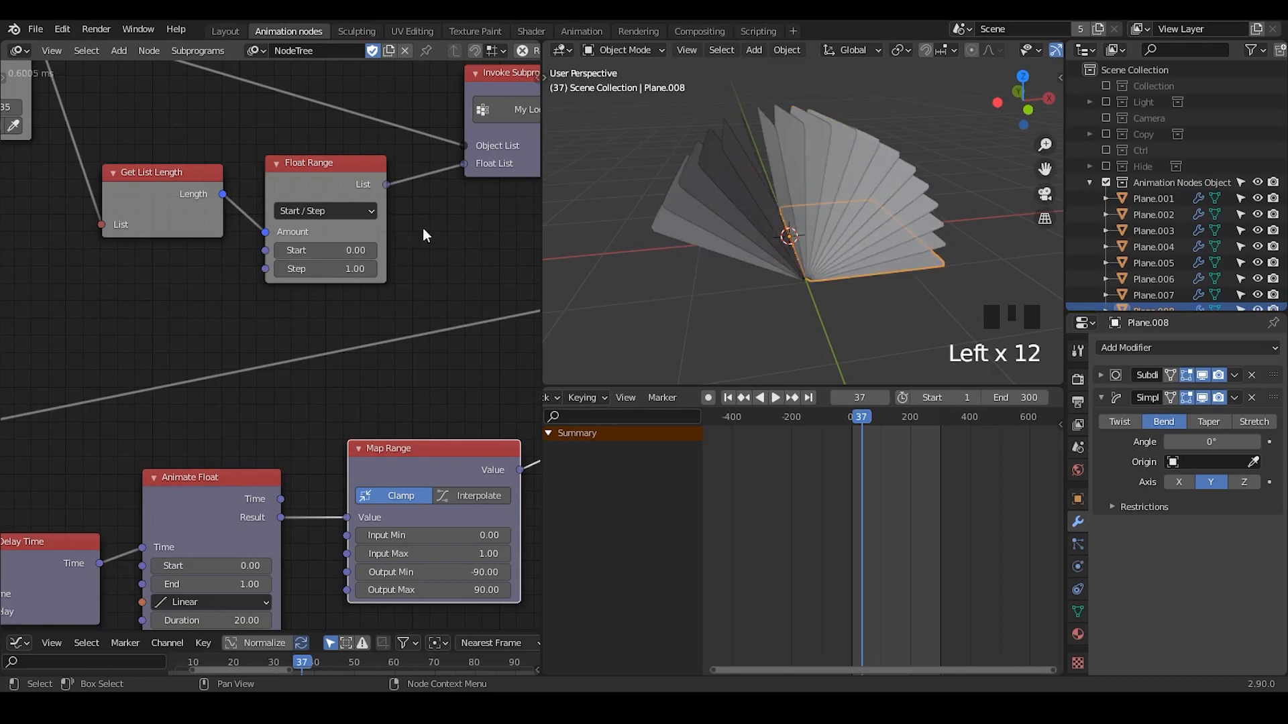
- Return to the first frame and alternately select Plane.001 and the page beneath it to examine their starting rotation
{"action": "left_click", "coordinate": [728, 397]}
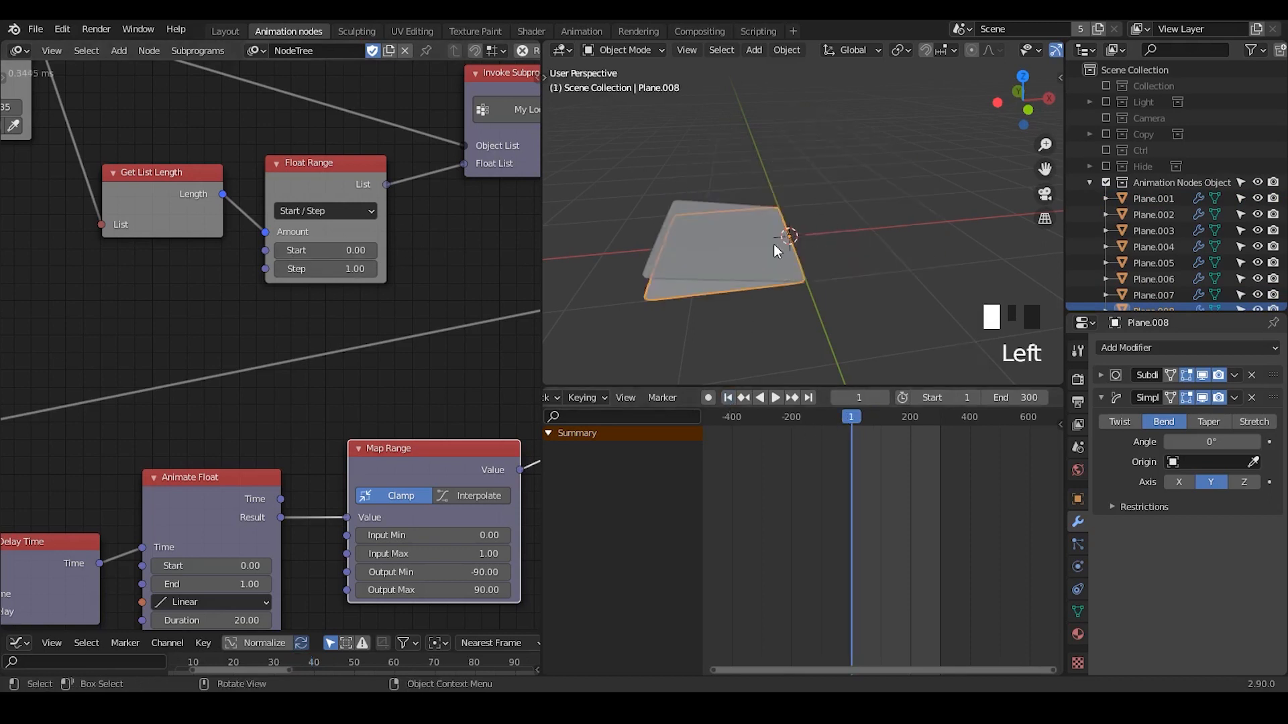
{"action": "middle_click_drag", "start_coordinate": [774, 244], "coordinate": [782, 210], "text": "shift"}
{"action": "left_click", "coordinate": [741, 243]}
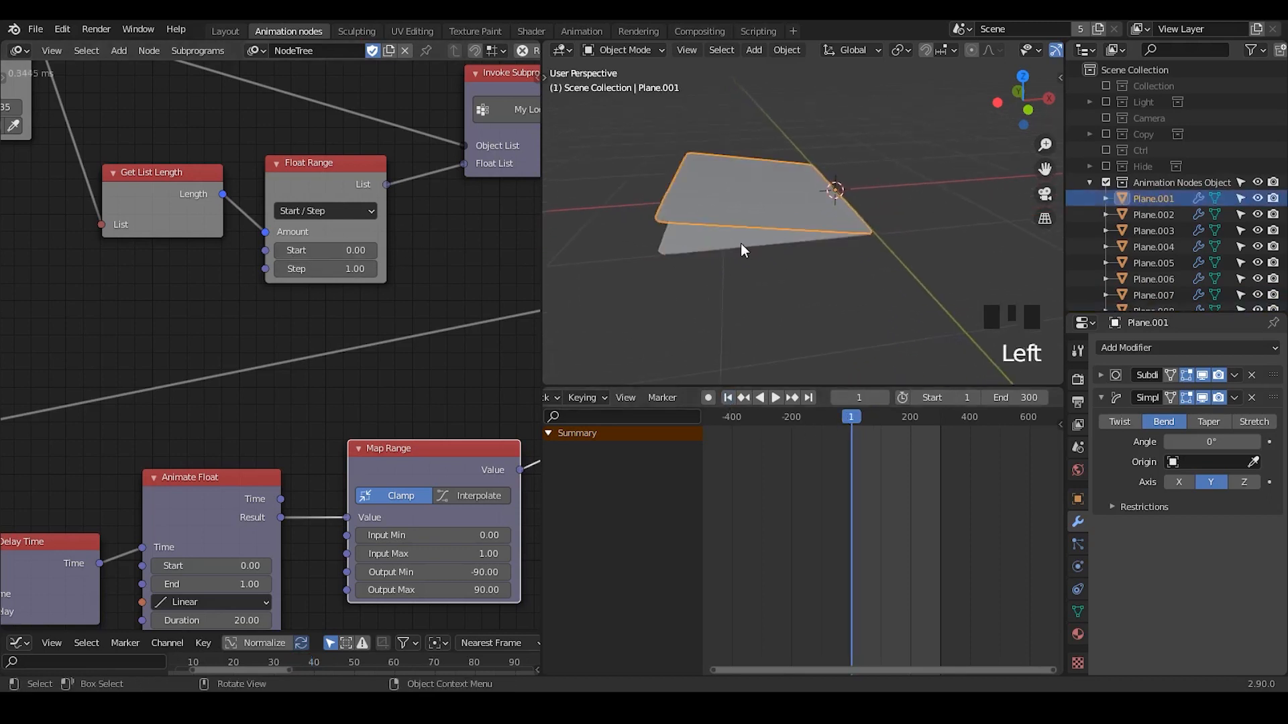
{"action": "left_click", "coordinate": [746, 233]}
{"action": "left_click", "coordinate": [757, 216]}
{"action": "left_click", "coordinate": [761, 209]}
{"action": "left_click", "coordinate": [760, 211]}
{"action": "left_click", "coordinate": [759, 212]}
{"action": "left_click", "coordinate": [754, 228]}
{"action": "left_click", "coordinate": [747, 245]}
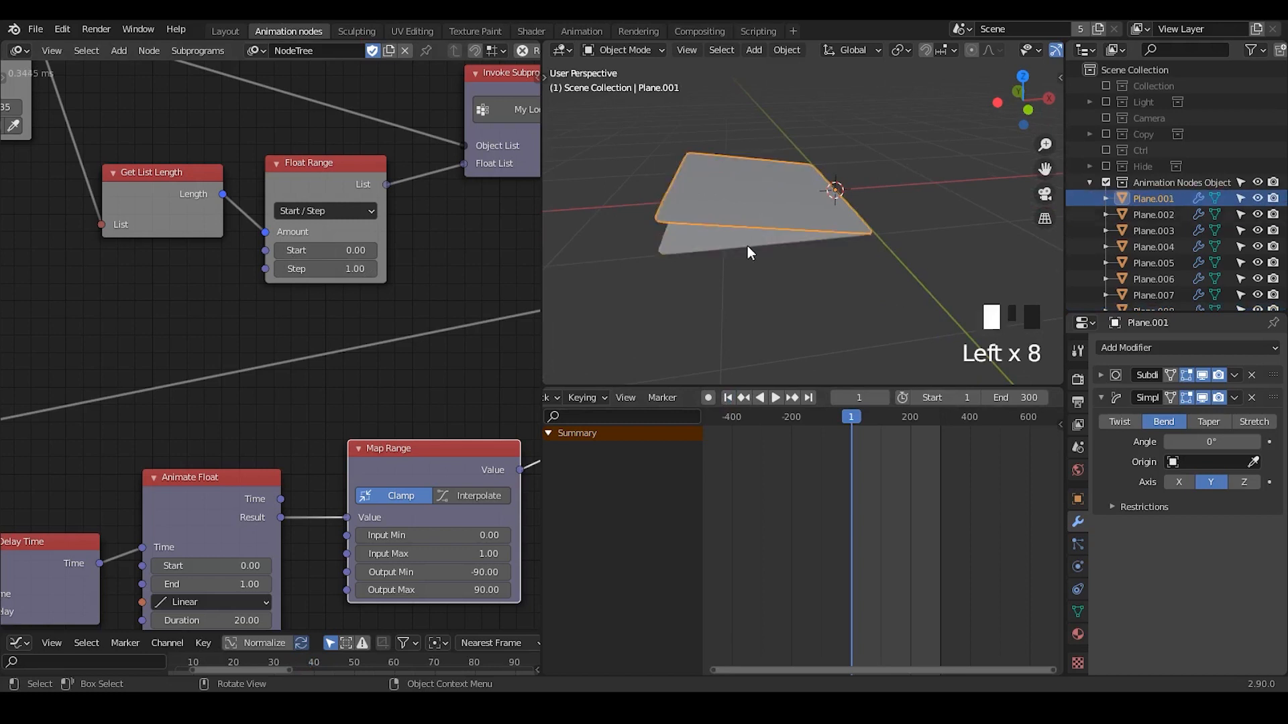
{"action": "left_click", "coordinate": [750, 241]}
{"action": "left_click", "coordinate": [765, 236]}
{"action": "middle_click_drag", "start_coordinate": [779, 231], "coordinate": [813, 196]}
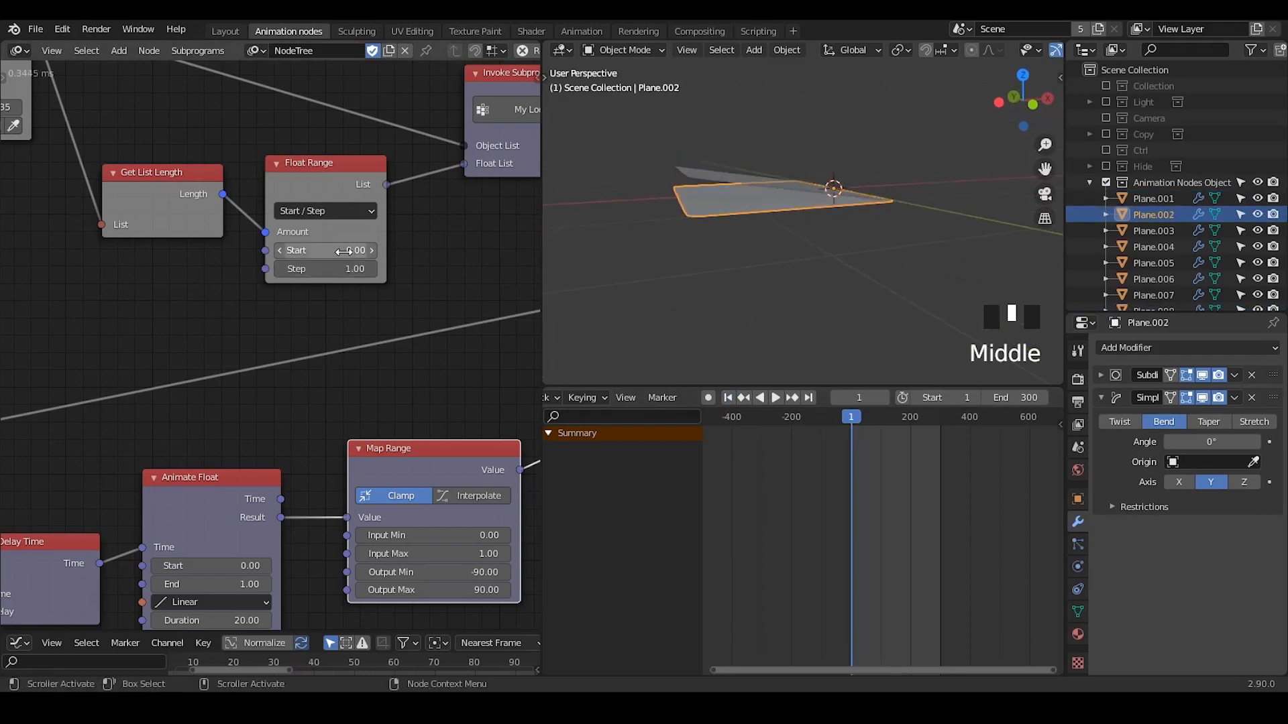
- Set the Float Range node's Start to 1 and scrub from frame 1 to frame 100 to check the page turn
{"action": "left_click", "coordinate": [343, 251]}
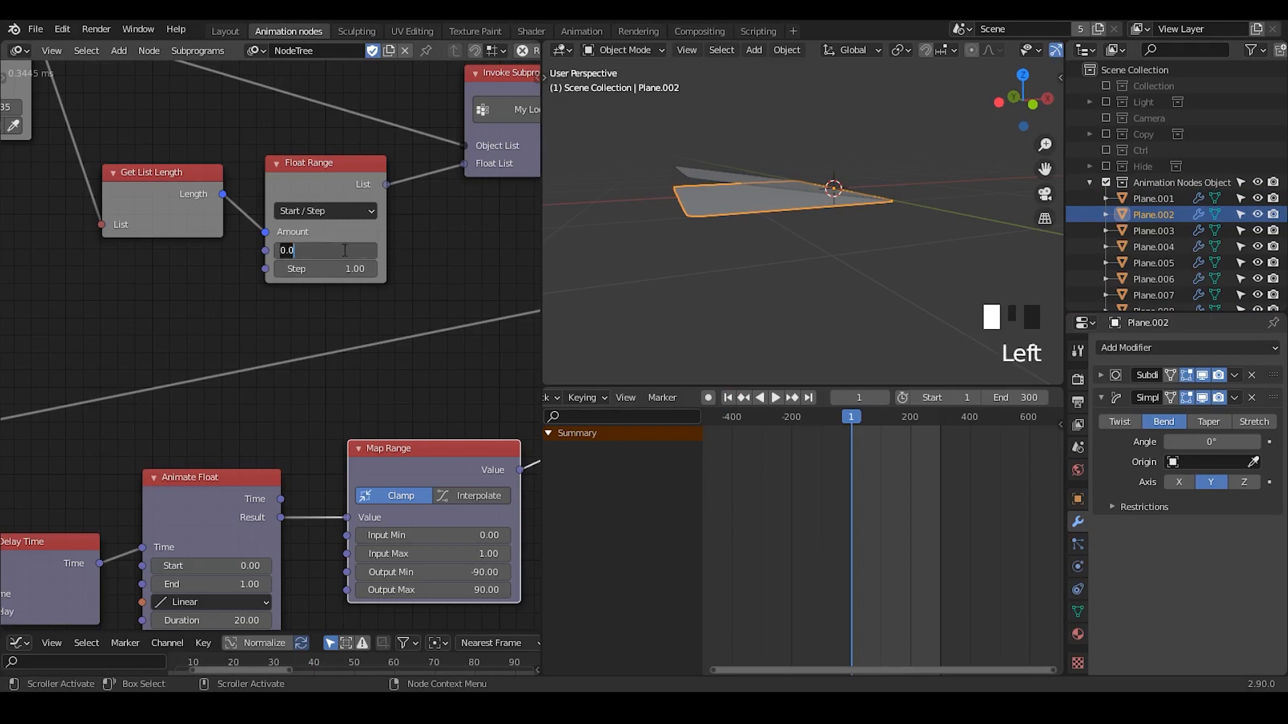
{"action": "type", "text": "1"}
{"action": "key", "text": "Return"}
{"action": "middle_click_drag", "start_coordinate": [800, 236], "coordinate": [819, 433]}
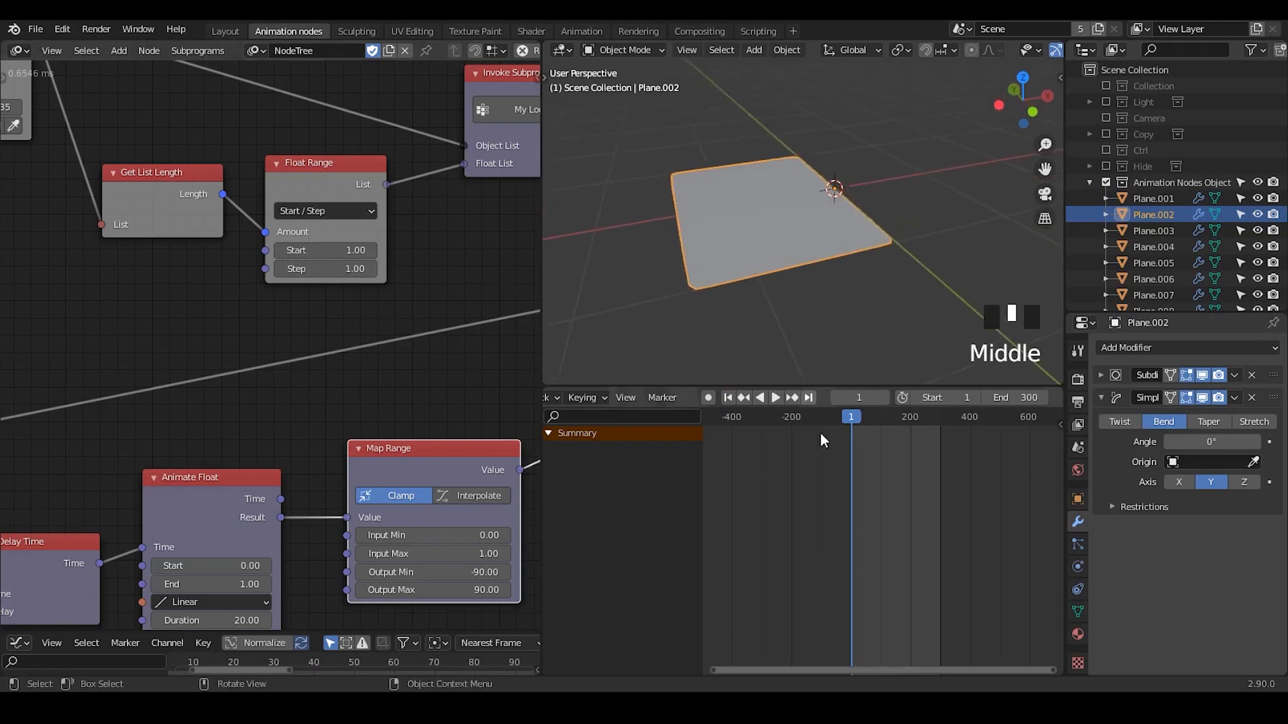
{"action": "left_click_drag", "start_coordinate": [850, 417], "coordinate": [880, 417]}
- Try a Start of 20 on the Float Range node and return the timeline to the first frame
{"action": "left_click", "coordinate": [344, 250]}
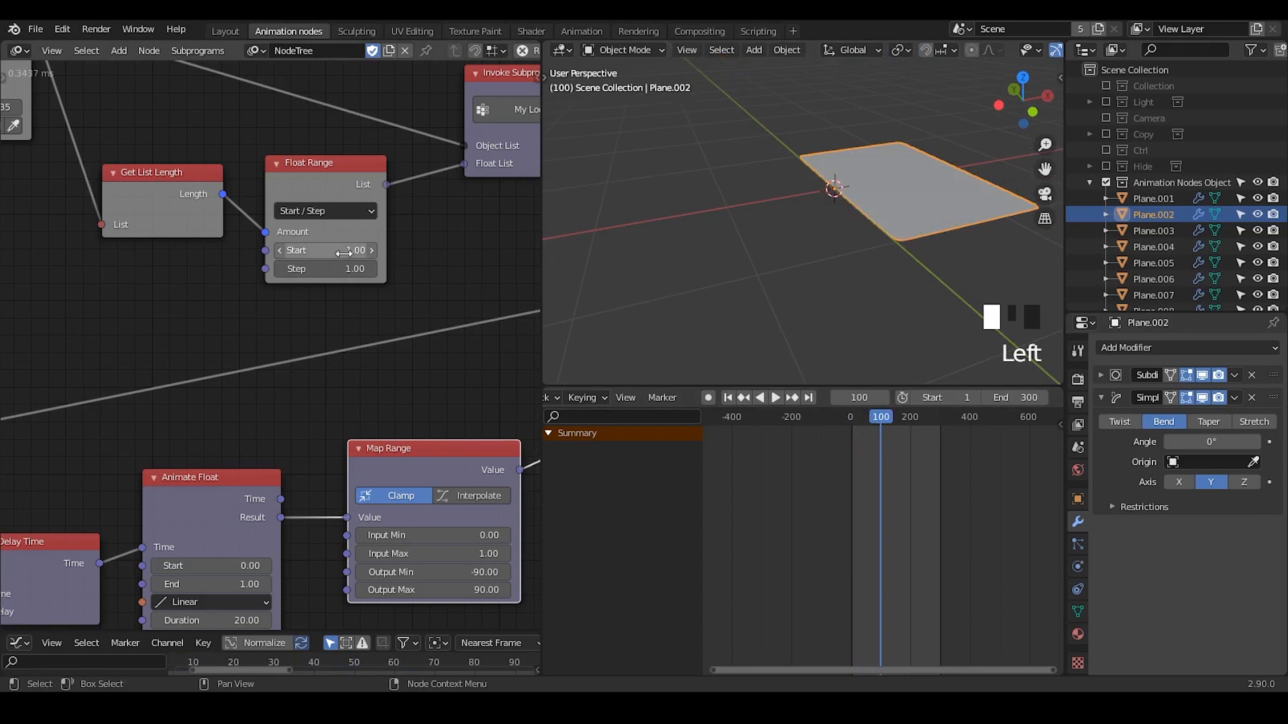
{"action": "type", "text": "20"}
{"action": "key", "text": "Return"}
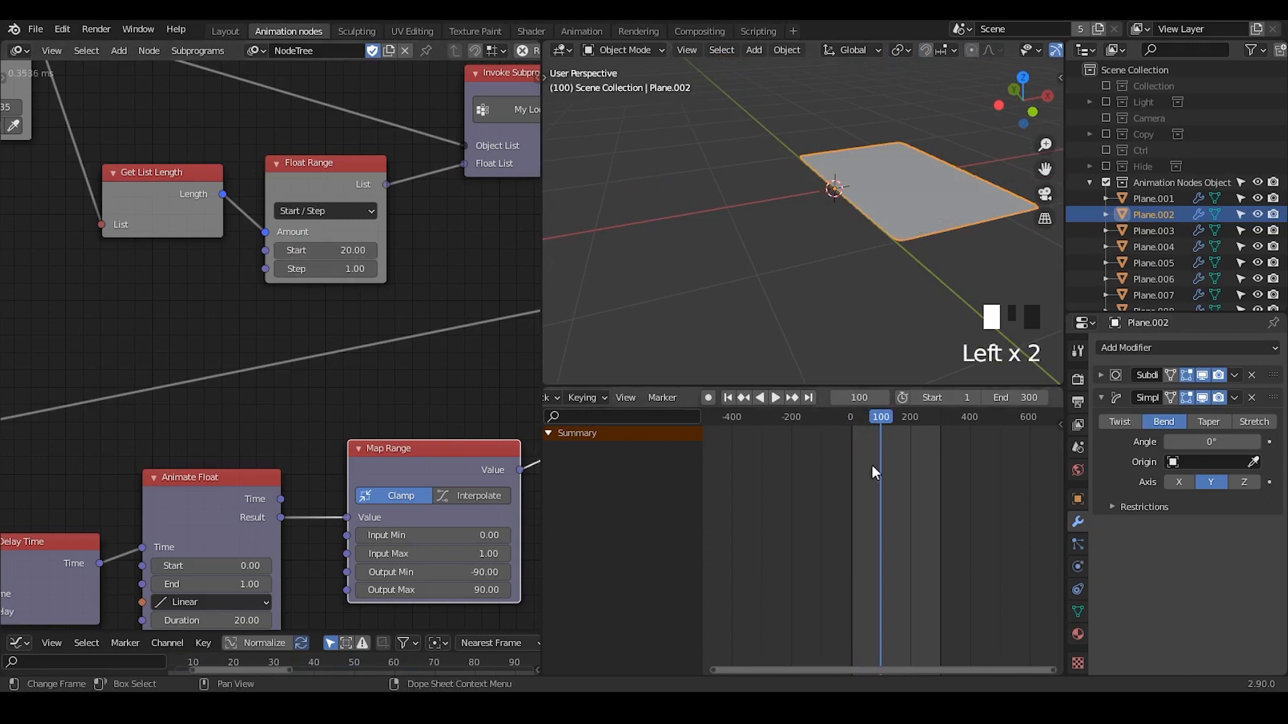
{"action": "left_click", "coordinate": [724, 397]}
{"action": "middle_click_drag", "start_coordinate": [829, 222], "coordinate": [812, 232], "text": "shift"}
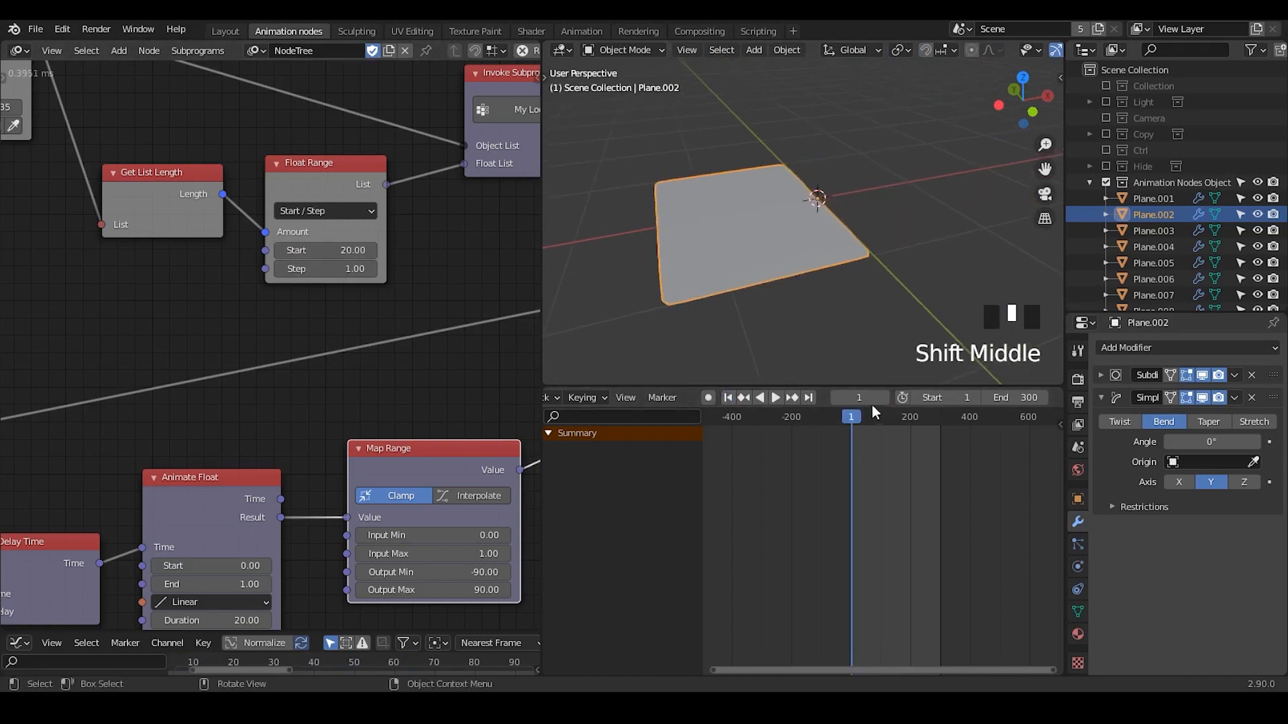
- Step through the animation frame by frame up to frame 46 to examine when the pages begin and finish turning
{"action": "left_click", "coordinate": [884, 397]}
{"action": "left_click", "coordinate": [884, 397]}
{"action": "left_click", "coordinate": [884, 397]}
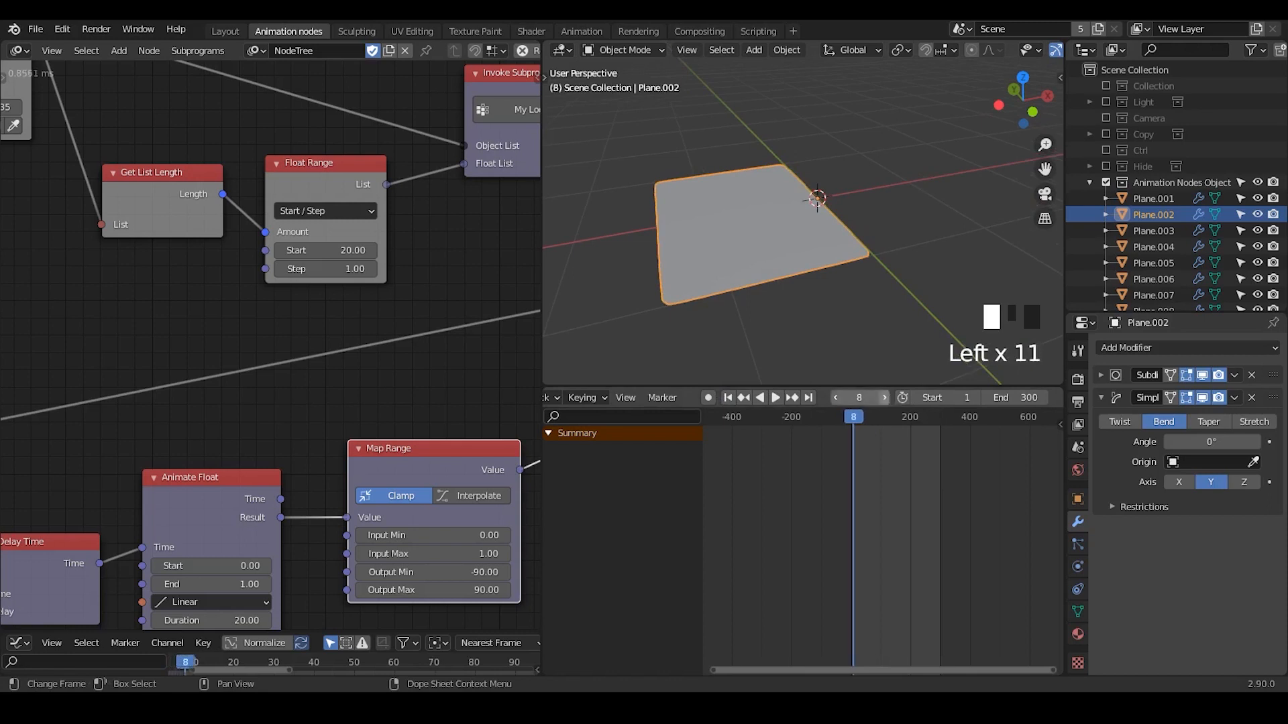
{"action": "left_click", "coordinate": [884, 397]}
{"action": "left_click", "coordinate": [884, 397]}
{"action": "left_click", "coordinate": [884, 397]}
{"action": "left_click", "coordinate": [884, 397]}
{"action": "left_click", "coordinate": [884, 397]}
{"action": "left_click", "coordinate": [884, 398]}
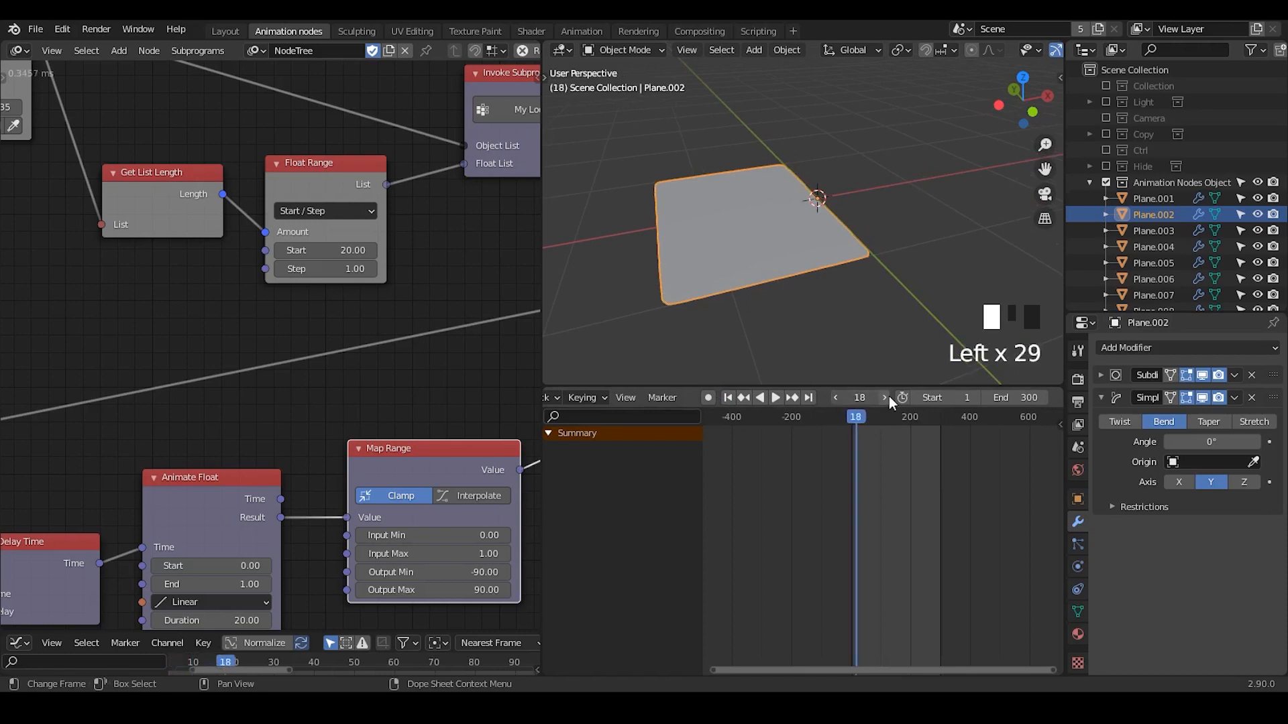
{"action": "left_click", "coordinate": [884, 397]}
{"action": "left_click", "coordinate": [884, 398]}
{"action": "left_click", "coordinate": [885, 397]}
{"action": "left_click", "coordinate": [886, 397]}
{"action": "left_click", "coordinate": [885, 397]}
{"action": "left_click", "coordinate": [886, 397]}
{"action": "left_click", "coordinate": [886, 397]}
{"action": "left_click", "coordinate": [886, 397]}
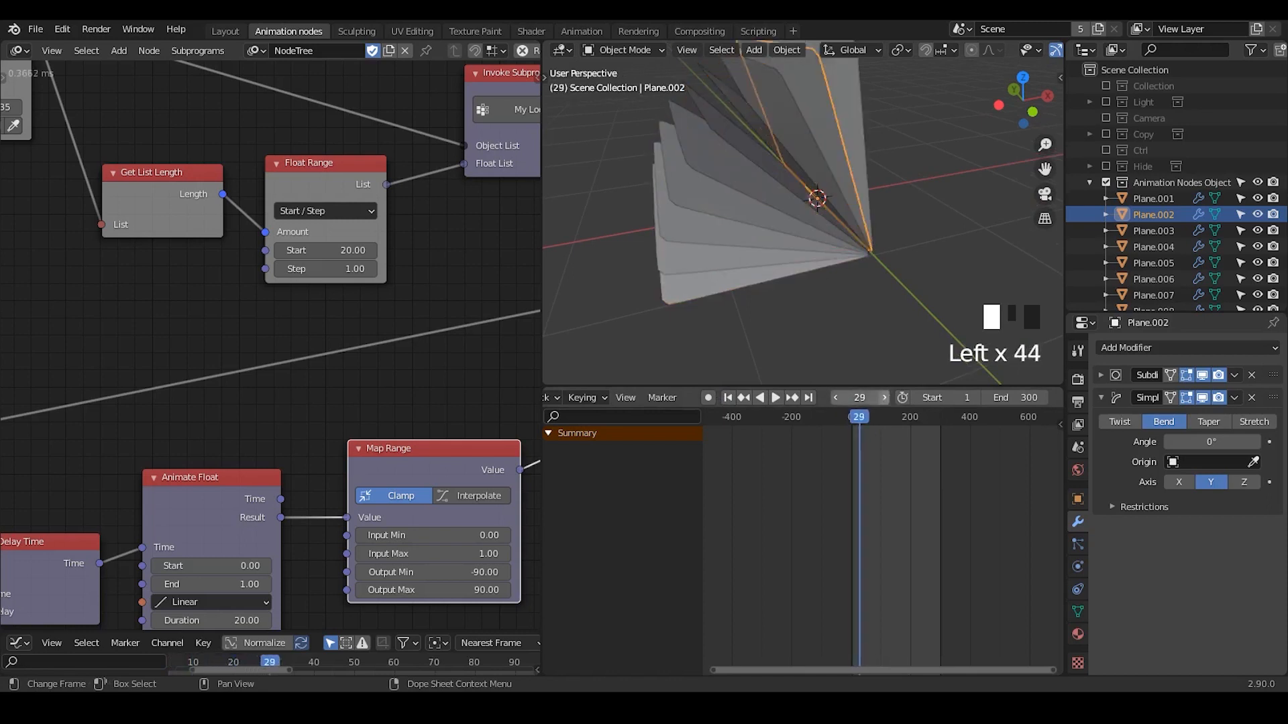
{"action": "left_click", "coordinate": [886, 397]}
{"action": "left_click", "coordinate": [885, 397]}
{"action": "left_click", "coordinate": [885, 397]}
{"action": "left_click", "coordinate": [885, 397]}
{"action": "left_click", "coordinate": [884, 397]}
{"action": "left_click", "coordinate": [884, 397]}
{"action": "left_click", "coordinate": [884, 397]}
{"action": "left_click", "coordinate": [884, 397]}
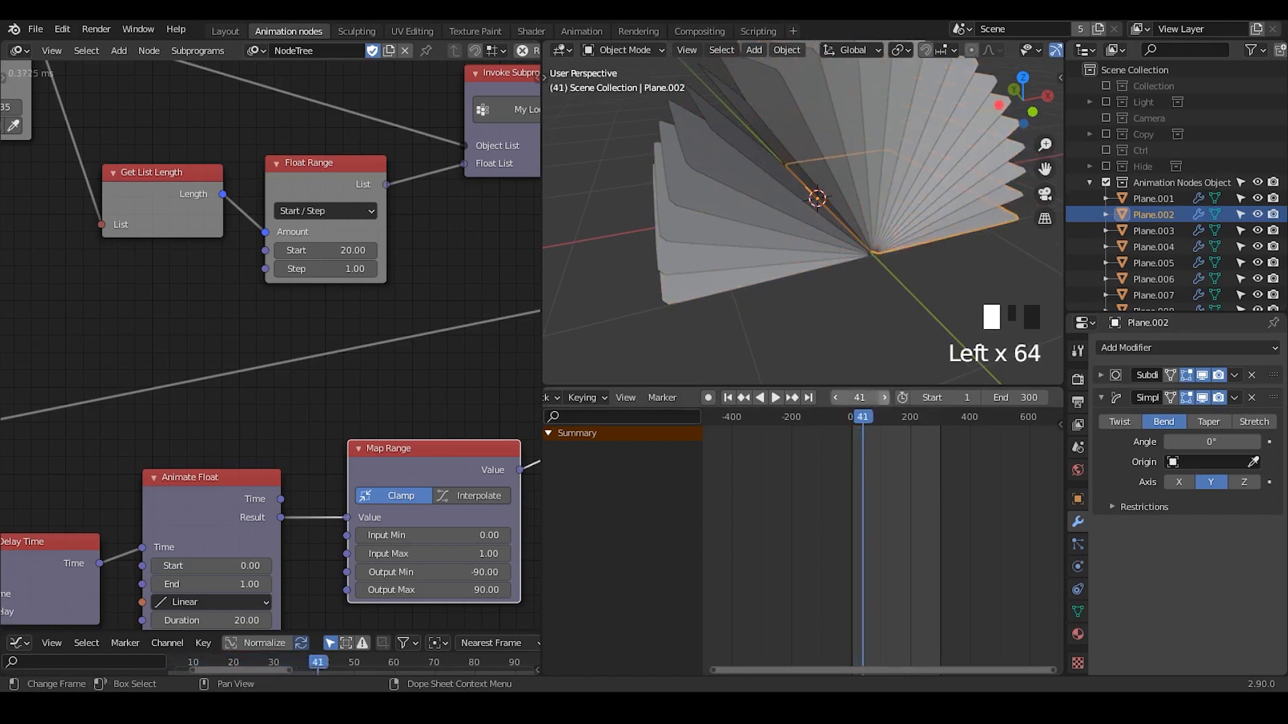
{"action": "left_click", "coordinate": [884, 397]}
{"action": "left_click", "coordinate": [884, 397]}
{"action": "left_click", "coordinate": [884, 397]}
{"action": "left_click", "coordinate": [884, 397]}
{"action": "left_click", "coordinate": [884, 397]}
{"action": "middle_click_drag", "start_coordinate": [903, 211], "coordinate": [844, 269], "text": "ctrl"}
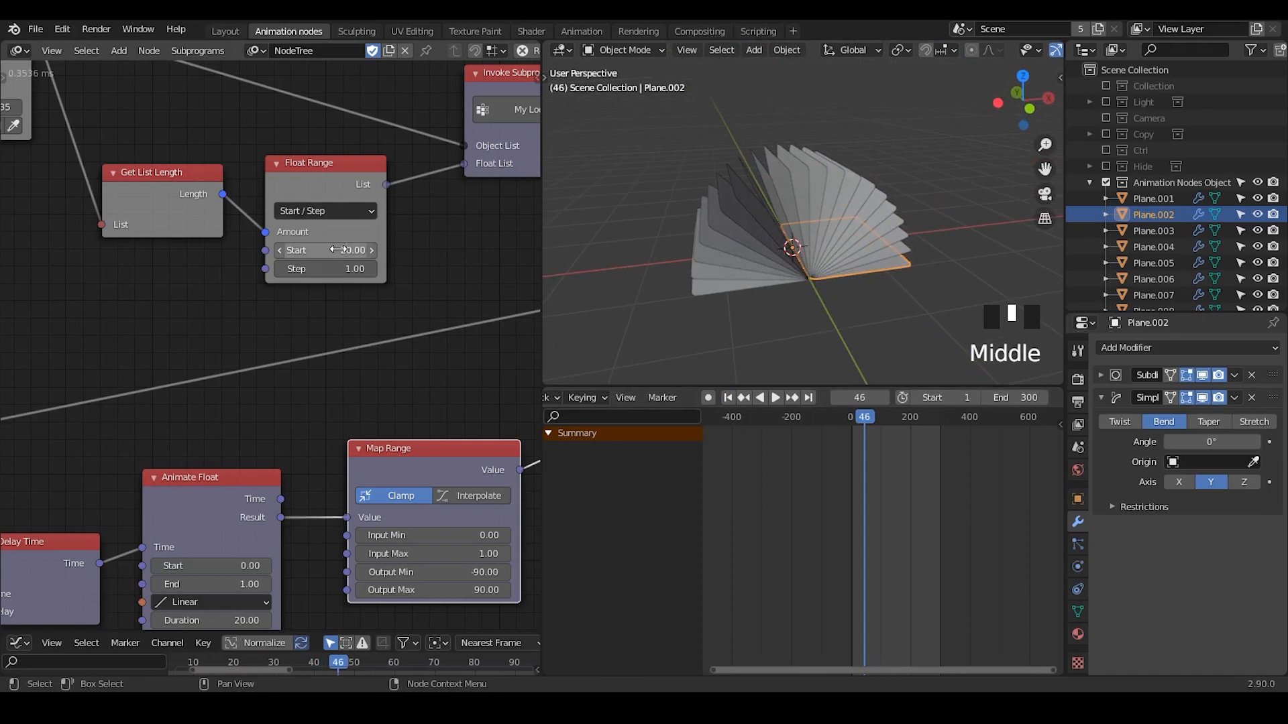
- Set the Float Range node's Start to 1 and its Step to 3
{"action": "middle_click_drag", "start_coordinate": [256, 403], "coordinate": [312, 346]}
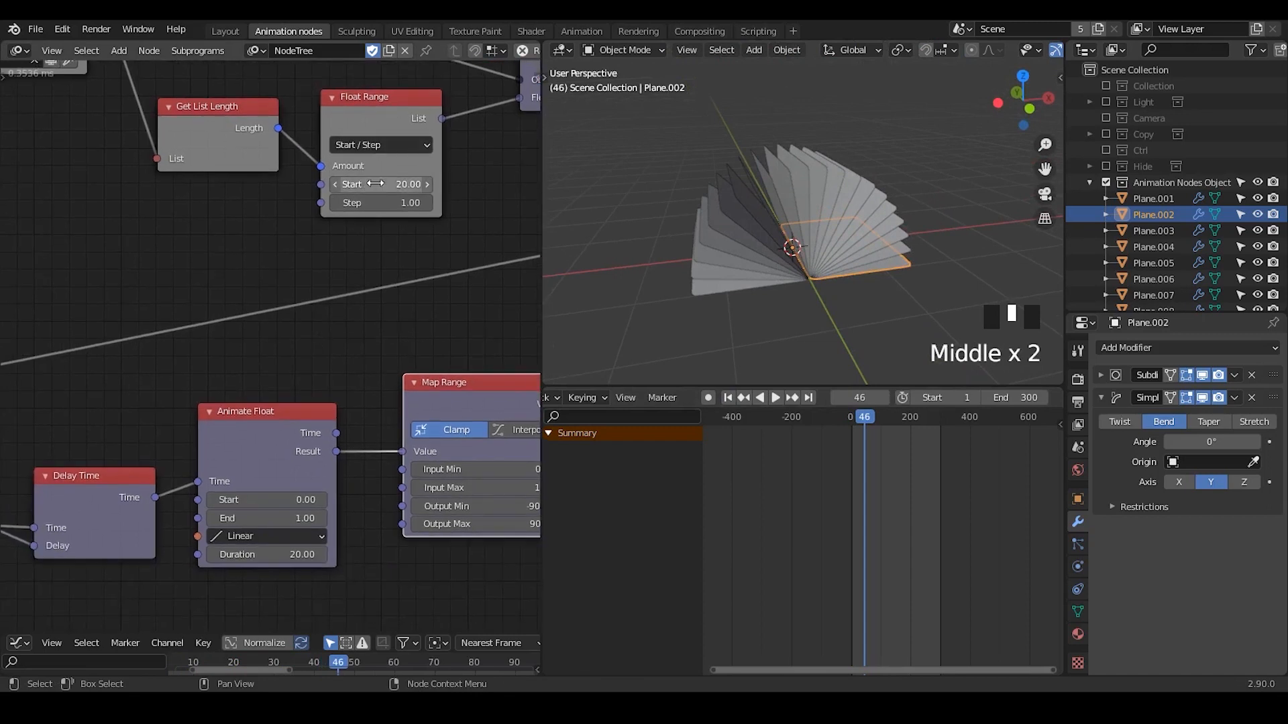
{"action": "middle_click_drag", "start_coordinate": [338, 391], "coordinate": [247, 358]}
{"action": "left_click", "coordinate": [278, 154]}
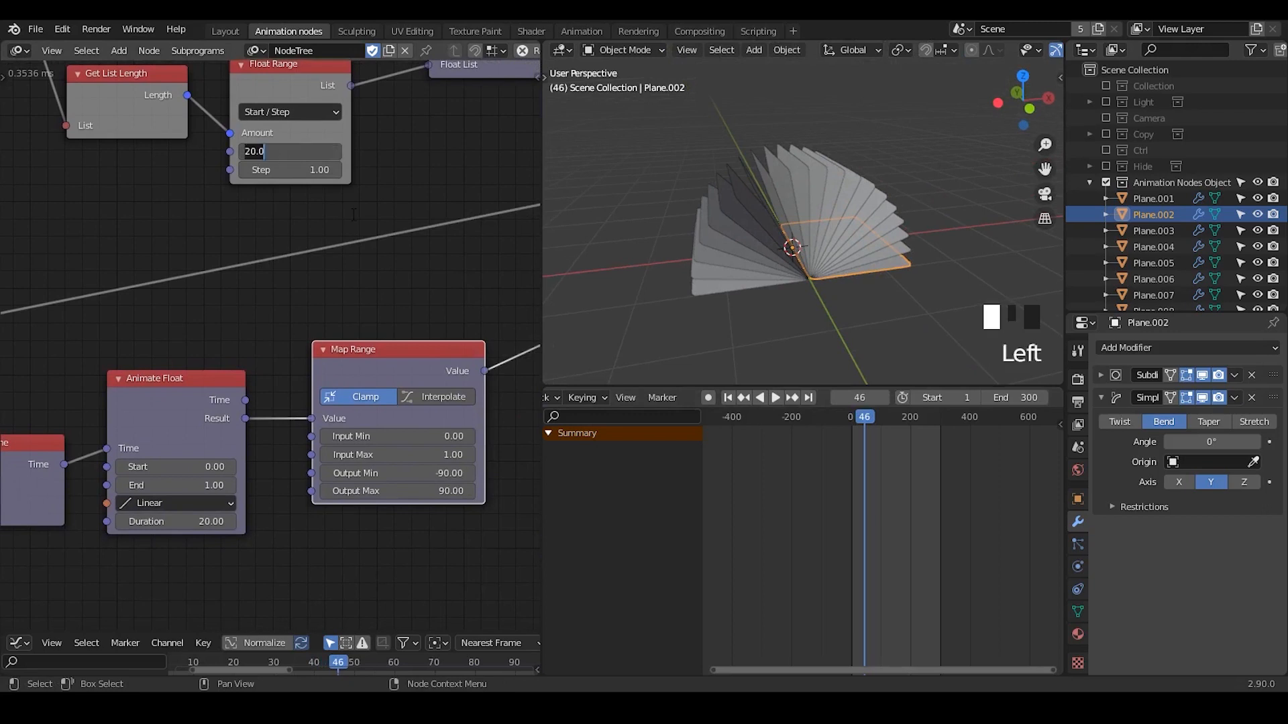
{"action": "type", "text": "1"}
{"action": "key", "text": "Return"}
{"action": "left_click", "coordinate": [285, 172]}
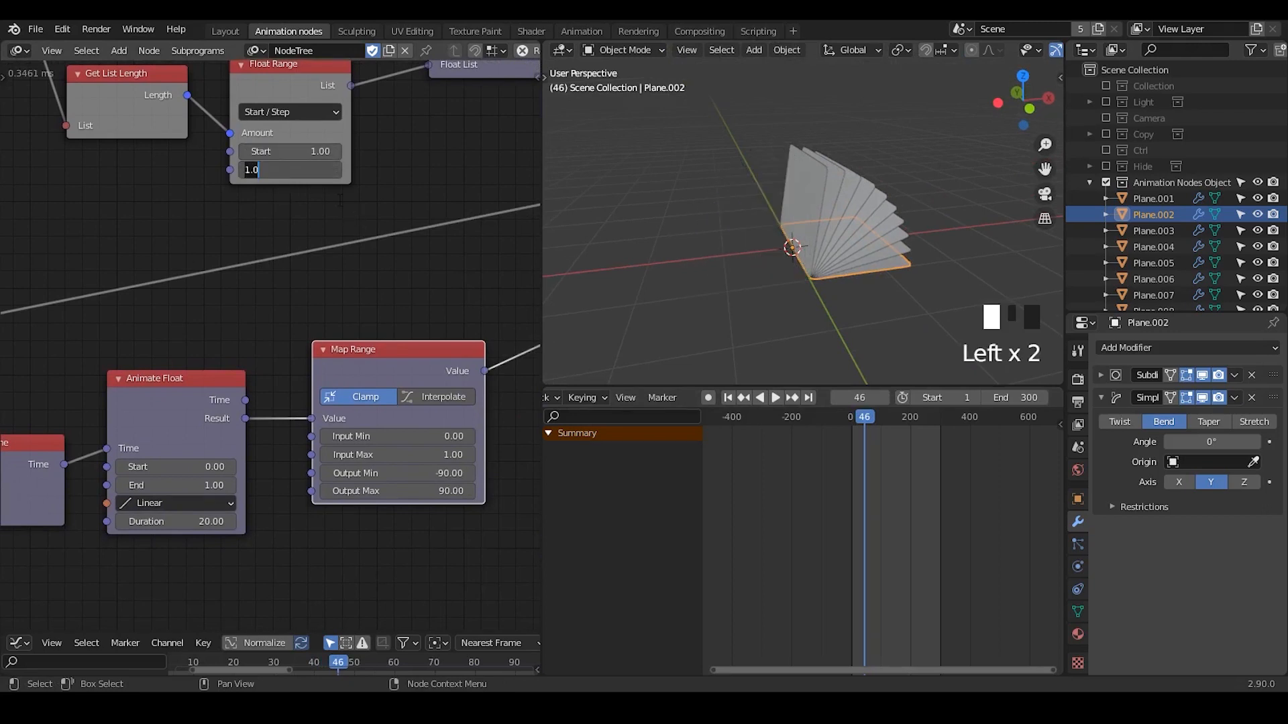
{"action": "type", "text": "3"}
{"action": "key", "text": "Return"}
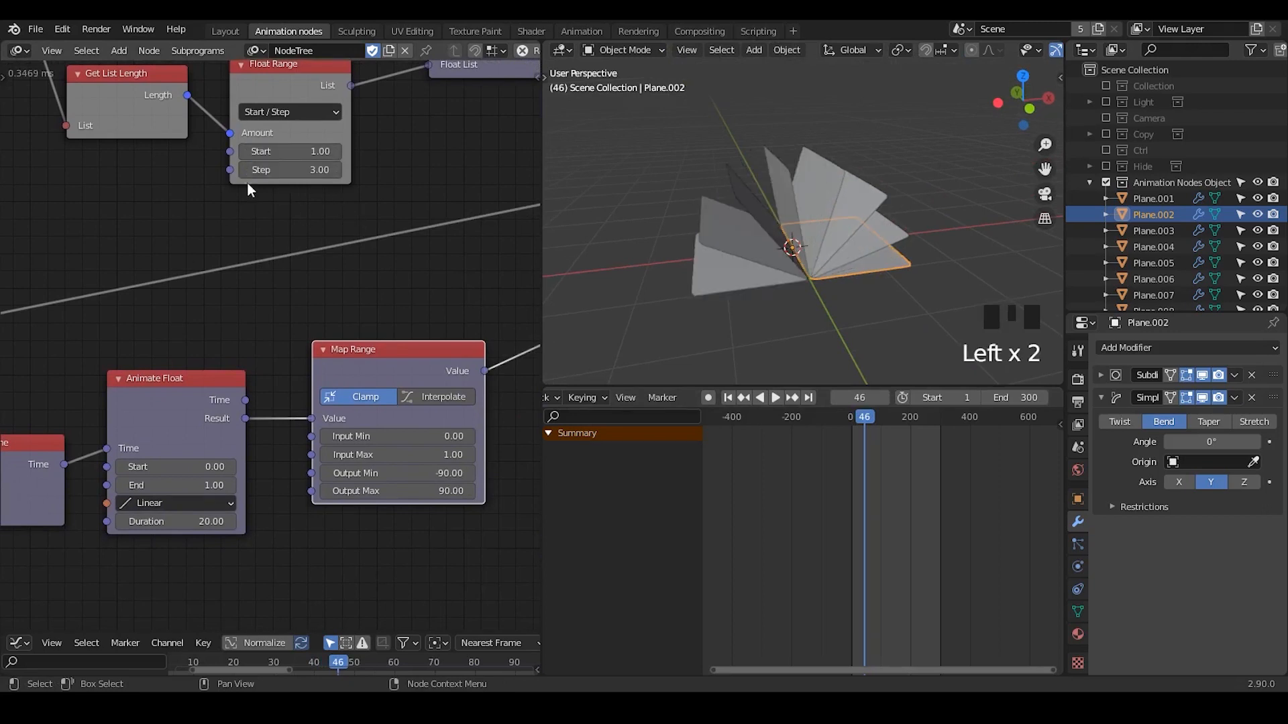
- Keep the Animate Float node's Duration at 20 and preview the page turn from the first frame to frame 32
{"action": "left_click", "coordinate": [729, 397]}
{"action": "left_click", "coordinate": [775, 397]}
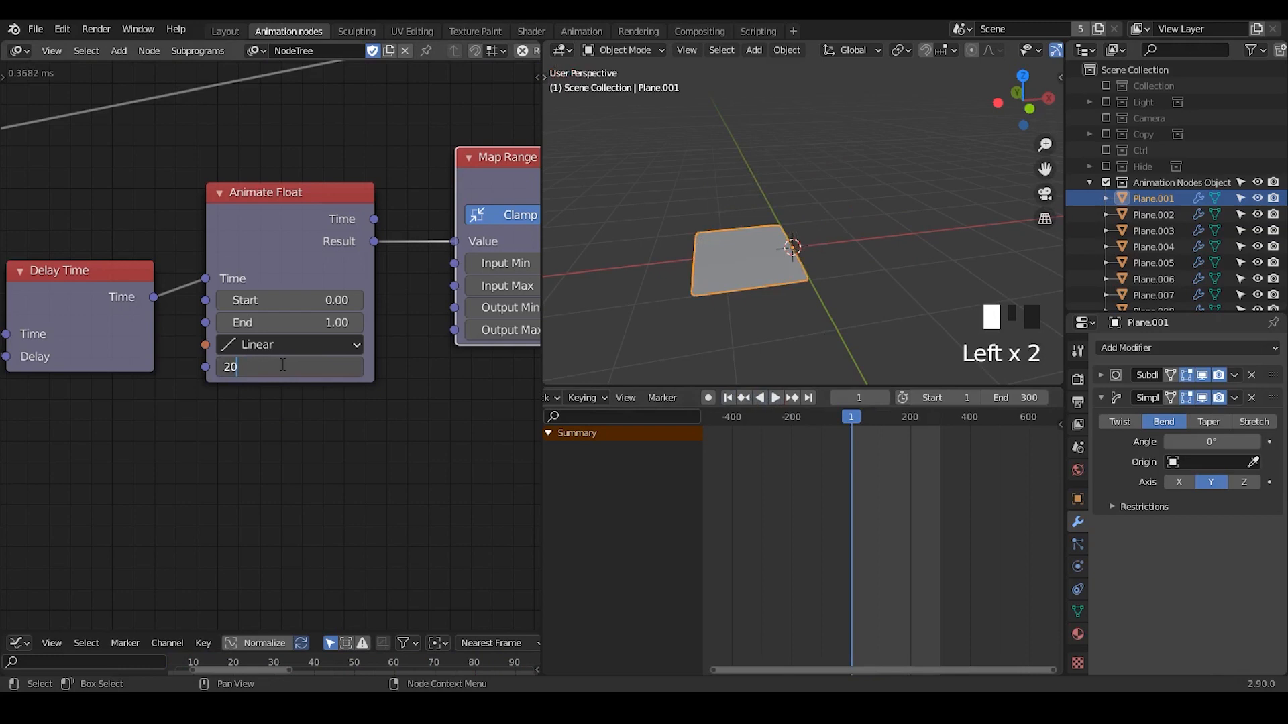
{"action": "key", "text": "Return"}
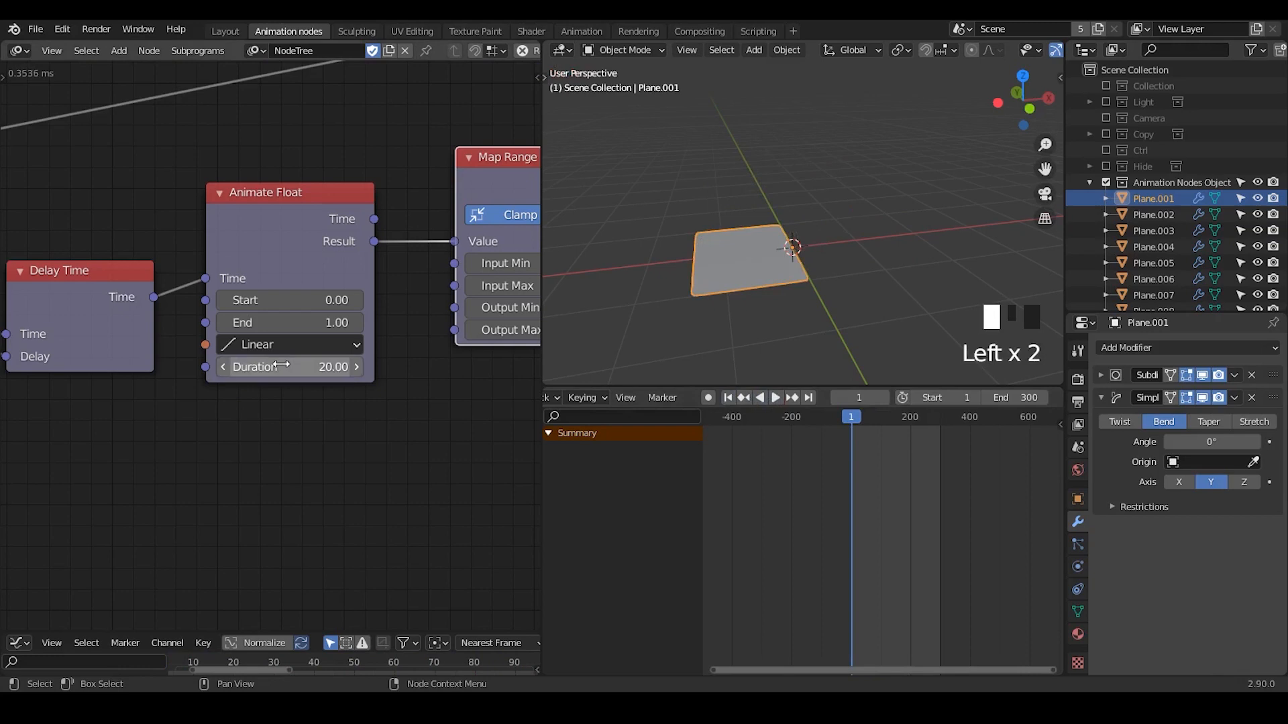
{"action": "mouse_move", "coordinate": [855, 412]}
{"action": "left_mouse_down"}
{"action": "mouse_move", "coordinate": [872, 416]}
{"action": "mouse_move", "coordinate": [860, 416]}
{"action": "left_mouse_up"}
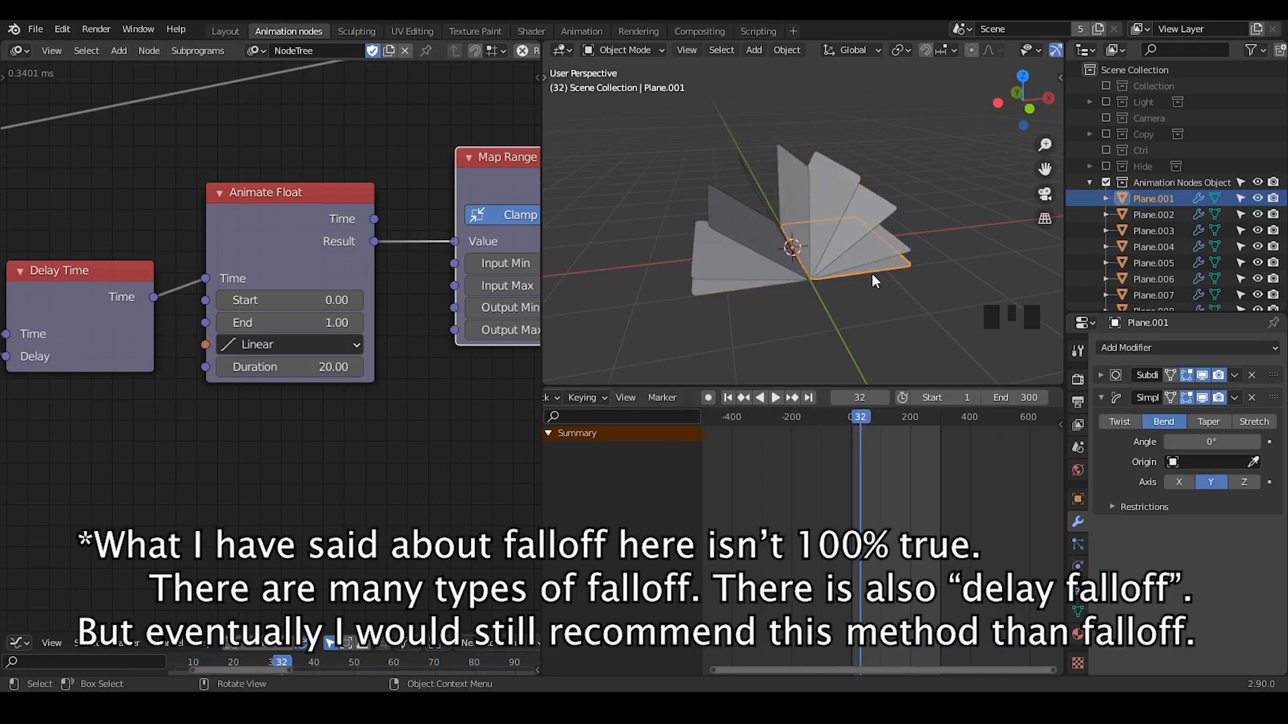
- Select all the pages and then only Plane.002 to examine the delayed turn, and scrub on to frame 116
{"action": "left_click", "coordinate": [802, 204]}
{"action": "left_click", "coordinate": [880, 204]}
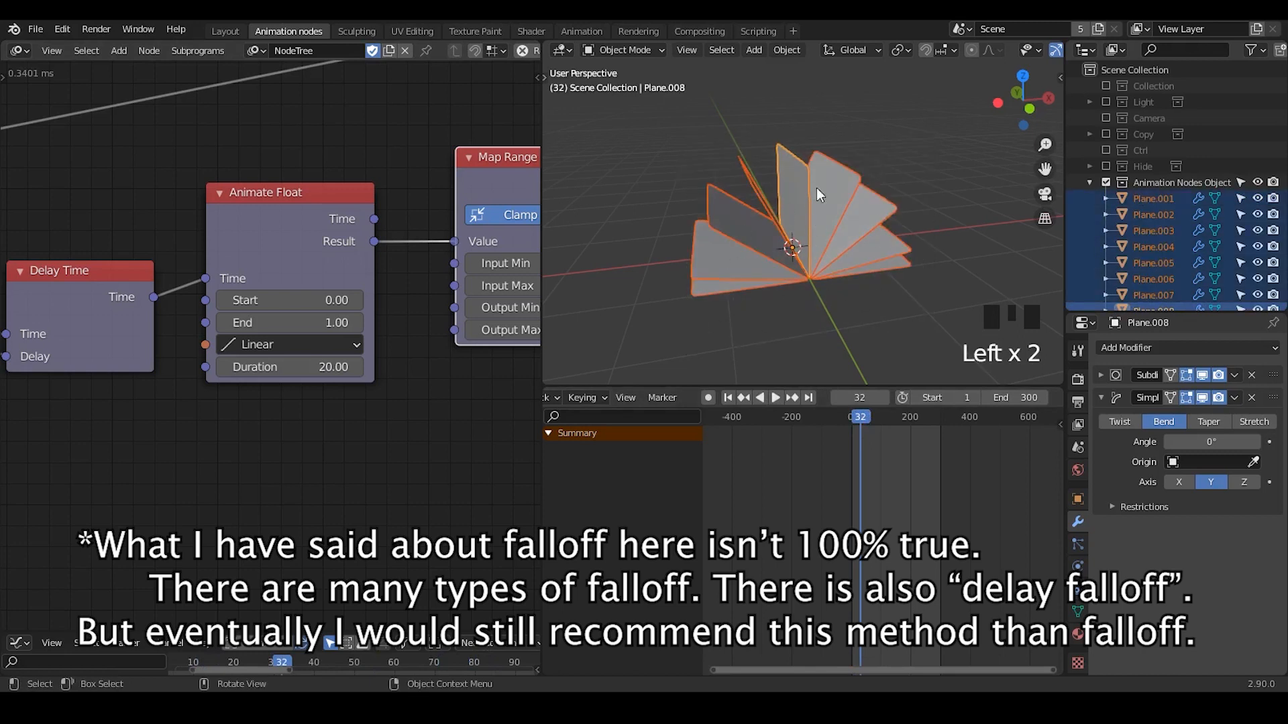
{"action": "left_click", "coordinate": [892, 133]}
{"action": "left_click", "coordinate": [891, 267]}
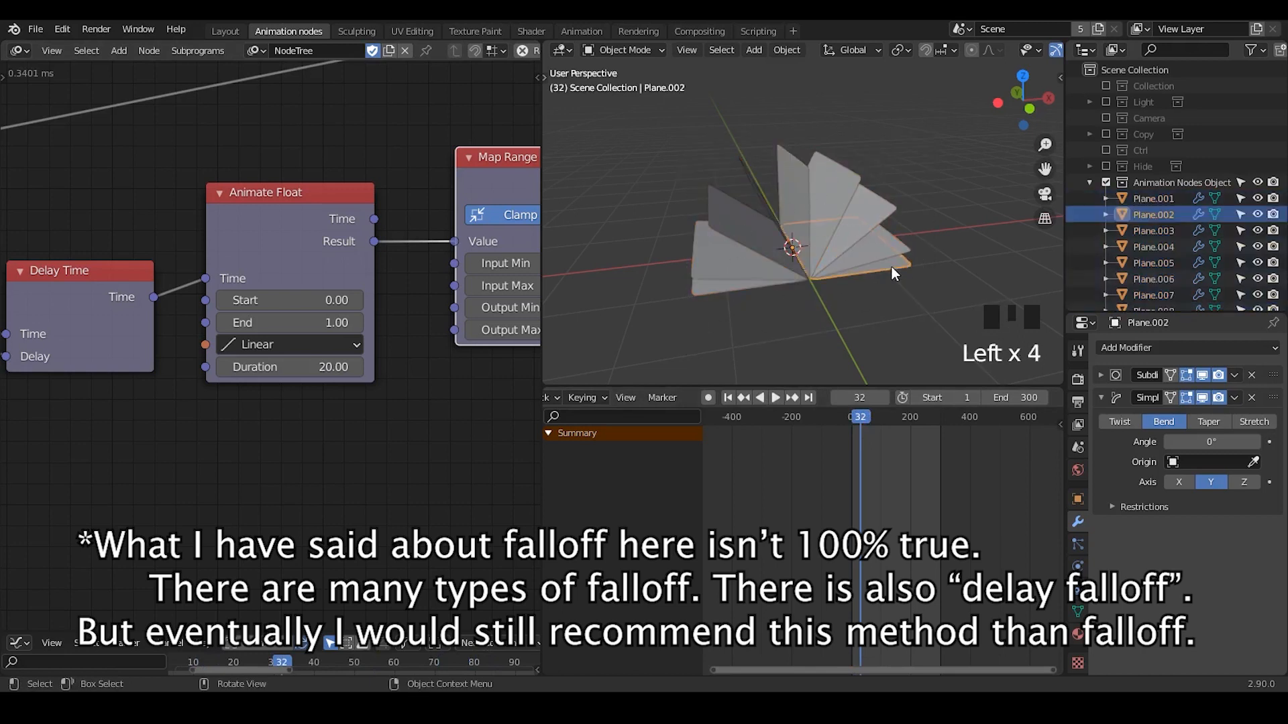
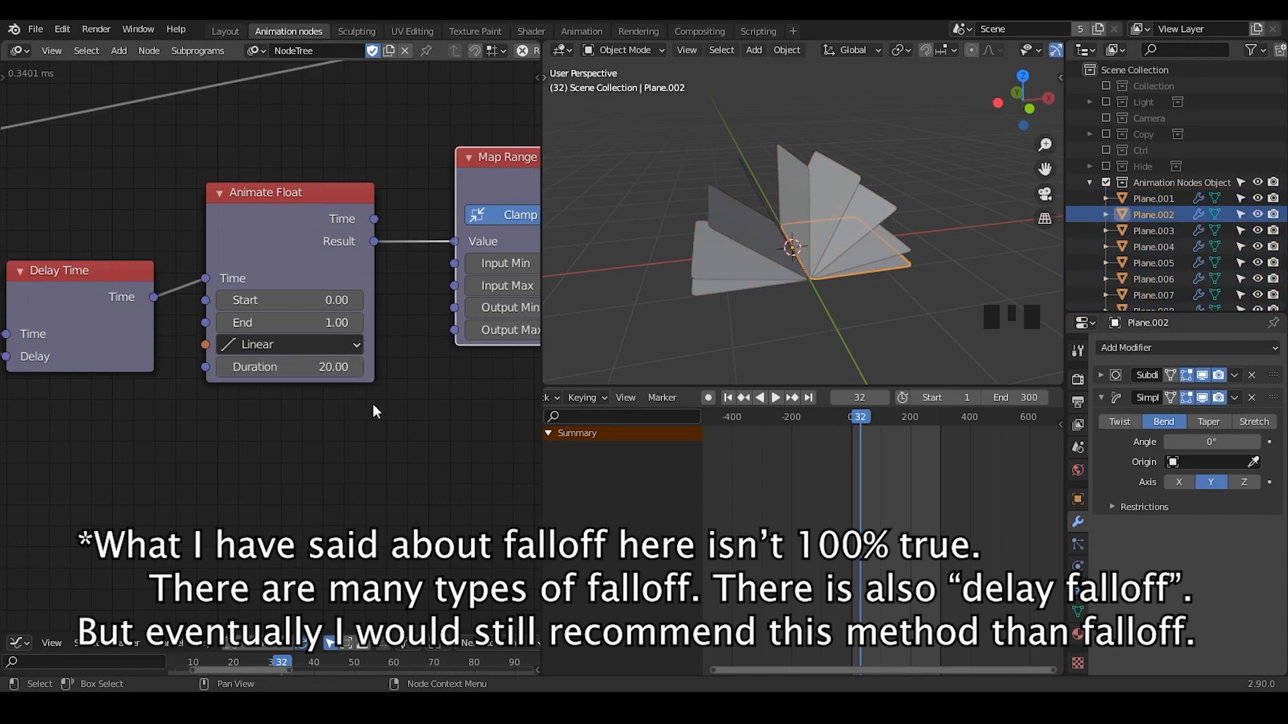
{"action": "mouse_move", "coordinate": [869, 412]}
{"action": "left_mouse_down"}
{"action": "mouse_move", "coordinate": [848, 417]}
{"action": "mouse_move", "coordinate": [884, 418]}
{"action": "left_mouse_up"}
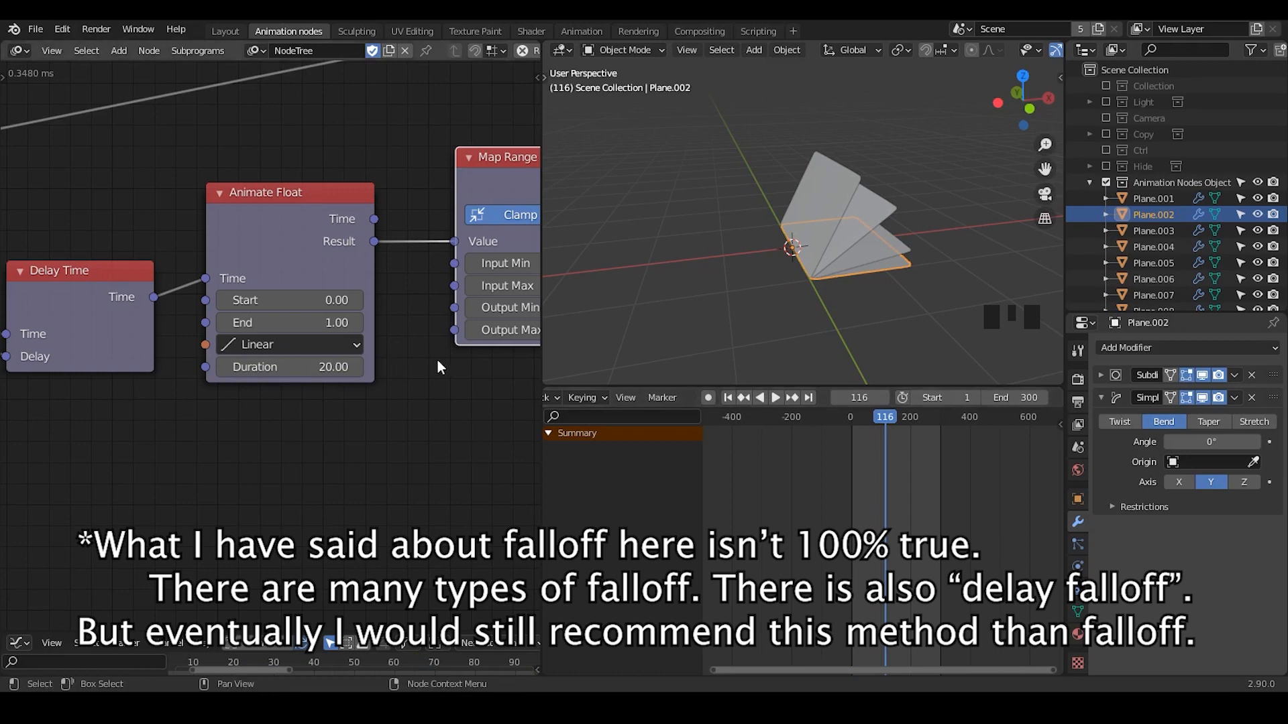
- Select individual turning pages at frames 116 and 56 to compare their rotation, and return the timeline to the first frame
{"action": "middle_click_drag", "start_coordinate": [369, 405], "coordinate": [374, 186]}
{"action": "left_click_drag", "start_coordinate": [373, 186], "coordinate": [367, 226]}
{"action": "left_click", "coordinate": [794, 208]}
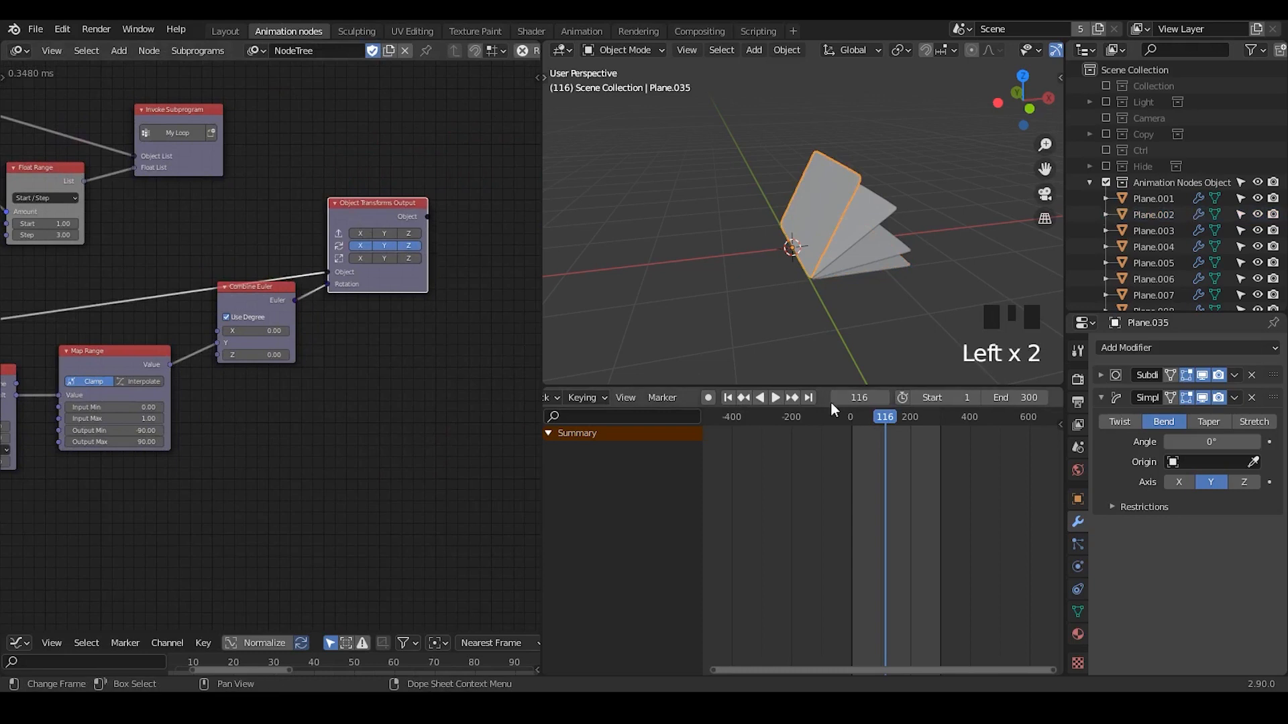
{"action": "left_click", "coordinate": [728, 397]}
{"action": "mouse_move", "coordinate": [849, 420]}
{"action": "left_mouse_down"}
{"action": "mouse_move", "coordinate": [884, 418]}
{"action": "mouse_move", "coordinate": [856, 421]}
{"action": "mouse_move", "coordinate": [868, 418]}
{"action": "left_mouse_up"}
{"action": "left_click", "coordinate": [807, 199]}
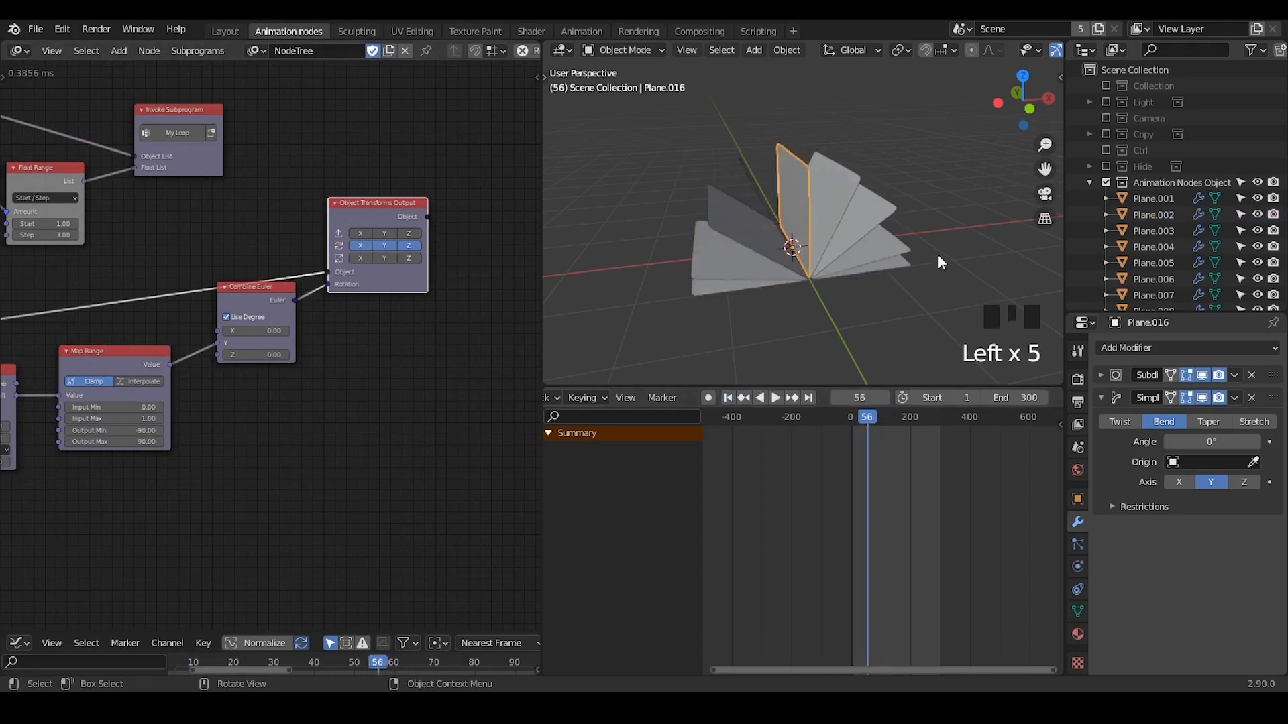
{"action": "left_click", "coordinate": [781, 264]}
{"action": "middle_click_drag", "start_coordinate": [780, 265], "coordinate": [871, 244]}
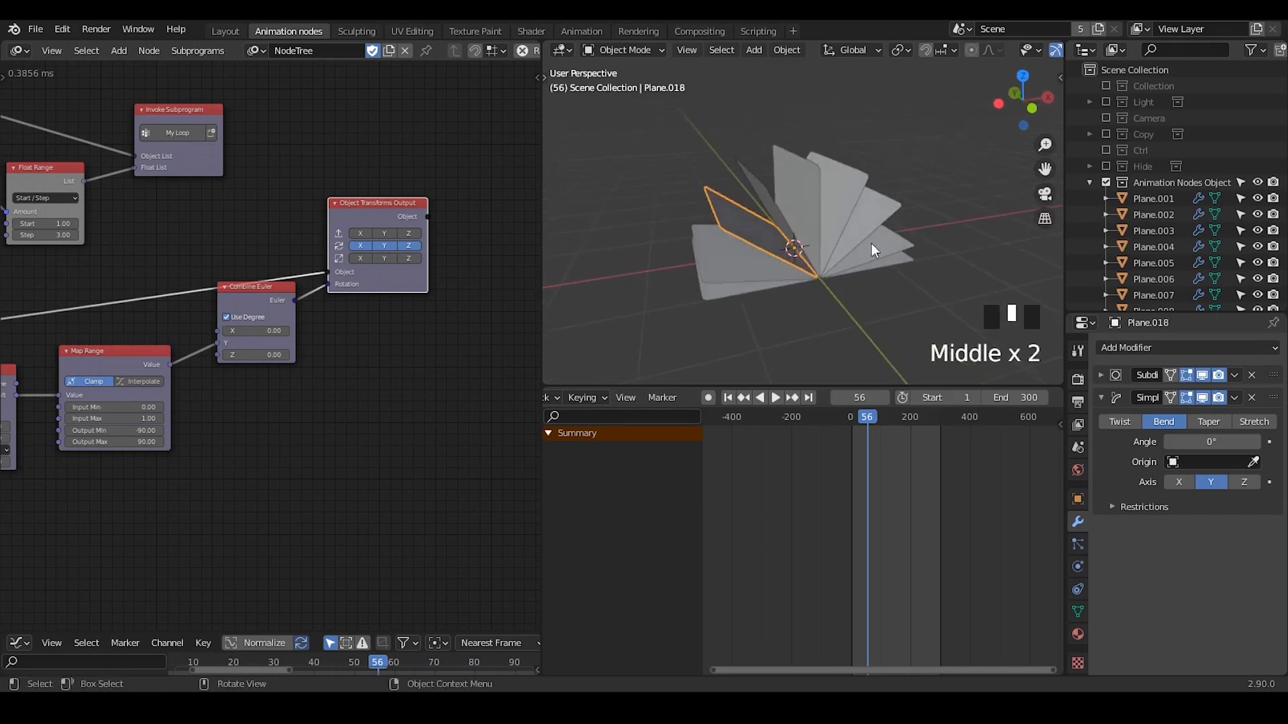
{"action": "left_click", "coordinate": [728, 398]}
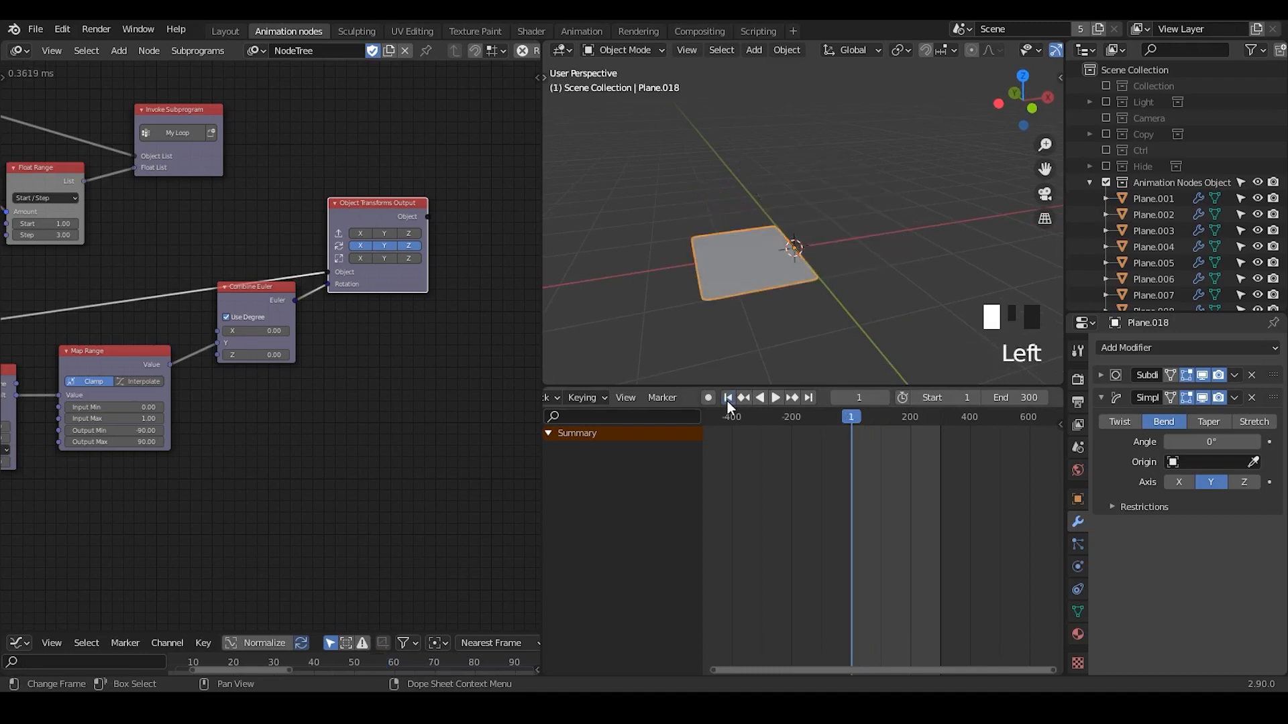
{"action": "middle_click_drag", "start_coordinate": [811, 296], "coordinate": [904, 275], "text": "shift"}
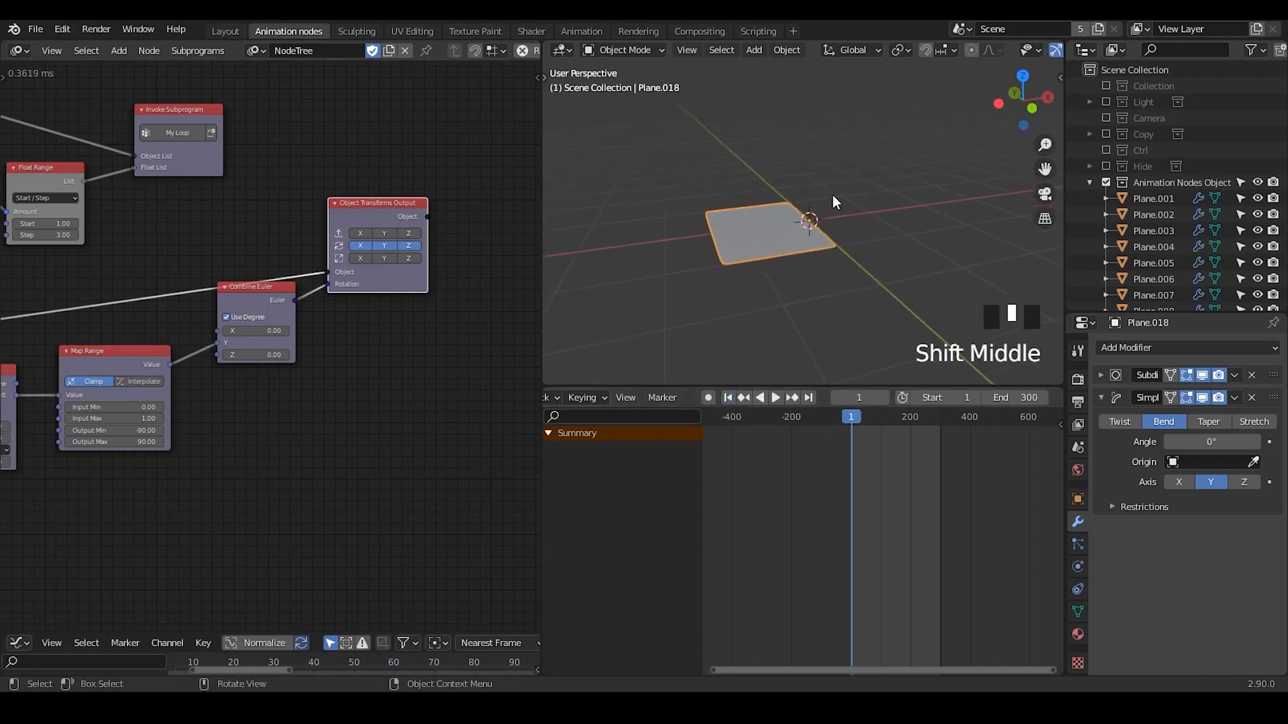
{"action": "key", "text": "r"}
{"action": "key", "text": "y"}
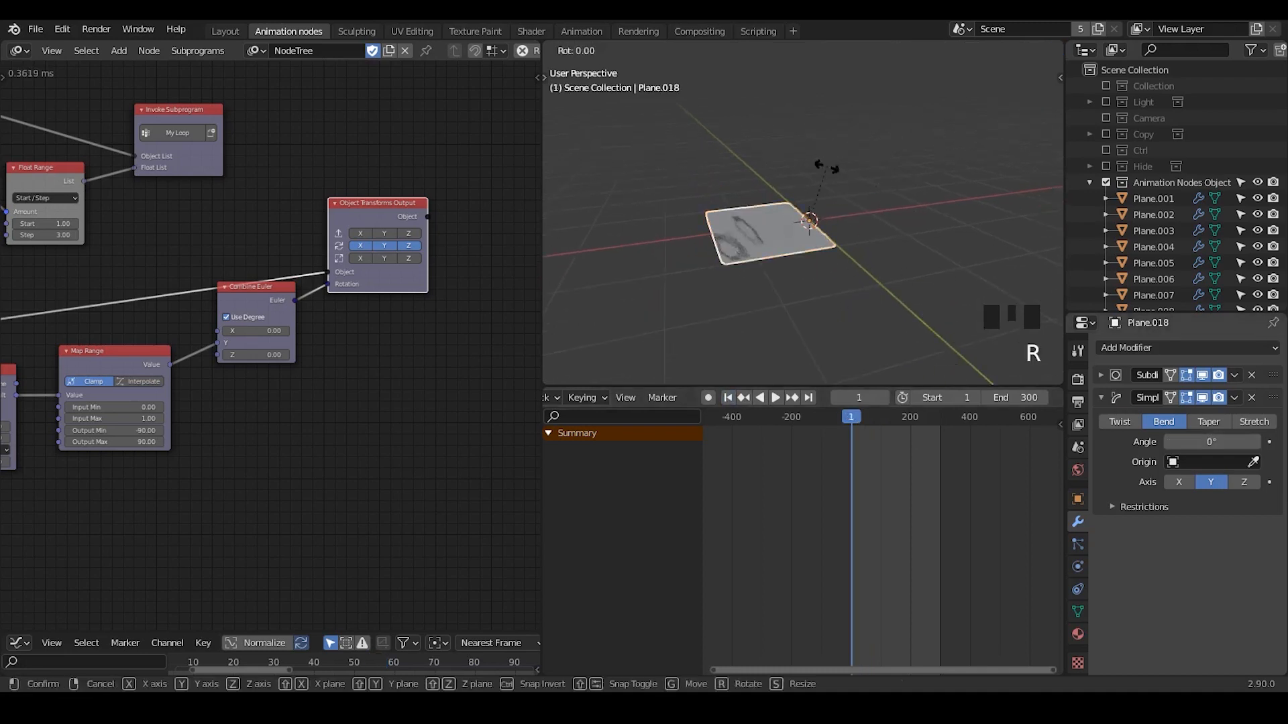
{"action": "key", "text": "Escape"}
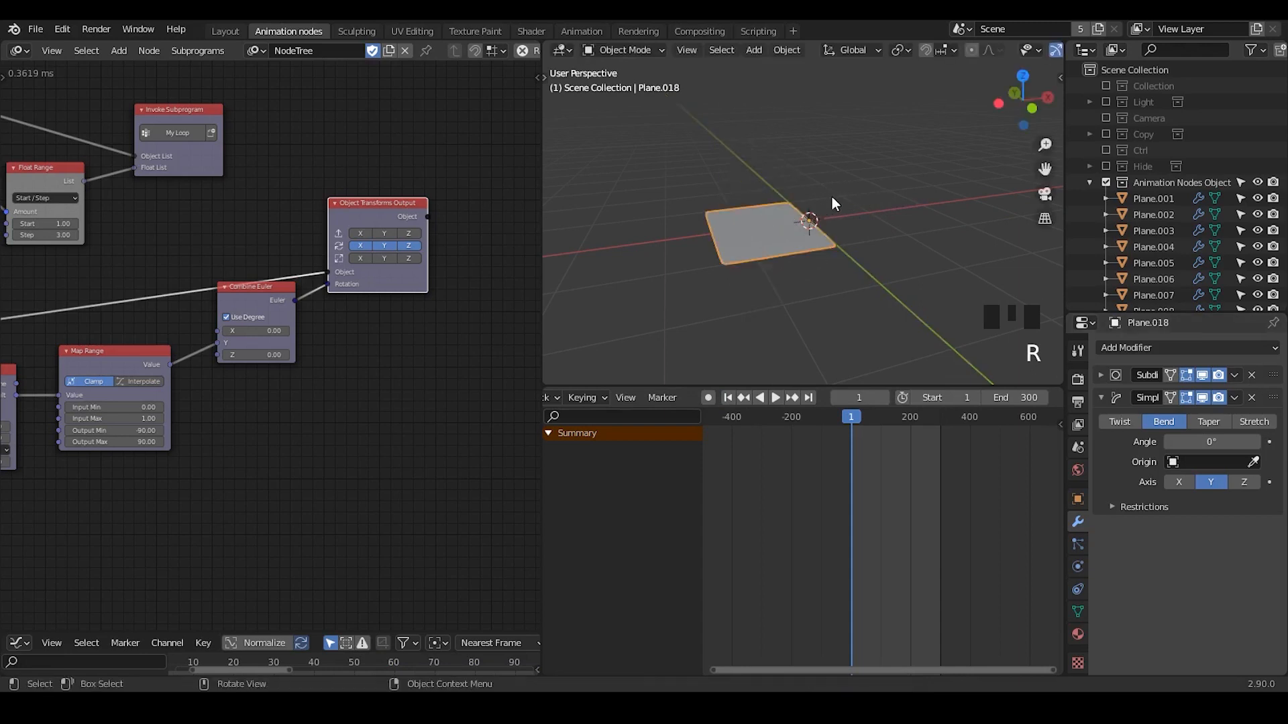
- Rotate only Plane.001 partway up about the Y axis and set its Bend angle to about -43.1°
{"action": "left_click_drag", "start_coordinate": [862, 159], "coordinate": [655, 363]}
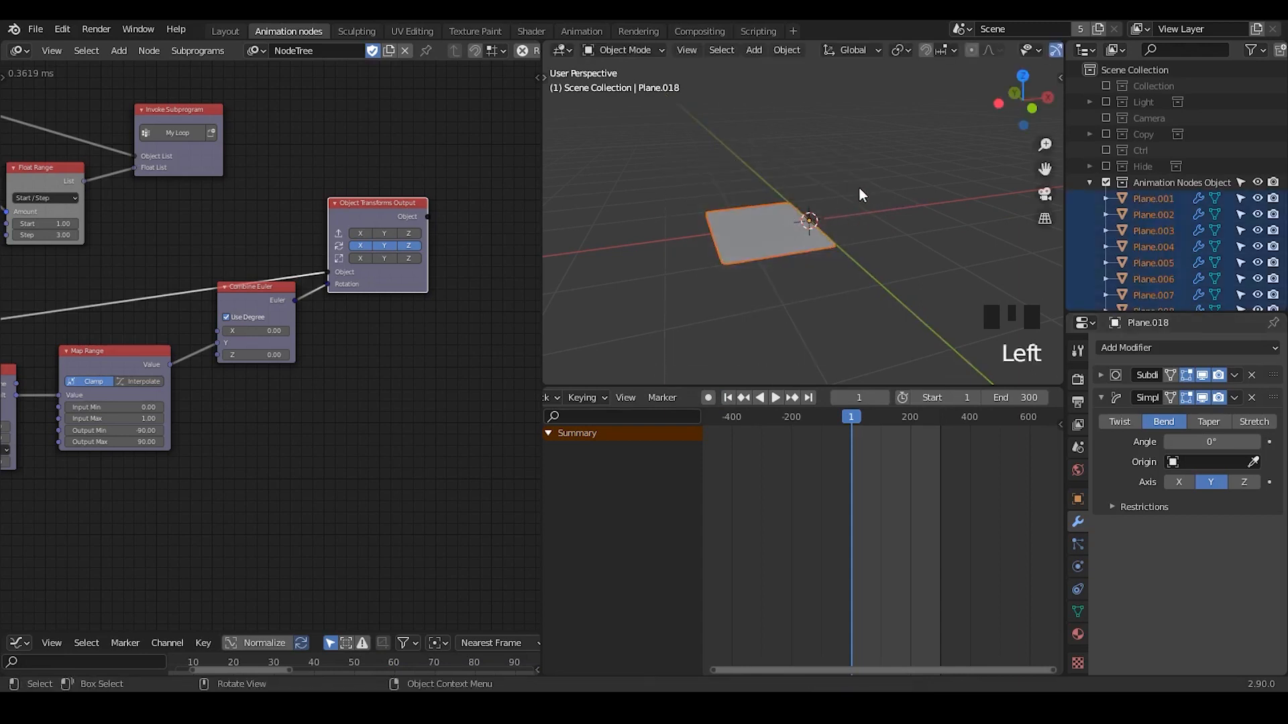
{"action": "left_click", "coordinate": [745, 261]}
{"action": "left_click", "coordinate": [788, 238]}
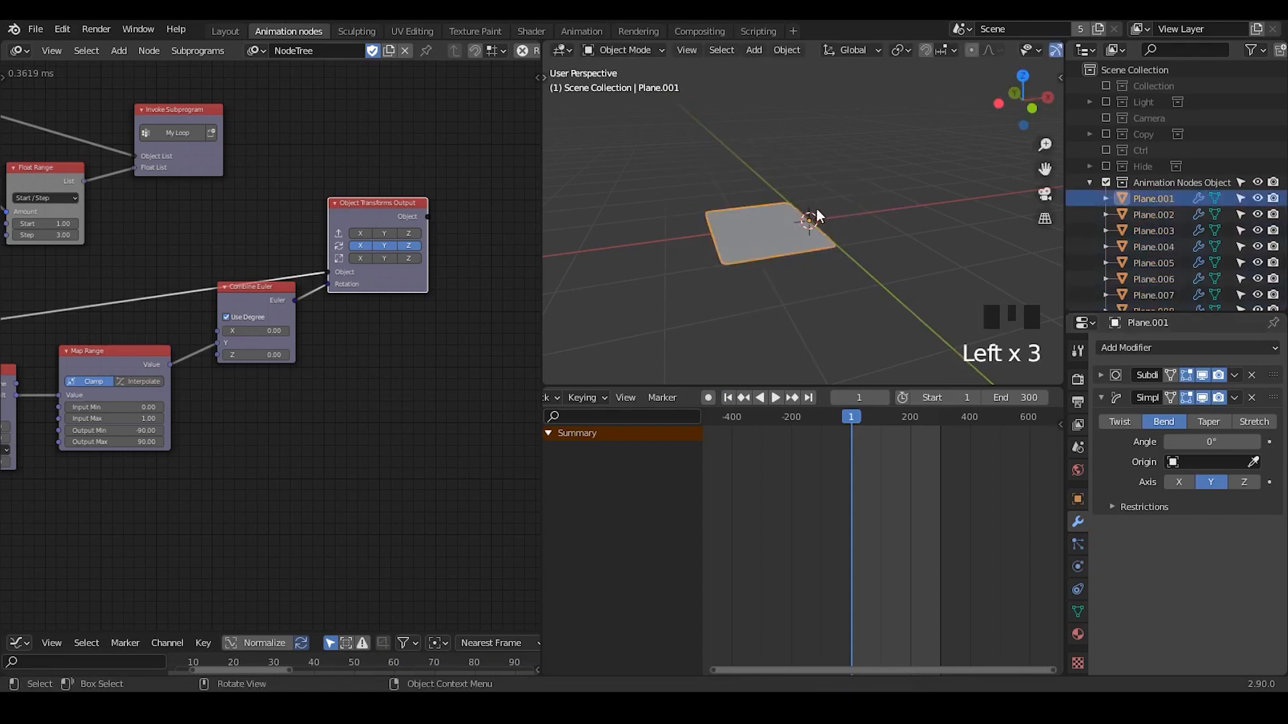
{"action": "key", "text": "r"}
{"action": "key", "text": "y"}
{"action": "left_click", "coordinate": [885, 216]}
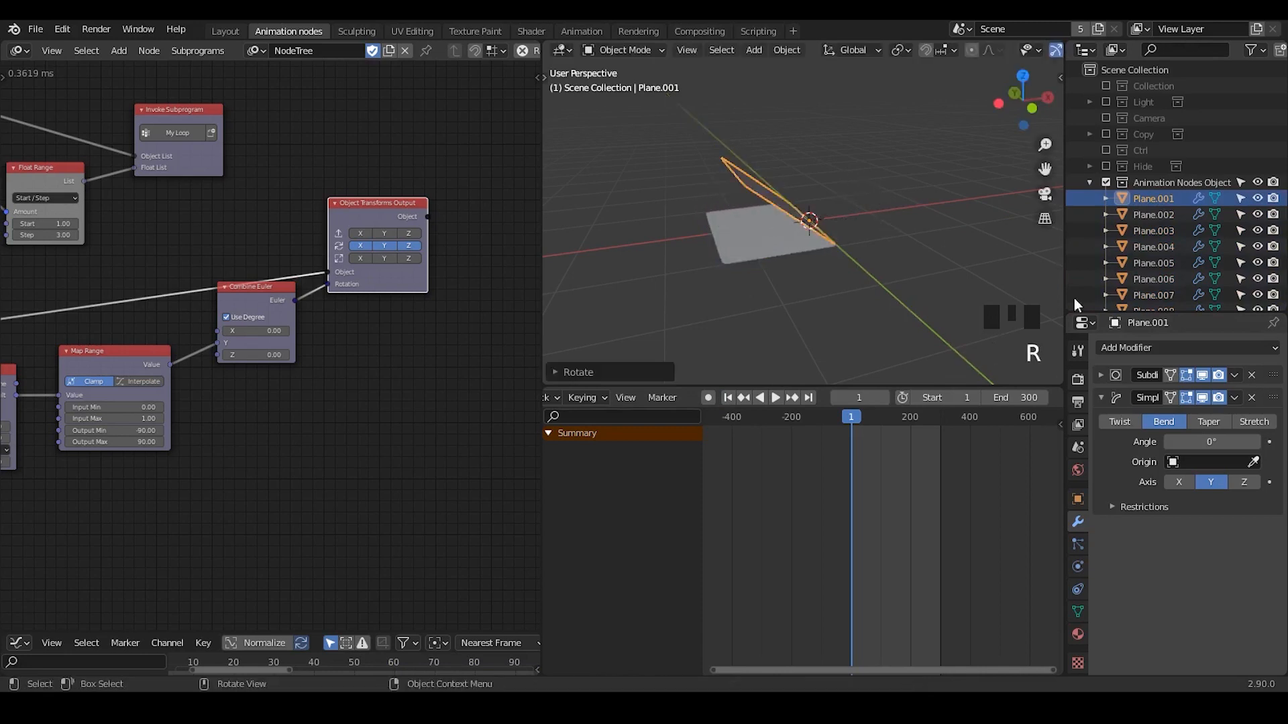
{"action": "left_click_drag", "start_coordinate": [1212, 441], "coordinate": [1181, 441]}
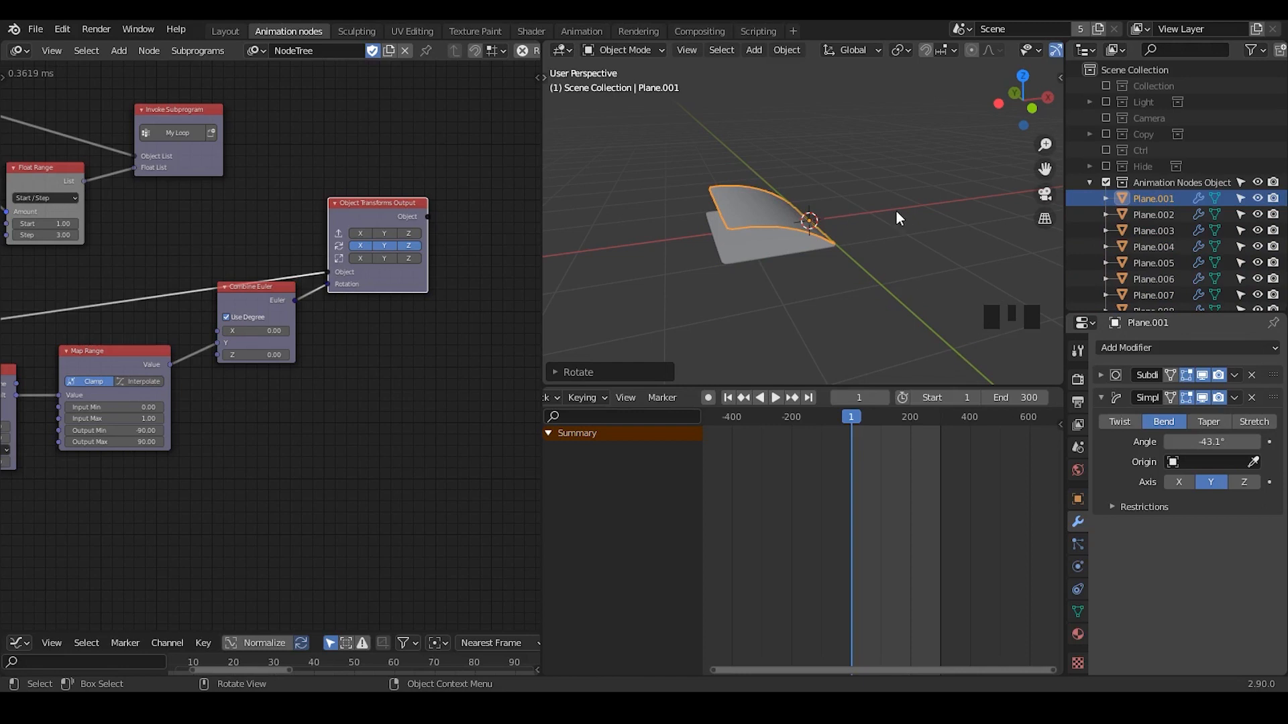
- Rotate Plane.001 over to the opposite side about the global Y axis and set its Bend angle to about 44.7°
{"action": "key", "text": "r"}
{"action": "key", "text": "y"}
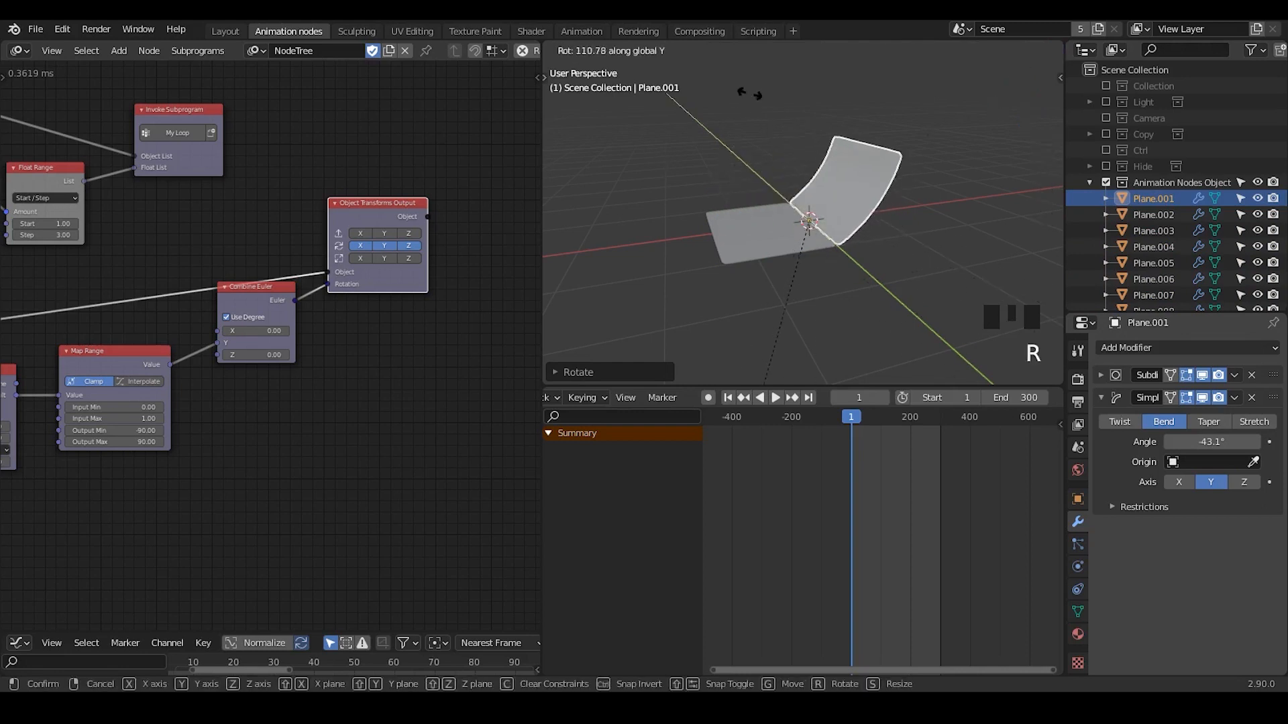
{"action": "left_click", "coordinate": [683, 145]}
{"action": "left_click_drag", "start_coordinate": [1203, 441], "coordinate": [1260, 441]}
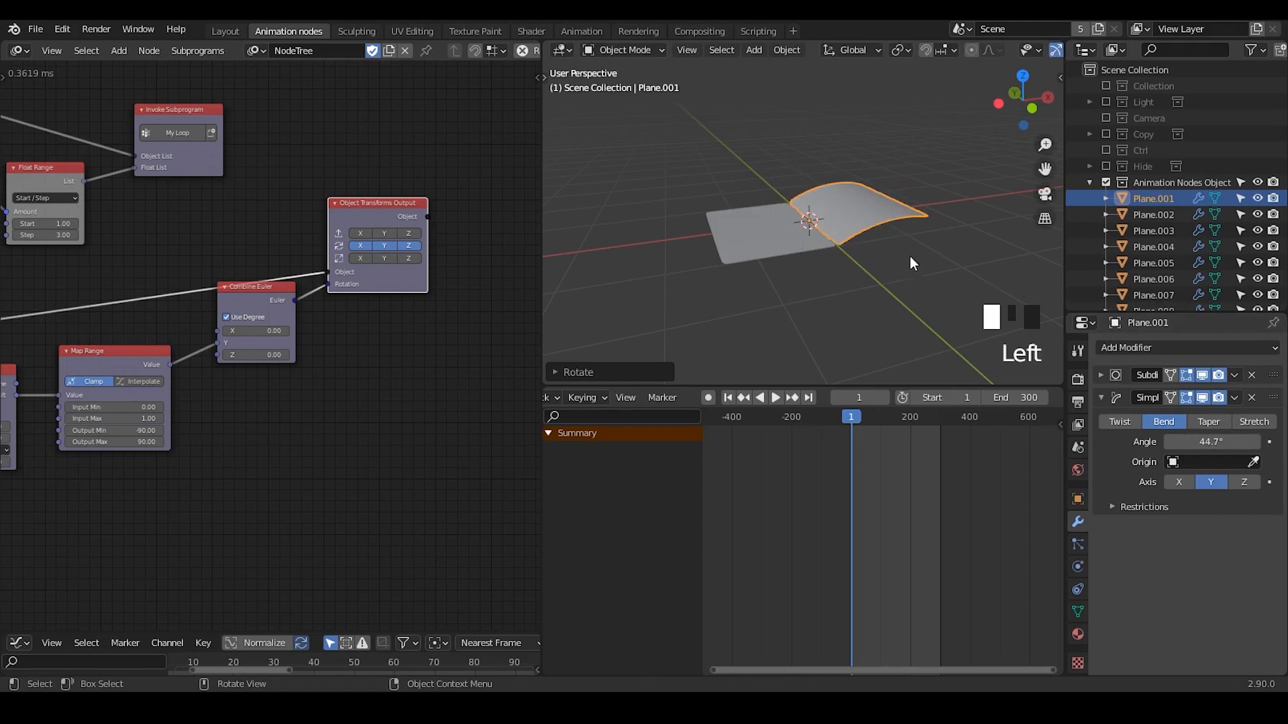
- Annotate the bend sequence 0, -90, 0, 90, 0 by hand in the 3D view above the pages
{"action": "middle_click_drag", "start_coordinate": [911, 263], "coordinate": [883, 264], "text": "shift"}
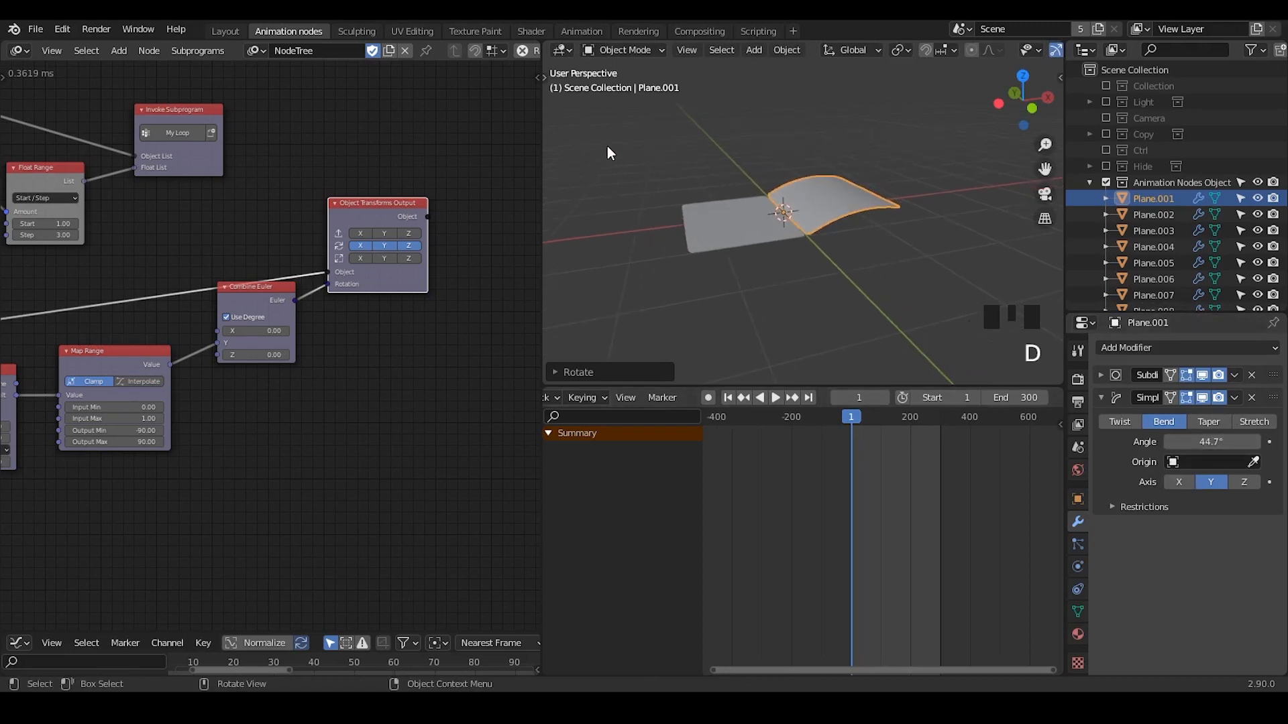
{"action": "mouse_move", "coordinate": [603, 149]}
{"action": "left_mouse_down"}
{"action": "mouse_move", "coordinate": [705, 132]}
{"action": "mouse_move", "coordinate": [713, 176]}
{"action": "left_mouse_up"}
{"action": "scroll", "coordinate": [612, 142], "scroll_direction": "up", "scroll_amount": 1}
{"action": "mouse_move", "coordinate": [767, 119]}
{"action": "left_mouse_down"}
{"action": "mouse_move", "coordinate": [768, 134]}
{"action": "mouse_move", "coordinate": [765, 118]}
{"action": "mouse_move", "coordinate": [817, 126]}
{"action": "left_mouse_up"}
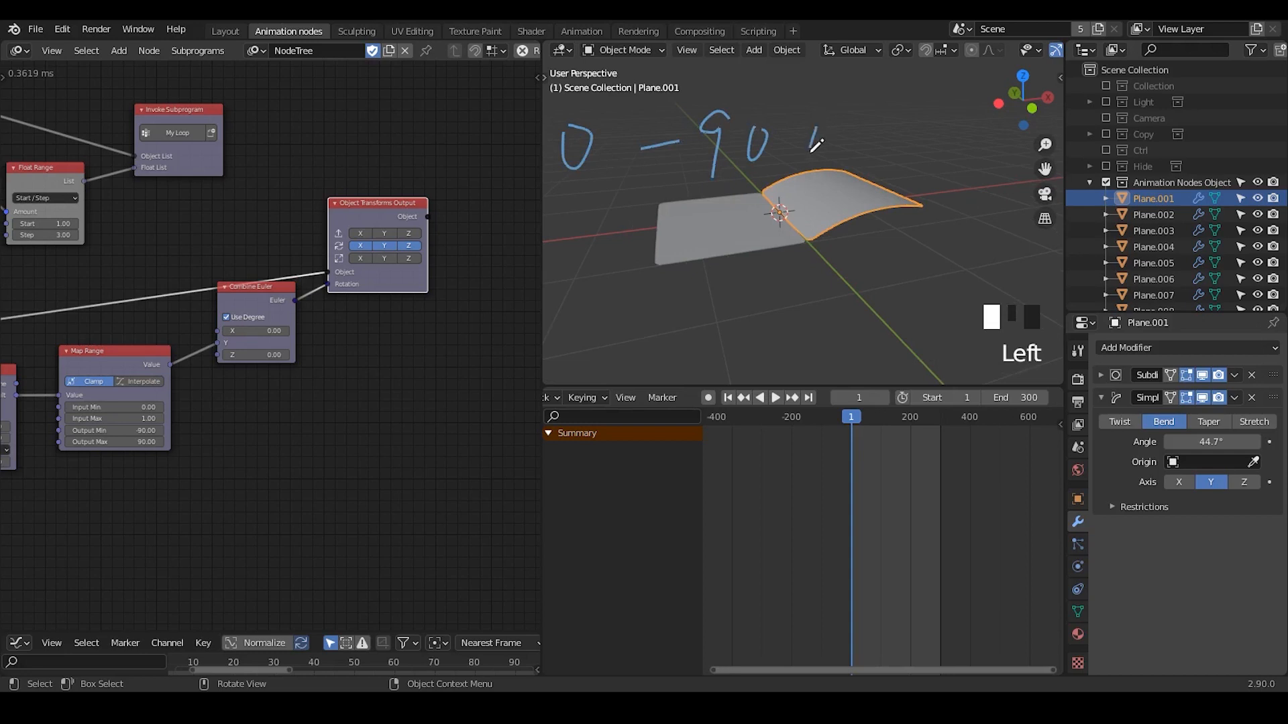
{"action": "mouse_move", "coordinate": [863, 115]}
{"action": "left_mouse_down"}
{"action": "mouse_move", "coordinate": [861, 177]}
{"action": "mouse_move", "coordinate": [901, 115]}
{"action": "left_mouse_up"}
{"action": "mouse_move", "coordinate": [978, 114]}
{"action": "left_mouse_down"}
{"action": "mouse_move", "coordinate": [963, 138]}
{"action": "mouse_move", "coordinate": [981, 116]}
{"action": "left_mouse_up"}
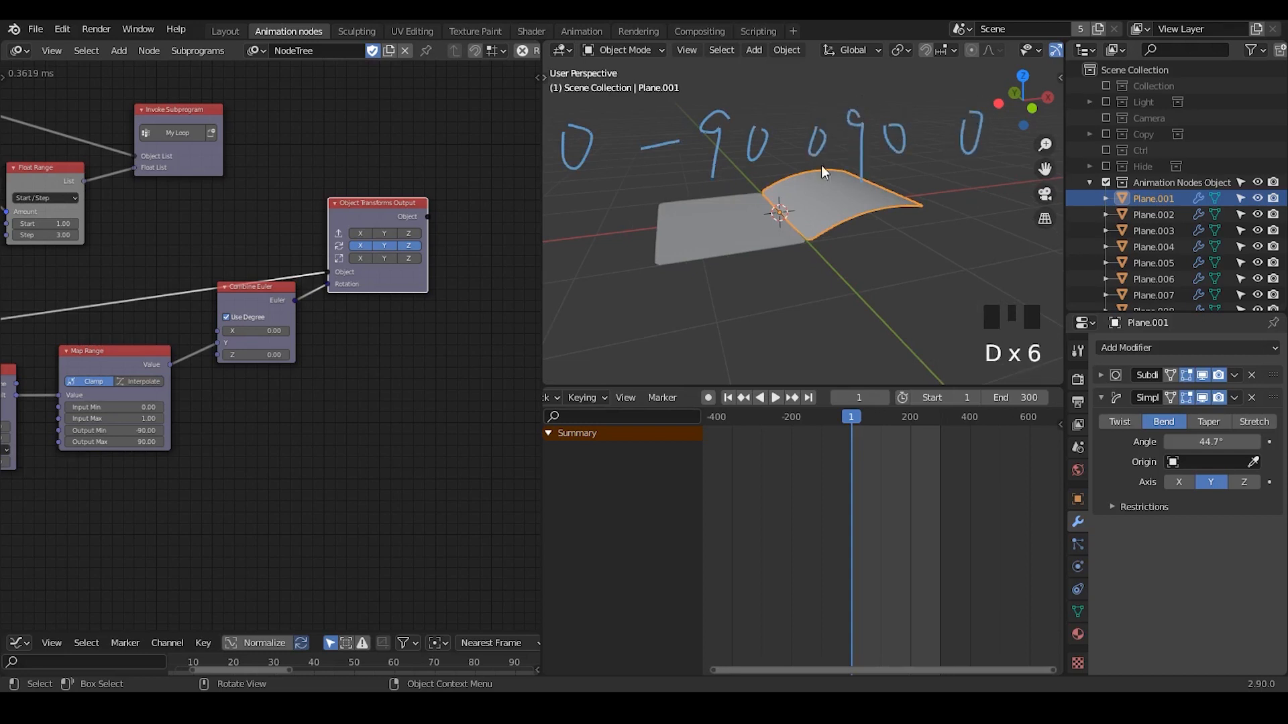
- Draw slanted annotation strokes between the handwritten numbers to separate the five bend values
{"action": "left_click_drag", "start_coordinate": [658, 94], "coordinate": [590, 227]}
{"action": "mouse_move", "coordinate": [806, 84]}
{"action": "left_mouse_down"}
{"action": "mouse_move", "coordinate": [758, 252]}
{"action": "mouse_move", "coordinate": [823, 178]}
{"action": "left_mouse_up"}
{"action": "left_click_drag", "start_coordinate": [949, 84], "coordinate": [907, 254]}
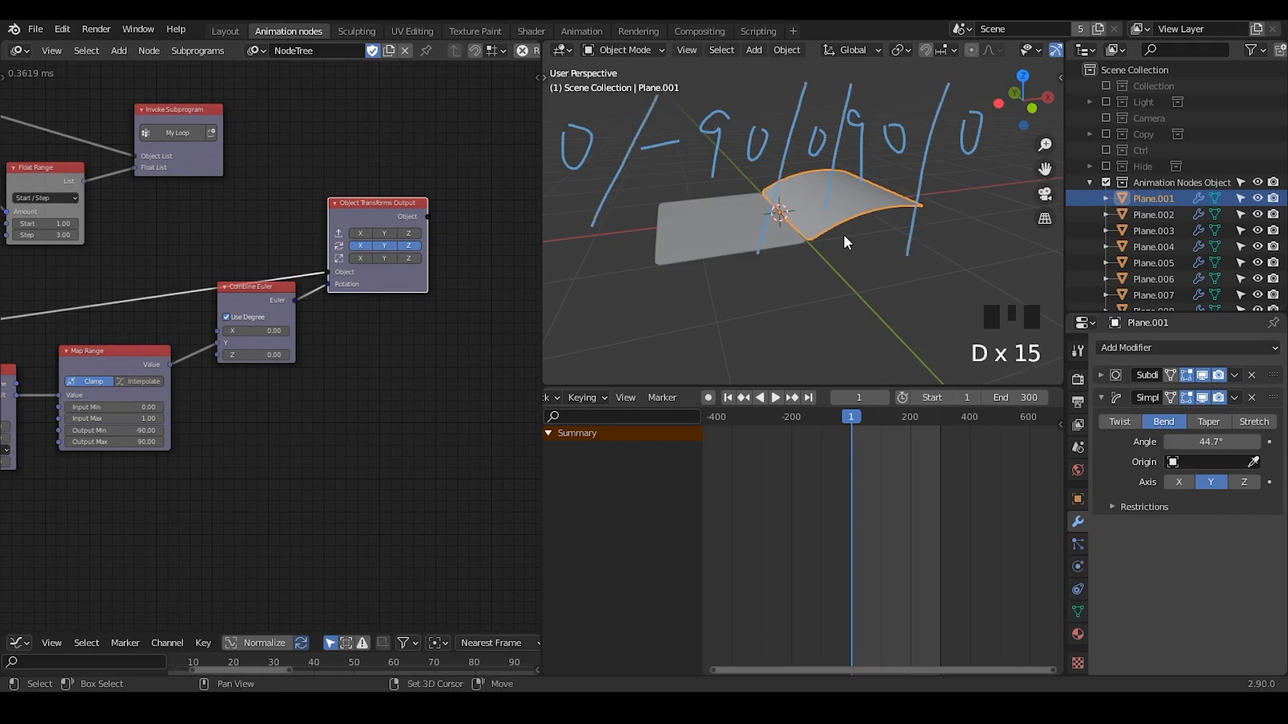
{"action": "mouse_move", "coordinate": [844, 236]}
{"action": "middle_mouse_down", "text": "shift"}
{"action": "mouse_move", "coordinate": [862, 253]}
{"action": "mouse_move", "coordinate": [824, 264]}
{"action": "middle_mouse_up", "text": "shift"}
{"action": "scroll", "coordinate": [812, 255], "scroll_direction": "down", "scroll_amount": 1}
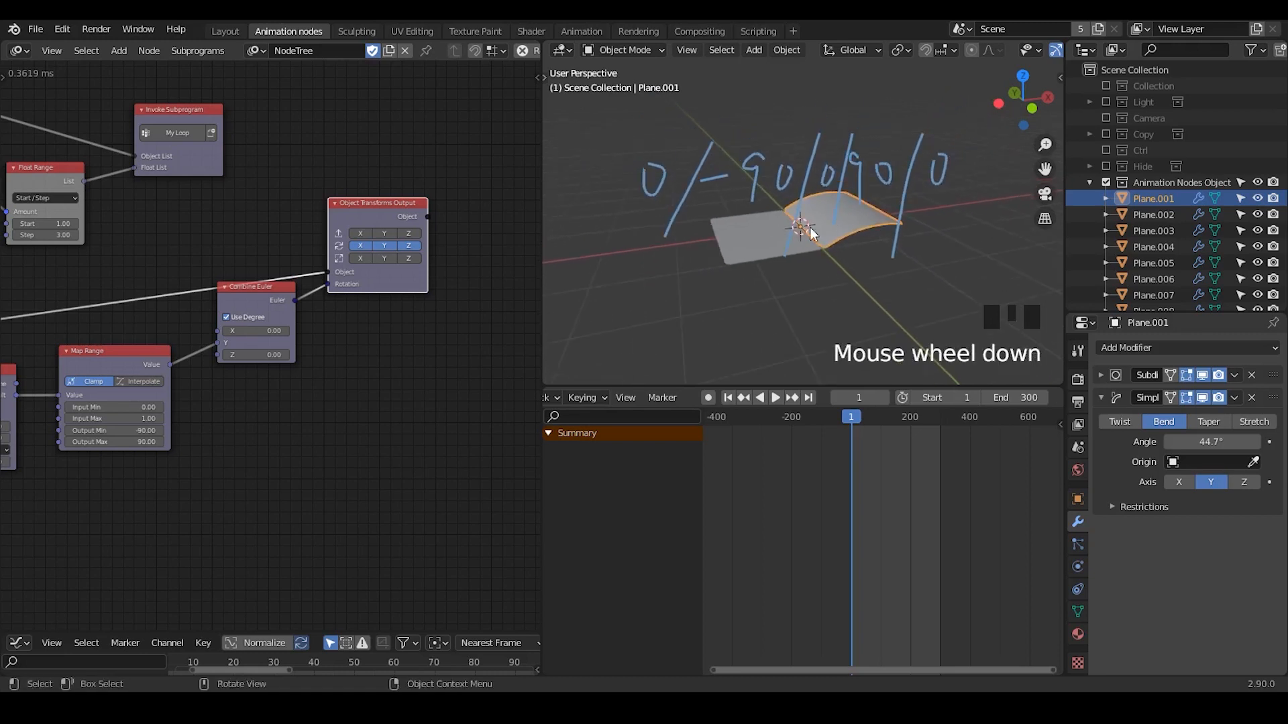
- Move the Animate Float node slightly down between the Delay Time and Map Range nodes
{"action": "scroll", "coordinate": [754, 219], "scroll_direction": "up", "scroll_amount": 1}
{"action": "middle_click_drag", "start_coordinate": [212, 436], "coordinate": [504, 295]}
{"action": "middle_click_drag", "start_coordinate": [336, 395], "coordinate": [371, 262]}
{"action": "middle_click_drag", "start_coordinate": [384, 314], "coordinate": [363, 338]}
{"action": "scroll", "coordinate": [362, 339], "scroll_direction": "down", "scroll_amount": 1}
{"action": "left_click_drag", "start_coordinate": [278, 150], "coordinate": [272, 175]}
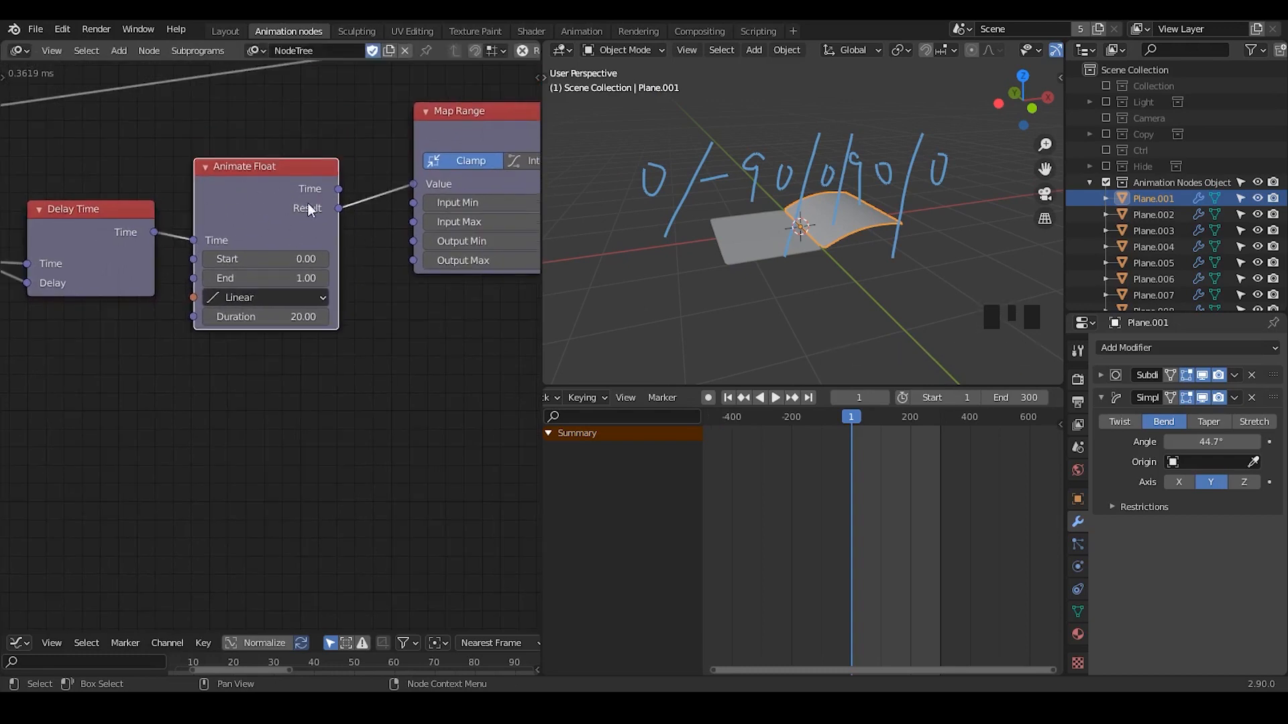
{"action": "left_click", "coordinate": [275, 374]}
{"action": "key", "text": "shift+a"}
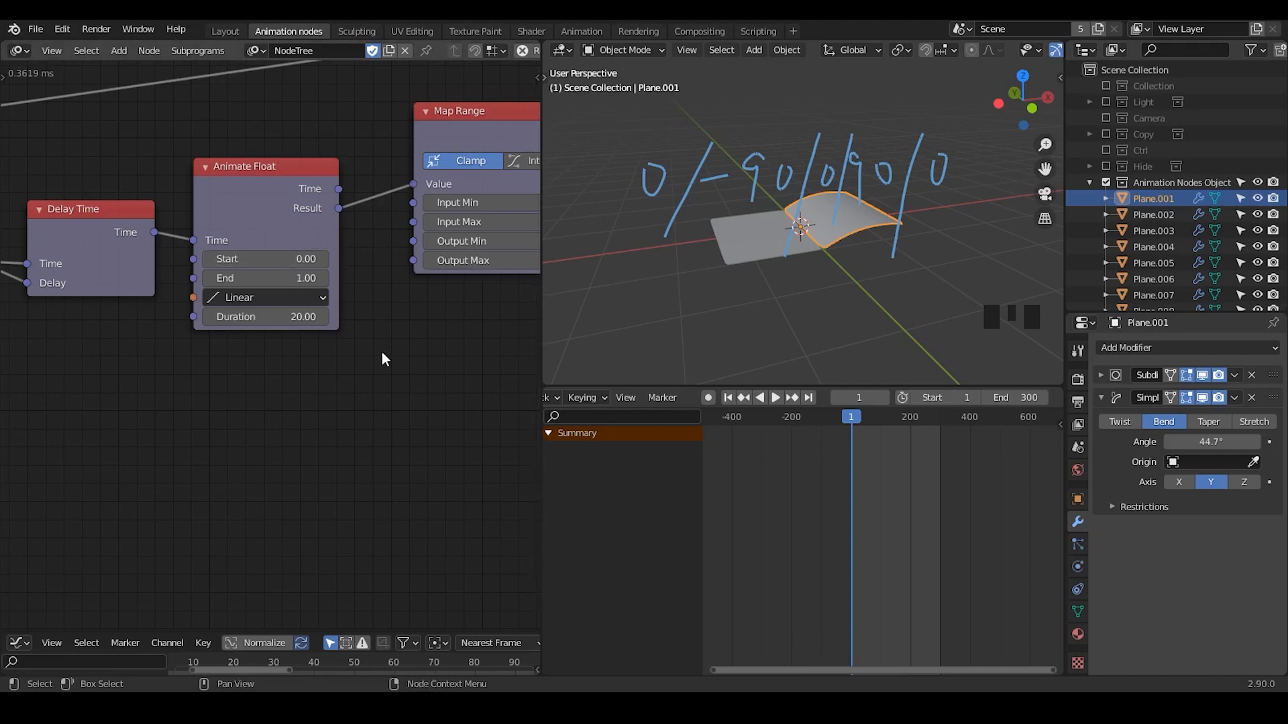
- Look through the Animate Float node's interpolation types and try the Interpolate option on the Map Range node
{"action": "middle_click_drag", "start_coordinate": [291, 192], "coordinate": [275, 195]}
{"action": "scroll", "coordinate": [329, 218], "scroll_direction": "down", "scroll_amount": 1}
{"action": "middle_click_drag", "start_coordinate": [350, 232], "coordinate": [300, 229]}
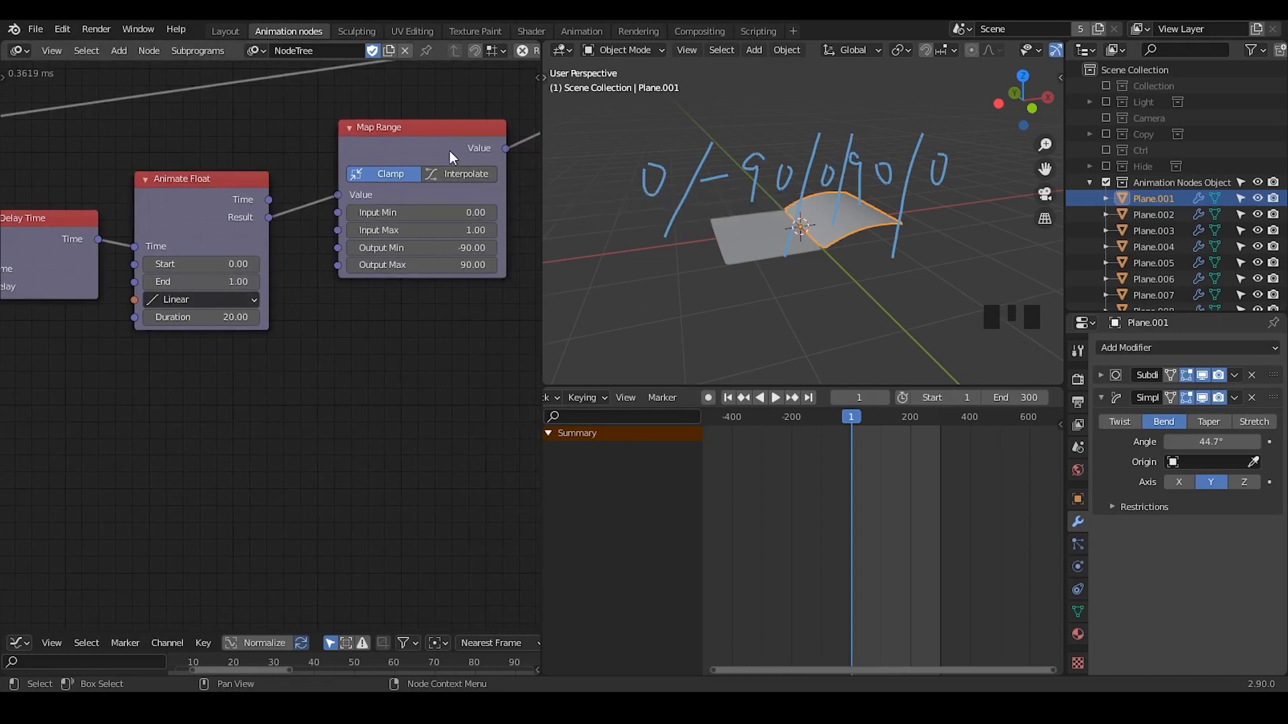
{"action": "left_click", "coordinate": [206, 299]}
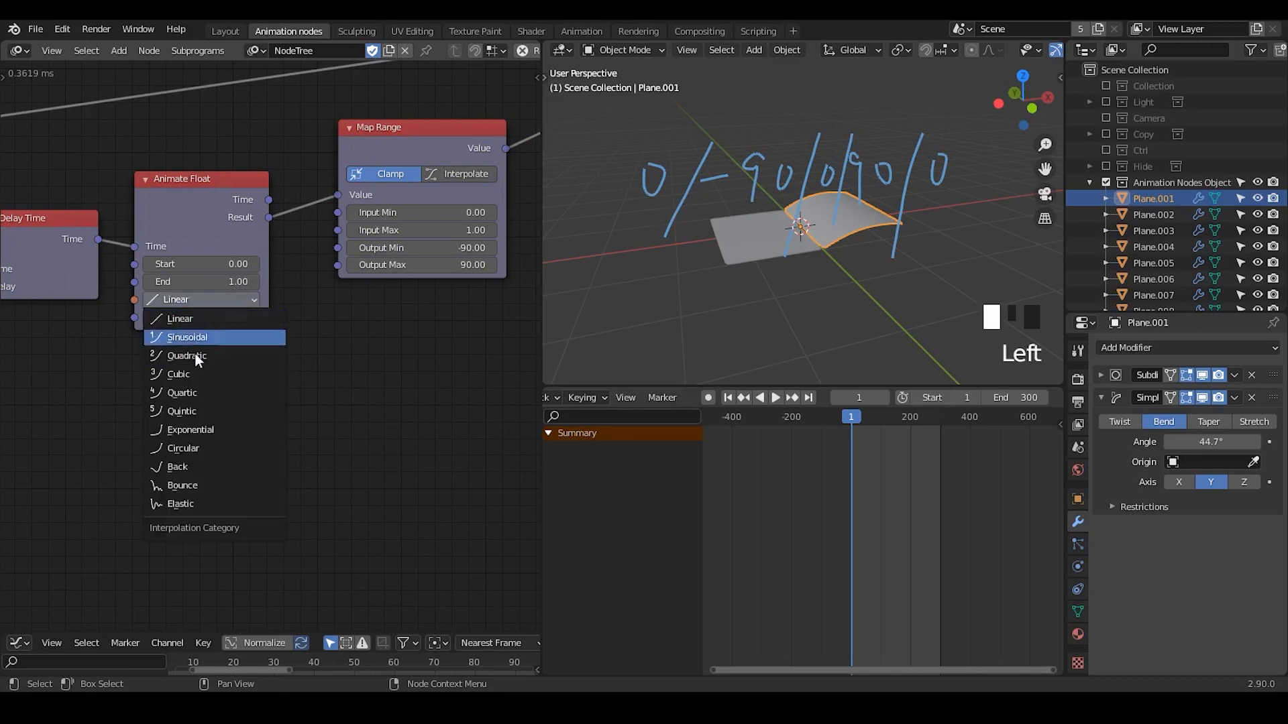
{"action": "left_click", "coordinate": [468, 175]}
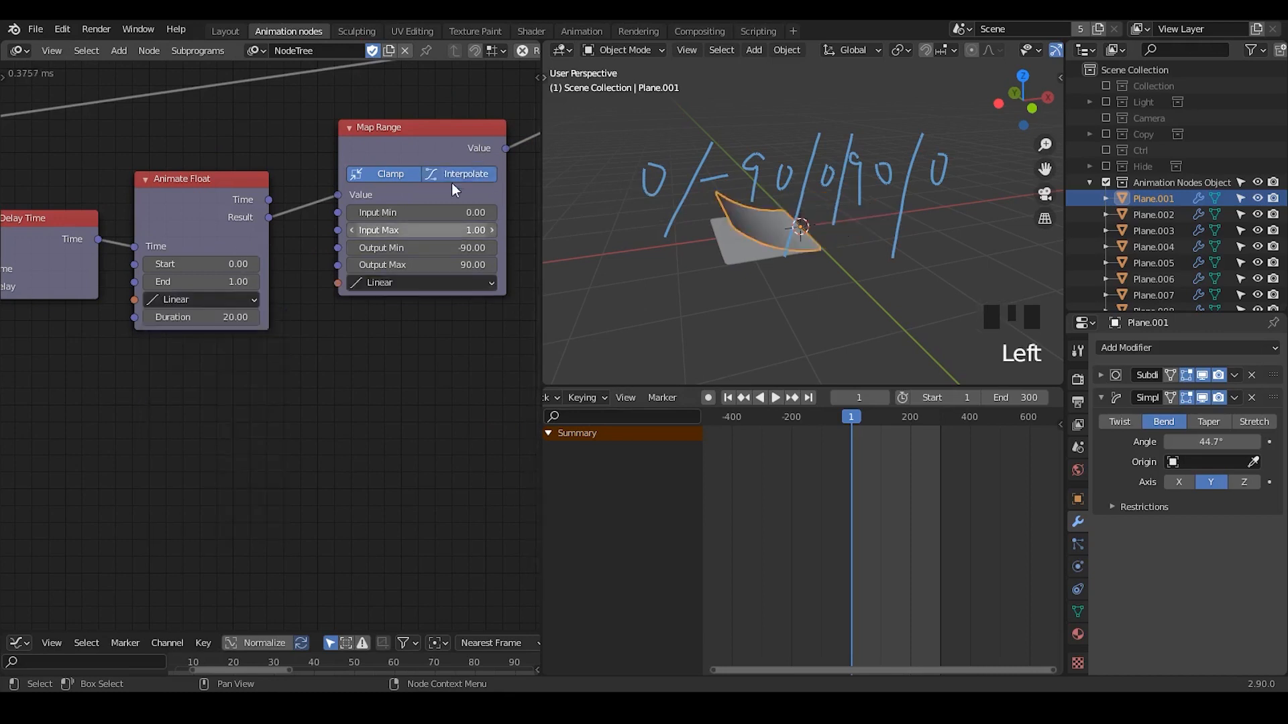
{"action": "left_click", "coordinate": [465, 174]}
- Duplicate the Map Range node, place the copy below the original, and feed Animate Float's Result into the copy's Value input
{"action": "left_click", "coordinate": [441, 143]}
{"action": "key", "text": "shift+d"}
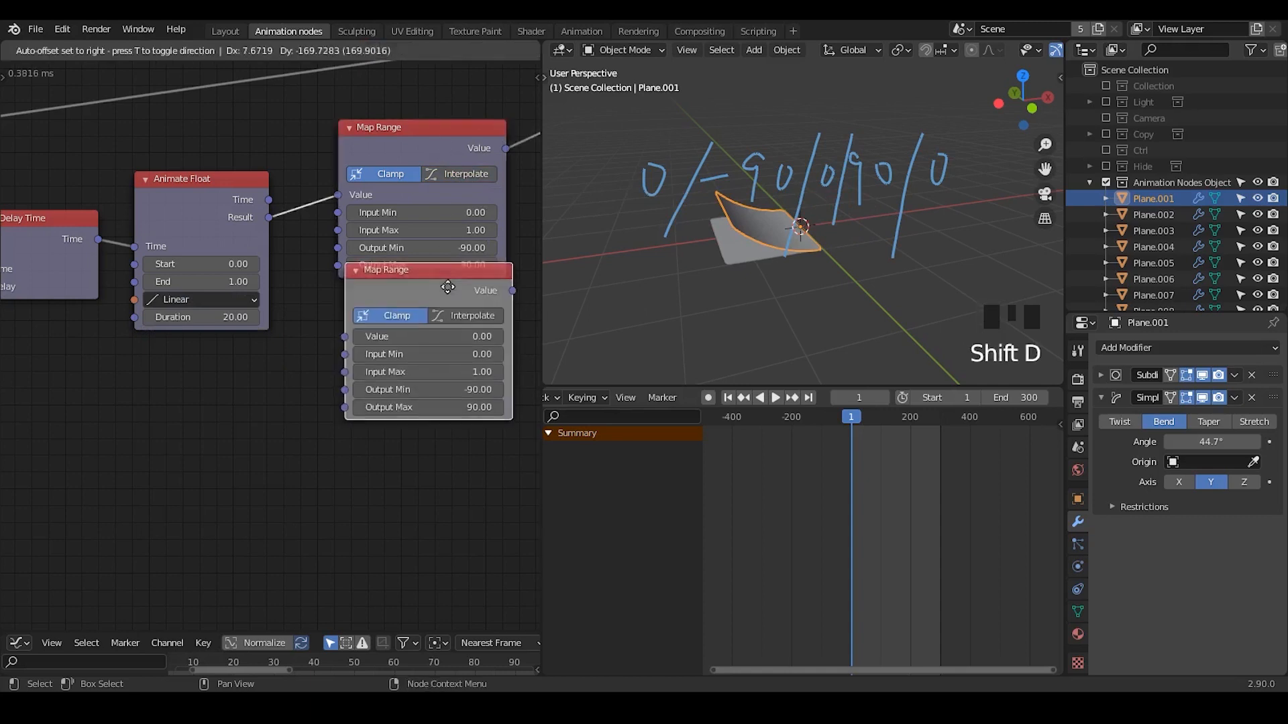
{"action": "left_click", "coordinate": [456, 278]}
{"action": "middle_click_drag", "start_coordinate": [344, 297], "coordinate": [307, 275]}
{"action": "left_click", "coordinate": [276, 240]}
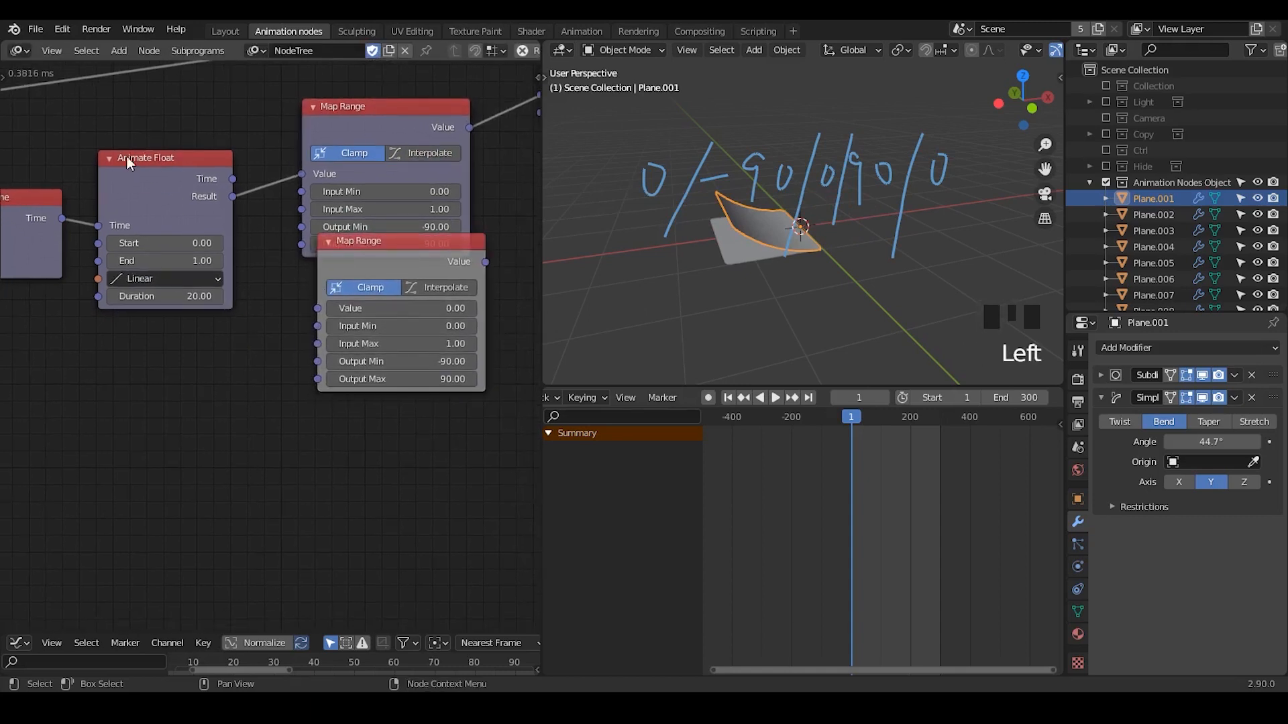
{"action": "left_click_drag", "start_coordinate": [232, 196], "coordinate": [323, 303]}
{"action": "left_click", "coordinate": [768, 208]}
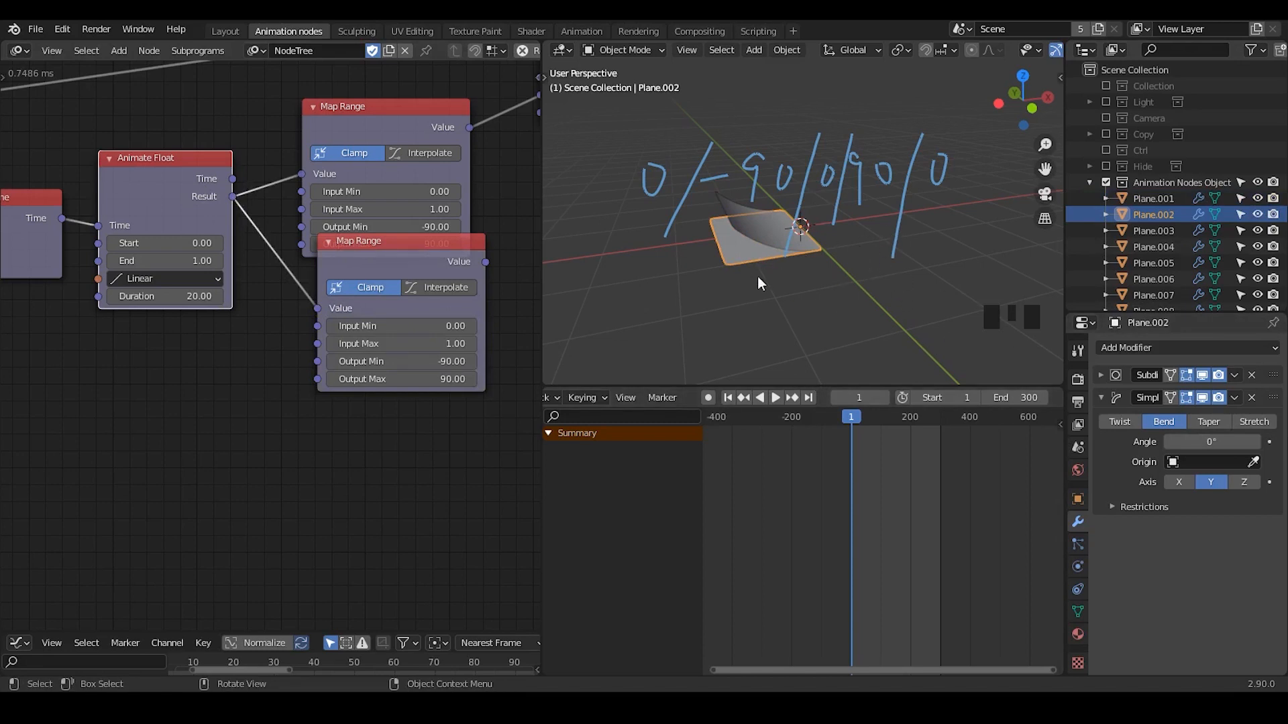
- Enable Interpolate on the duplicated Map Range node and space the two Map Range nodes apart vertically
{"action": "left_click_drag", "start_coordinate": [485, 262], "coordinate": [362, 306]}
{"action": "left_click", "coordinate": [410, 282]}
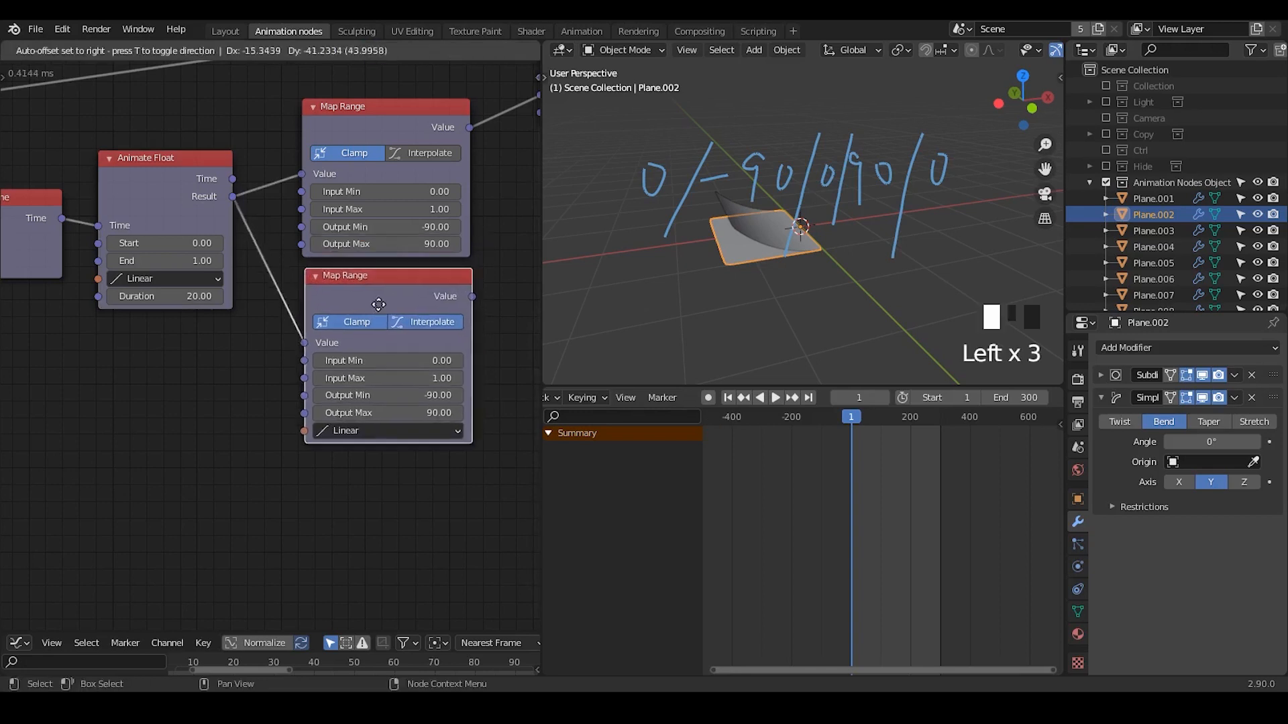
{"action": "left_click_drag", "start_coordinate": [357, 123], "coordinate": [373, 86]}
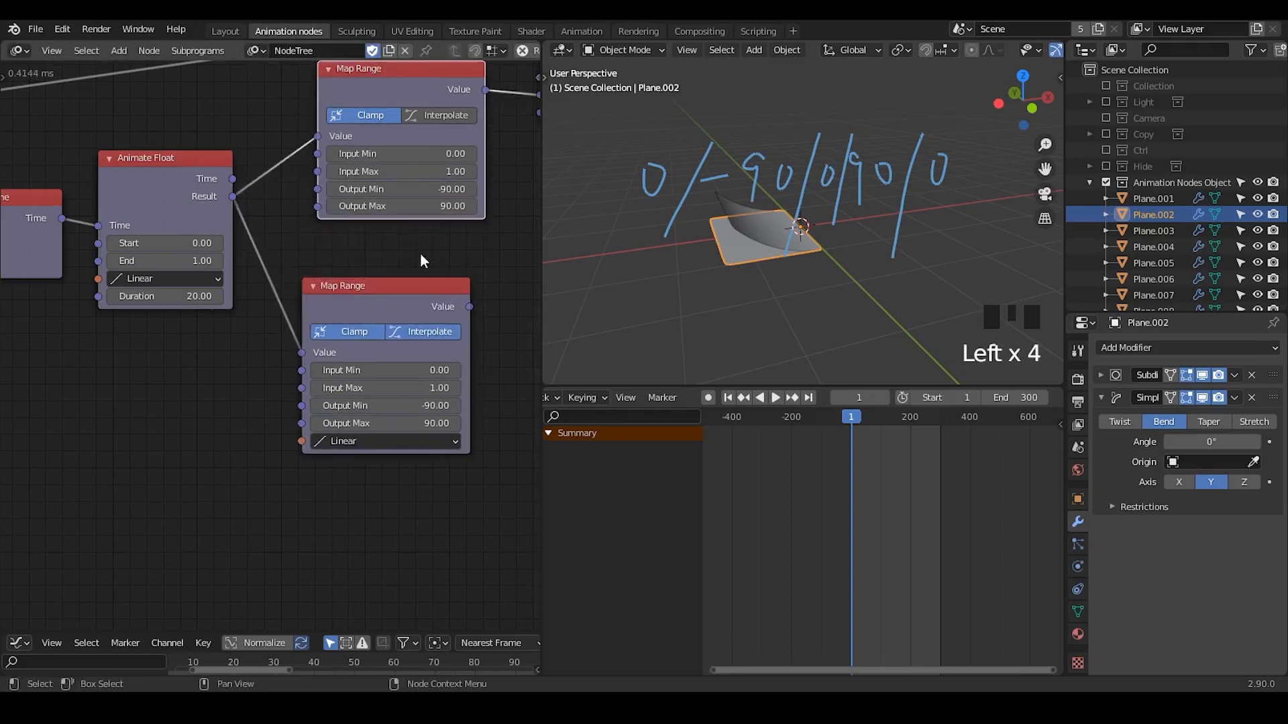
{"action": "left_click_drag", "start_coordinate": [393, 300], "coordinate": [405, 265]}
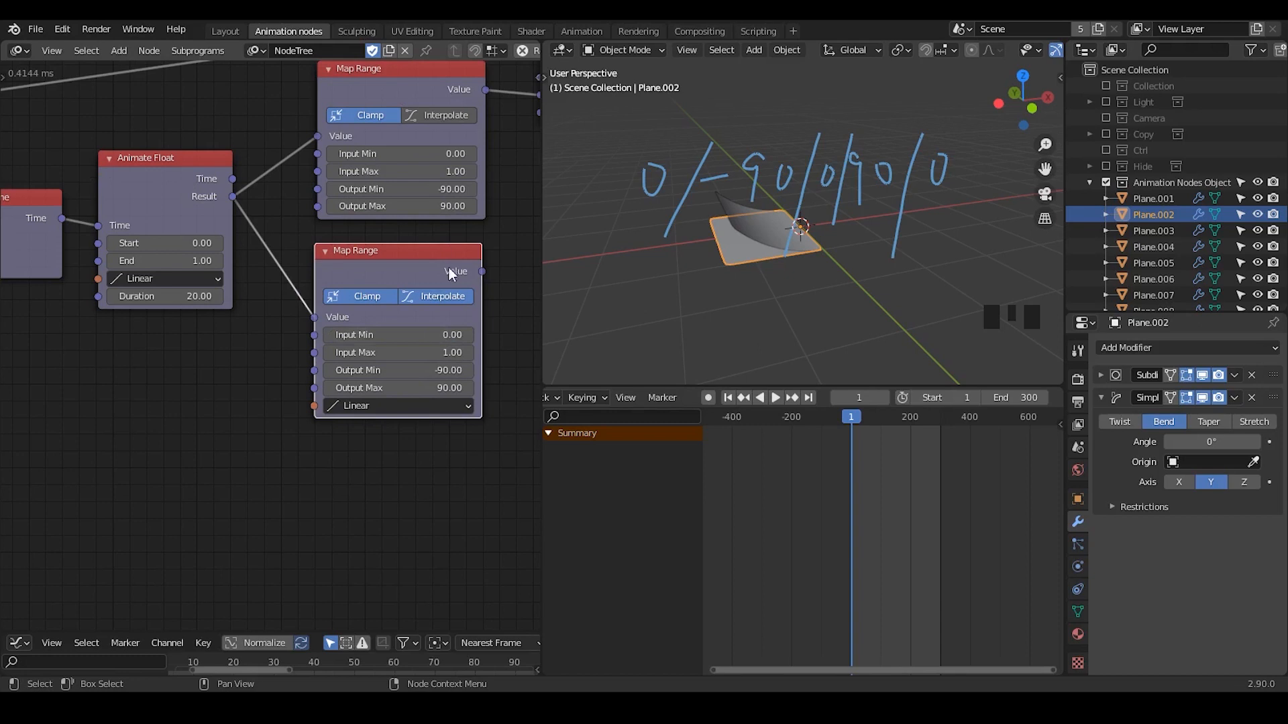
- Add a Curve Interpolation node below the Animate Float node, beside the second Map Range node
{"action": "middle_click_drag", "start_coordinate": [461, 350], "coordinate": [427, 279]}
{"action": "middle_click_drag", "start_coordinate": [414, 335], "coordinate": [376, 289], "text": "ctrl"}
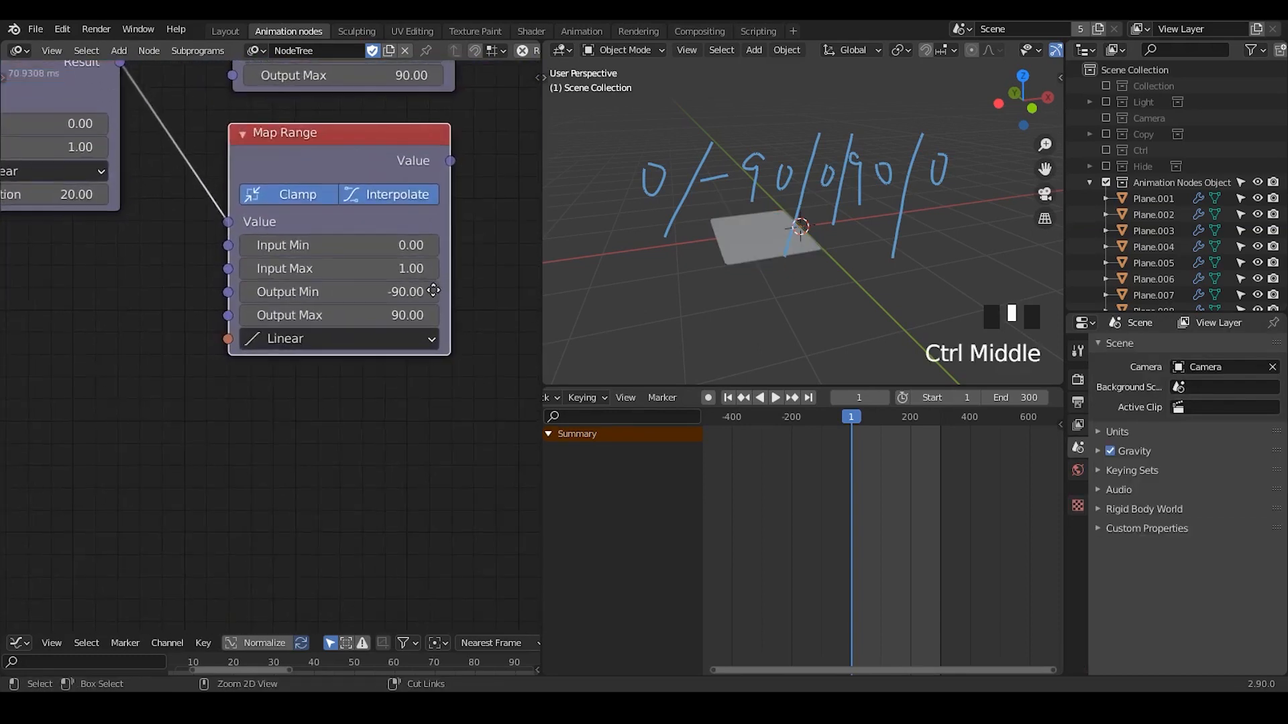
{"action": "middle_click_drag", "start_coordinate": [279, 418], "coordinate": [275, 468], "text": "ctrl"}
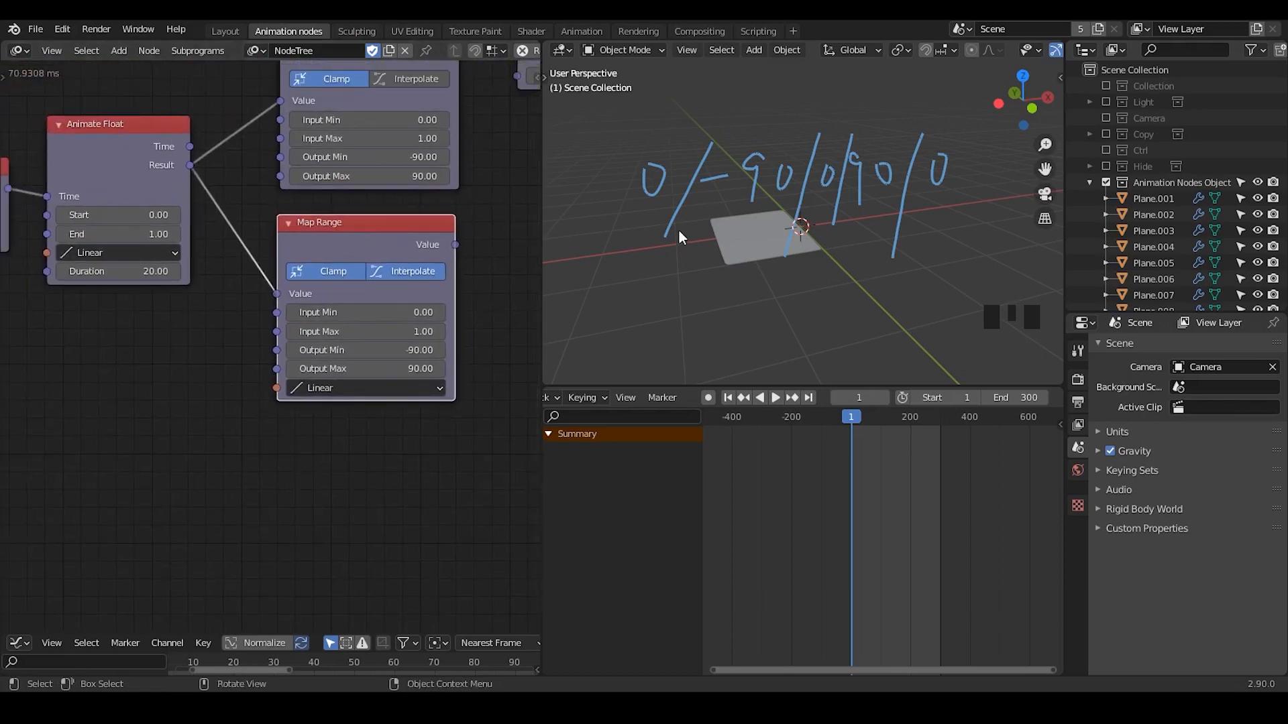
{"action": "middle_click_drag", "start_coordinate": [291, 401], "coordinate": [273, 327]}
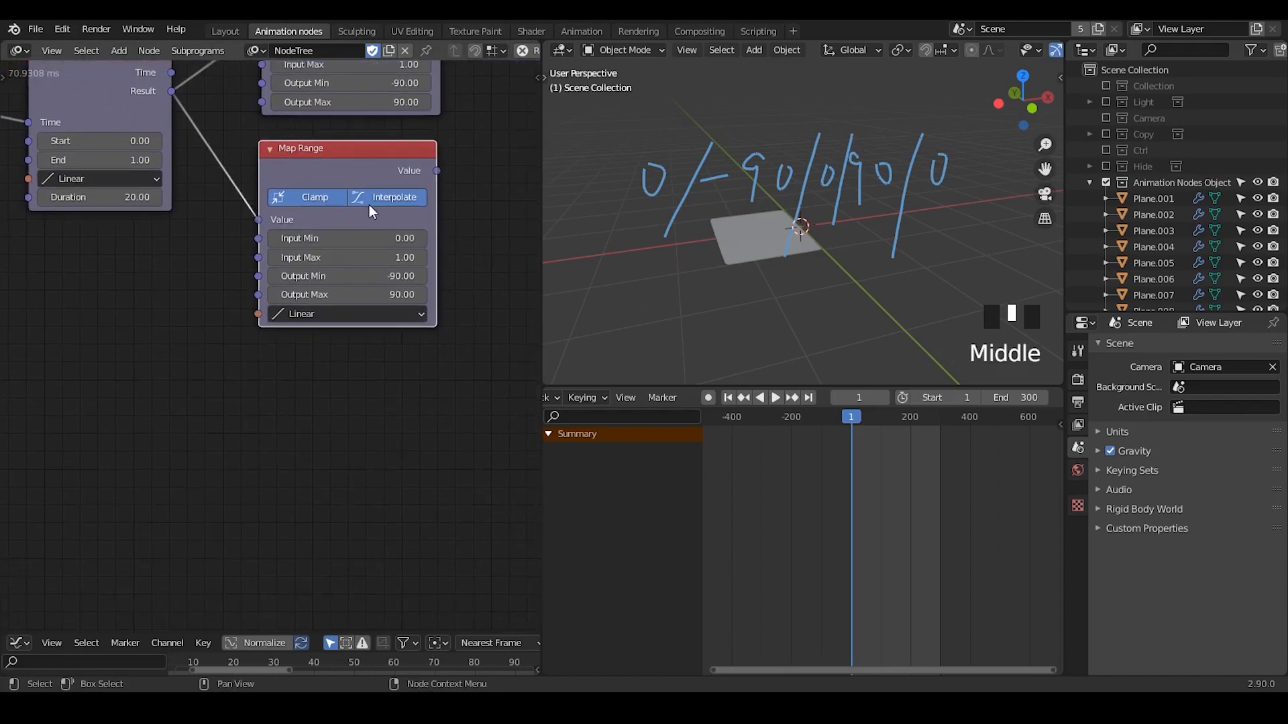
{"action": "middle_click_drag", "start_coordinate": [299, 261], "coordinate": [373, 280]}
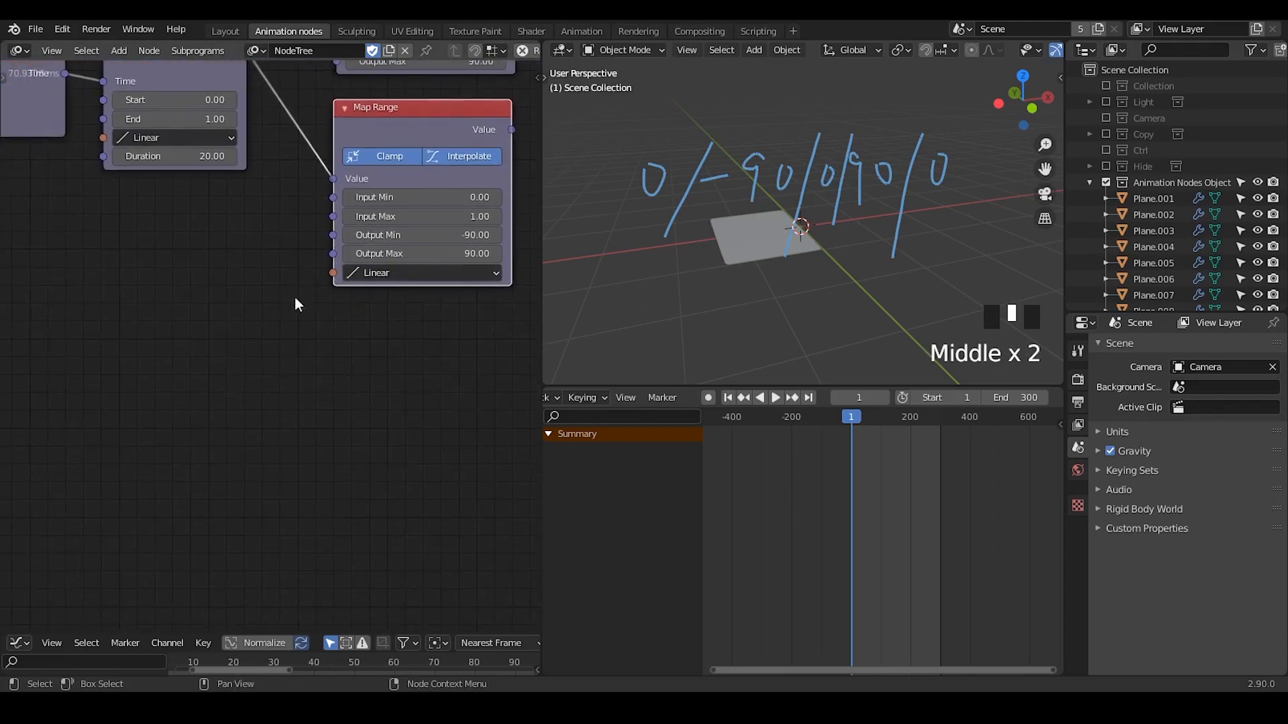
{"action": "key", "text": "ctrl+a"}
{"action": "type", "text": "curve"}
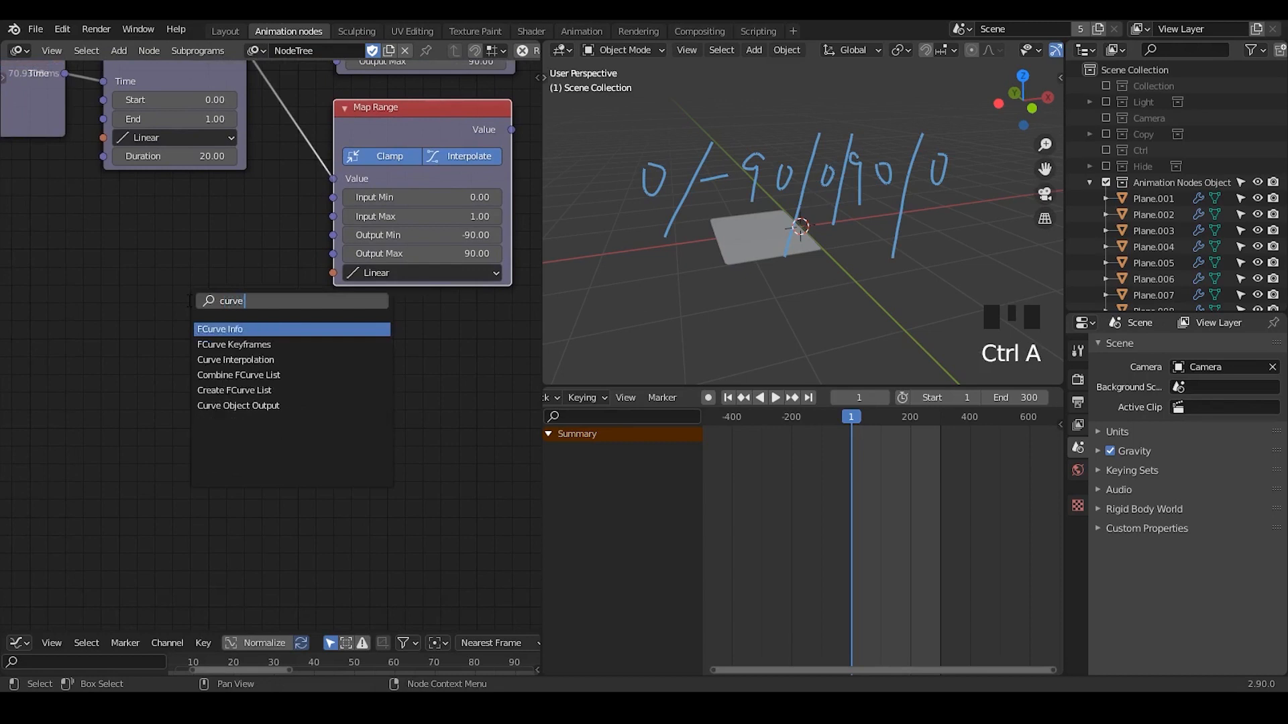
{"action": "type", "text": " in"}
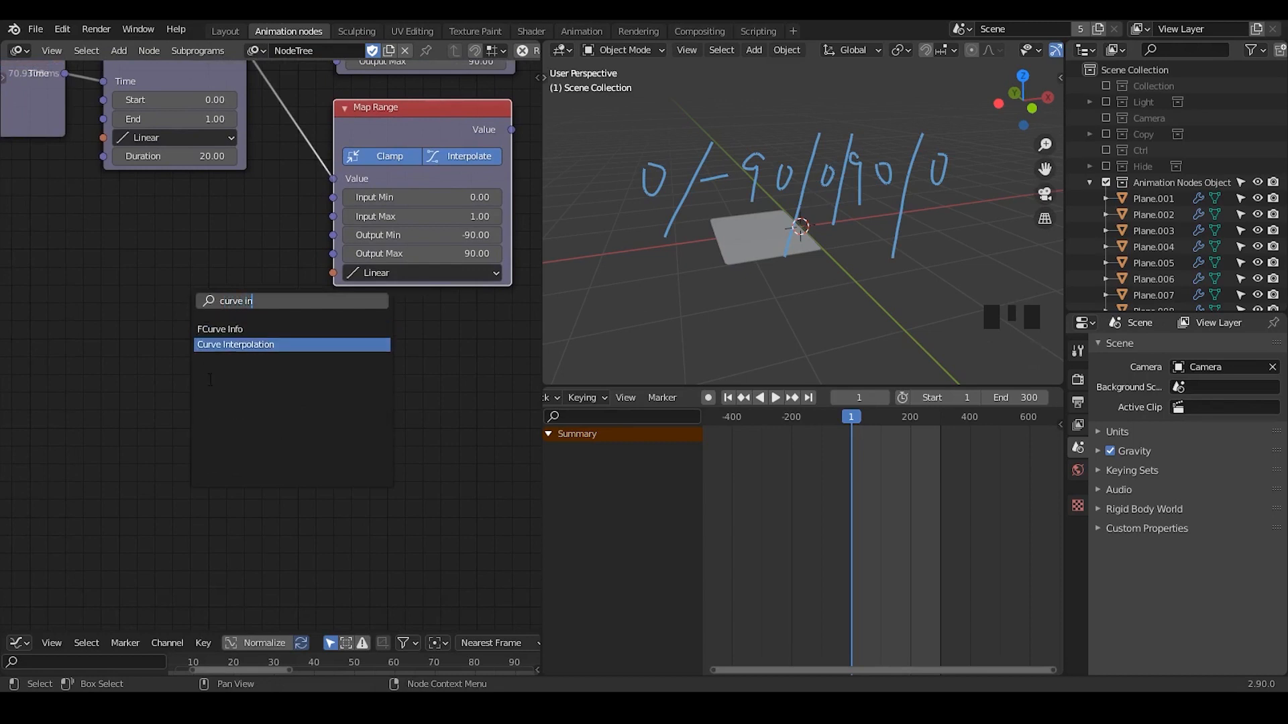
{"action": "key", "text": "Return"}
{"action": "left_click", "coordinate": [199, 421]}
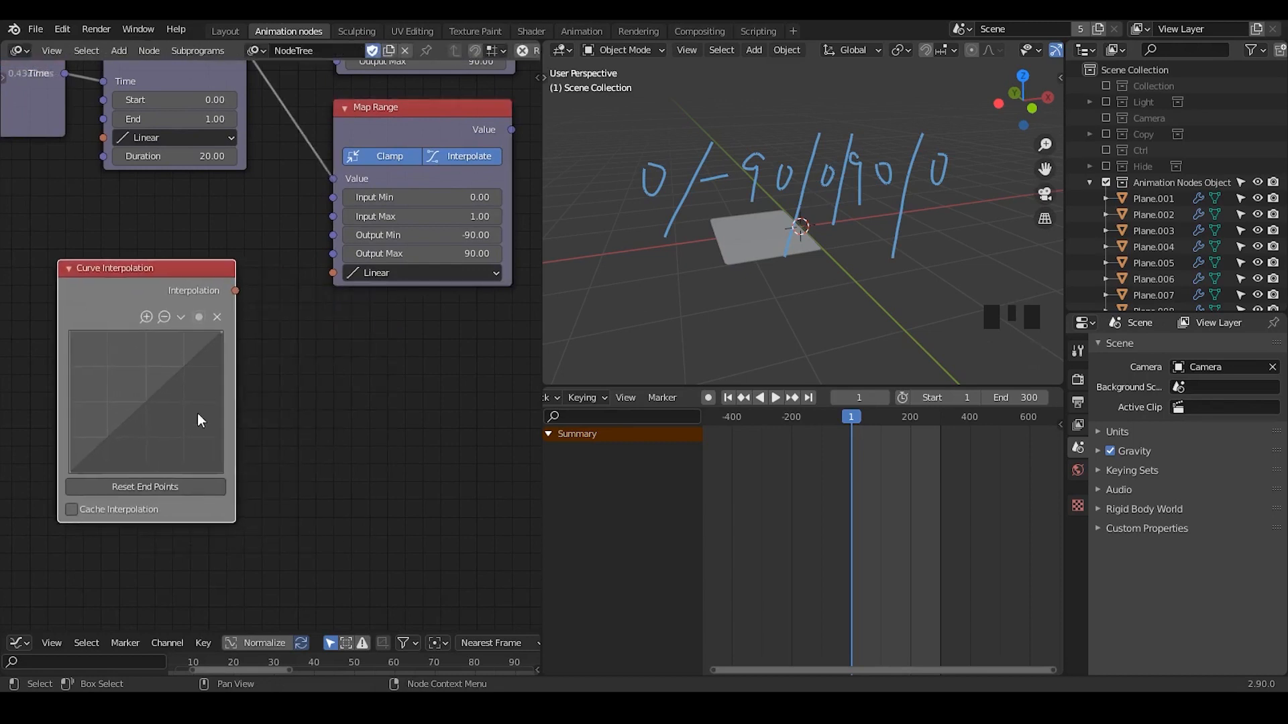
{"action": "middle_click_drag", "start_coordinate": [232, 418], "coordinate": [268, 391]}
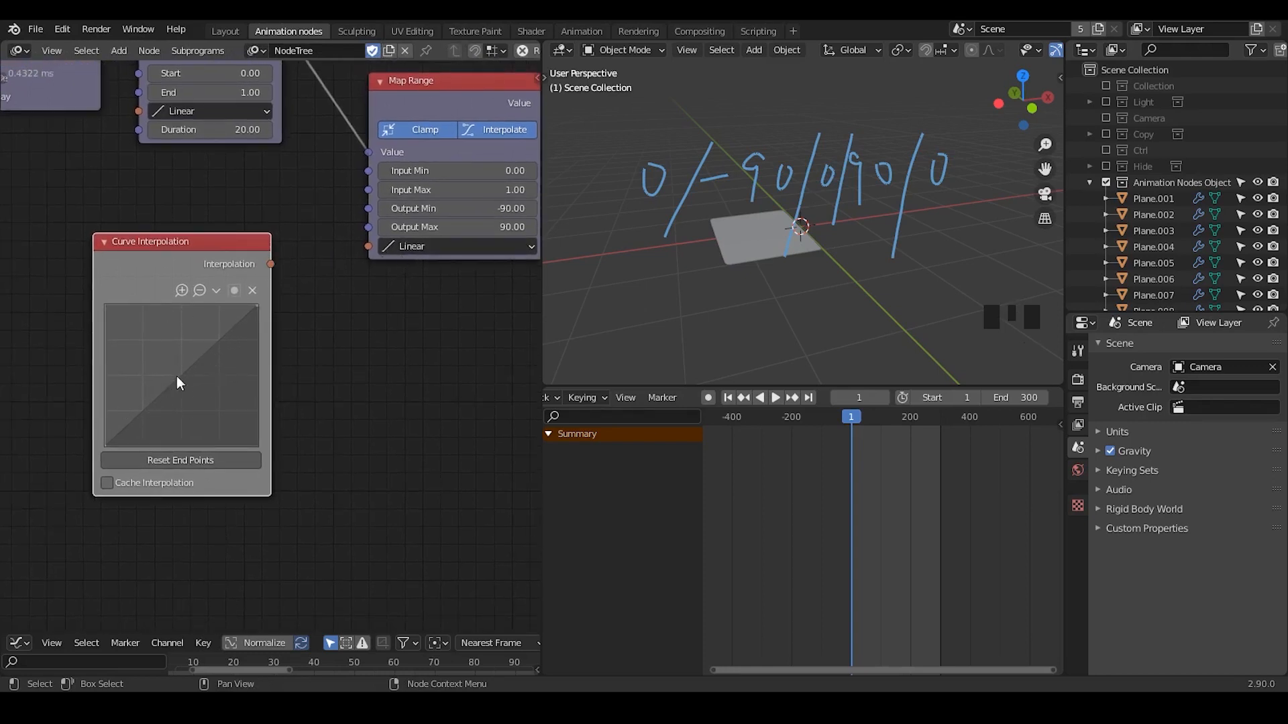
{"action": "middle_click_drag", "start_coordinate": [375, 355], "coordinate": [345, 377]}
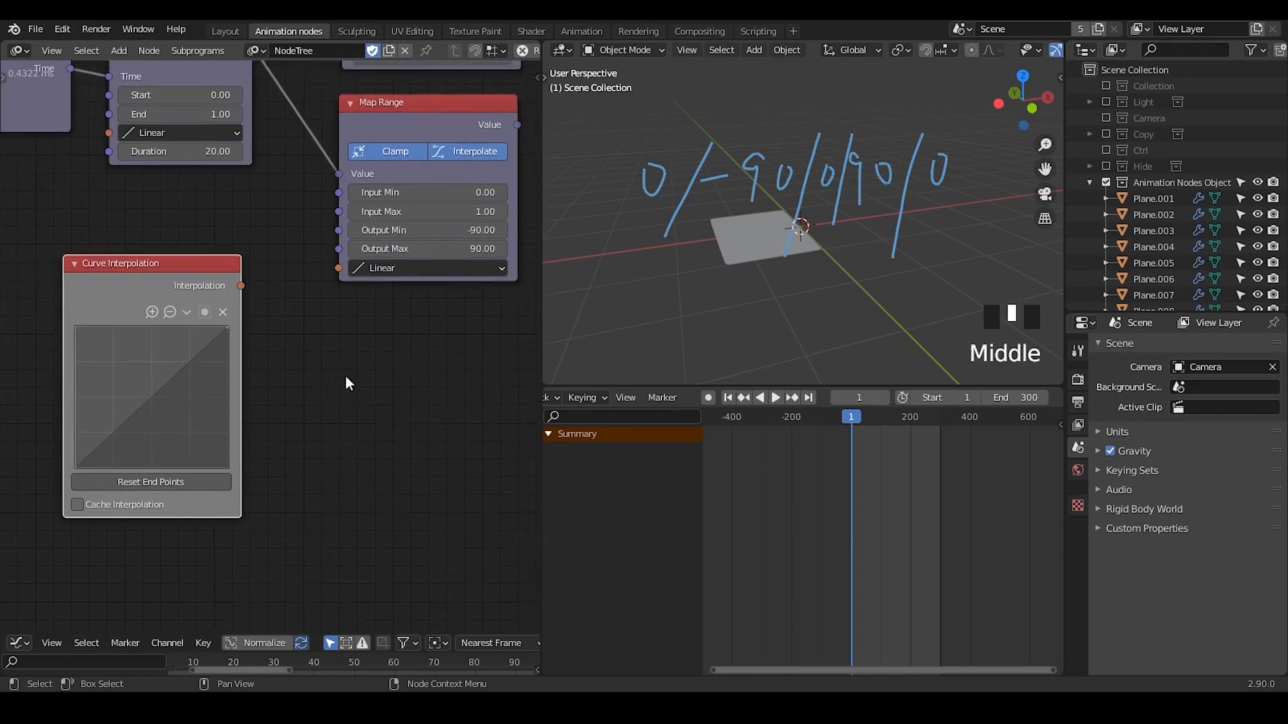
{"action": "left_click_drag", "start_coordinate": [213, 283], "coordinate": [229, 279]}
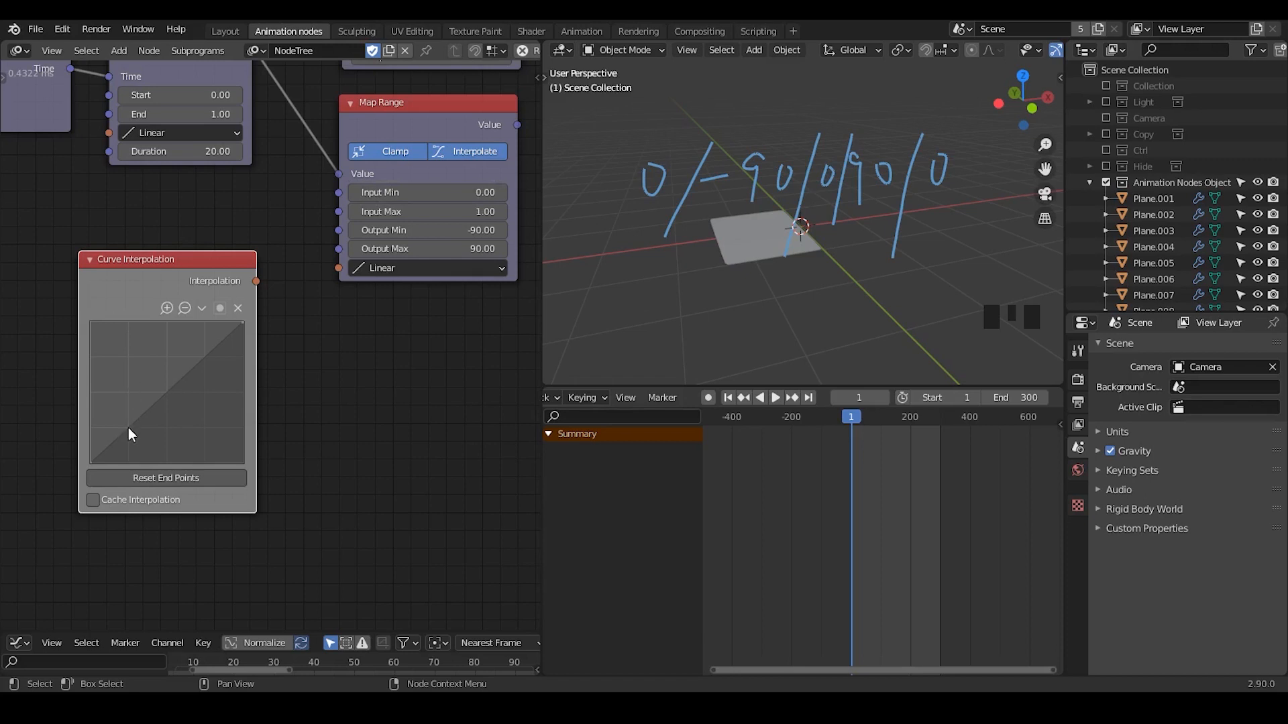
- Add a control point to the Curve Interpolation curve and raise it to about X 0.25, Y 0.97
{"action": "left_click_drag", "start_coordinate": [127, 428], "coordinate": [130, 356]}
{"action": "left_click", "coordinate": [128, 355]}
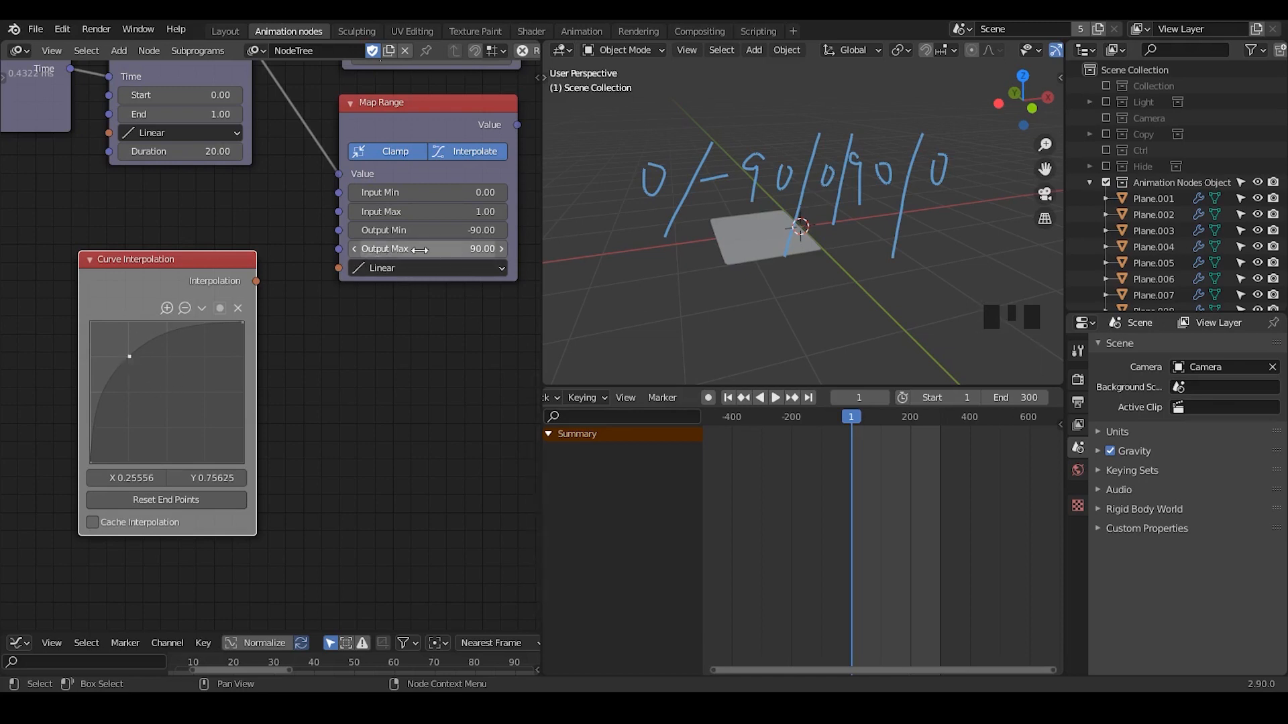
{"action": "left_click_drag", "start_coordinate": [129, 356], "coordinate": [128, 326]}
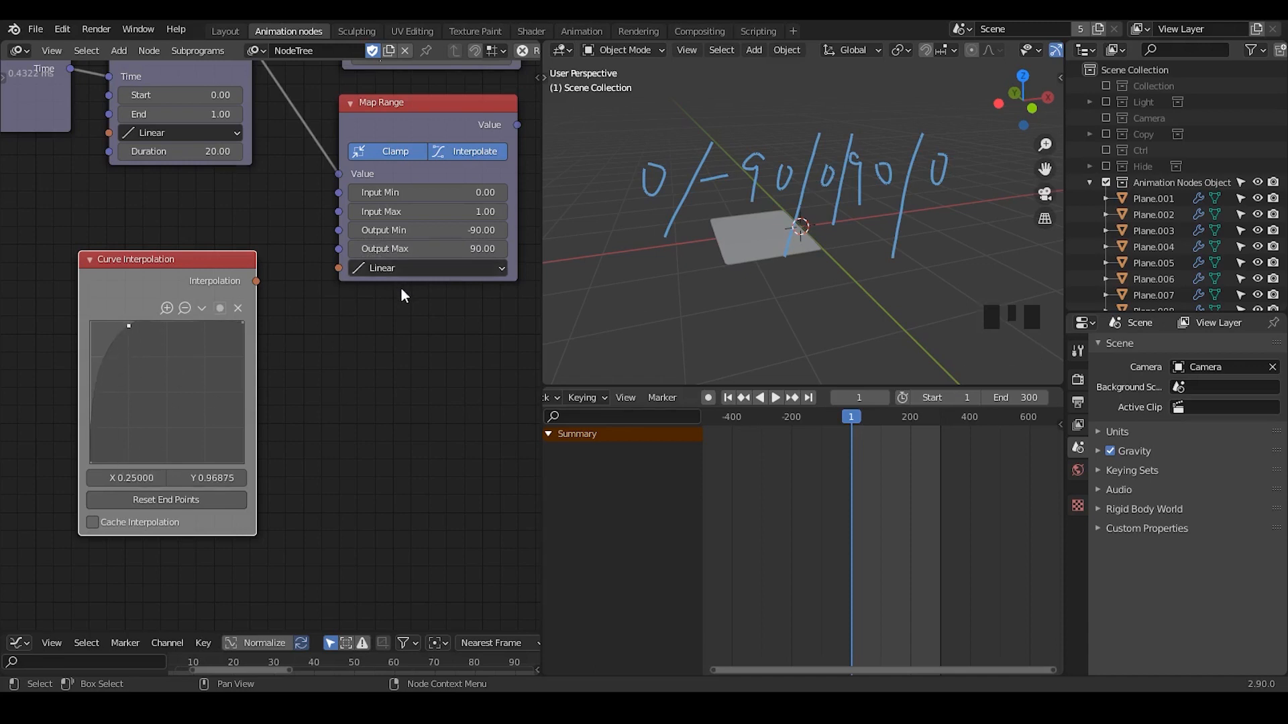
- Reshape the curve into a wave: lower the first point, add a dip midway and a point at about X 0.76, Y 0.81
{"action": "scroll", "coordinate": [400, 287], "scroll_direction": "up", "scroll_amount": 1}
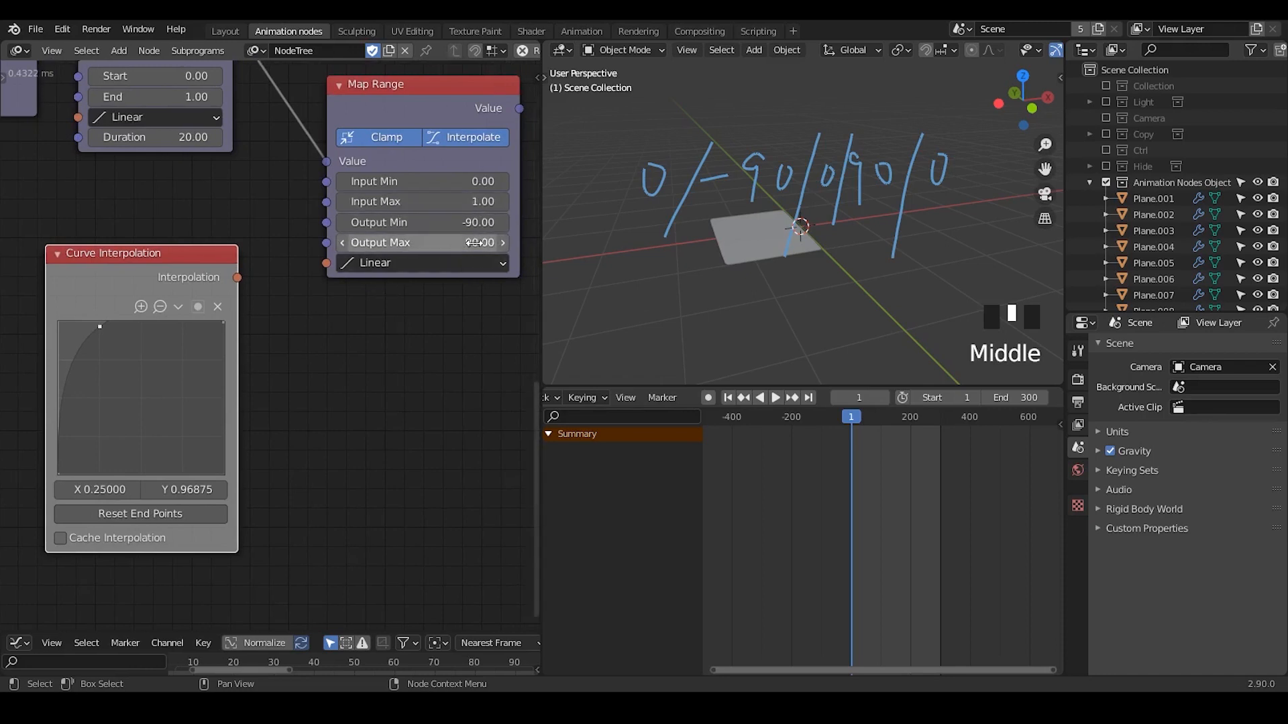
{"action": "scroll", "coordinate": [439, 203], "scroll_direction": "down", "scroll_amount": 2}
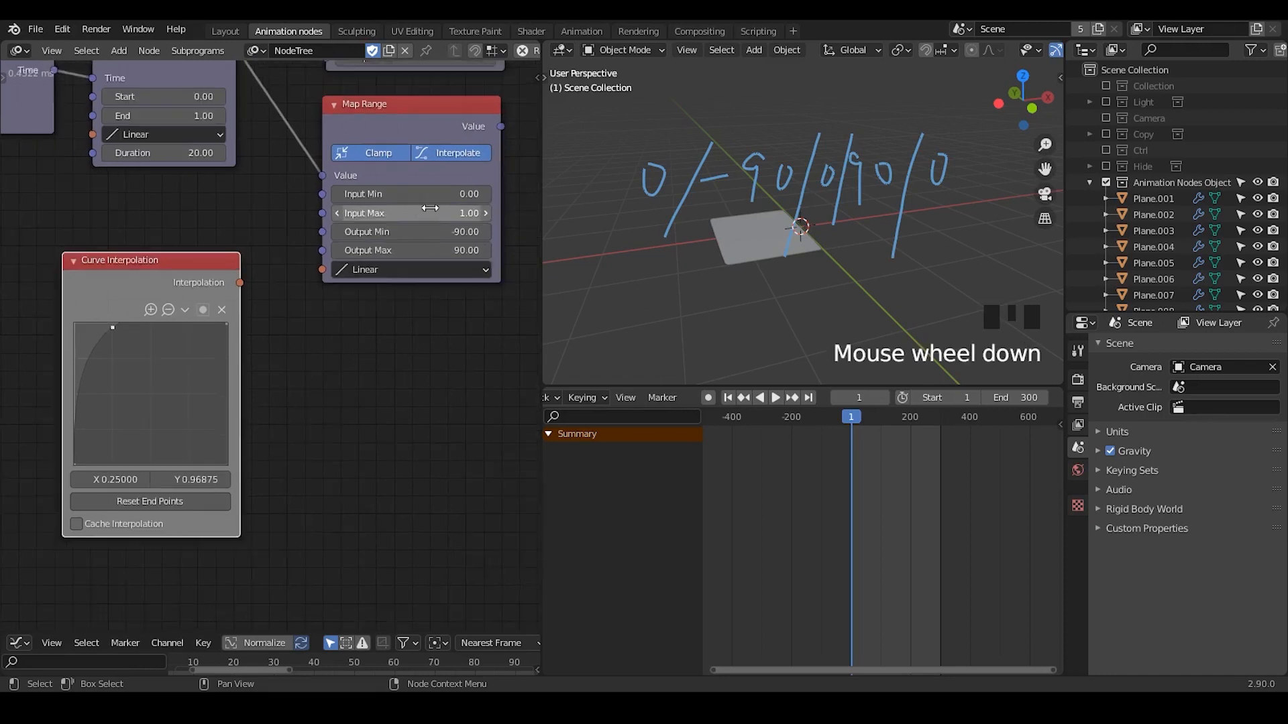
{"action": "middle_click_drag", "start_coordinate": [187, 169], "coordinate": [188, 214]}
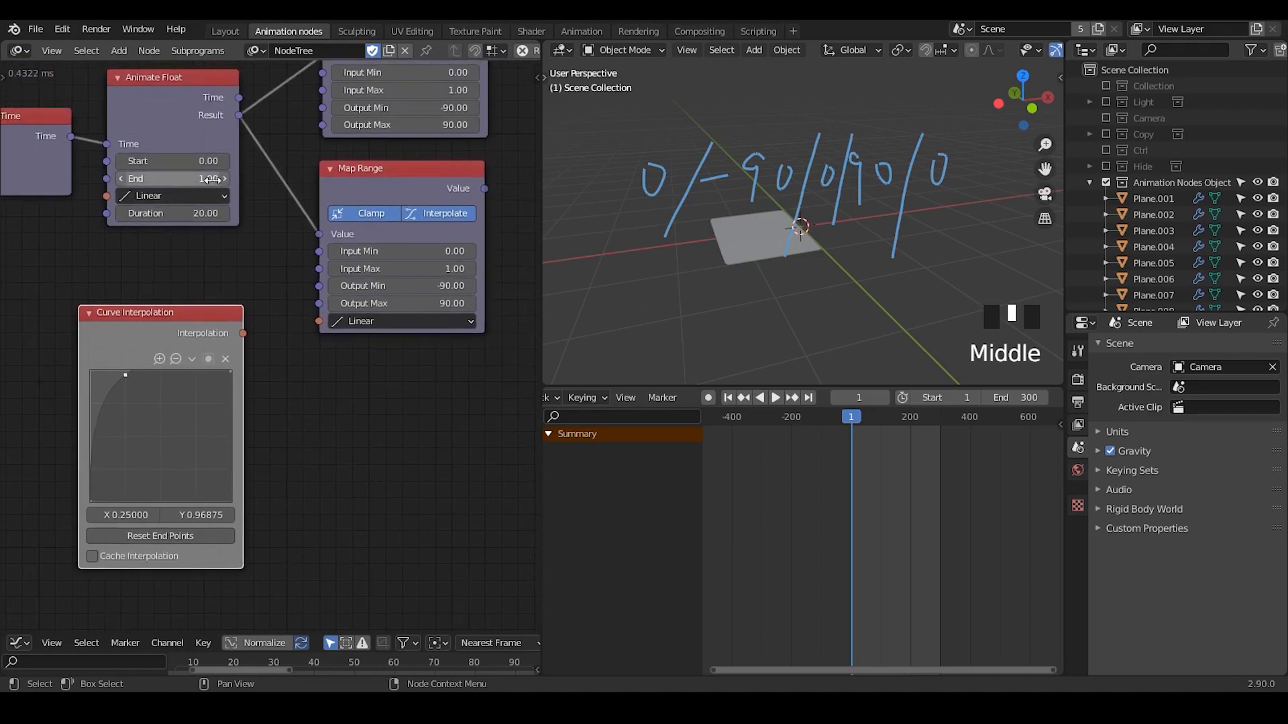
{"action": "middle_click_drag", "start_coordinate": [341, 303], "coordinate": [340, 280]}
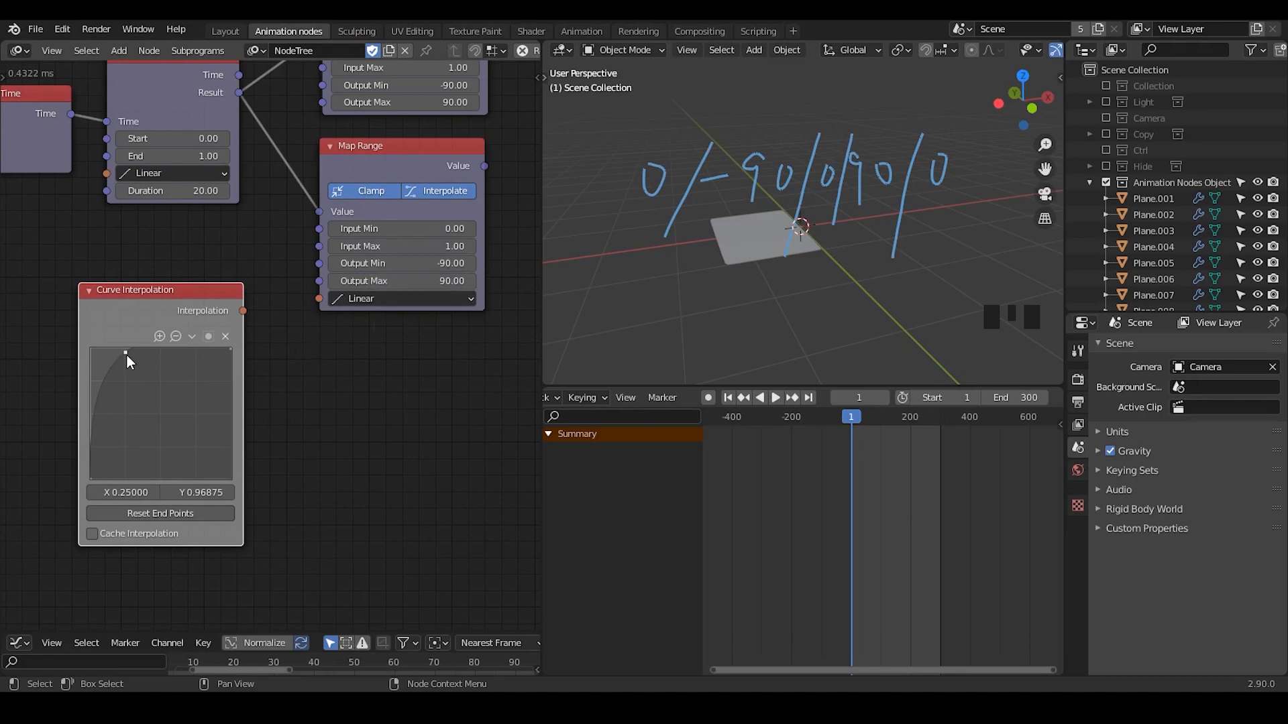
{"action": "left_click_drag", "start_coordinate": [127, 354], "coordinate": [197, 373]}
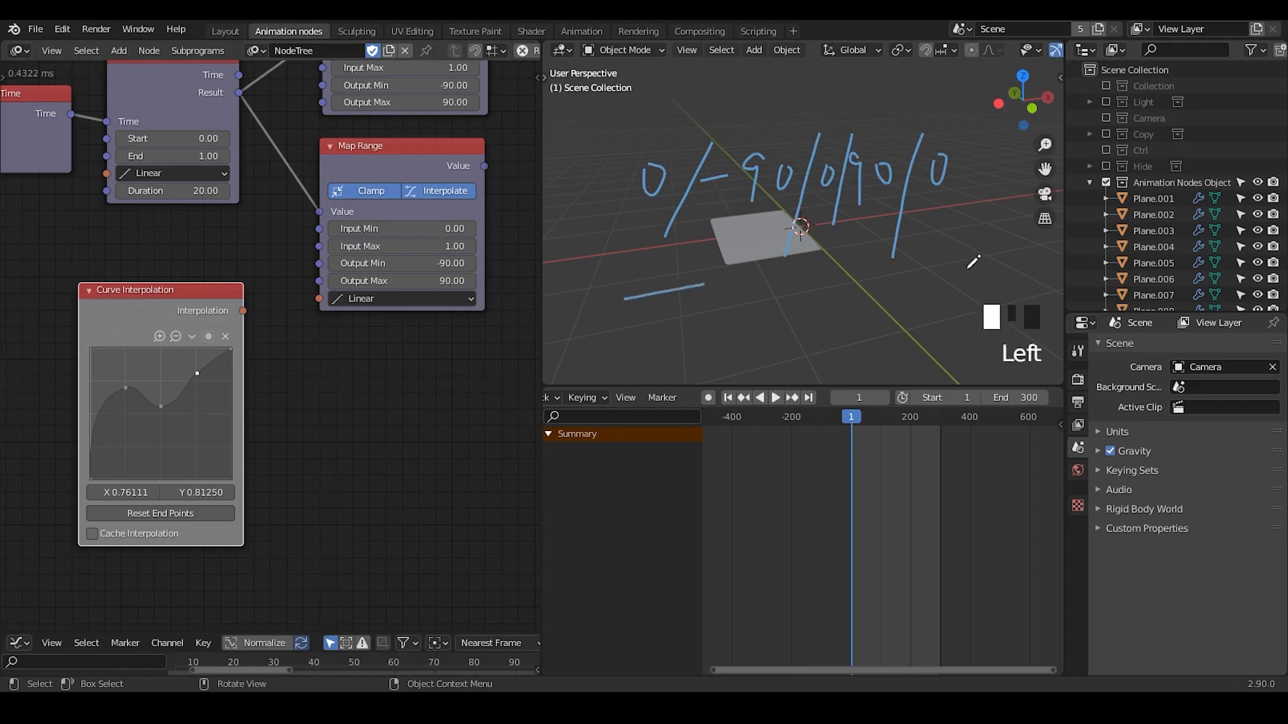
- Draw a long annotation line beneath the handwritten bend values in the 3D view
{"action": "left_click_drag", "start_coordinate": [623, 299], "coordinate": [1000, 261]}
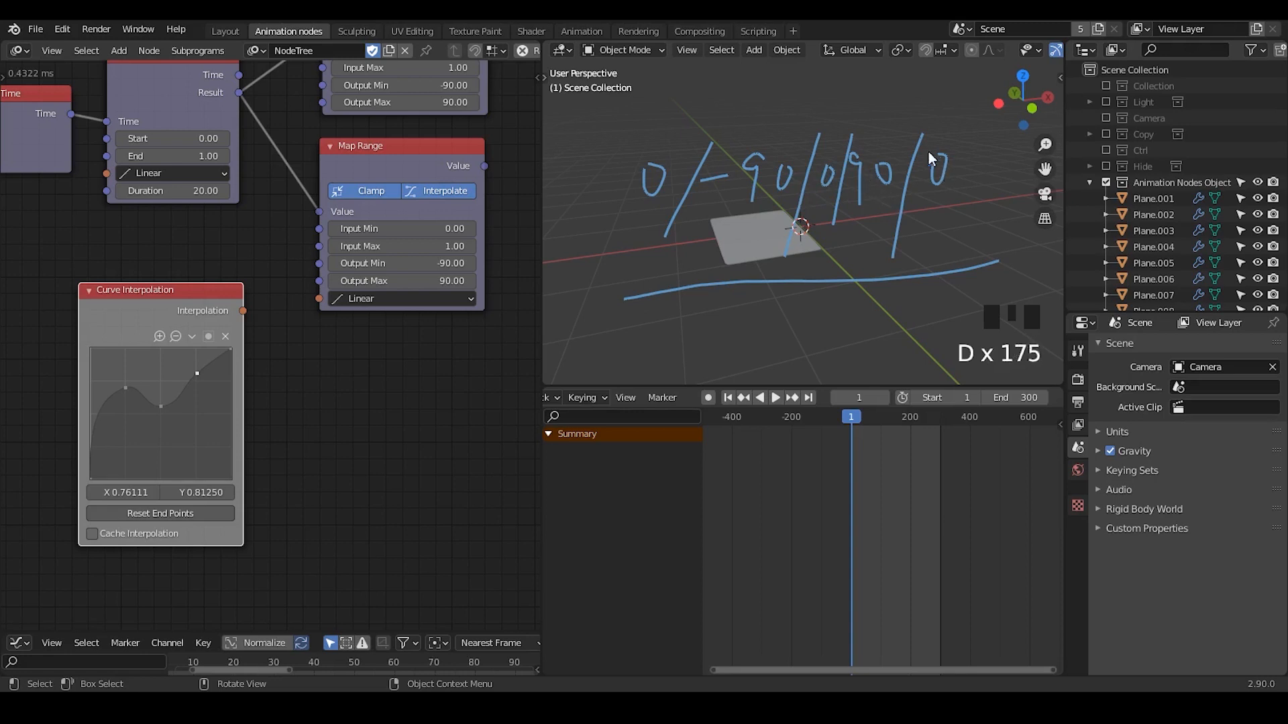
{"action": "left_click", "coordinate": [91, 479]}
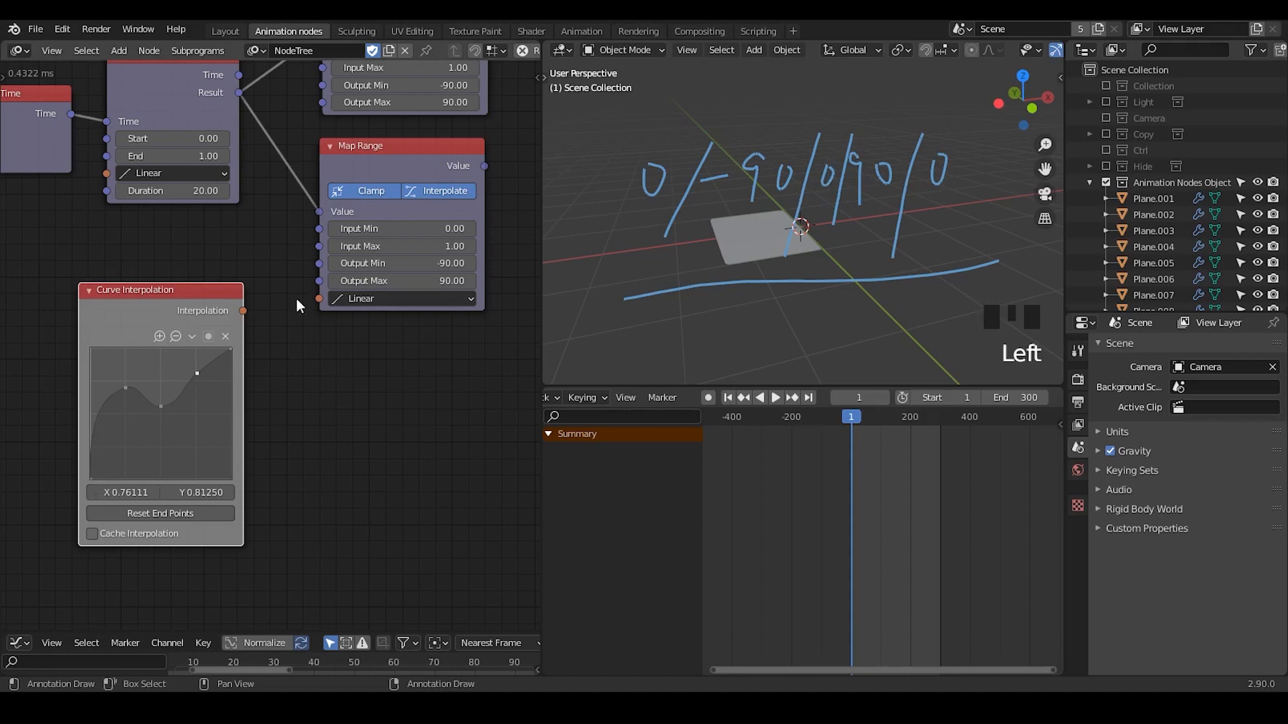
- Shift the Curve Interpolation node slightly down and set the second Map Range's Output Min to -45 and Output Max to 45
{"action": "left_click_drag", "start_coordinate": [209, 292], "coordinate": [209, 325]}
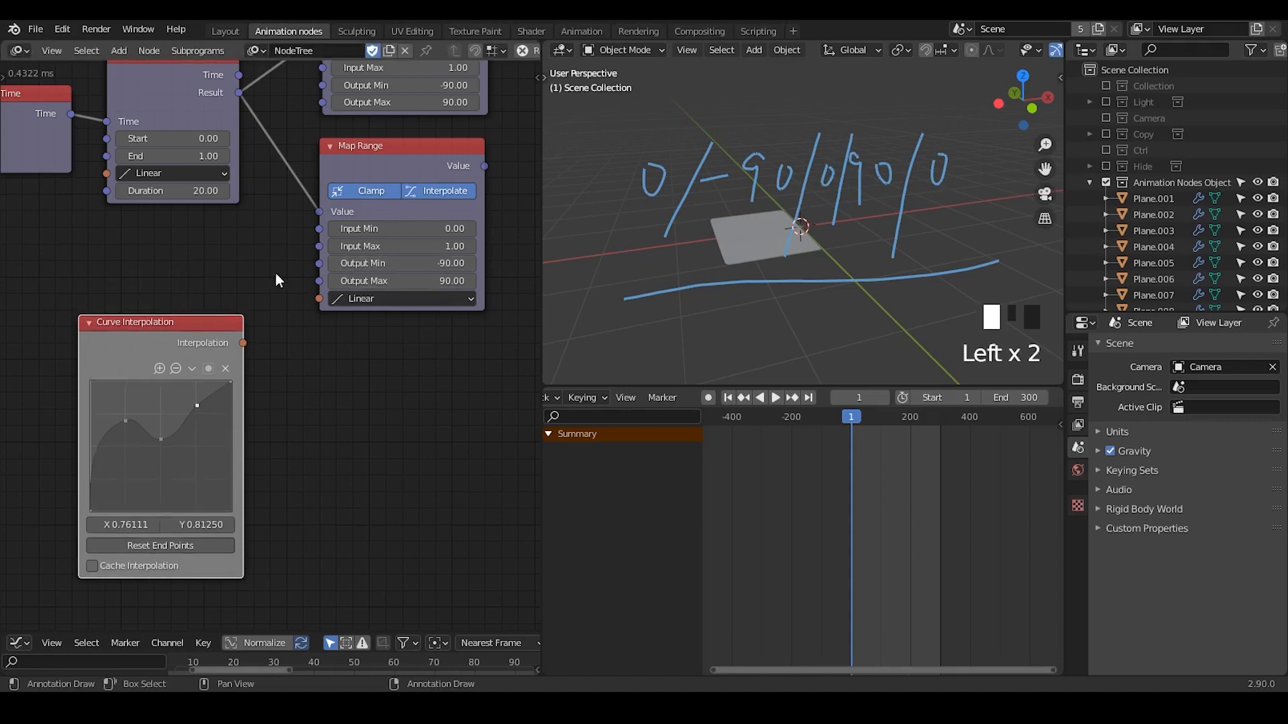
{"action": "left_click", "coordinate": [405, 270]}
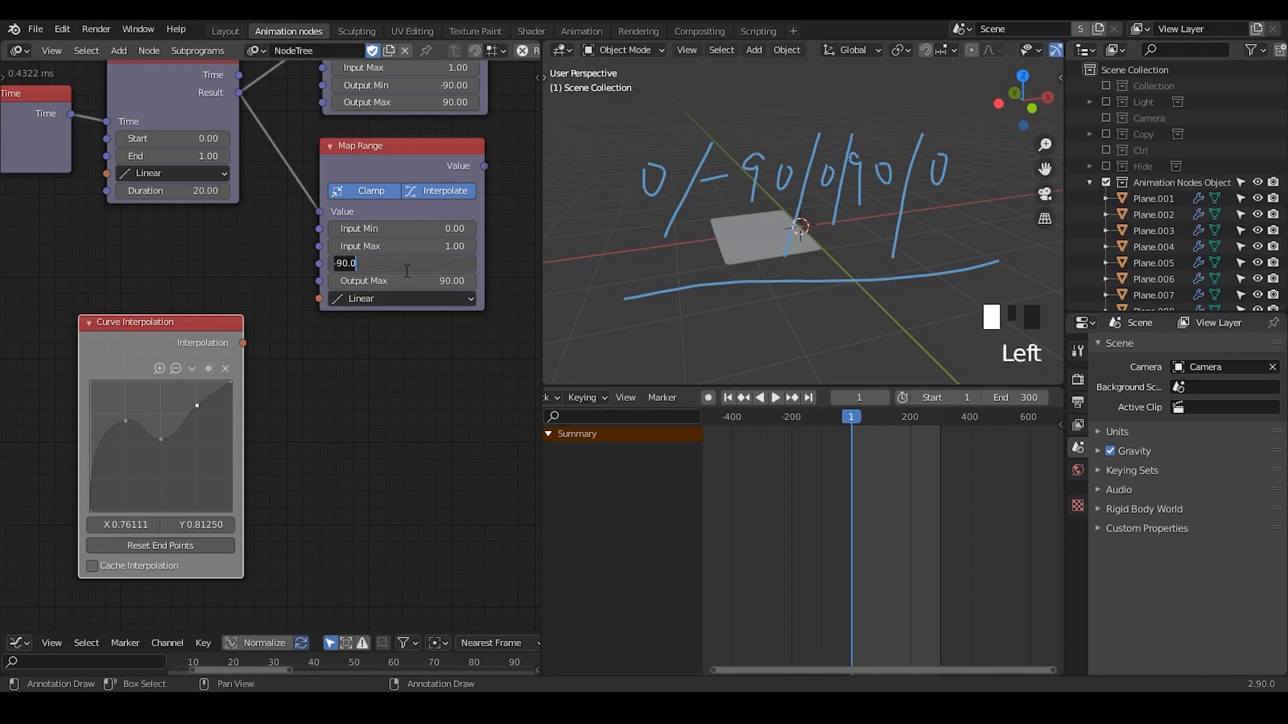
{"action": "key", "text": "BackSpace"}
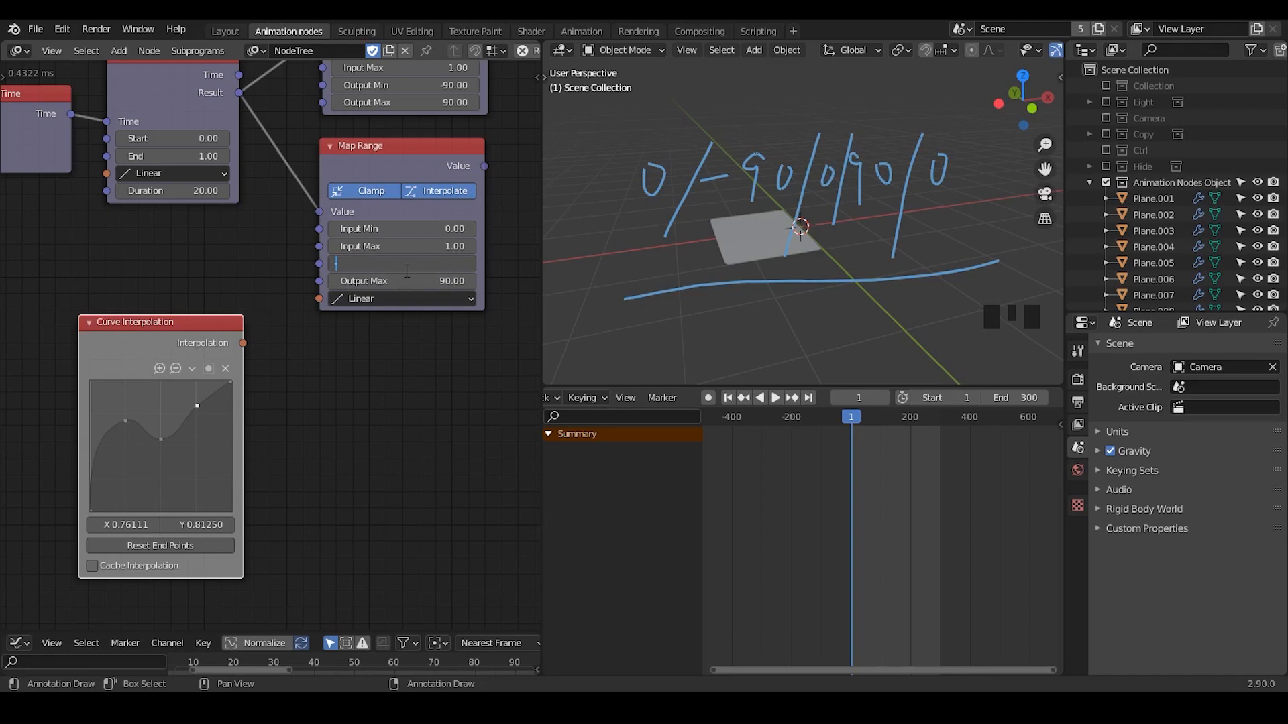
{"action": "type", "text": "-45"}
{"action": "key", "text": "Return"}
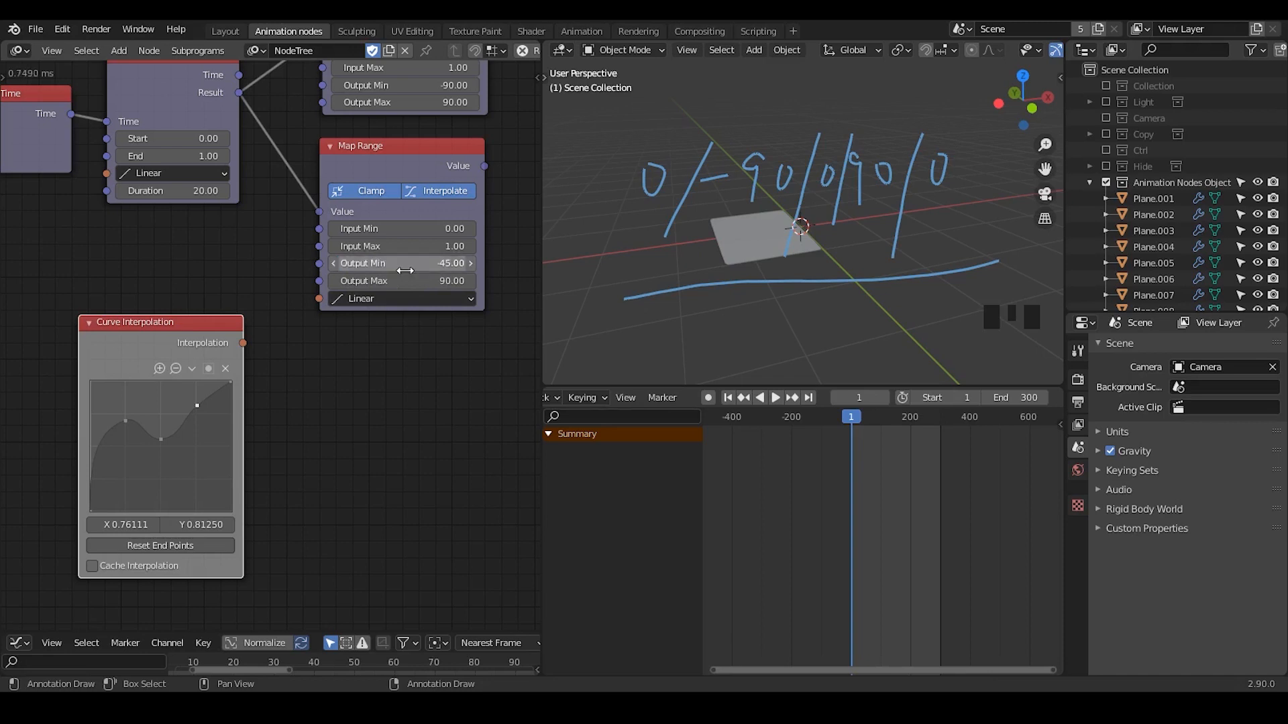
{"action": "left_click", "coordinate": [406, 282]}
{"action": "type", "text": "45"}
{"action": "key", "text": "Return"}
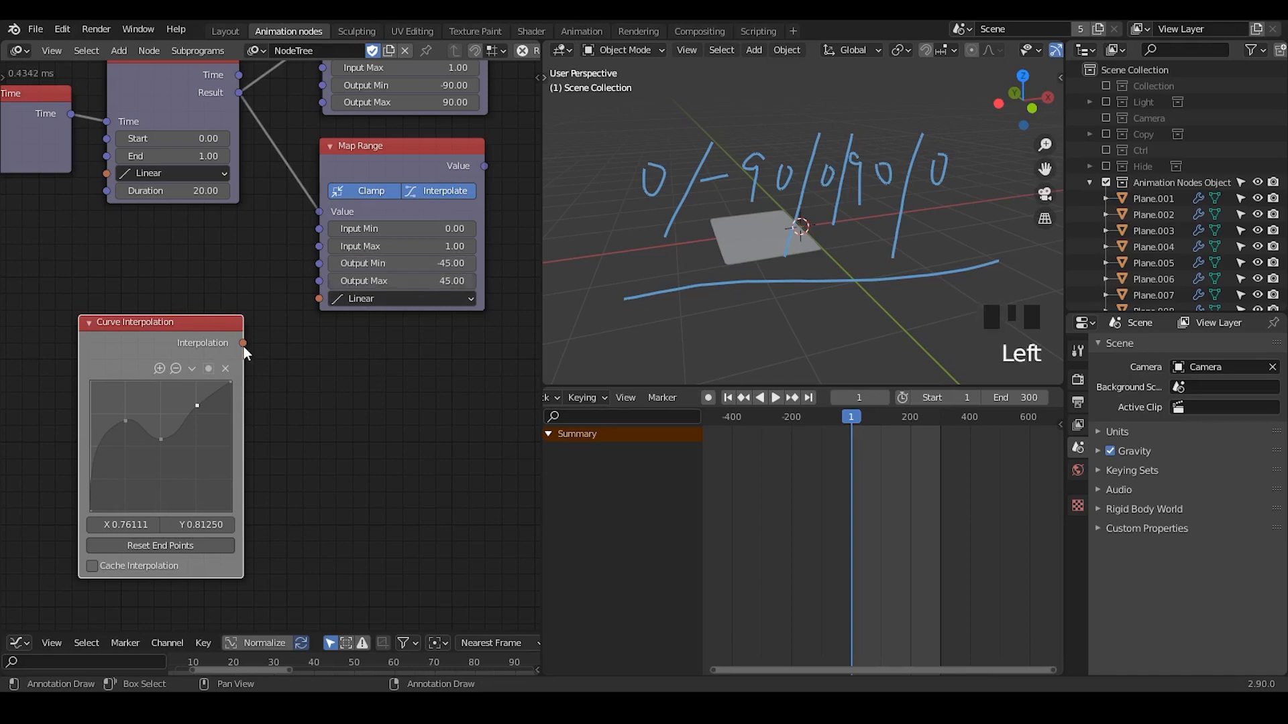
- Connect the Curve Interpolation output to the second Map Range's Interpolation input and nudge the curve node into place
{"action": "left_click_drag", "start_coordinate": [244, 346], "coordinate": [319, 299]}
{"action": "middle_click_drag", "start_coordinate": [174, 315], "coordinate": [225, 275]}
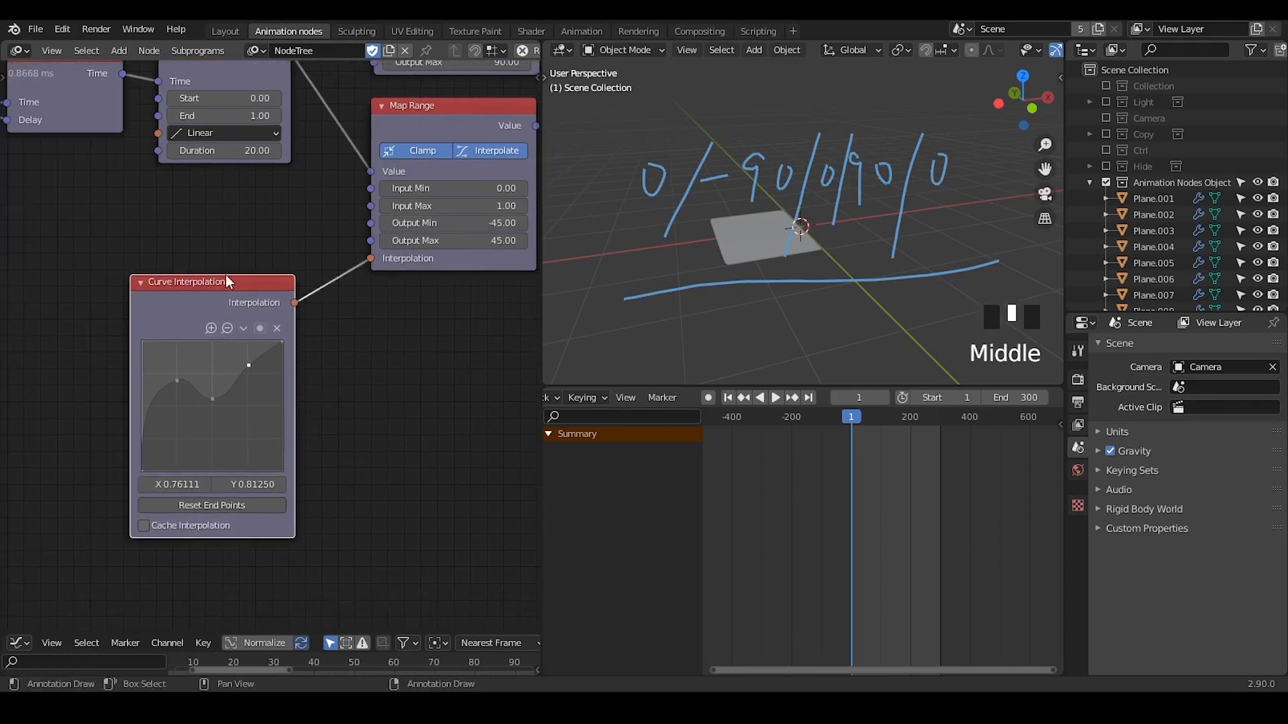
{"action": "left_click_drag", "start_coordinate": [216, 289], "coordinate": [222, 292]}
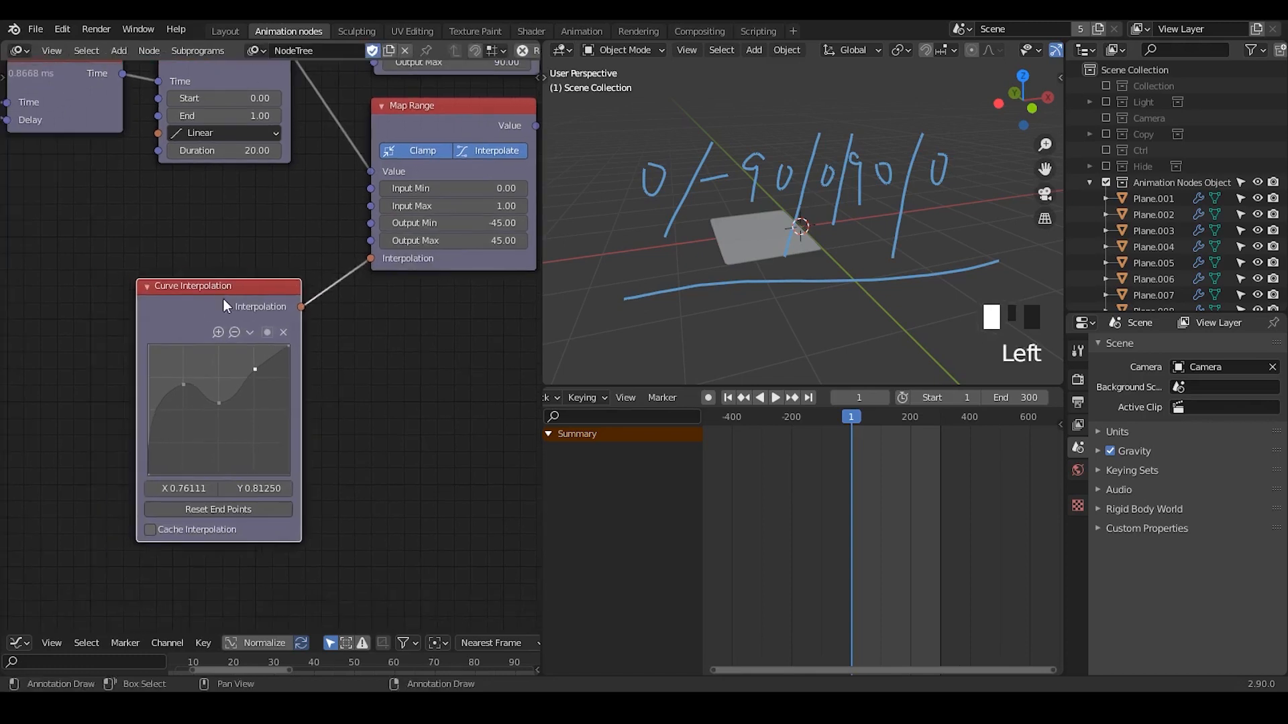
- Select the starting point of the curve in the Curve Interpolation node
{"action": "left_click", "coordinate": [148, 475]}
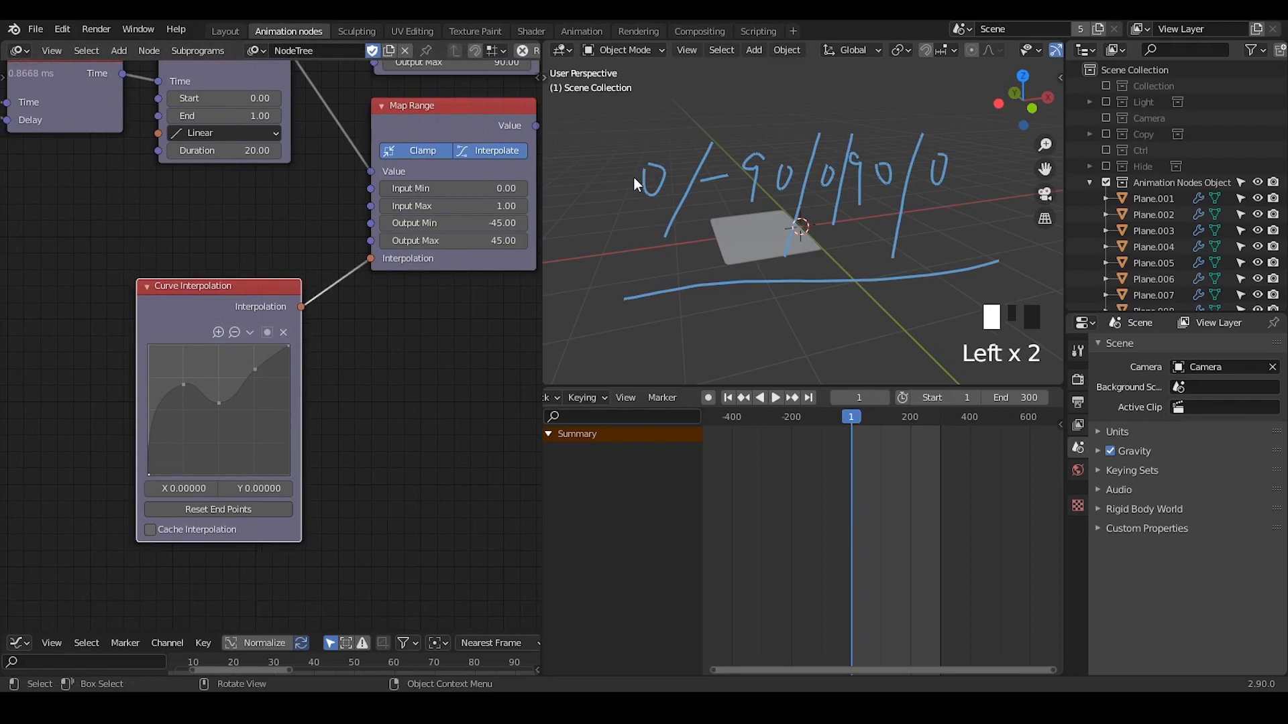
{"action": "key", "text": "minus"}
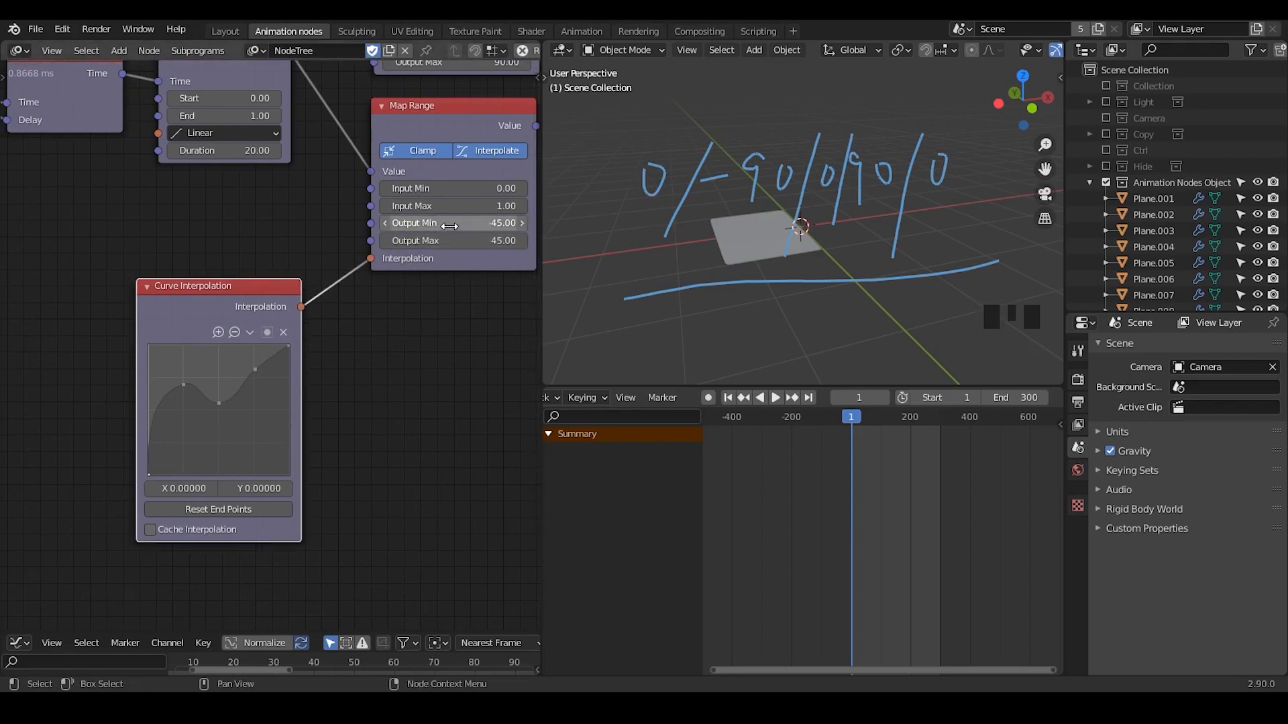
{"action": "key", "text": "minus"}
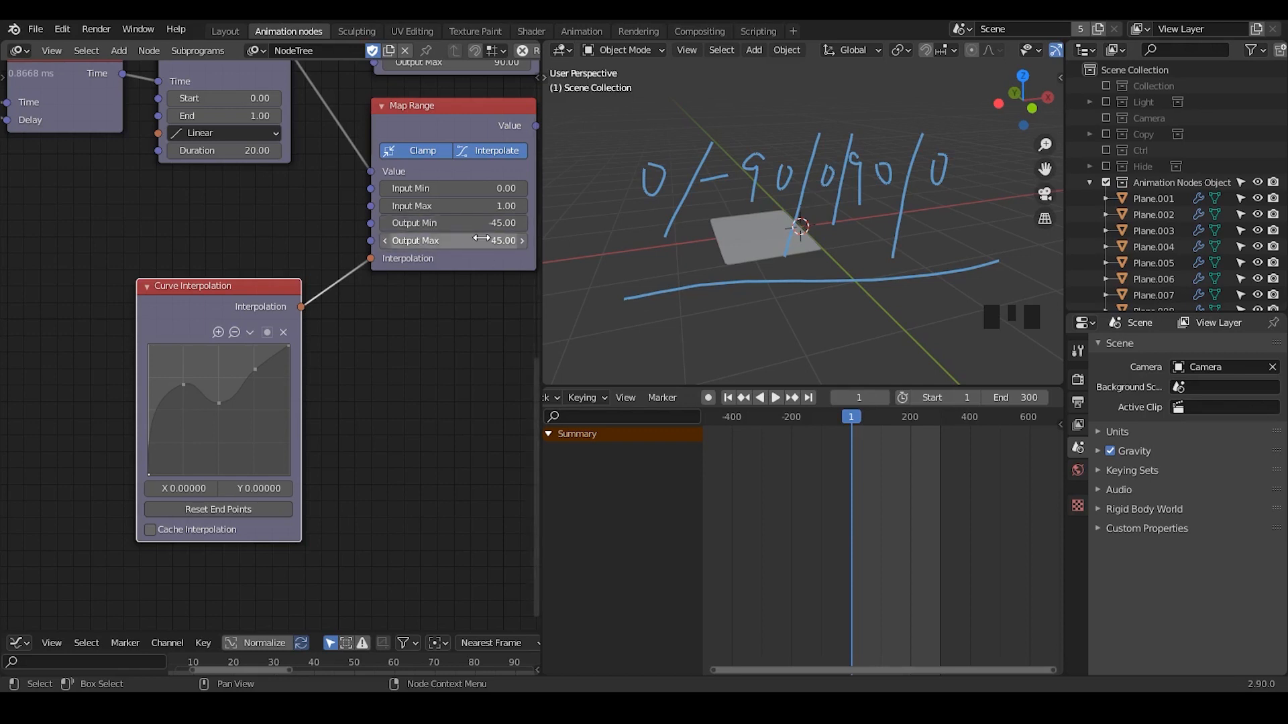
- Set the Y value of the interpolation curve's starting point to 0.5
{"action": "left_click", "coordinate": [254, 489]}
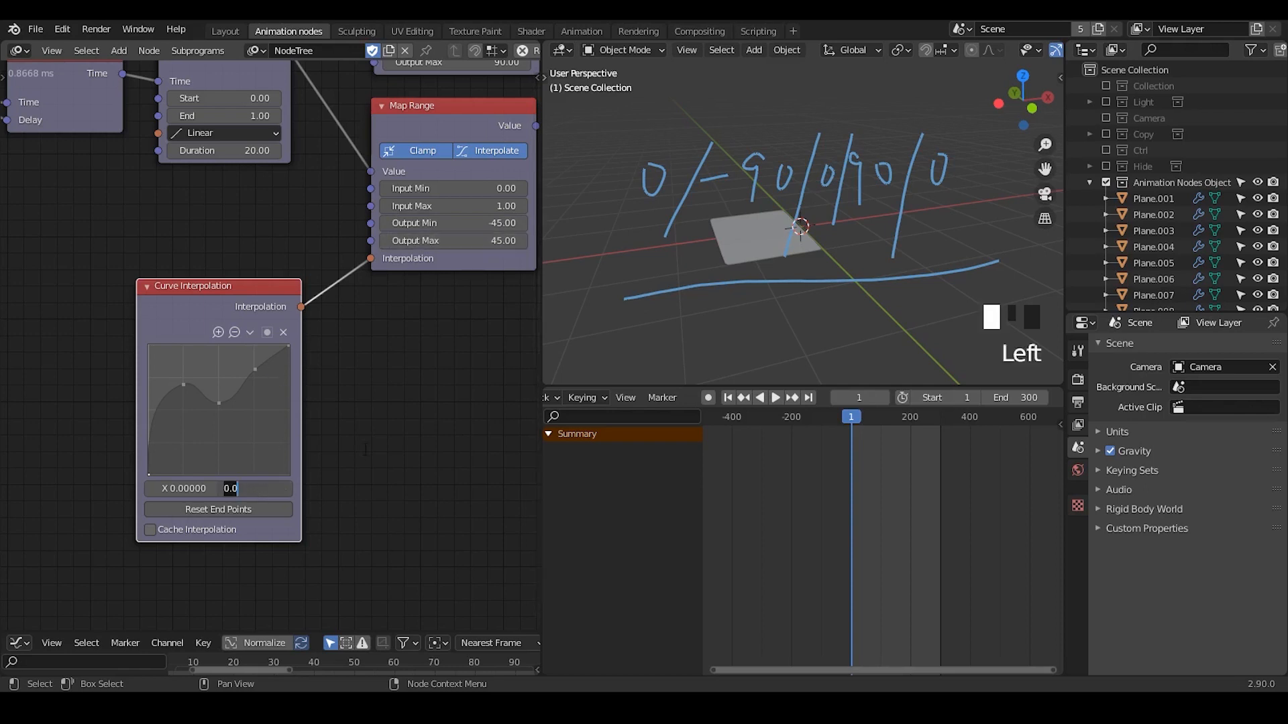
{"action": "type", "text": "0.5"}
{"action": "key", "text": "Return"}
- Adjust the second point of the interpolation curve and set its X value to 0.25
{"action": "left_click", "coordinate": [183, 386]}
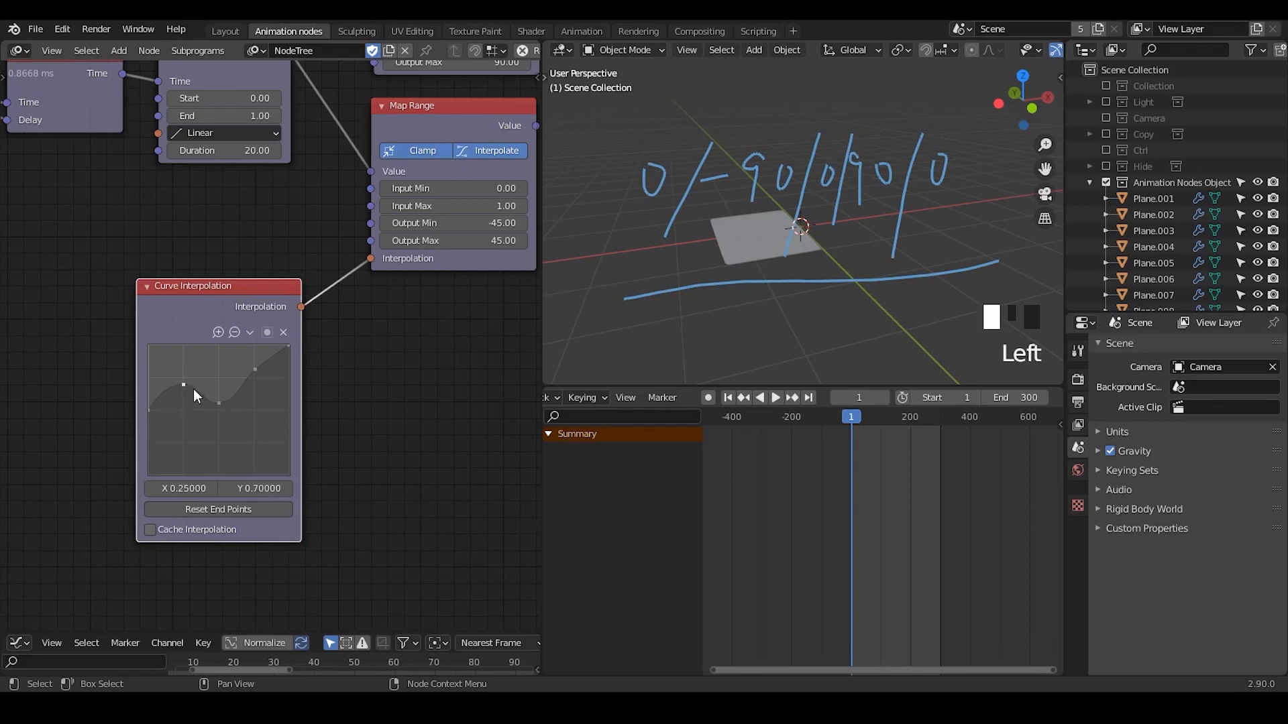
{"action": "mouse_move", "coordinate": [184, 387]}
{"action": "left_mouse_down"}
{"action": "mouse_move", "coordinate": [178, 408]}
{"action": "mouse_move", "coordinate": [187, 393]}
{"action": "left_mouse_up"}
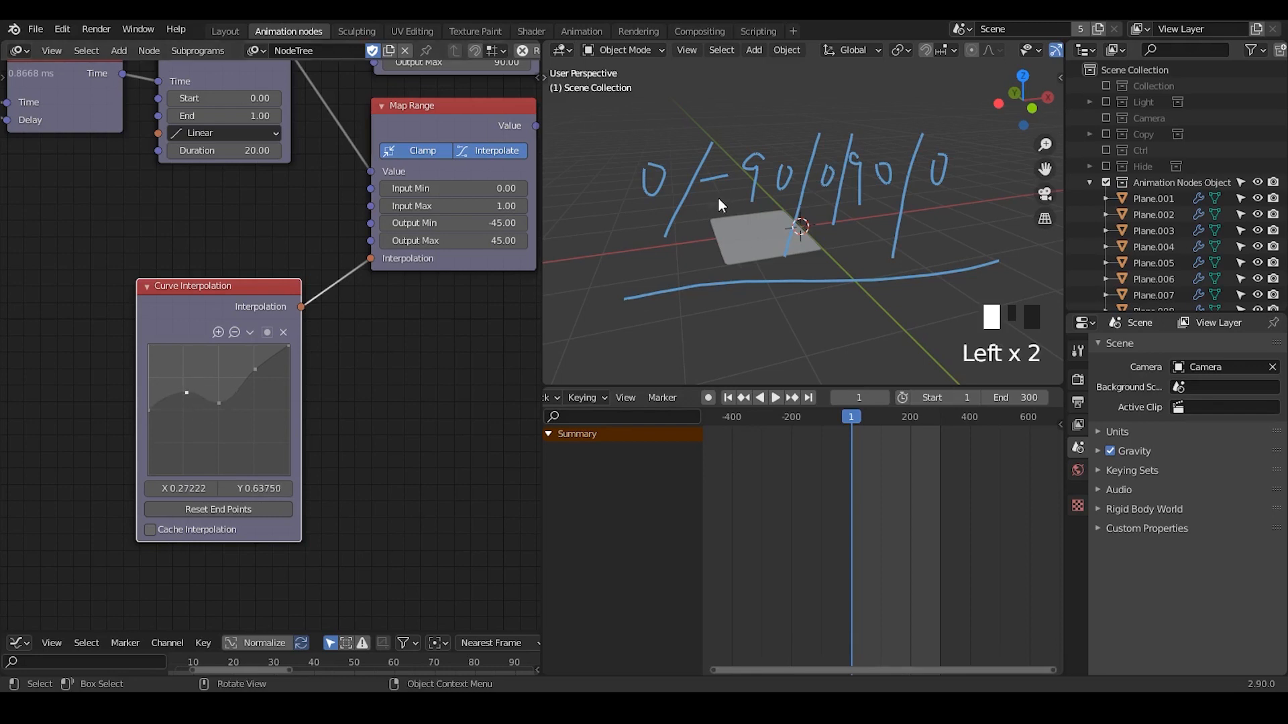
{"action": "left_click", "coordinate": [271, 489]}
{"action": "double_click", "coordinate": [193, 488]}
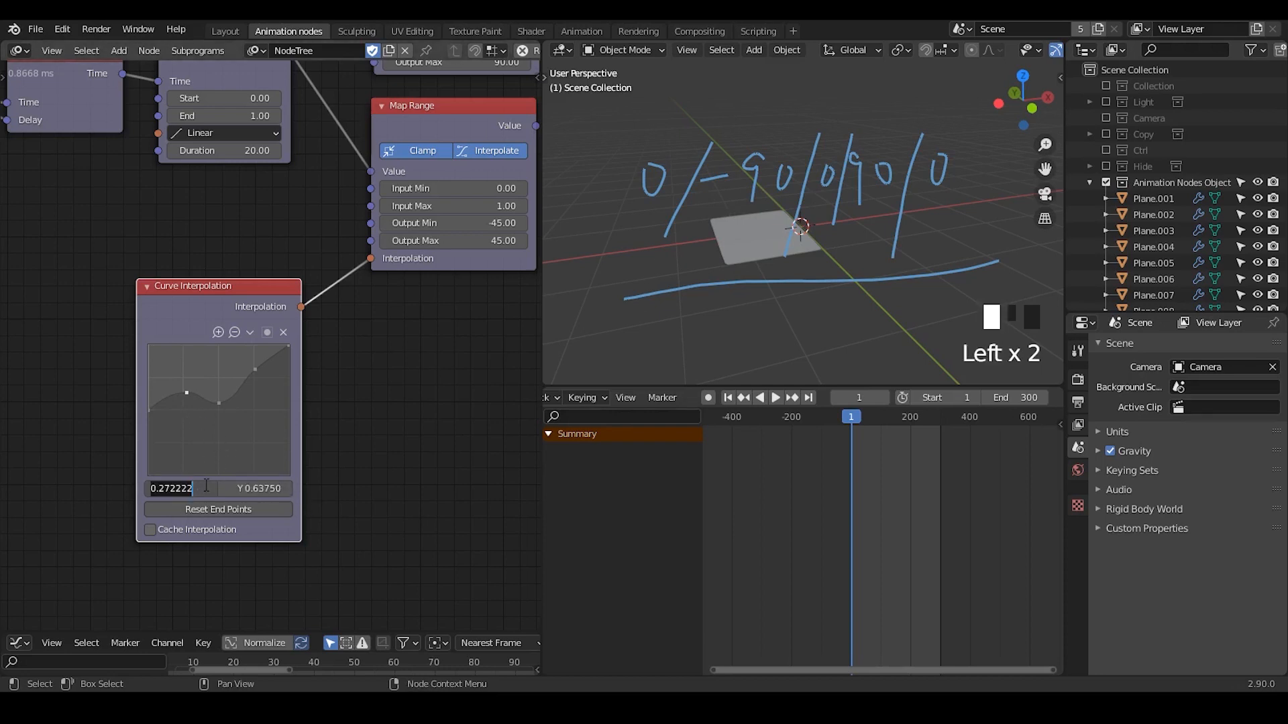
{"action": "type", "text": "0.25"}
{"action": "key", "text": "Return"}
- Try a Y value of -0.5 for the curve's second point
{"action": "left_click", "coordinate": [255, 488]}
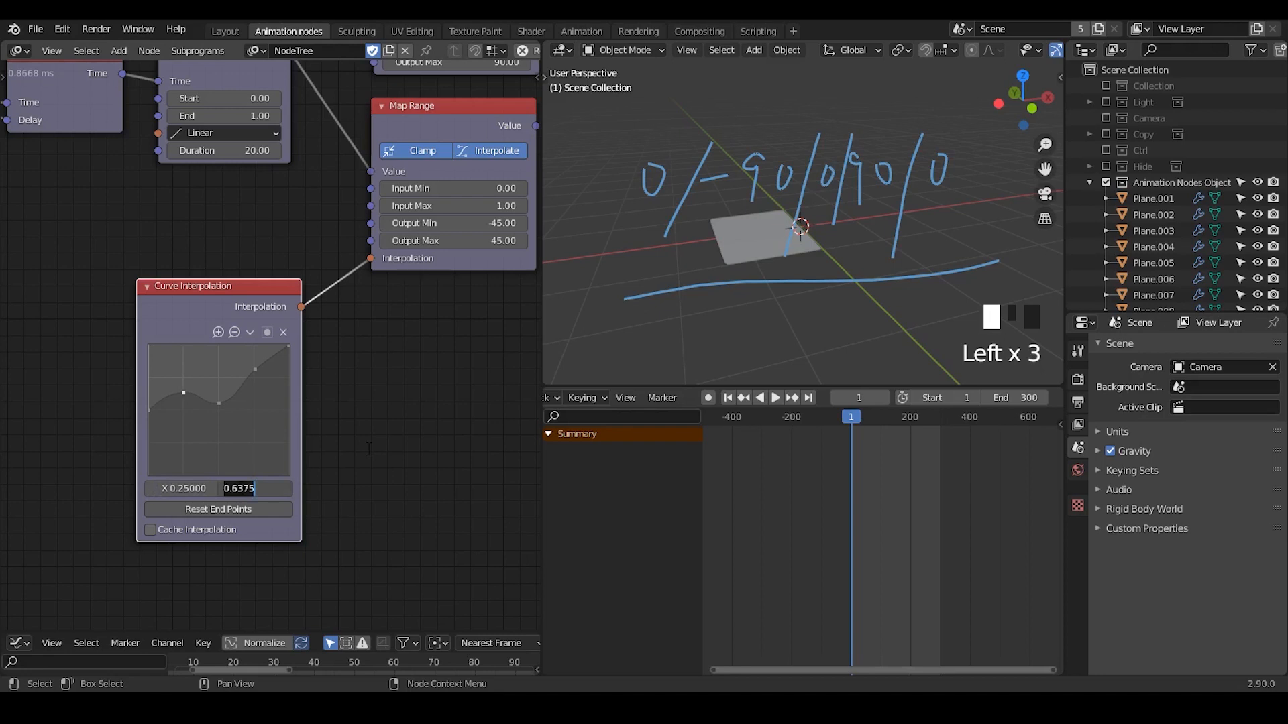
{"action": "type", "text": "-0.5"}
{"action": "key", "text": "Return"}
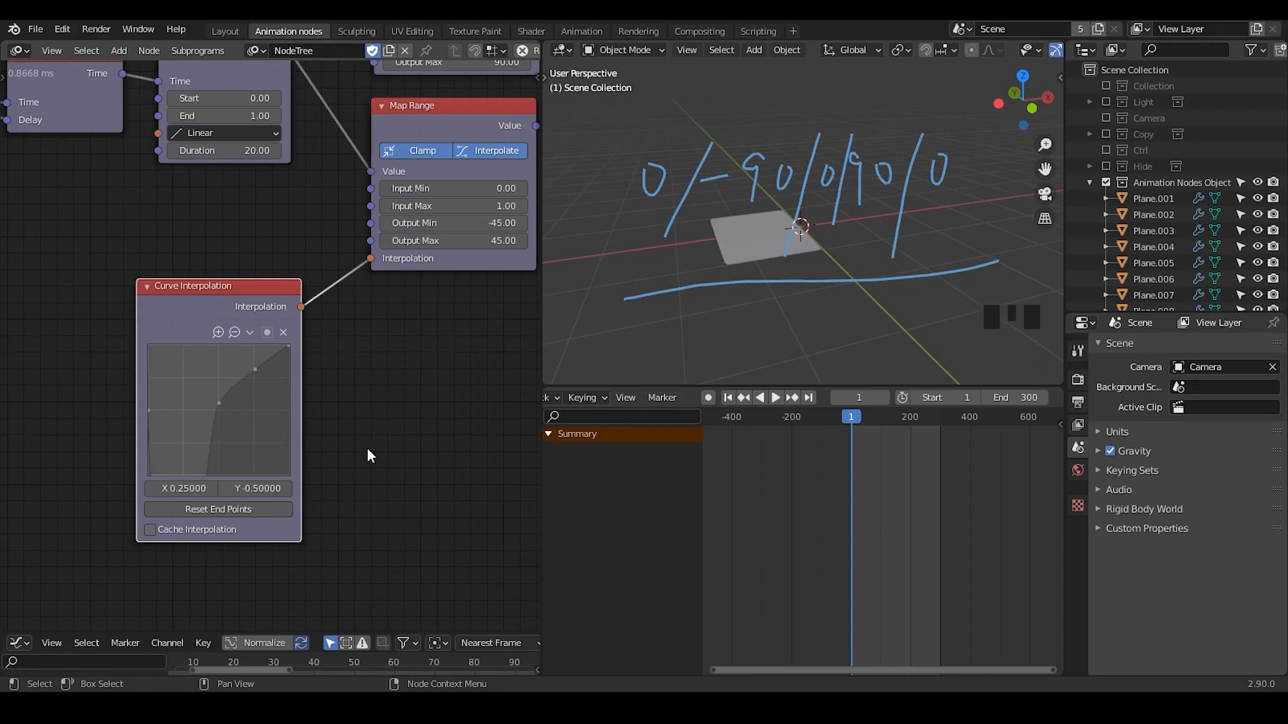
- Set the Y value of the curve's second point to 0
{"action": "left_click", "coordinate": [267, 489]}
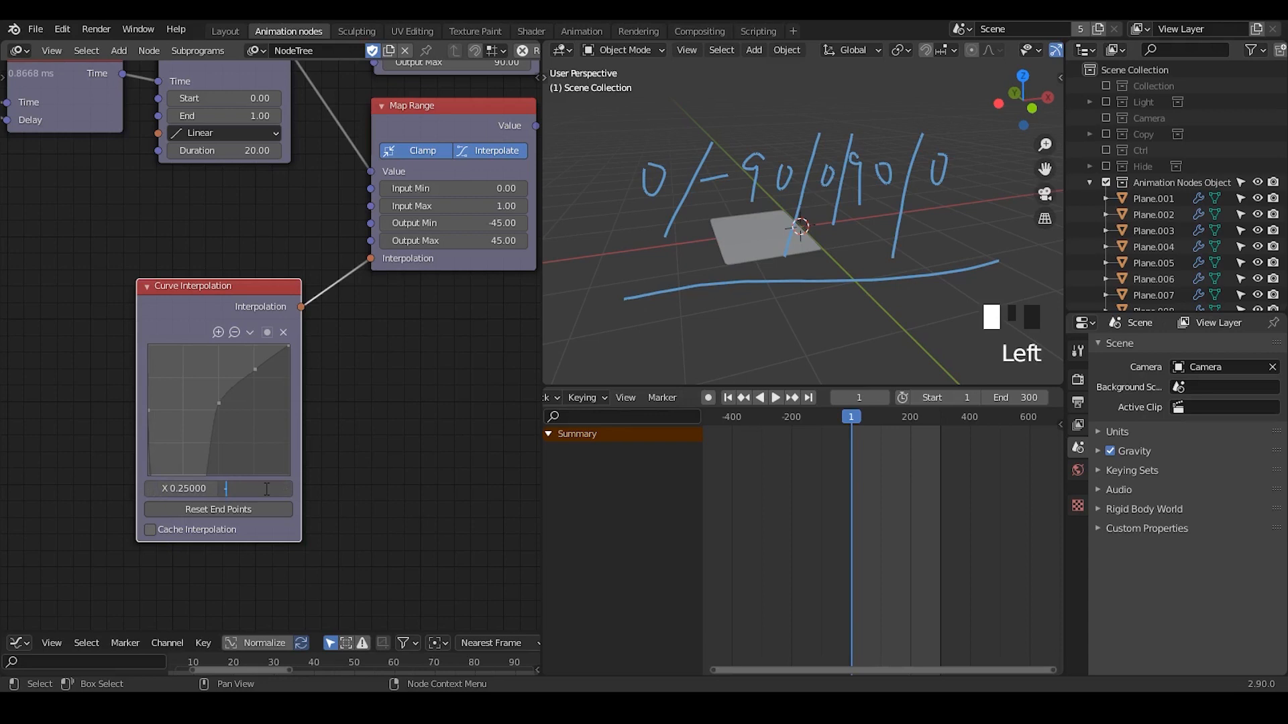
{"action": "key", "text": "Escape"}
{"action": "left_click", "coordinate": [267, 488]}
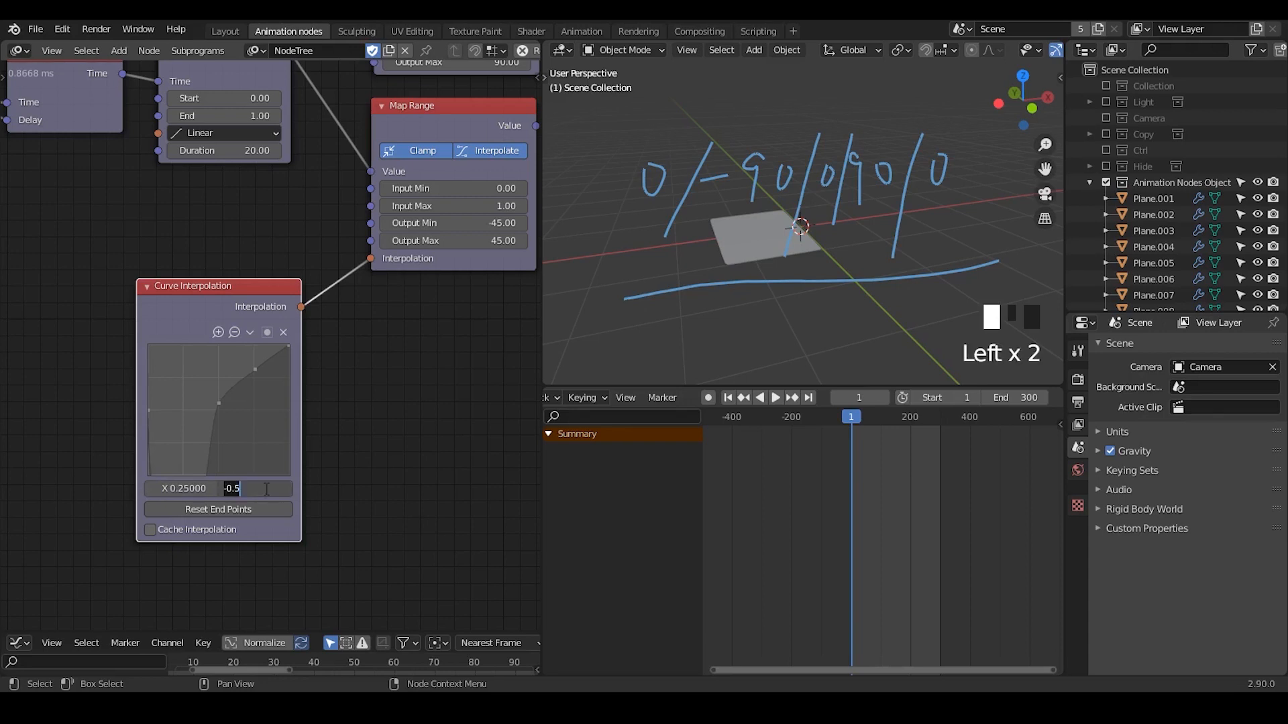
{"action": "type", "text": "0"}
{"action": "key", "text": "Return"}
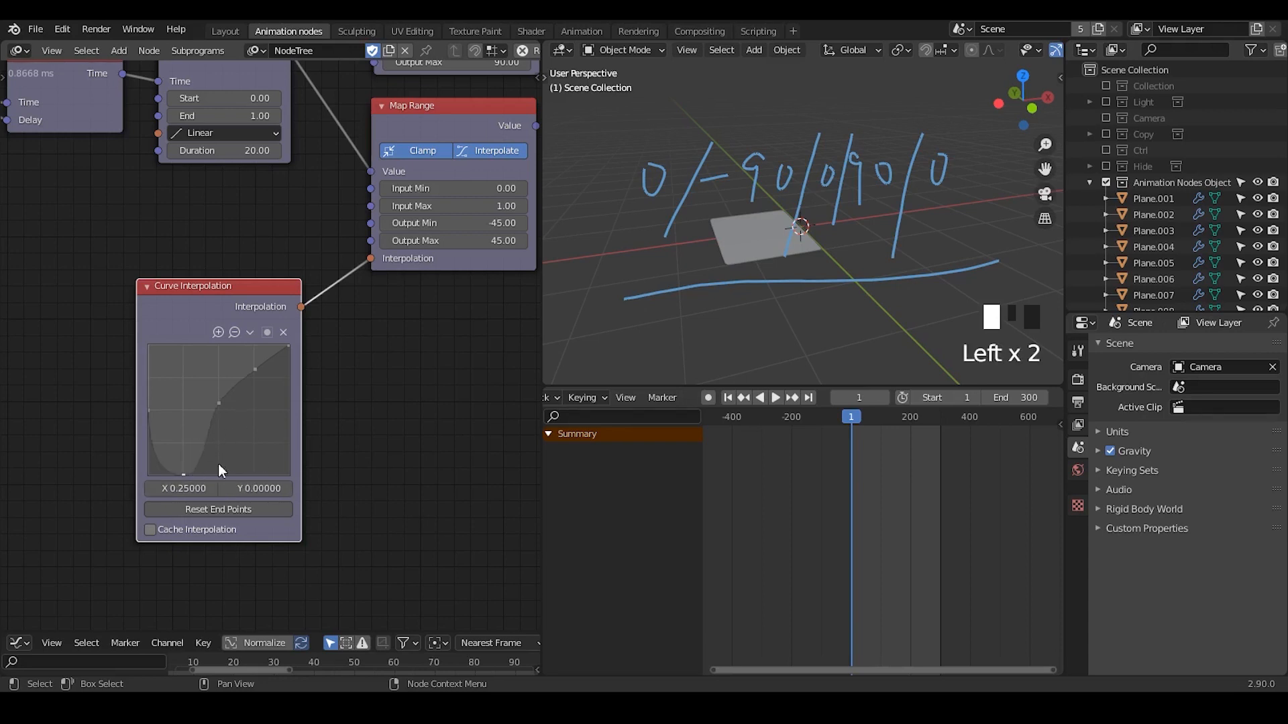
- Set the Y value of the interpolation curve's middle point to 0.5
{"action": "left_click", "coordinate": [220, 404]}
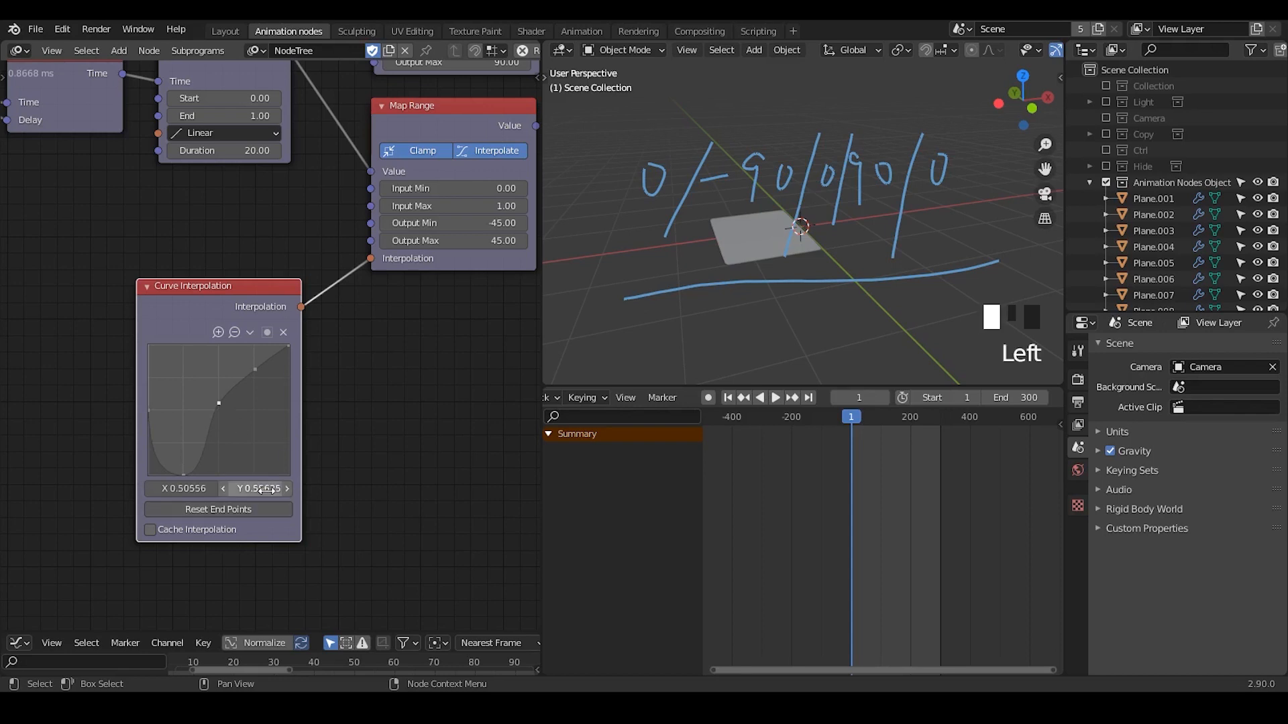
{"action": "left_click", "coordinate": [269, 489]}
{"action": "type", "text": "0.5"}
{"action": "key", "text": "Return"}
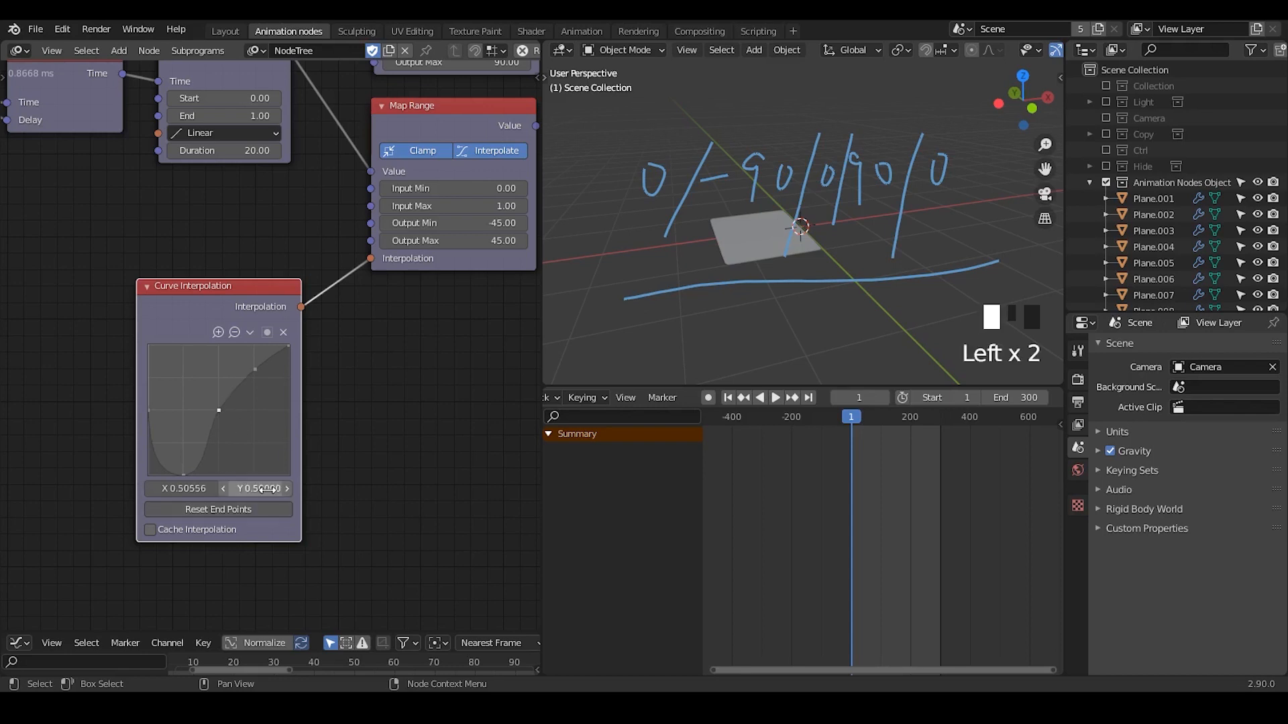
{"action": "left_click", "coordinate": [180, 488]}
- Set the interpolation curve's fourth point to X 0.75 and Y 1
{"action": "left_click", "coordinate": [255, 369]}
{"action": "left_click", "coordinate": [272, 486]}
{"action": "type", "text": "1"}
{"action": "key", "text": "Return"}
{"action": "left_click", "coordinate": [191, 488]}
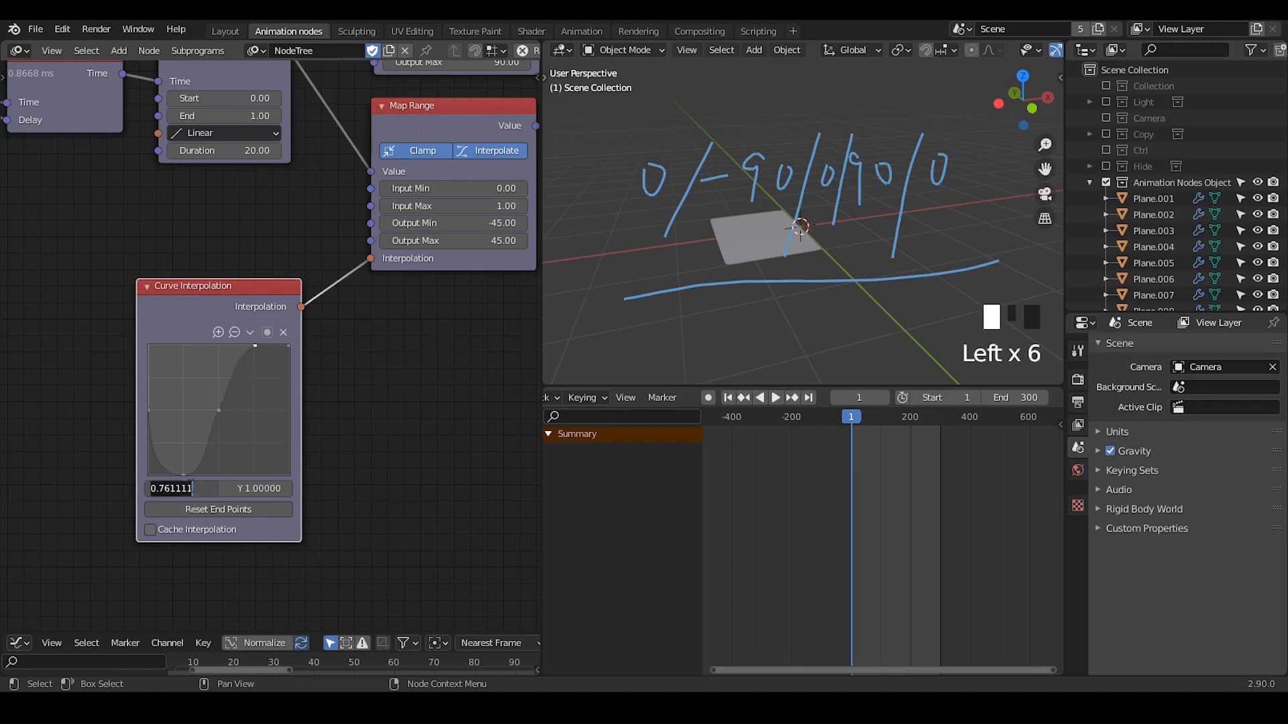
{"action": "type", "text": "0.75"}
{"action": "key", "text": "Return"}
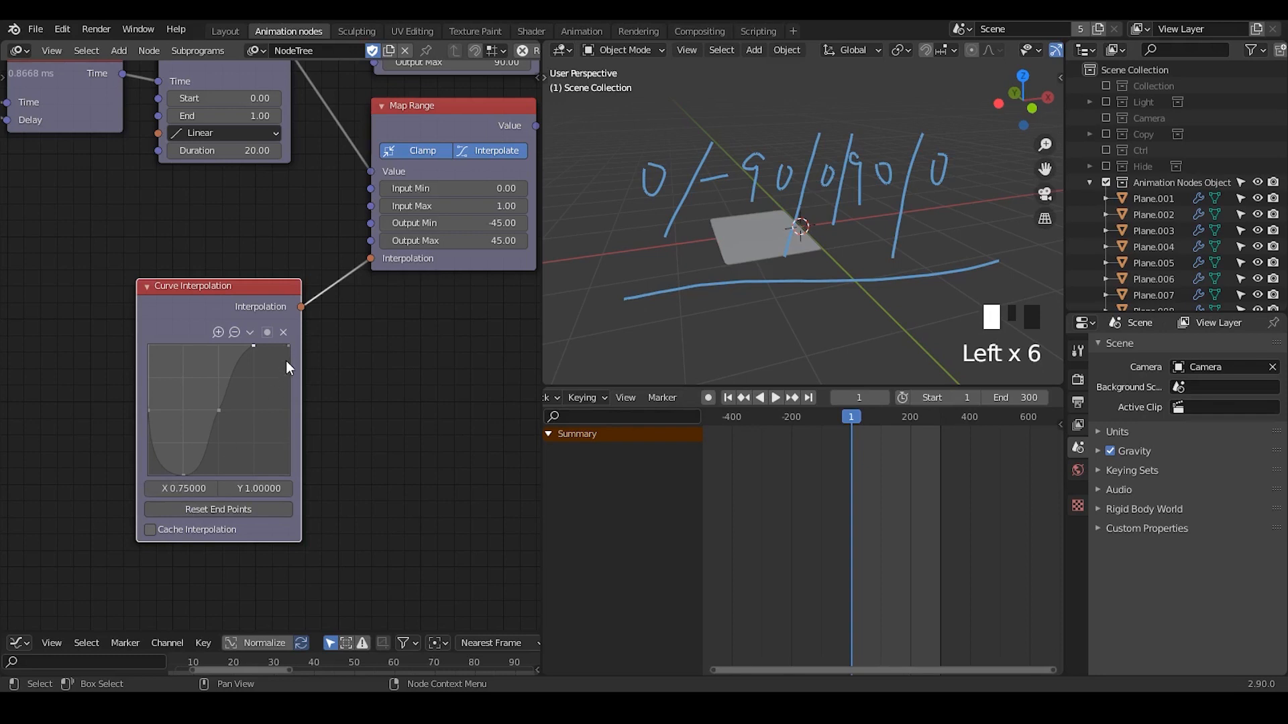
- Set the Y value of the interpolation curve's end point to 0.5
{"action": "left_click", "coordinate": [259, 486]}
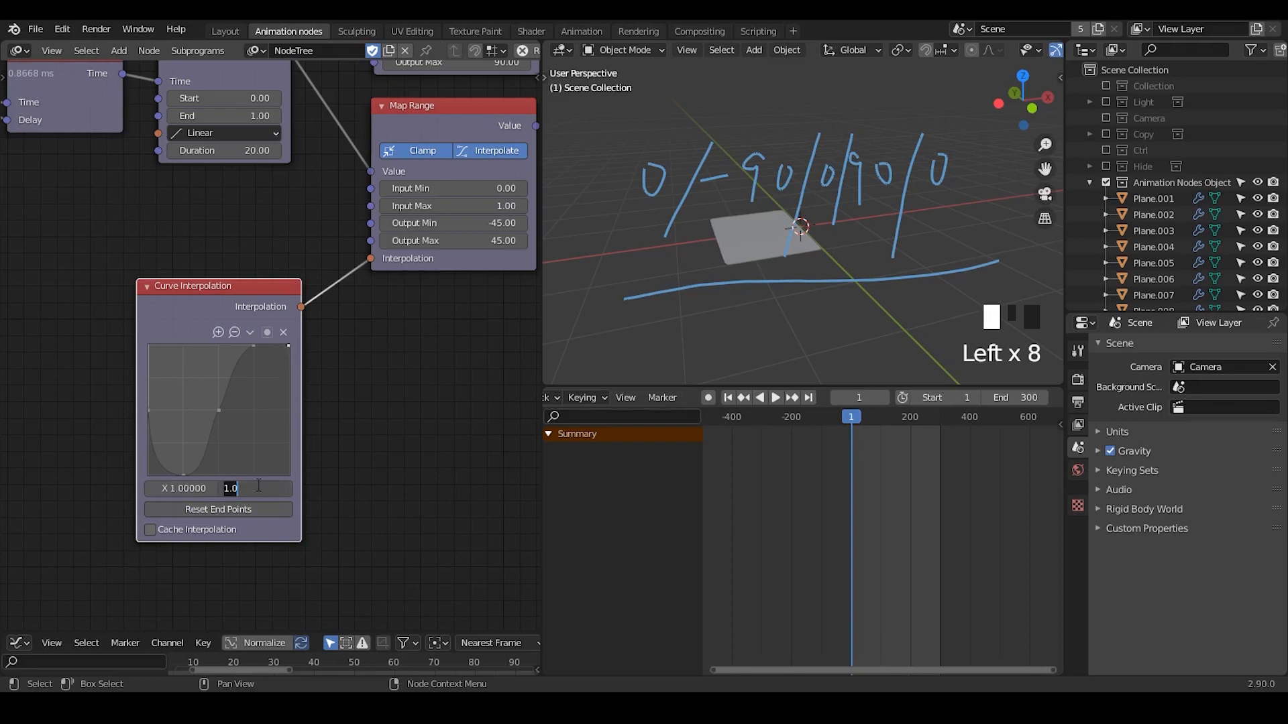
{"action": "type", "text": "0.5"}
{"action": "key", "text": "Return"}
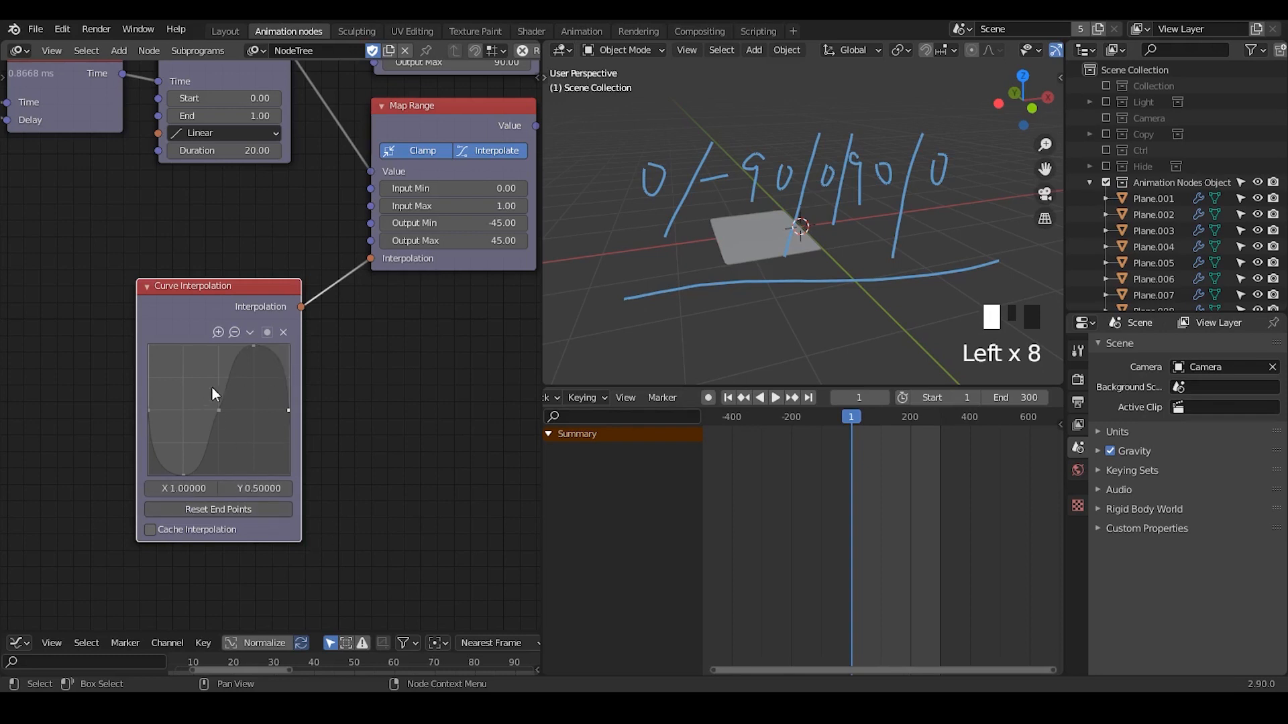
- Select all five points of the interpolation curve and change them to Vector Handle for straight segments
{"action": "left_click", "coordinate": [253, 347]}
{"action": "left_click", "coordinate": [184, 474], "text": "shift"}
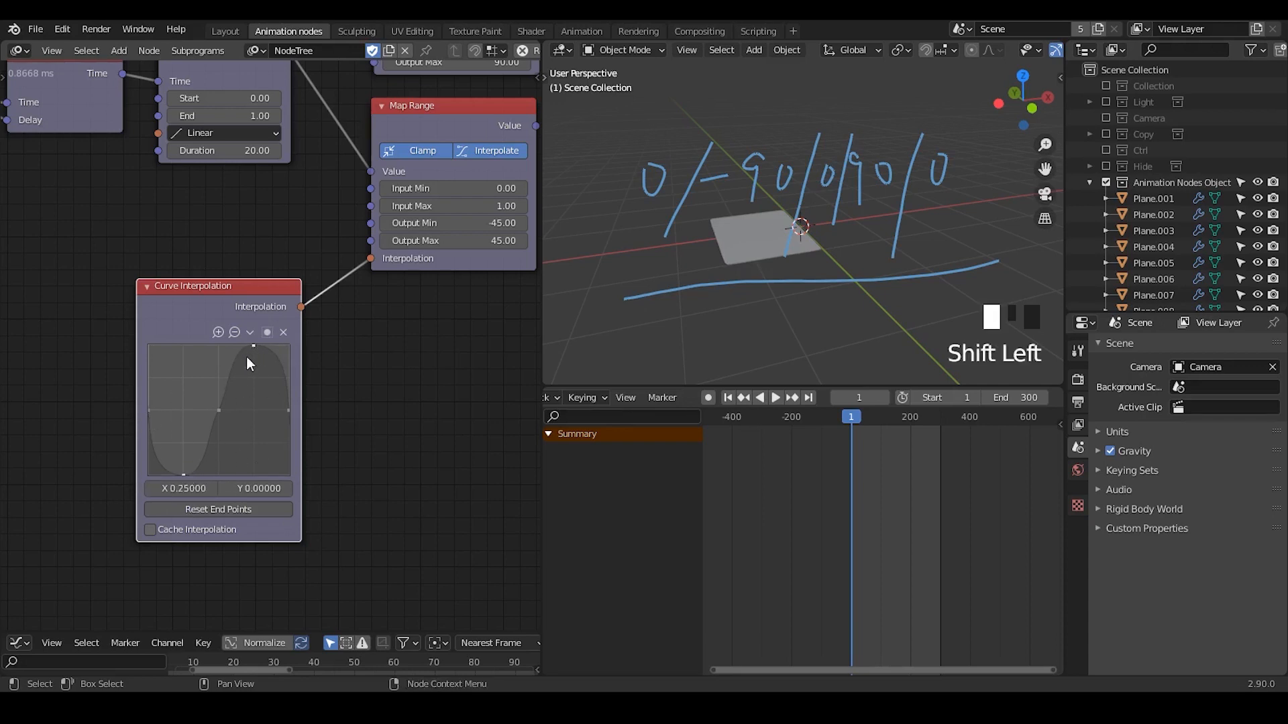
{"action": "left_click", "coordinate": [149, 411], "text": "shift"}
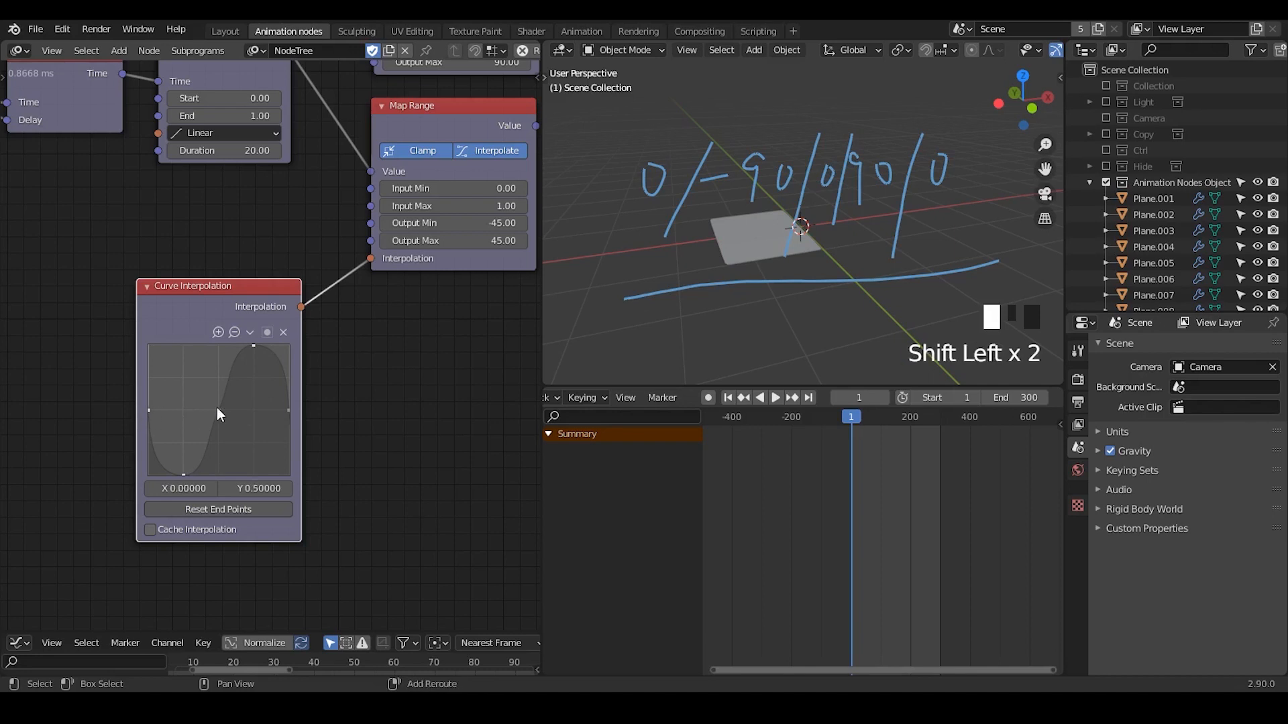
{"action": "left_click", "coordinate": [288, 409], "text": "shift"}
{"action": "left_click", "coordinate": [250, 333]}
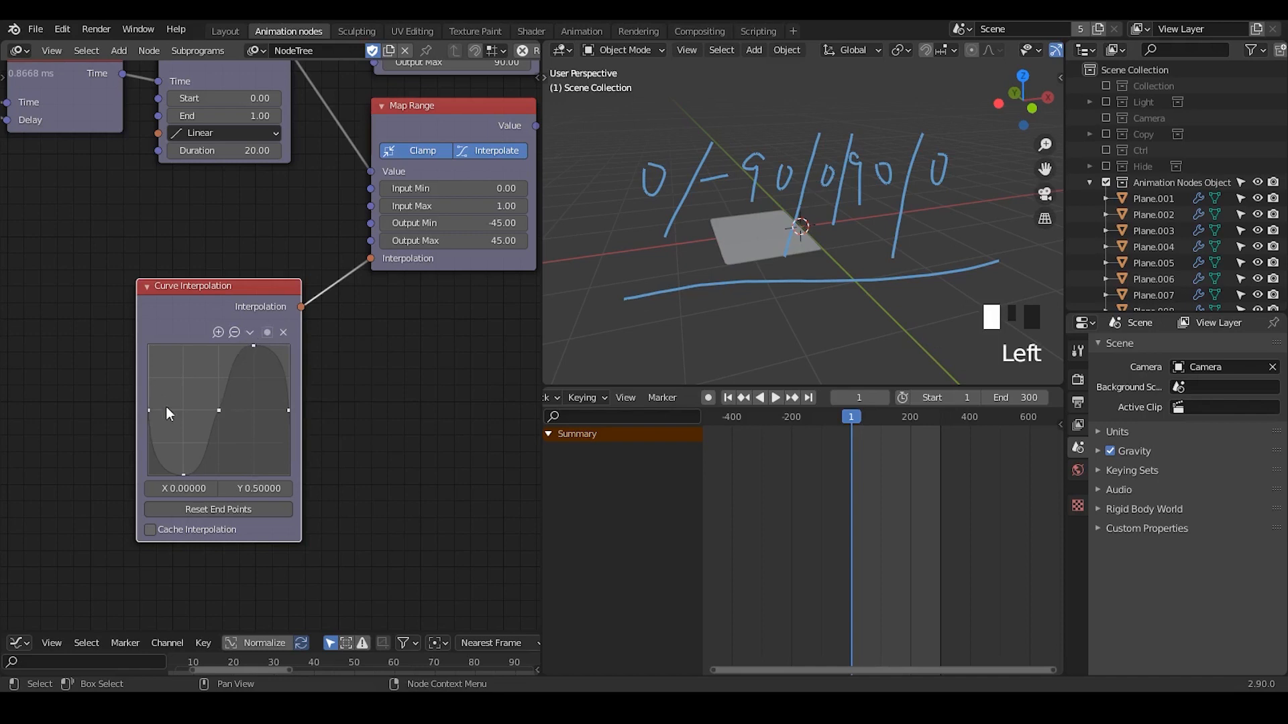
{"action": "left_click", "coordinate": [249, 333]}
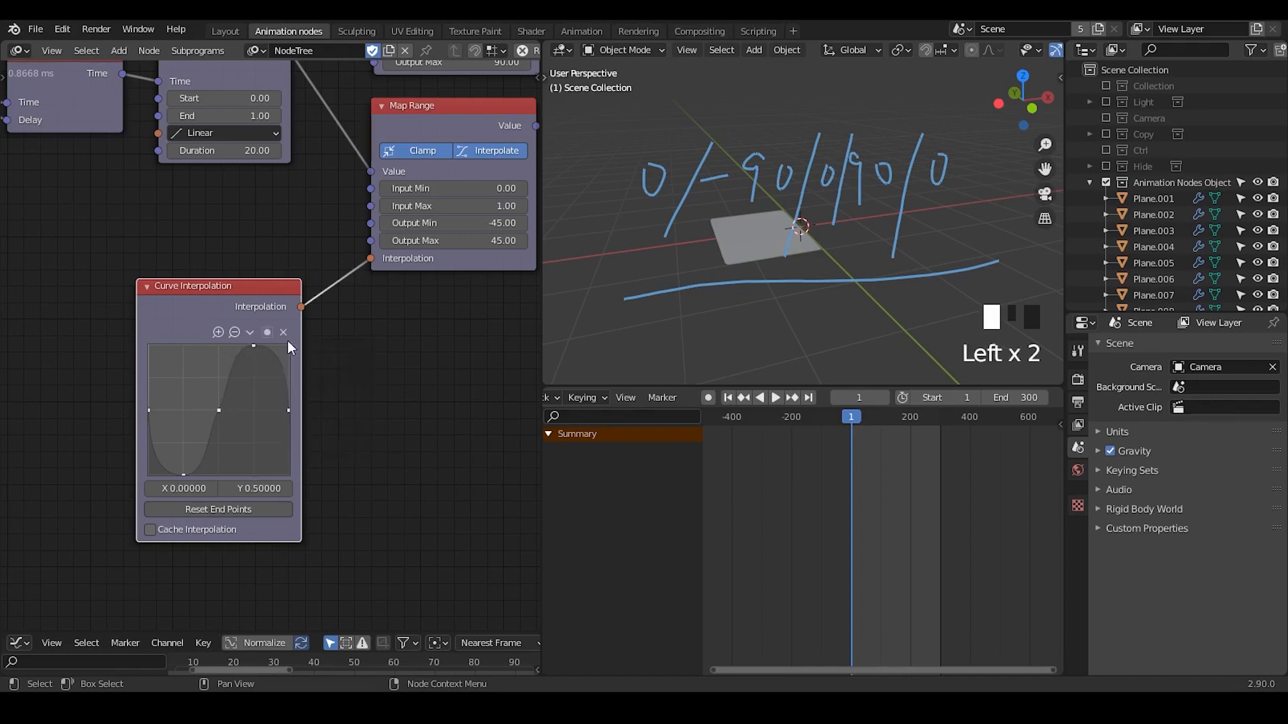
{"action": "left_click", "coordinate": [250, 333]}
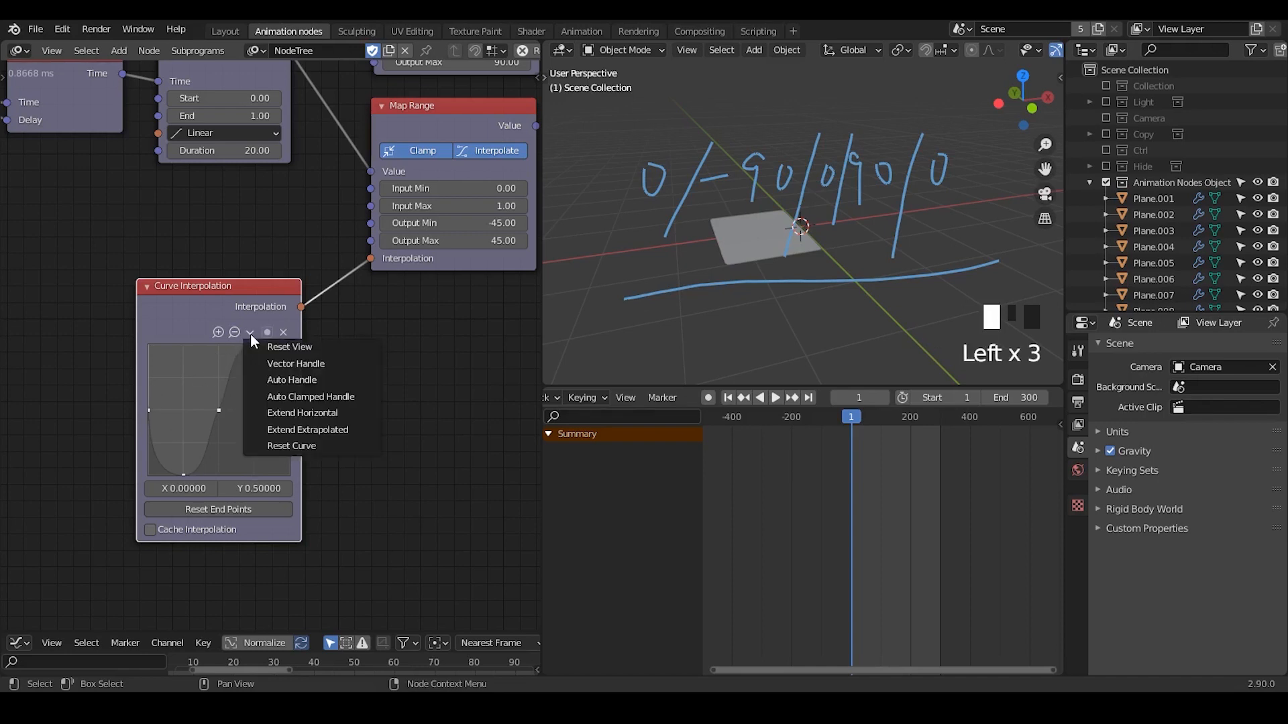
{"action": "left_click", "coordinate": [294, 368]}
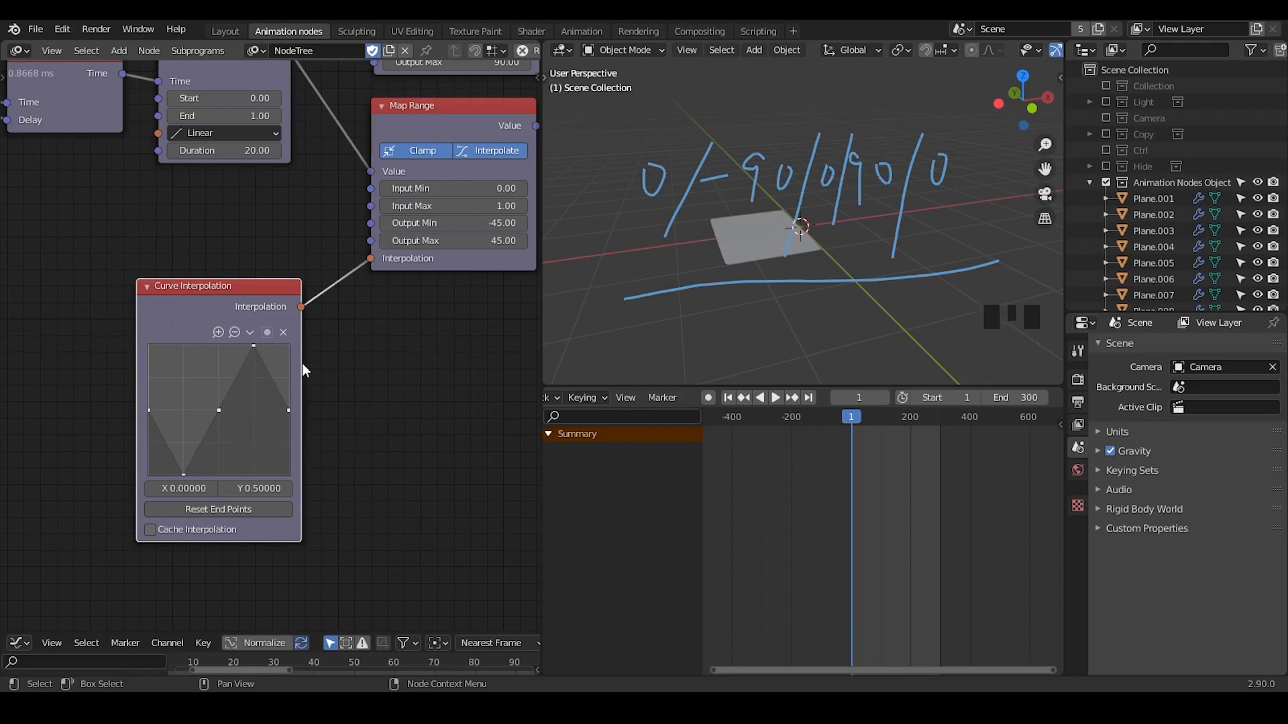
- Attach a Viewer node to the Value output of the second Map Range
{"action": "left_click", "coordinate": [462, 365]}
{"action": "scroll", "coordinate": [477, 361], "scroll_direction": "up", "scroll_amount": 1}
{"action": "middle_click_drag", "start_coordinate": [468, 360], "coordinate": [228, 521]}
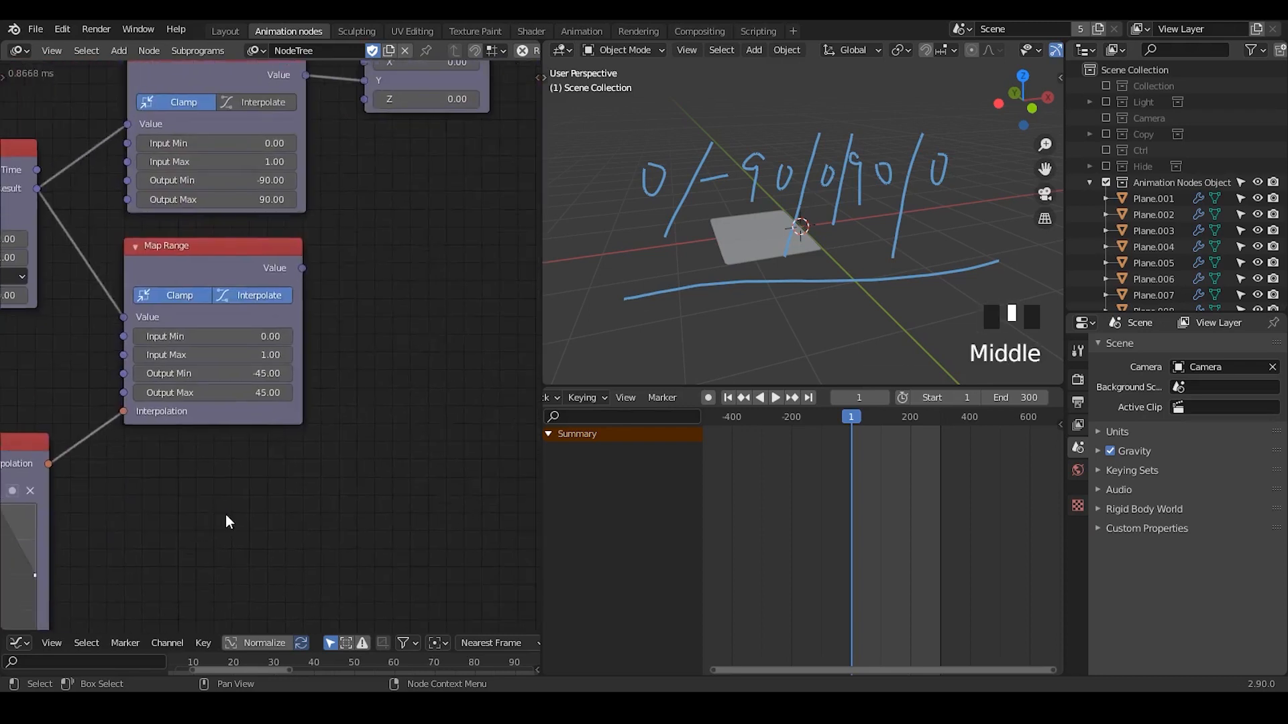
{"action": "middle_click_drag", "start_coordinate": [410, 276], "coordinate": [338, 348]}
{"action": "left_click", "coordinate": [198, 302]}
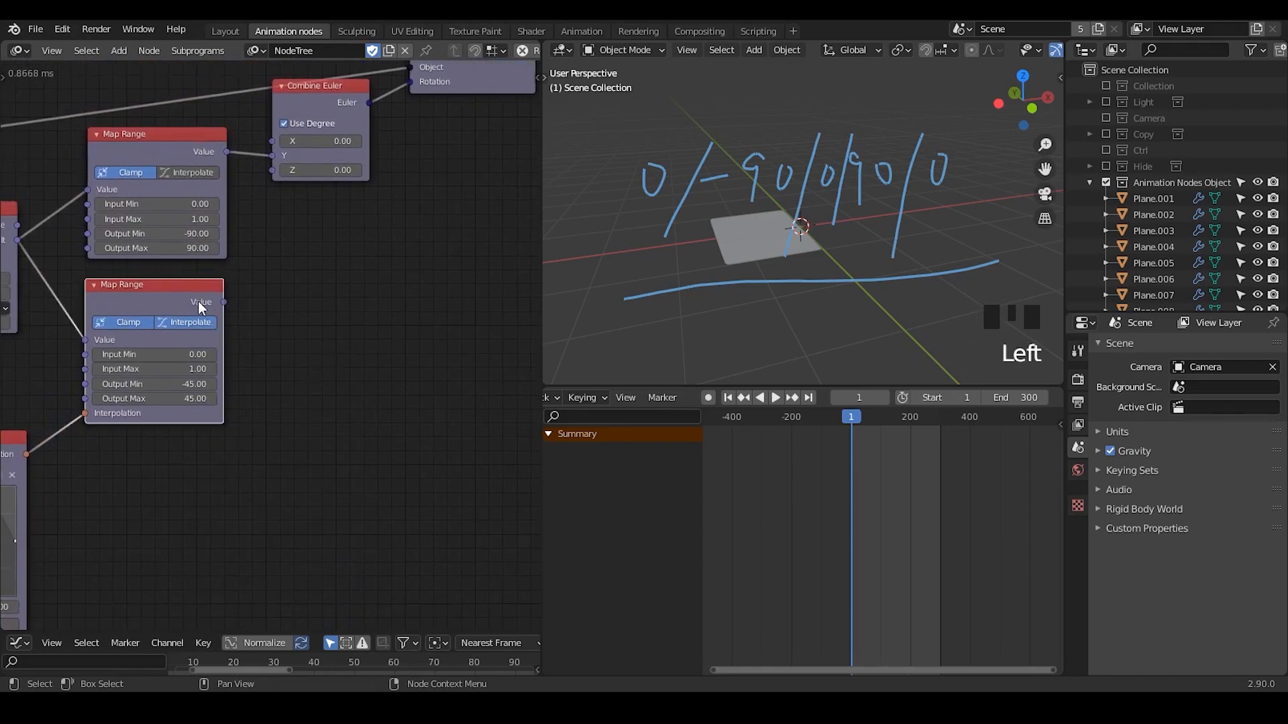
{"action": "key", "text": "w"}
{"action": "left_click", "coordinate": [213, 386]}
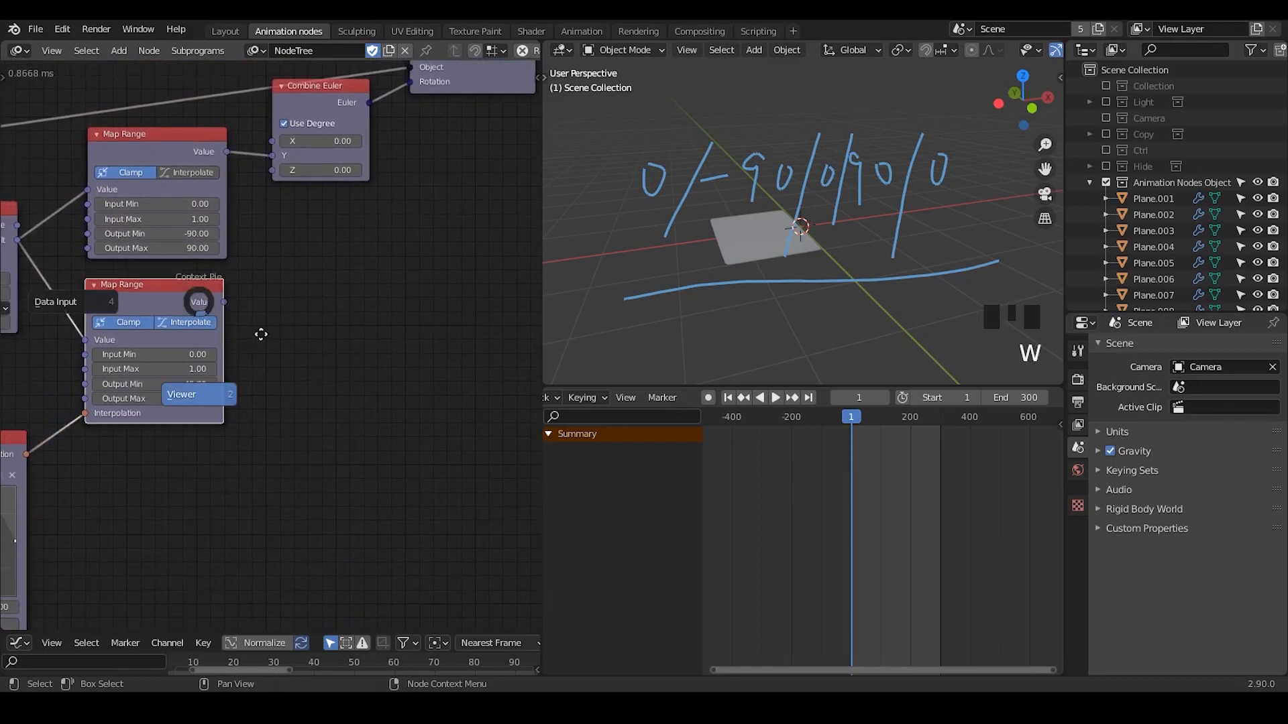
{"action": "left_click", "coordinate": [272, 369]}
{"action": "middle_click_drag", "start_coordinate": [278, 387], "coordinate": [332, 375]}
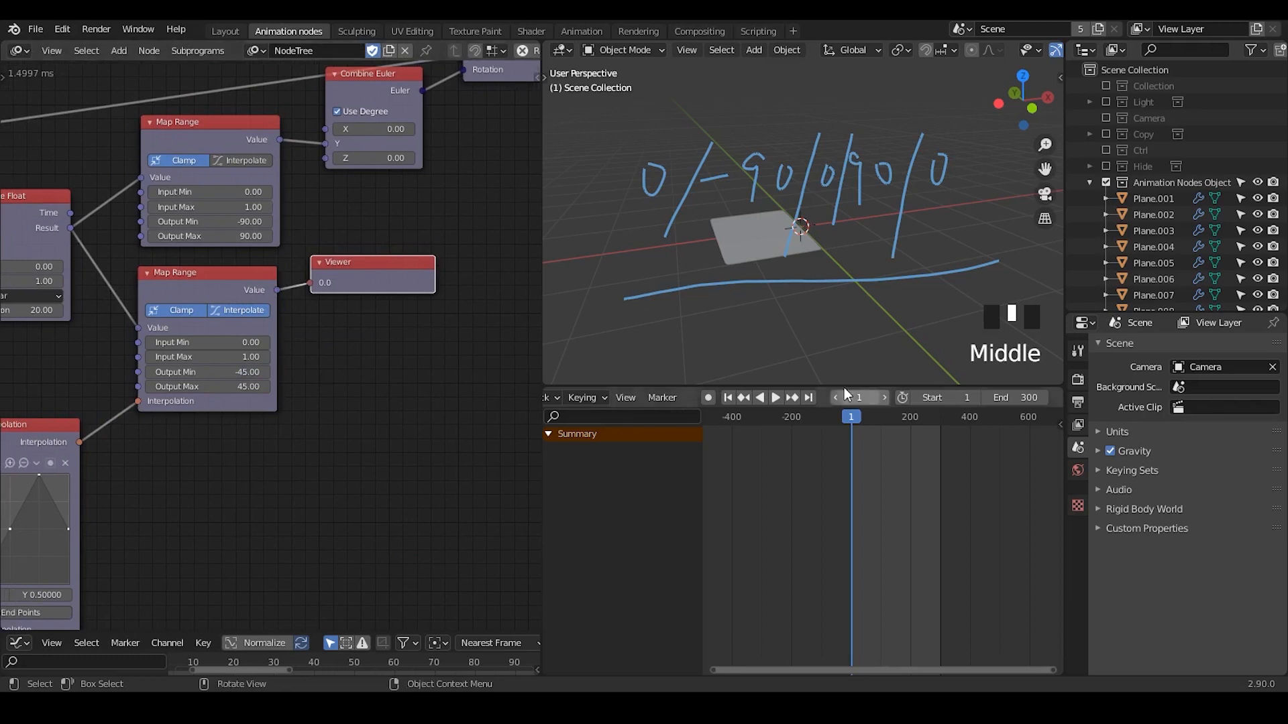
- Scrub the timeline to frame 119 to check the bend values in the Viewer, and delete the Viewer node
{"action": "left_click_drag", "start_coordinate": [853, 419], "coordinate": [887, 419]}
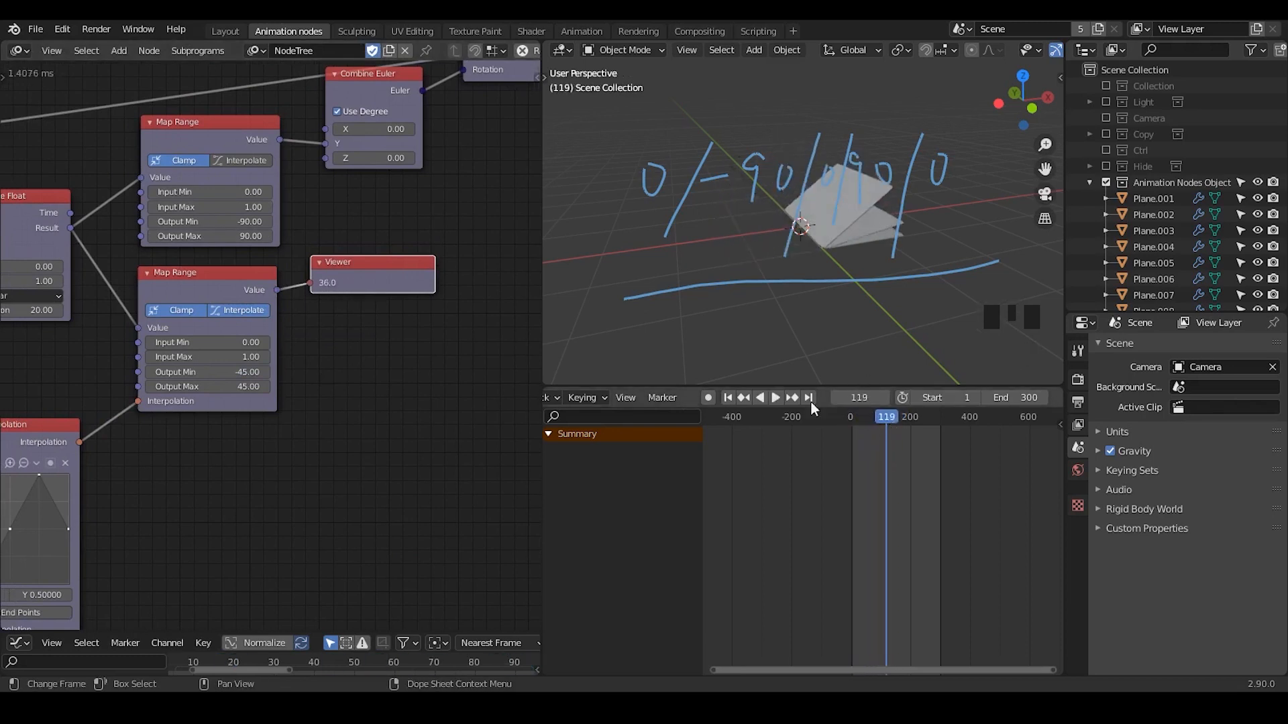
{"action": "left_click", "coordinate": [393, 268]}
{"action": "key", "text": "x"}
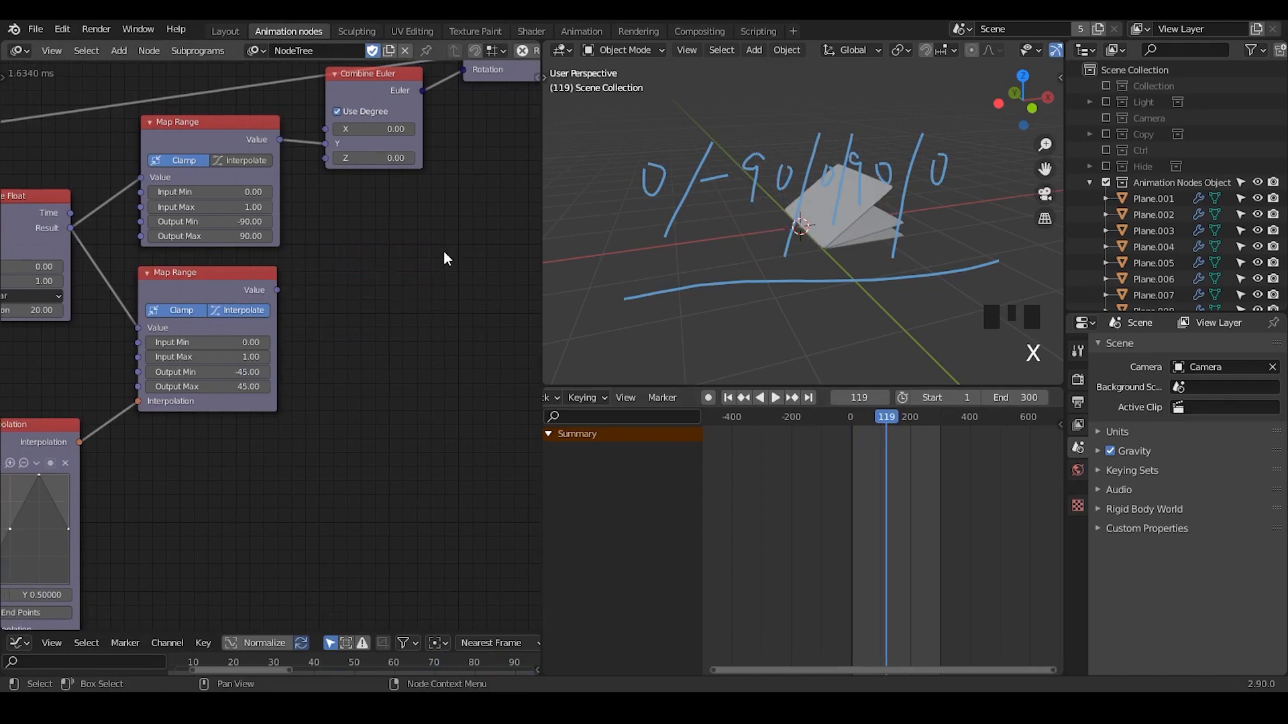
- Erase the handwritten bend values and the line beneath them from the 3D view
{"action": "middle_click_drag", "start_coordinate": [444, 259], "coordinate": [328, 388]}
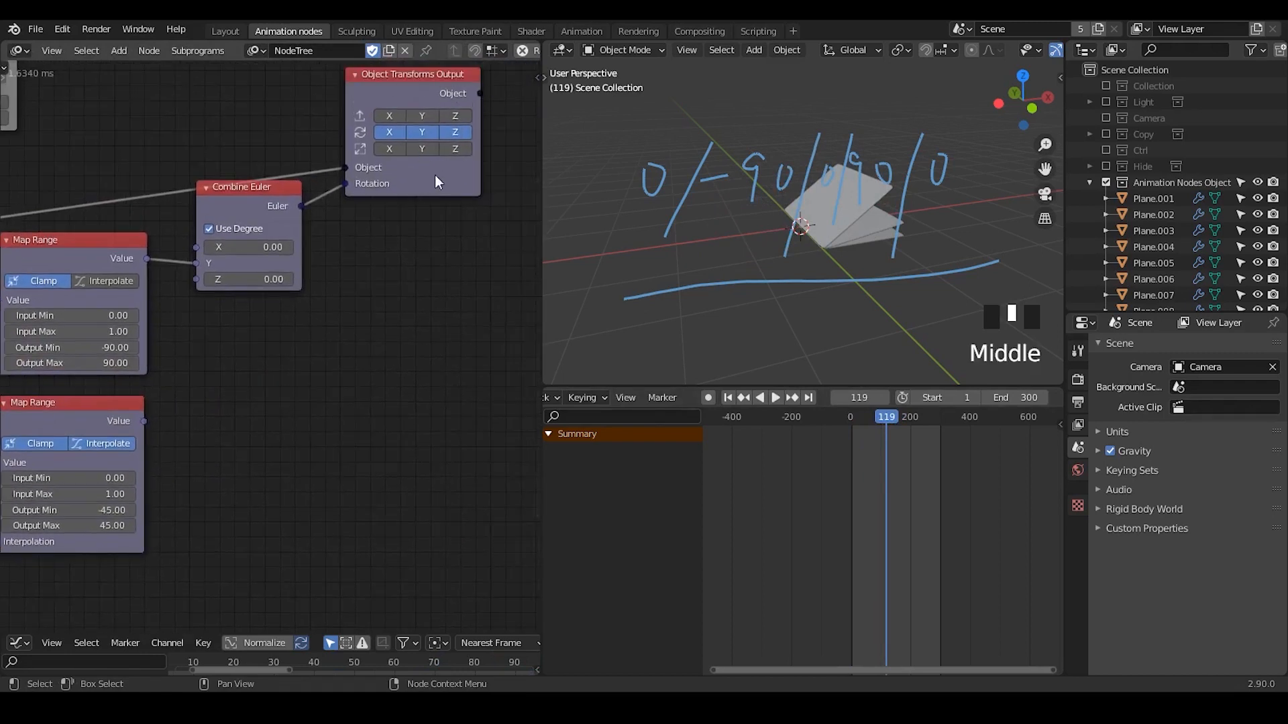
{"action": "key", "text": "d"}
{"action": "mouse_move", "coordinate": [838, 137]}
{"action": "right_mouse_down"}
{"action": "mouse_move", "coordinate": [767, 192]}
{"action": "mouse_move", "coordinate": [786, 156]}
{"action": "mouse_move", "coordinate": [1041, 169]}
{"action": "right_mouse_up"}
{"action": "right_click_drag", "start_coordinate": [765, 322], "coordinate": [848, 273]}
- Select the uppermost turning page in the 3D view to show its Simple Deform modifier
{"action": "left_click", "coordinate": [404, 139]}
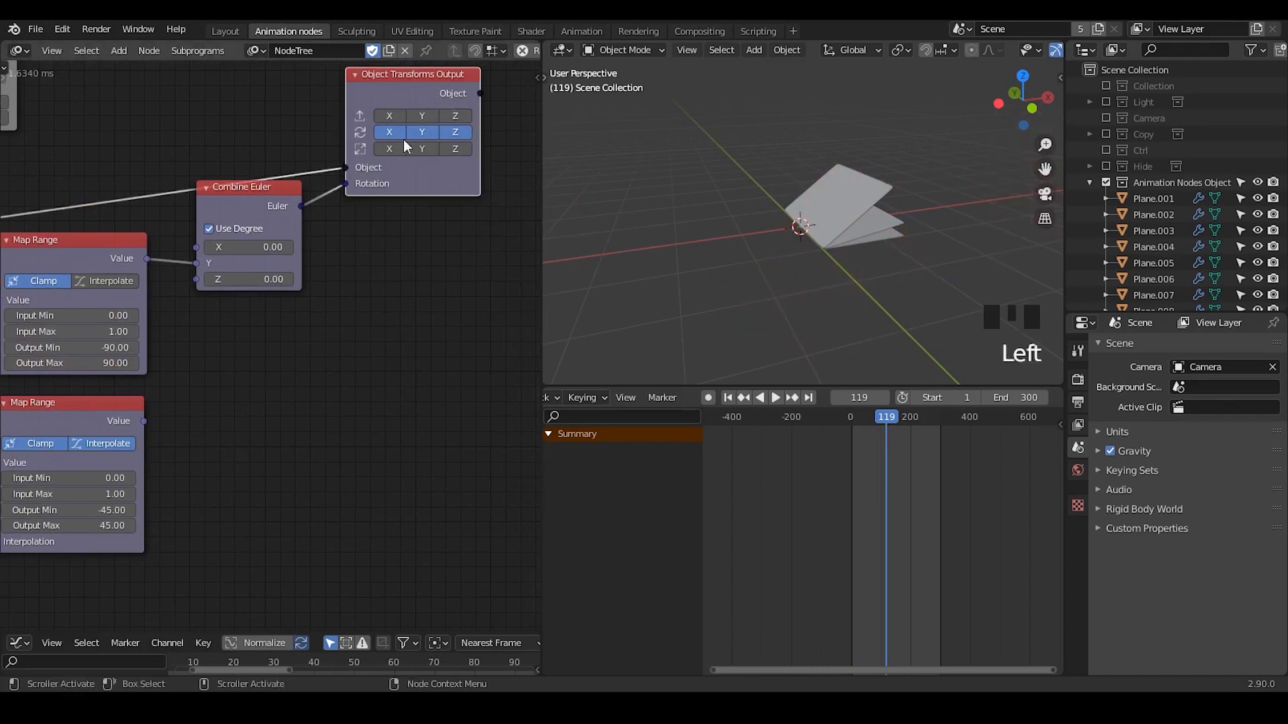
{"action": "left_click", "coordinate": [113, 415]}
{"action": "left_click", "coordinate": [844, 222]}
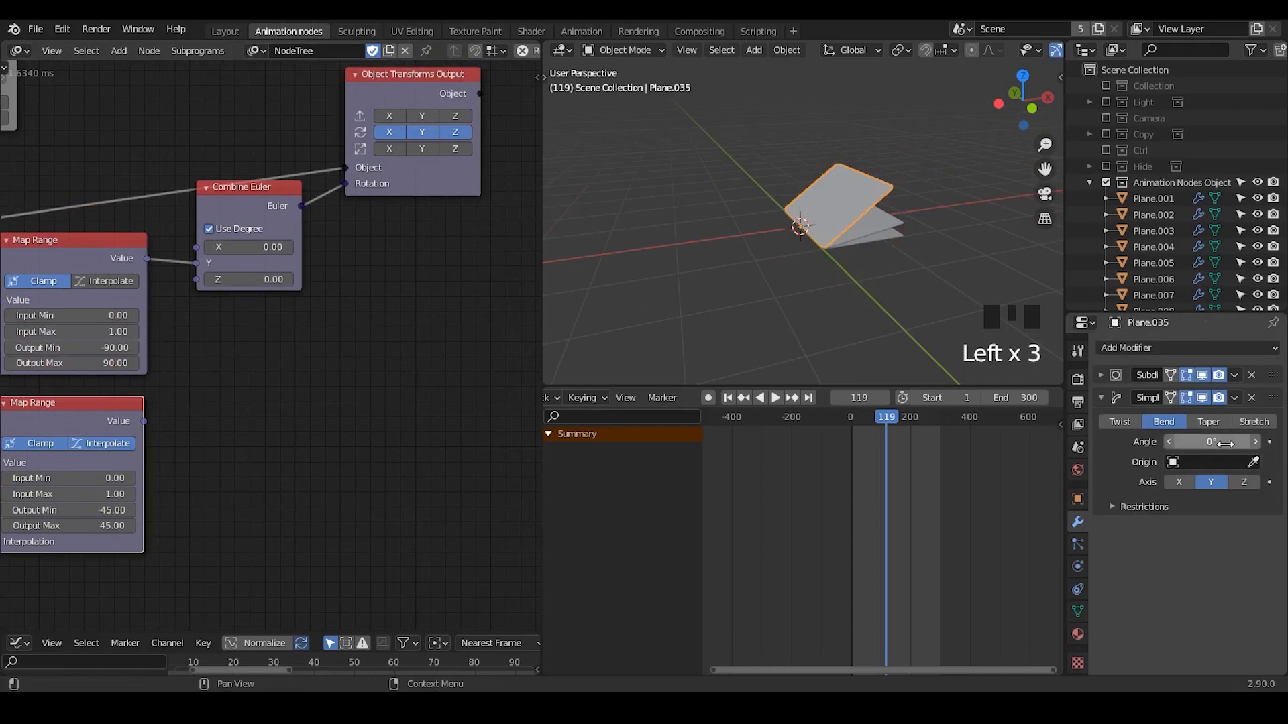
- Add an Object Attribute Output node beside Object Transforms Output and feed it that node's Object output
{"action": "middle_click_drag", "start_coordinate": [524, 114], "coordinate": [376, 206]}
{"action": "key", "text": "ctrl+a"}
{"action": "type", "text": "object at"}
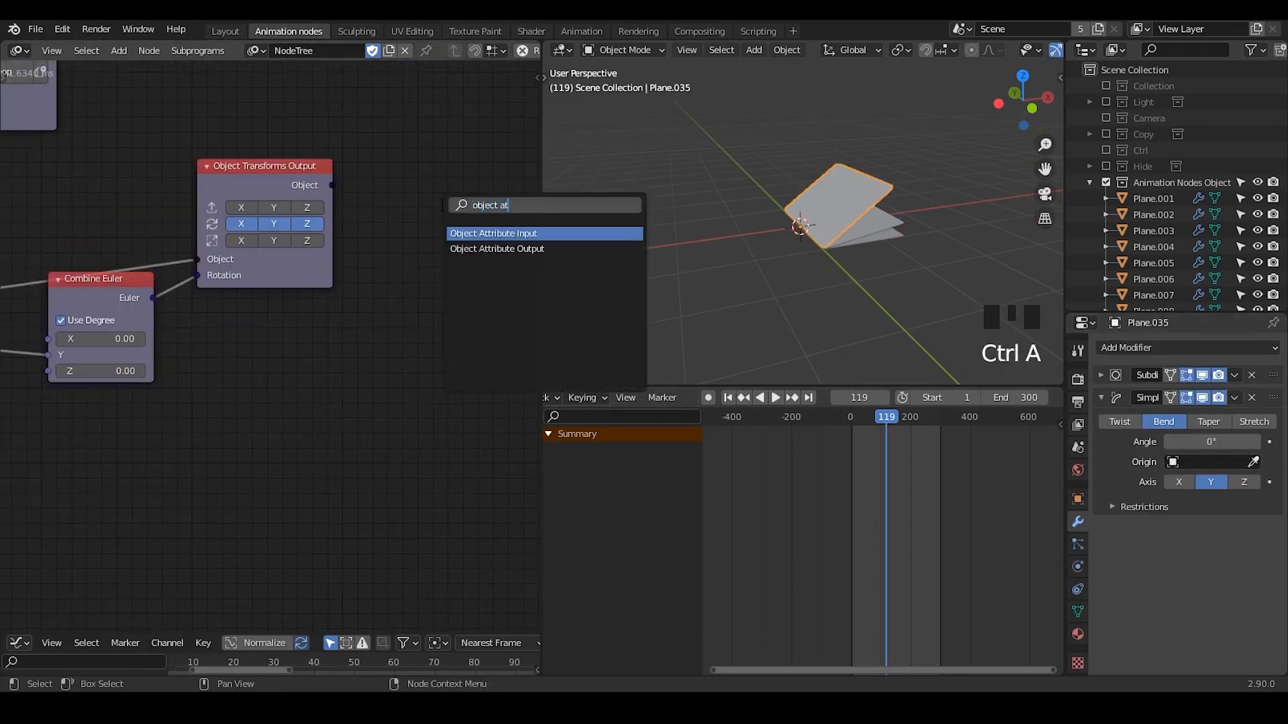
{"action": "key", "text": "Down"}
{"action": "key", "text": "Return"}
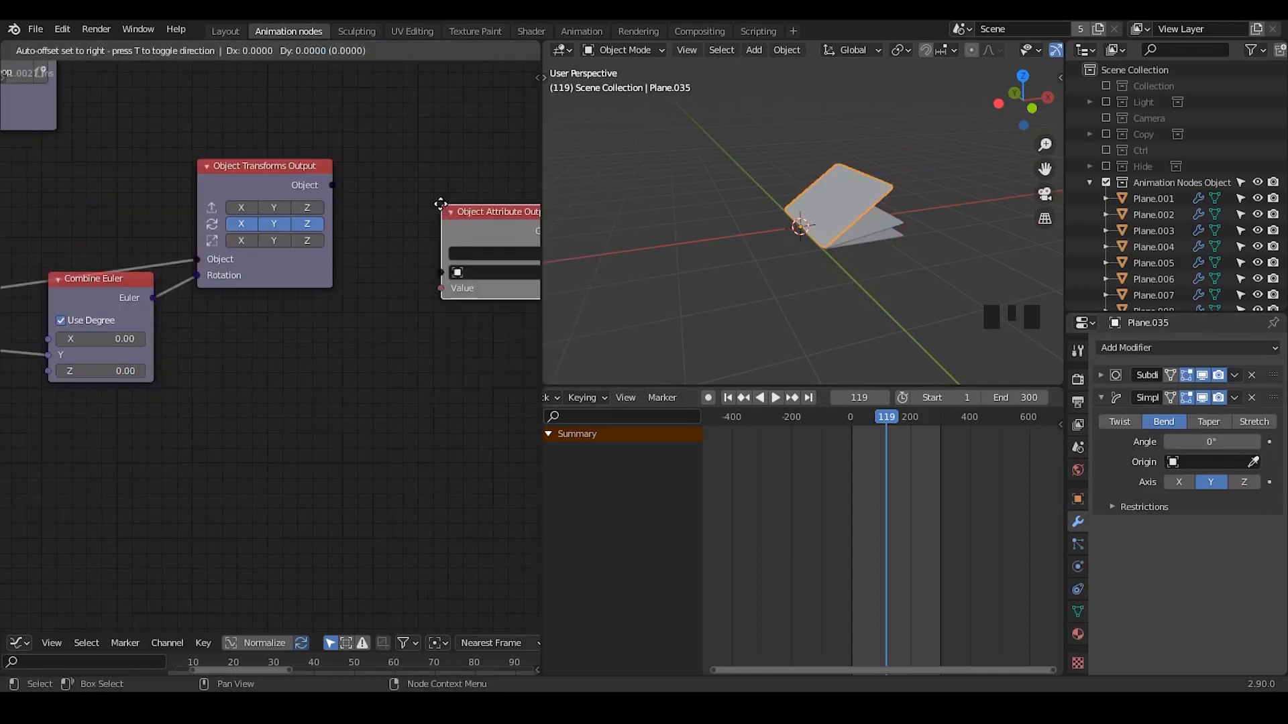
{"action": "left_click", "coordinate": [366, 203]}
{"action": "left_click_drag", "start_coordinate": [332, 191], "coordinate": [473, 234]}
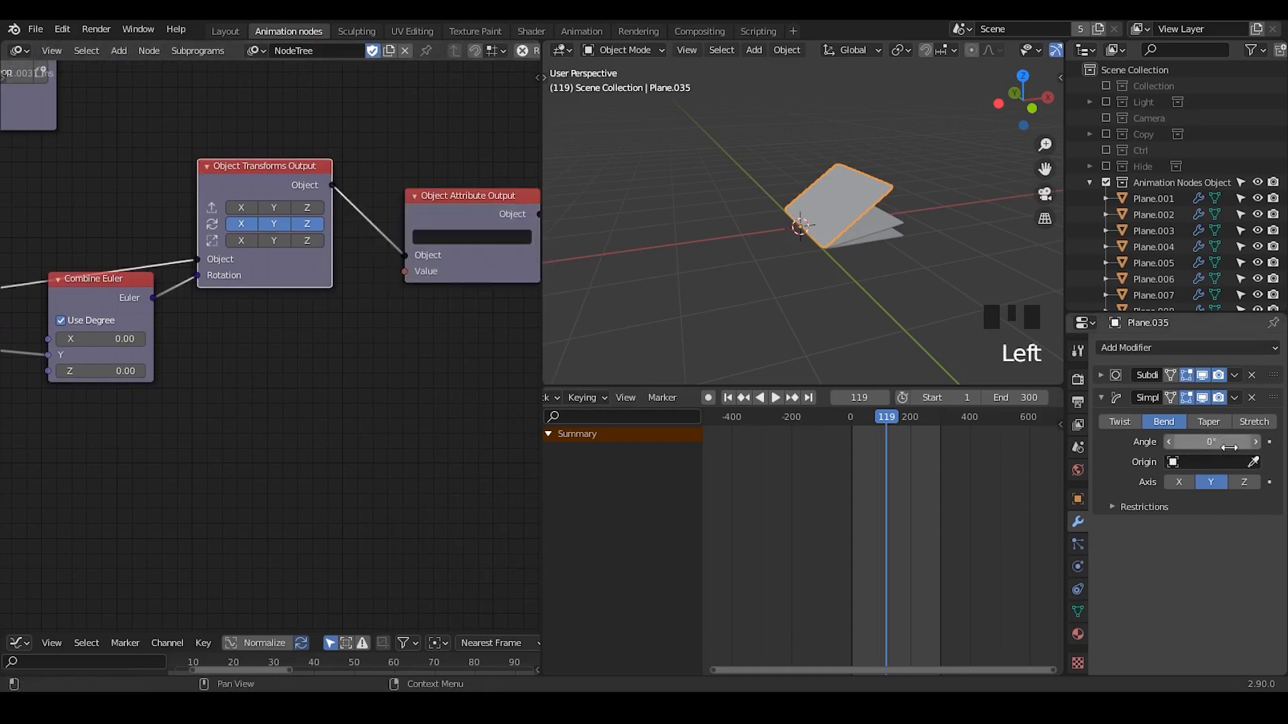
- Put the Simple Deform Angle's data path in Object Attribute Output and feed its Value input from the lower Map Range
{"action": "right_click", "coordinate": [1217, 442]}
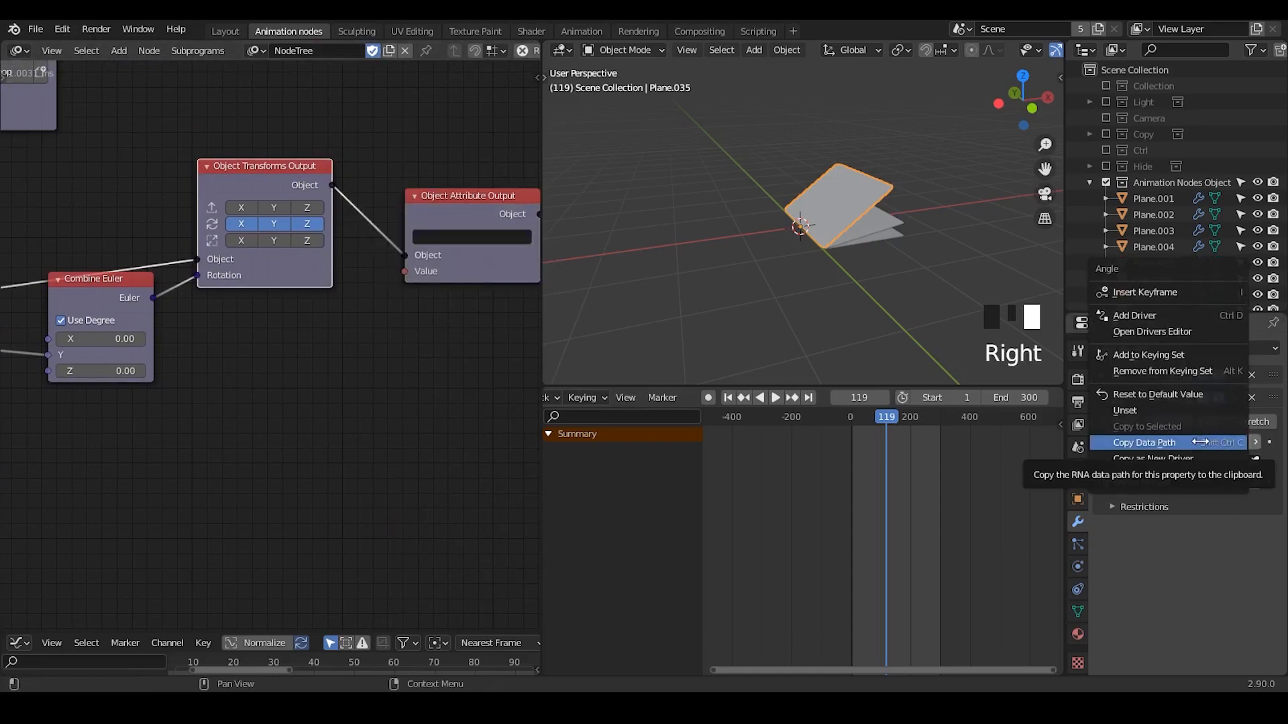
{"action": "left_click", "coordinate": [1201, 442]}
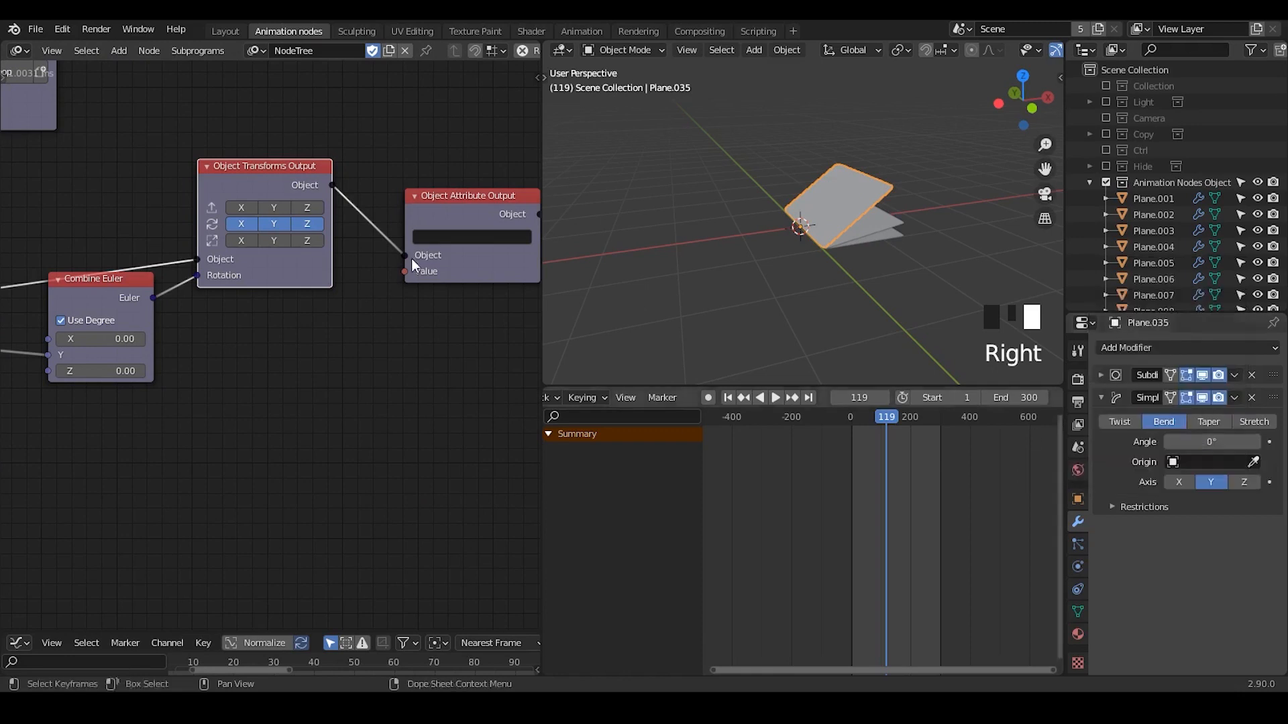
{"action": "left_click", "coordinate": [452, 238]}
{"action": "key", "text": "ctrl+v"}
{"action": "left_click", "coordinate": [421, 298]}
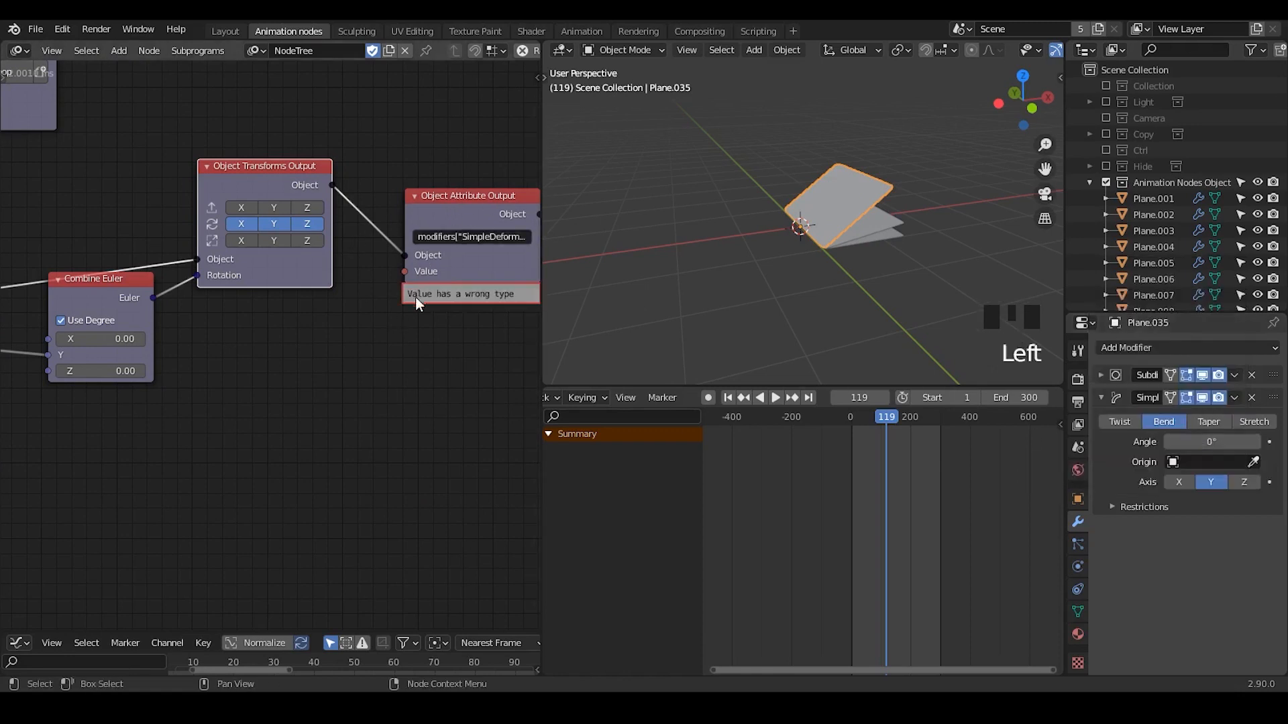
{"action": "middle_click_drag", "start_coordinate": [416, 296], "coordinate": [79, 429]}
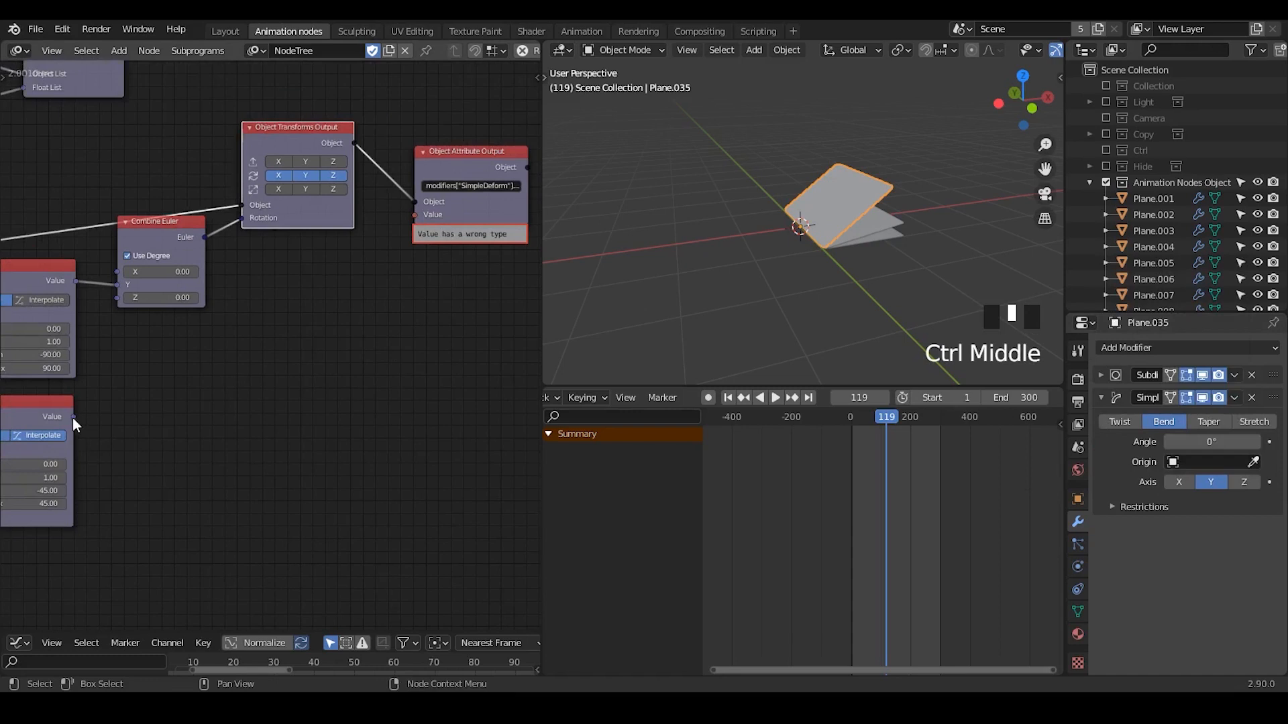
{"action": "left_click_drag", "start_coordinate": [73, 417], "coordinate": [416, 214]}
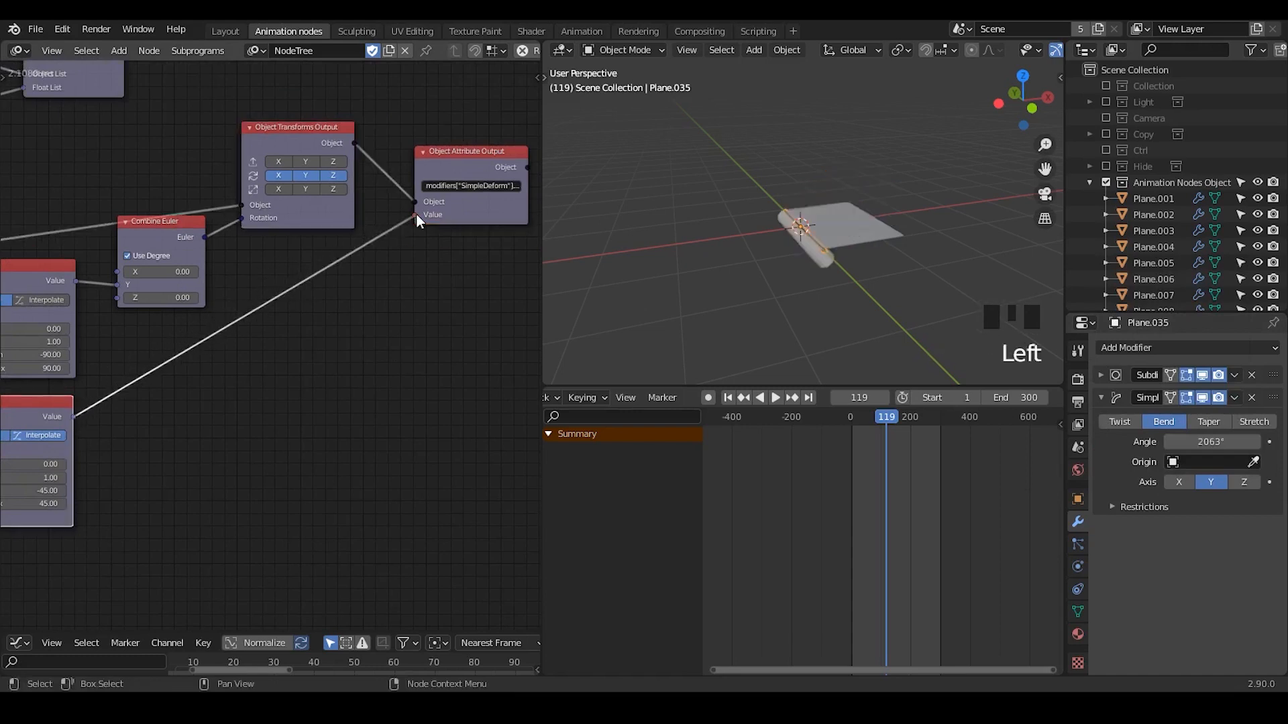
- Scrub the timeline to frame 105 and select the curled-up page to inspect its Simple Deform angle
{"action": "middle_click_drag", "start_coordinate": [837, 252], "coordinate": [892, 443]}
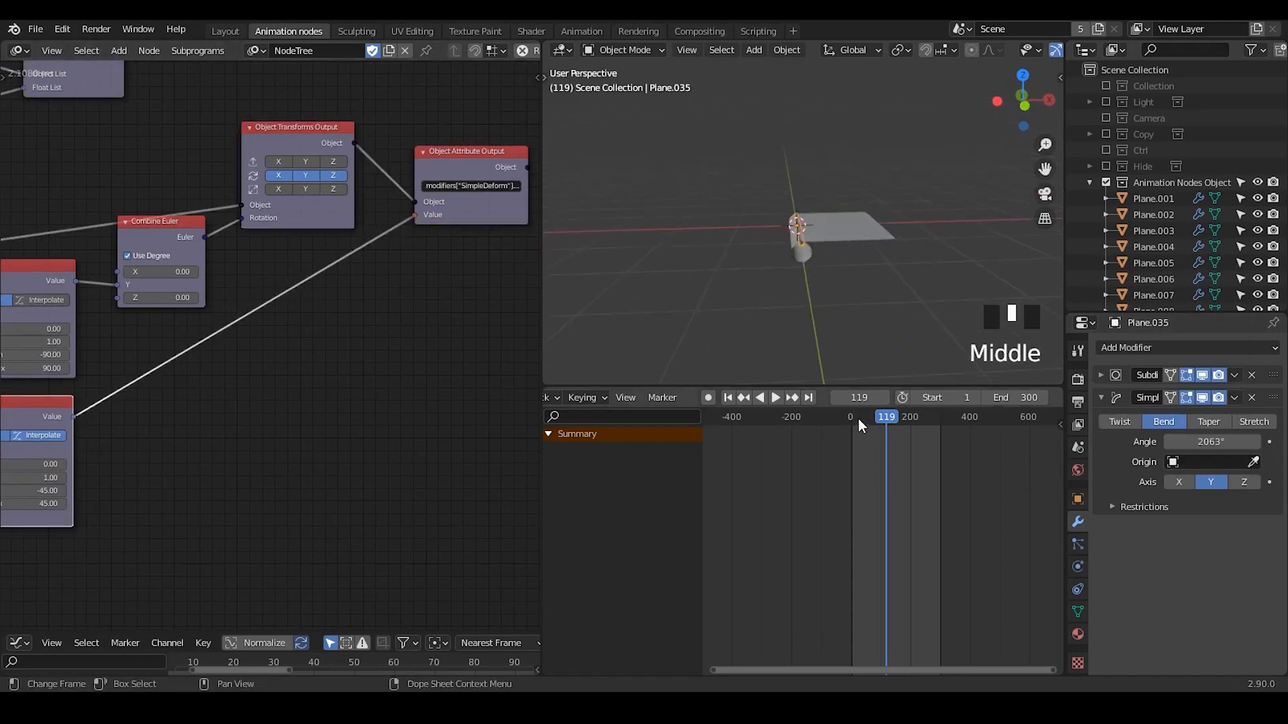
{"action": "left_click_drag", "start_coordinate": [858, 418], "coordinate": [881, 418]}
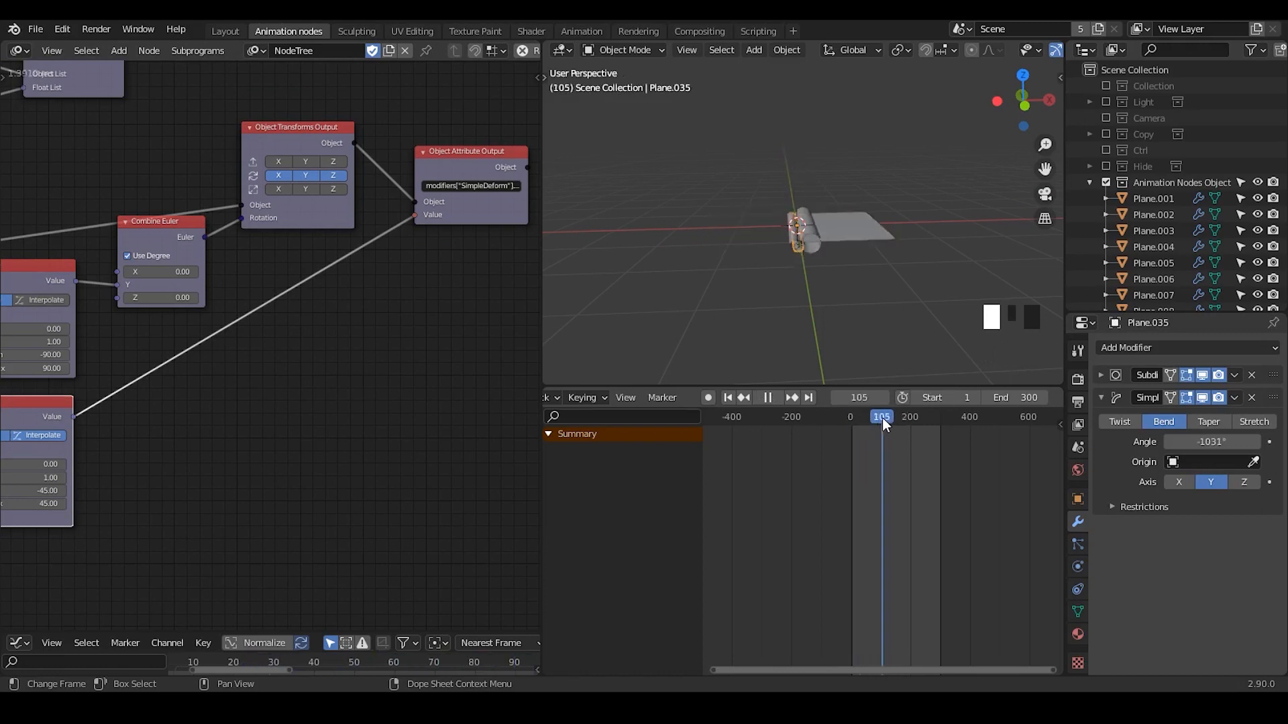
{"action": "left_click", "coordinate": [860, 234]}
{"action": "left_click", "coordinate": [809, 229]}
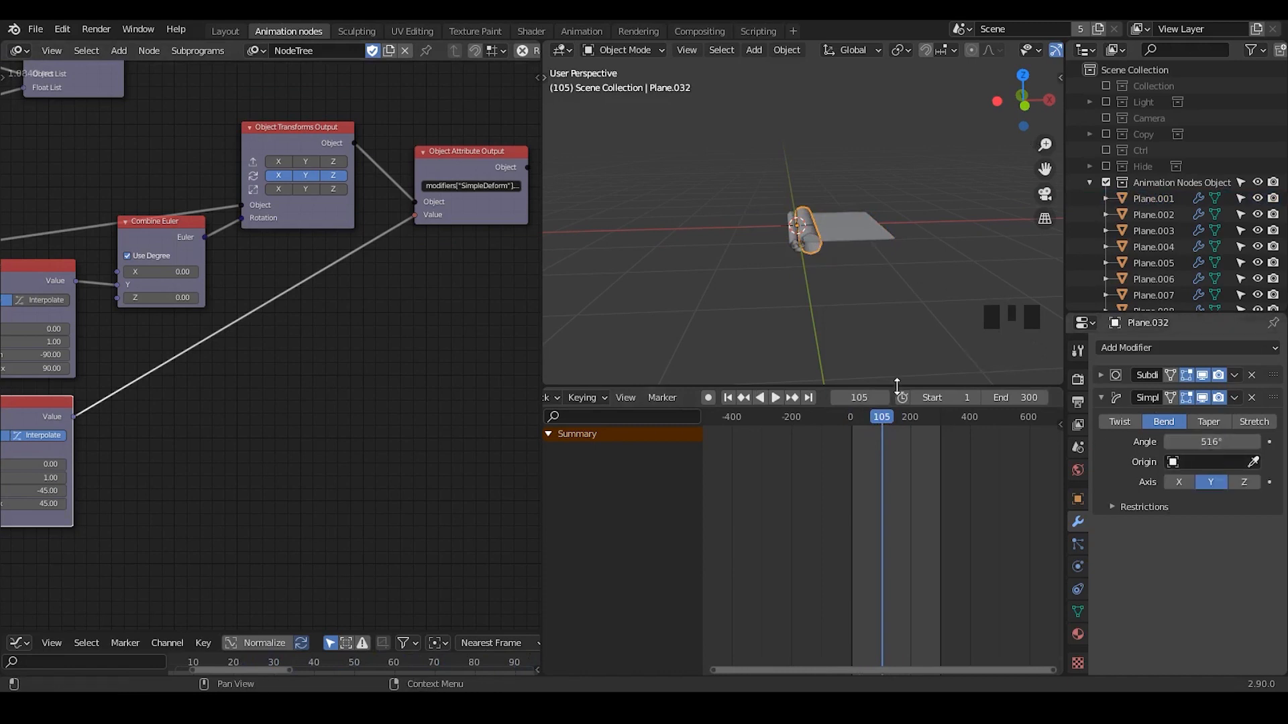
- Insert a Convert Angle node between the lower Map Range and Object Attribute Output, set to Degree to Radian
{"action": "middle_click_drag", "start_coordinate": [365, 351], "coordinate": [604, 313]}
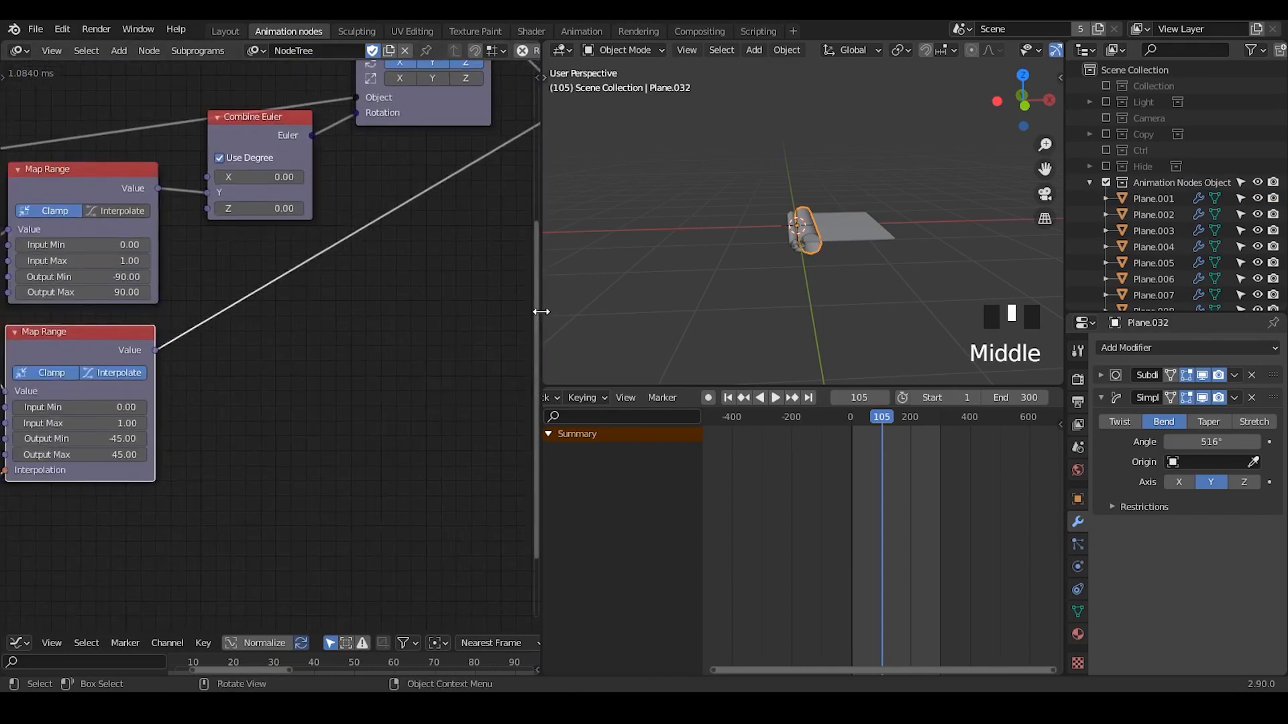
{"action": "left_click_drag", "start_coordinate": [541, 311], "coordinate": [608, 311]}
{"action": "key", "text": "ctrl+a"}
{"action": "type", "text": "radian"}
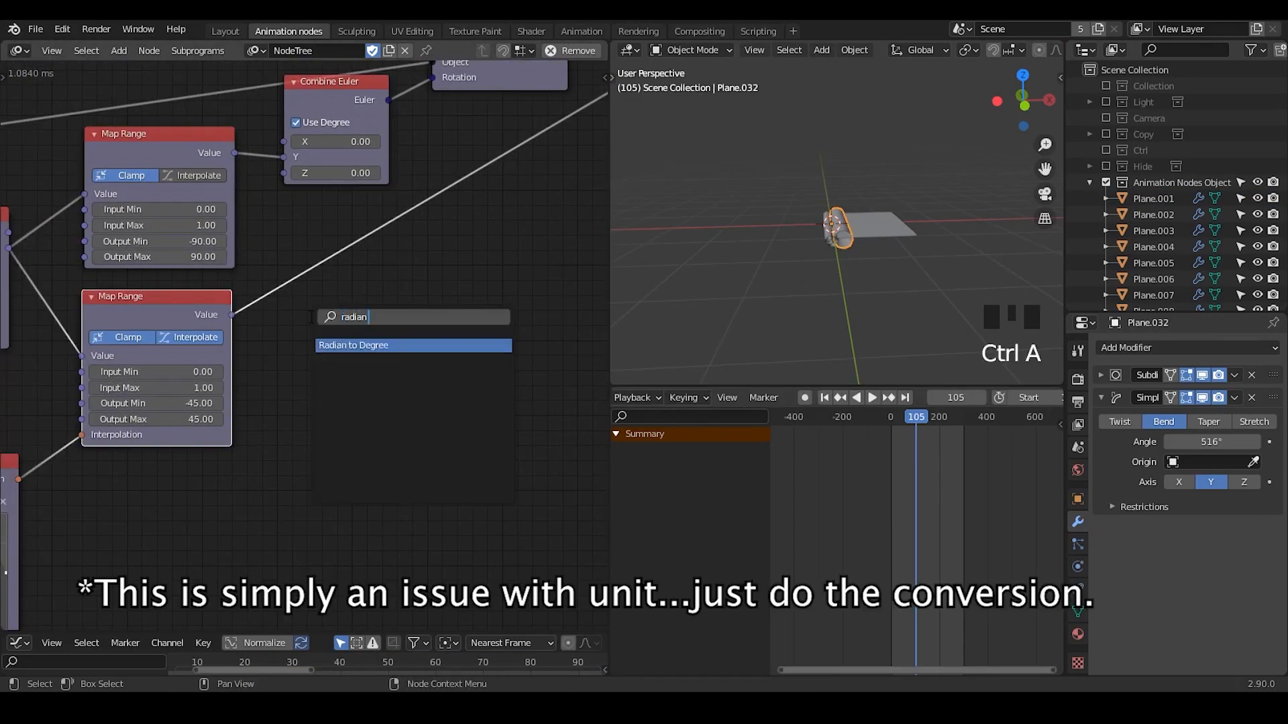
{"action": "key", "text": "Return"}
{"action": "left_click", "coordinate": [330, 239]}
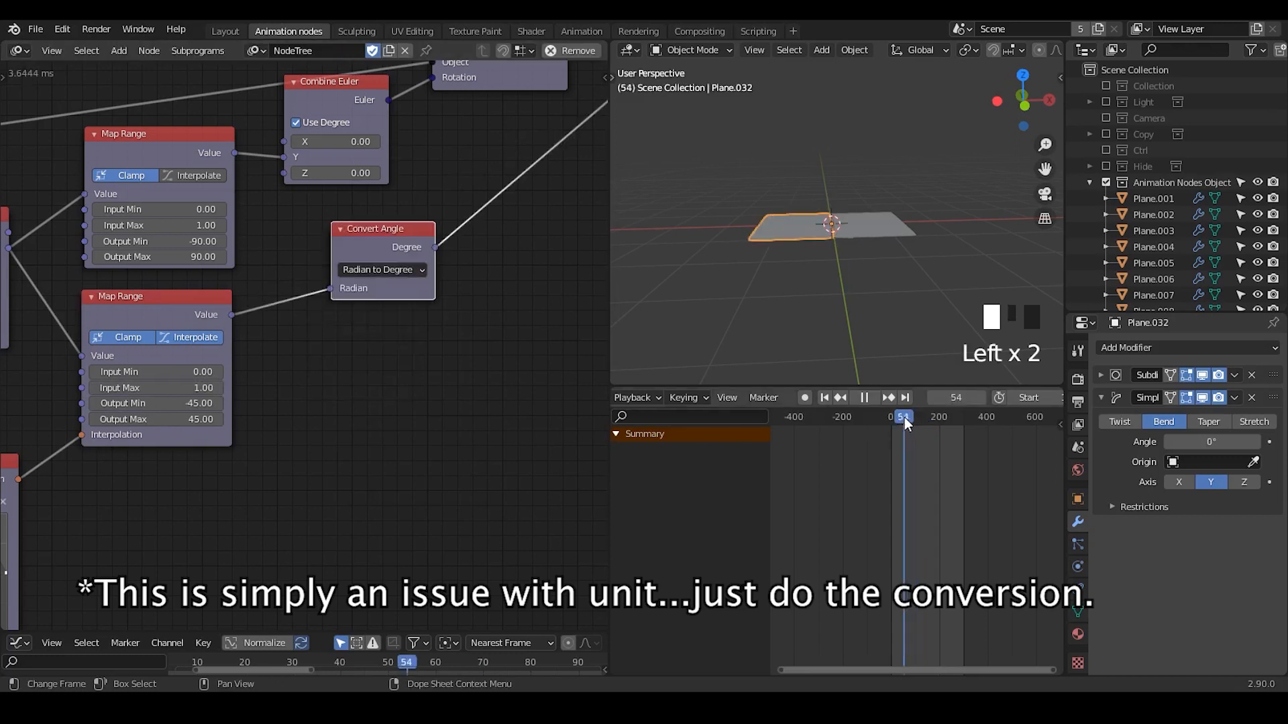
{"action": "left_click_drag", "start_coordinate": [905, 418], "coordinate": [911, 417]}
{"action": "left_click", "coordinate": [395, 270]}
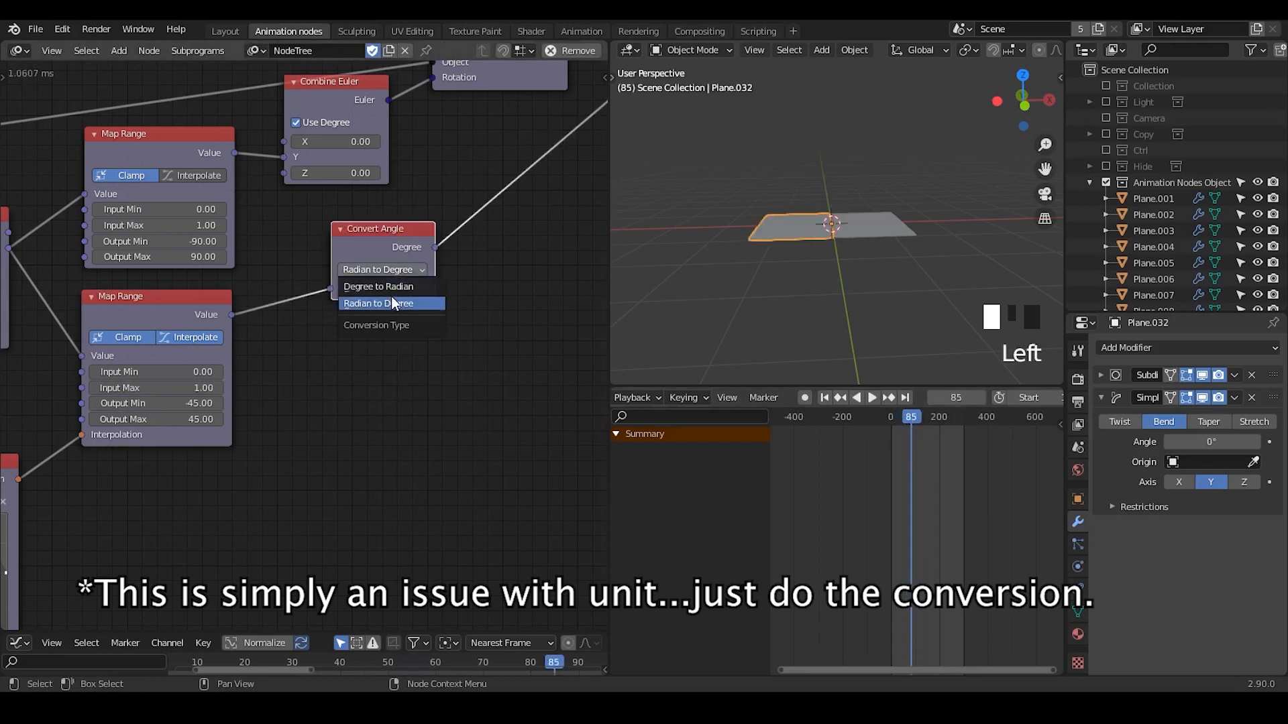
{"action": "left_click", "coordinate": [385, 289]}
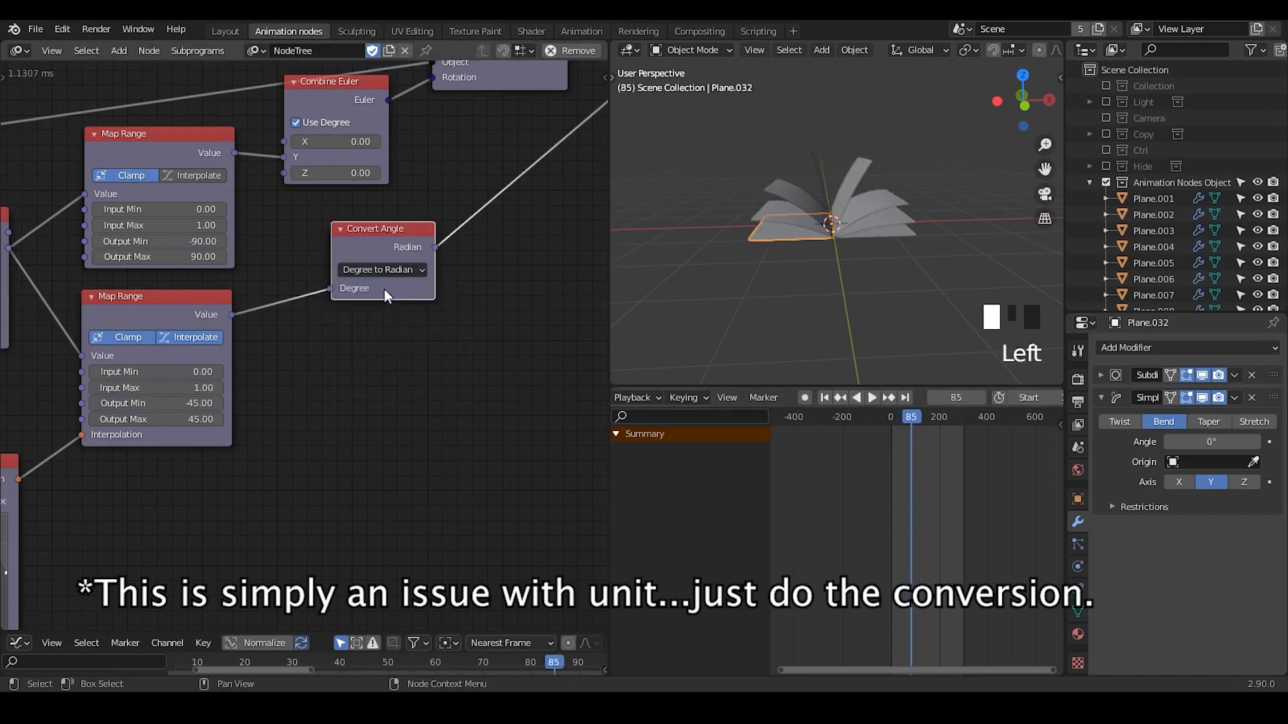
- Scrub the timeline to frame 63 and select the upright page and its left-leaning neighbour to compare their bend angles
{"action": "left_click", "coordinate": [894, 417]}
{"action": "left_click_drag", "start_coordinate": [904, 417], "coordinate": [915, 416]}
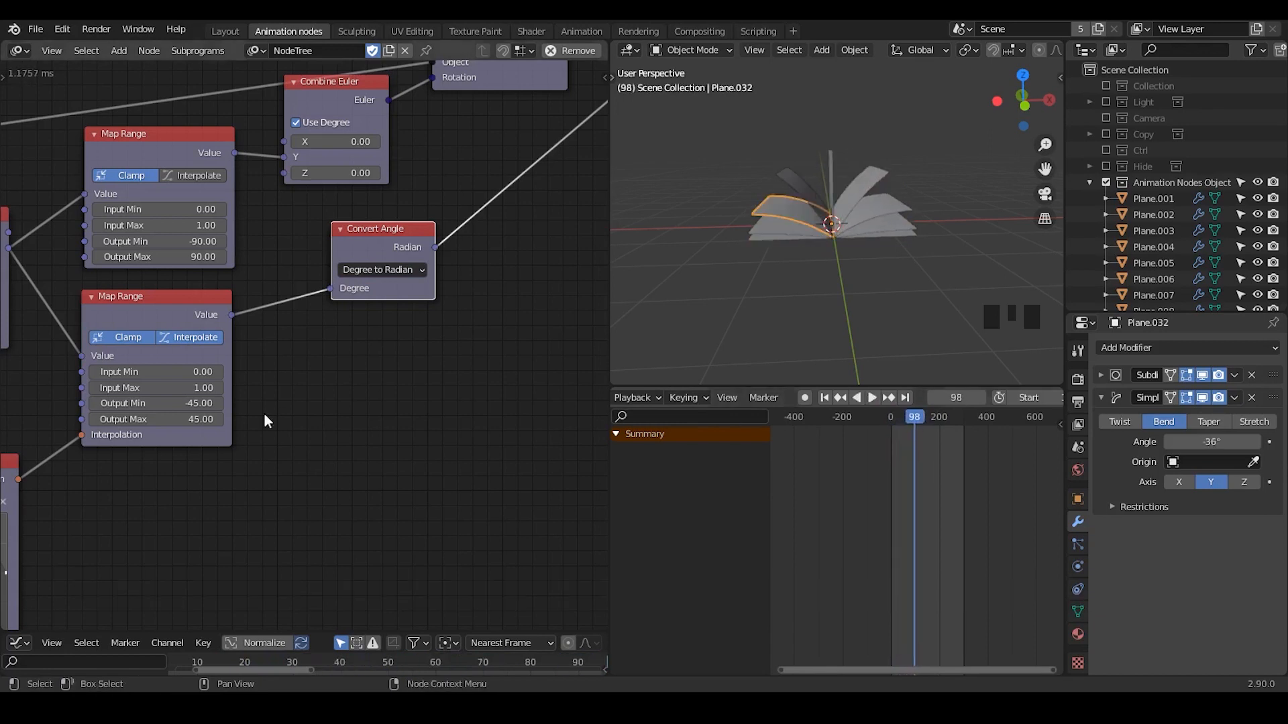
{"action": "middle_click_drag", "start_coordinate": [247, 420], "coordinate": [449, 333]}
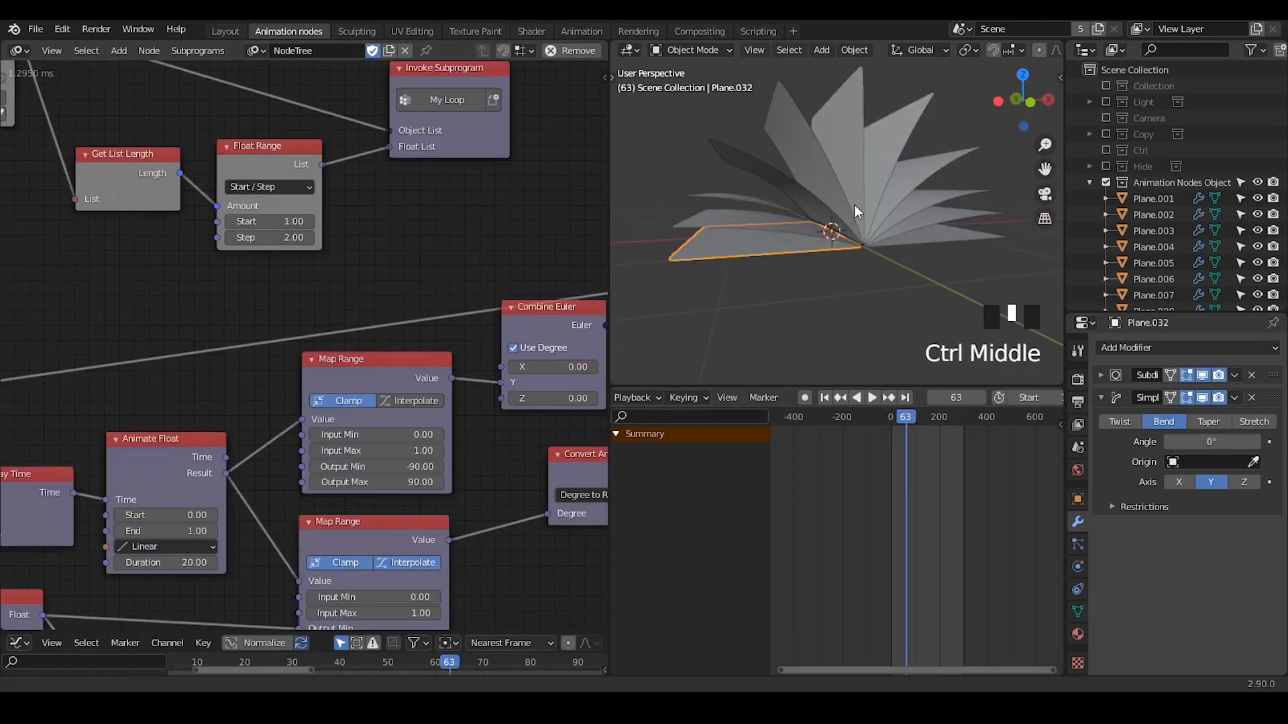
{"action": "middle_click_drag", "start_coordinate": [854, 204], "coordinate": [862, 271], "text": "ctrl"}
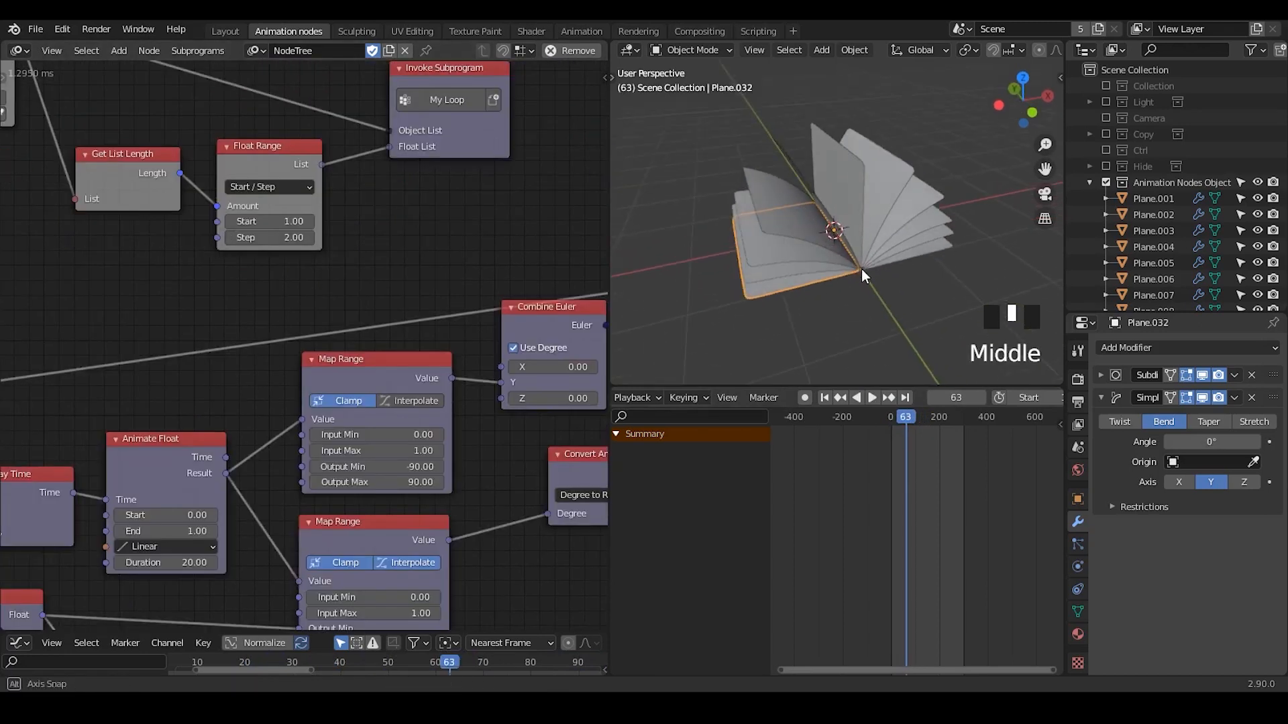
{"action": "left_click", "coordinate": [836, 195]}
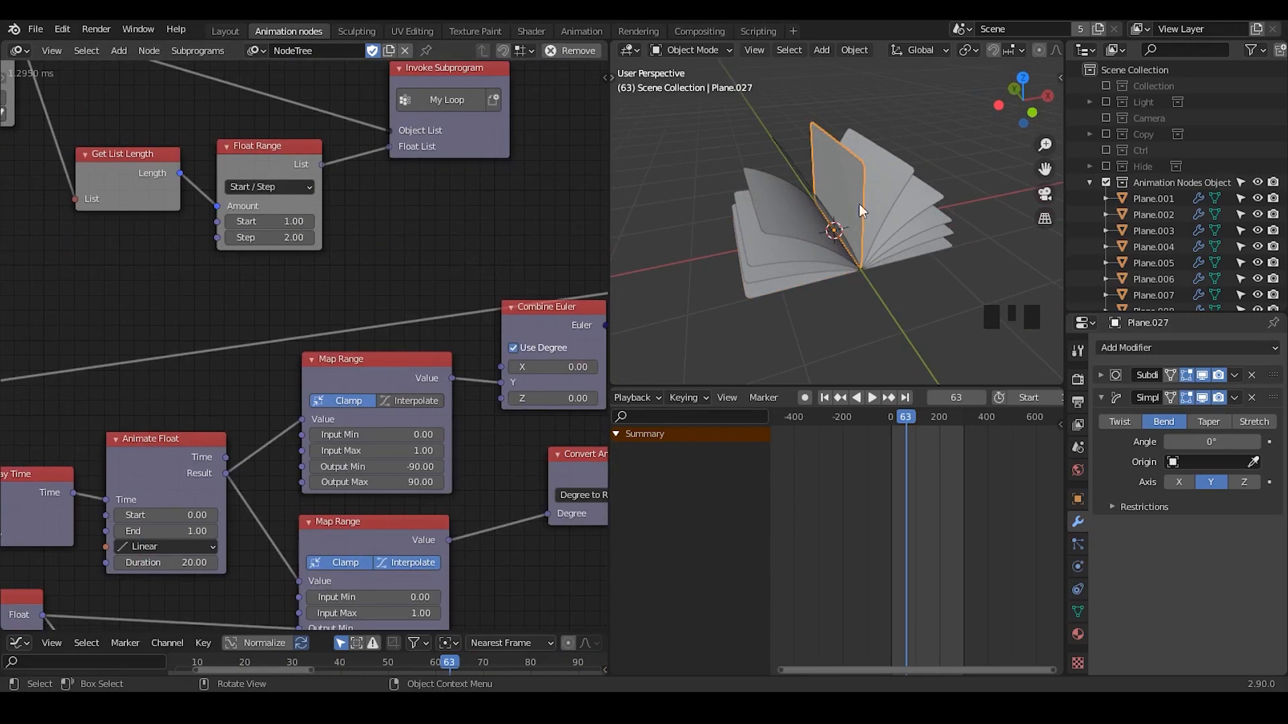
{"action": "middle_click_drag", "start_coordinate": [852, 332], "coordinate": [851, 283]}
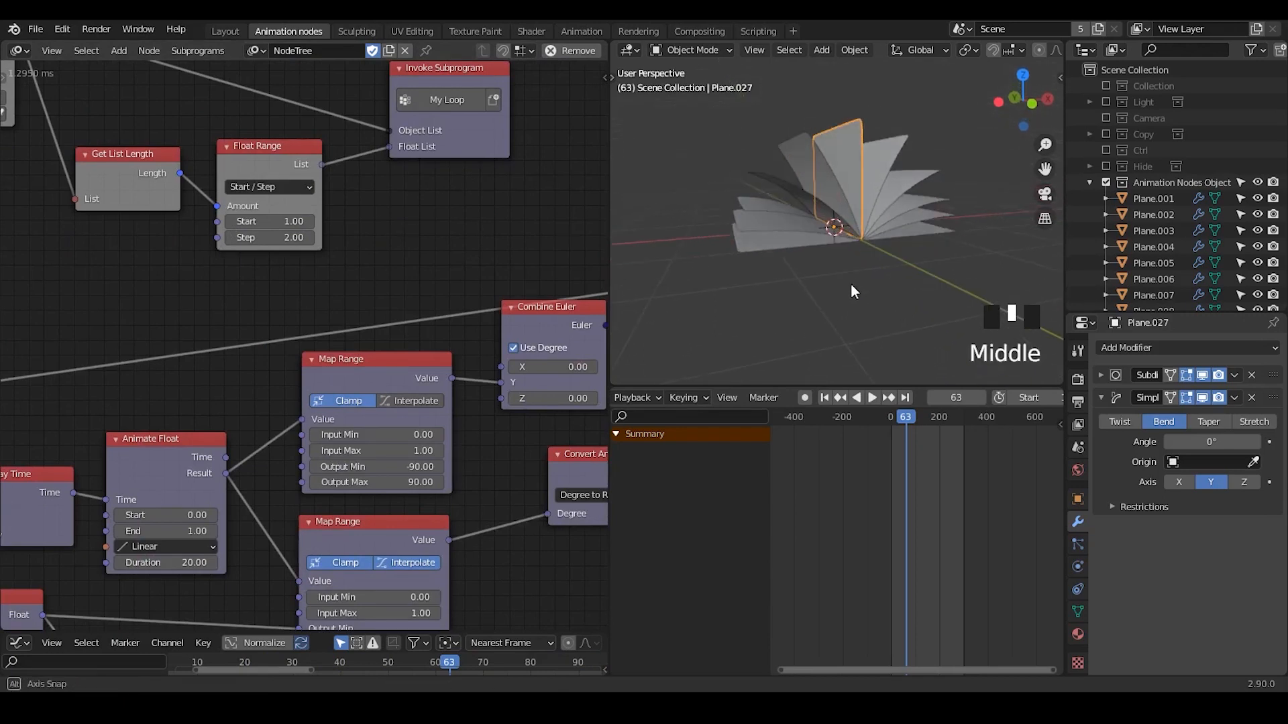
{"action": "middle_click_drag", "start_coordinate": [419, 507], "coordinate": [376, 303]}
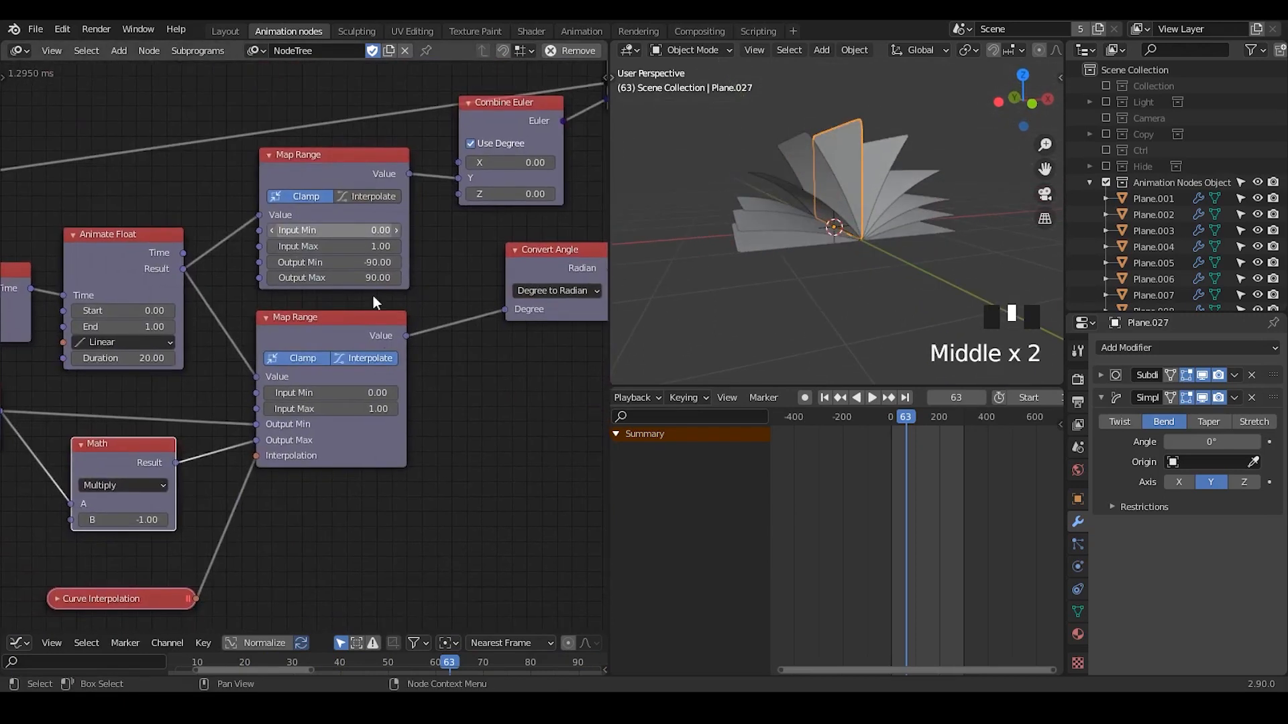
{"action": "left_click", "coordinate": [835, 183]}
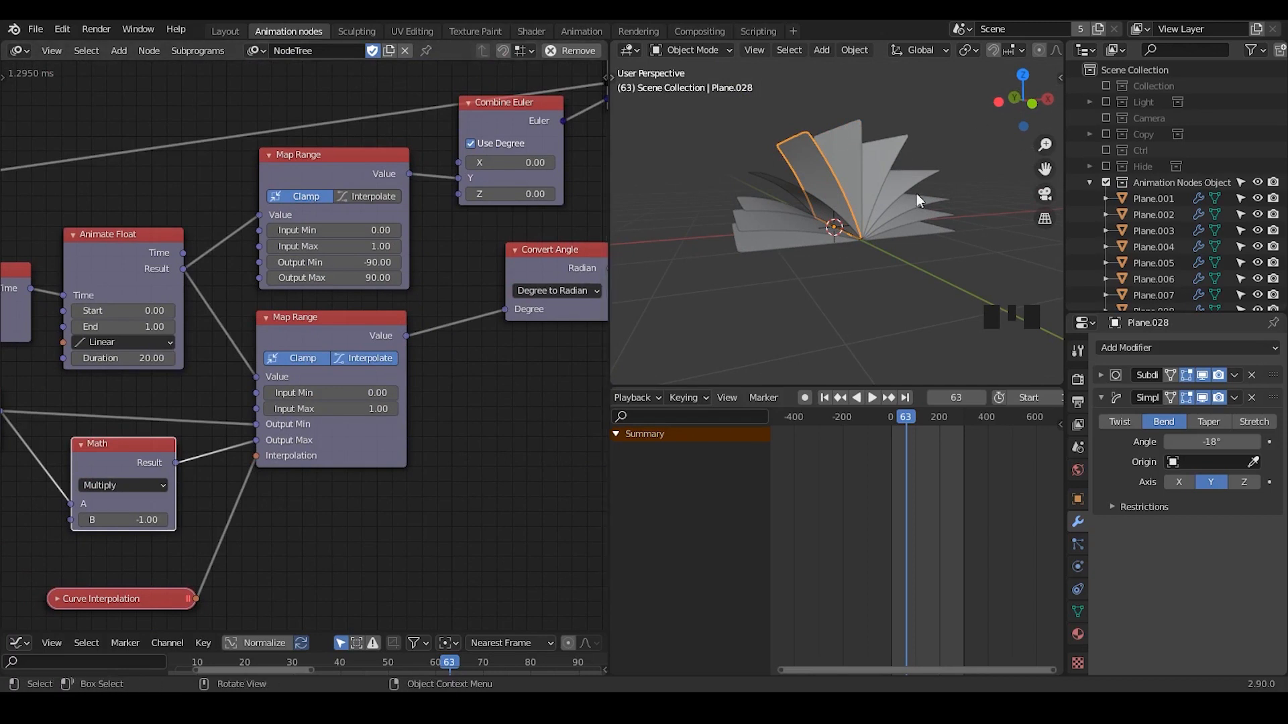
- Expand and collapse the Curve Interpolation node, and move it slightly closer to the Math node
{"action": "middle_click_drag", "start_coordinate": [304, 542], "coordinate": [431, 400]}
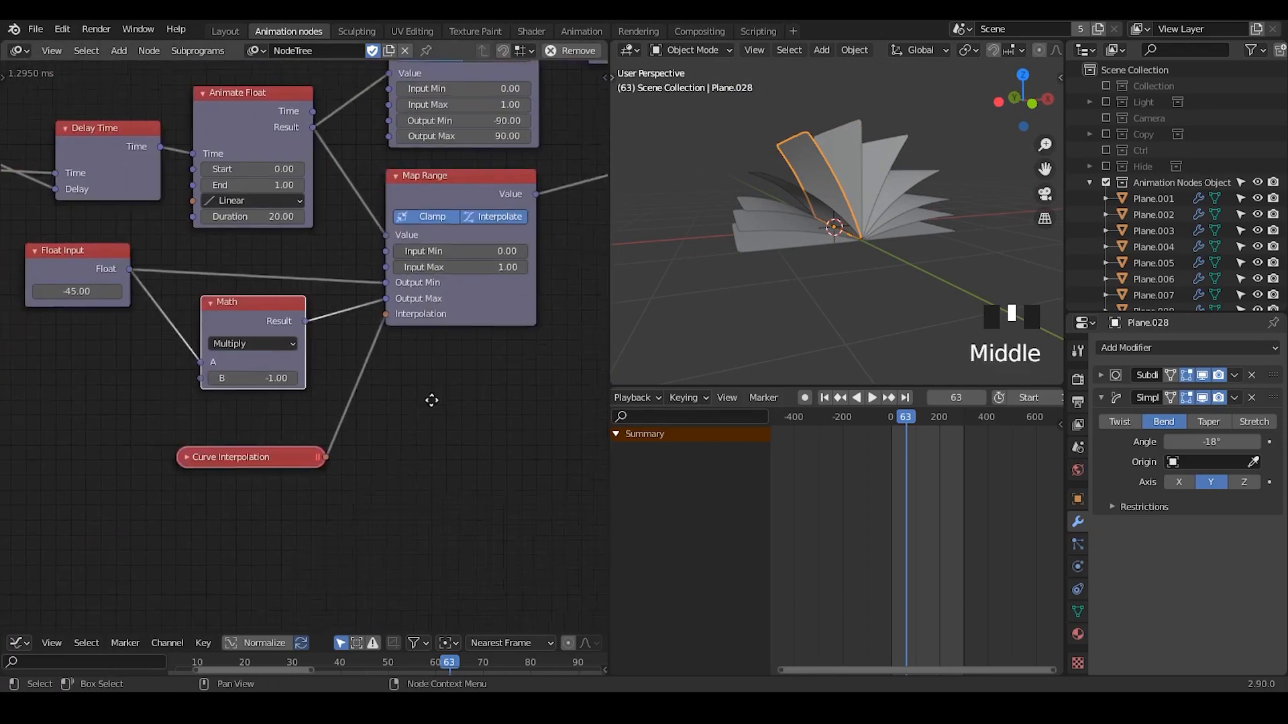
{"action": "left_click", "coordinate": [187, 456]}
{"action": "left_click", "coordinate": [188, 456]}
{"action": "left_click_drag", "start_coordinate": [229, 457], "coordinate": [230, 447]}
- Select several pages across the fan, from the upright one to both flat outer ones, to check their bend angles
{"action": "left_click", "coordinate": [898, 177]}
{"action": "left_click", "coordinate": [868, 157]}
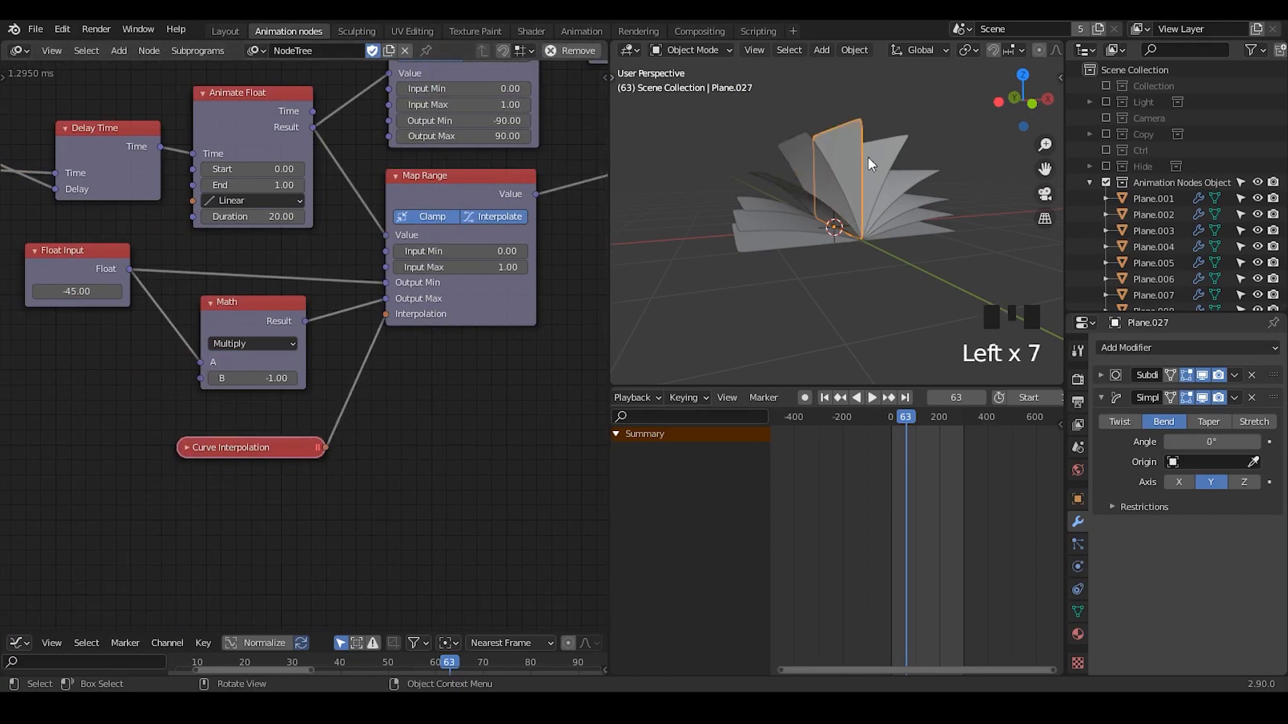
{"action": "left_click", "coordinate": [904, 163]}
{"action": "left_click", "coordinate": [939, 227]}
{"action": "left_click", "coordinate": [941, 232]}
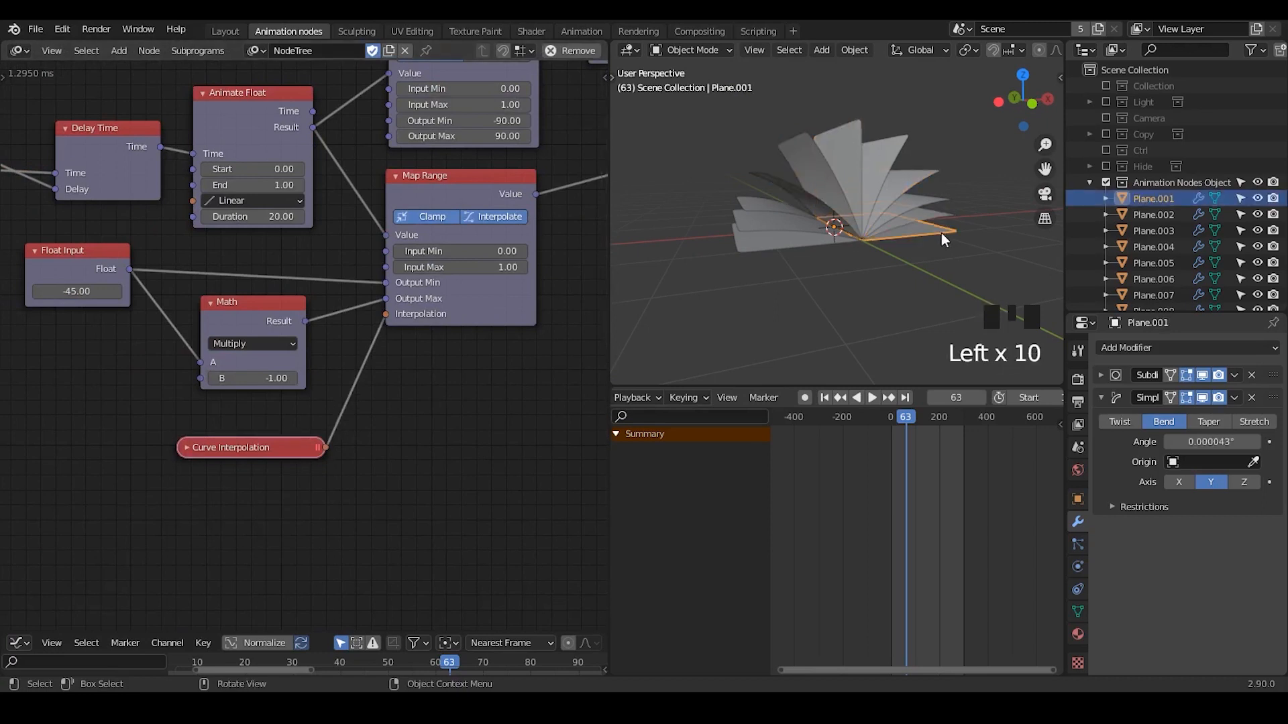
{"action": "left_click", "coordinate": [792, 224]}
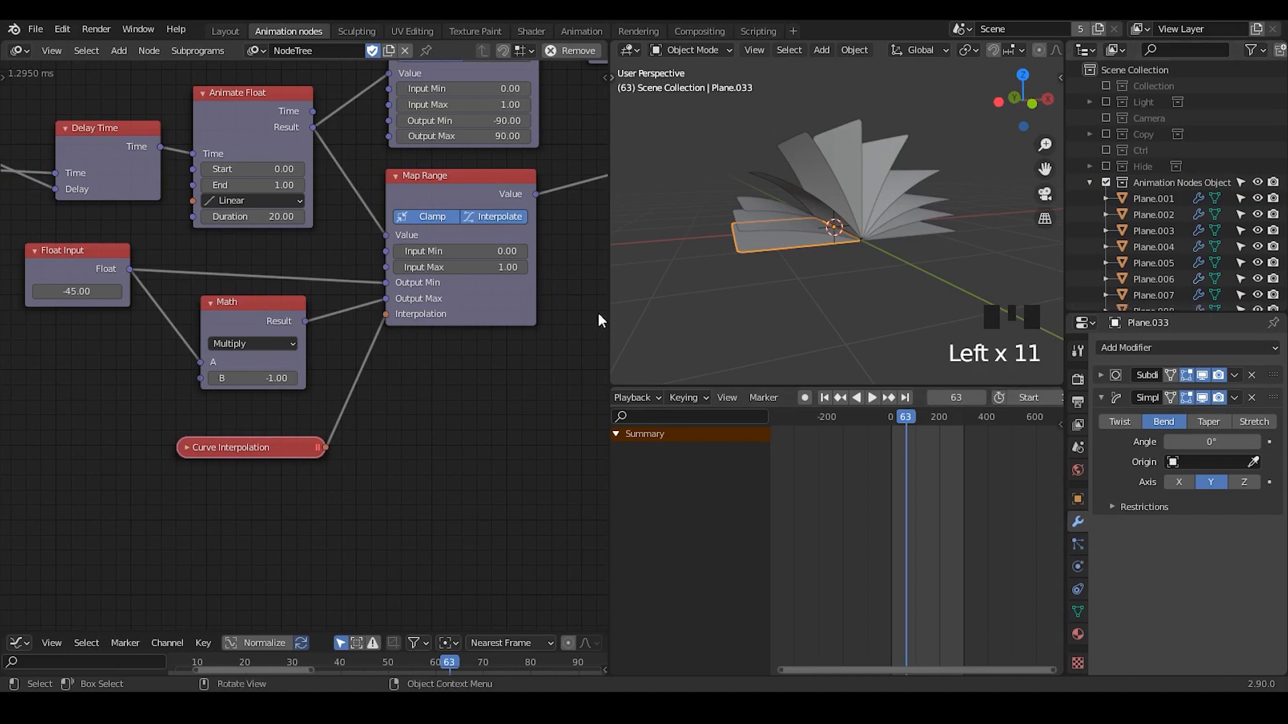
- Widen the node editor and move the Animate Float node slightly higher in the node tree
{"action": "middle_click_drag", "start_coordinate": [332, 285], "coordinate": [376, 302]}
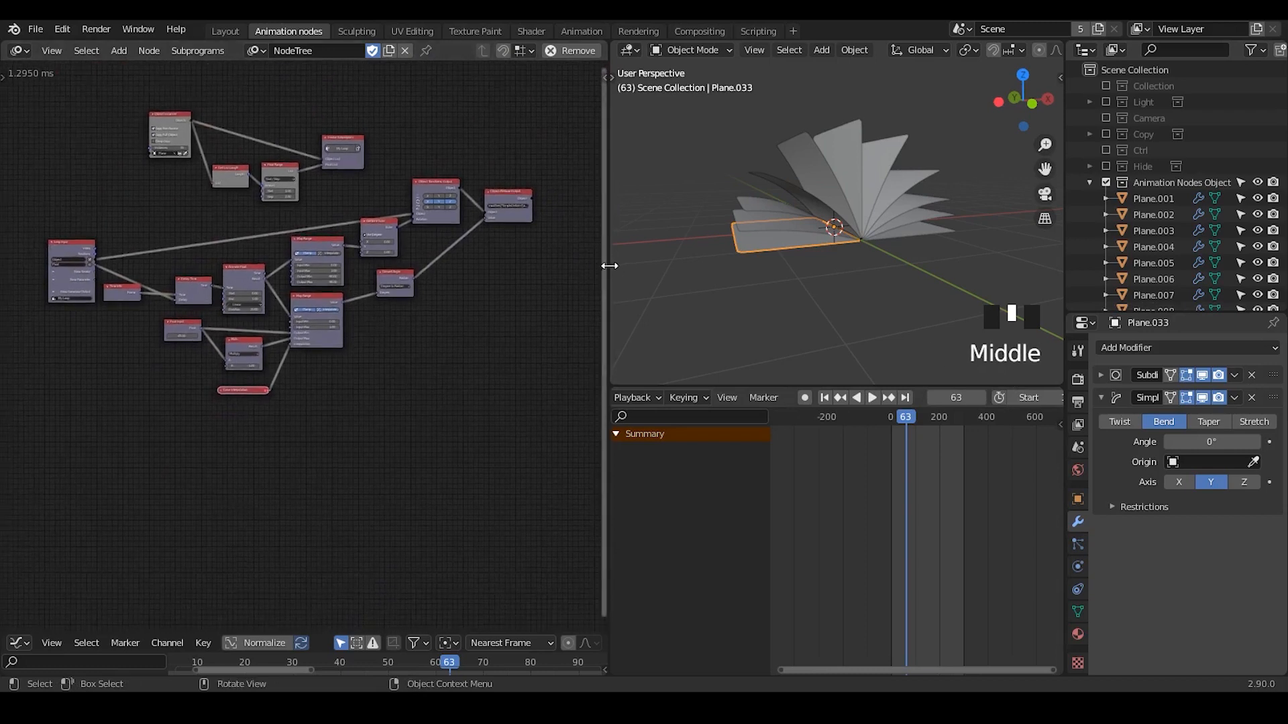
{"action": "left_click_drag", "start_coordinate": [607, 263], "coordinate": [731, 275]}
{"action": "middle_click_drag", "start_coordinate": [501, 359], "coordinate": [528, 340], "text": "ctrl"}
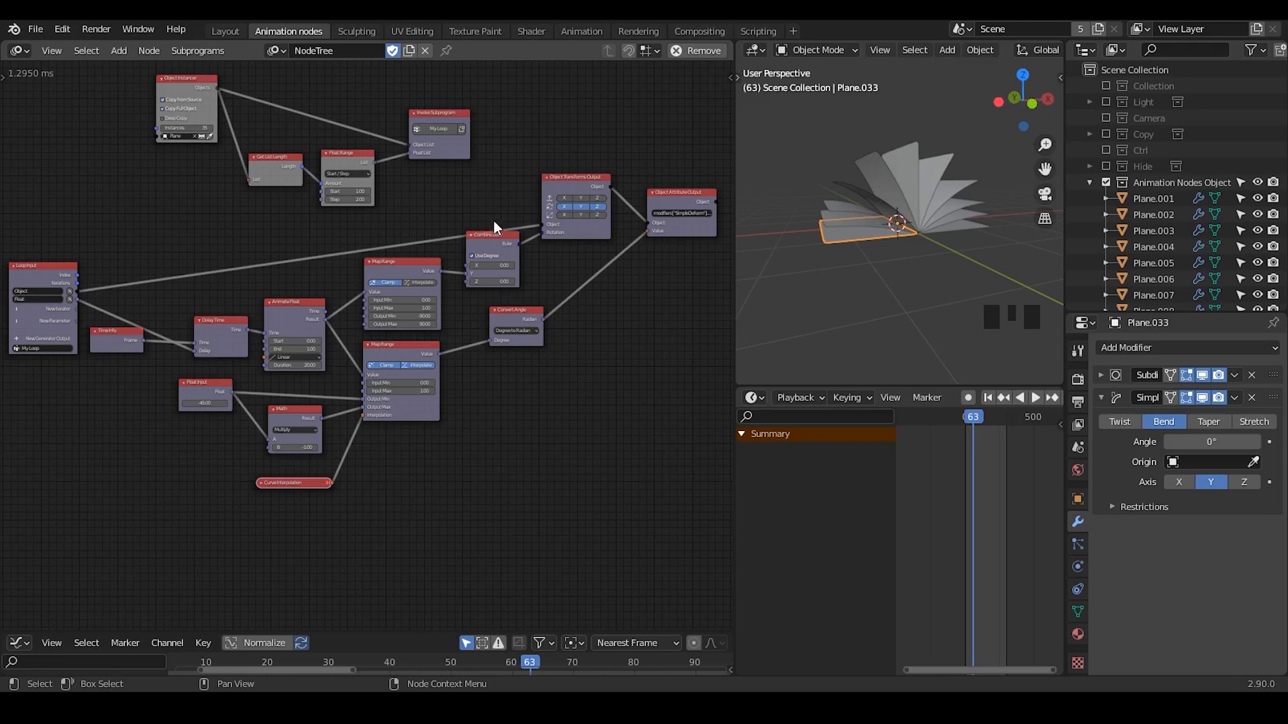
{"action": "middle_click_drag", "start_coordinate": [481, 369], "coordinate": [448, 247], "text": "ctrl"}
{"action": "left_click_drag", "start_coordinate": [418, 224], "coordinate": [415, 204]}
{"action": "middle_click_drag", "start_coordinate": [412, 355], "coordinate": [310, 278]}
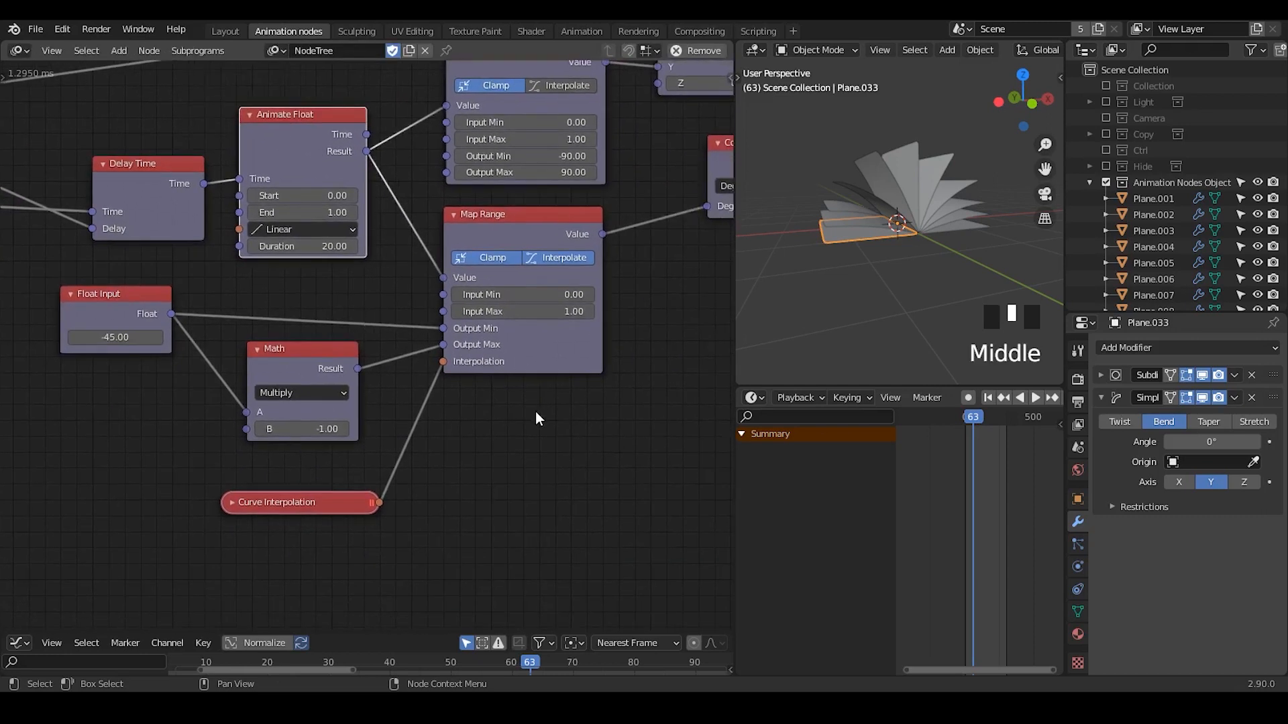
{"action": "key", "text": "ctrl+a"}
{"action": "key", "text": "shift+a"}
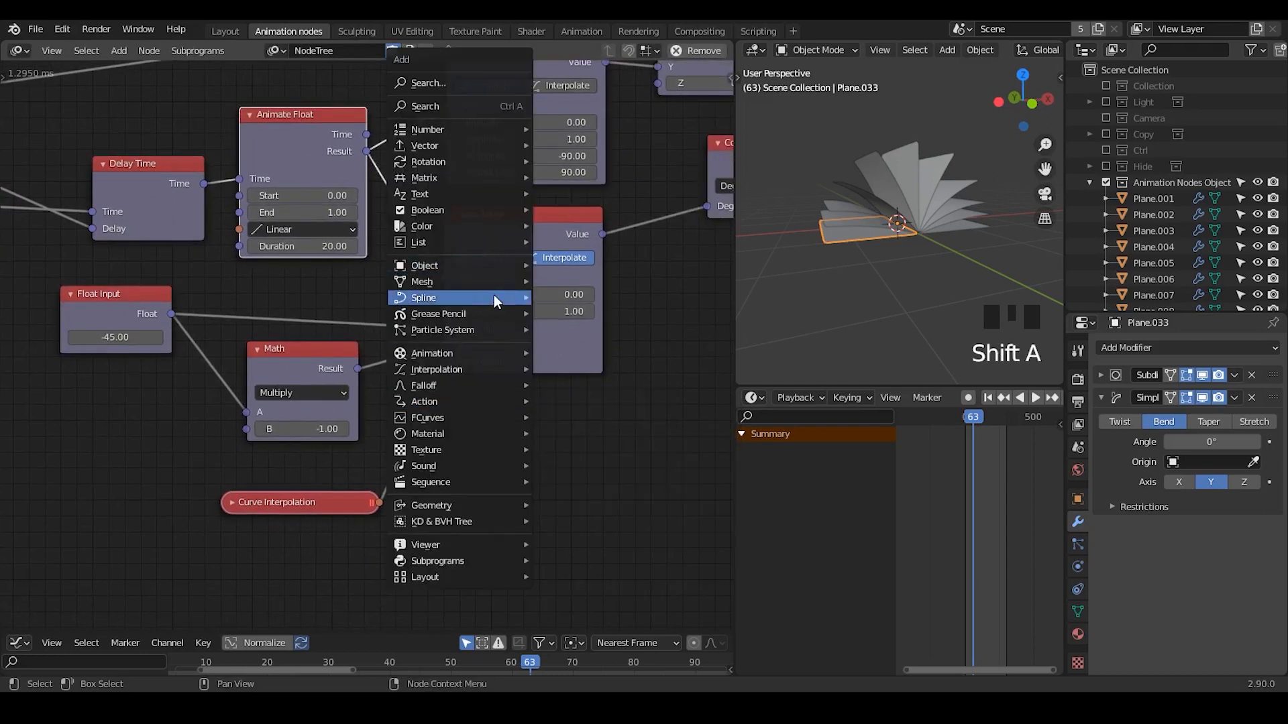
{"action": "mouse_move", "coordinate": [475, 384]}
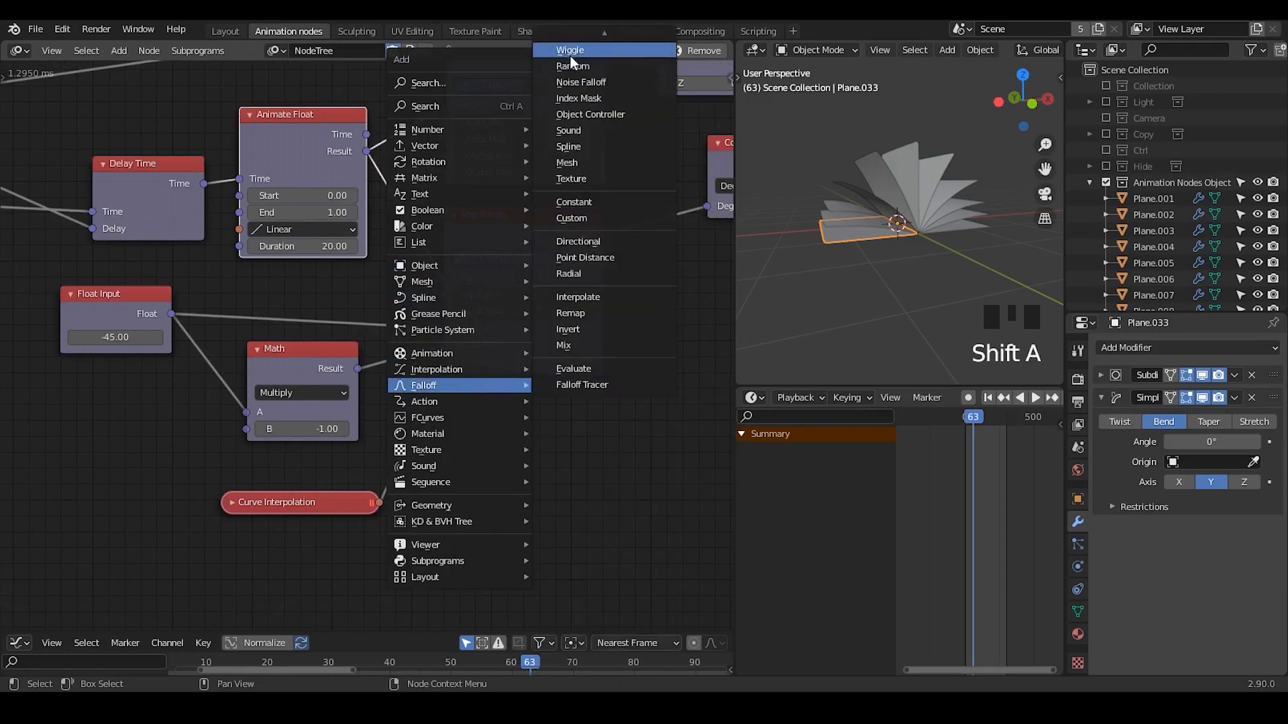
{"action": "left_click", "coordinate": [285, 302]}
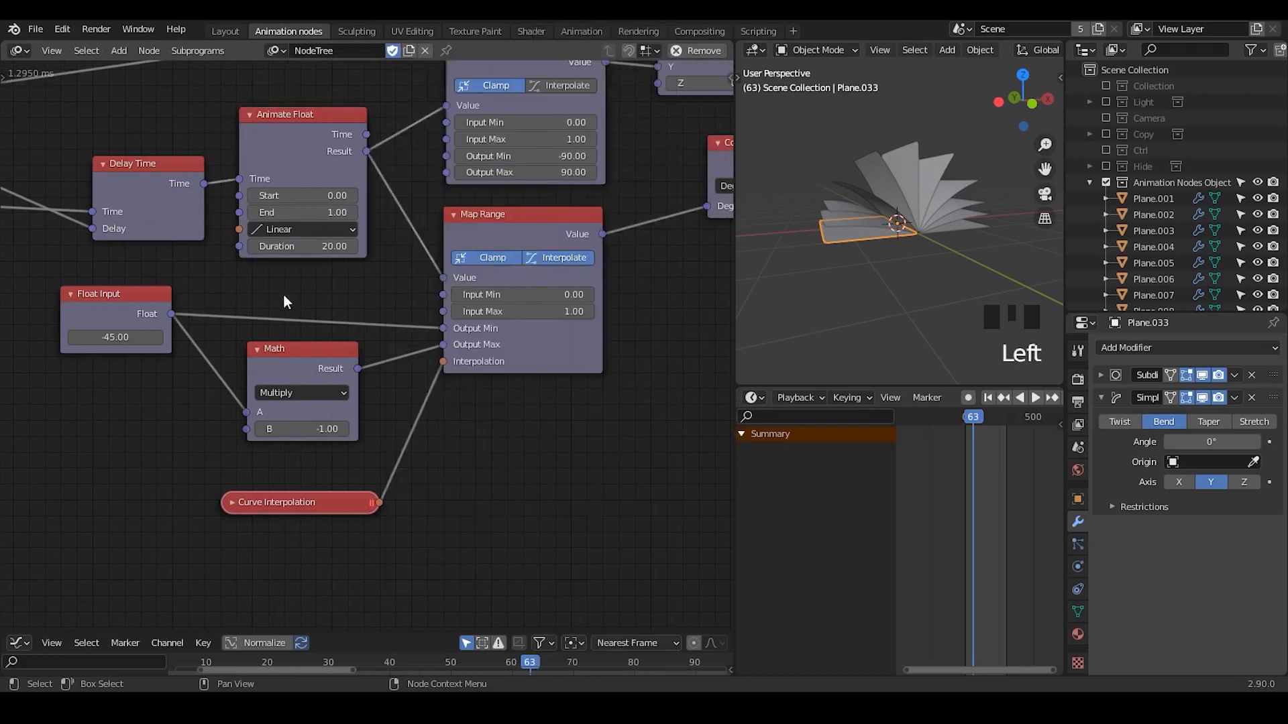
{"action": "middle_click_drag", "start_coordinate": [285, 302], "coordinate": [592, 452]}
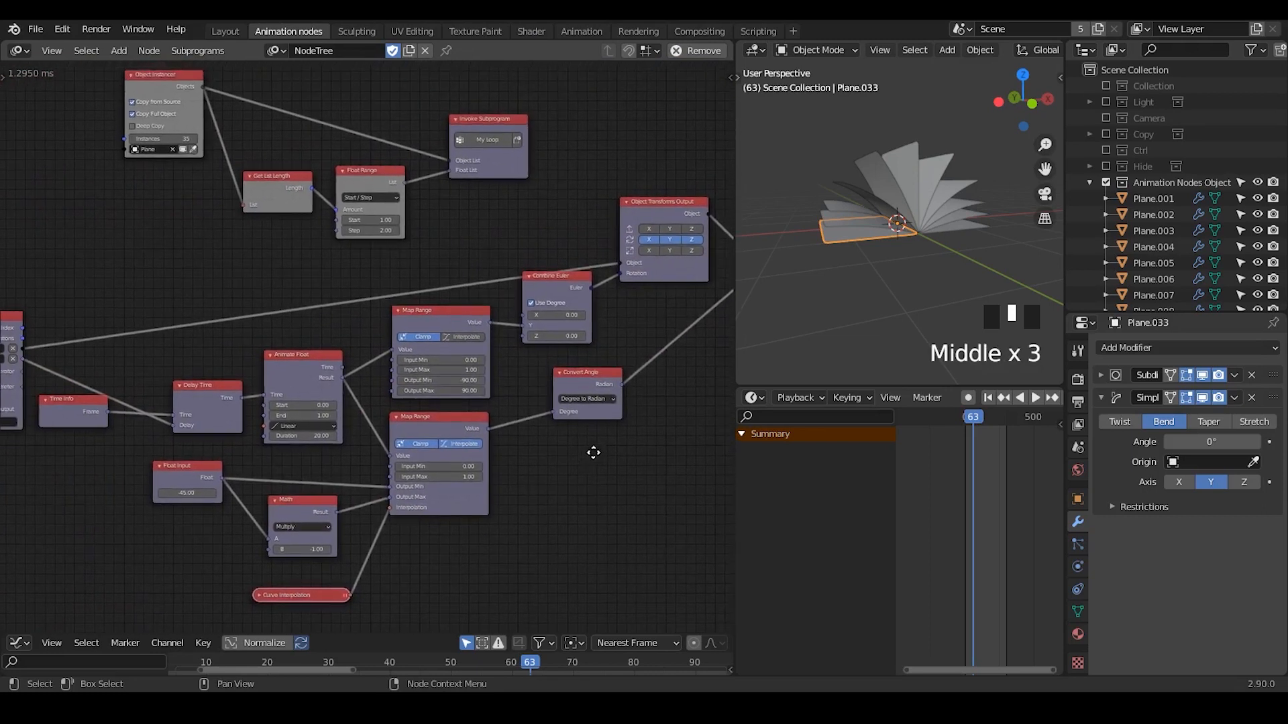
{"action": "middle_click_drag", "start_coordinate": [524, 218], "coordinate": [525, 246], "text": "ctrl"}
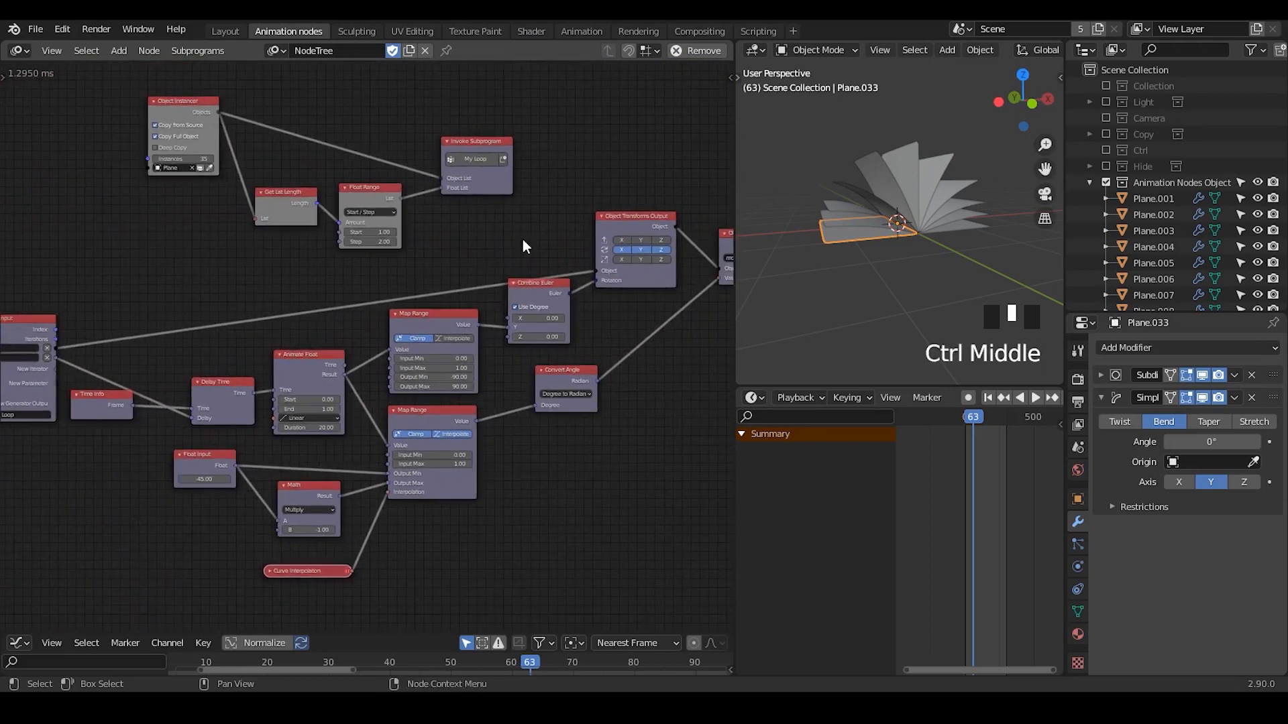